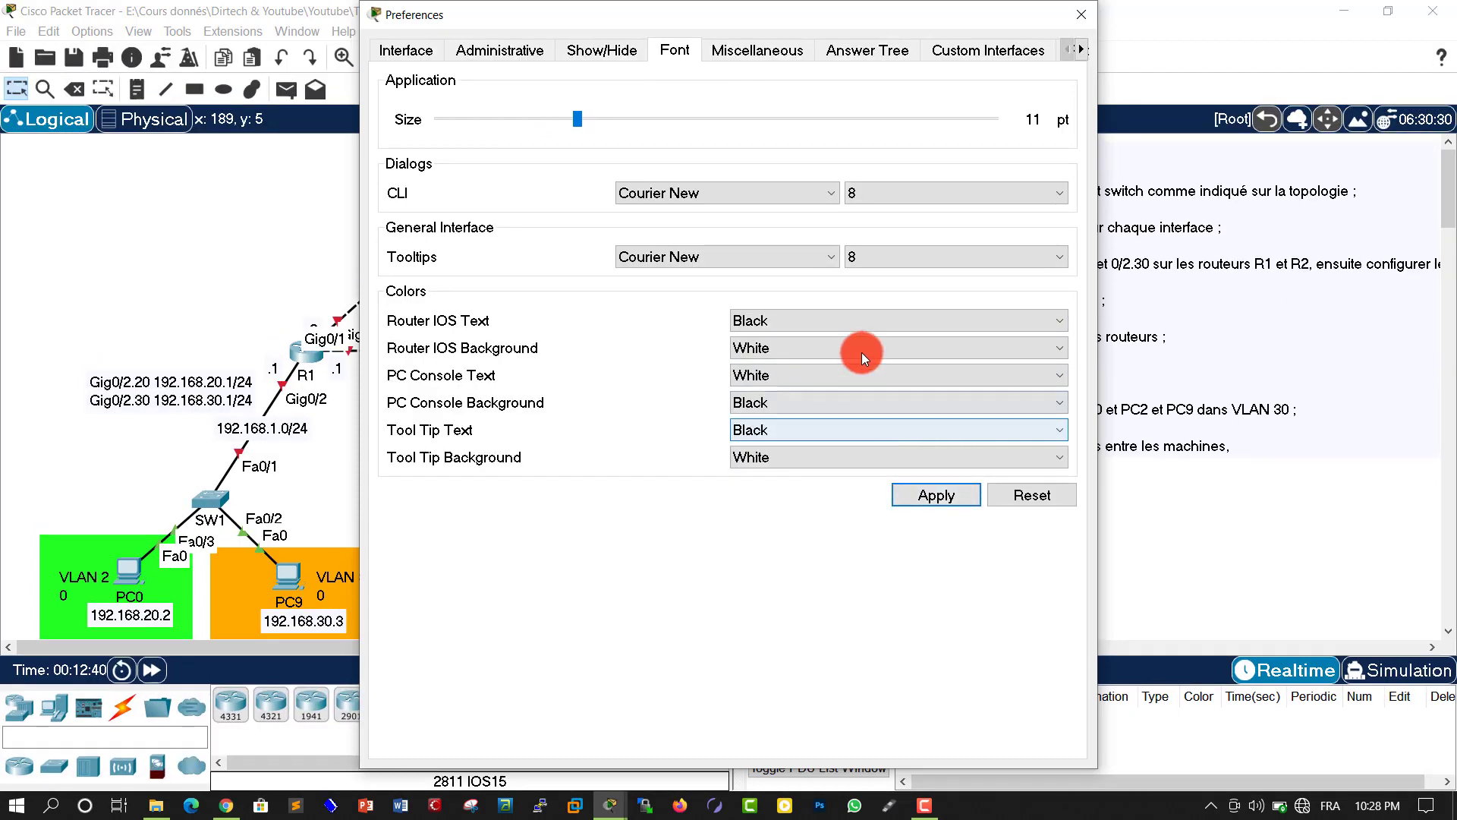
Close the preferences and start a session in router R0's command-line console
{"action": "left_click", "coordinate": [1079, 15]}
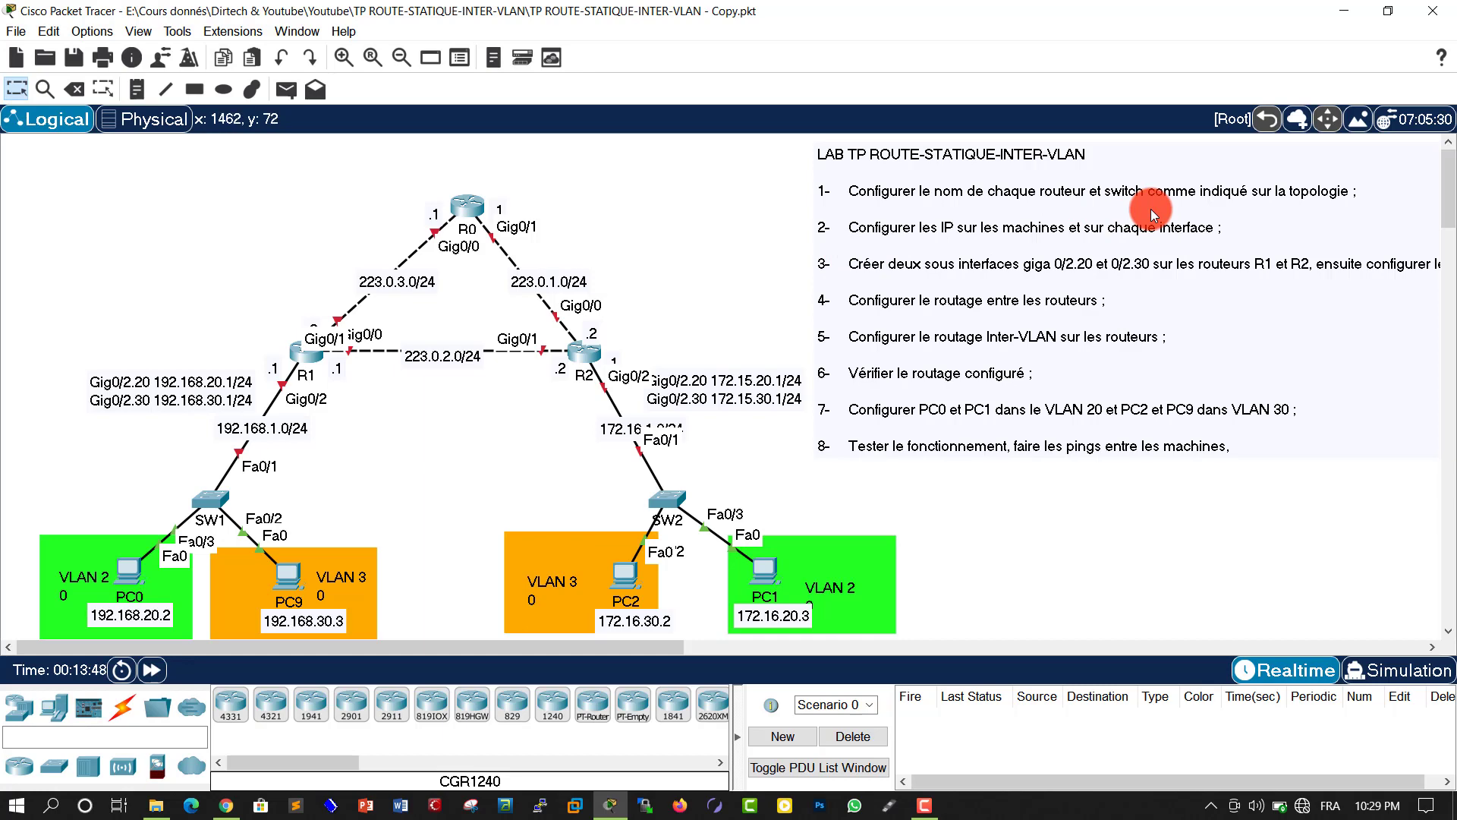
{"action": "left_click", "coordinate": [460, 205]}
{"action": "left_click_drag", "start_coordinate": [631, 121], "coordinate": [880, 92]}
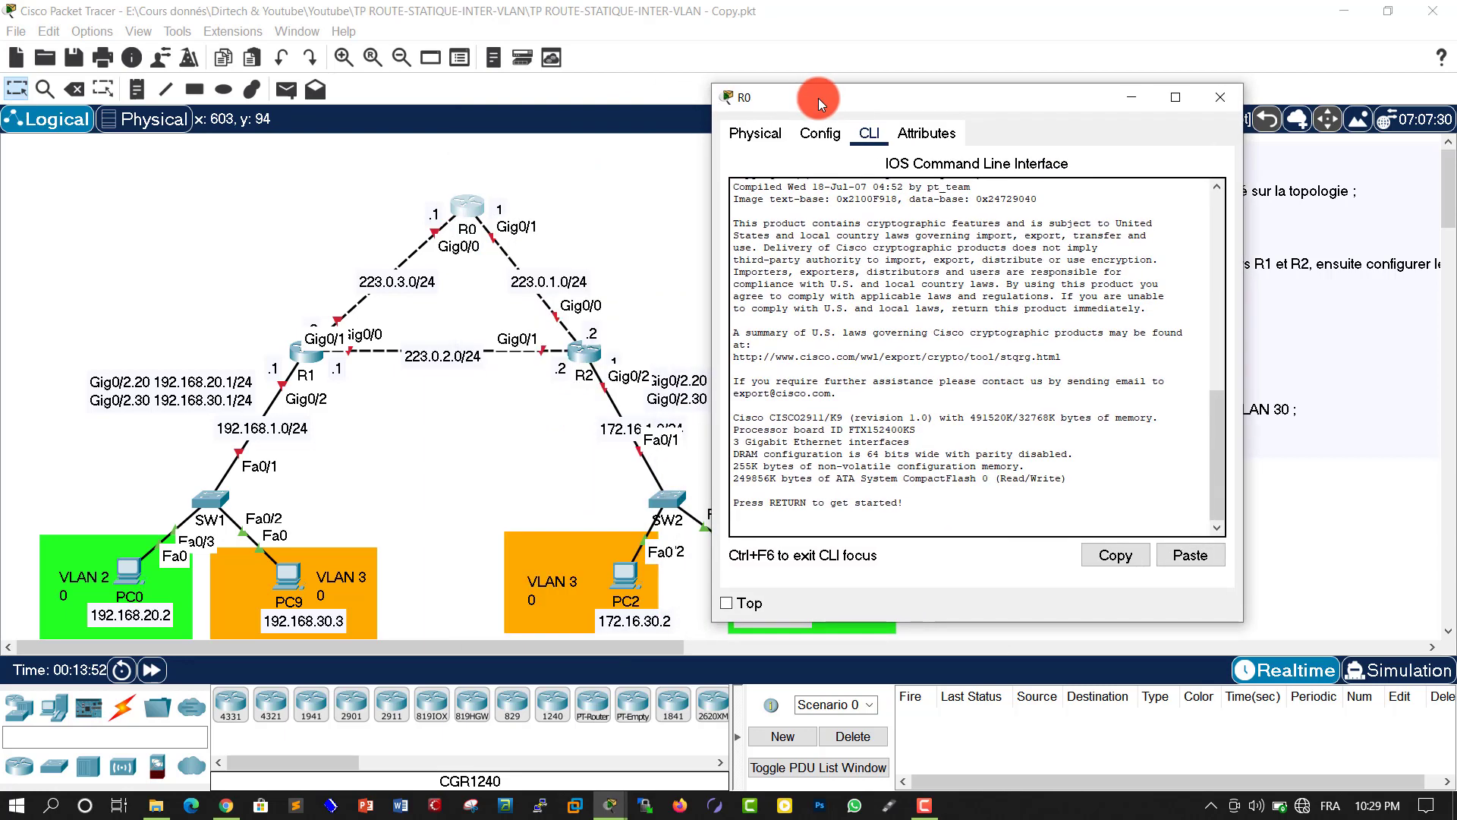
{"action": "left_click", "coordinate": [959, 324]}
{"action": "key", "text": "Return"}
{"action": "key", "text": "Return"}
{"action": "key", "text": "Return"}
{"action": "key", "text": "Return"}
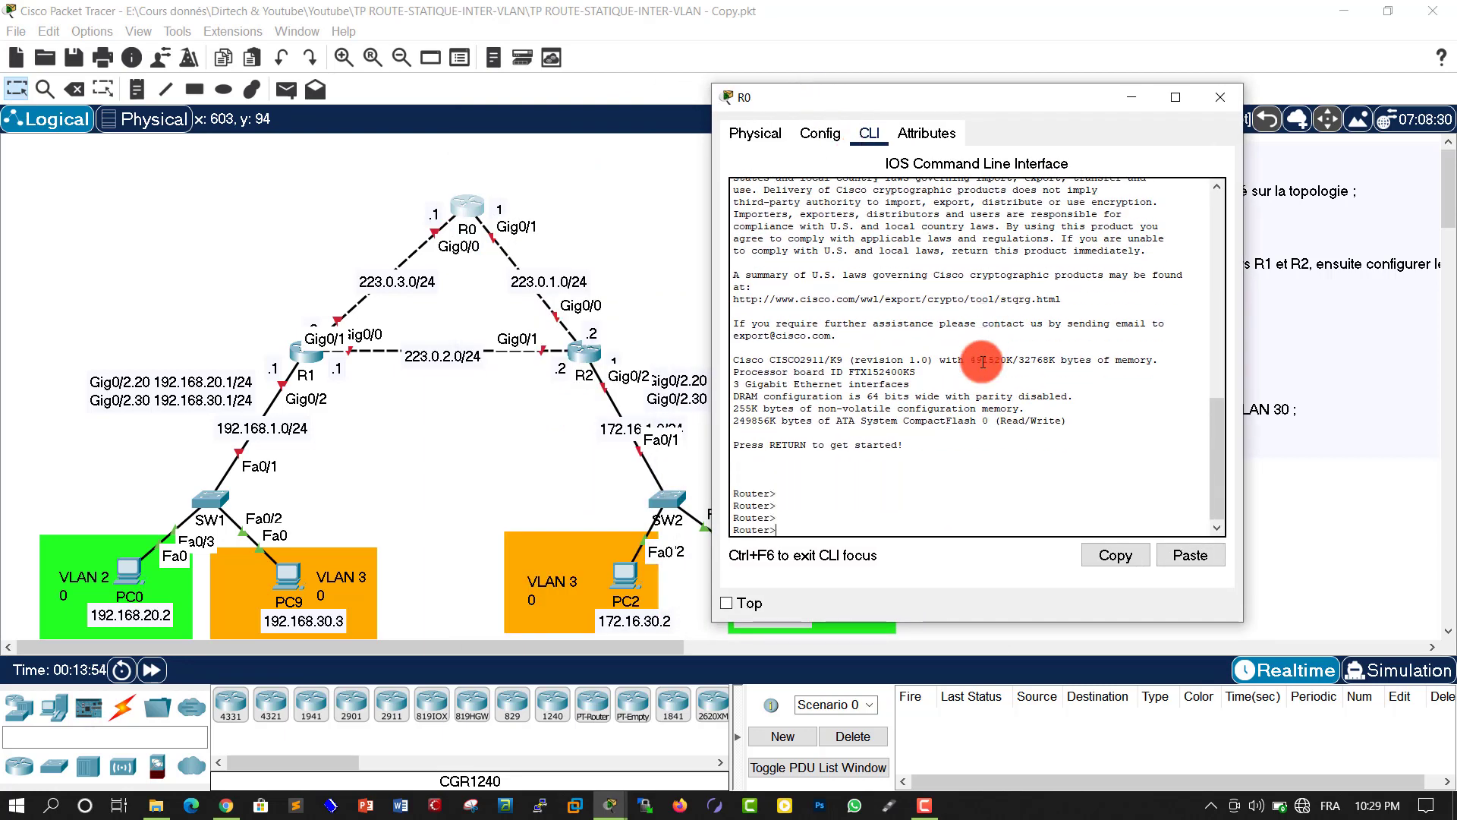
Enter privileged mode on router R0 with the enable command
{"action": "type", "text": "en"}
{"action": "key", "text": "Tab"}
{"action": "key", "text": "Return"}
{"action": "key", "text": "Return"}
{"action": "key", "text": "Return"}
{"action": "key", "text": "Return"}
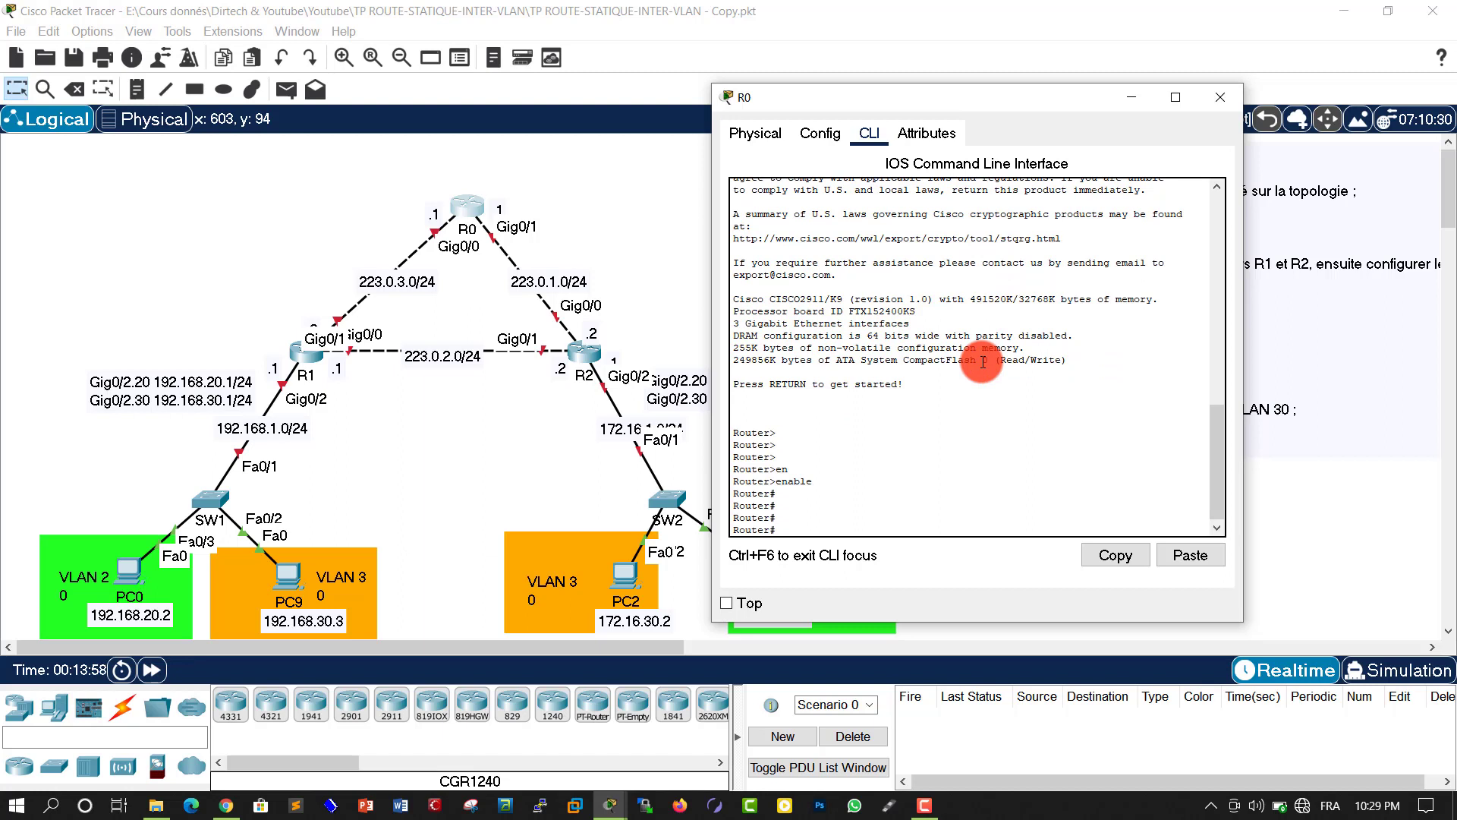
Enter global configuration mode on R0 with configure terminal
{"action": "type", "text": "conf"}
{"action": "key", "text": "Tab"}
{"action": "type", "text": "t"}
{"action": "key", "text": "Tab"}
{"action": "key", "text": "Return"}
{"action": "key", "text": "Return"}
{"action": "key", "text": "Return"}
{"action": "key", "text": "Return"}
{"action": "key", "text": "Return"}
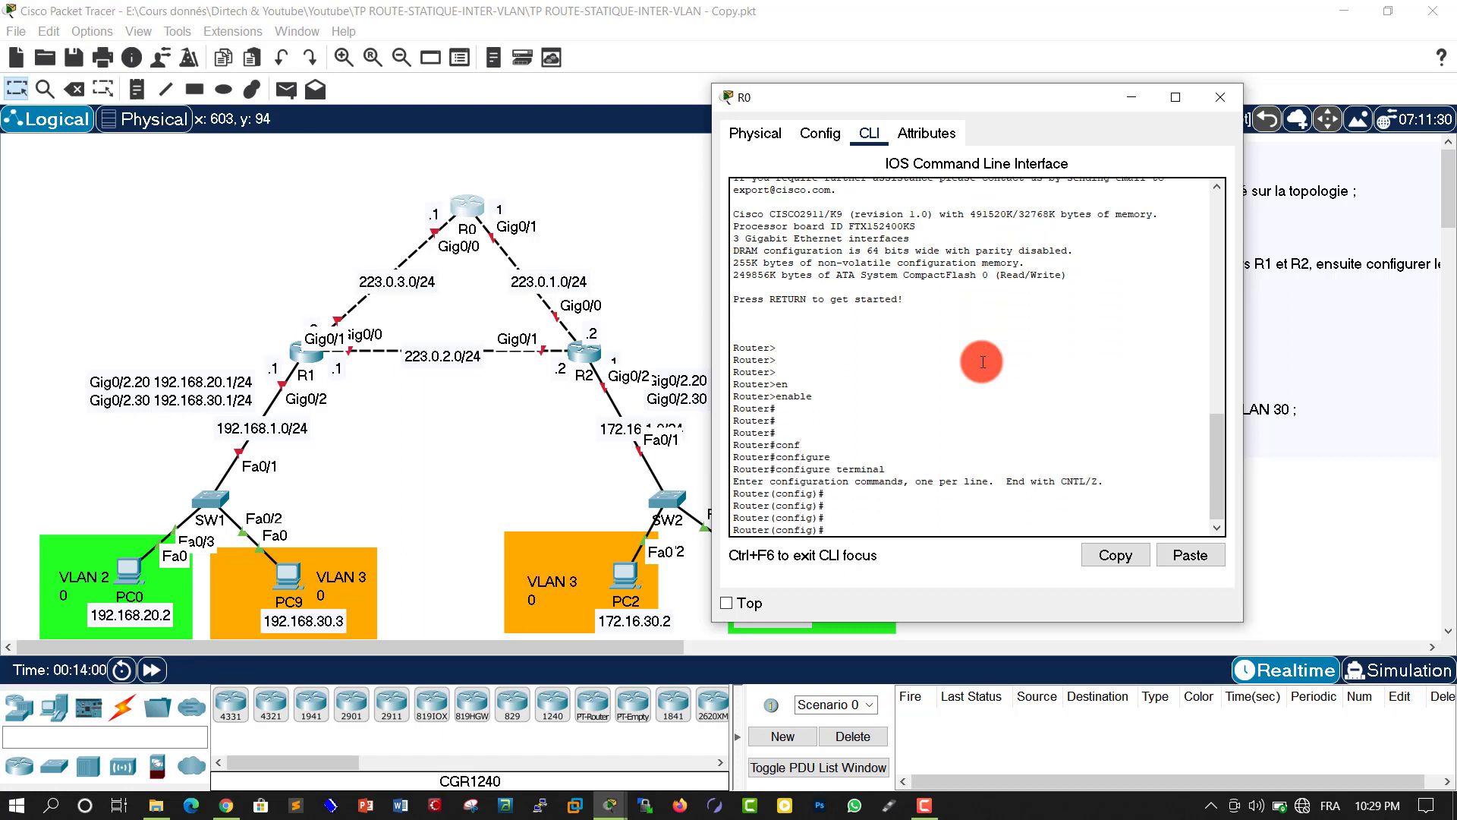
Set the router's hostname to R0
{"action": "type", "text": "hos"}
{"action": "key", "text": "Tab"}
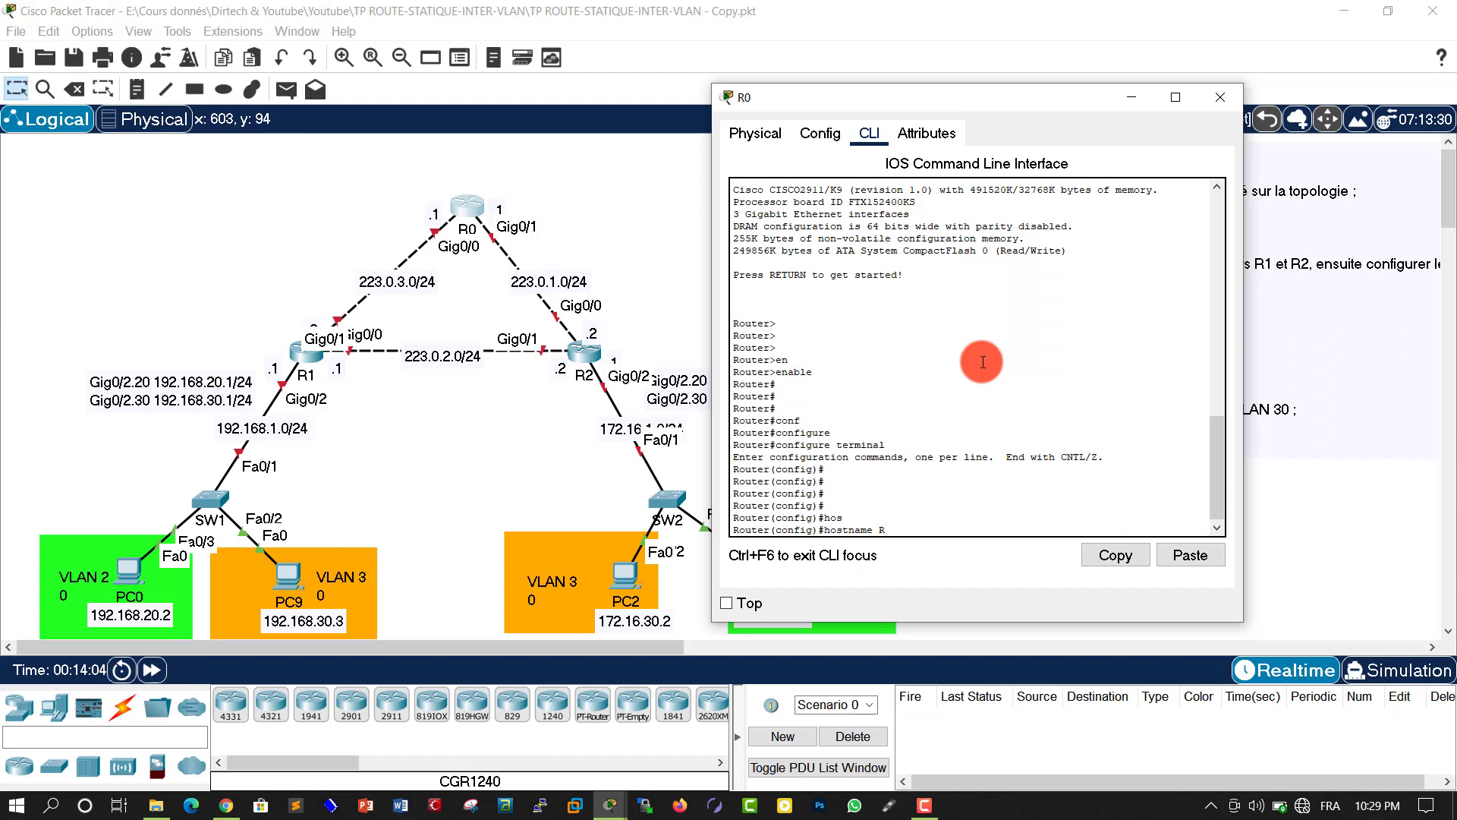
{"action": "type", "text": "R0"}
{"action": "key", "text": "Return"}
{"action": "key", "text": "Return"}
{"action": "key", "text": "Return"}
{"action": "key", "text": "Return"}
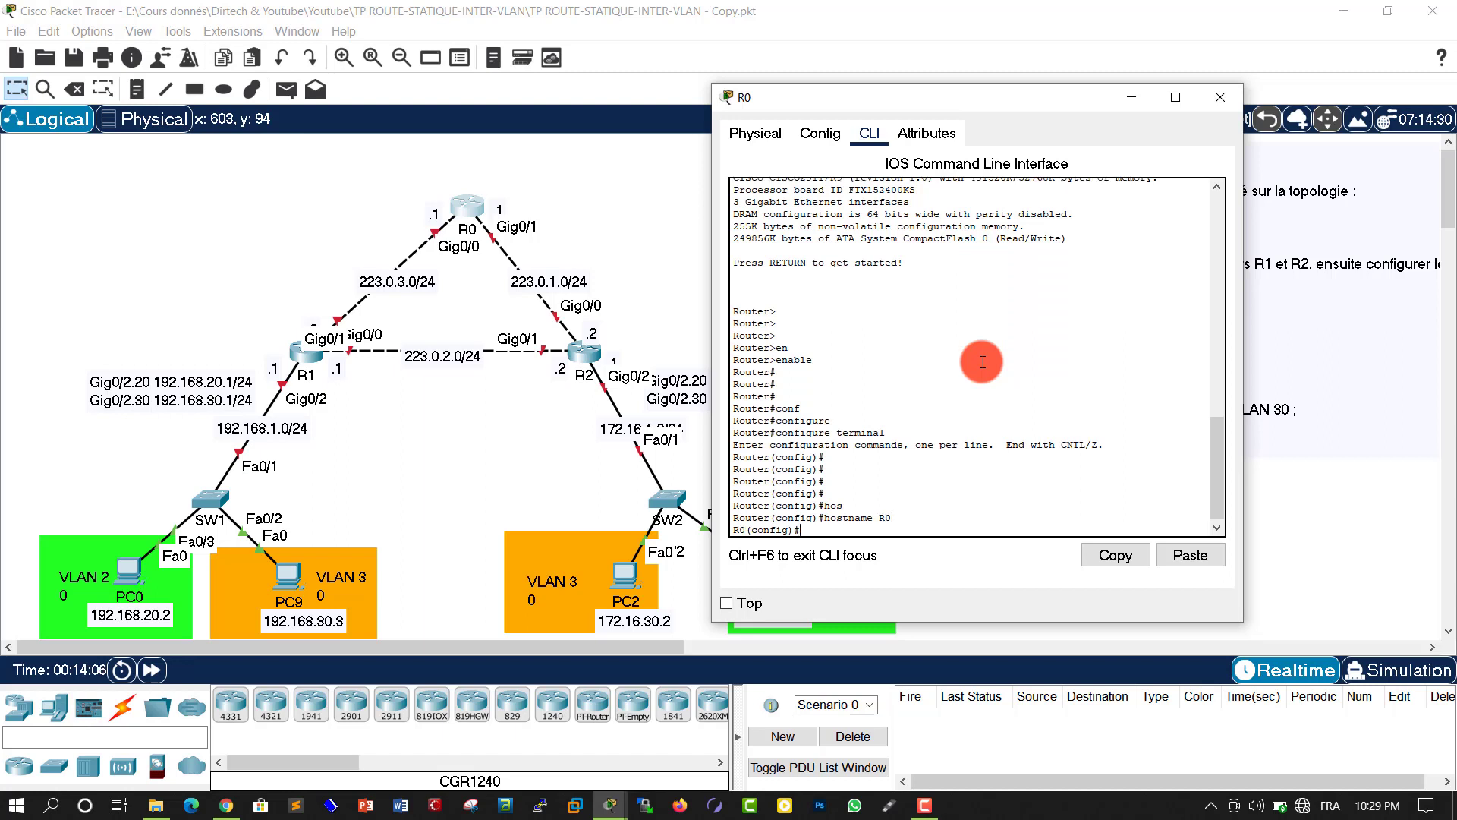
Leave configuration mode on R0 with end, save the configuration with write, and close its window
{"action": "type", "text": "end"}
{"action": "key", "text": "Return"}
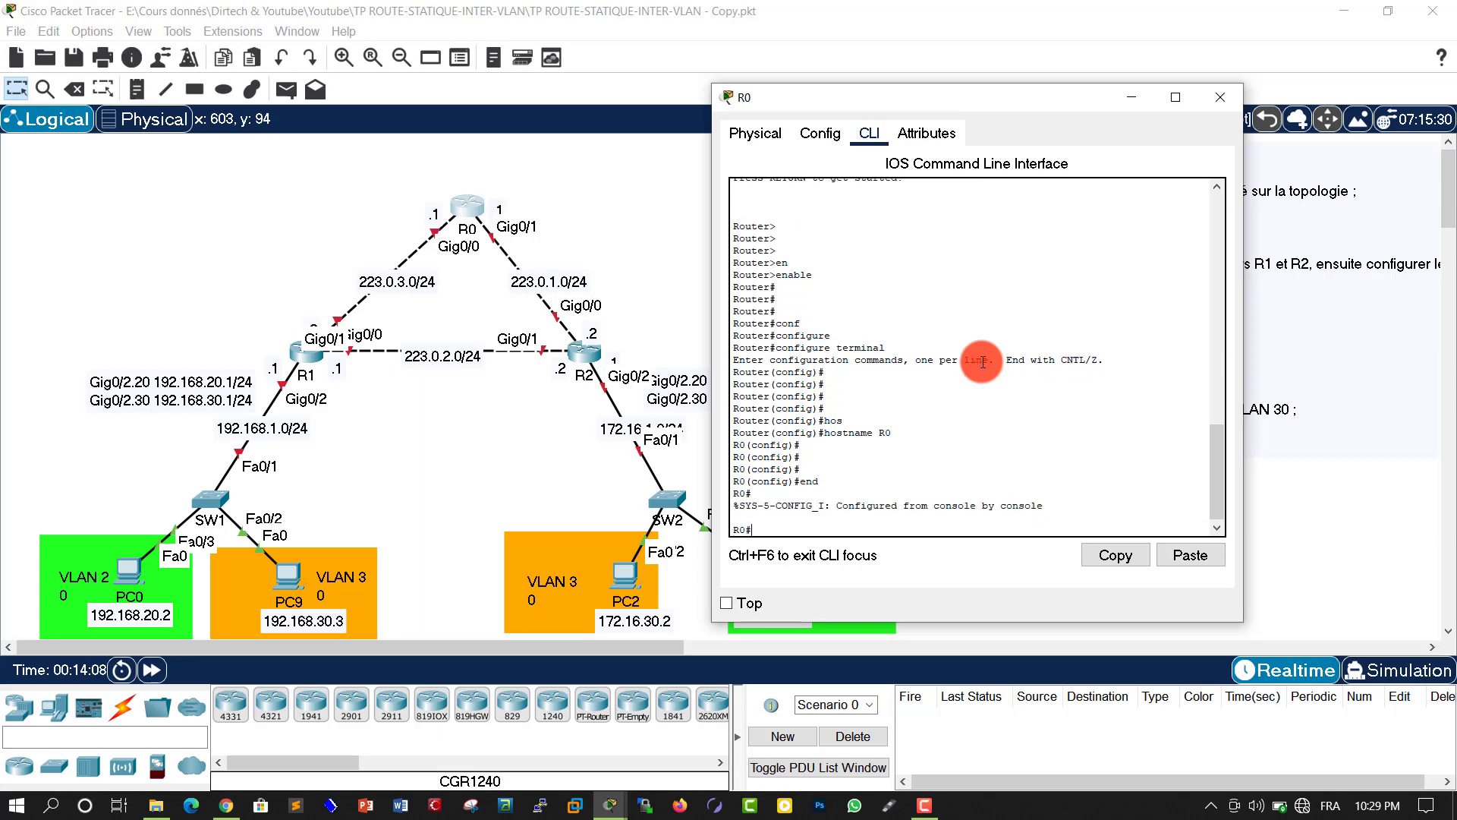
{"action": "type", "text": "wri"}
{"action": "key", "text": "Tab"}
{"action": "key", "text": "Return"}
{"action": "key", "text": "Return"}
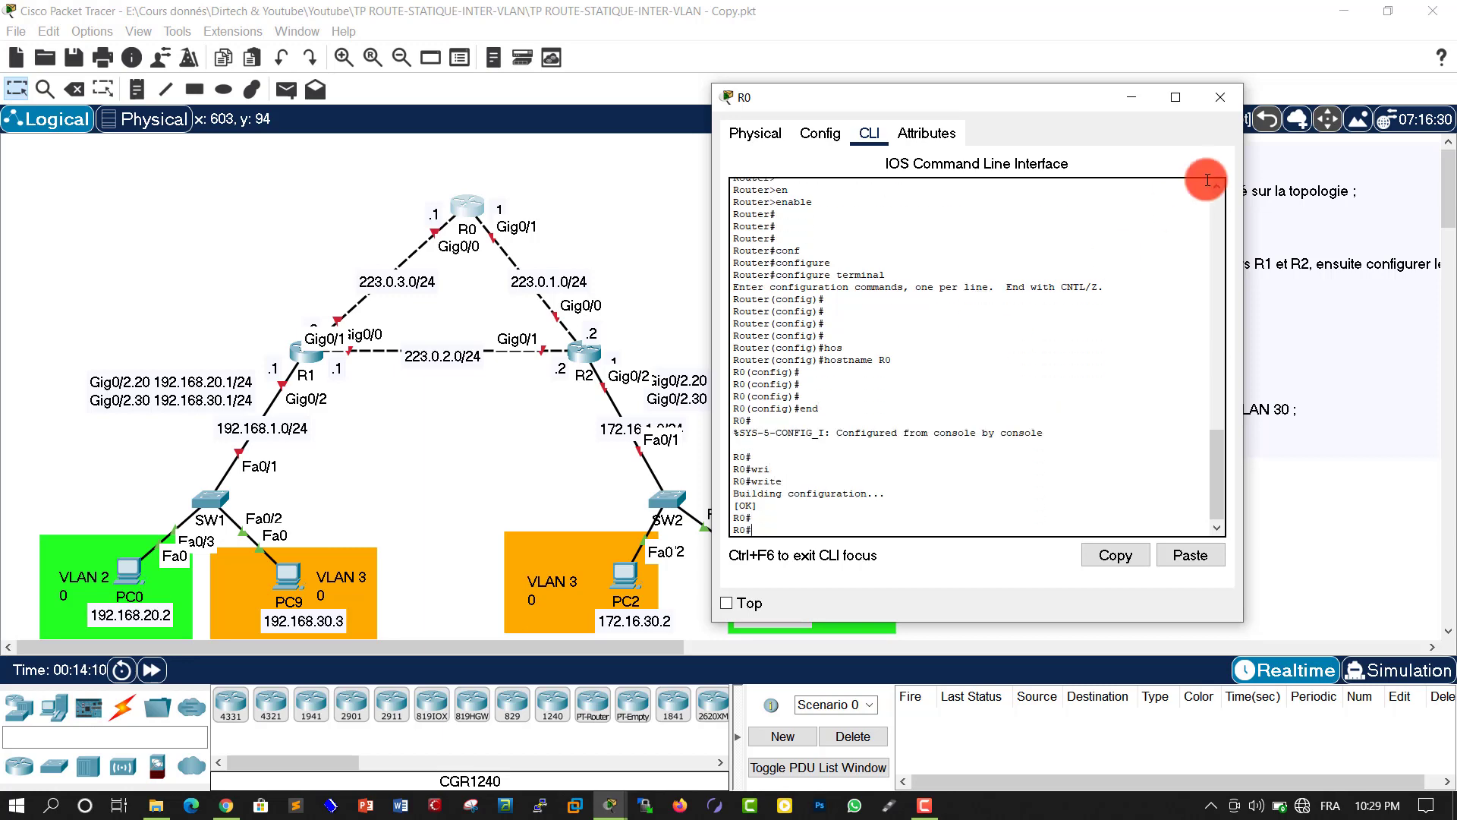
{"action": "left_click", "coordinate": [1221, 100]}
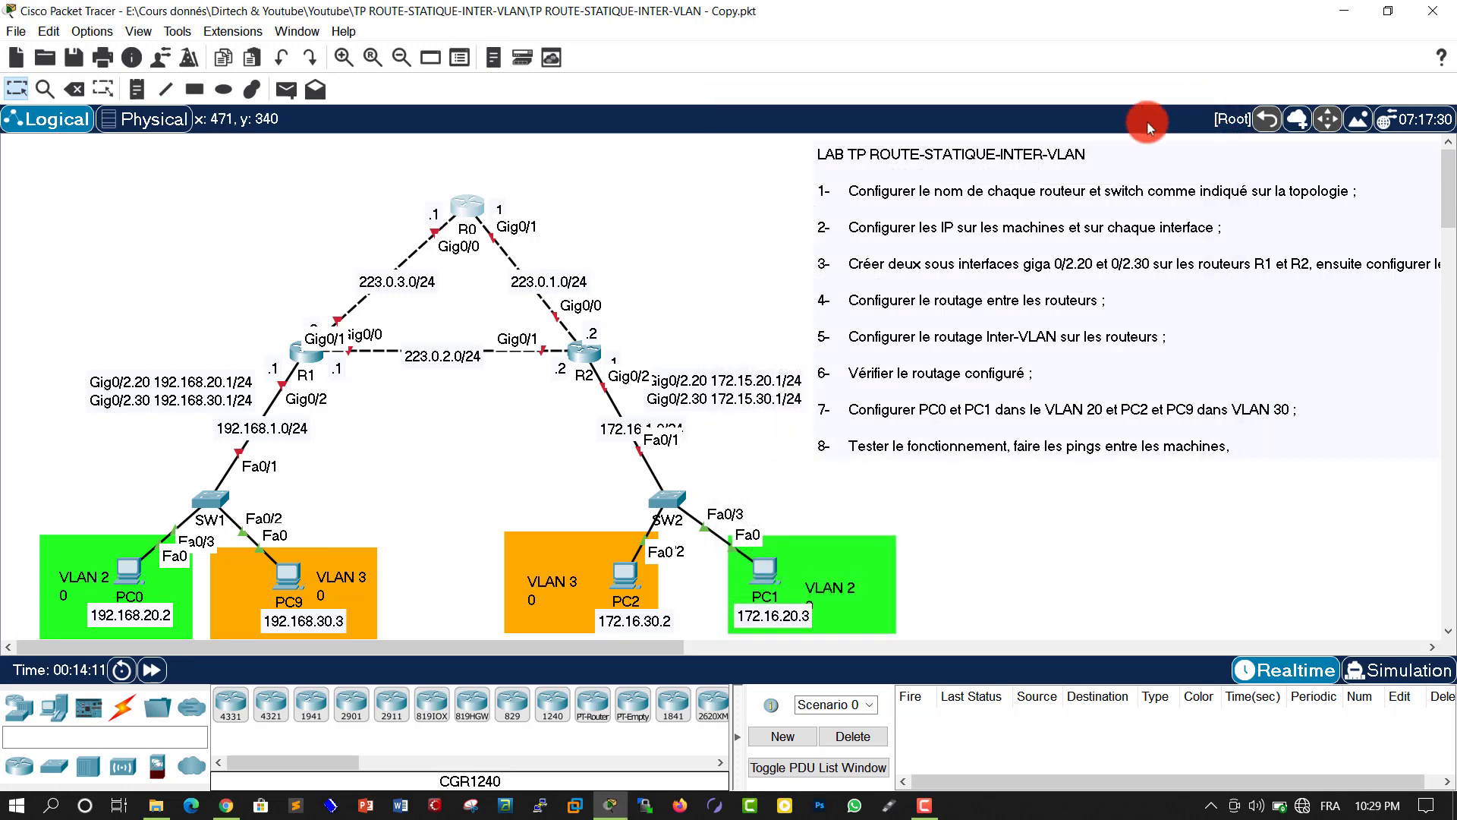
Open router R1's command-line console and enter privileged mode with enable
{"action": "left_click", "coordinate": [298, 355]}
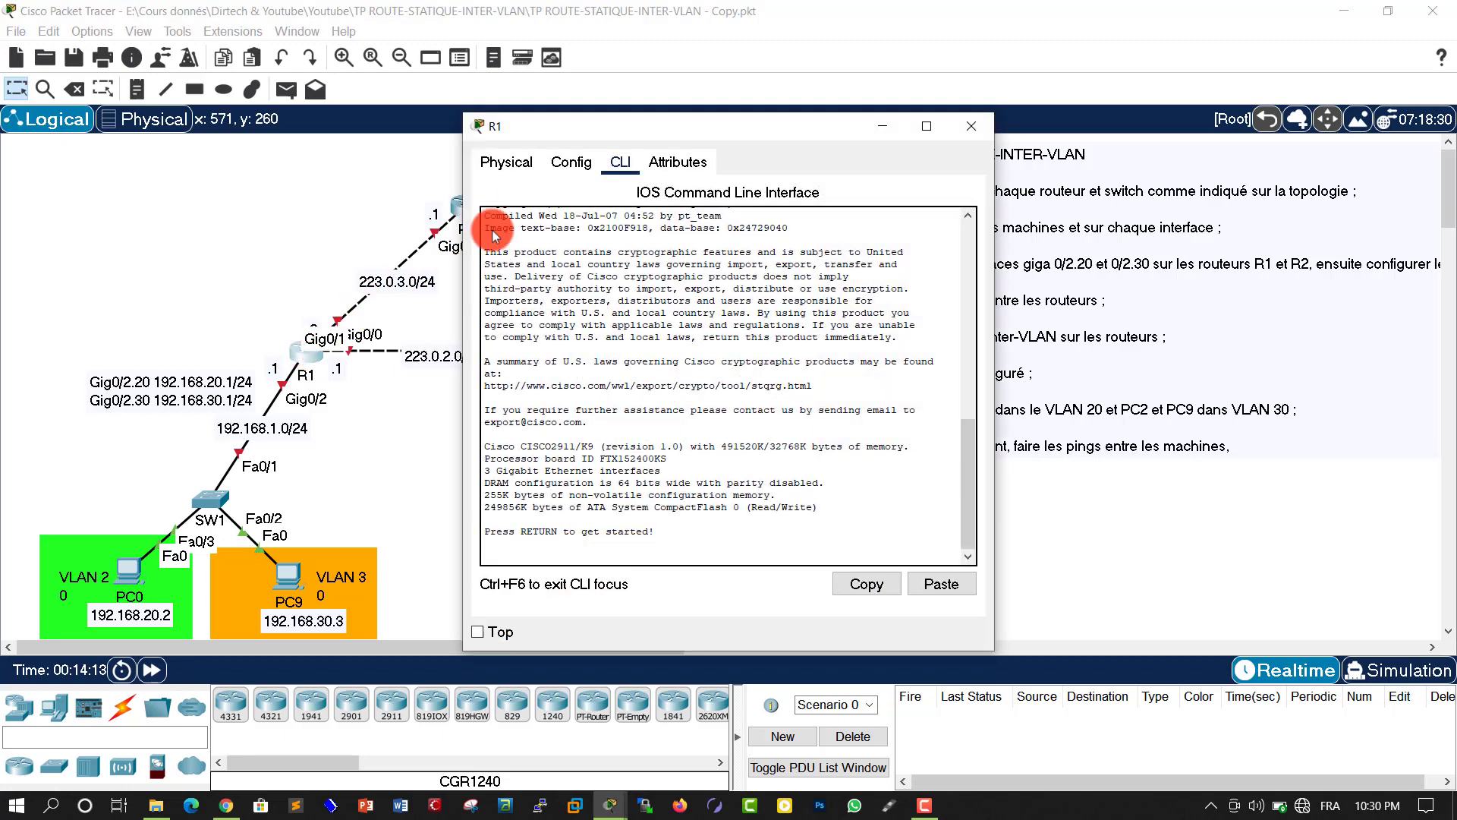
{"action": "left_click_drag", "start_coordinate": [645, 130], "coordinate": [800, 114]}
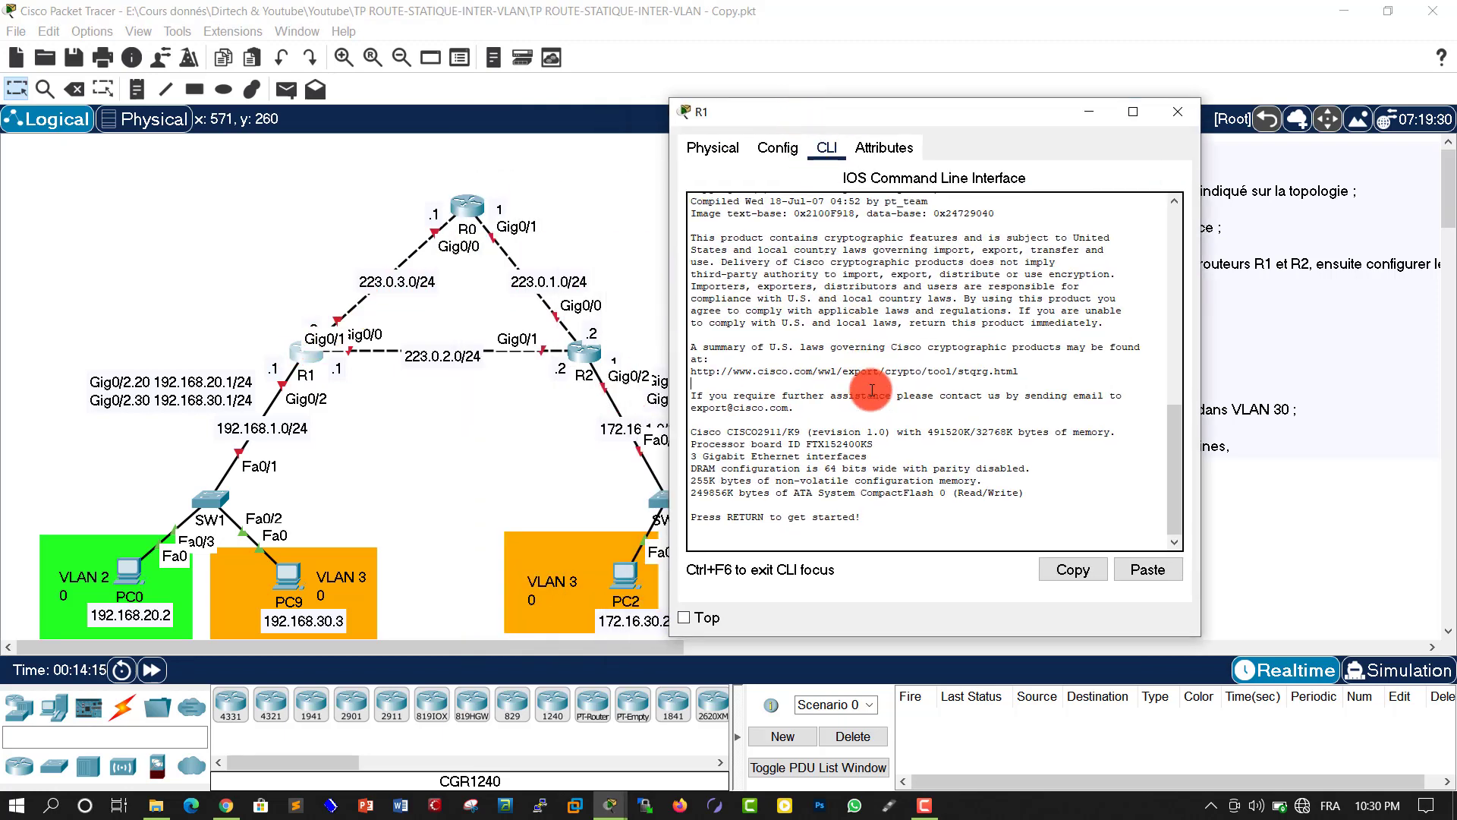
{"action": "key", "text": "Return"}
{"action": "key", "text": "Return"}
{"action": "type", "text": "en"}
{"action": "key", "text": "Tab"}
{"action": "key", "text": "Return"}
{"action": "key", "text": "Return"}
{"action": "key", "text": "Return"}
{"action": "key", "text": "Return"}
{"action": "key", "text": "Return"}
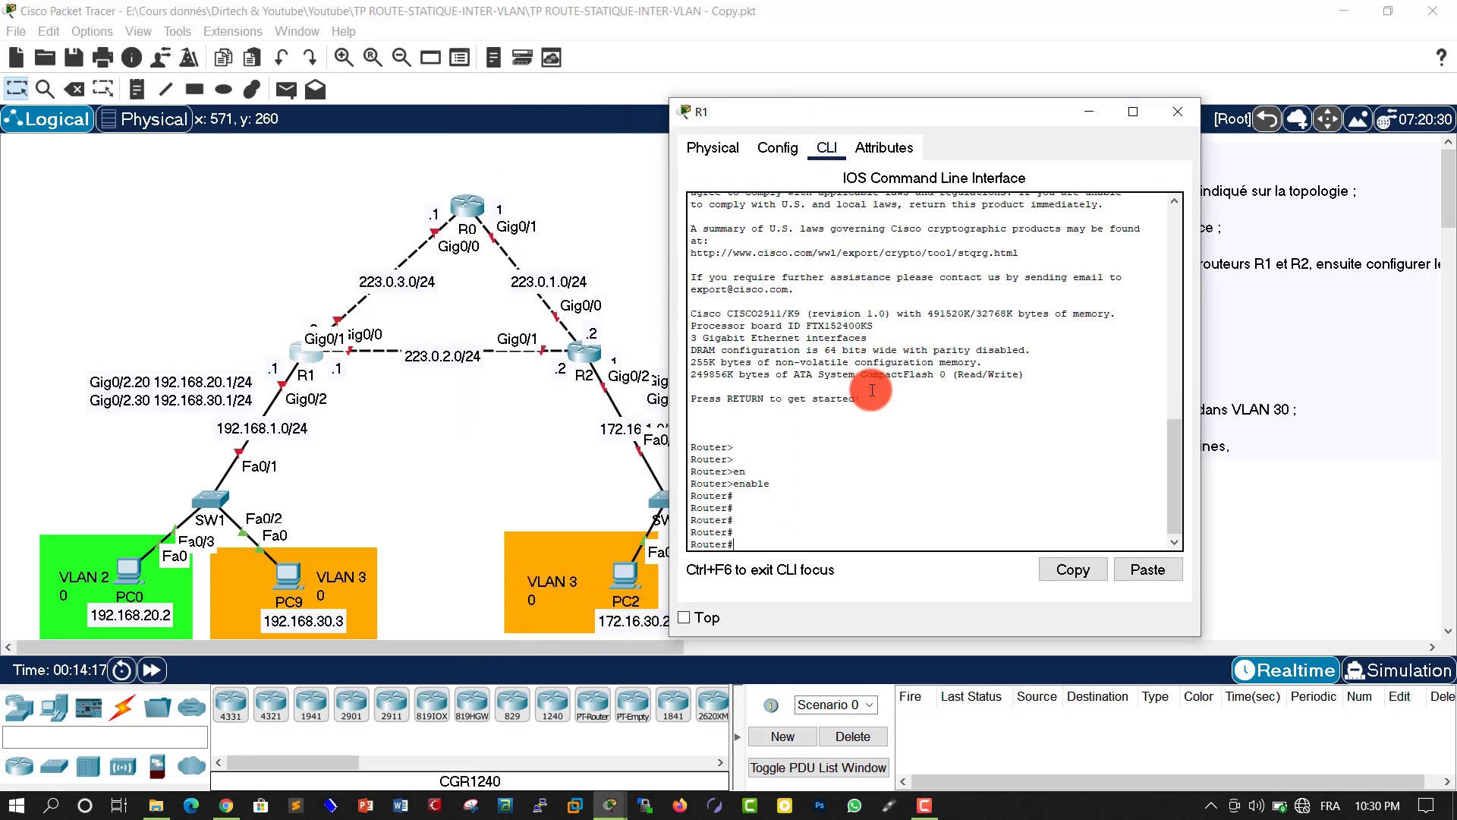
Enter global configuration mode on R1 with configure terminal
{"action": "type", "text": "confi"}
{"action": "key", "text": "Tab"}
{"action": "key", "text": "Tab"}
{"action": "key", "text": "Return"}
{"action": "key", "text": "Return"}
{"action": "key", "text": "Return"}
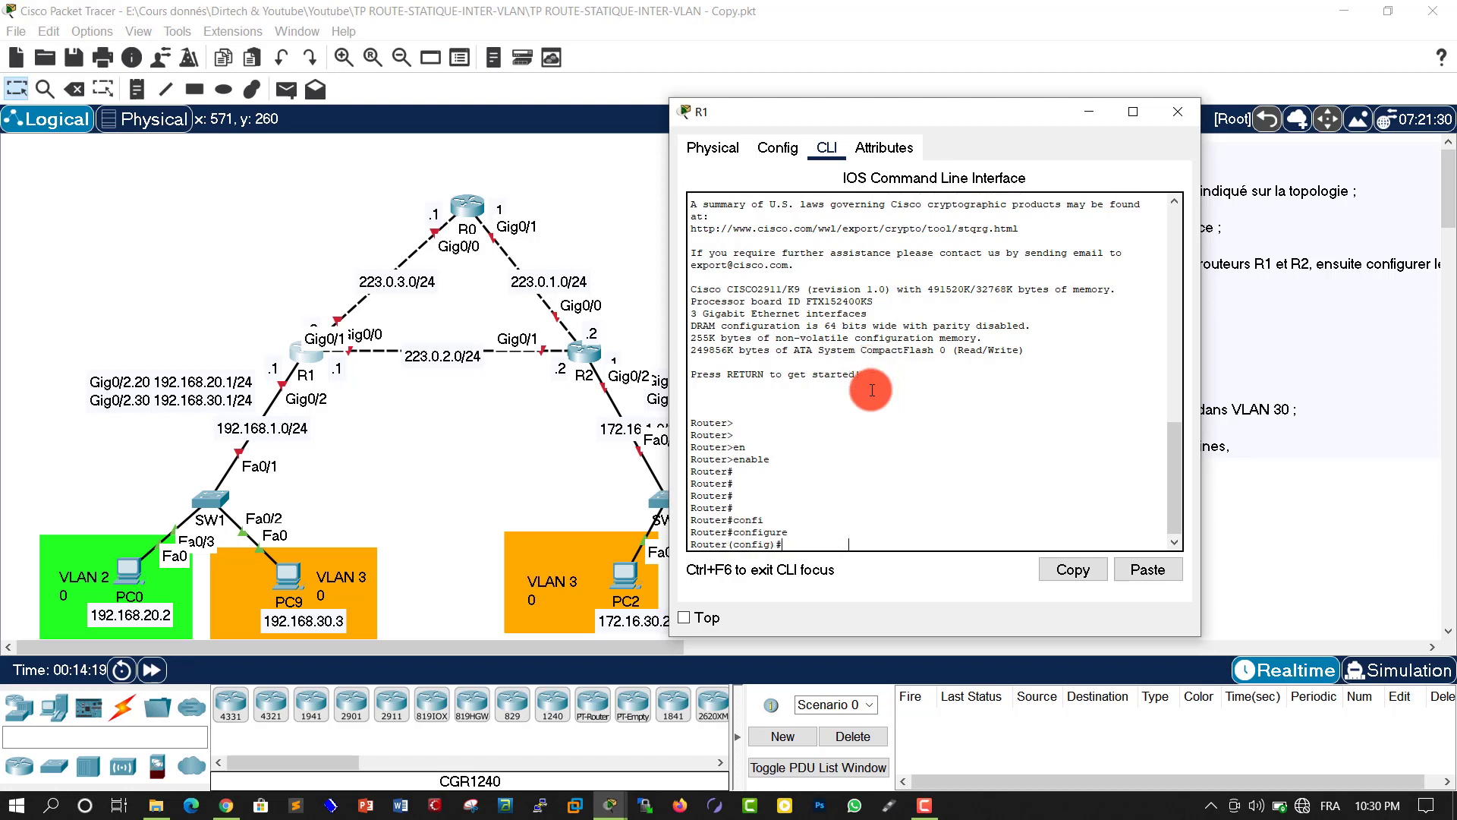
Set the router's hostname to R1
{"action": "type", "text": "hos"}
{"action": "key", "text": "Tab"}
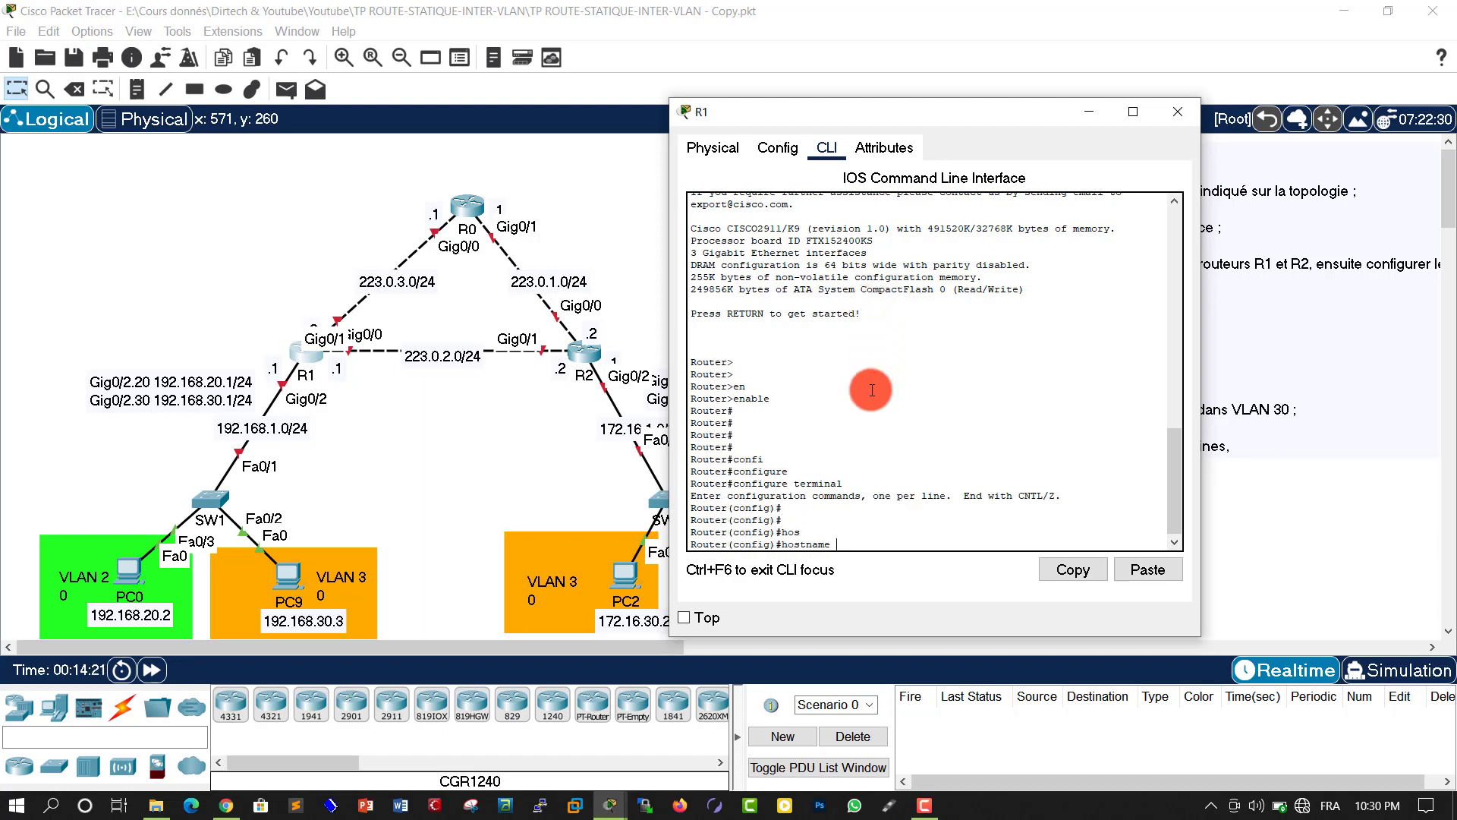
{"action": "type", "text": "R1"}
{"action": "key", "text": "Return"}
{"action": "key", "text": "Return"}
{"action": "key", "text": "Return"}
Leave configuration mode on R1 with end, save the configuration with write, and close its window
{"action": "type", "text": "end"}
{"action": "key", "text": "Return"}
{"action": "key", "text": "Return"}
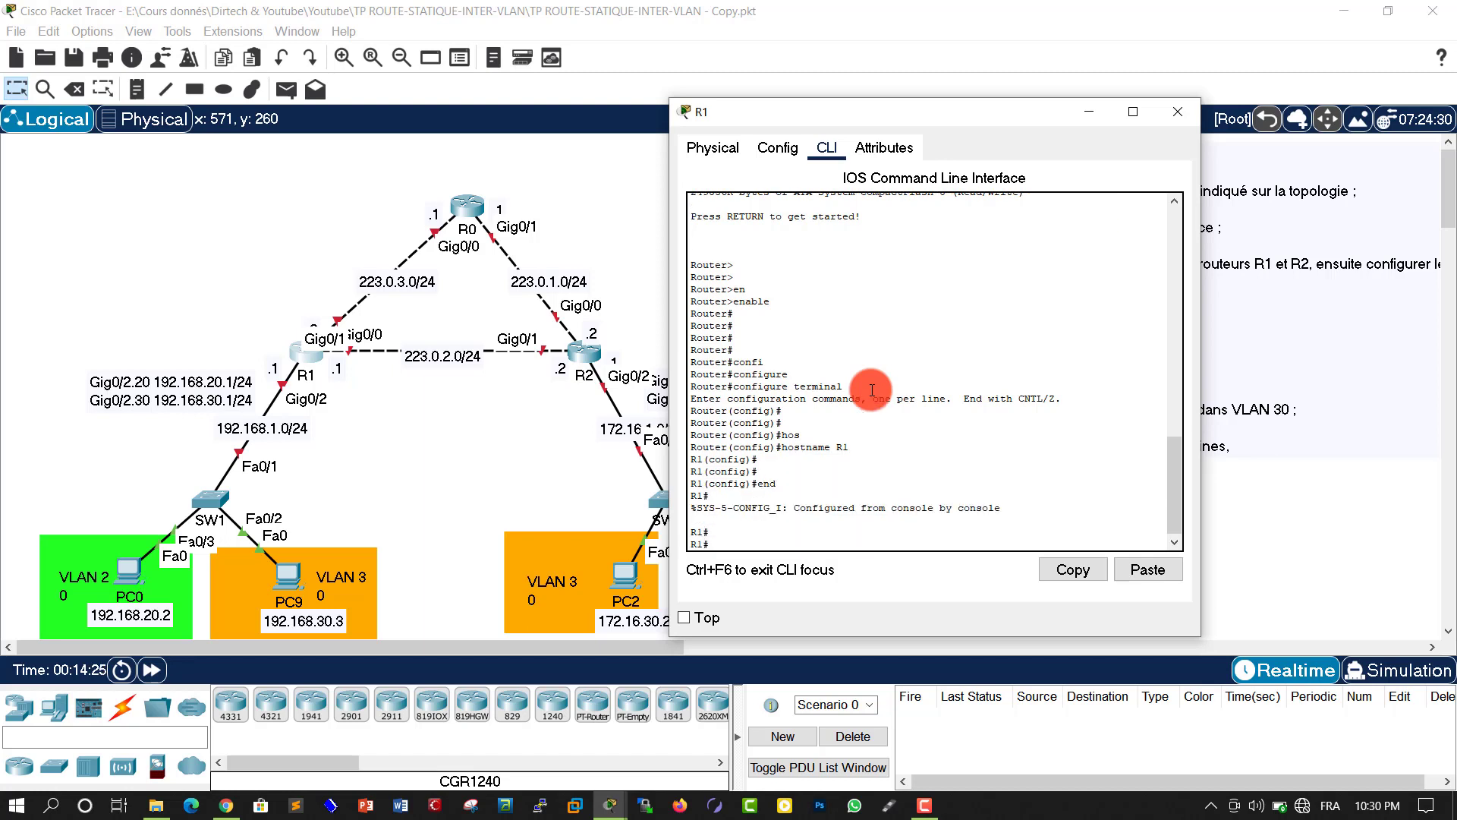
{"action": "type", "text": "wri"}
{"action": "key", "text": "Tab"}
{"action": "key", "text": "Return"}
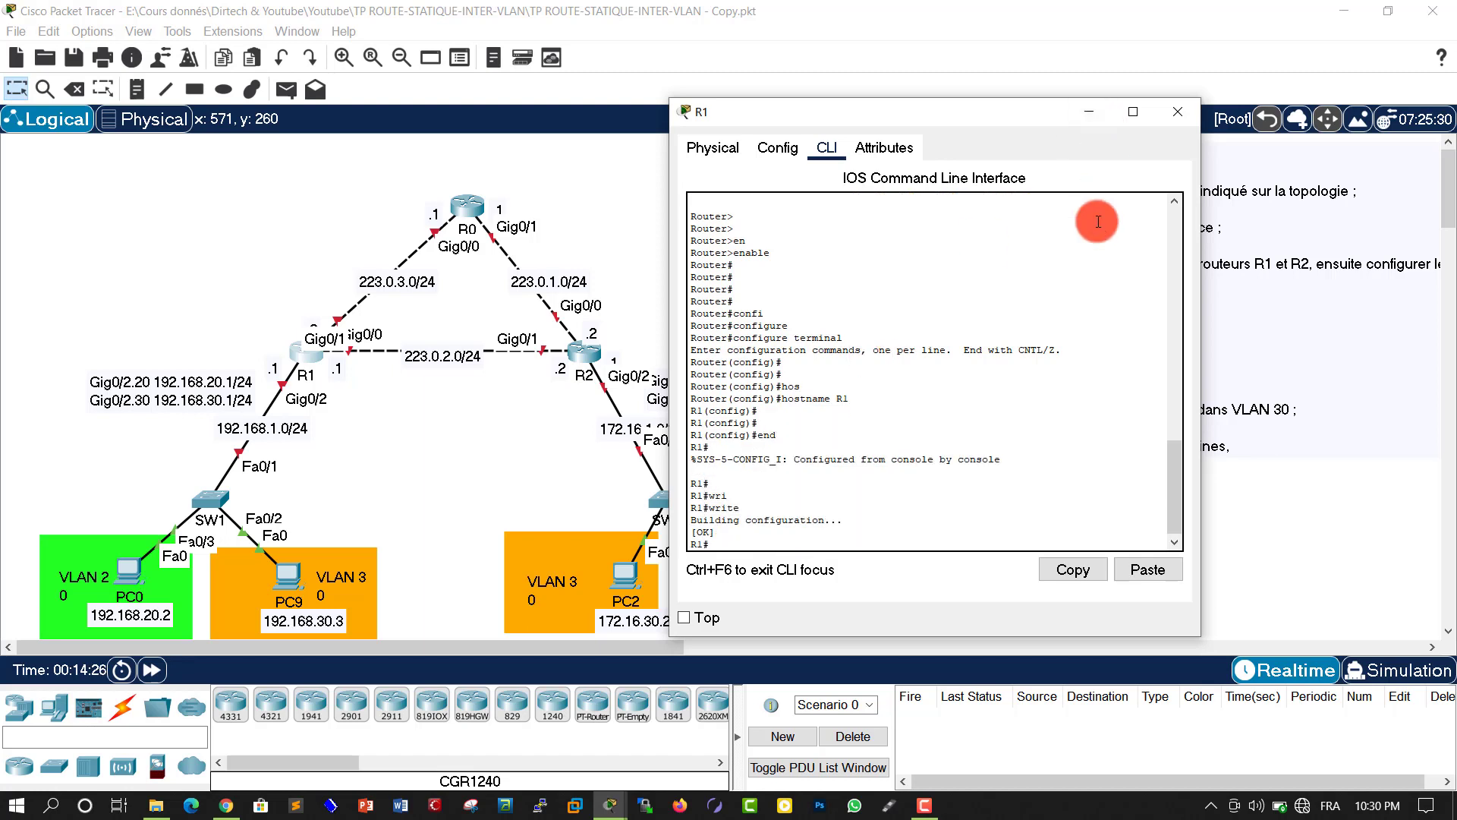
{"action": "left_click", "coordinate": [1178, 111]}
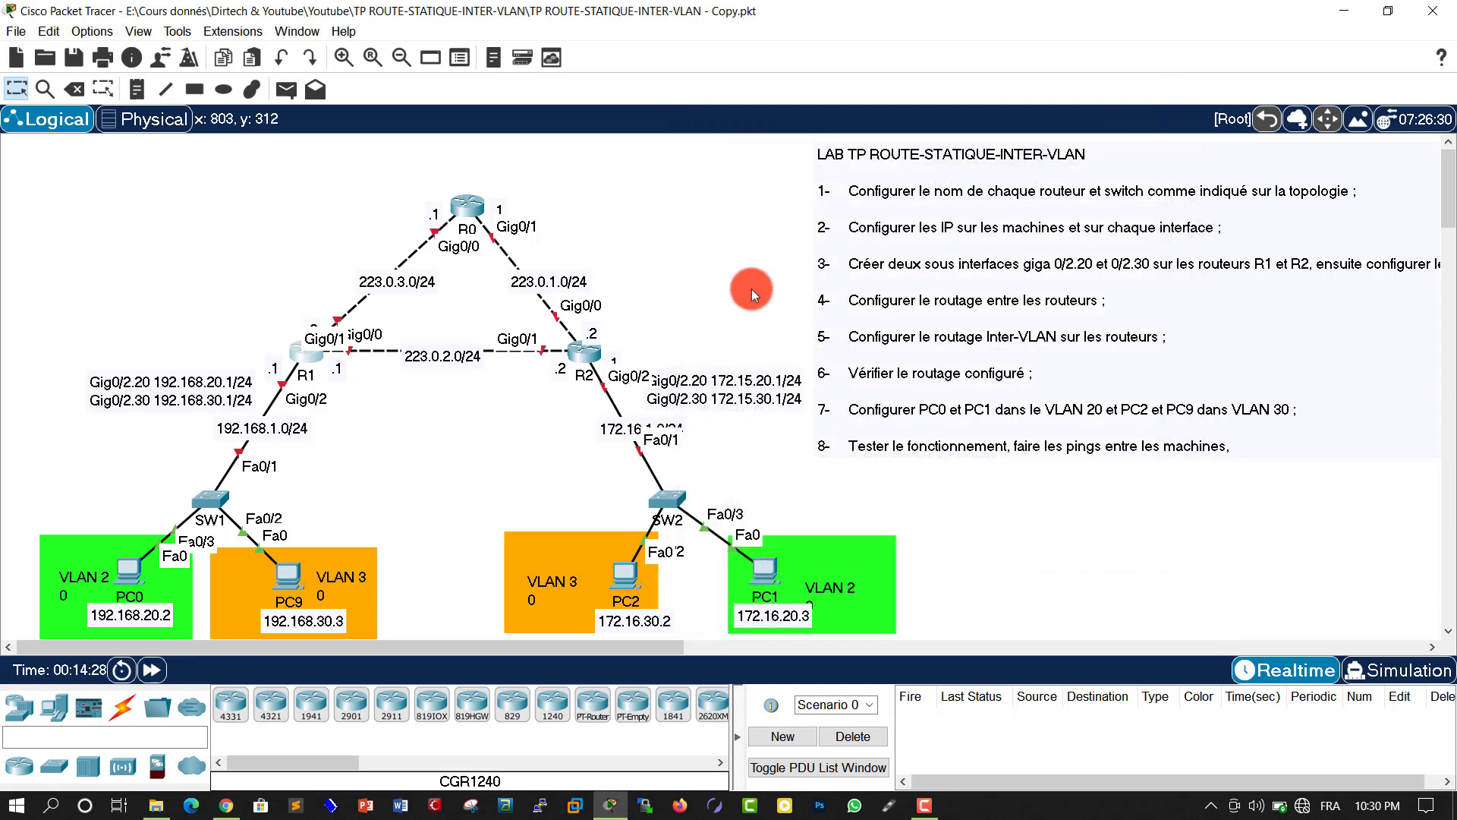
Open router R2's command-line console and enter privileged mode with enable
{"action": "left_click", "coordinate": [589, 362]}
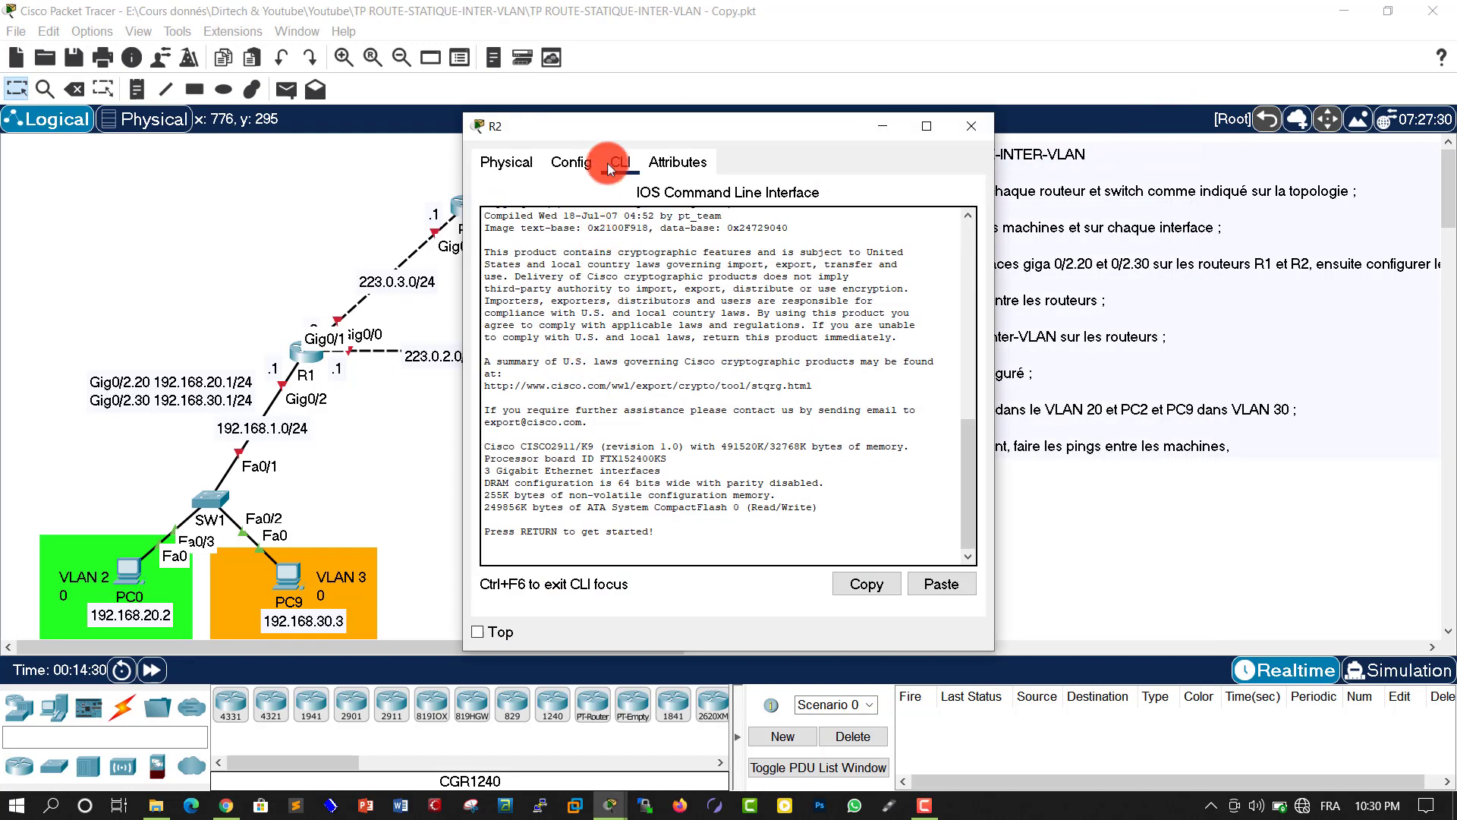
{"action": "left_click_drag", "start_coordinate": [610, 130], "coordinate": [856, 143]}
{"action": "left_click", "coordinate": [895, 436]}
{"action": "key", "text": "Return"}
{"action": "key", "text": "Return"}
{"action": "type", "text": "en"}
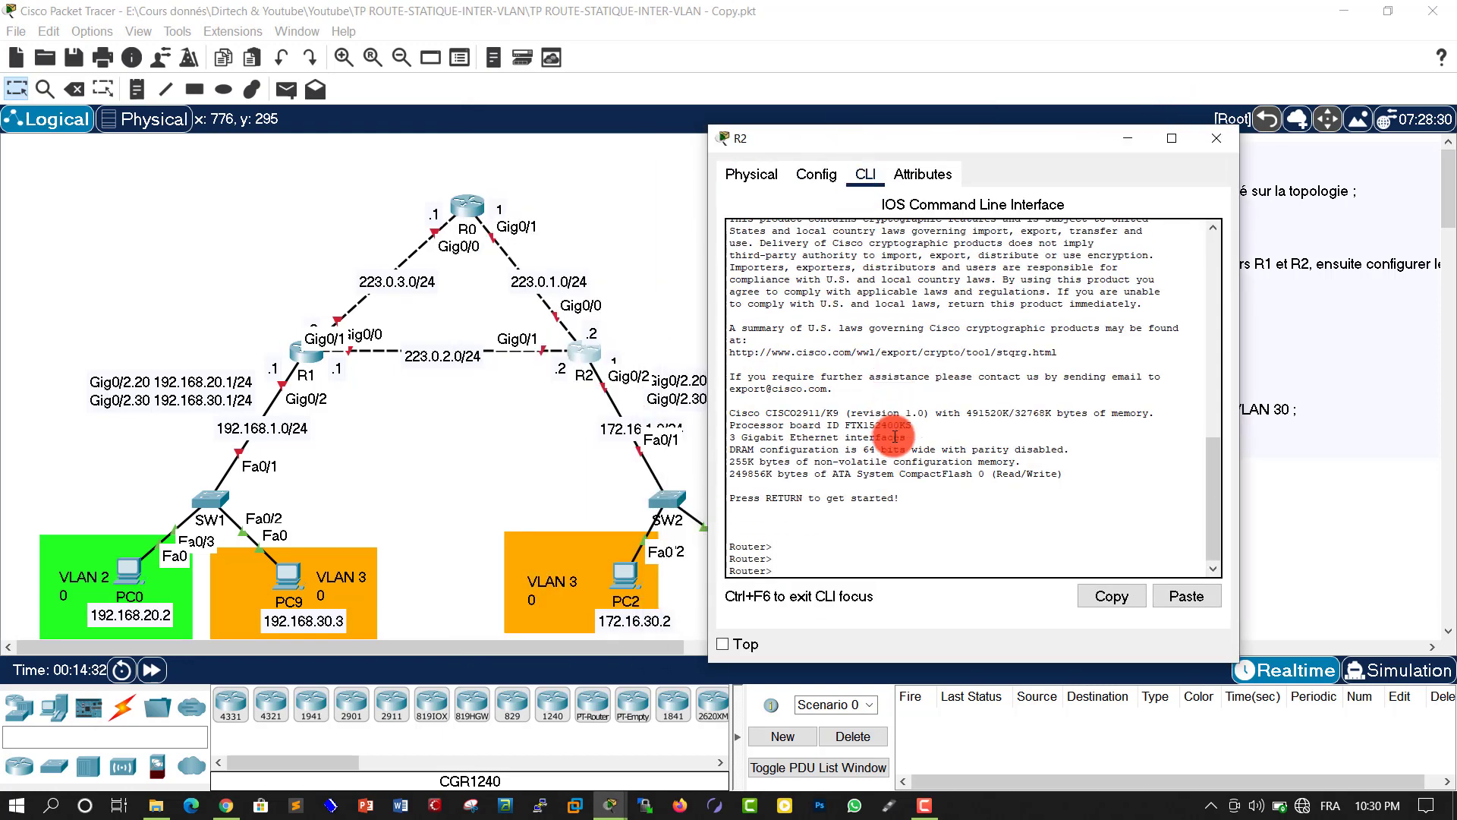
{"action": "key", "text": "Tab"}
{"action": "key", "text": "Return"}
{"action": "key", "text": "Return"}
Enter global configuration mode on R2 with configure terminal
{"action": "type", "text": "confi"}
{"action": "key", "text": "Tab"}
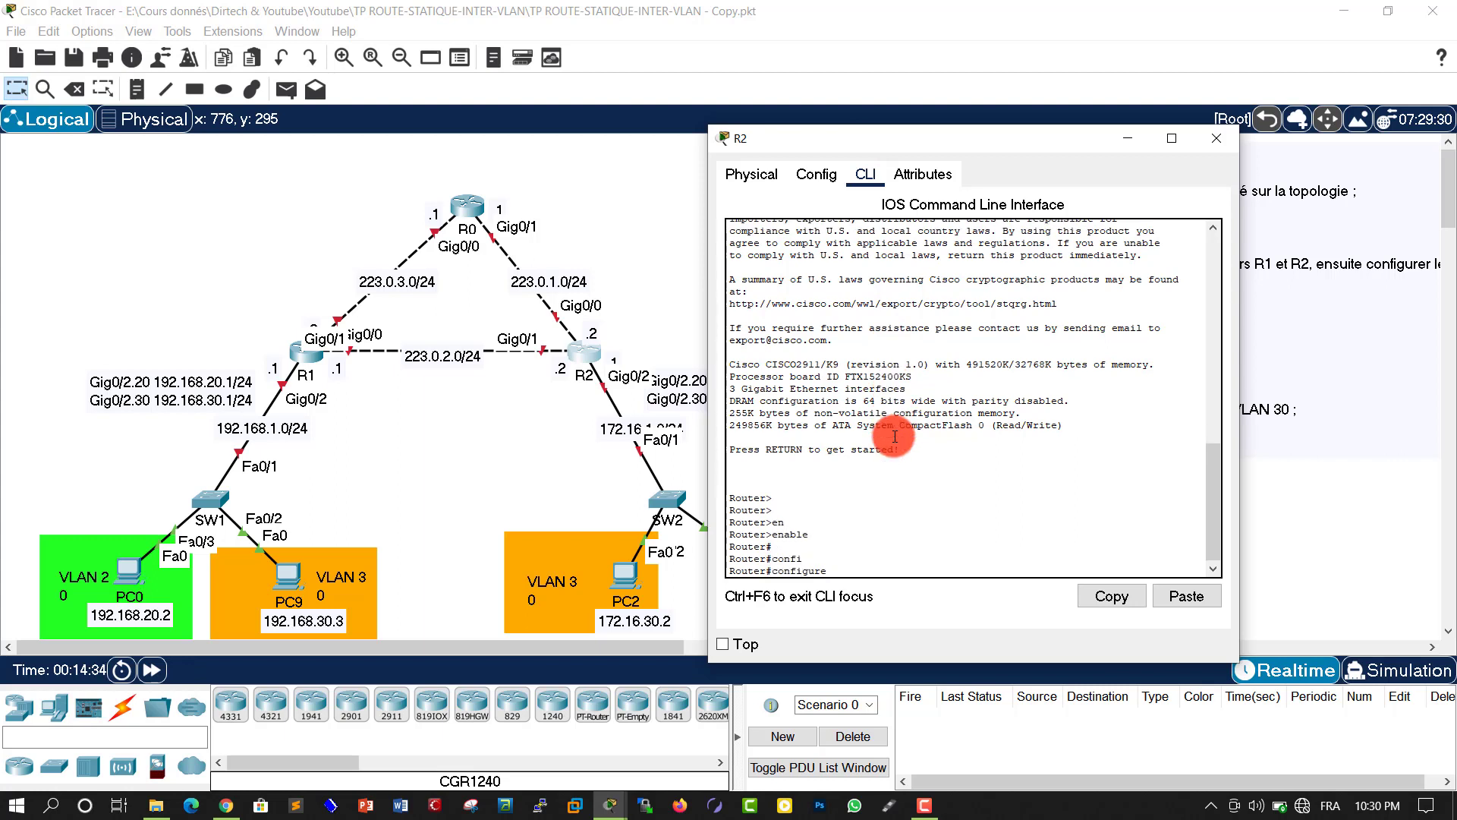
{"action": "type", "text": "t"}
{"action": "key", "text": "Tab"}
{"action": "key", "text": "Return"}
{"action": "key", "text": "Return"}
{"action": "key", "text": "Return"}
Set the router's hostname to R2
{"action": "type", "text": "h"}
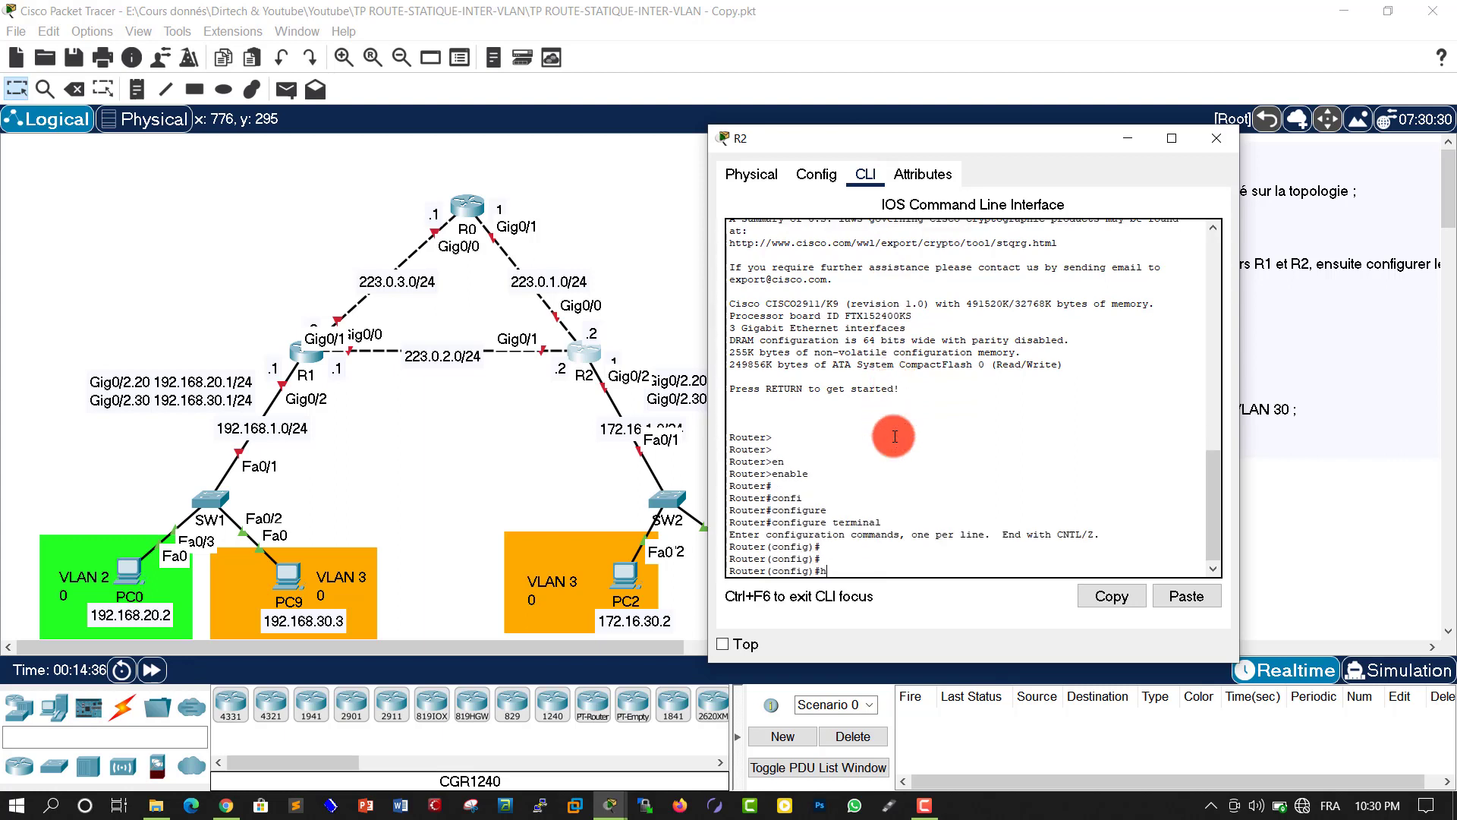
{"action": "type", "text": "o"}
{"action": "key", "text": "Tab"}
{"action": "type", "text": "R2"}
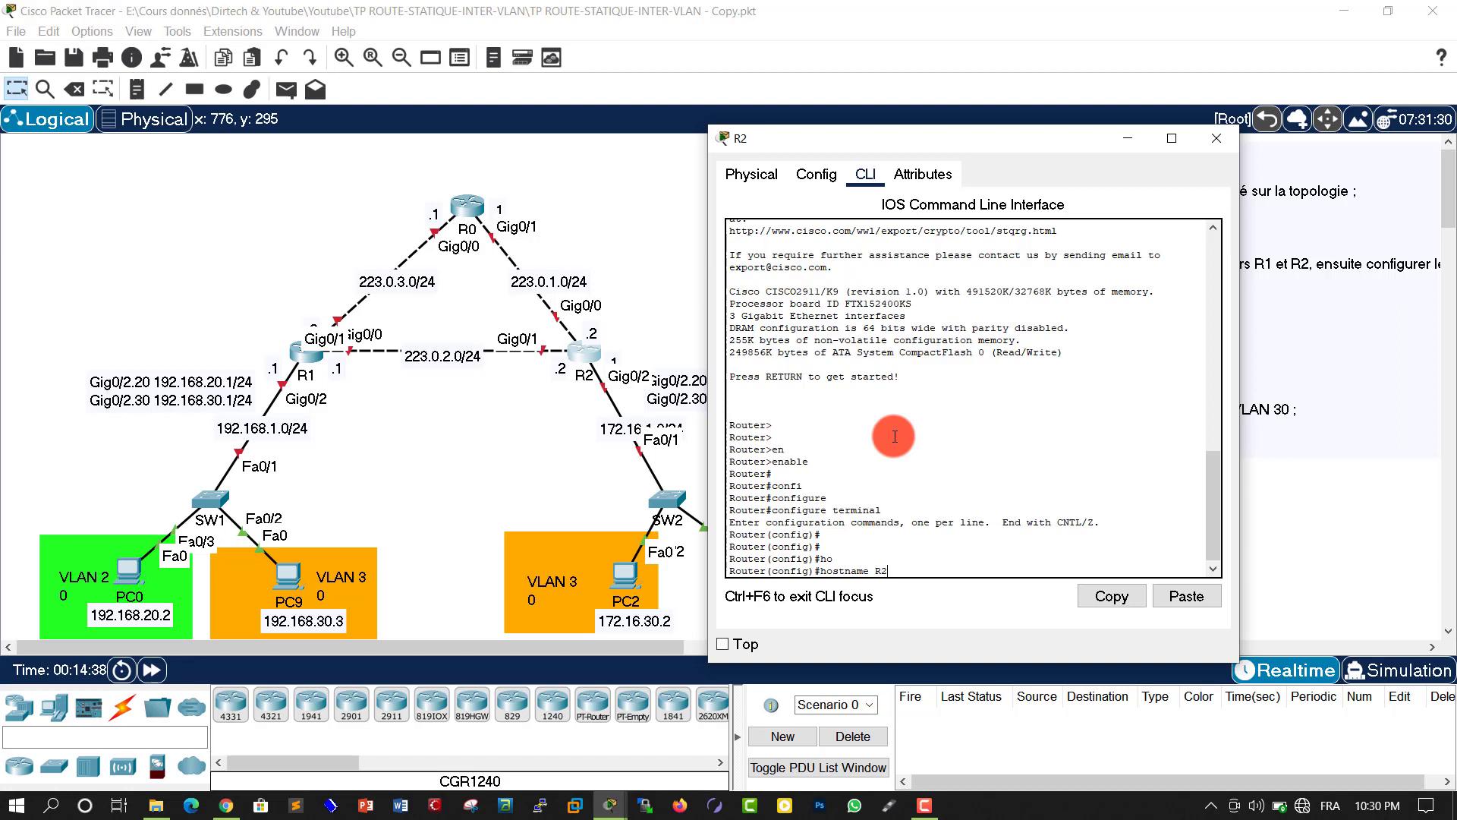
{"action": "key", "text": "Return"}
{"action": "key", "text": "Return"}
{"action": "key", "text": "Return"}
Leave configuration mode on R2 with end, save the configuration with write, and close its window
{"action": "type", "text": "end"}
{"action": "key", "text": "Return"}
{"action": "key", "text": "Return"}
{"action": "key", "text": "Return"}
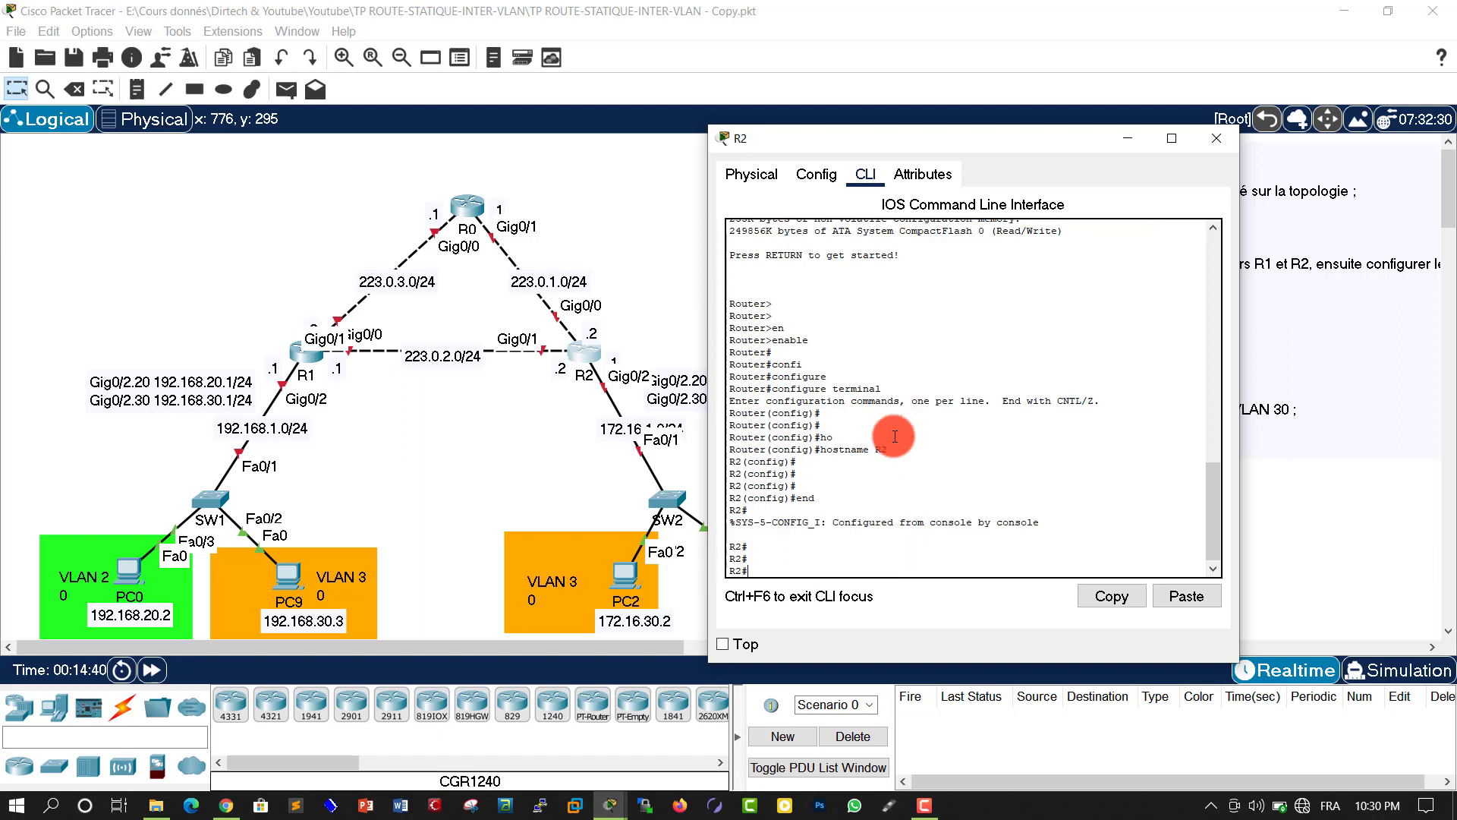
{"action": "type", "text": "wri"}
{"action": "key", "text": "Tab"}
{"action": "key", "text": "Return"}
{"action": "key", "text": "Return"}
{"action": "key", "text": "Return"}
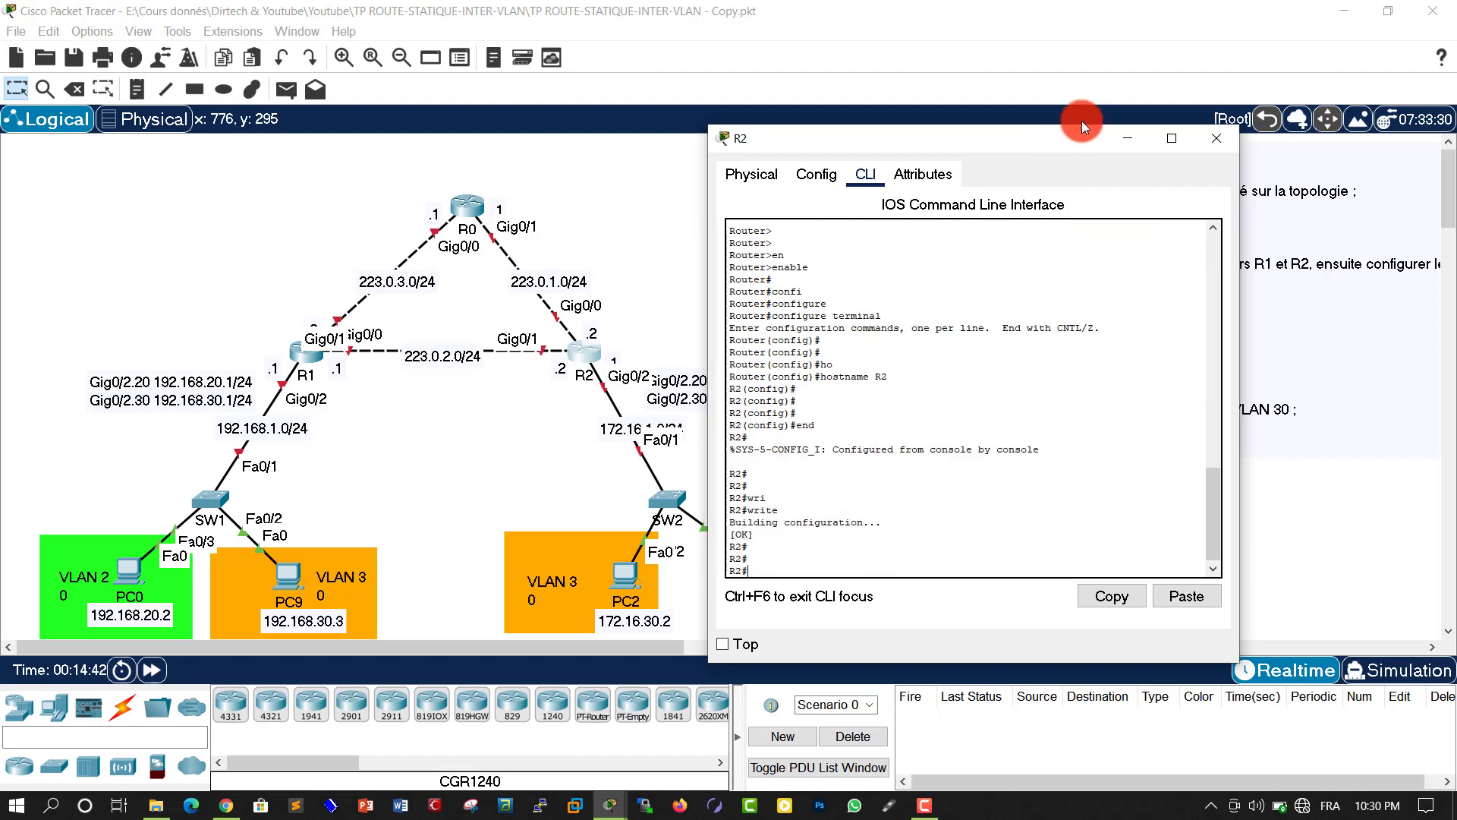
{"action": "left_click", "coordinate": [1217, 138]}
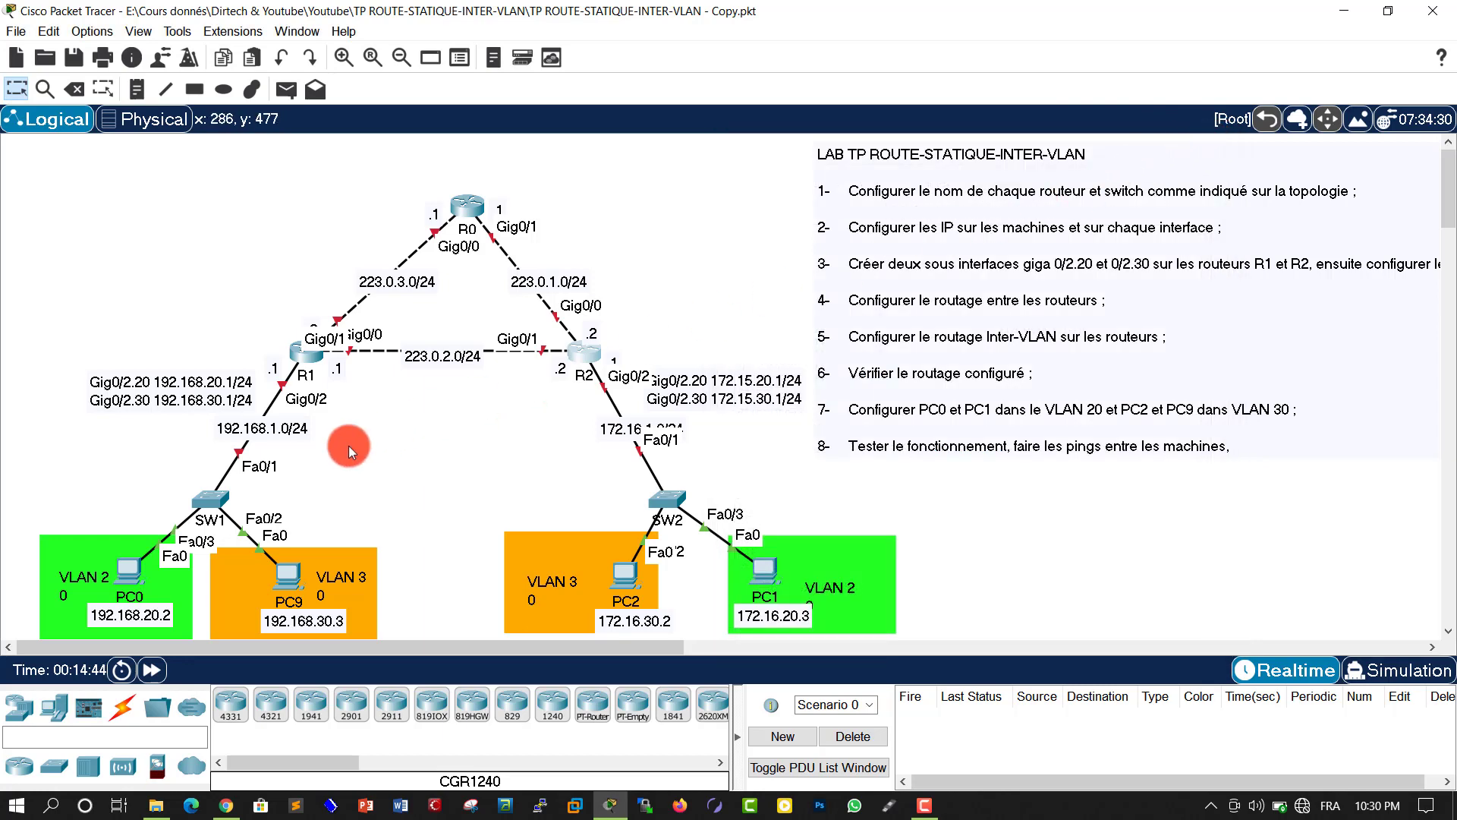
Open switch SW1's command-line console and enter privileged mode with enable
{"action": "left_click", "coordinate": [204, 496]}
{"action": "left_click_drag", "start_coordinate": [637, 130], "coordinate": [901, 51]}
{"action": "left_click", "coordinate": [920, 247]}
{"action": "key", "text": "Return"}
{"action": "key", "text": "Return"}
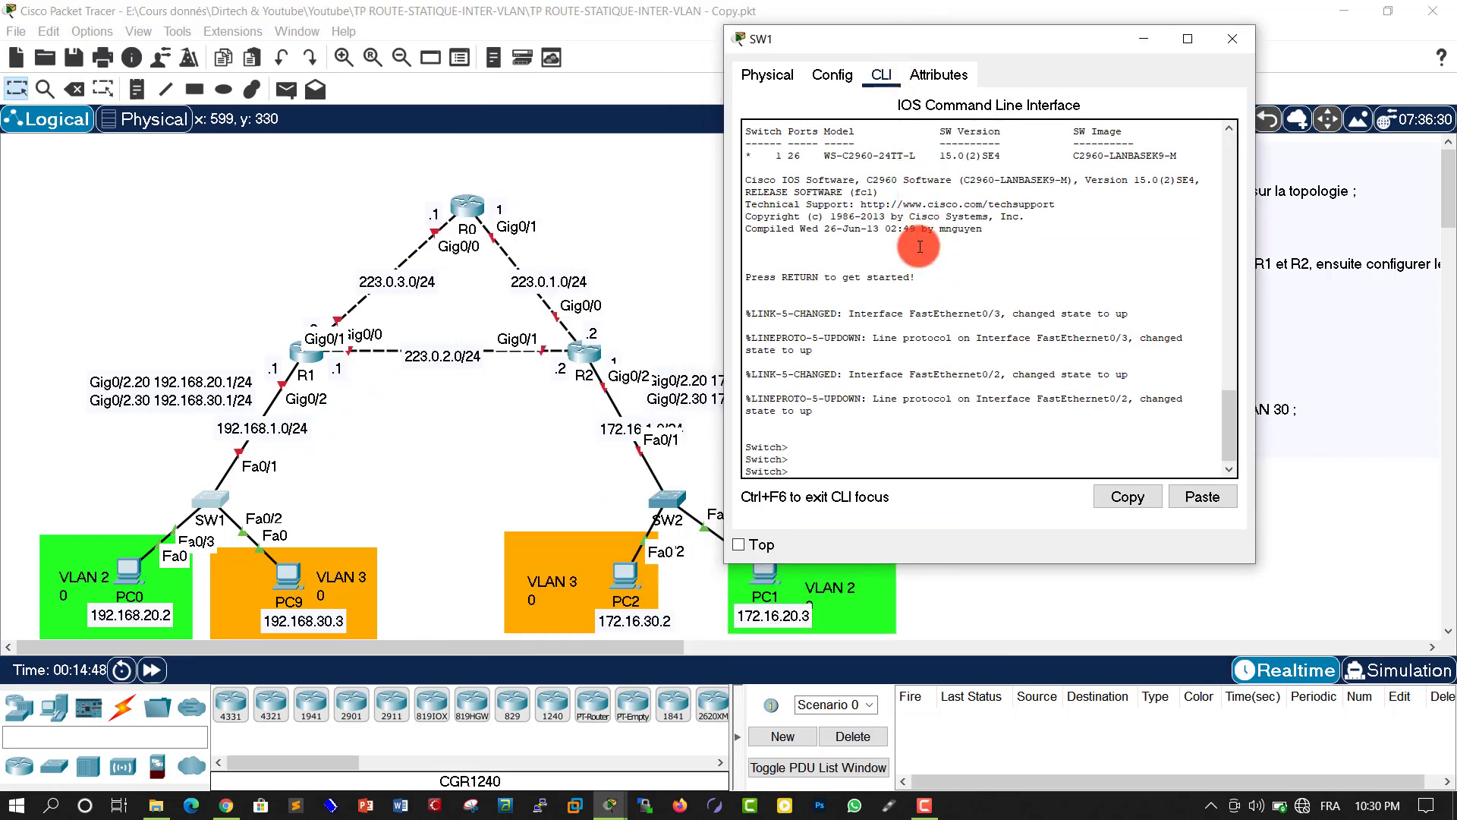
{"action": "type", "text": "en"}
{"action": "key", "text": "Tab"}
{"action": "key", "text": "Return"}
{"action": "key", "text": "Return"}
{"action": "key", "text": "Return"}
Enter global configuration mode on SW1 with configure terminal
{"action": "type", "text": "conf"}
{"action": "key", "text": "Tab"}
{"action": "type", "text": "t"}
{"action": "key", "text": "Tab"}
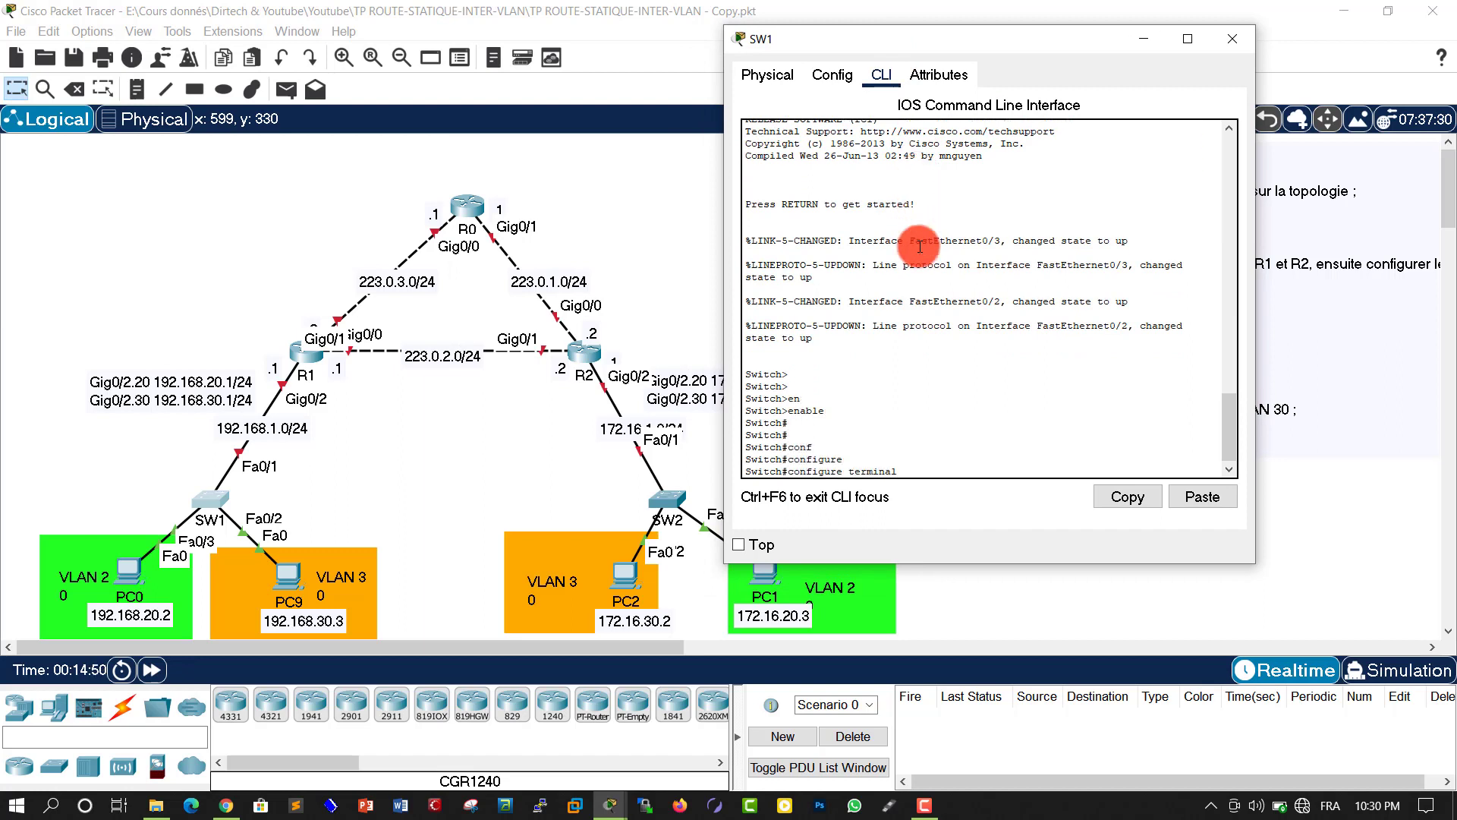
{"action": "key", "text": "Return"}
{"action": "key", "text": "Return"}
{"action": "key", "text": "Return"}
{"action": "key", "text": "Return"}
{"action": "key", "text": "Return"}
Set the switch's hostname to SW1
{"action": "type", "text": "hos"}
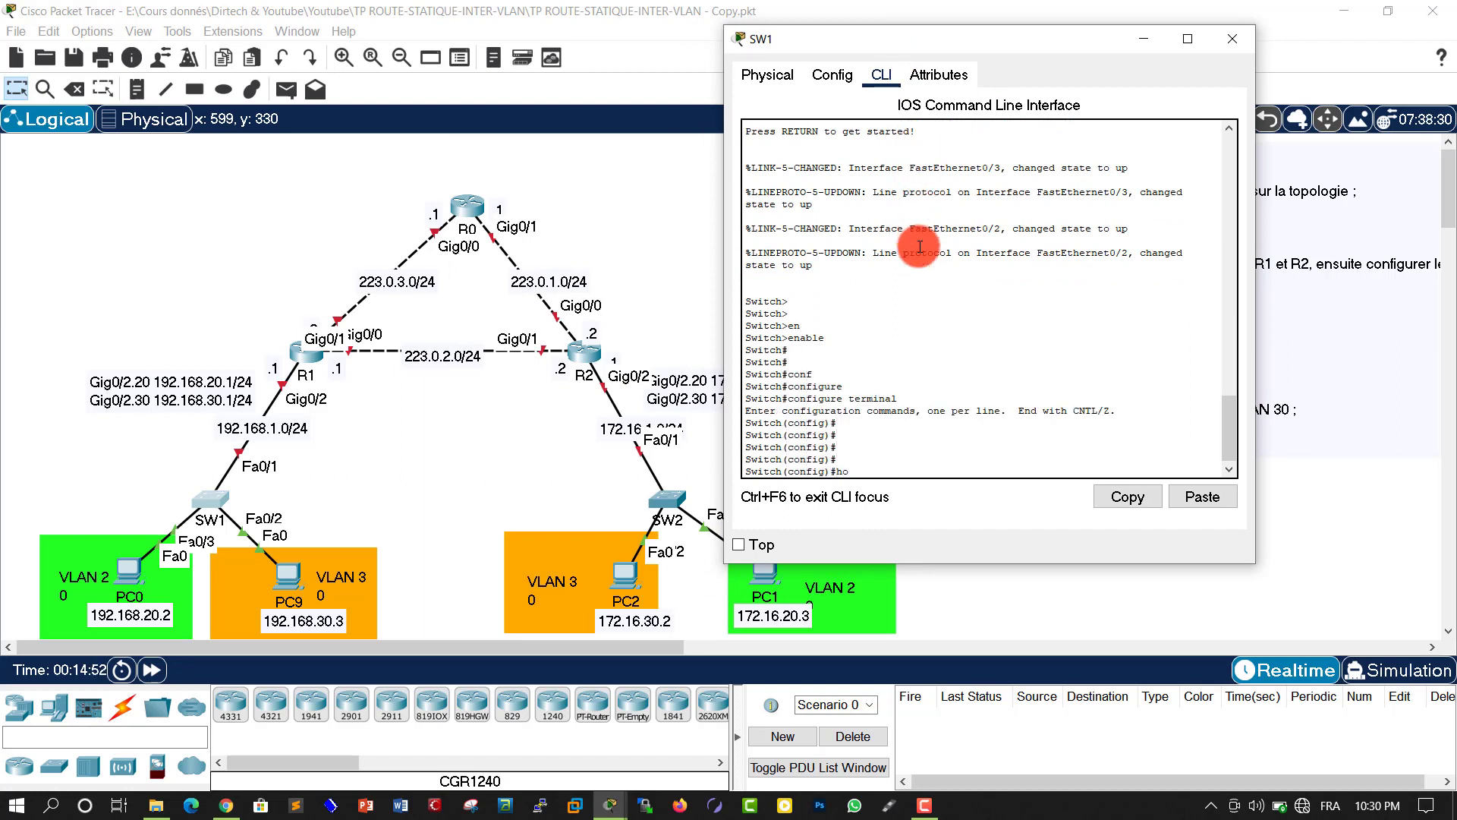
{"action": "key", "text": "Tab"}
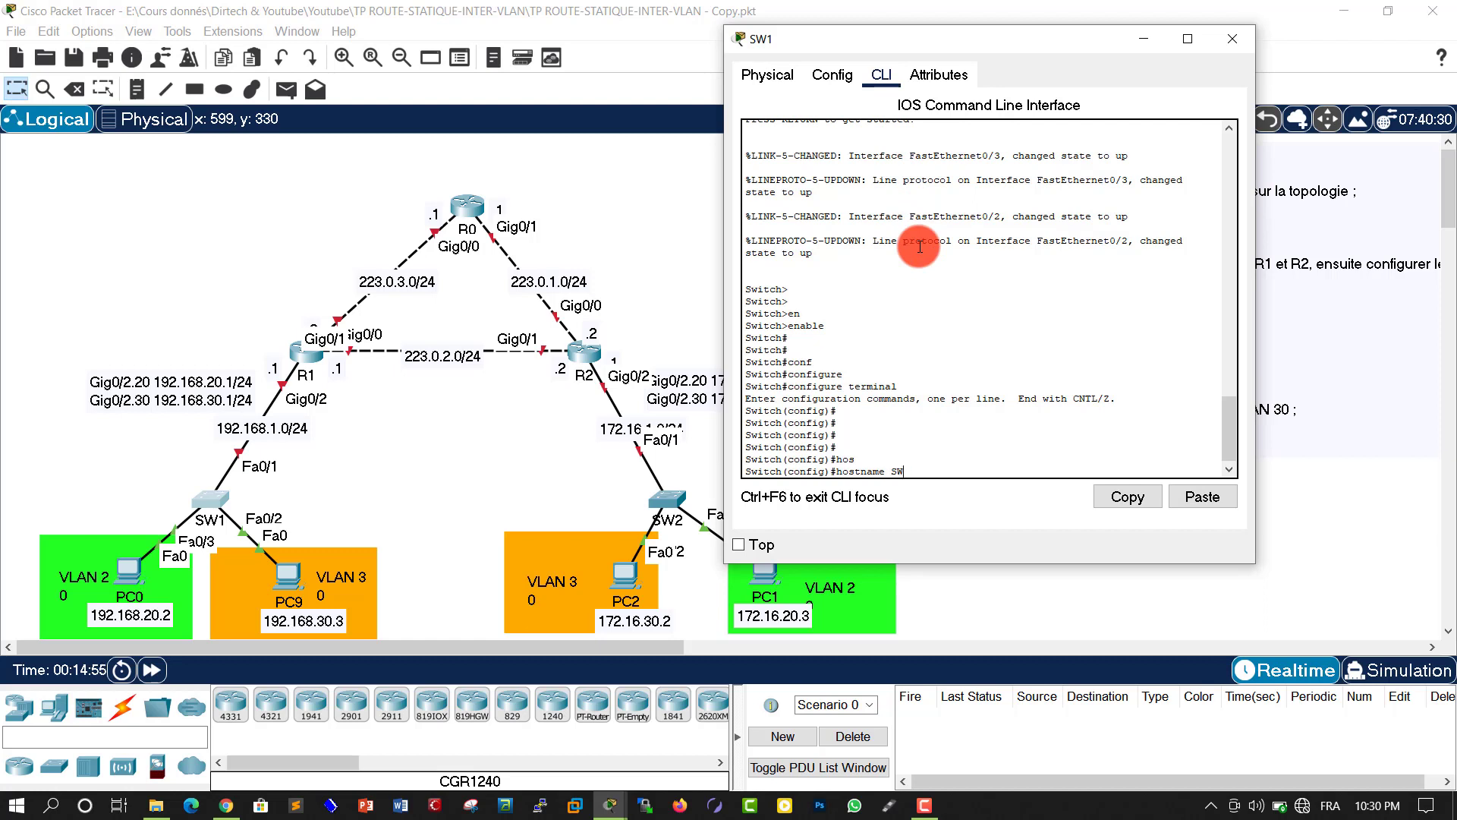
{"action": "key", "text": "Return"}
{"action": "key", "text": "Return"}
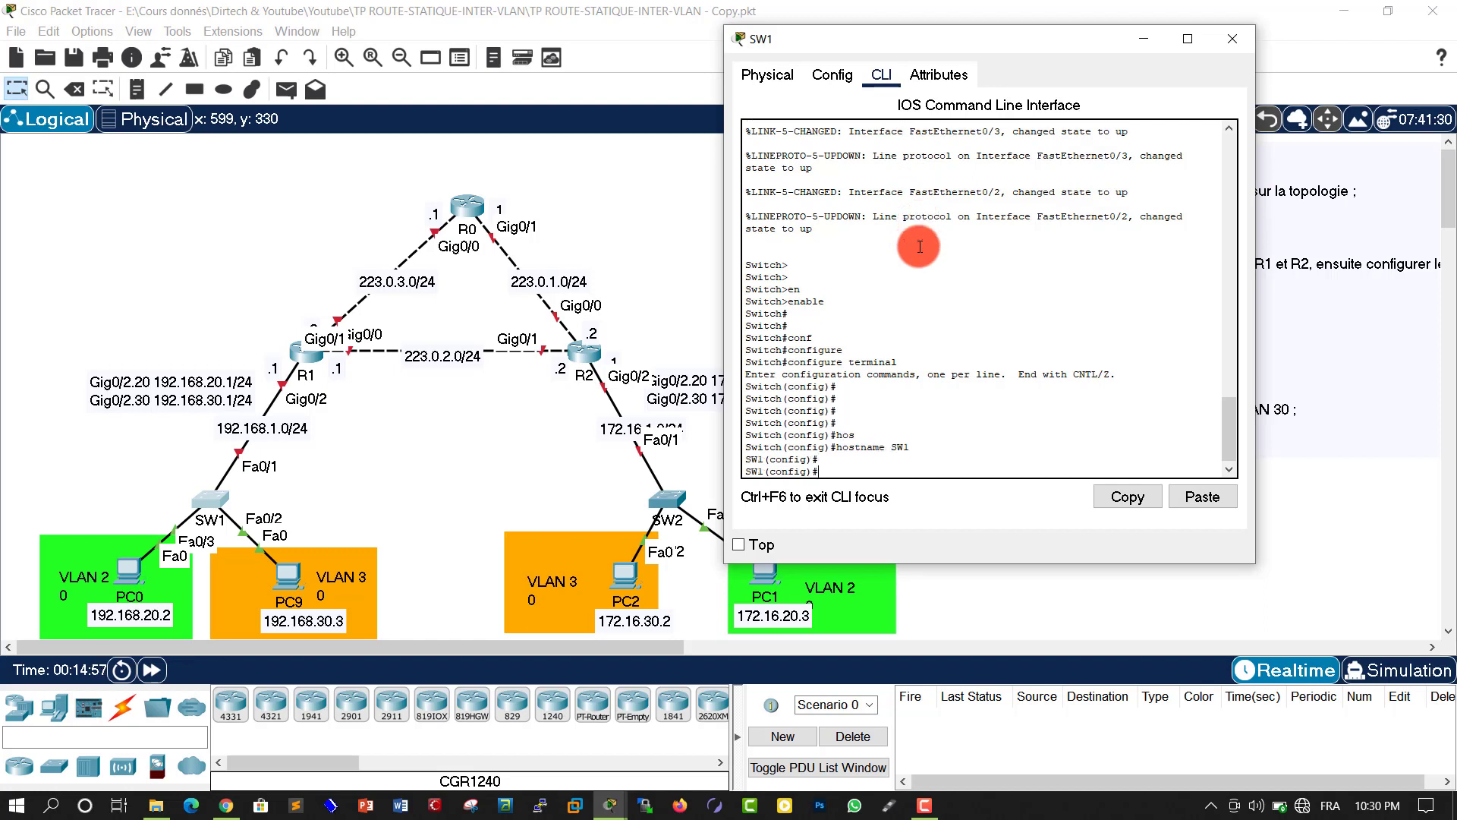
Leave configuration mode on SW1 with end, save the configuration with write, and close its window
{"action": "type", "text": "END"}
{"action": "key", "text": "Return"}
{"action": "key", "text": "Return"}
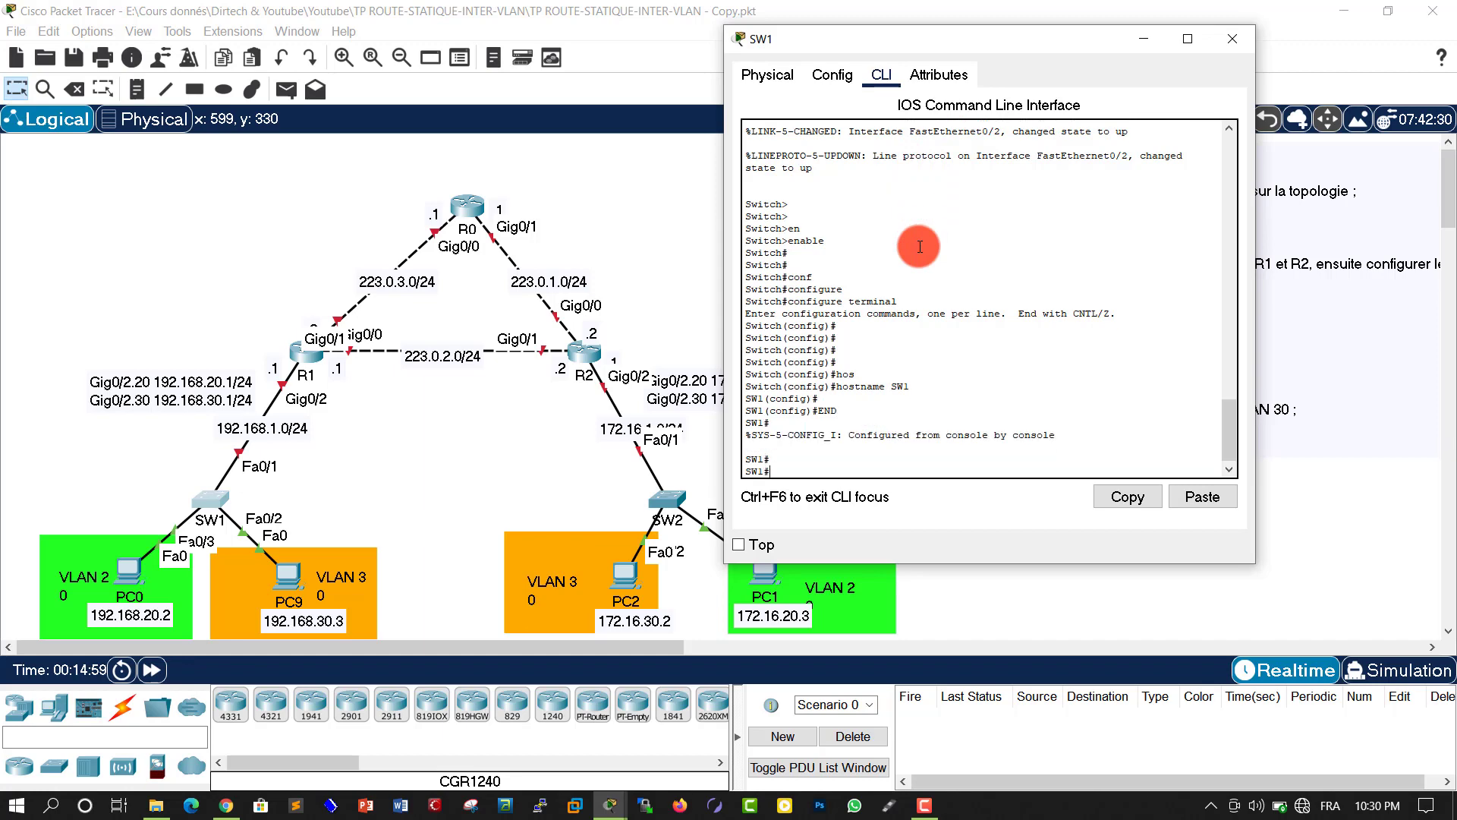
{"action": "type", "text": "WRI"}
{"action": "key", "text": "Tab"}
{"action": "key", "text": "Return"}
{"action": "key", "text": "Return"}
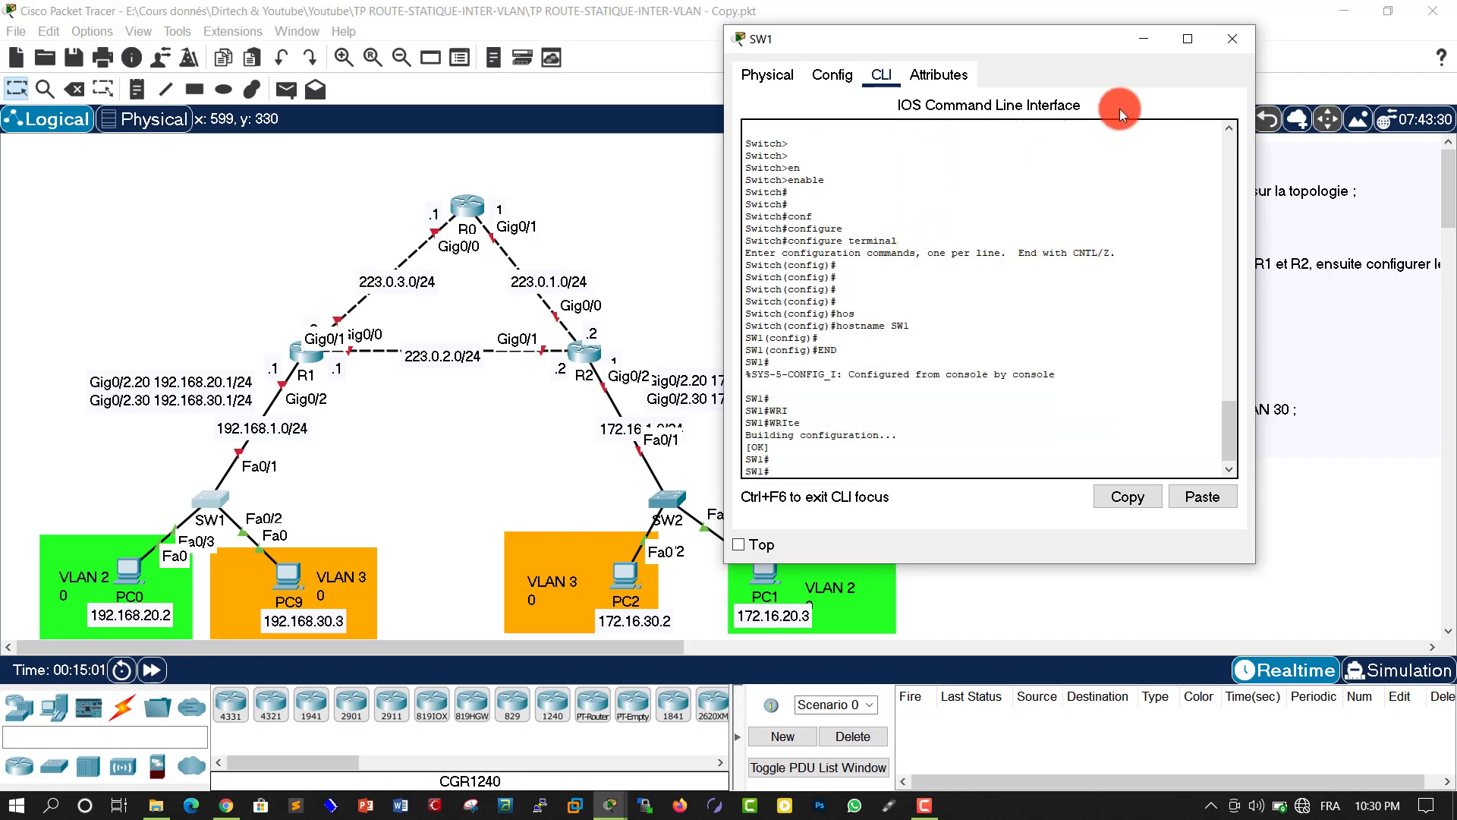
{"action": "left_click", "coordinate": [1231, 39]}
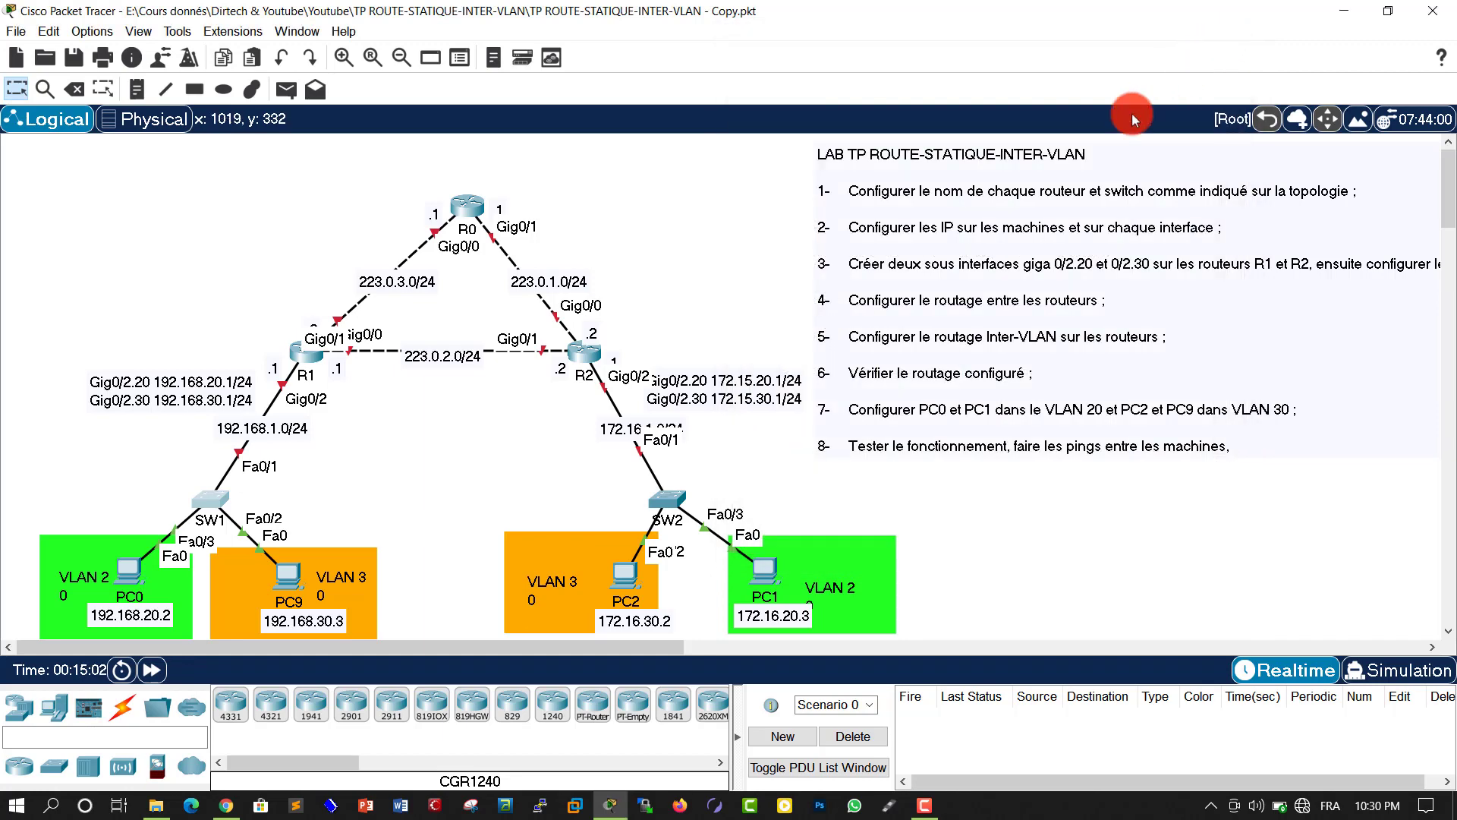
Open switch SW2's command-line console and enter privileged mode with enable
{"action": "left_click", "coordinate": [667, 501]}
{"action": "left_click_drag", "start_coordinate": [664, 117], "coordinate": [1007, 101]}
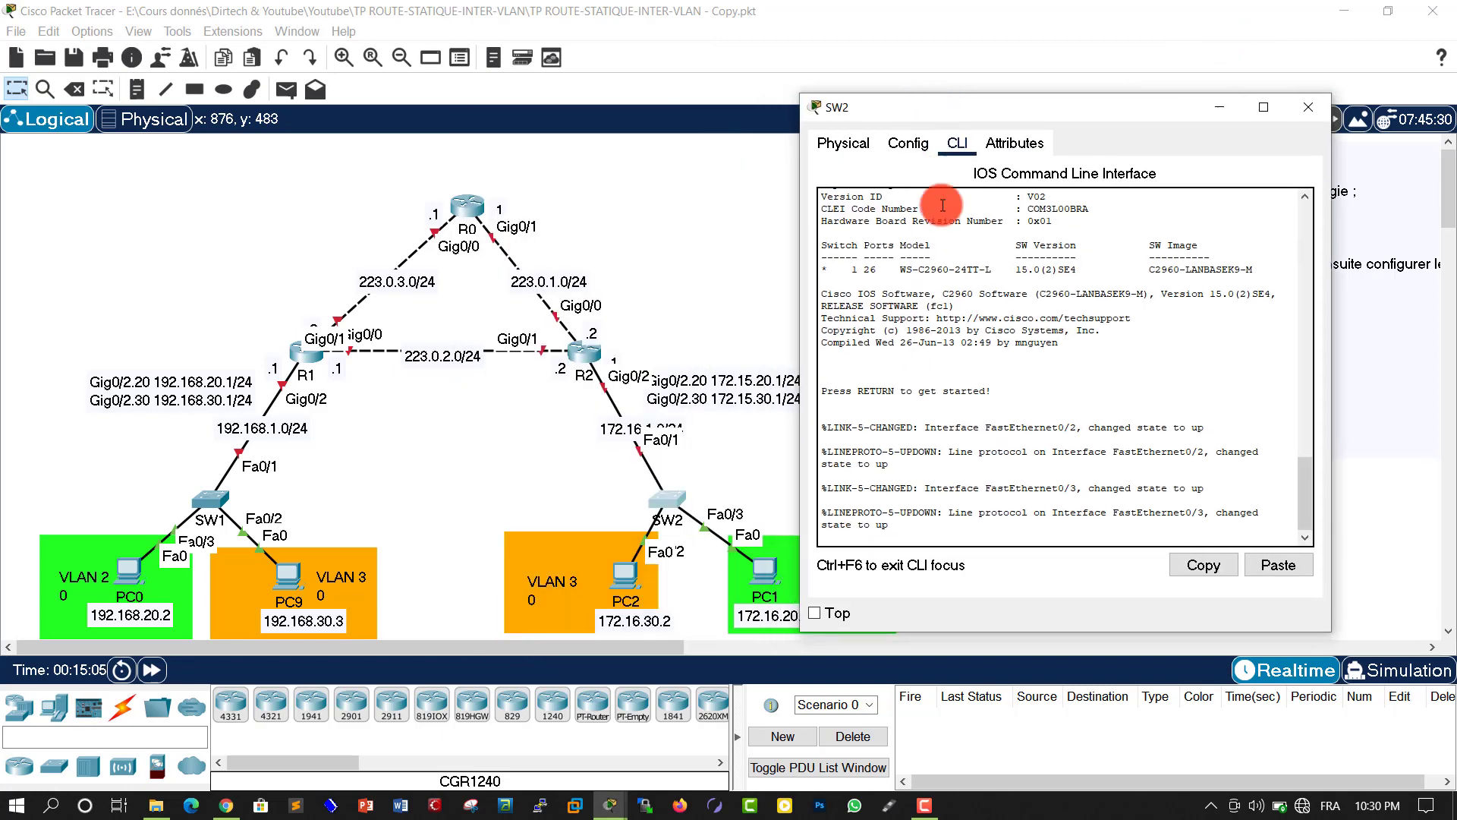
{"action": "left_click", "coordinate": [950, 372]}
{"action": "key", "text": "Return"}
{"action": "key", "text": "Return"}
{"action": "key", "text": "Return"}
{"action": "key", "text": "Return"}
{"action": "type", "text": "EN"}
{"action": "key", "text": "Tab"}
{"action": "key", "text": "Return"}
{"action": "key", "text": "Return"}
{"action": "key", "text": "Return"}
{"action": "key", "text": "Return"}
{"action": "key", "text": "Return"}
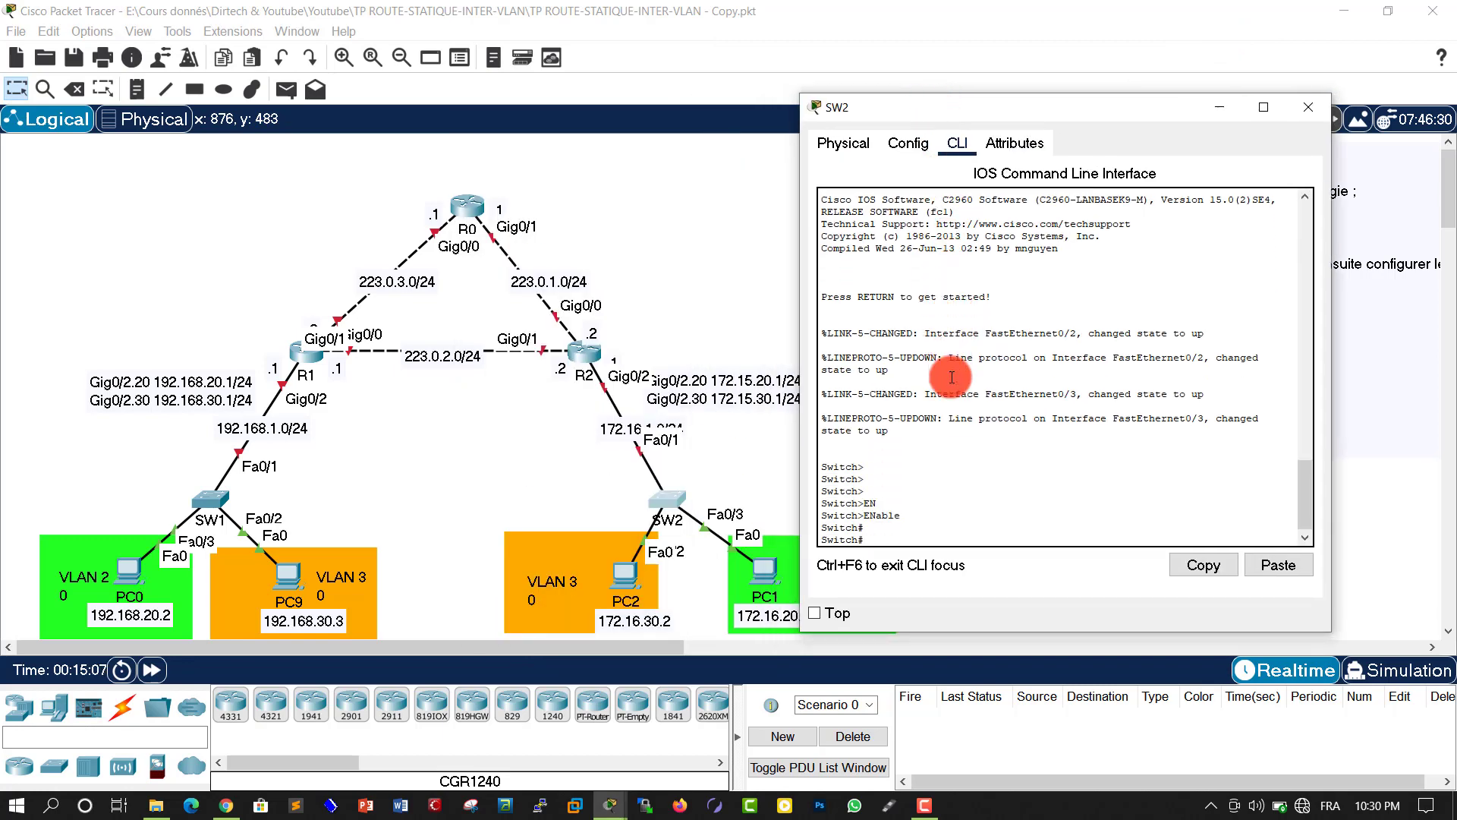
Enter global configuration mode on SW2 with configure, accepting the terminal default
{"action": "type", "text": "co"}
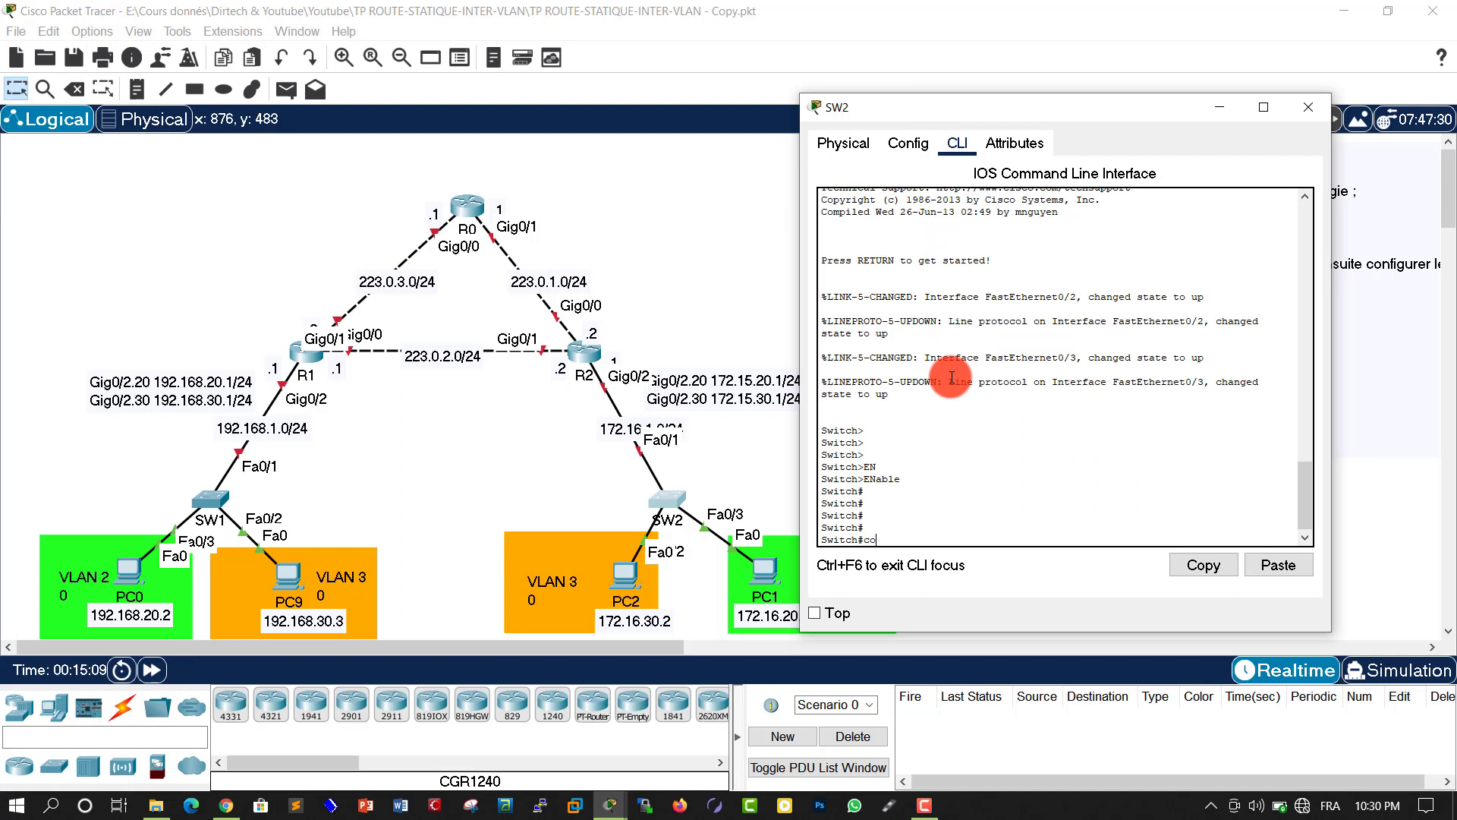
{"action": "type", "text": "n"}
{"action": "key", "text": "Tab"}
{"action": "key", "text": "Tab"}
{"action": "type", "text": "f"}
{"action": "key", "text": "Tab"}
{"action": "key", "text": "Return"}
{"action": "key", "text": "Return"}
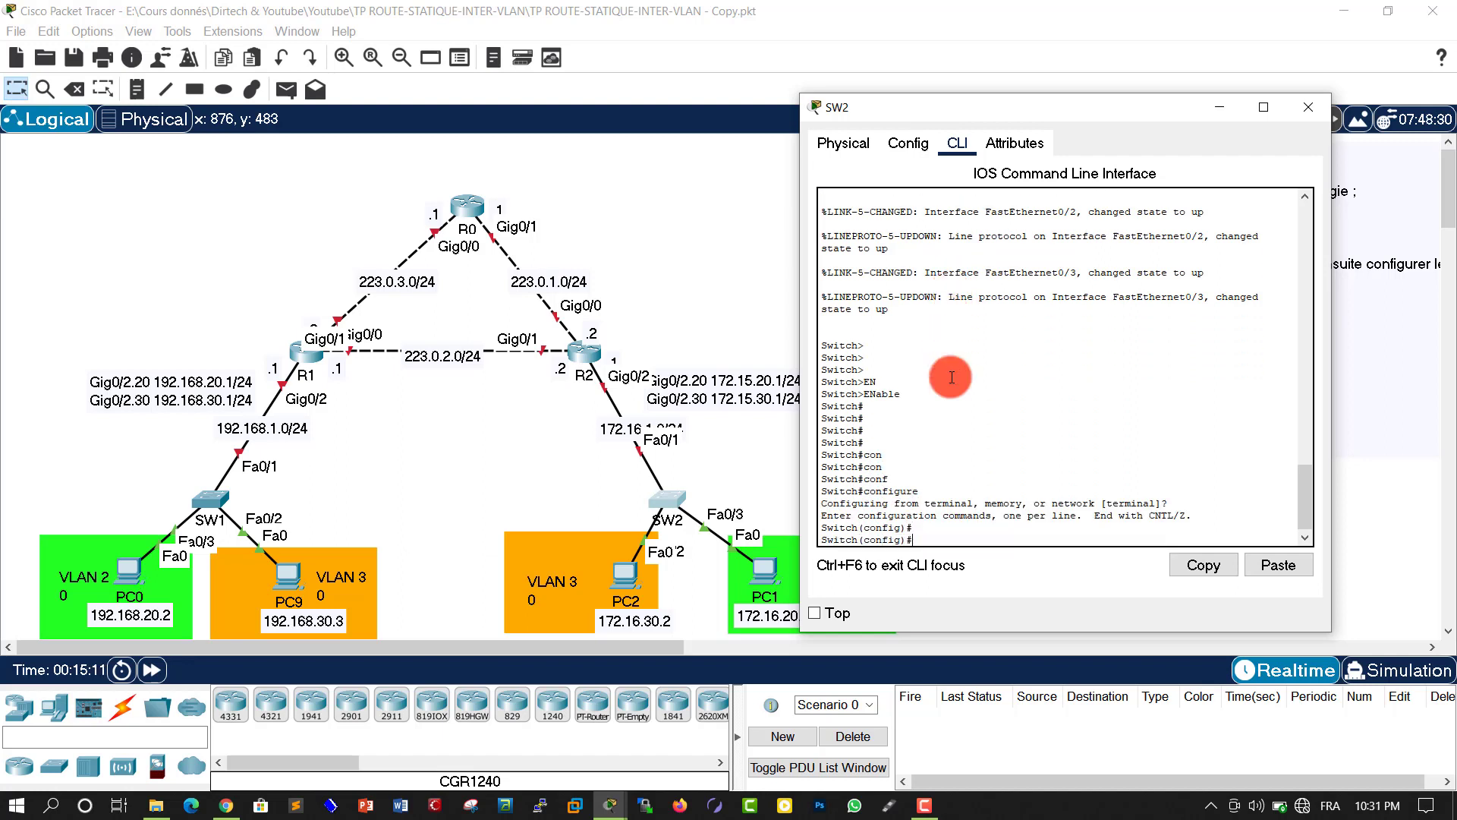
Set the hostname of the SW2 switch to SW with the hostname command
{"action": "key", "text": "Return"}
{"action": "type", "text": "hos"}
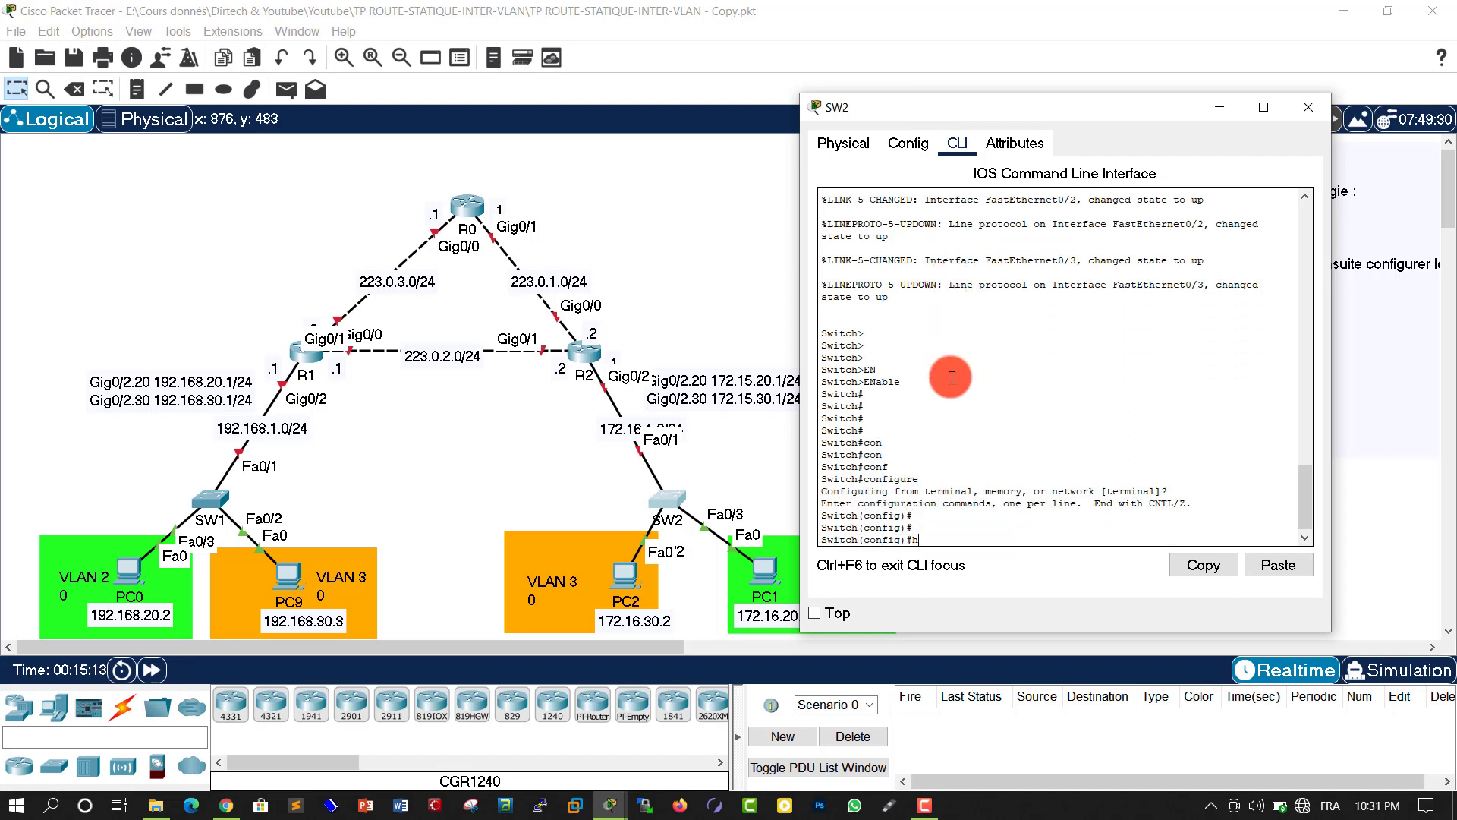
{"action": "key", "text": "Tab"}
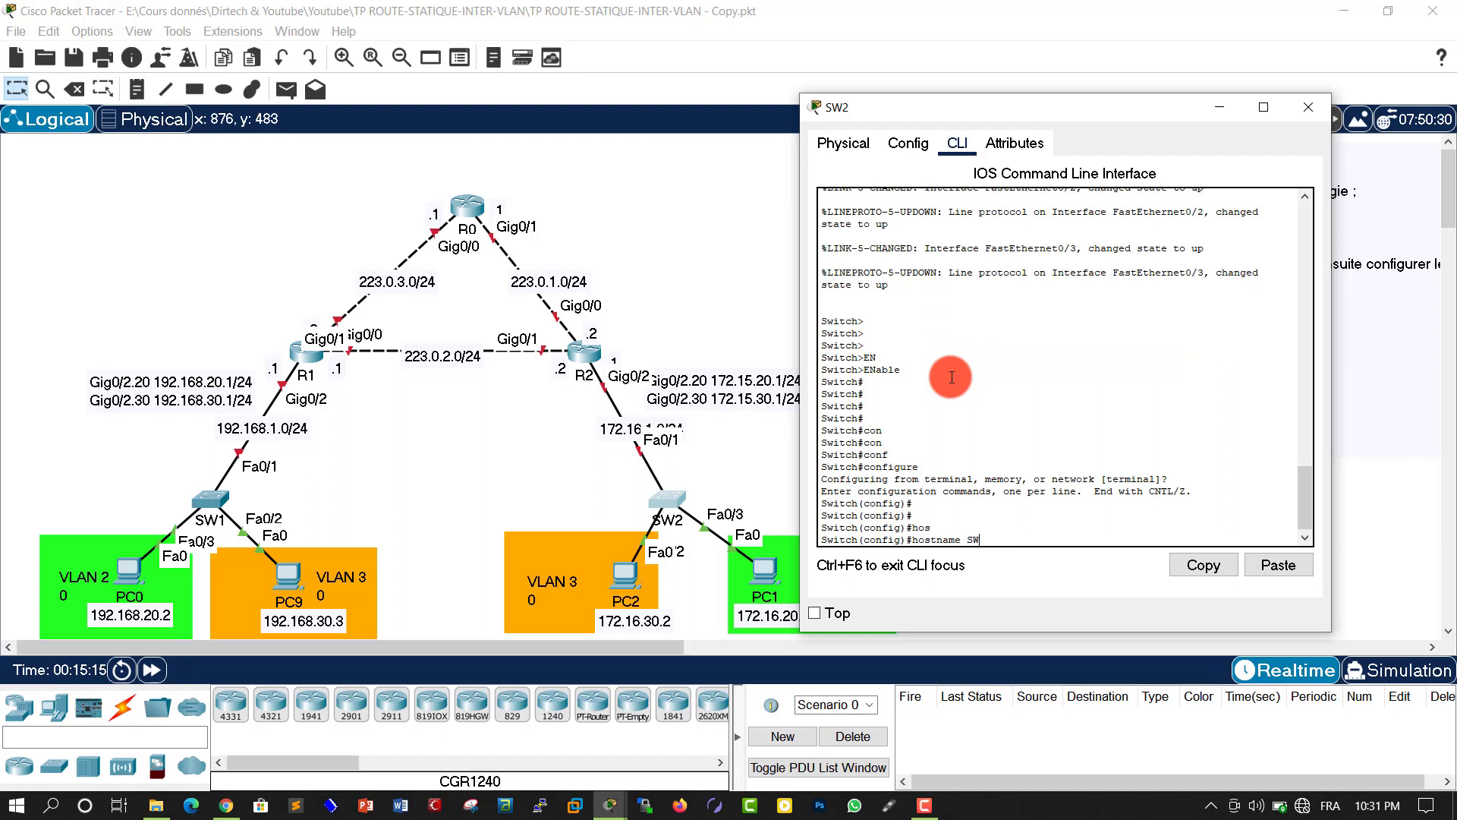
{"action": "type", "text": "SW"}
{"action": "key", "text": "Return"}
{"action": "key", "text": "Return"}
{"action": "key", "text": "Return"}
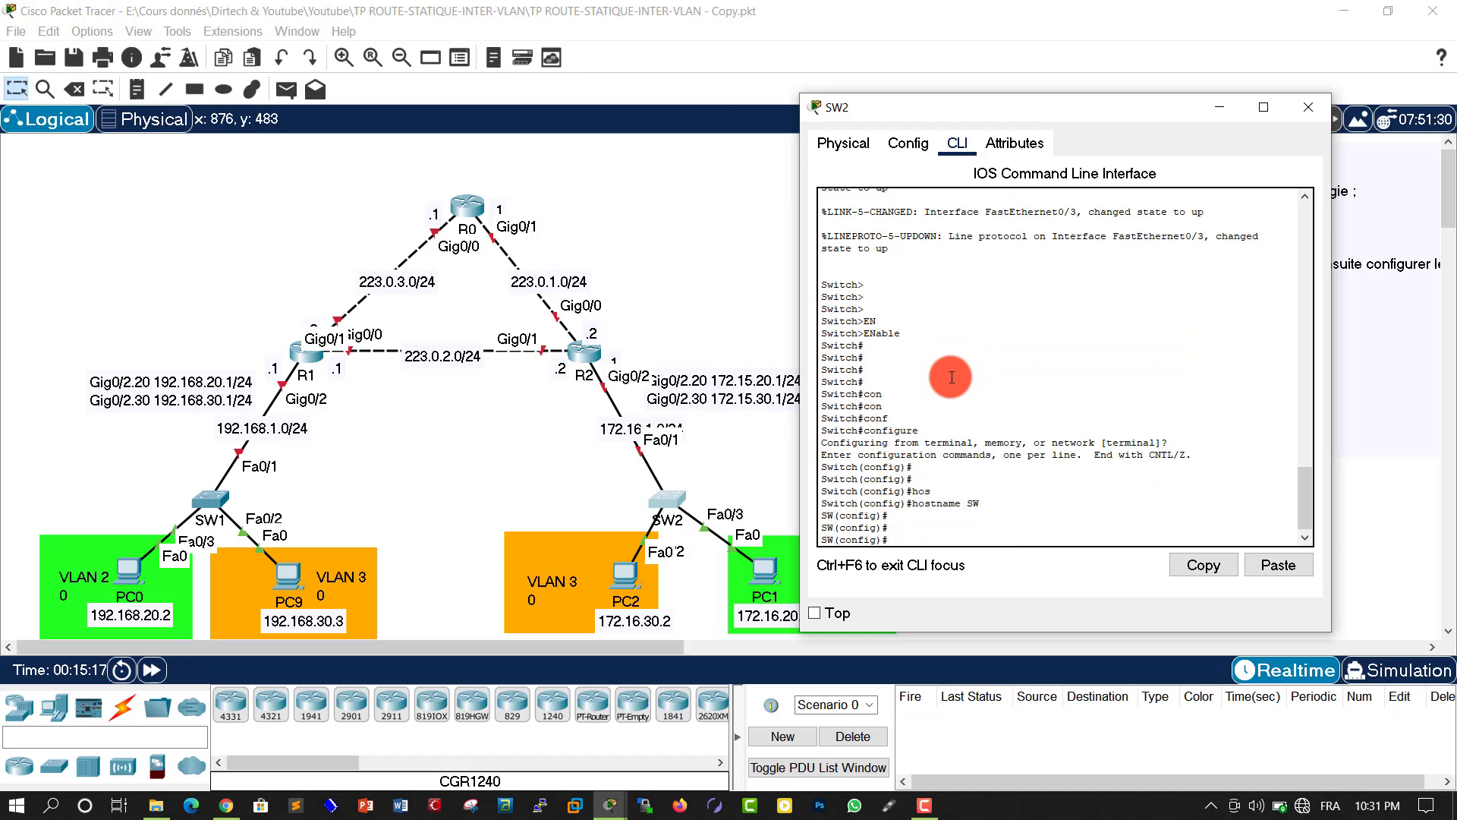
Leave configuration mode on the SW2 switch with end, save the configuration with write, and close its window
{"action": "type", "text": "end"}
{"action": "key", "text": "Return"}
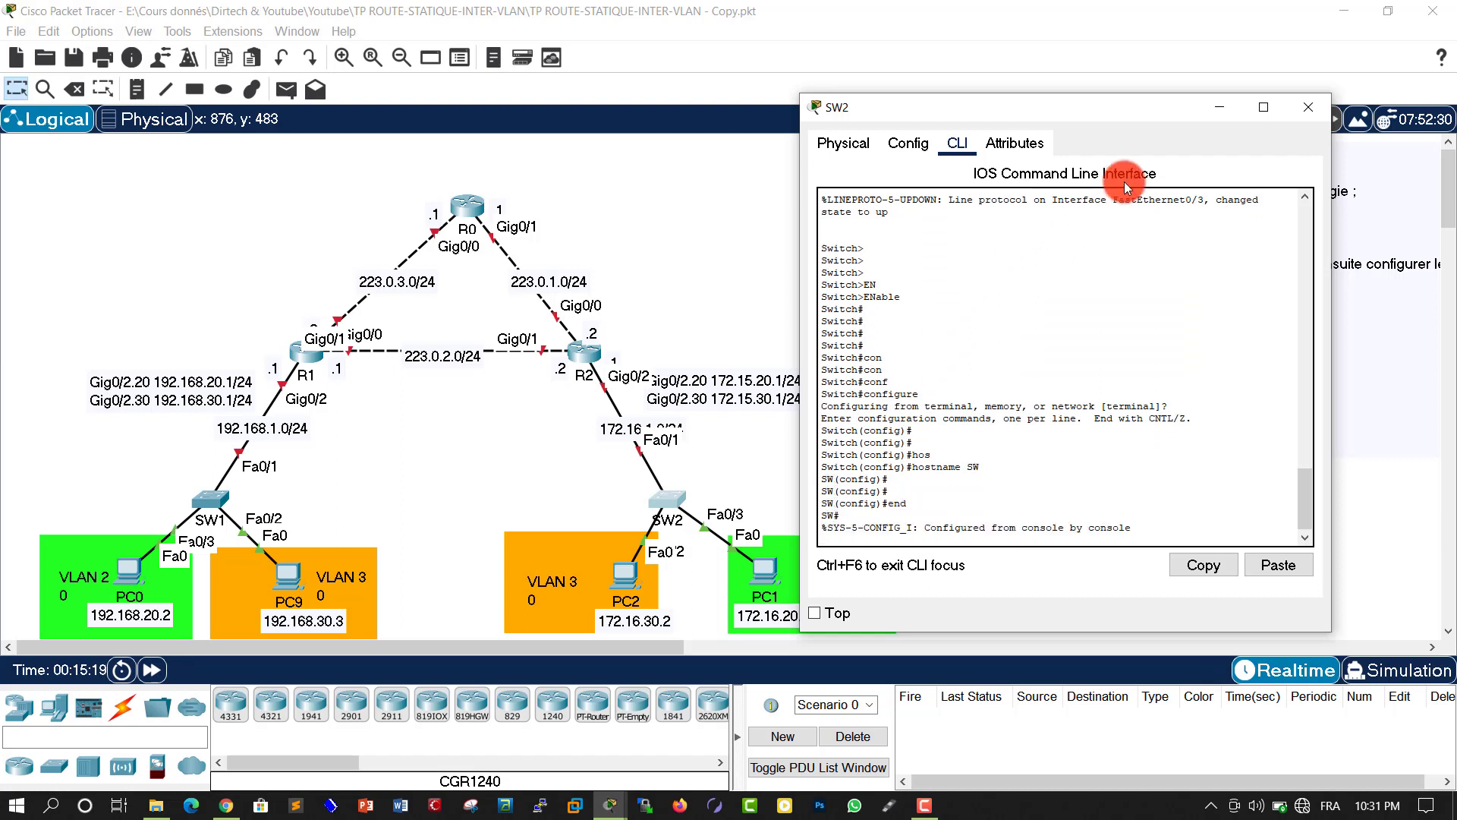
{"action": "key", "text": "Return"}
{"action": "type", "text": "wri"}
{"action": "key", "text": "Tab"}
{"action": "key", "text": "Return"}
{"action": "key", "text": "Return"}
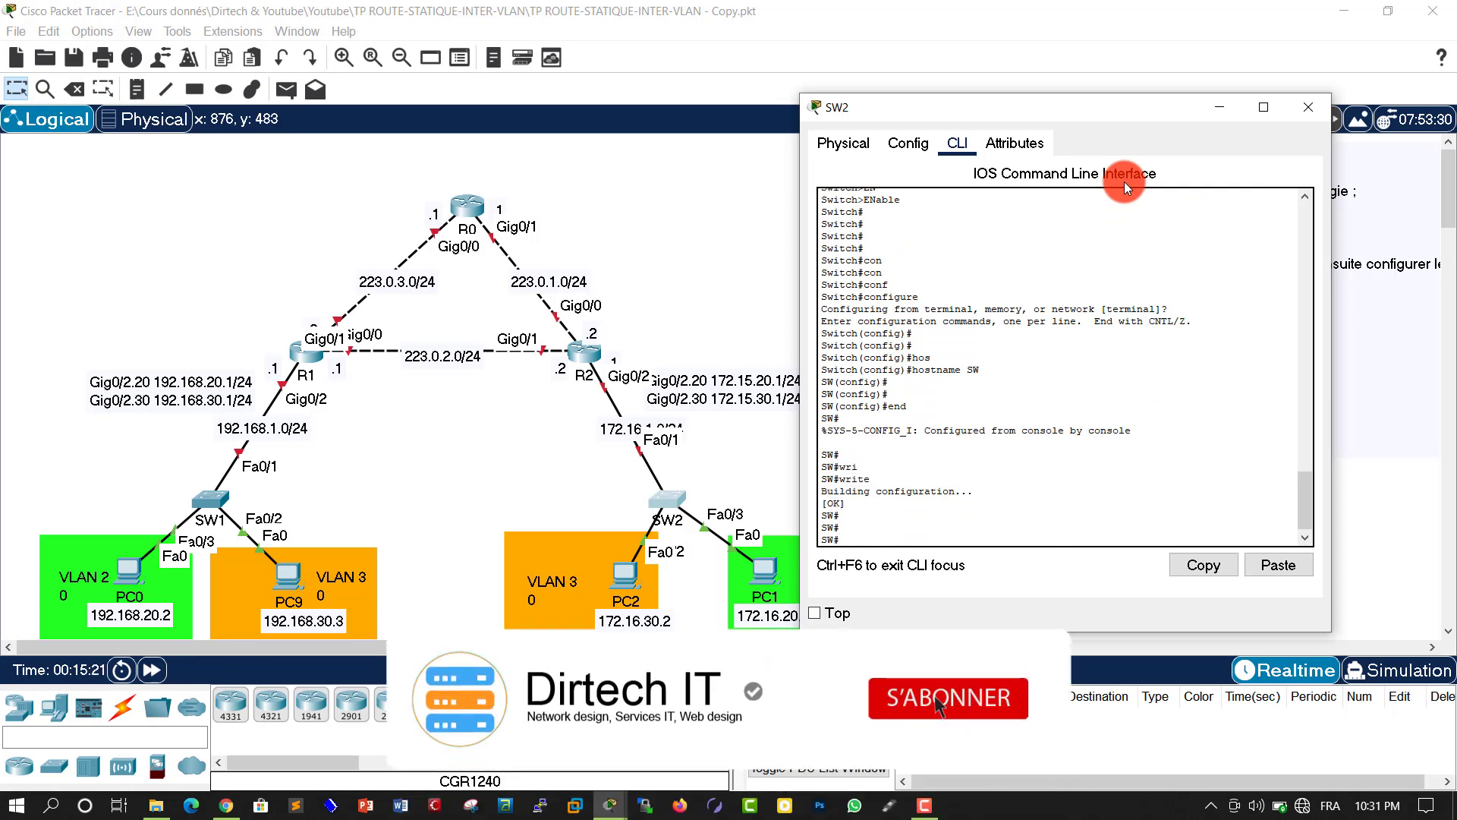
{"action": "left_click", "coordinate": [1308, 107]}
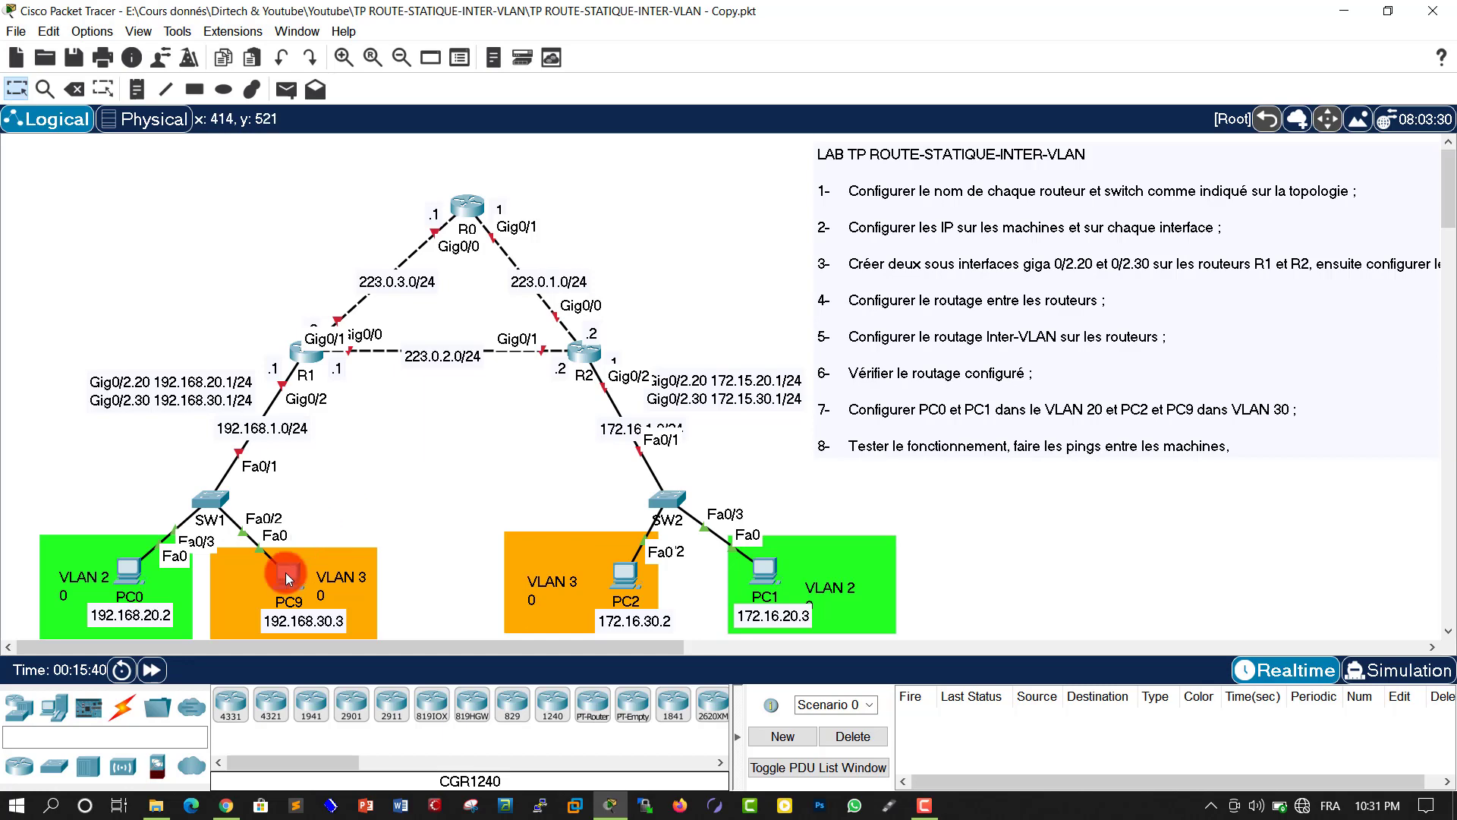
Open PC0's IP configuration and set its static IPv4 address to 192.168.20.2
{"action": "left_click", "coordinate": [125, 569]}
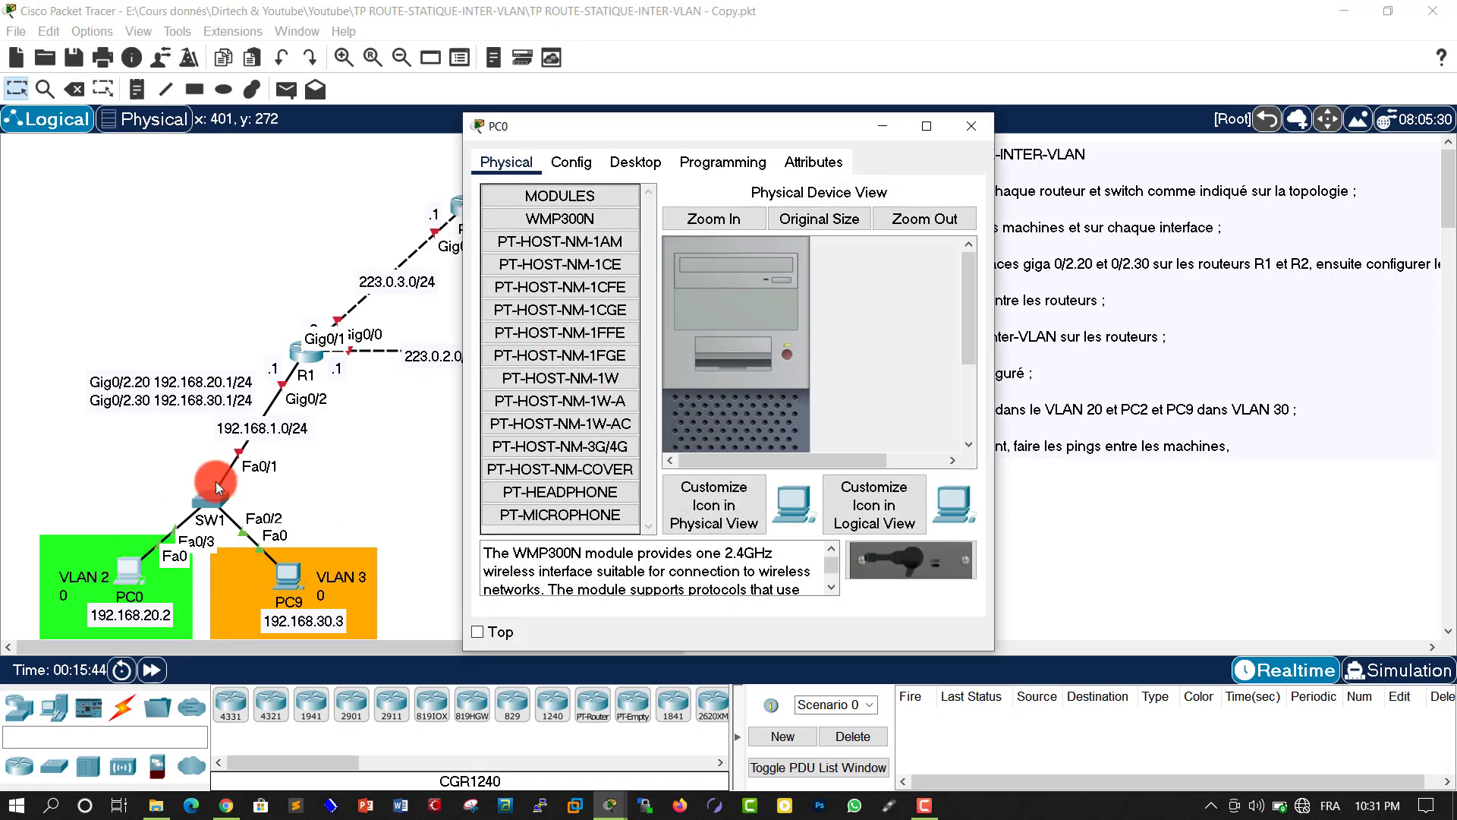
{"action": "left_click_drag", "start_coordinate": [581, 127], "coordinate": [673, 112]}
{"action": "left_click", "coordinate": [727, 144]}
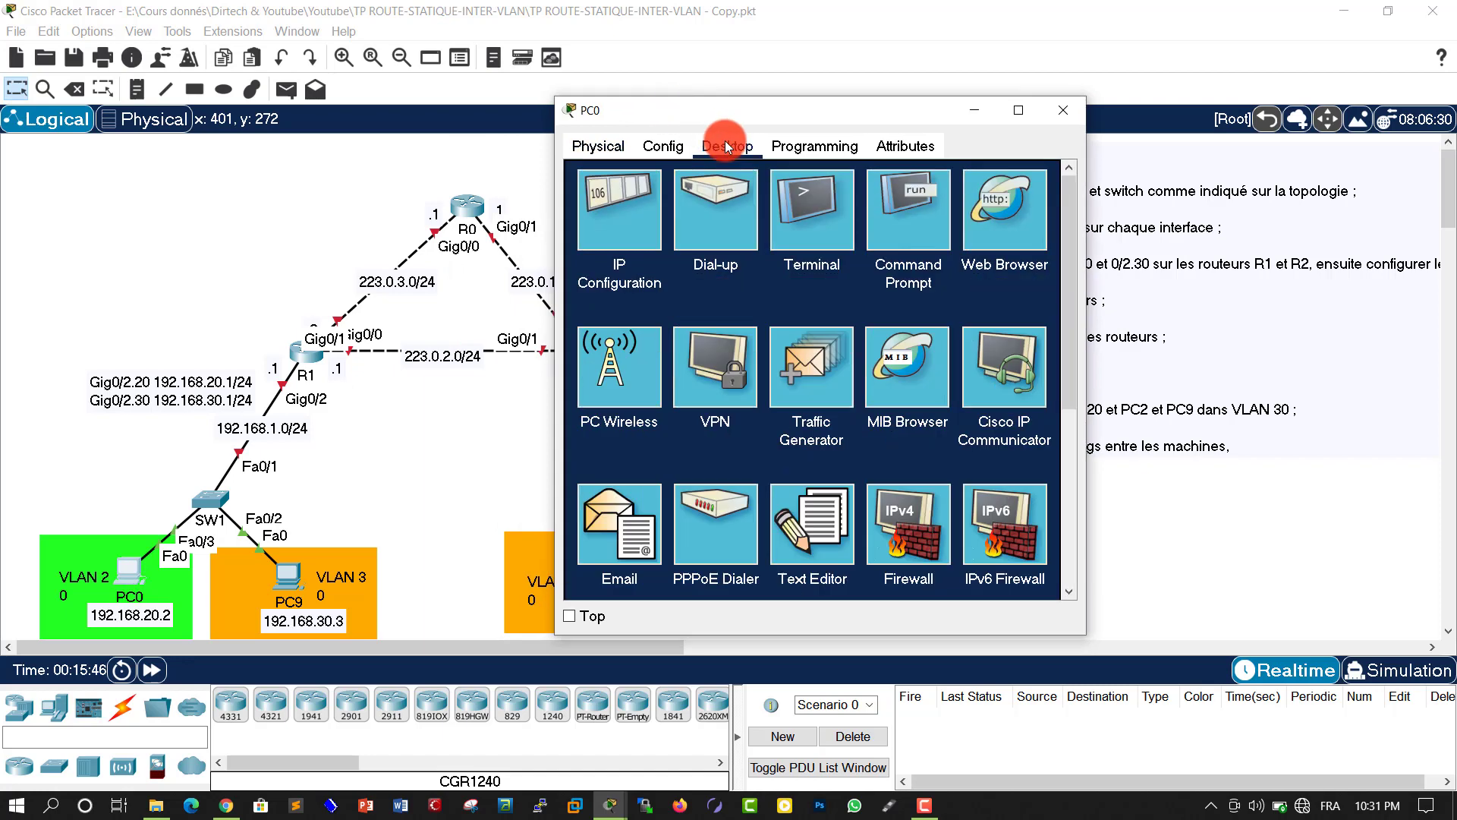
{"action": "left_click", "coordinate": [615, 226]}
{"action": "left_click", "coordinate": [758, 280]}
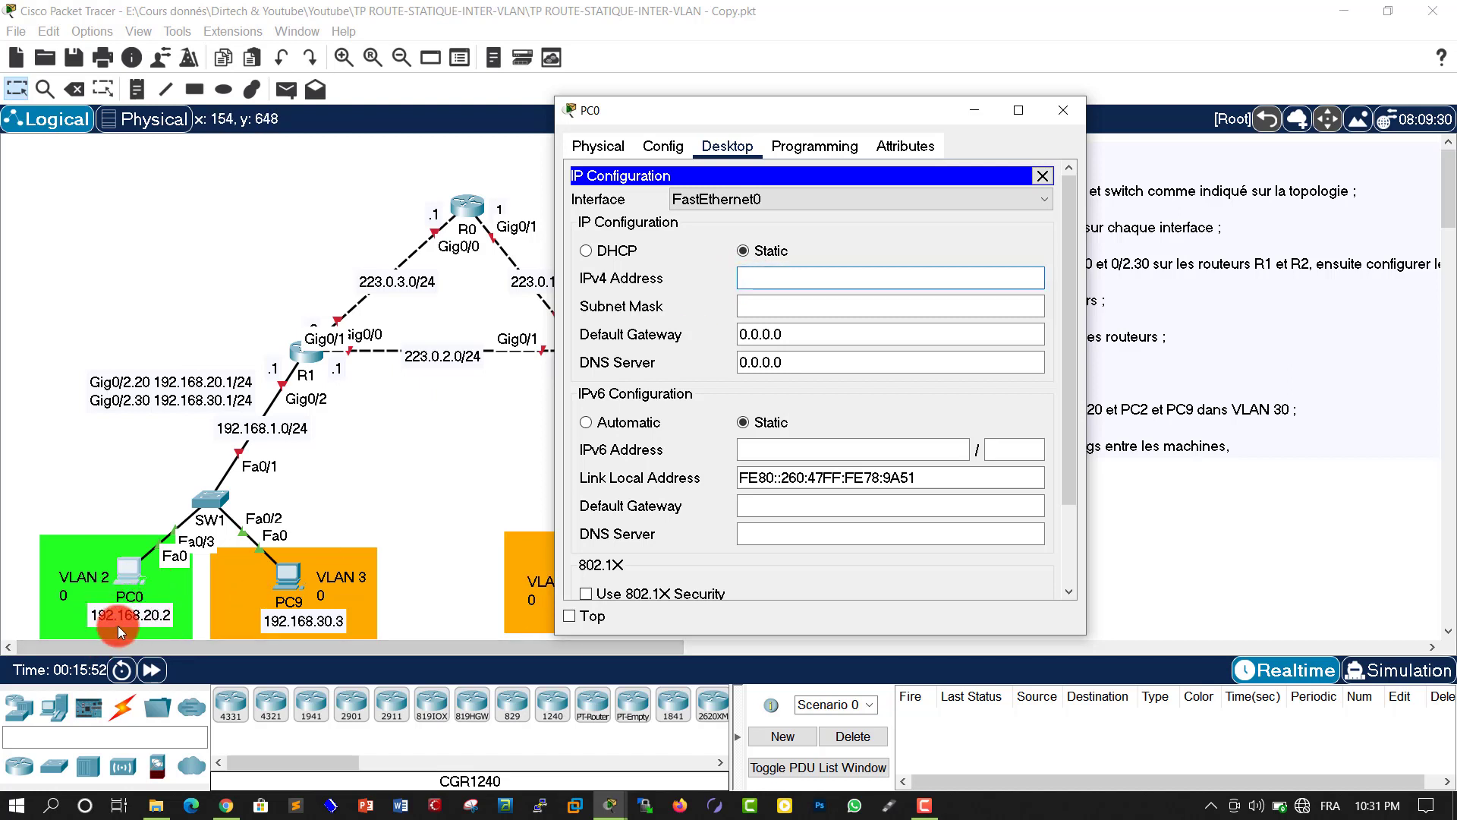
{"action": "left_click", "coordinate": [763, 276]}
{"action": "type", "text": "192"}
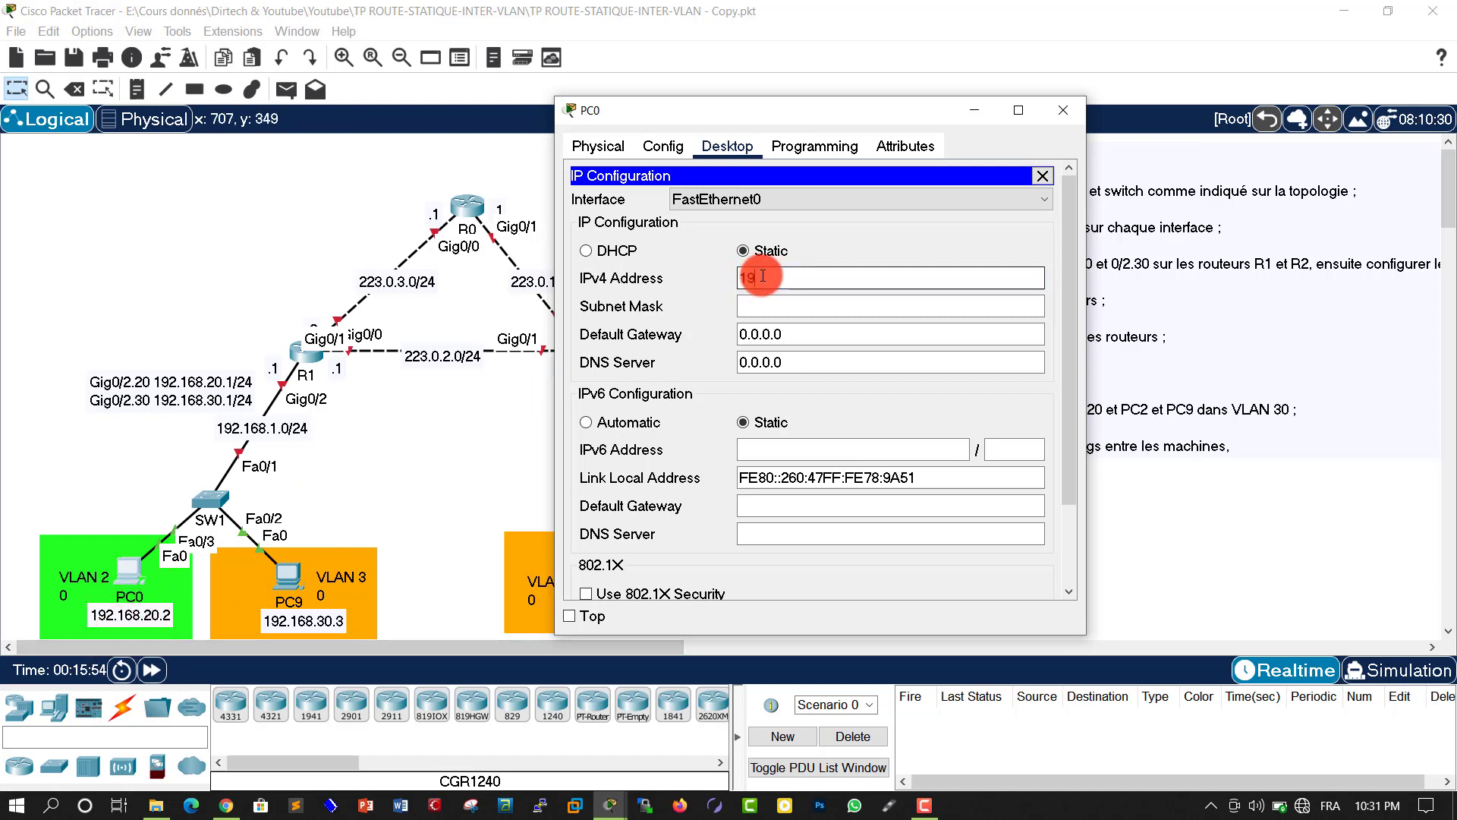
{"action": "type", "text": ".168.20.2"}
Give PC0 the subnet mask 255.255.255.0 and default gateway 192.168.20.1, then close its window
{"action": "double_click", "coordinate": [762, 276]}
{"action": "key", "text": "ctrl+c"}
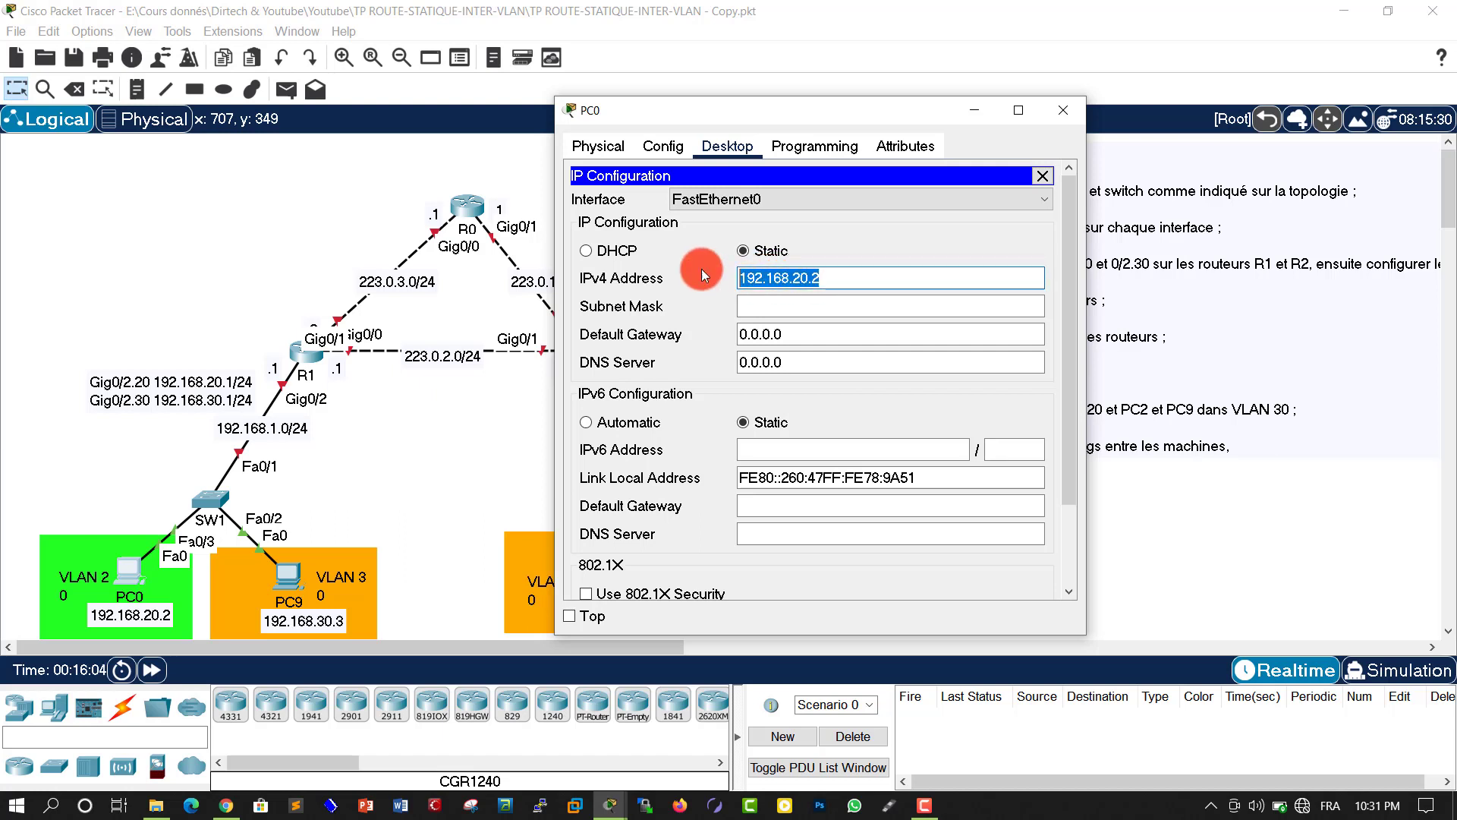
{"action": "left_click", "coordinate": [755, 307]}
{"action": "double_click", "coordinate": [762, 334]}
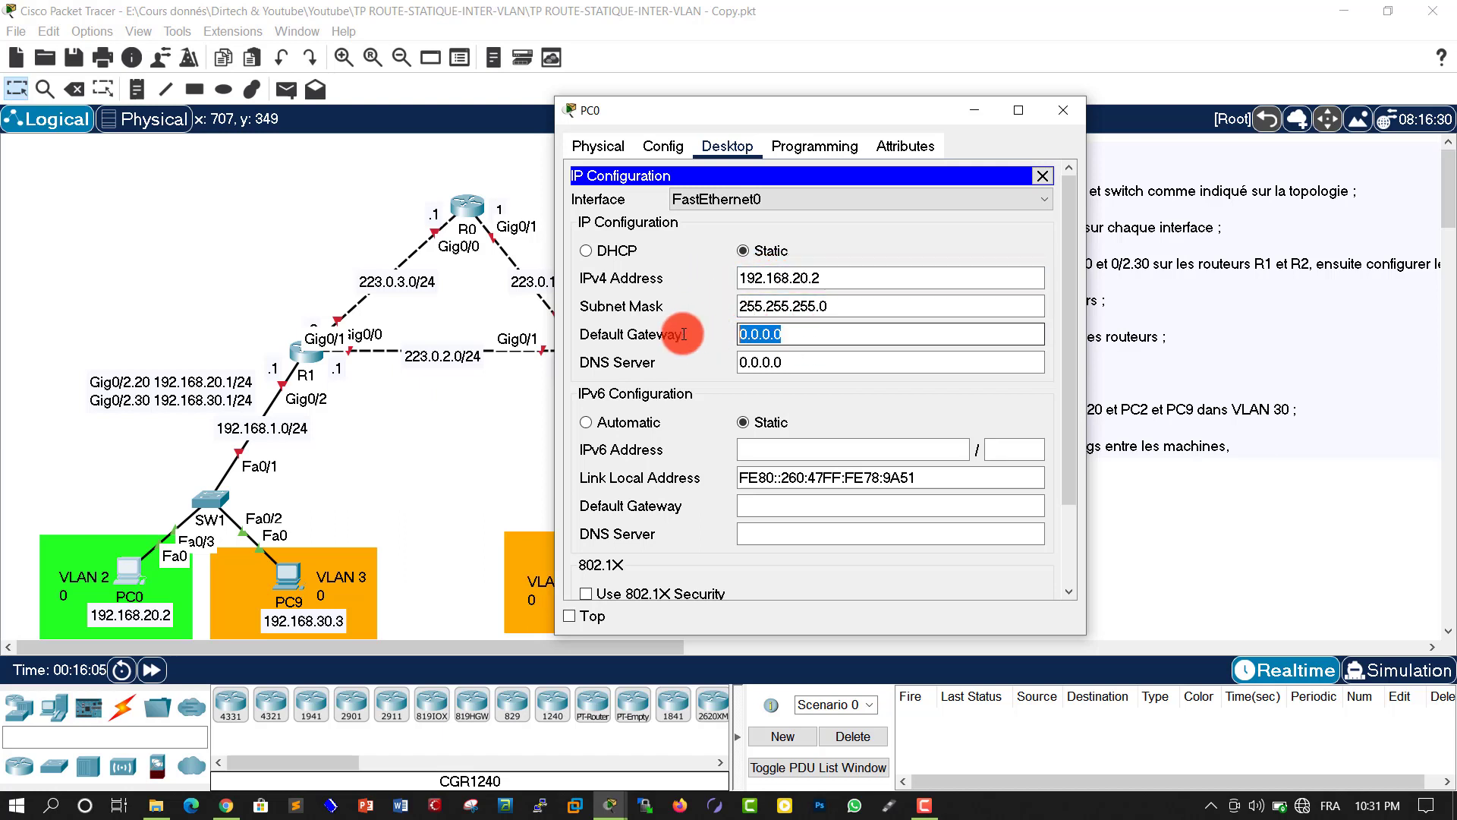
{"action": "key", "text": "ctrl+v"}
{"action": "key", "text": "BackSpace"}
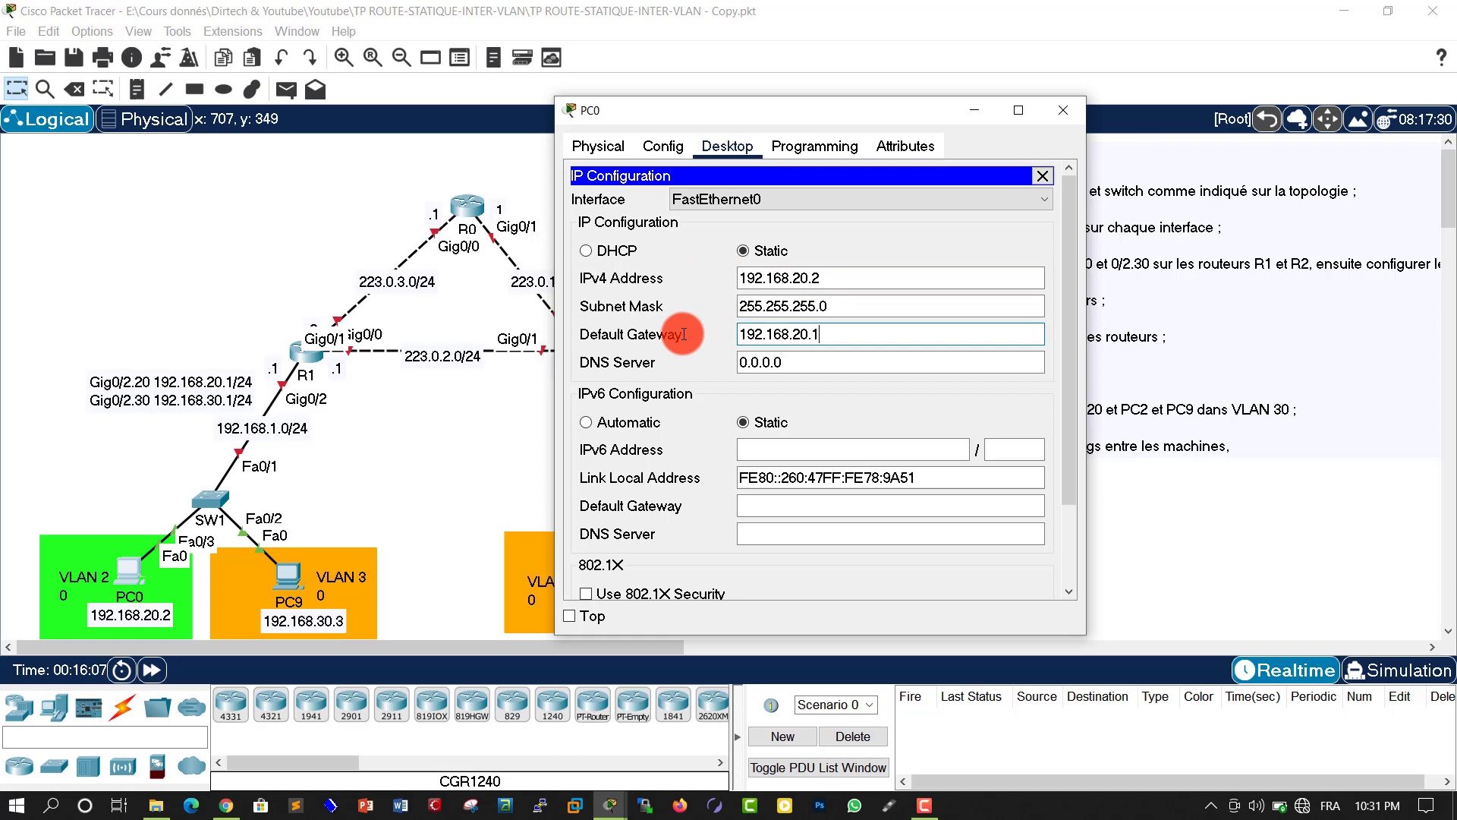
{"action": "left_click", "coordinate": [841, 400]}
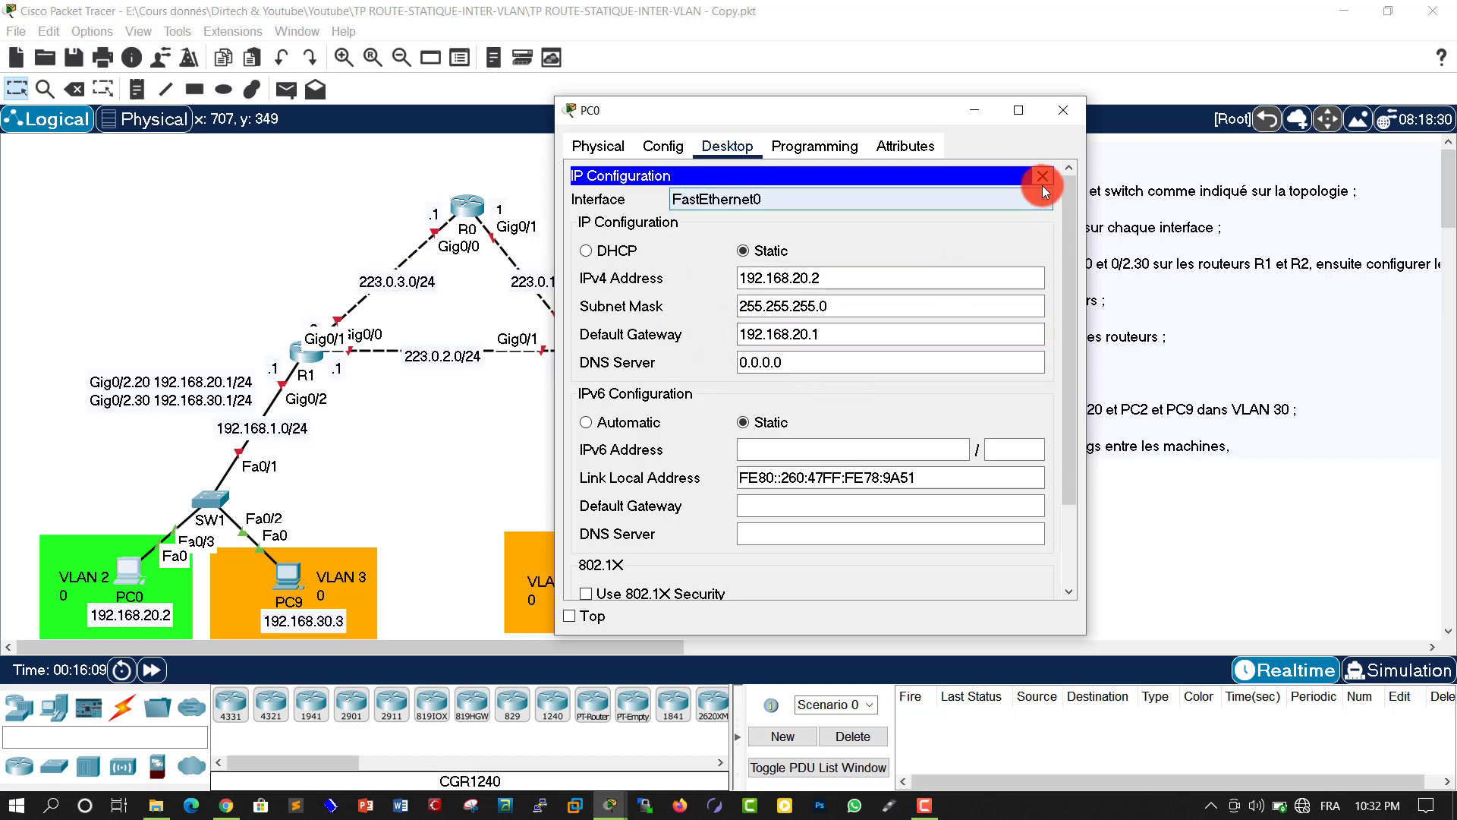
{"action": "left_click", "coordinate": [1042, 177]}
{"action": "left_click", "coordinate": [1063, 111]}
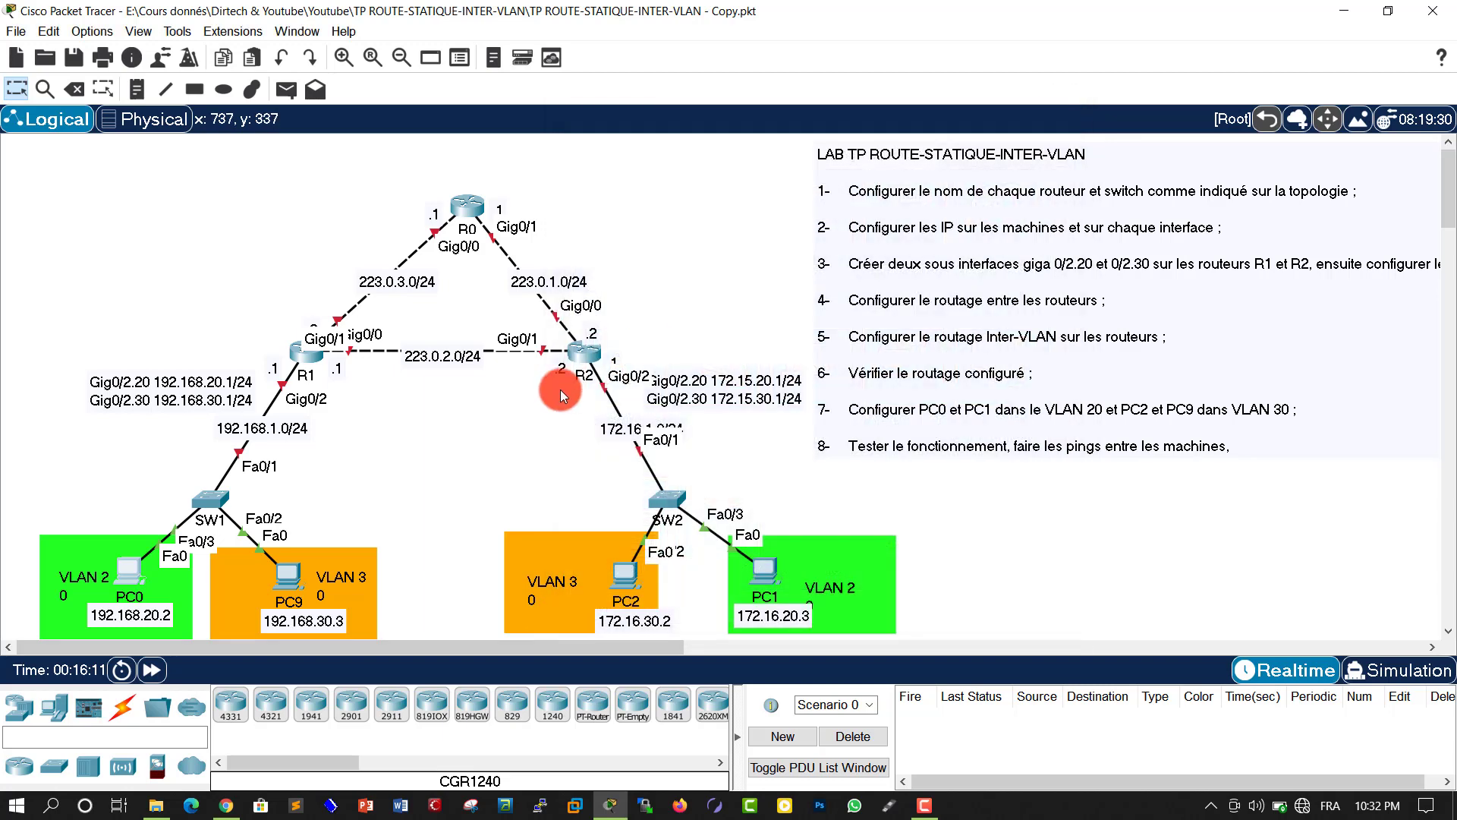
Open PC9's IP configuration and assign IPv4 address 192.168.30.3 with subnet mask 255.255.255.0
{"action": "left_click", "coordinate": [288, 583]}
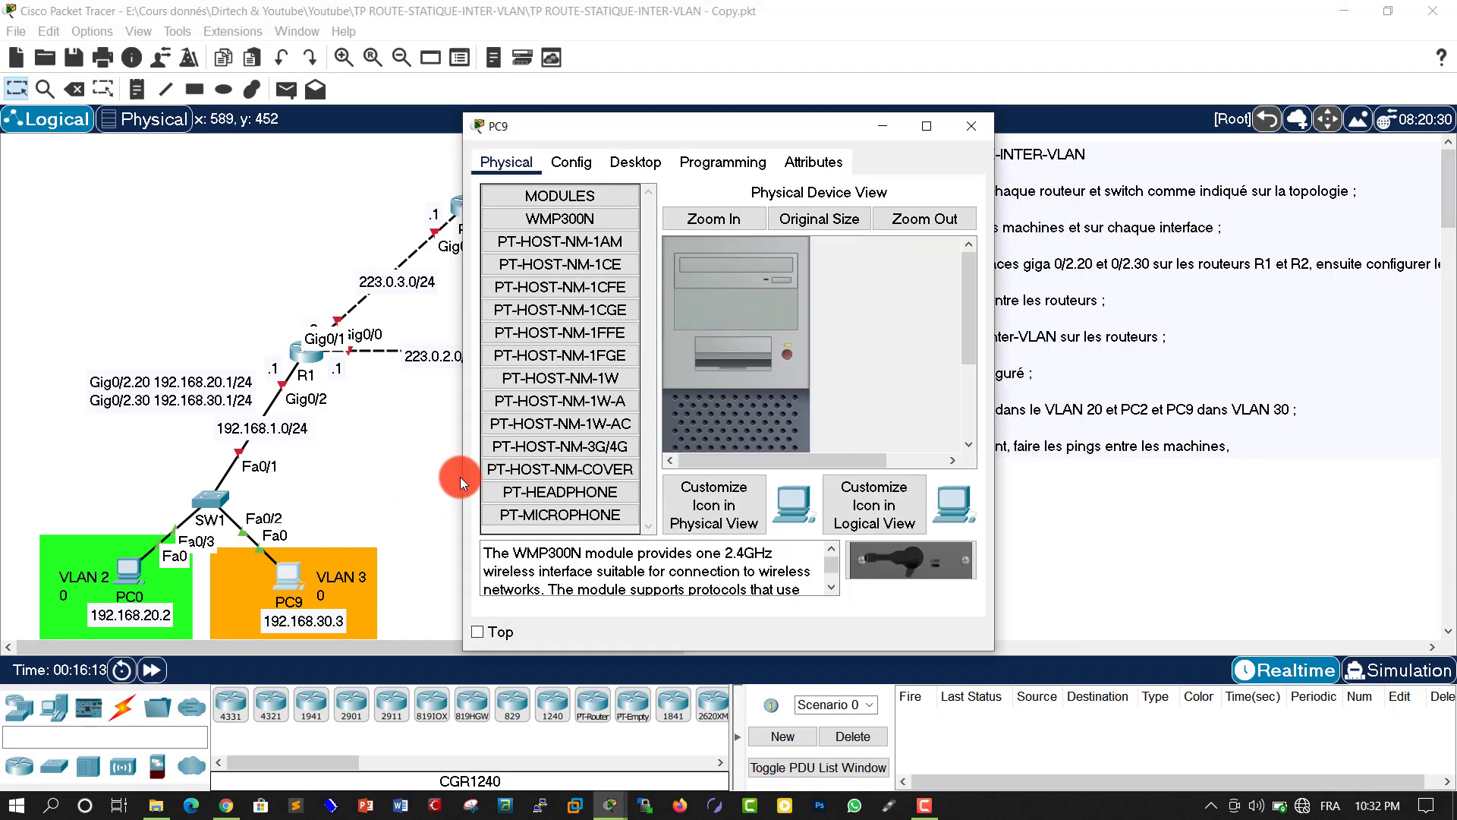
{"action": "left_click", "coordinate": [637, 165]}
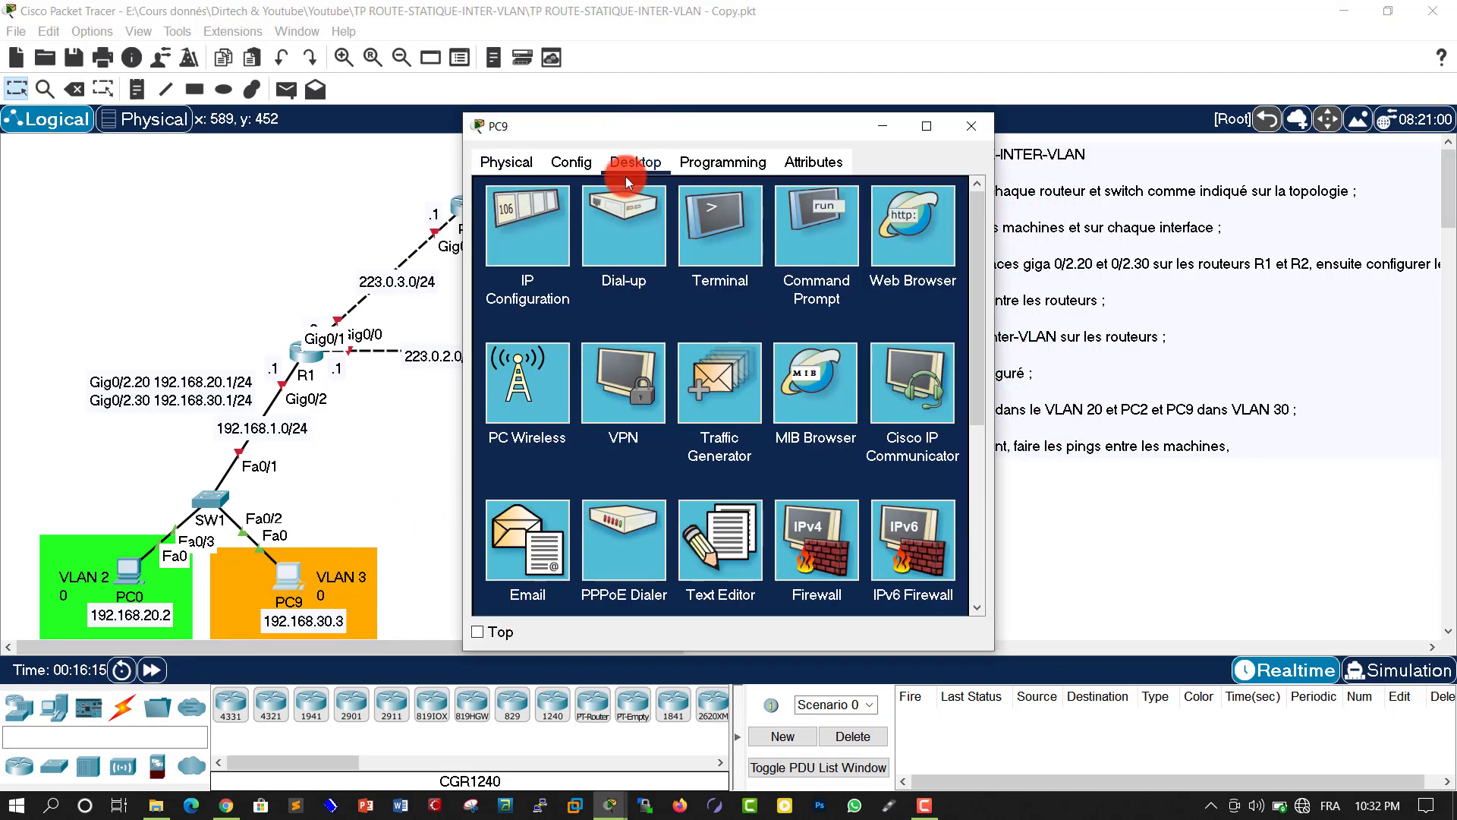
{"action": "left_click", "coordinate": [519, 247]}
{"action": "left_click", "coordinate": [697, 286]}
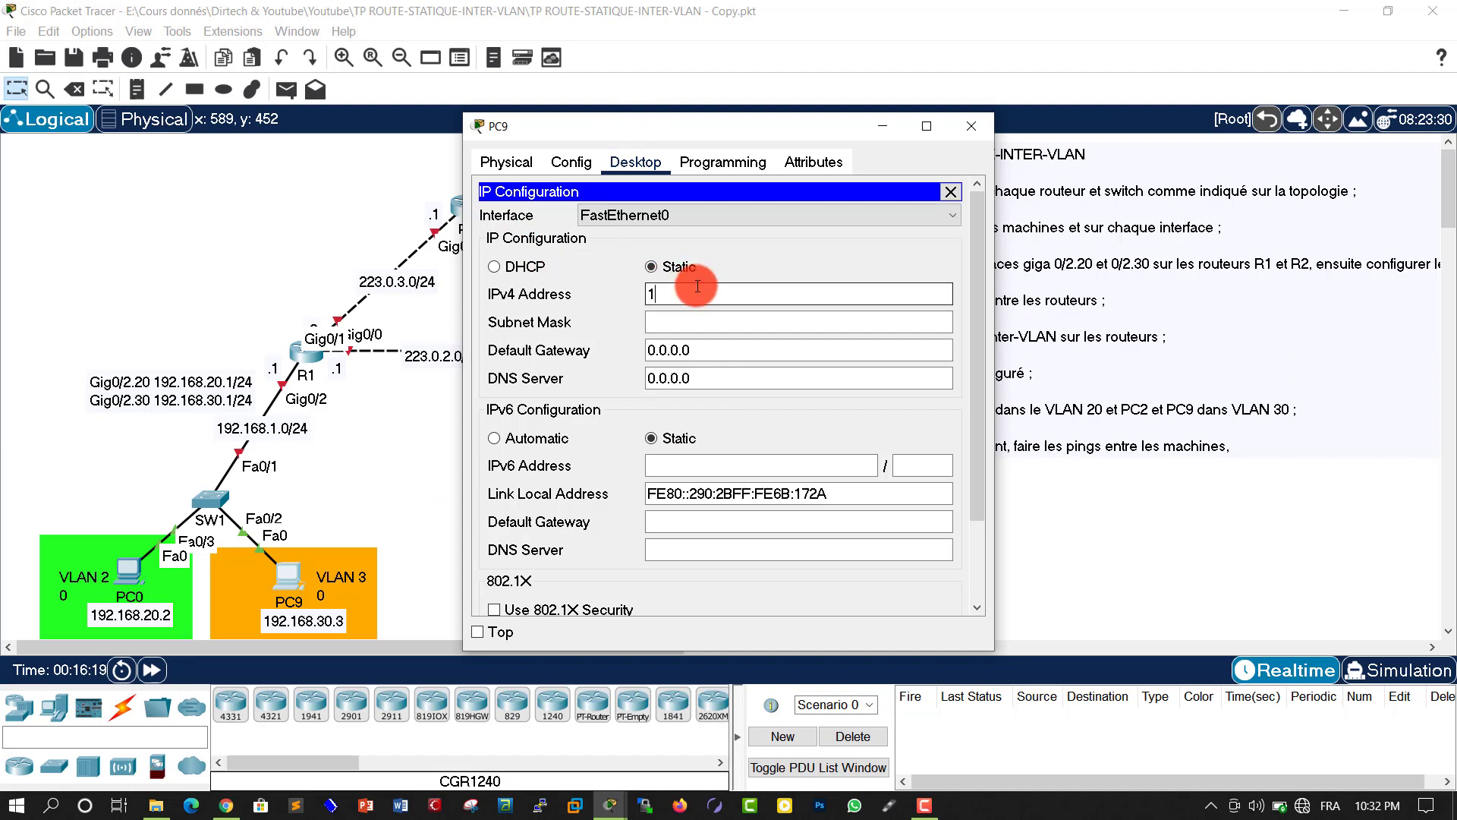
{"action": "type", "text": "192.168.30.3"}
{"action": "left_click", "coordinate": [699, 320]}
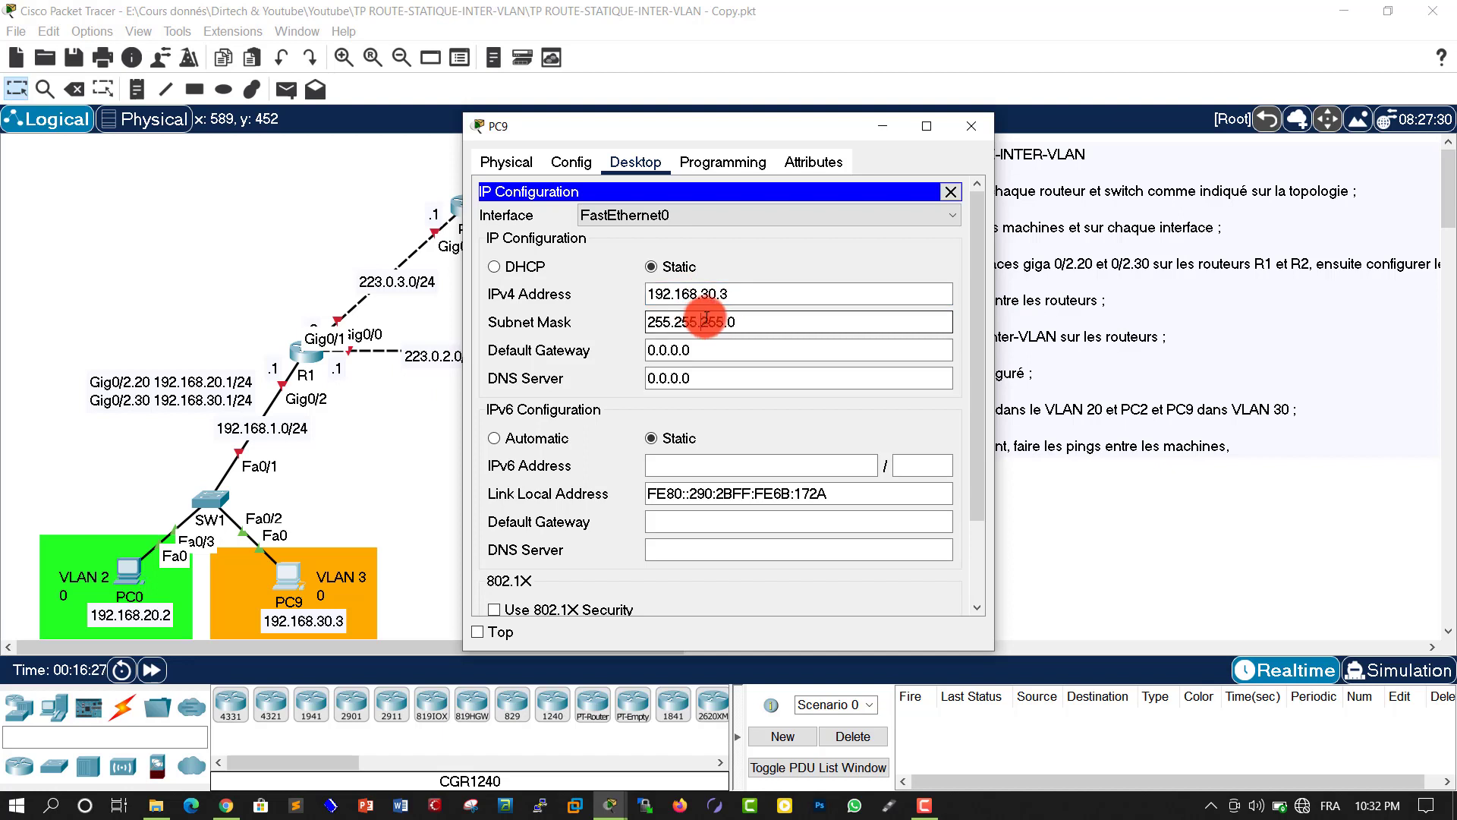
Set PC9's default gateway to 192.168.30.1, reusing its IPv4 address, and close its window
{"action": "left_click_drag", "start_coordinate": [740, 294], "coordinate": [614, 291]}
{"action": "key", "text": "ctrl+c"}
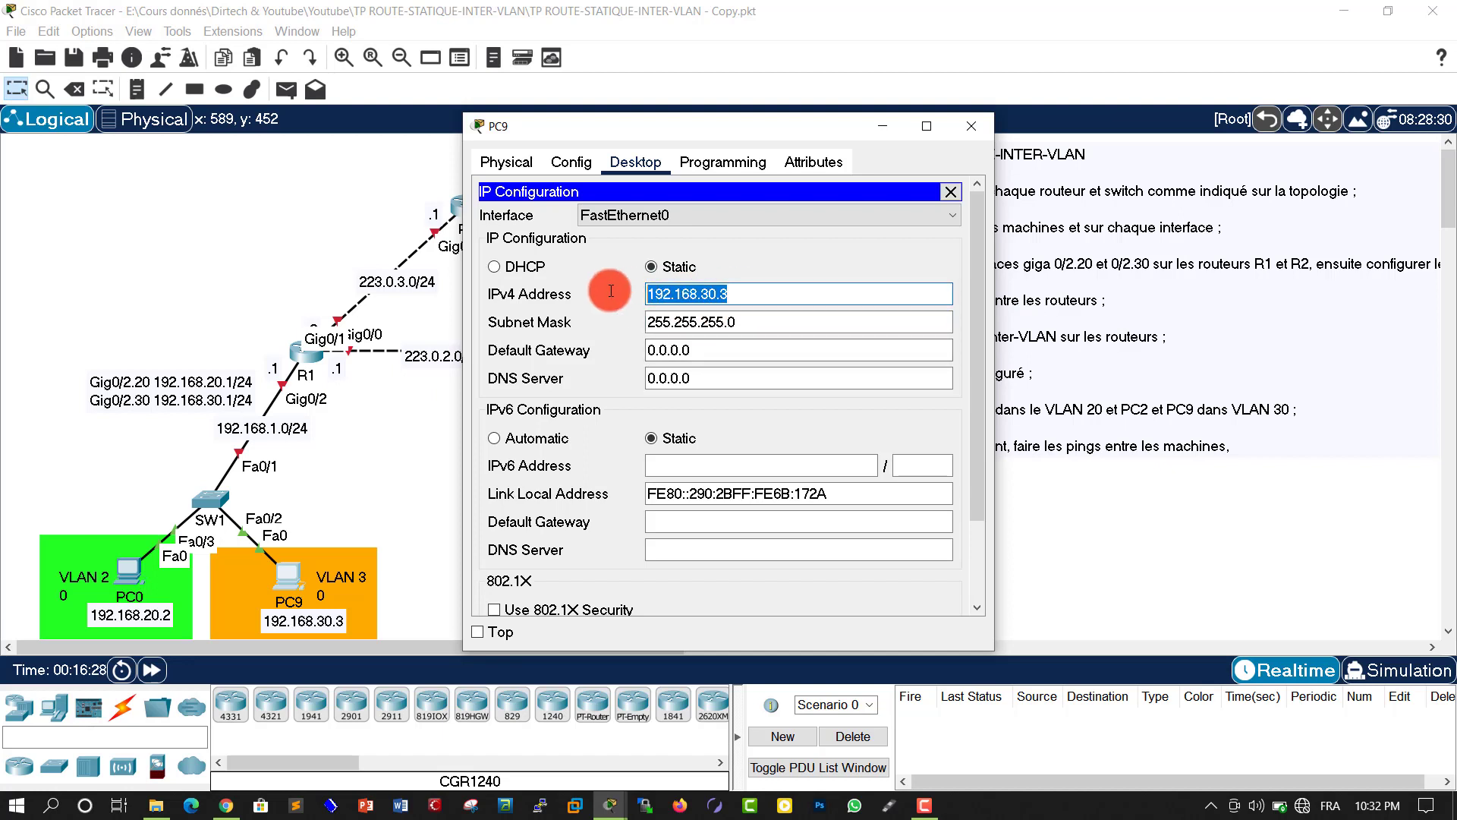
{"action": "left_click_drag", "start_coordinate": [709, 351], "coordinate": [595, 349]}
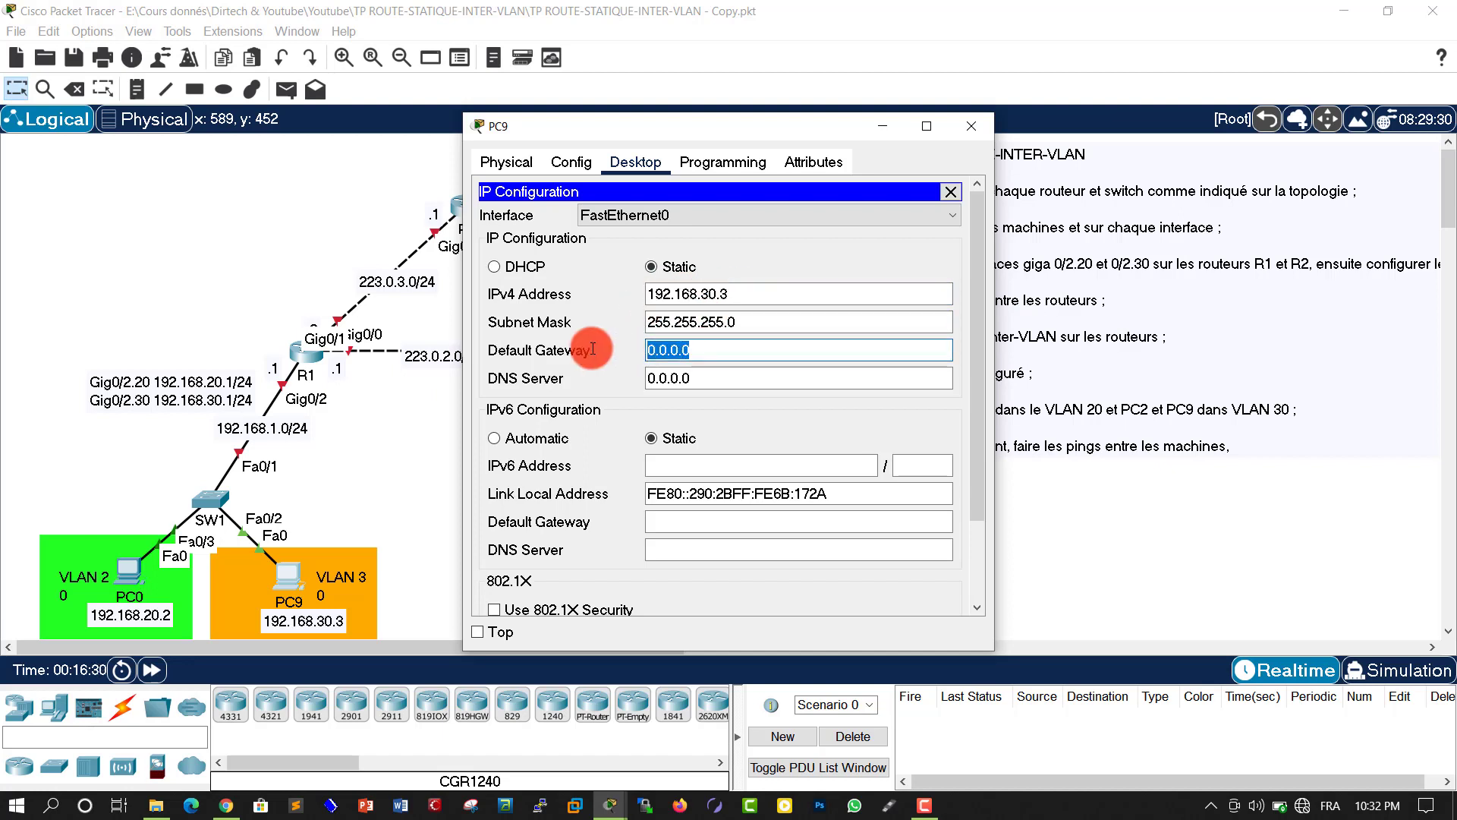
{"action": "key", "text": "ctrl+v"}
{"action": "key", "text": "BackSpace"}
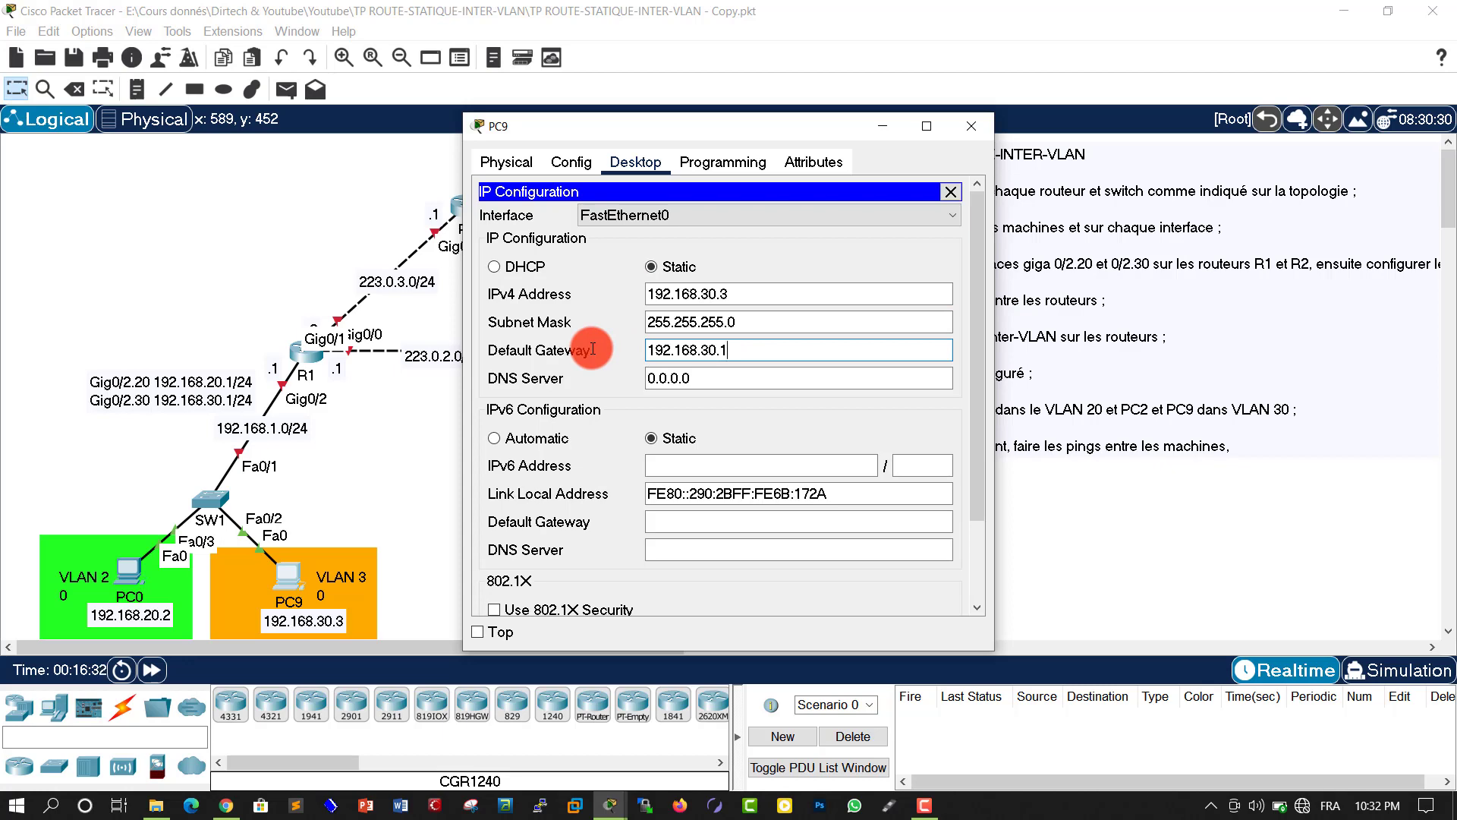
{"action": "type", "text": "1"}
{"action": "left_click", "coordinate": [951, 191]}
{"action": "left_click", "coordinate": [973, 127]}
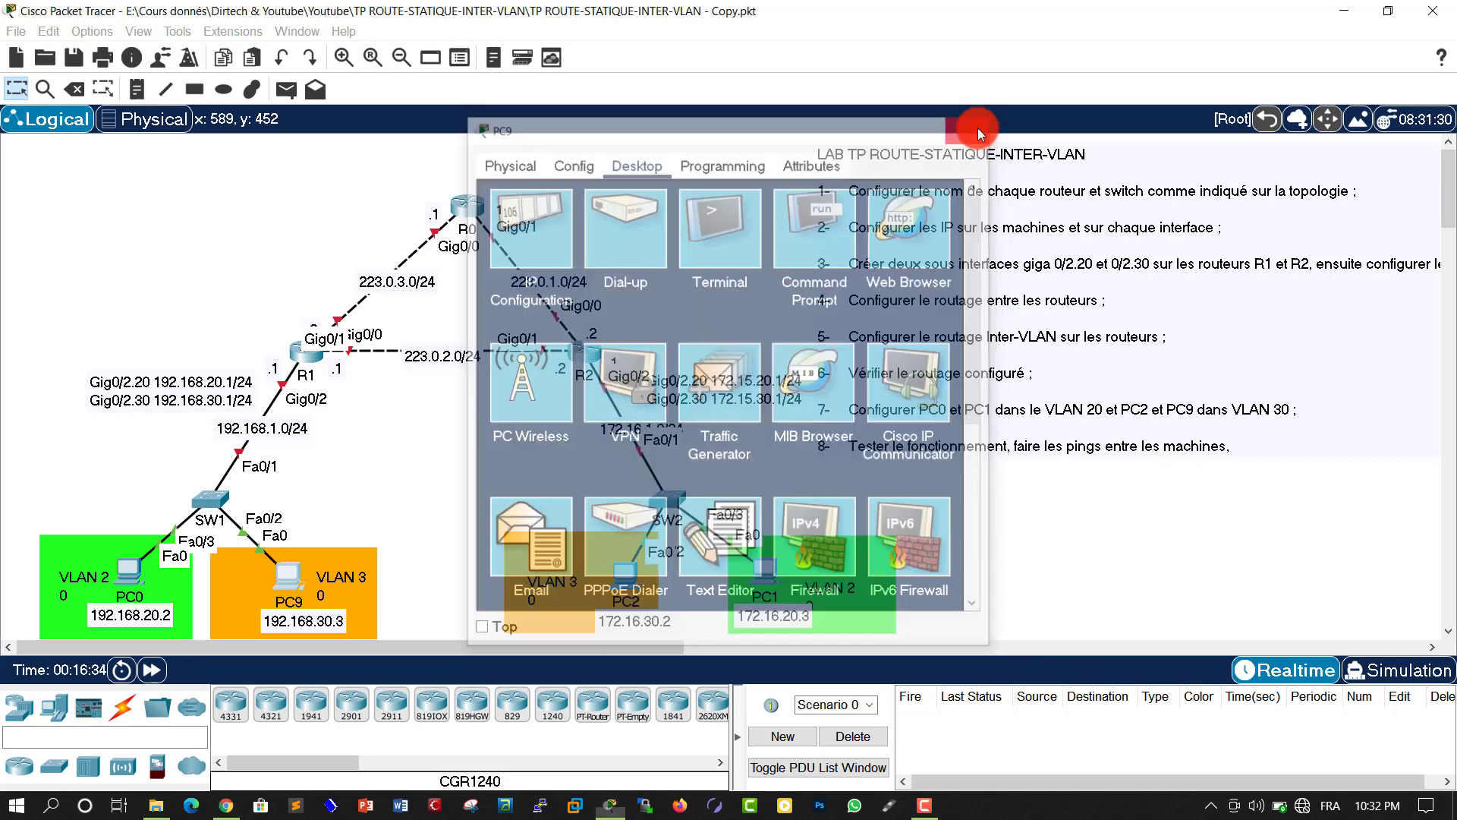
Open PC2's IP configuration and set its static IPv4 address to 172.16.30.2
{"action": "left_click", "coordinate": [627, 577]}
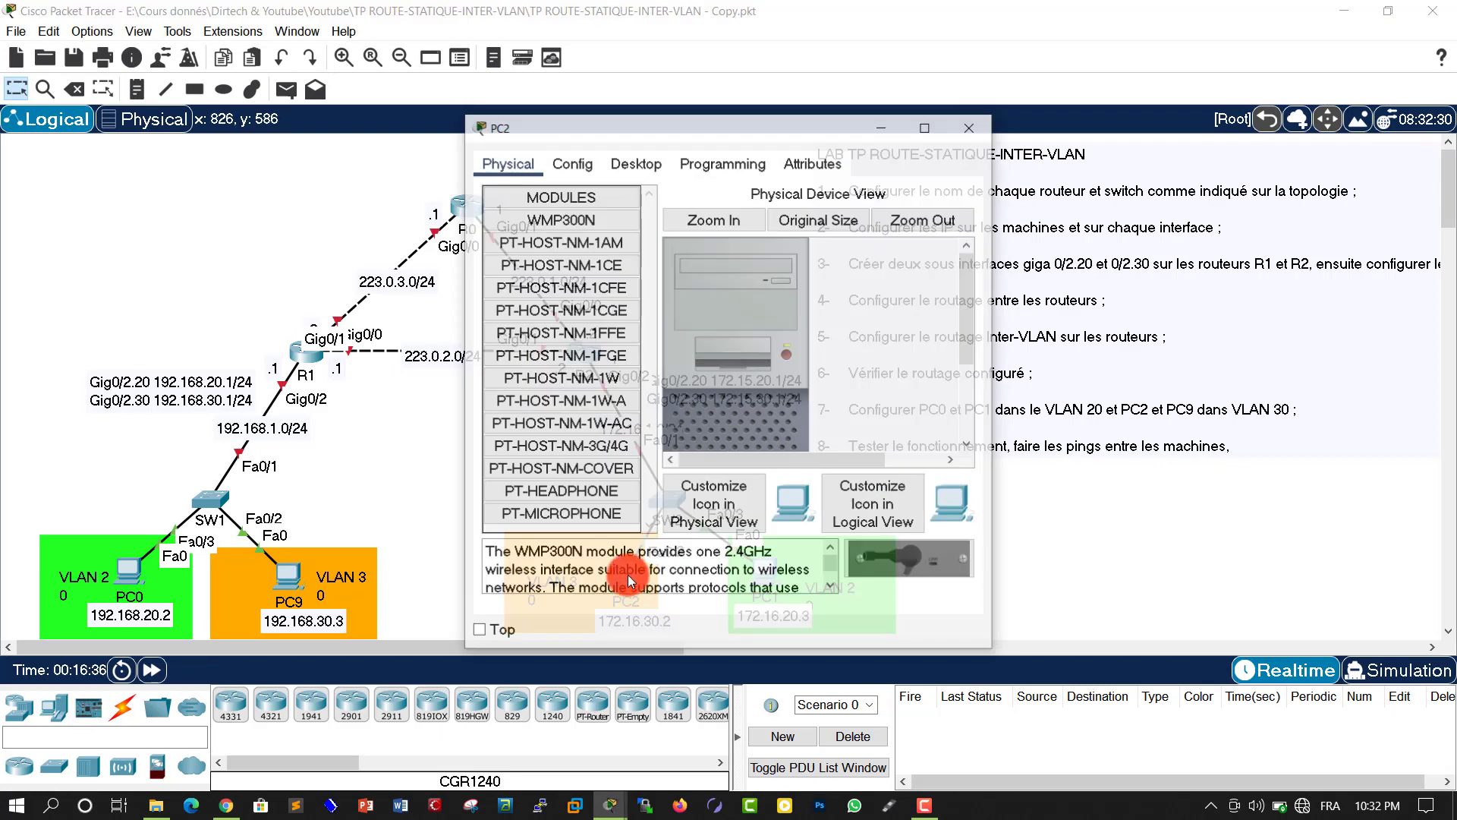
{"action": "left_click_drag", "start_coordinate": [625, 130], "coordinate": [943, 79]}
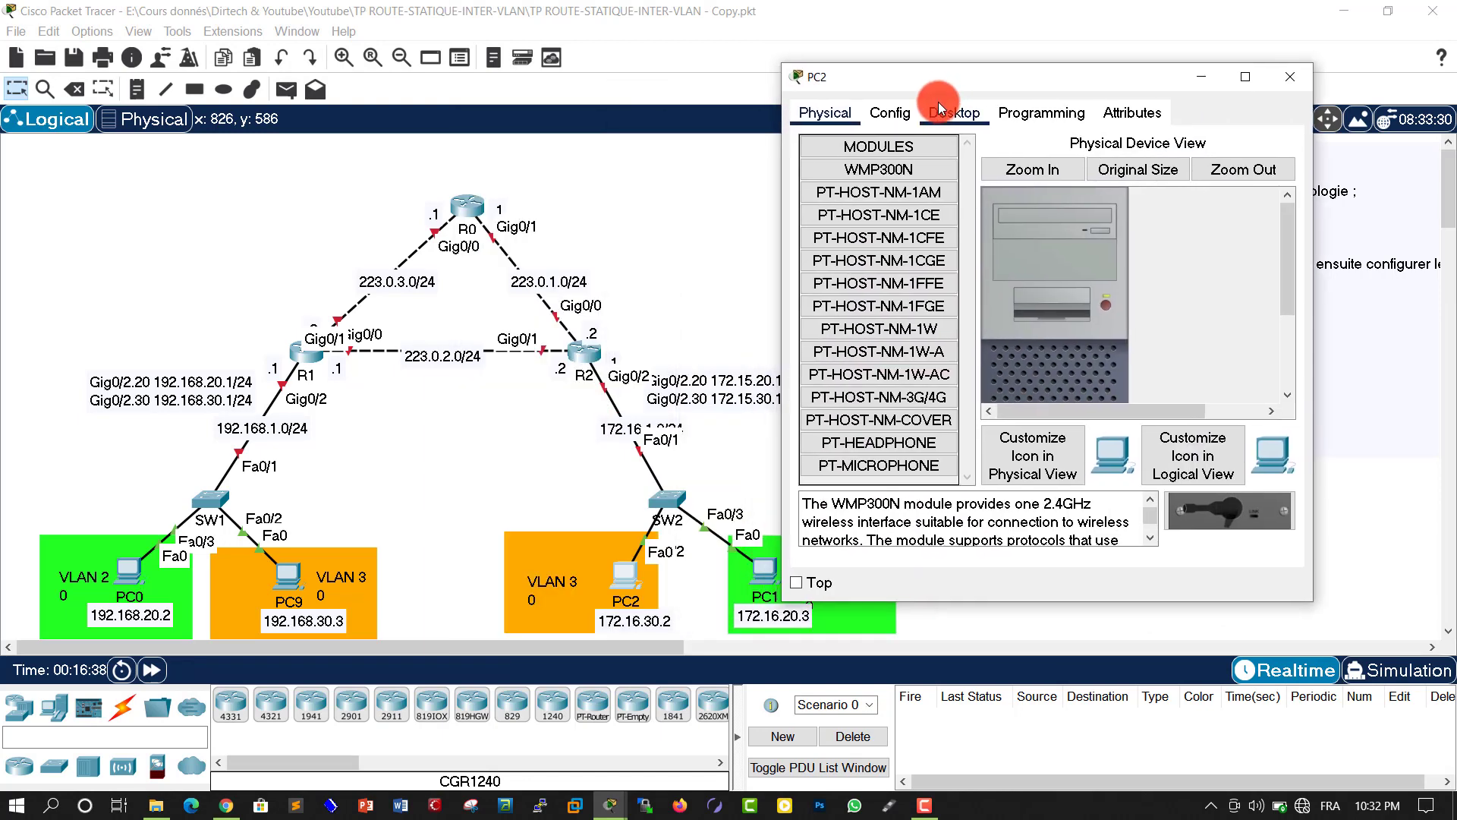
{"action": "left_click", "coordinate": [951, 112]}
{"action": "left_click", "coordinate": [863, 185]}
{"action": "left_click", "coordinate": [992, 252]}
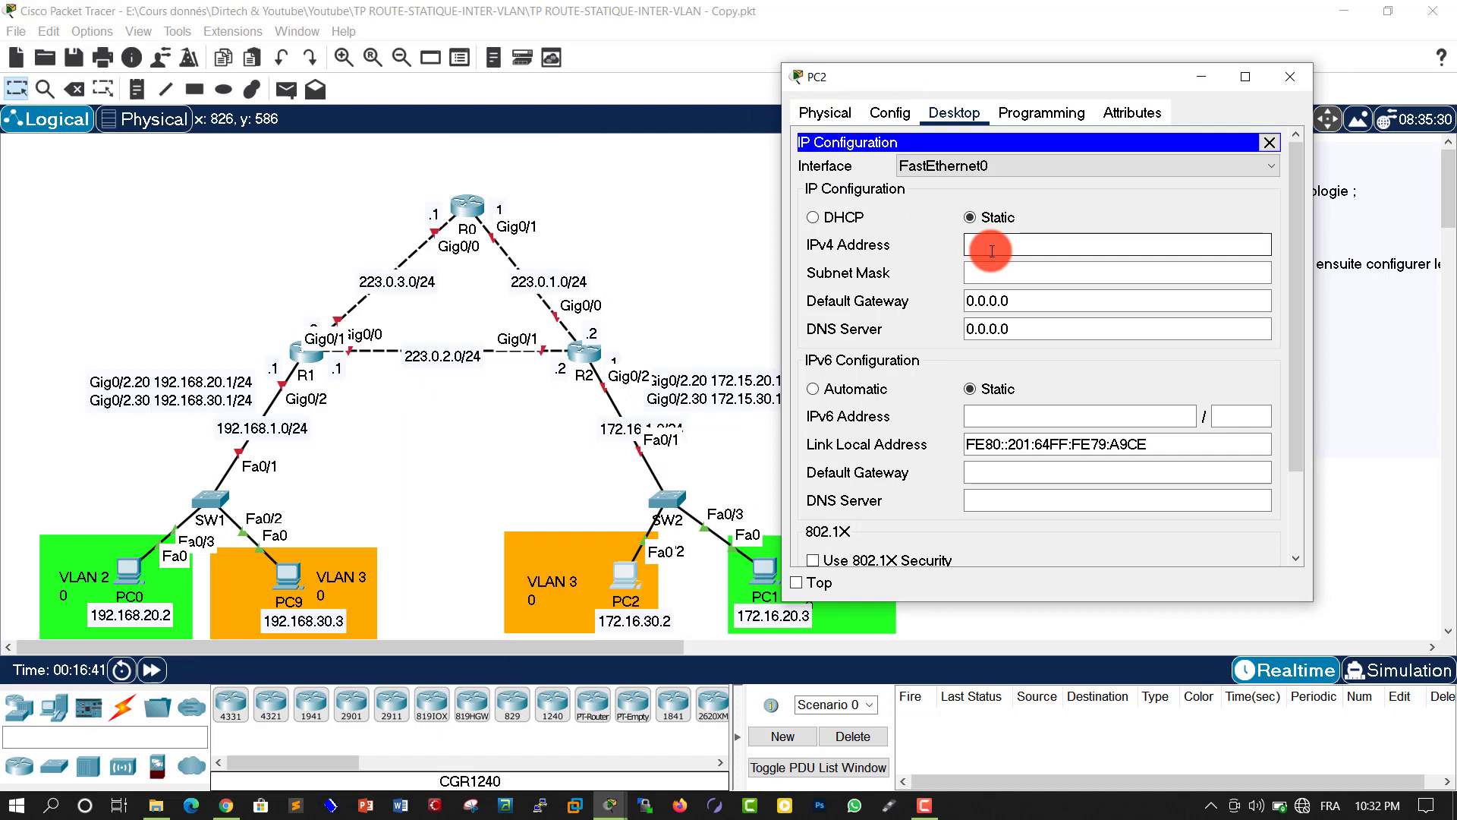
{"action": "type", "text": "172.16.30.2"}
Set PC2's subnet mask to 255.255.255.0
{"action": "left_click", "coordinate": [1015, 273]}
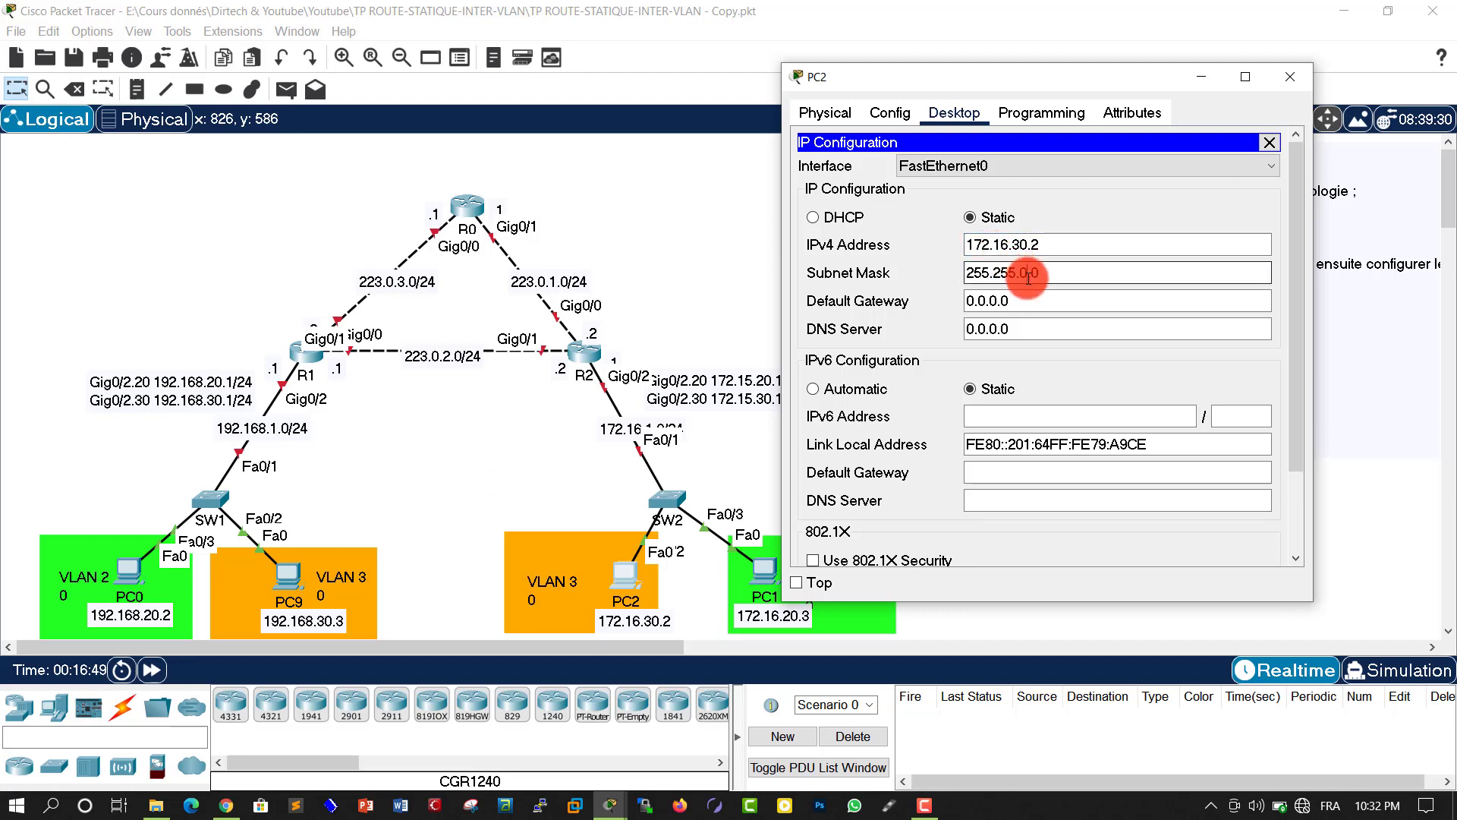
{"action": "left_click", "coordinate": [1027, 273]}
{"action": "key", "text": "BackSpace"}
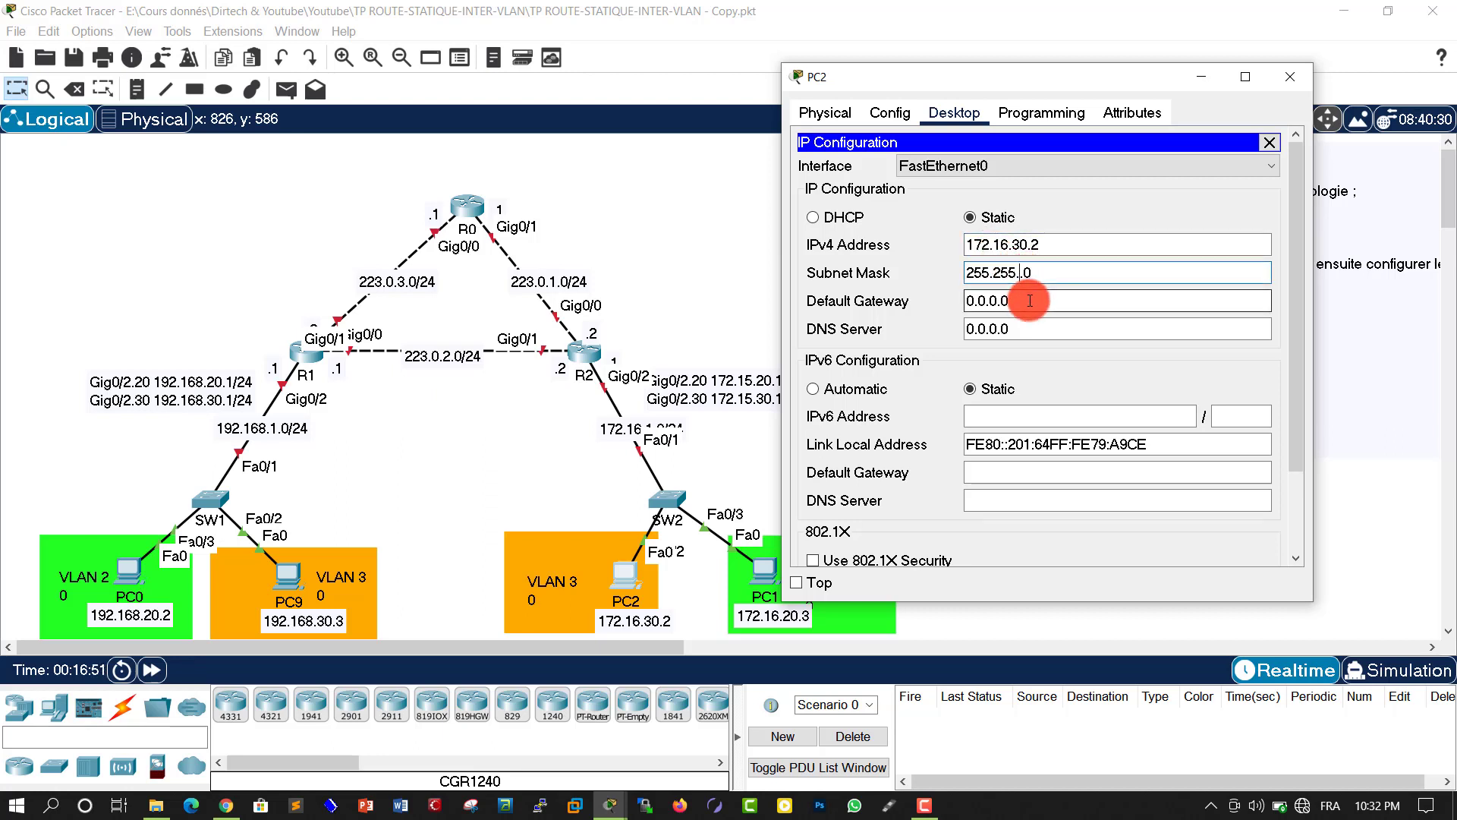
{"action": "type", "text": "255"}
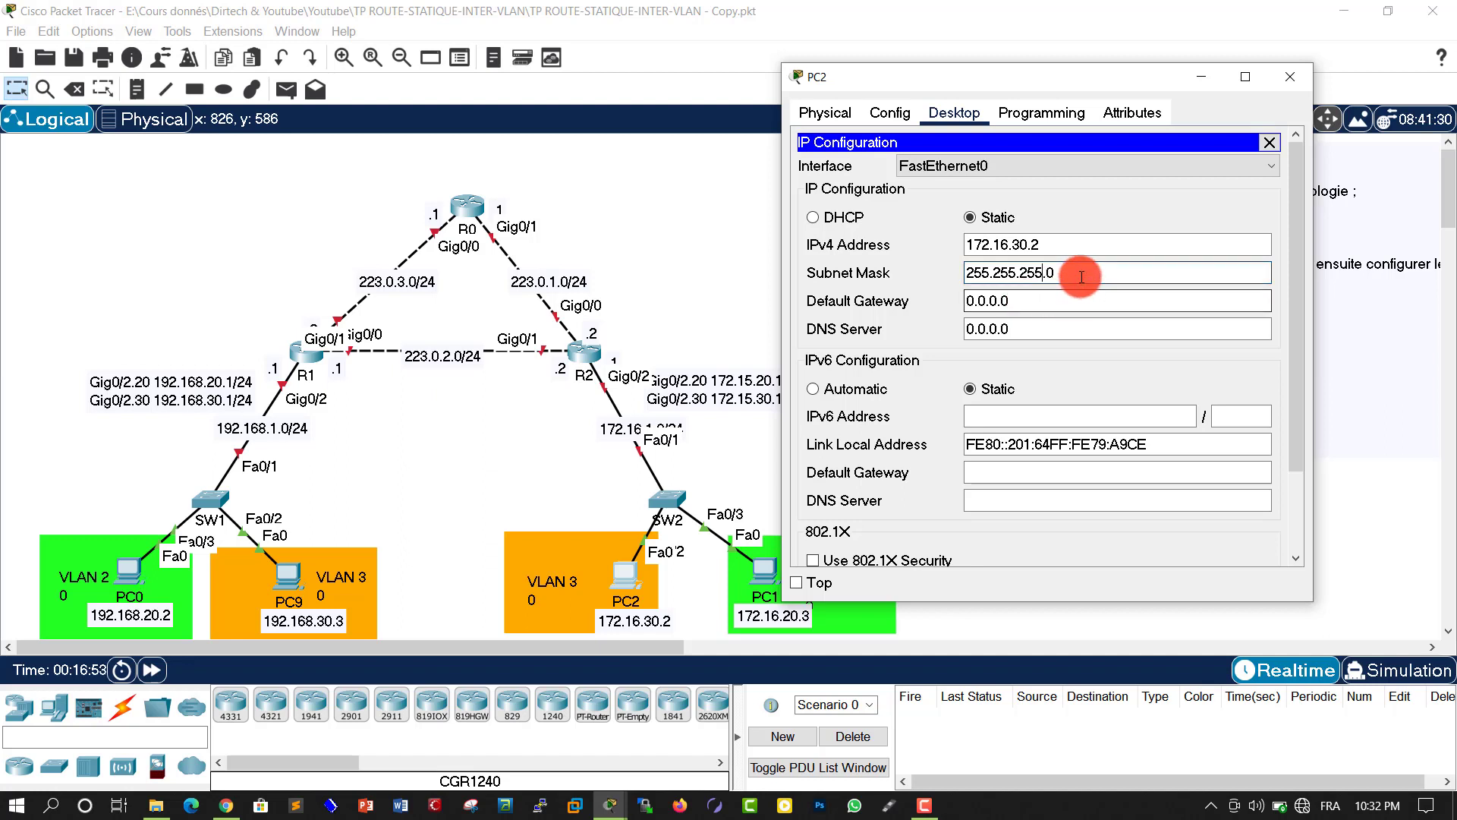
Set PC2's default gateway to 172.16.30.1, reusing its IPv4 address, and close its window
{"action": "left_click_drag", "start_coordinate": [1073, 244], "coordinate": [911, 243]}
{"action": "key", "text": "ctrl+c"}
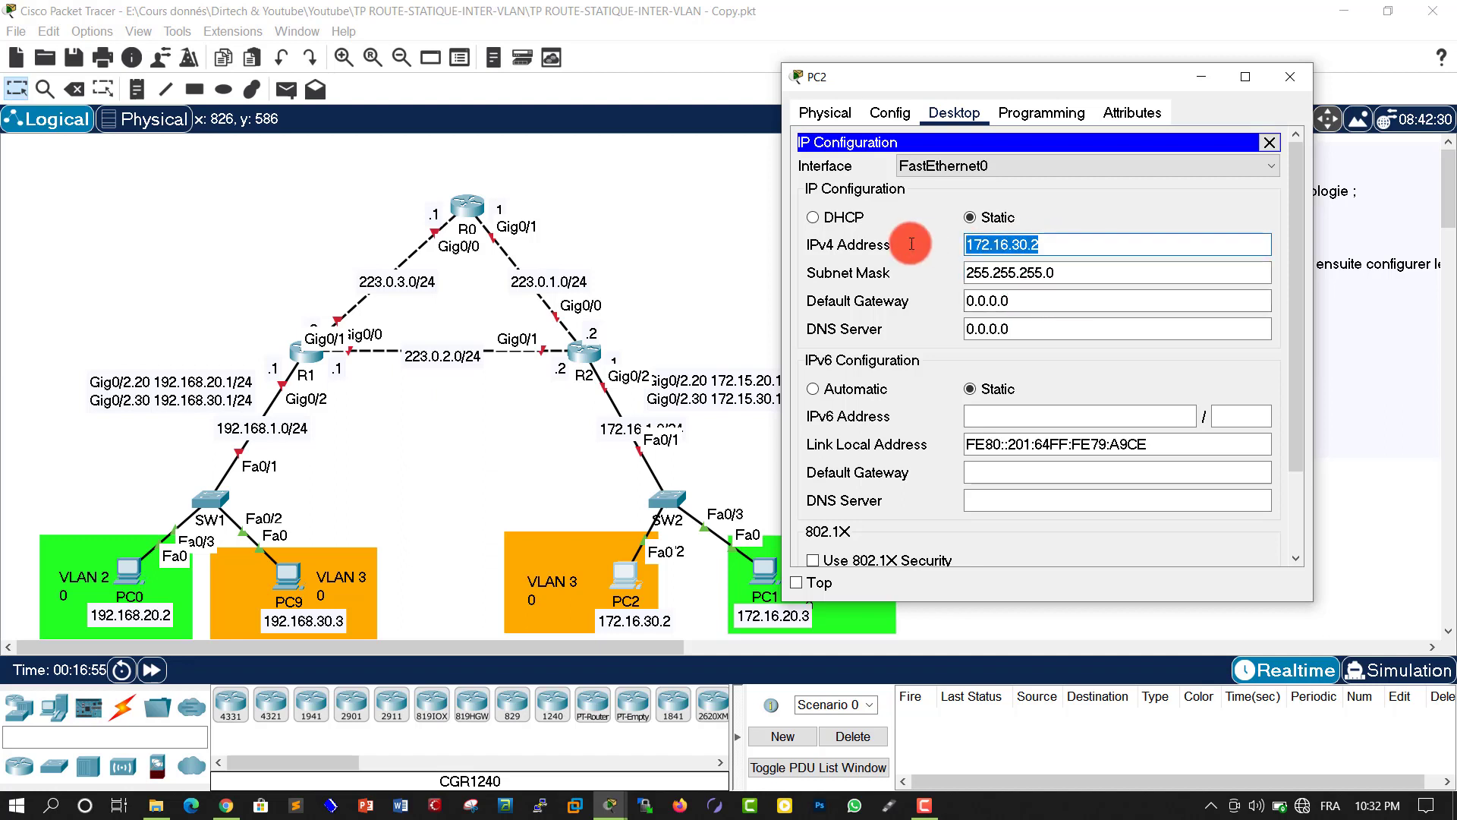
{"action": "left_click_drag", "start_coordinate": [1077, 301], "coordinate": [930, 300]}
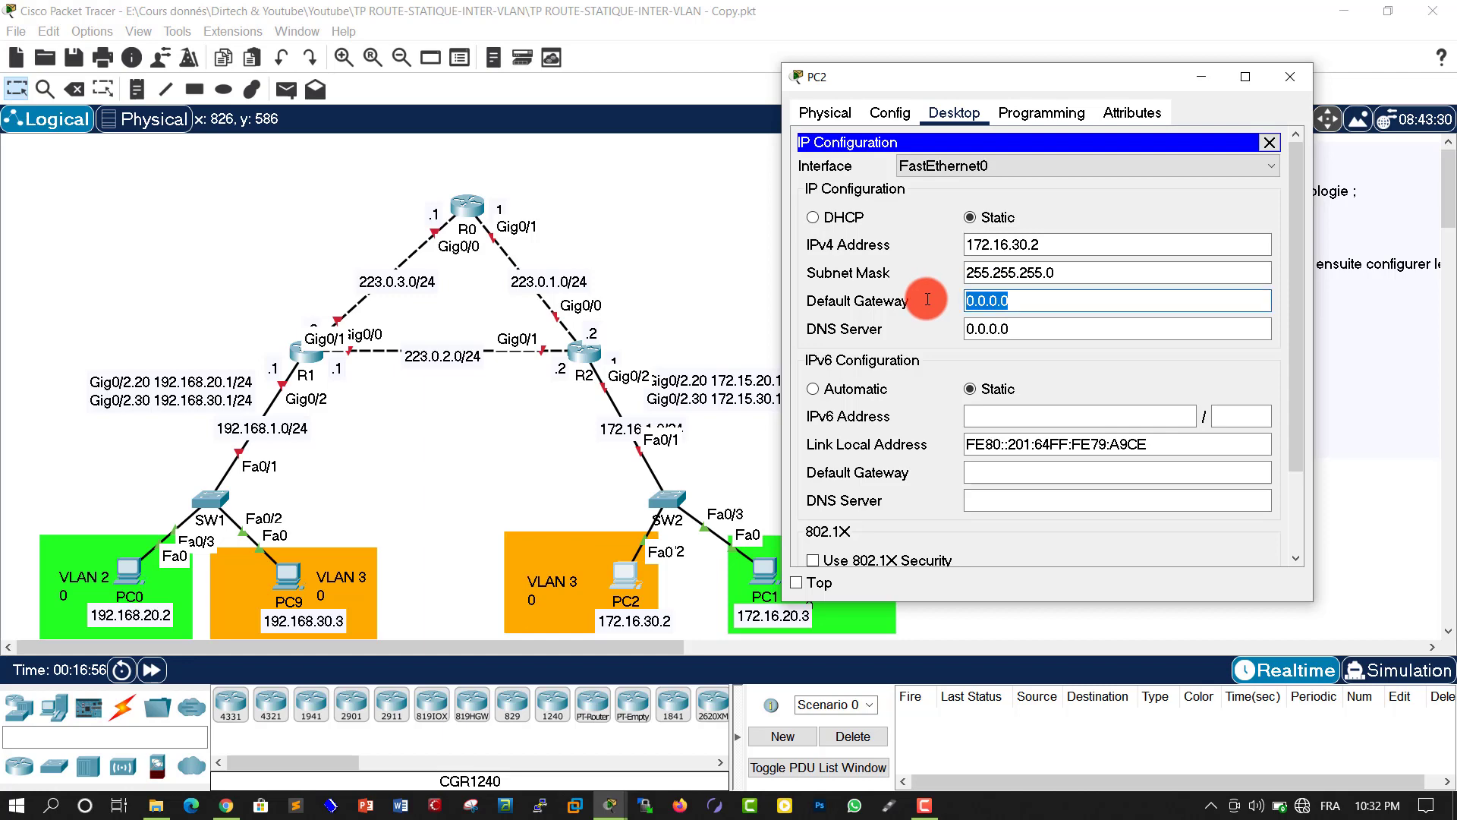
{"action": "key", "text": "ctrl+v"}
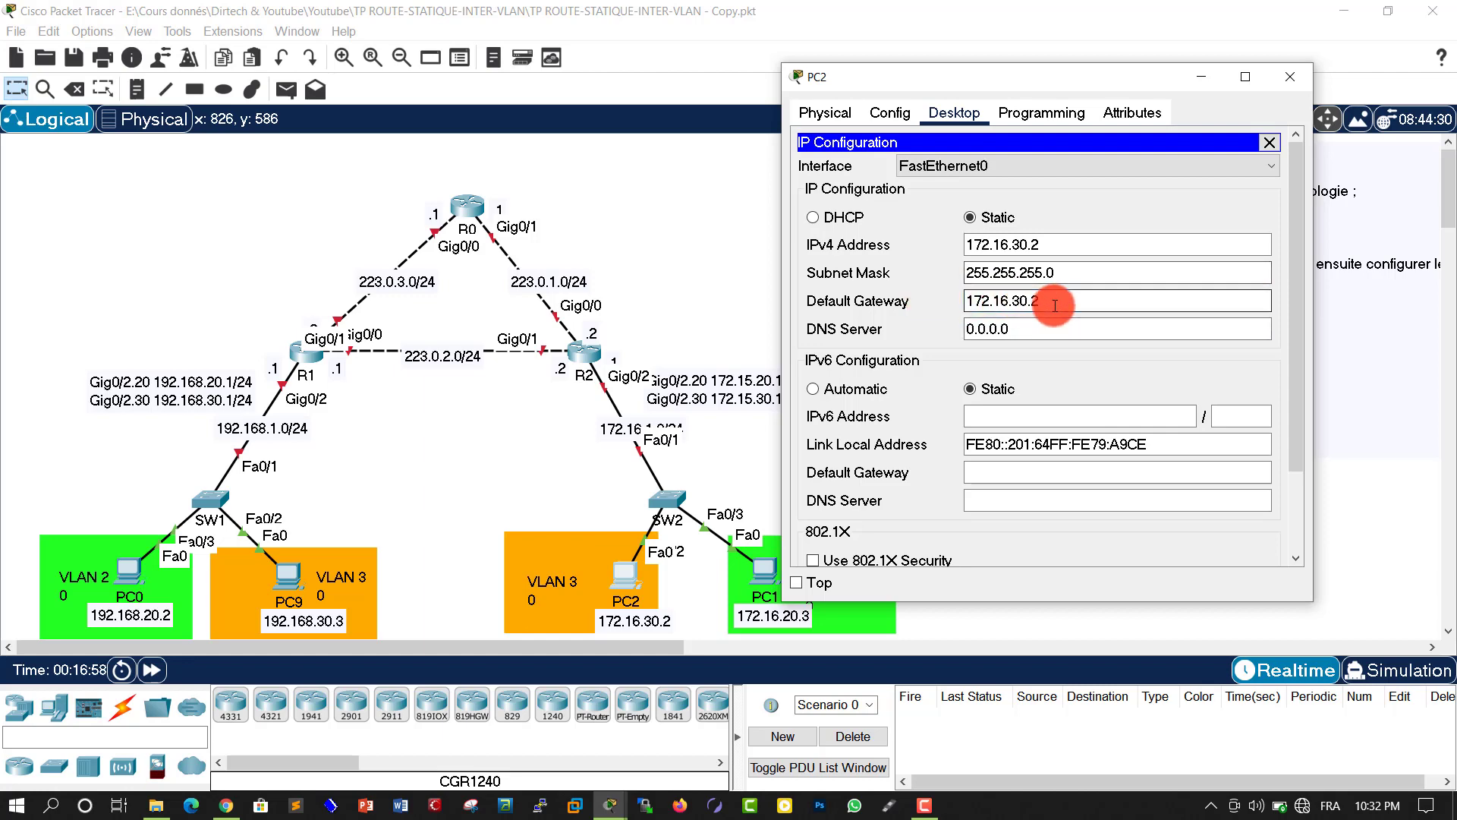
{"action": "key", "text": "BackSpace"}
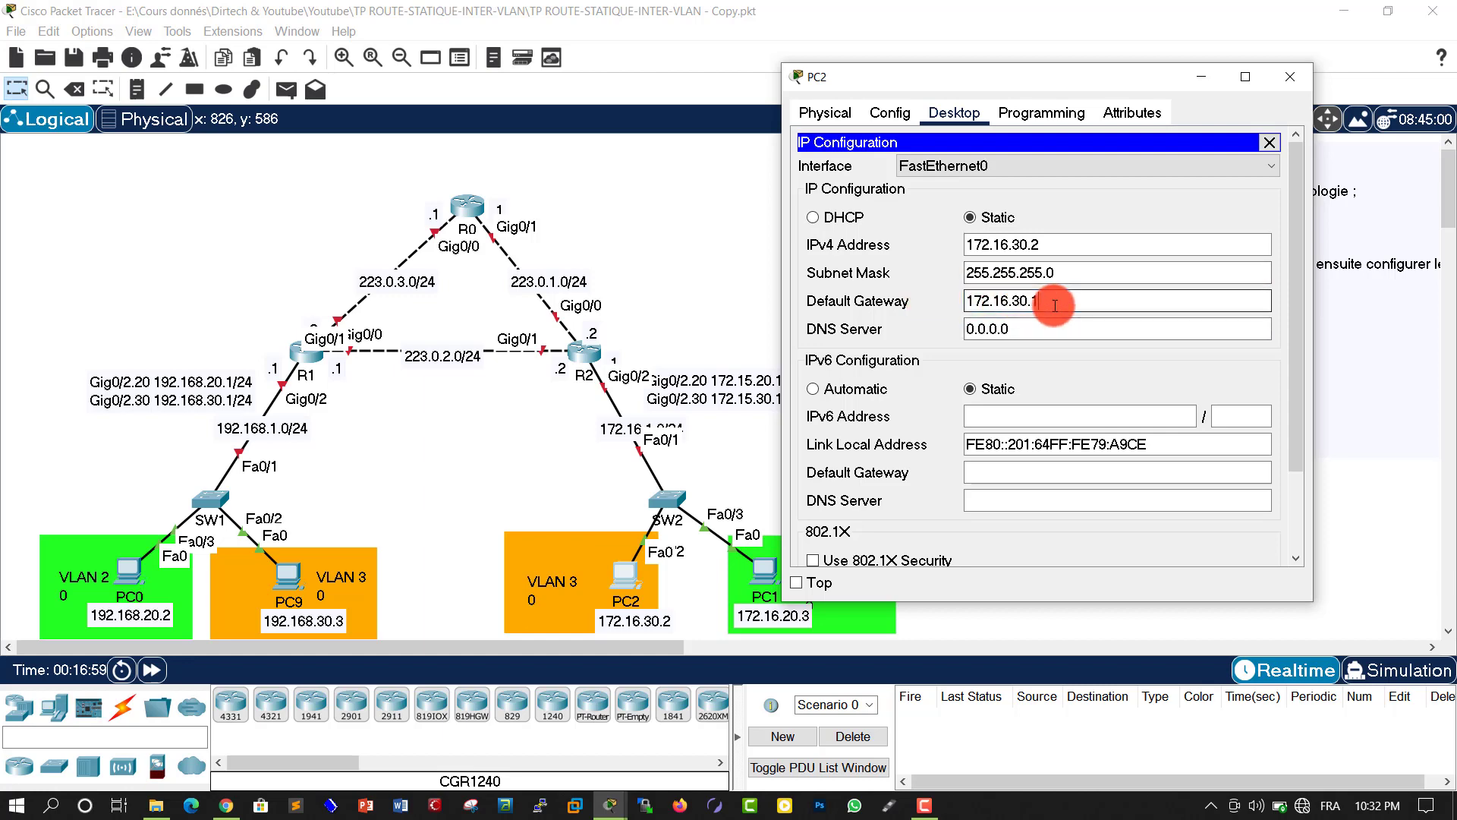
{"action": "left_click", "coordinate": [1269, 142]}
{"action": "left_click", "coordinate": [1302, 75]}
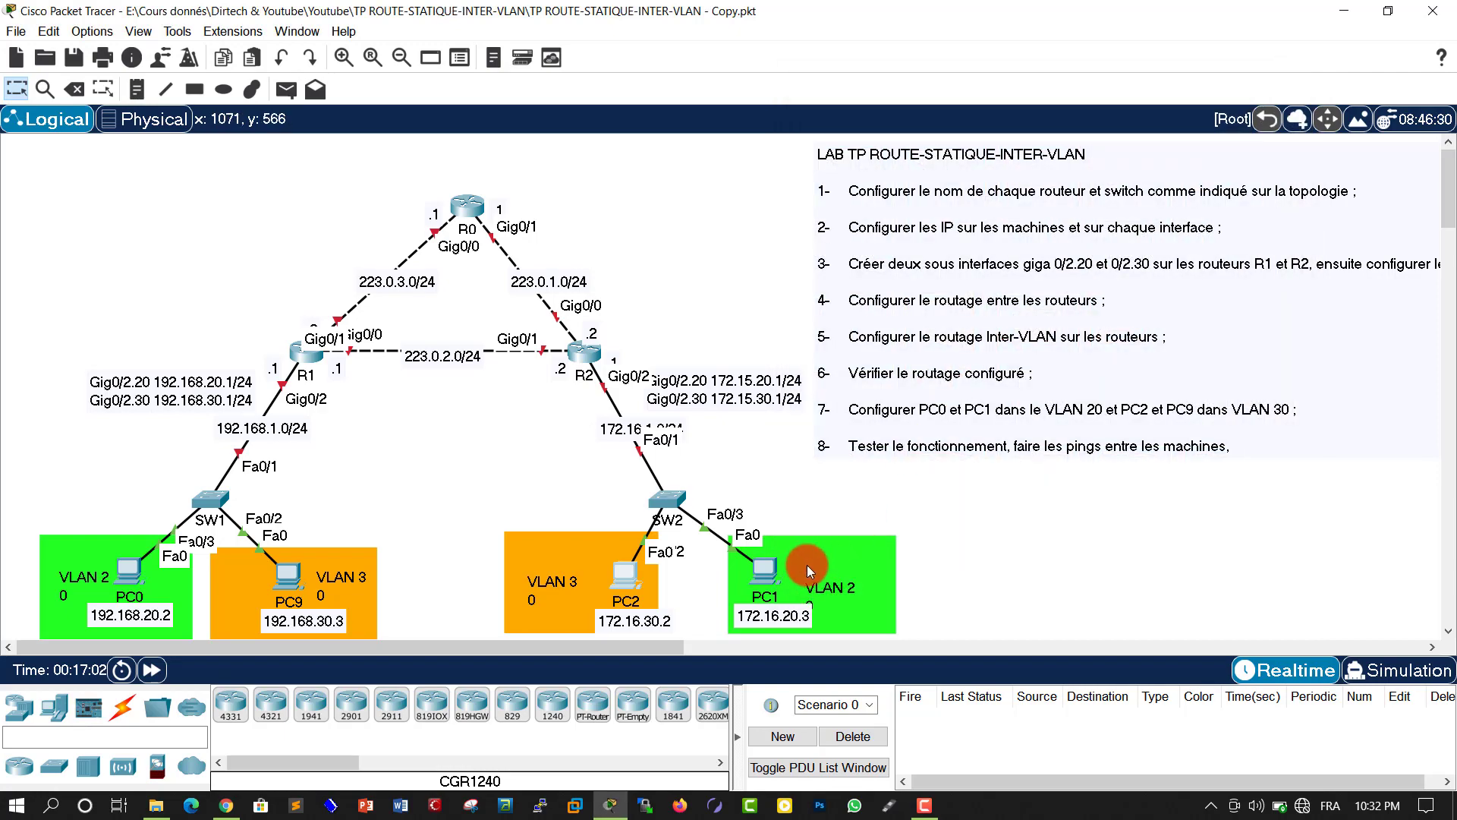
Open PC1's IP configuration and set its static IPv4 address to 172.16.20.2
{"action": "left_click", "coordinate": [759, 580]}
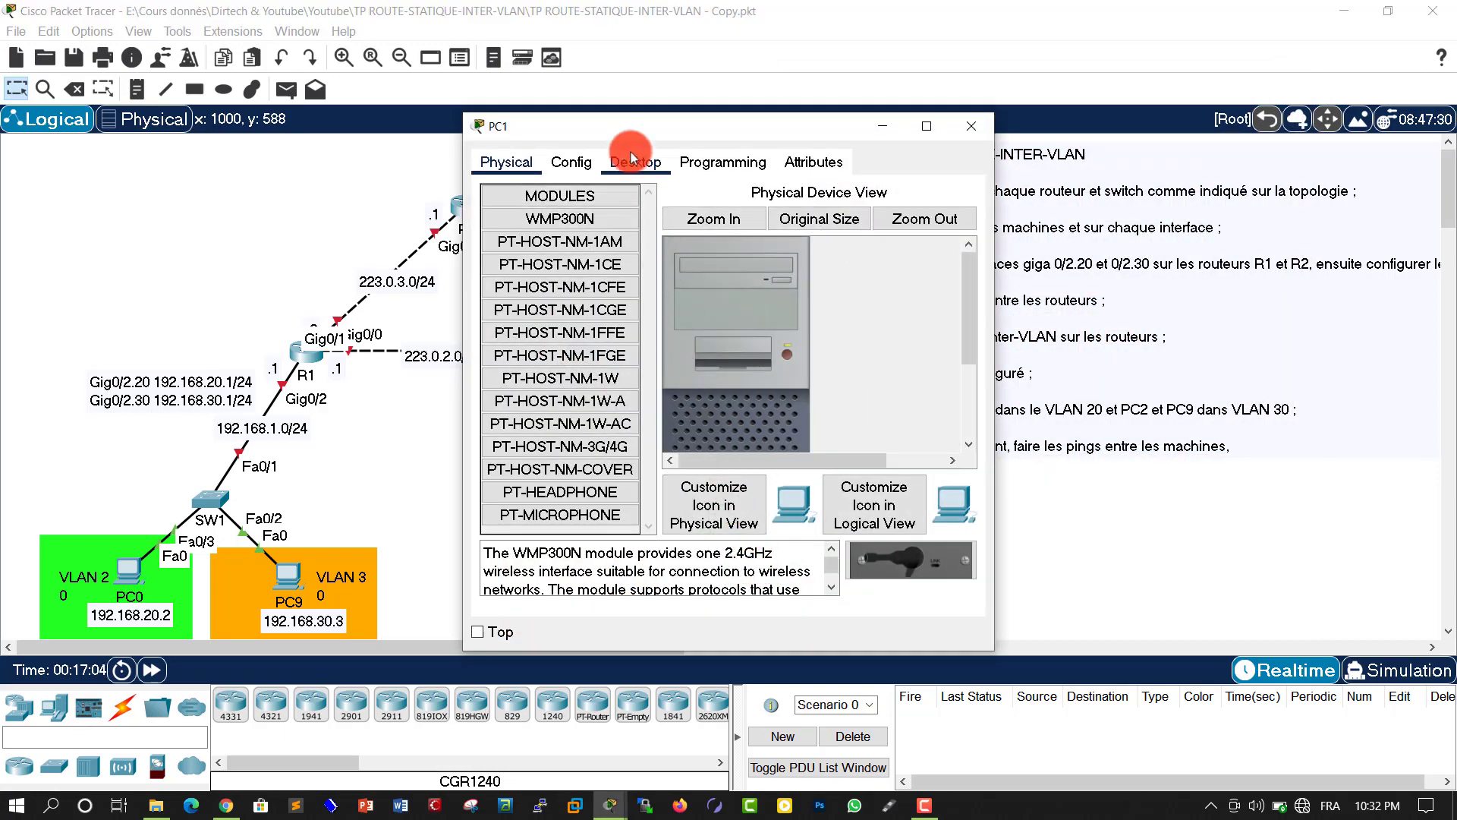
{"action": "left_click", "coordinate": [635, 161]}
{"action": "left_click", "coordinate": [534, 229]}
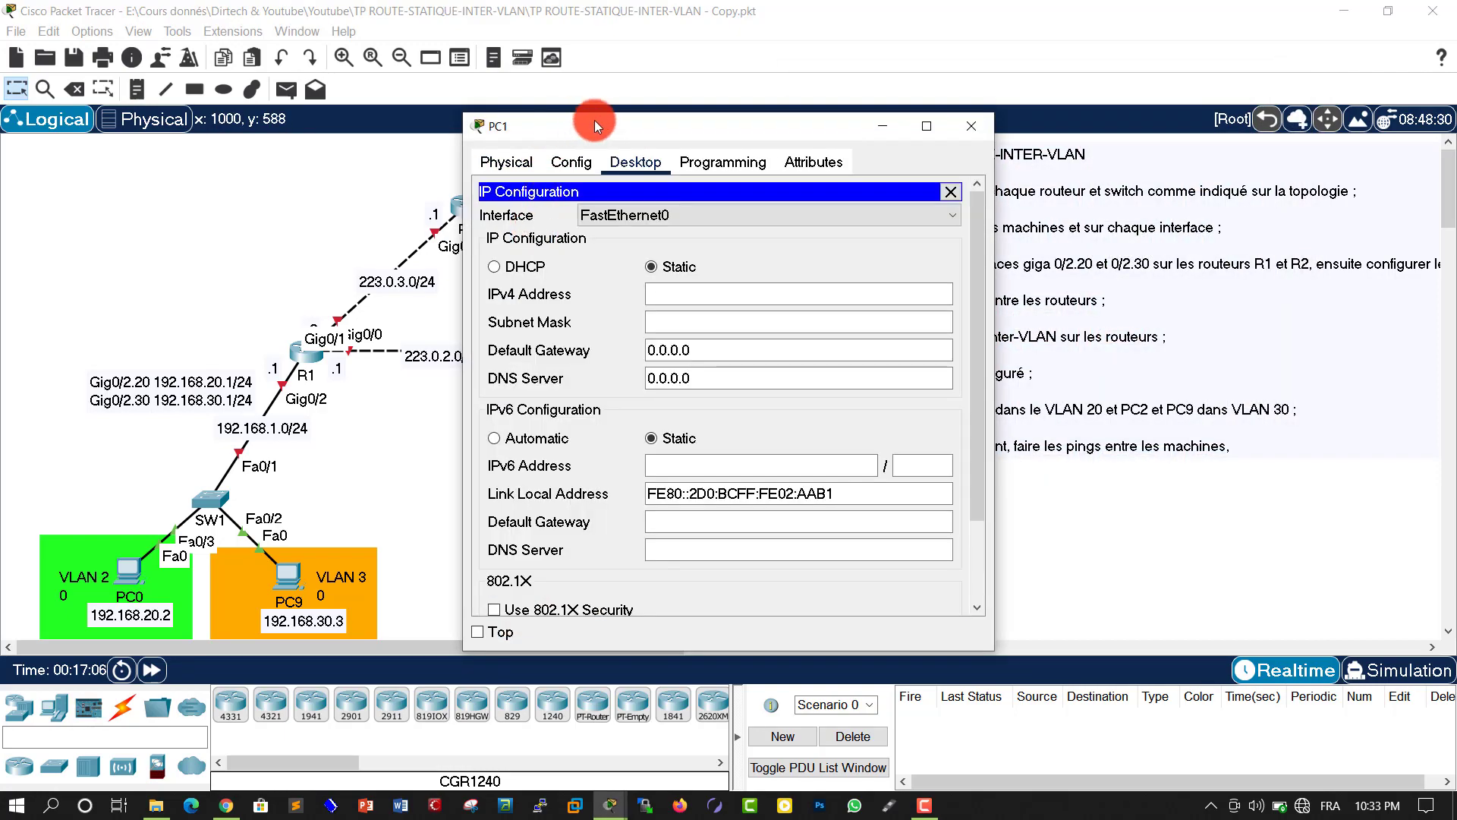
{"action": "left_click_drag", "start_coordinate": [600, 121], "coordinate": [942, 91]}
{"action": "left_click", "coordinate": [1019, 261]}
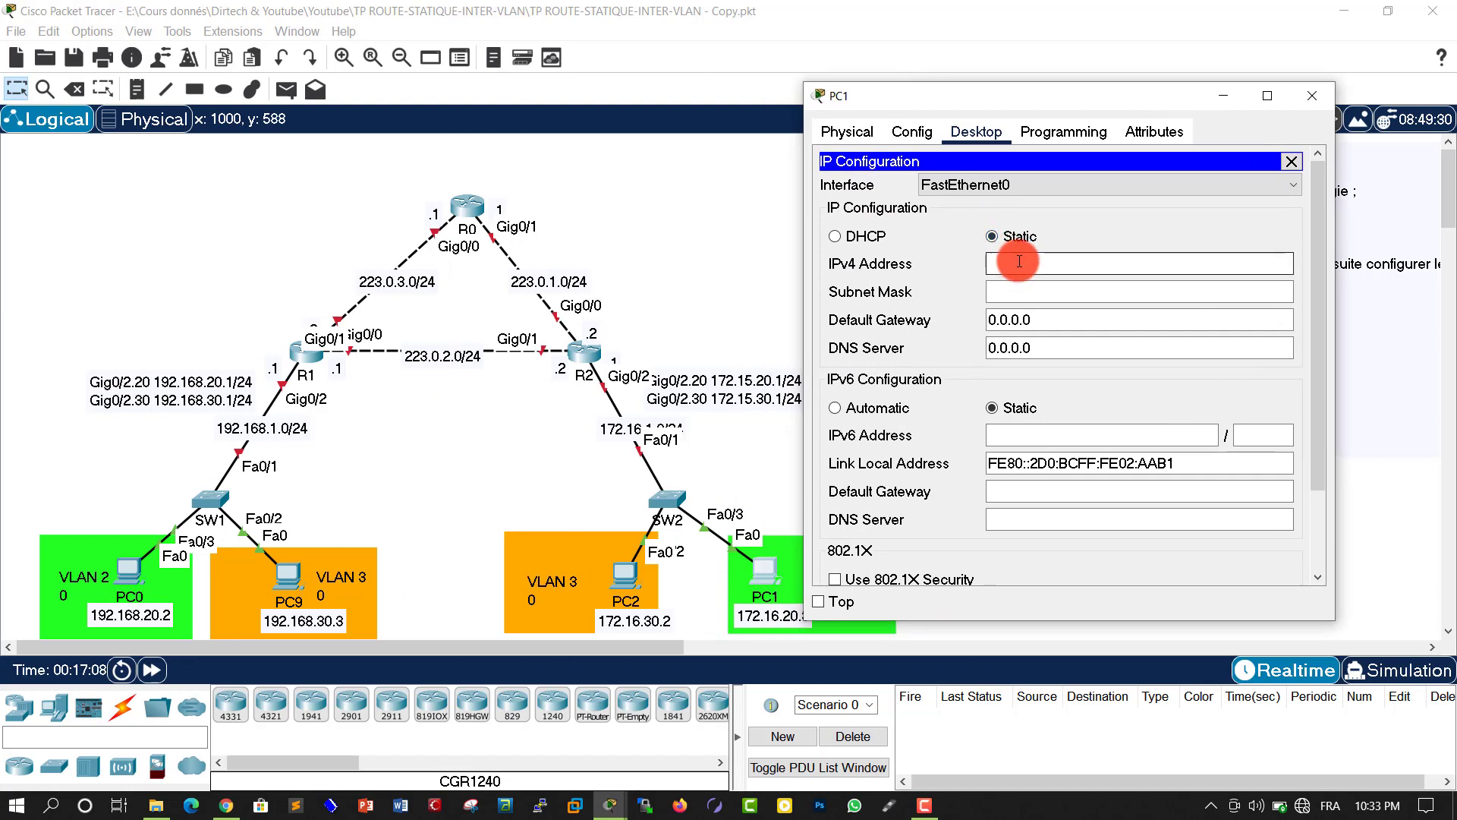
{"action": "type", "text": "172.16.30.2"}
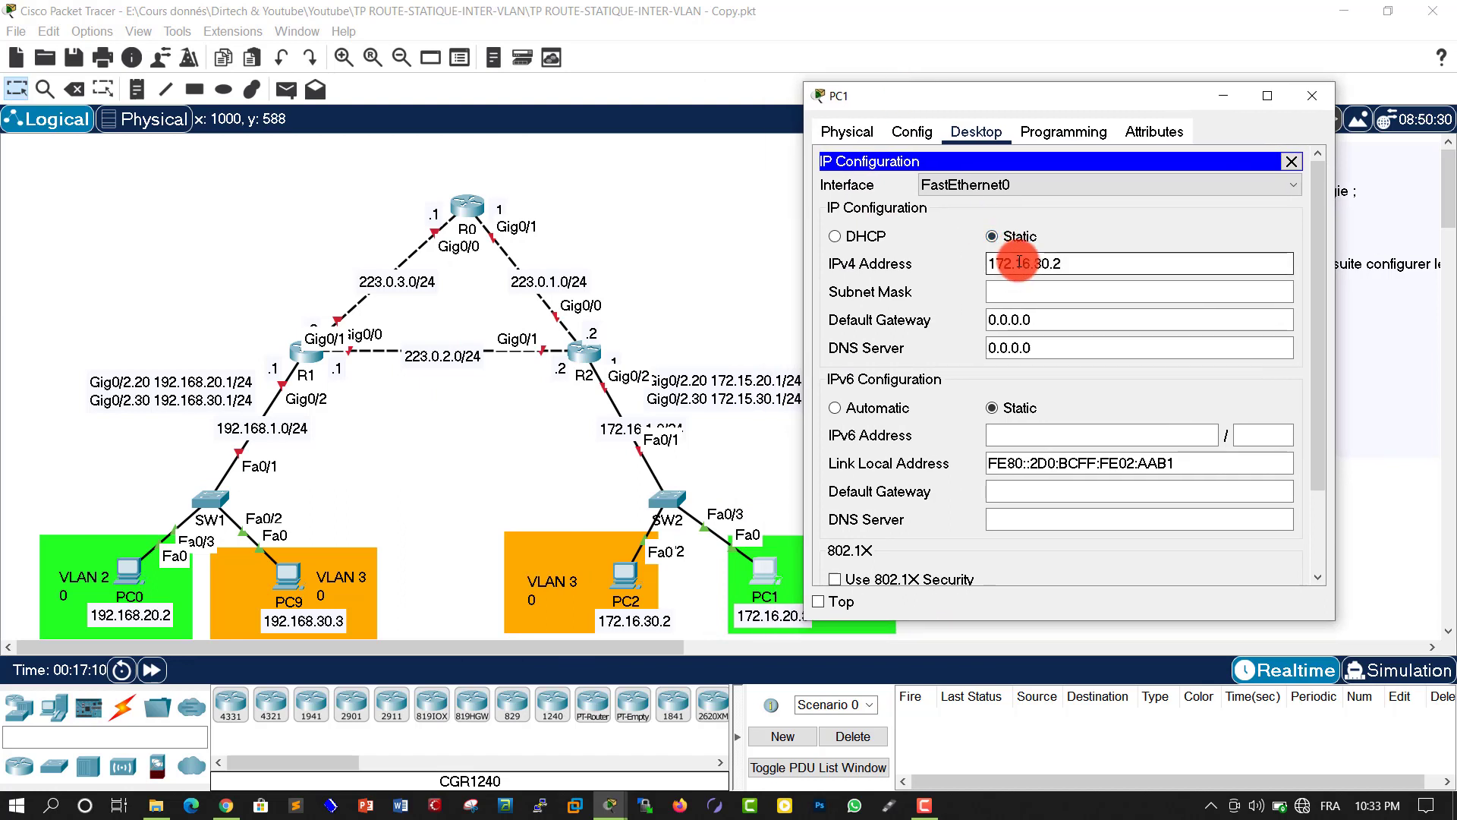
{"action": "key", "text": "Left"}
{"action": "key", "text": "Left"}
{"action": "key", "text": "Left"}
{"action": "key", "text": "BackSpace"}
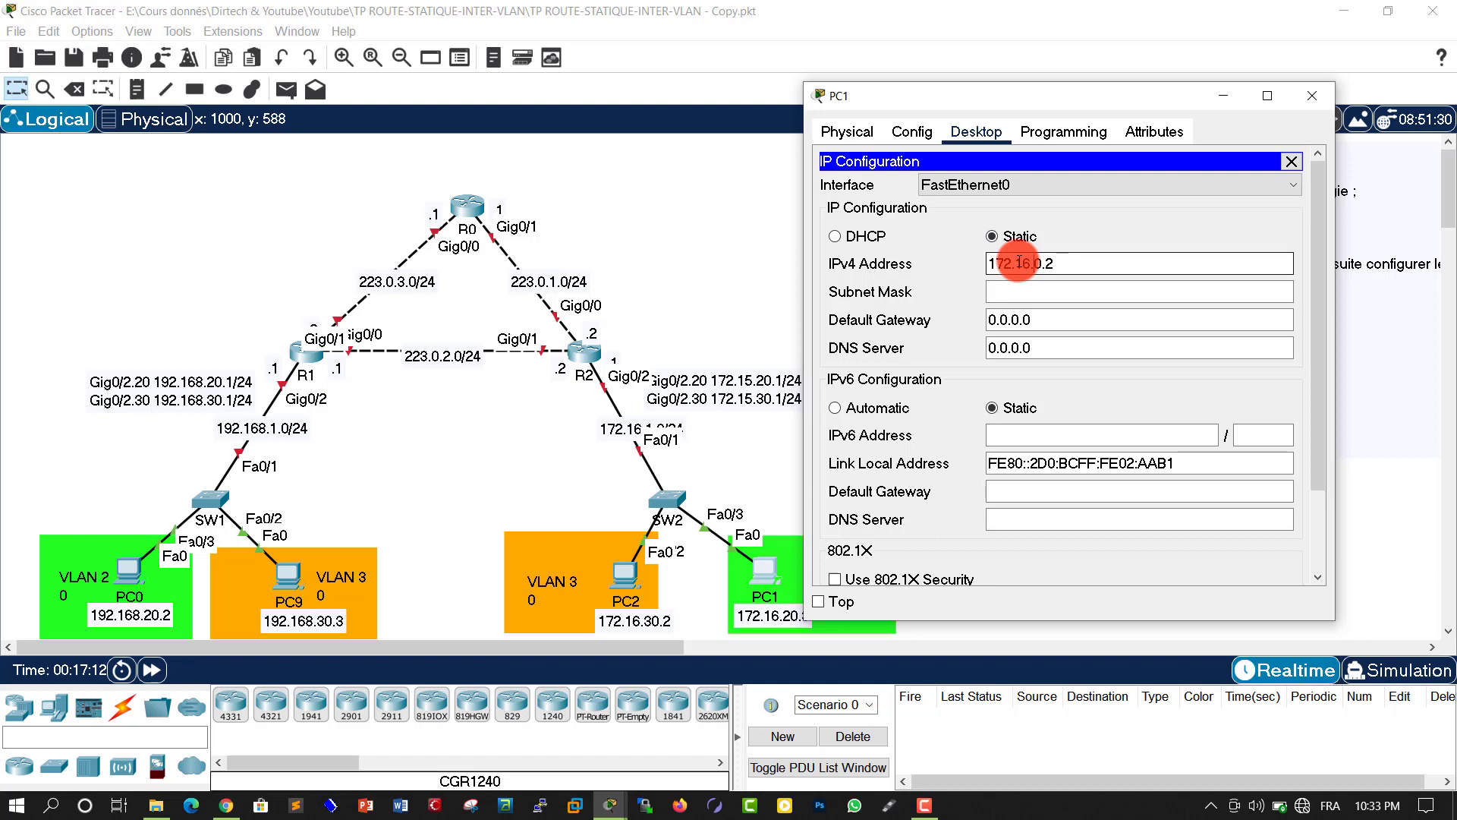
{"action": "type", "text": "2"}
Copy PC1's IPv4 address and set its subnet mask to 255.255.255.0
{"action": "left_click_drag", "start_coordinate": [1073, 260], "coordinate": [932, 266]}
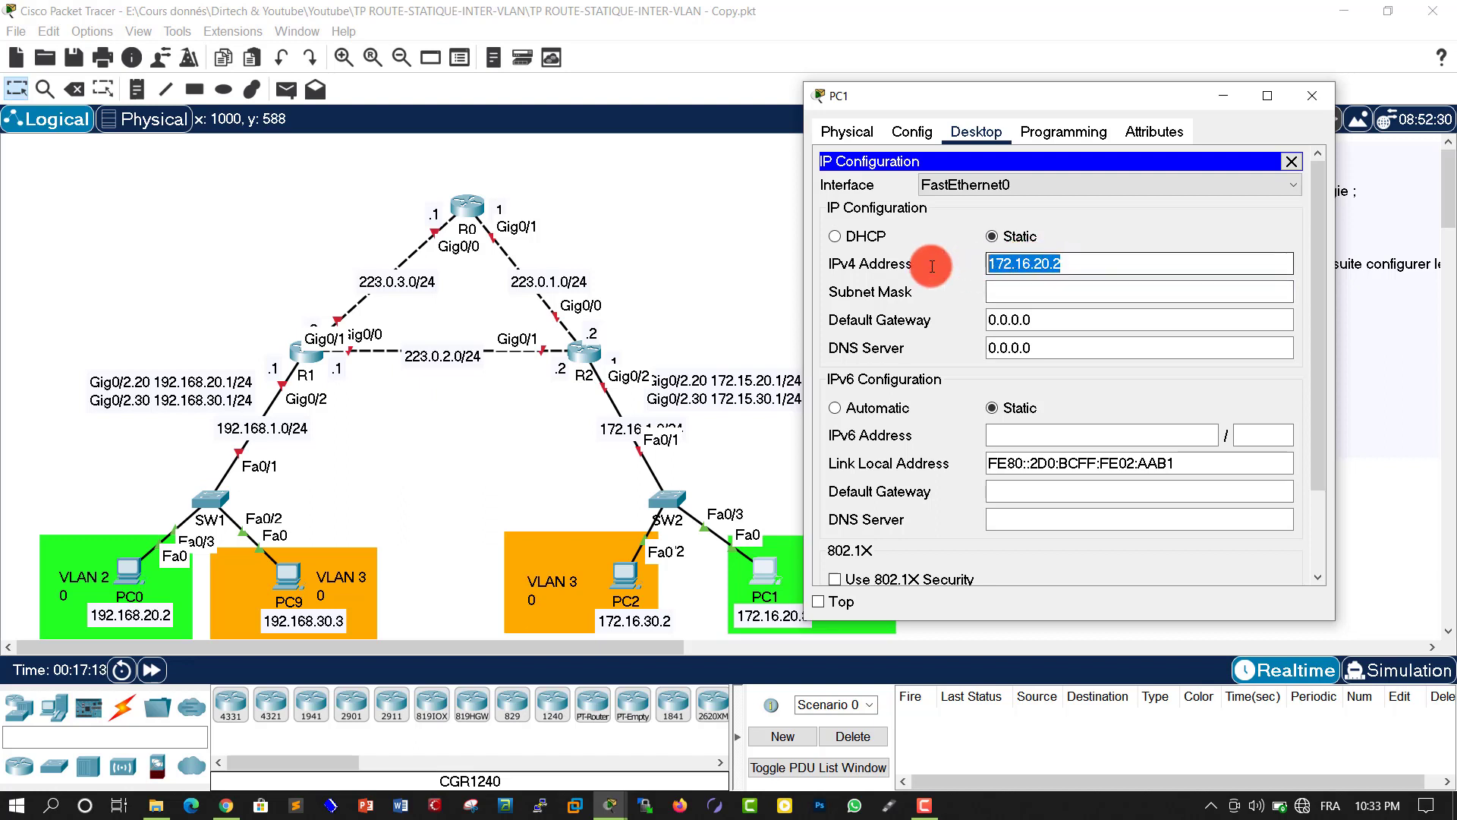
{"action": "left_click", "coordinate": [1007, 292]}
{"action": "left_click", "coordinate": [1041, 291]}
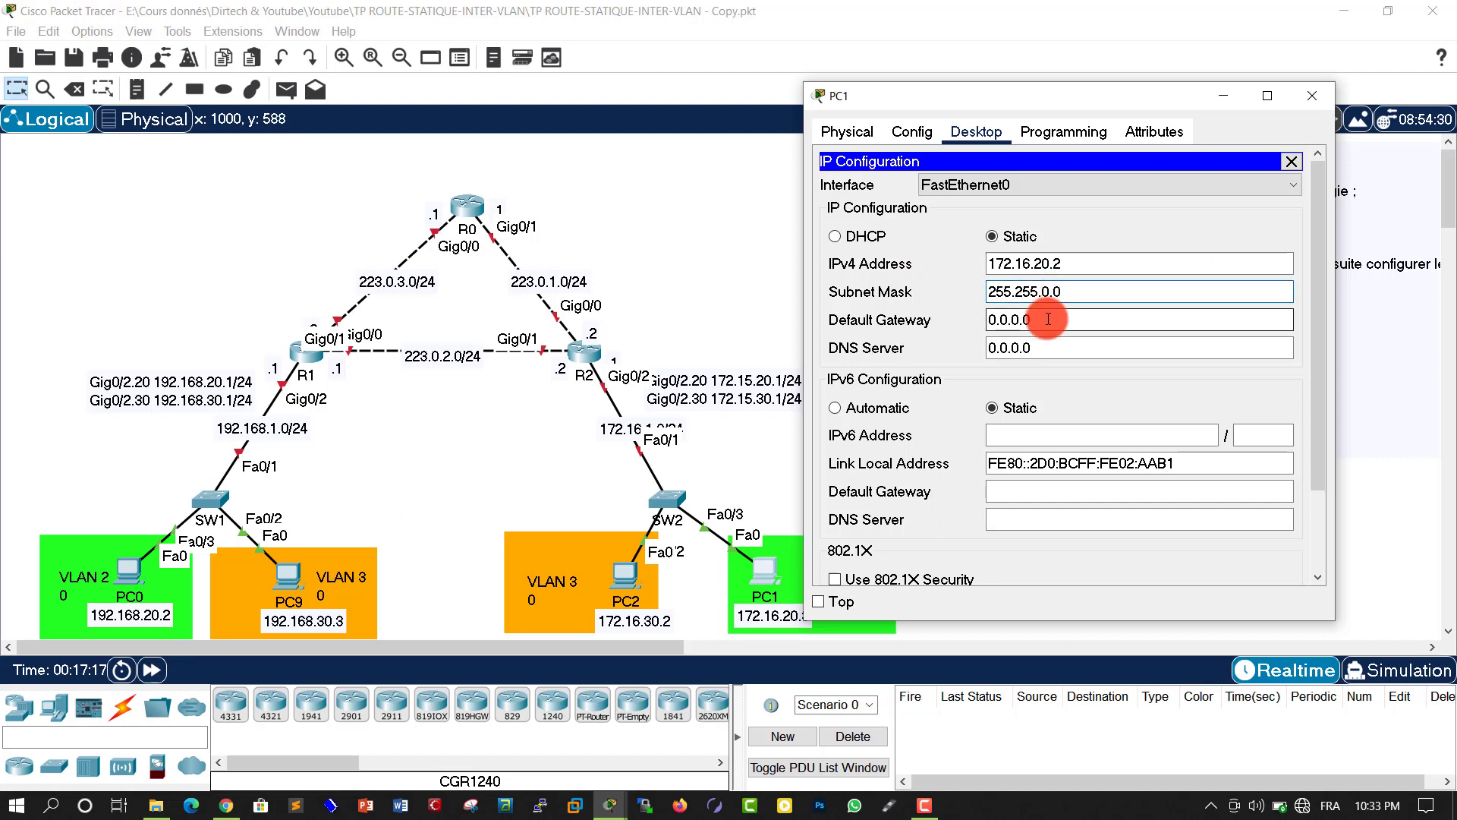
{"action": "key", "text": "Delete"}
{"action": "key", "text": "Delete"}
{"action": "type", "text": "255."}
Set PC1's default gateway to 172.16.20.1 and close its window
{"action": "left_click", "coordinate": [1048, 319]}
{"action": "key", "text": "ctrl+a"}
{"action": "type", "text": "172.16.20."}
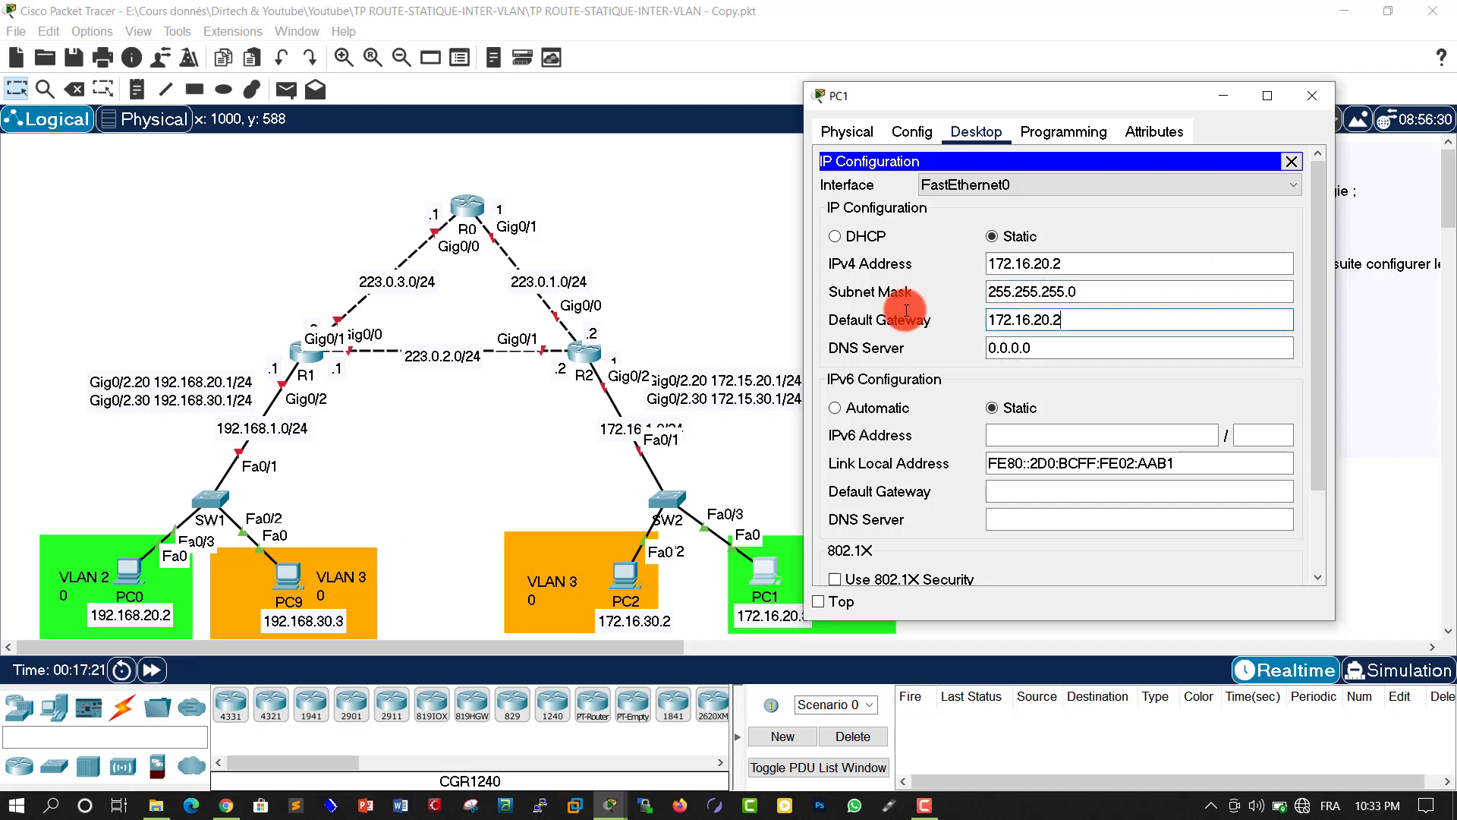
{"action": "type", "text": "1"}
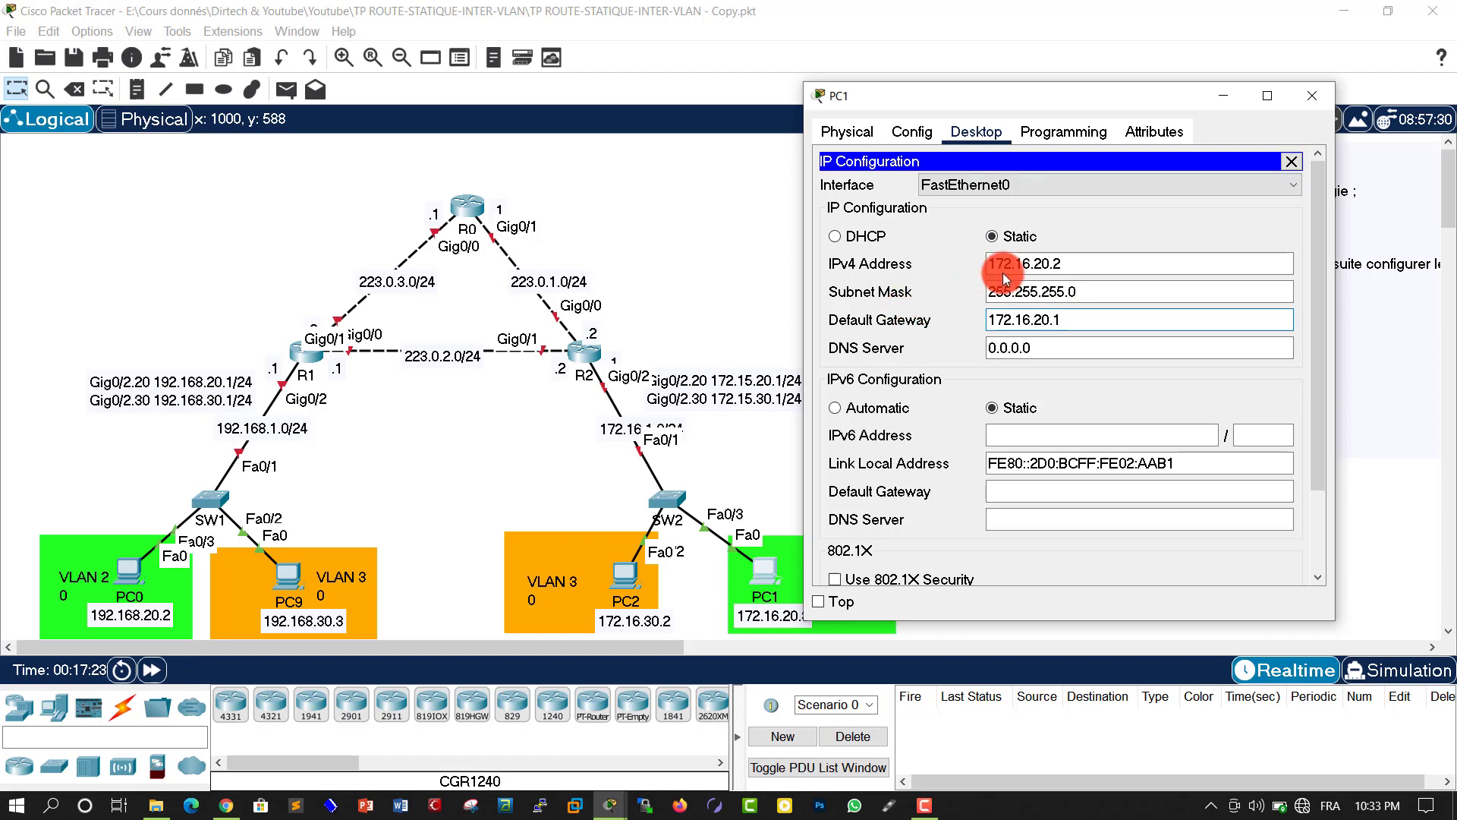
{"action": "left_click", "coordinate": [1296, 161]}
{"action": "left_click", "coordinate": [1310, 91]}
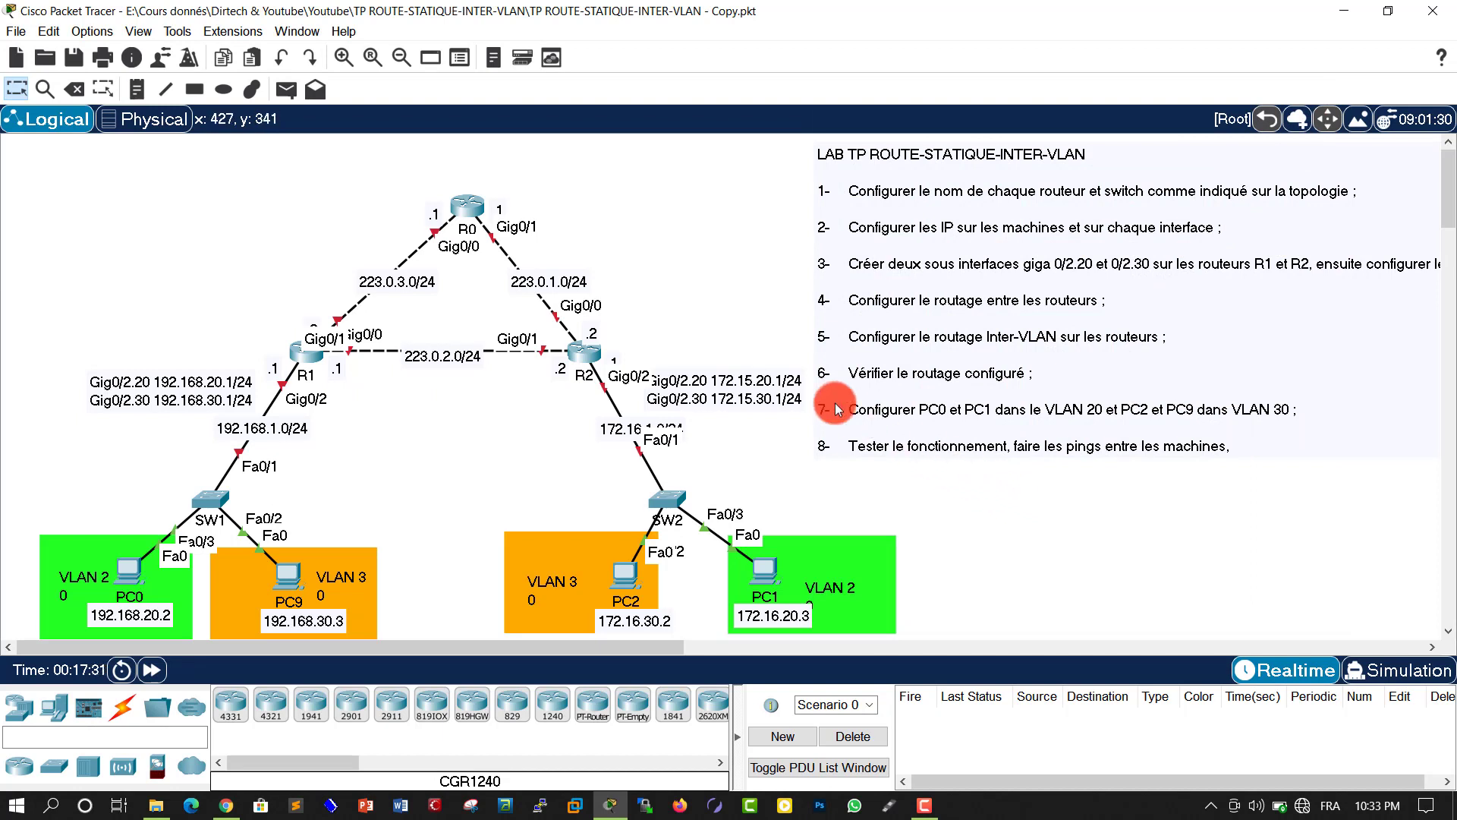
Open router R0's command line, place its window clear of the topology and enter global configuration mode
{"action": "left_click", "coordinate": [466, 205]}
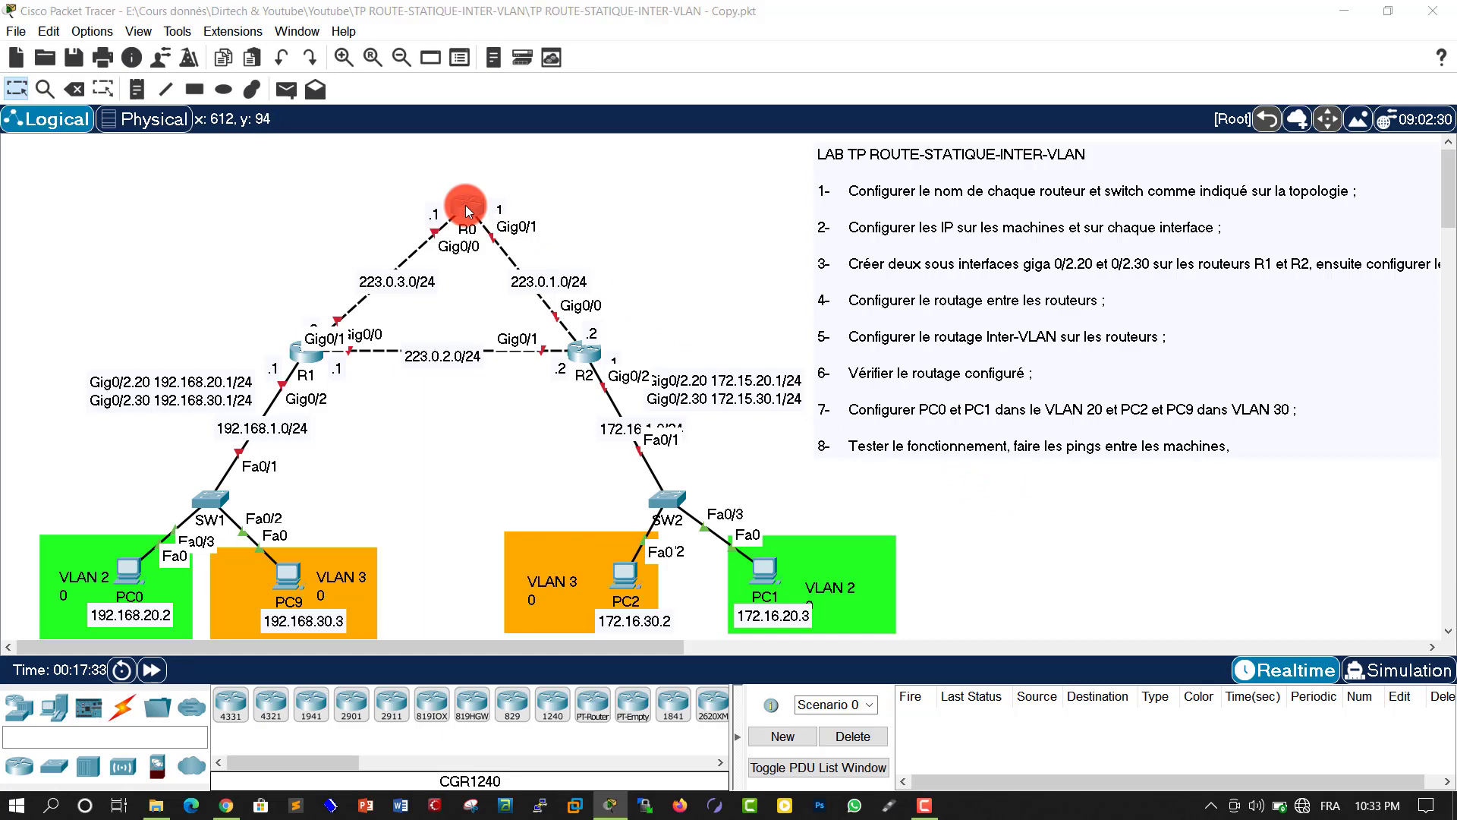
{"action": "left_click_drag", "start_coordinate": [686, 117], "coordinate": [1087, 80]}
{"action": "left_click", "coordinate": [1026, 414]}
{"action": "key", "text": "Return"}
{"action": "key", "text": "Return"}
{"action": "type", "text": "co"}
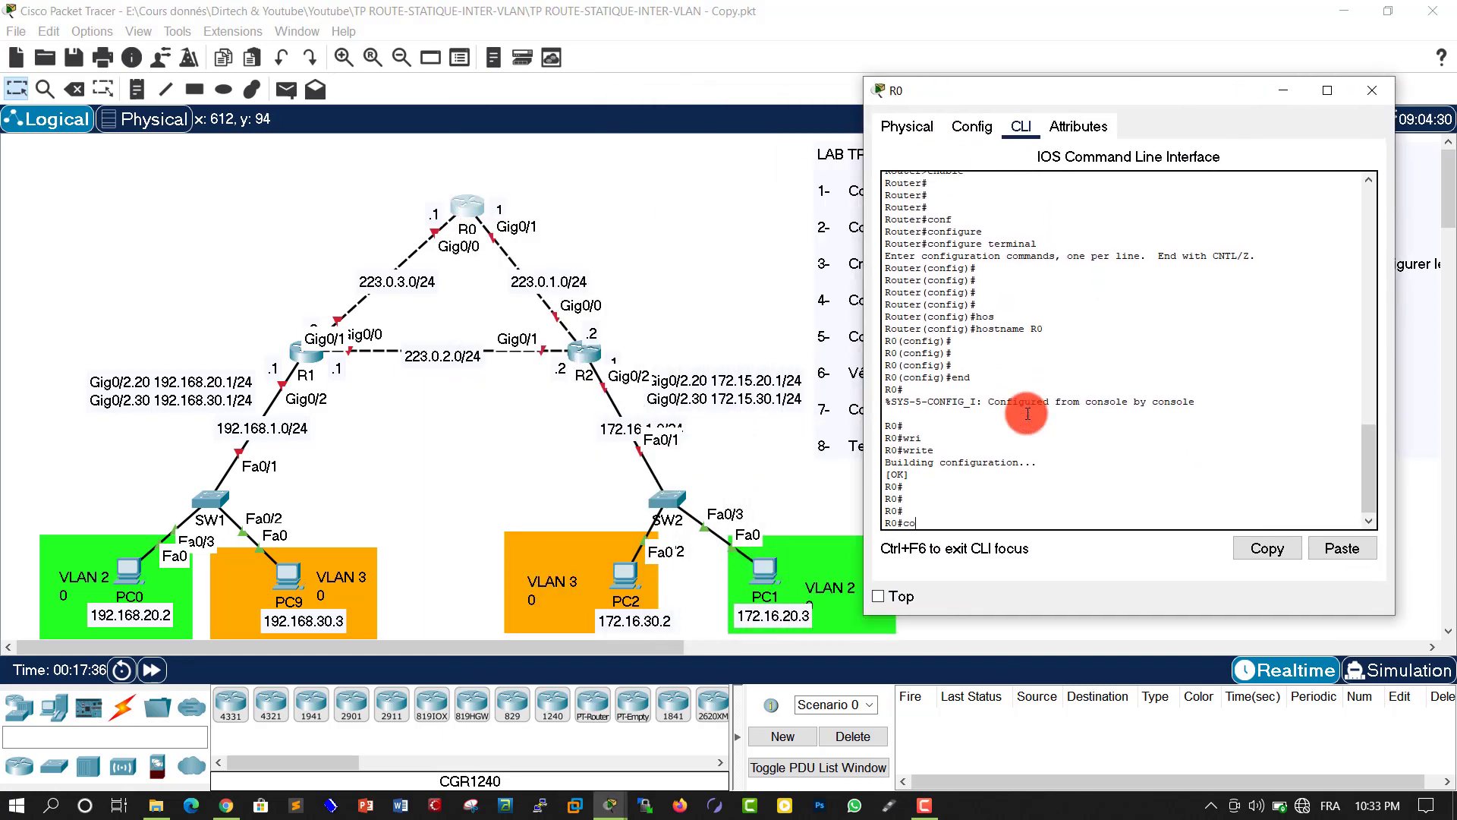
{"action": "type", "text": "nf"}
{"action": "key", "text": "Tab"}
{"action": "key", "text": "Return"}
{"action": "key", "text": "Return"}
{"action": "key", "text": "Return"}
{"action": "key", "text": "Return"}
{"action": "key", "text": "Return"}
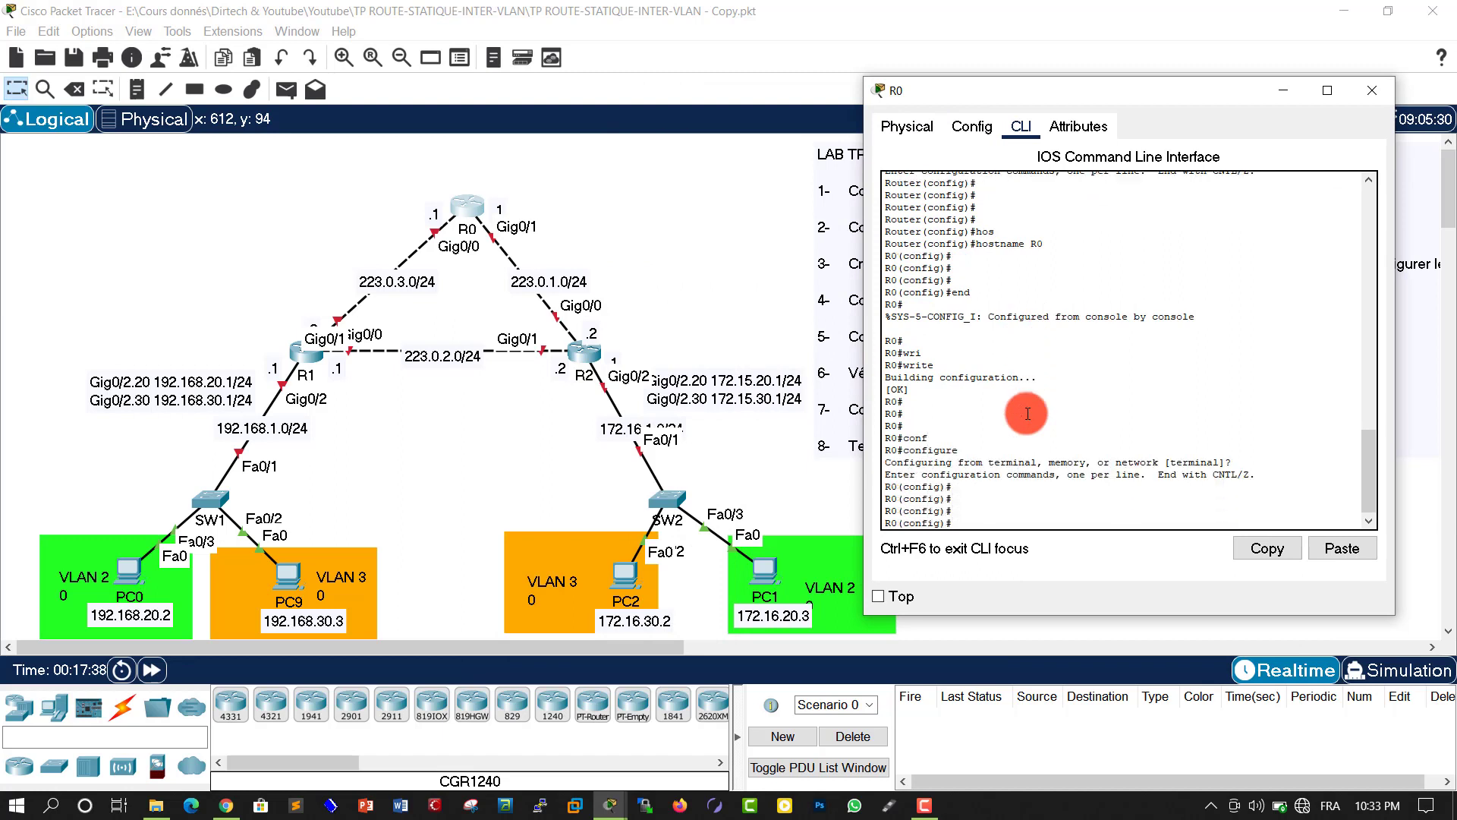
Enter configuration of R0's interface gigabitEthernet 0/0
{"action": "type", "text": "in"}
{"action": "key", "text": "Tab"}
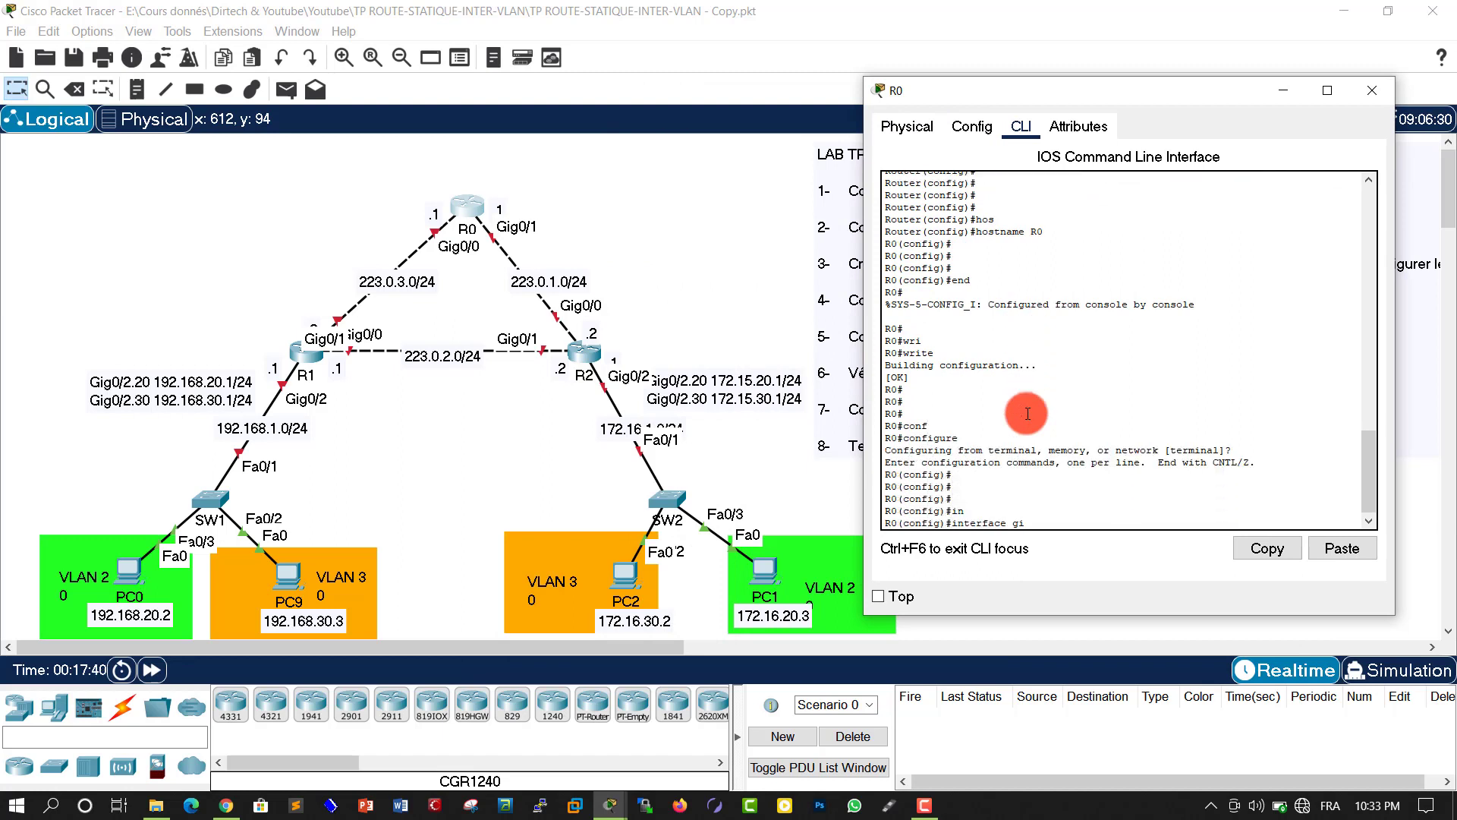
{"action": "type", "text": "gi"}
{"action": "key", "text": "Tab"}
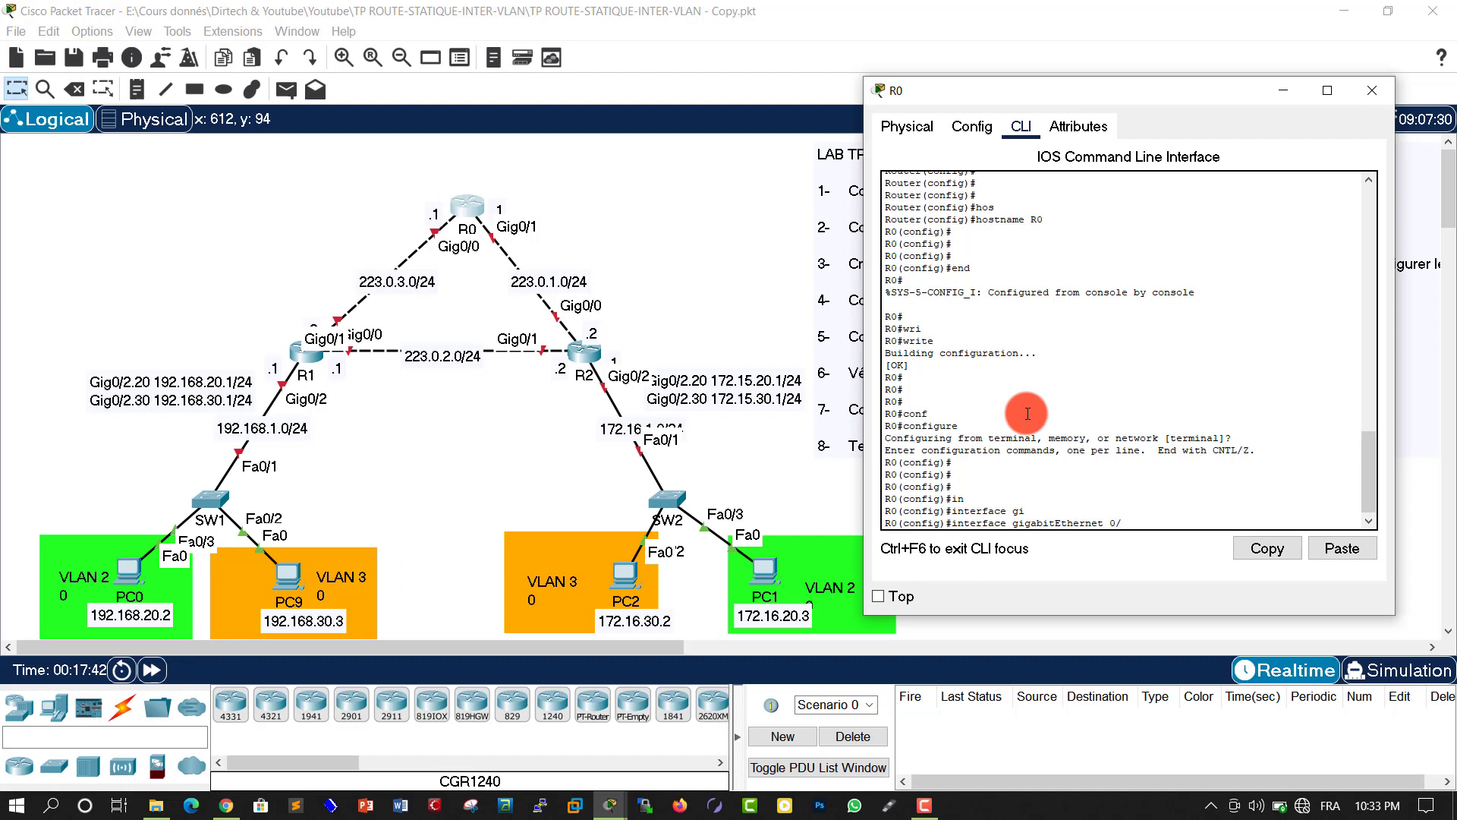
{"action": "type", "text": "0/"}
{"action": "key", "text": "Return"}
{"action": "key", "text": "Up"}
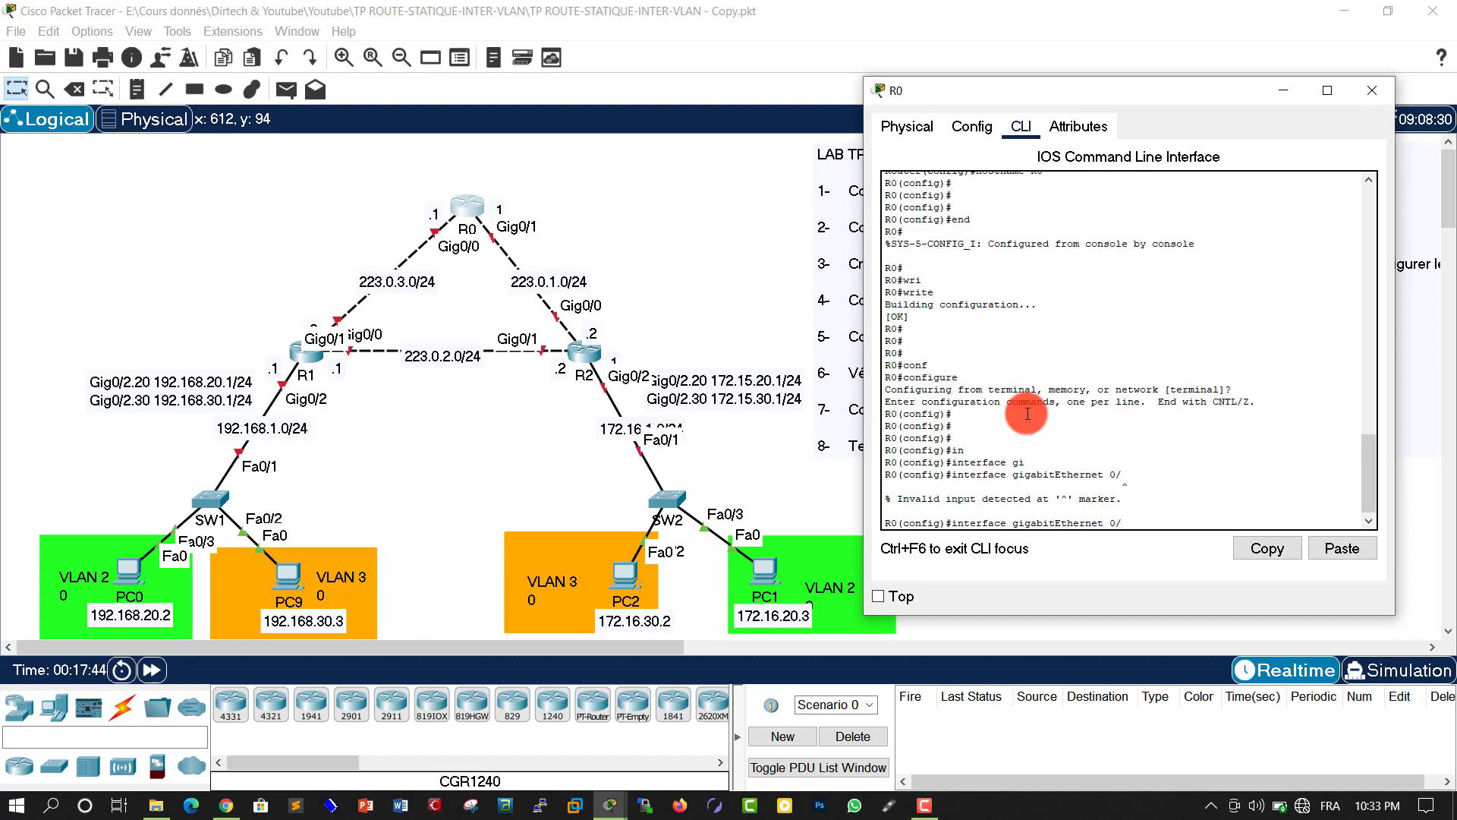
{"action": "type", "text": "0"}
{"action": "key", "text": "Return"}
{"action": "key", "text": "Return"}
Assign IP address 223.0.3.1 with mask 255.255.255.0 to R0's gigabitEthernet 0/0 interface
{"action": "type", "text": "ip "}
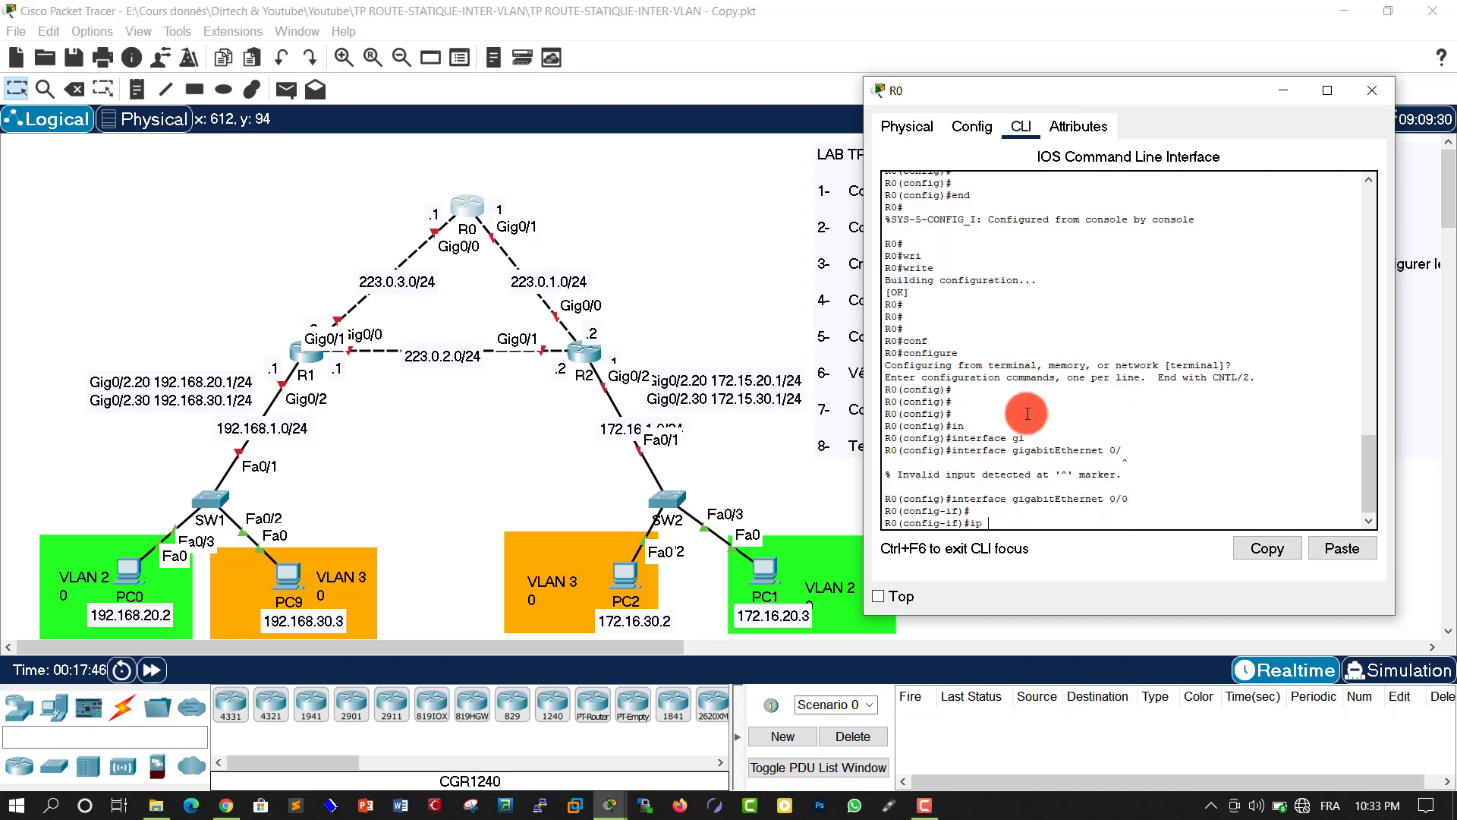
{"action": "type", "text": "ad"}
{"action": "key", "text": "Tab"}
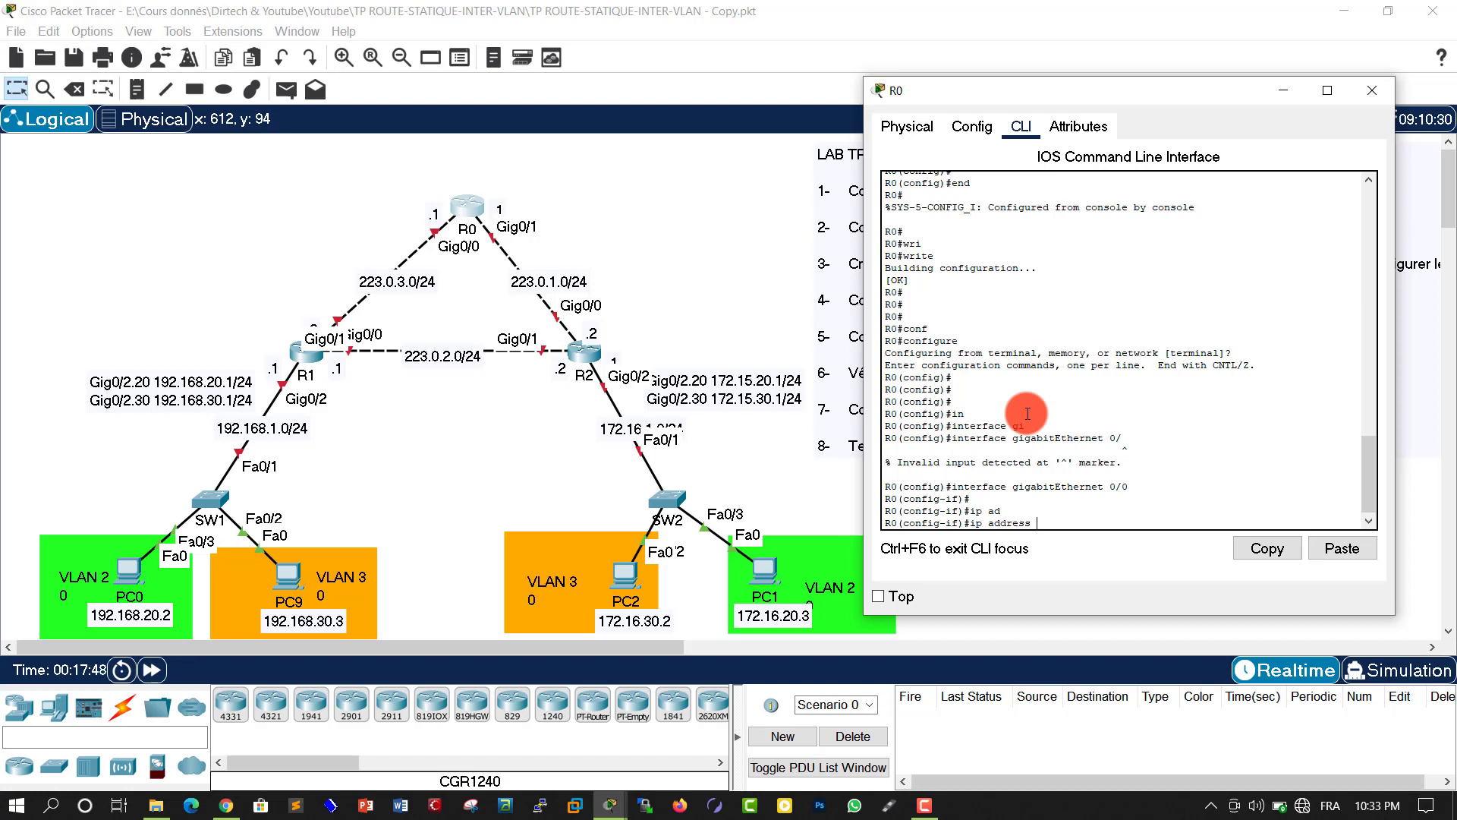
{"action": "type", "text": "223.0.3.1 "}
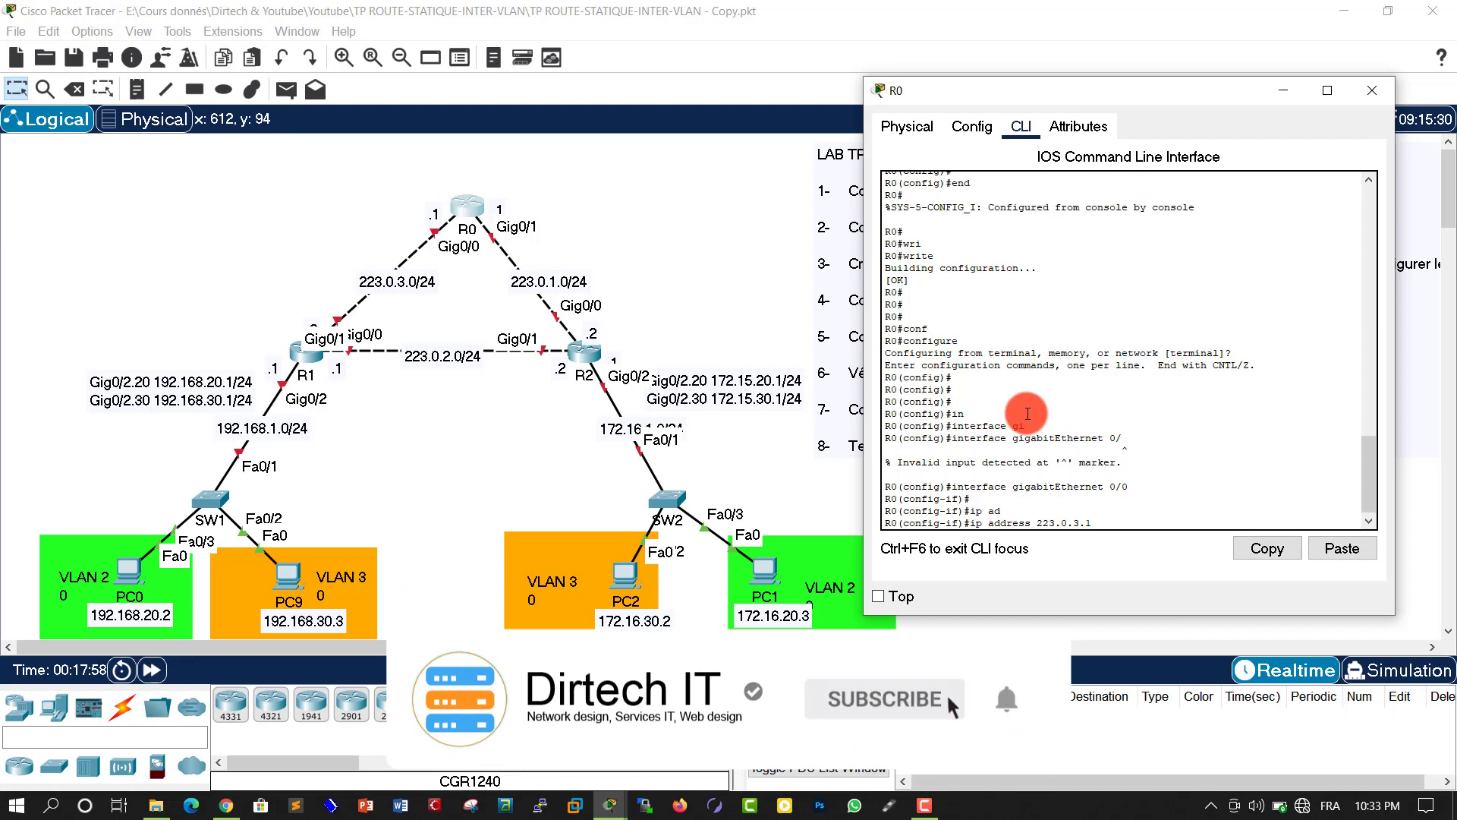
{"action": "type", "text": "255.255.2"}
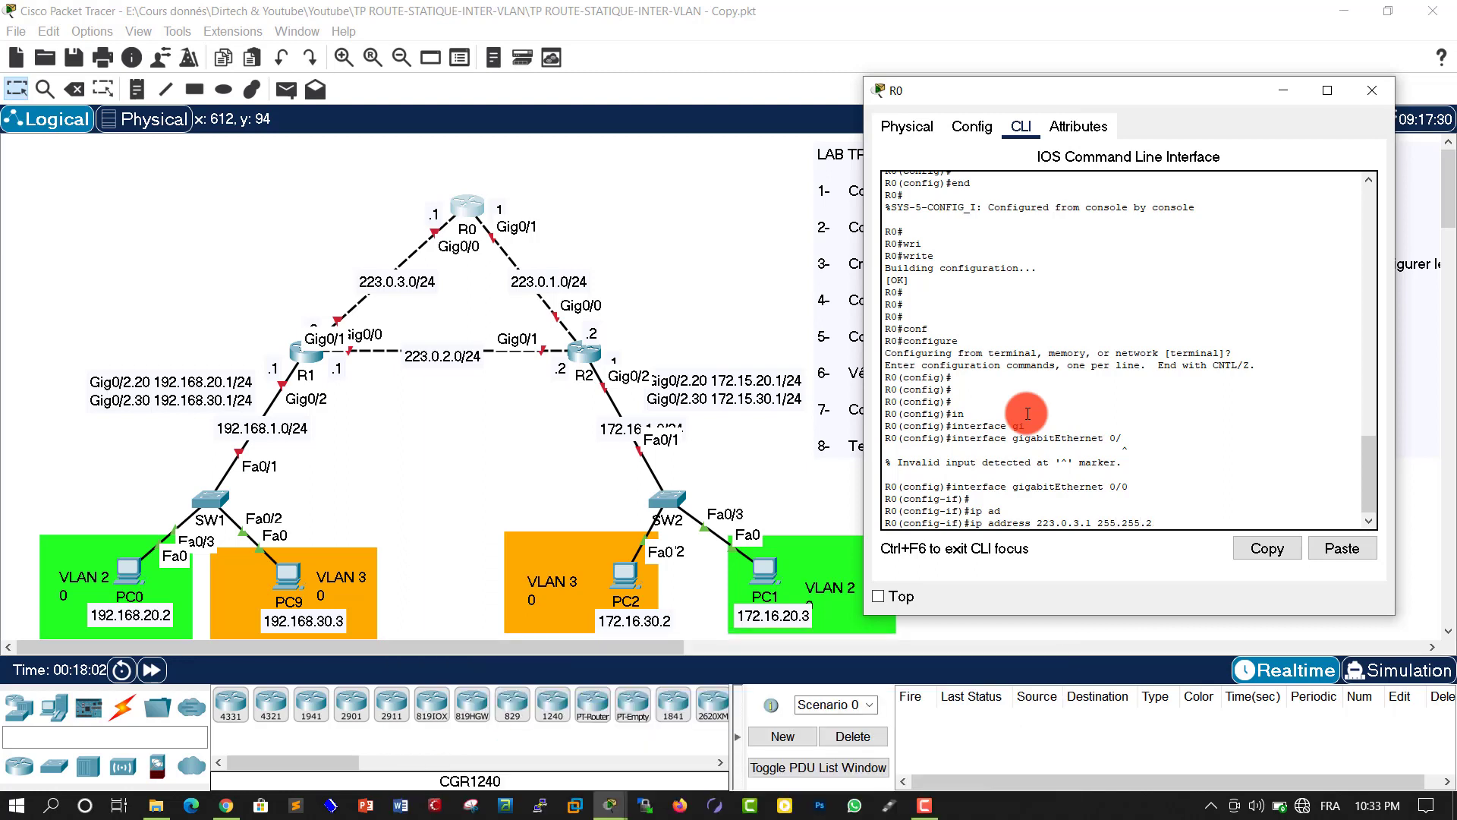
{"action": "type", "text": "55.0"}
{"action": "key", "text": "Return"}
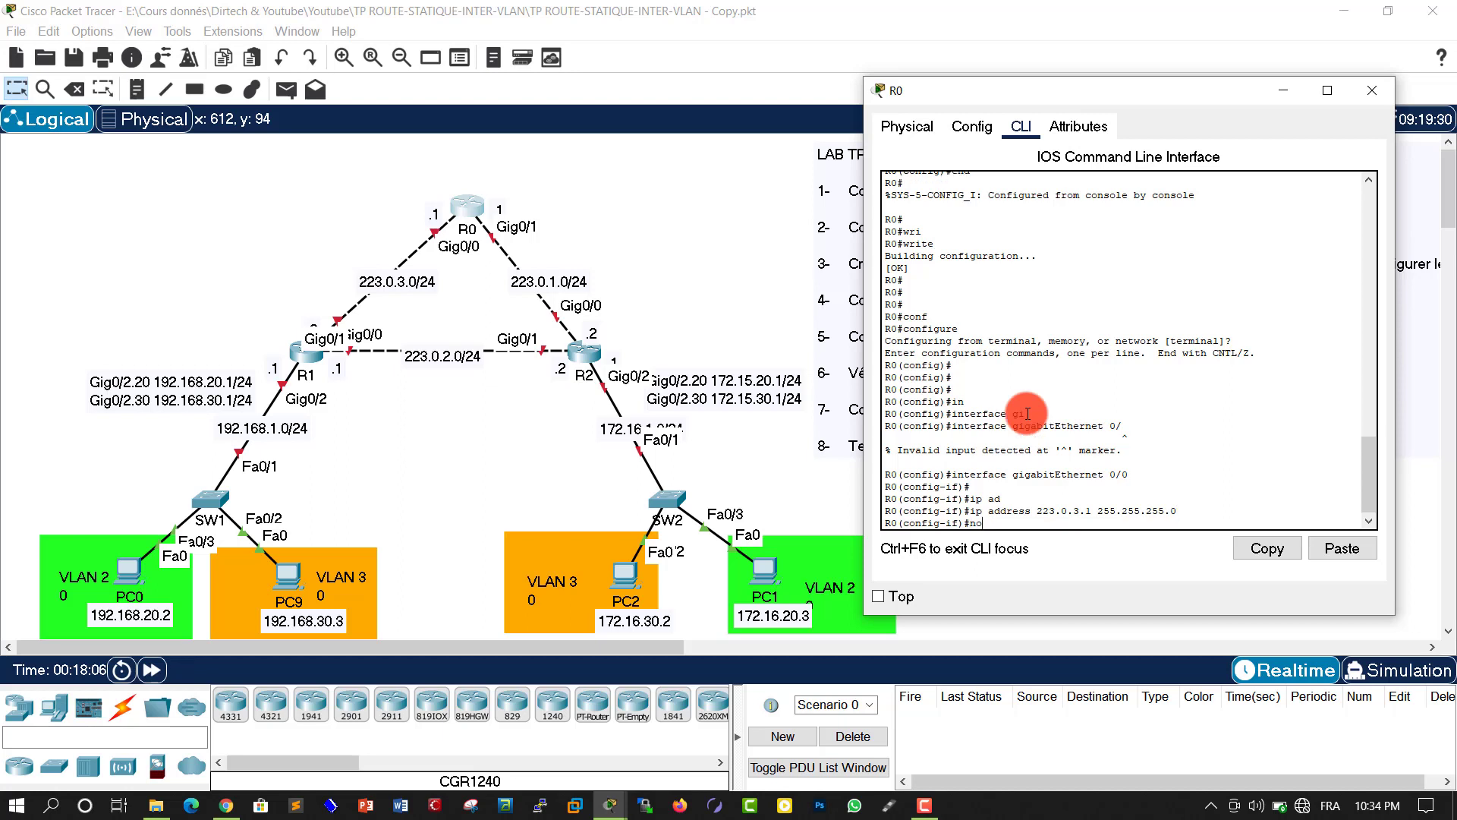
Enable R0's gigabitEthernet 0/0 with no shutdown and exit to global configuration mode
{"action": "type", "text": "no shu"}
{"action": "key", "text": "Tab"}
{"action": "key", "text": "Return"}
{"action": "key", "text": "Return"}
{"action": "key", "text": "Return"}
{"action": "key", "text": "Return"}
{"action": "type", "text": "e"}
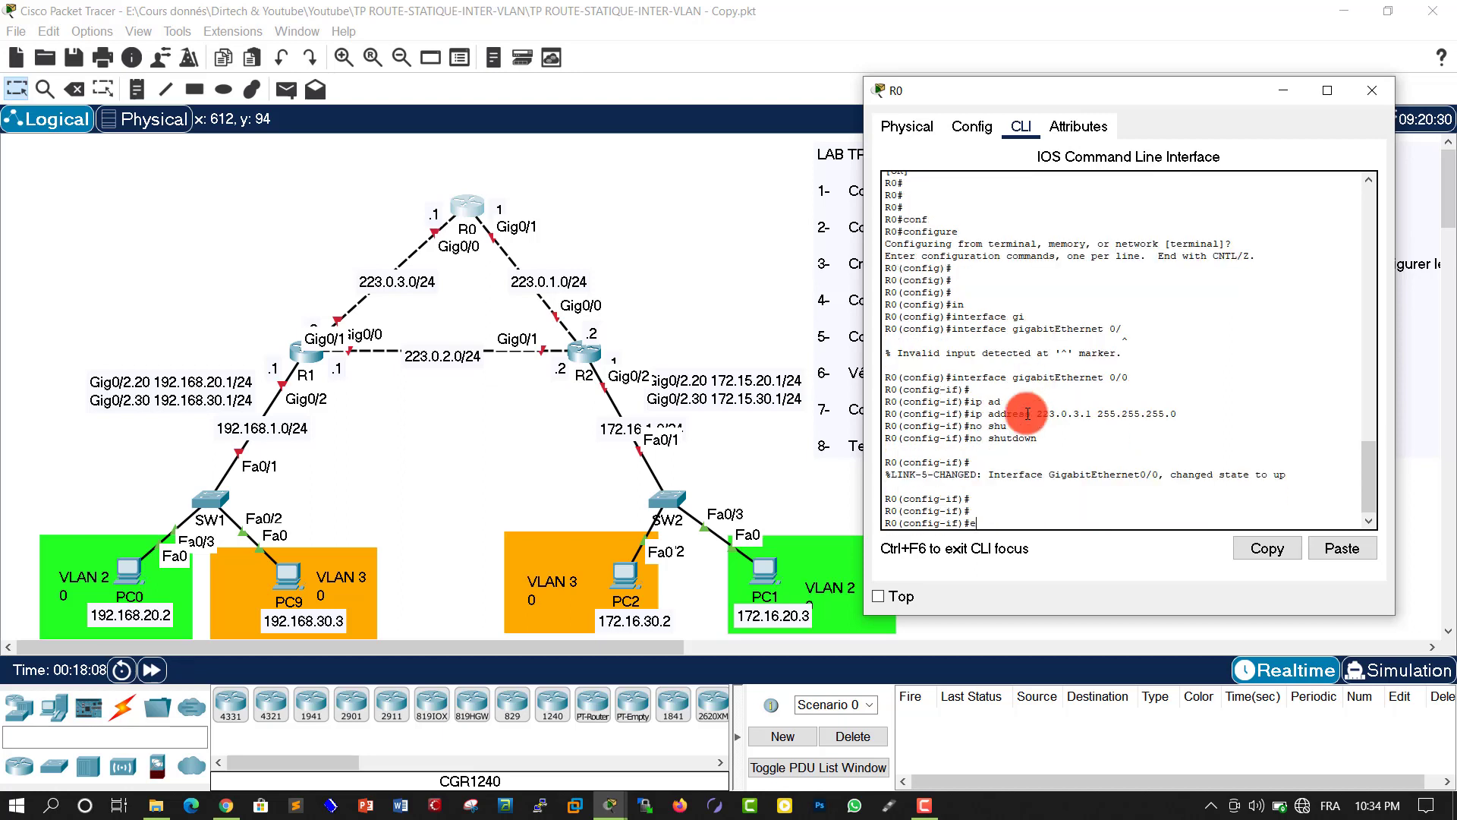
{"action": "type", "text": "xi"}
{"action": "key", "text": "Tab"}
{"action": "key", "text": "Return"}
{"action": "key", "text": "Return"}
{"action": "key", "text": "Return"}
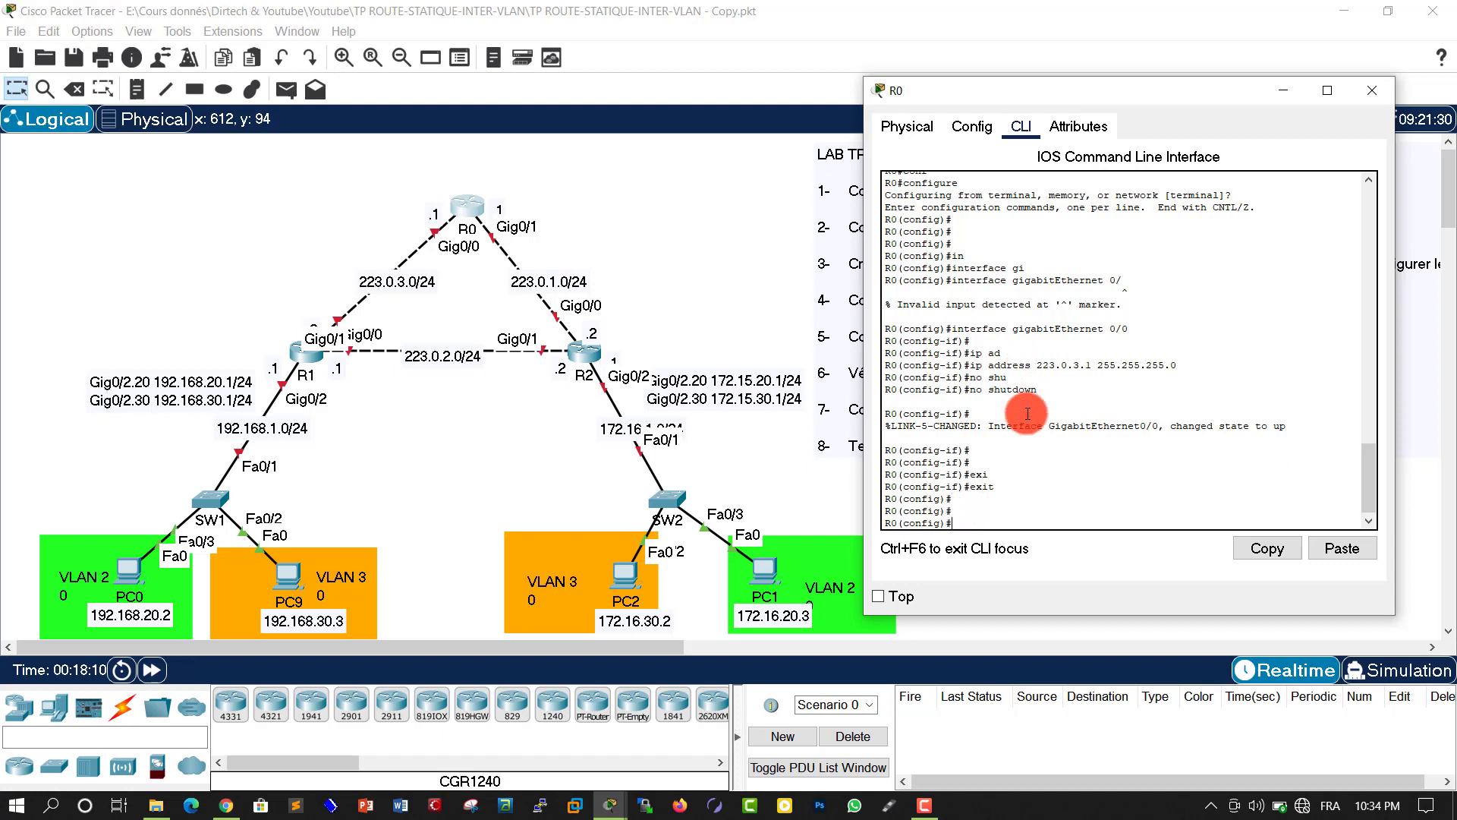
Enter configuration of R0's interface gigabitEthernet 0/1
{"action": "type", "text": "in"}
{"action": "key", "text": "Tab"}
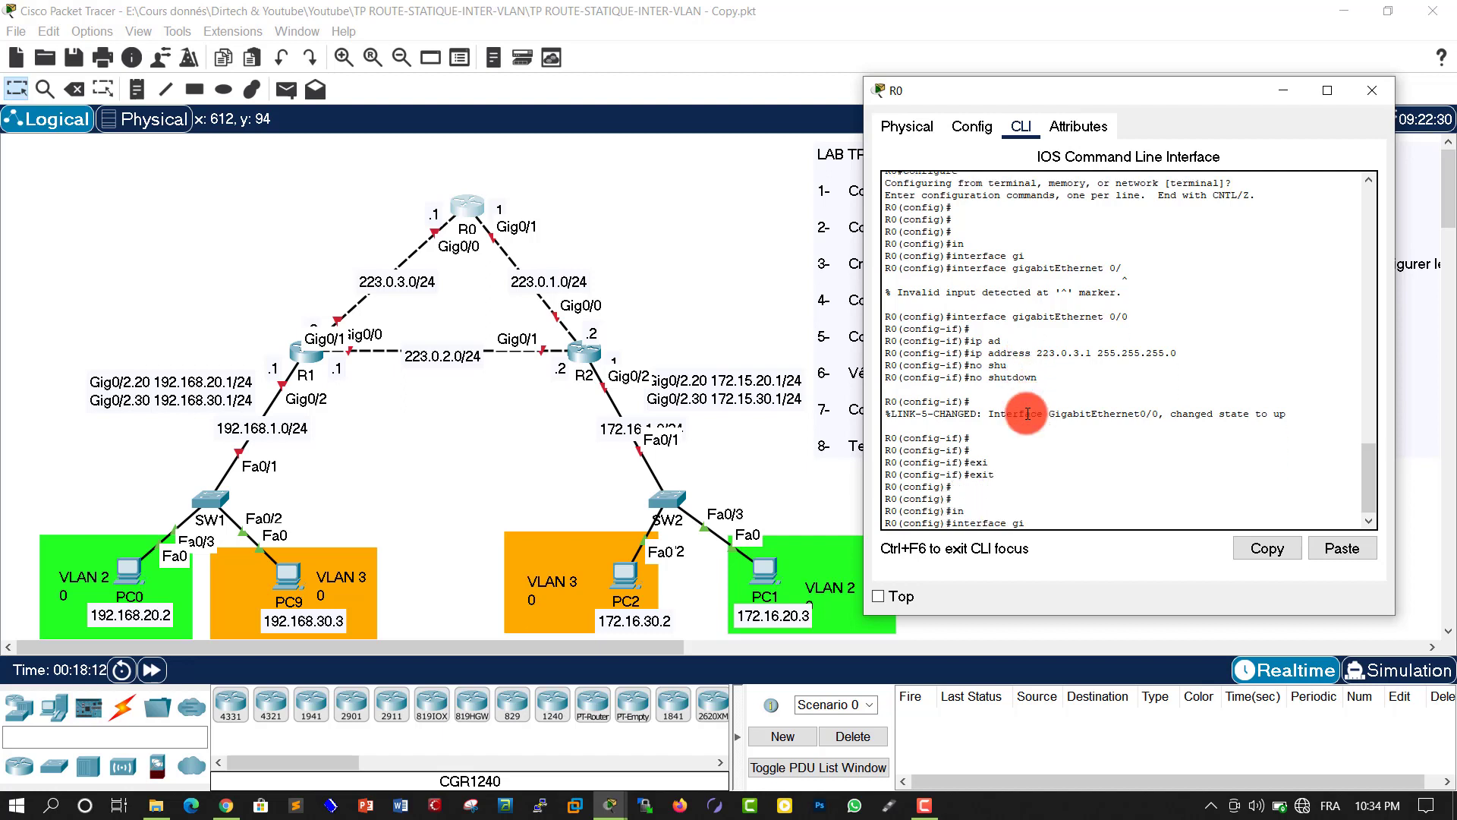
{"action": "type", "text": "gi"}
{"action": "key", "text": "Tab"}
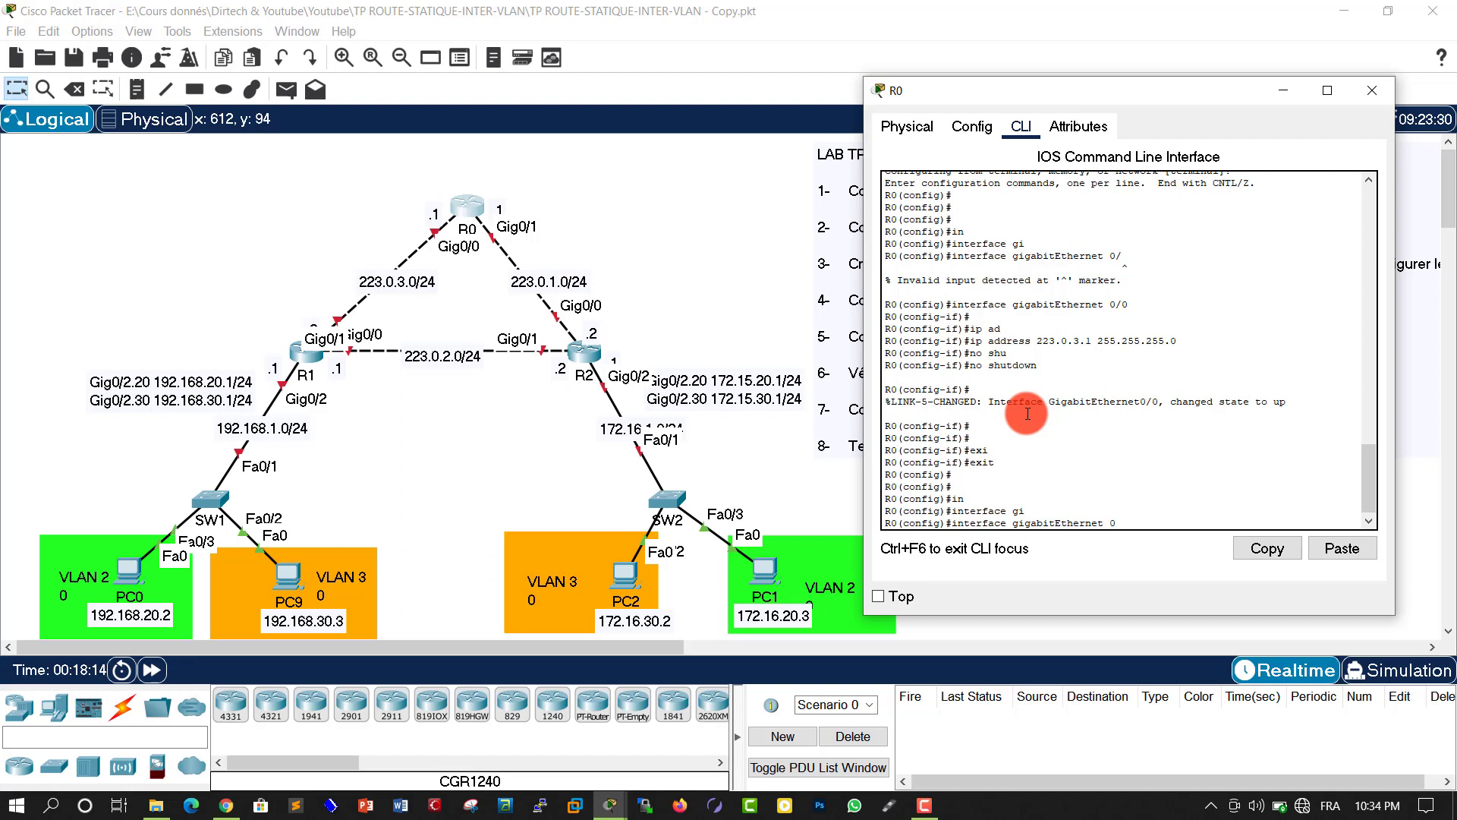
{"action": "type", "text": "0/1"}
{"action": "key", "text": "Return"}
{"action": "key", "text": "Return"}
{"action": "key", "text": "Return"}
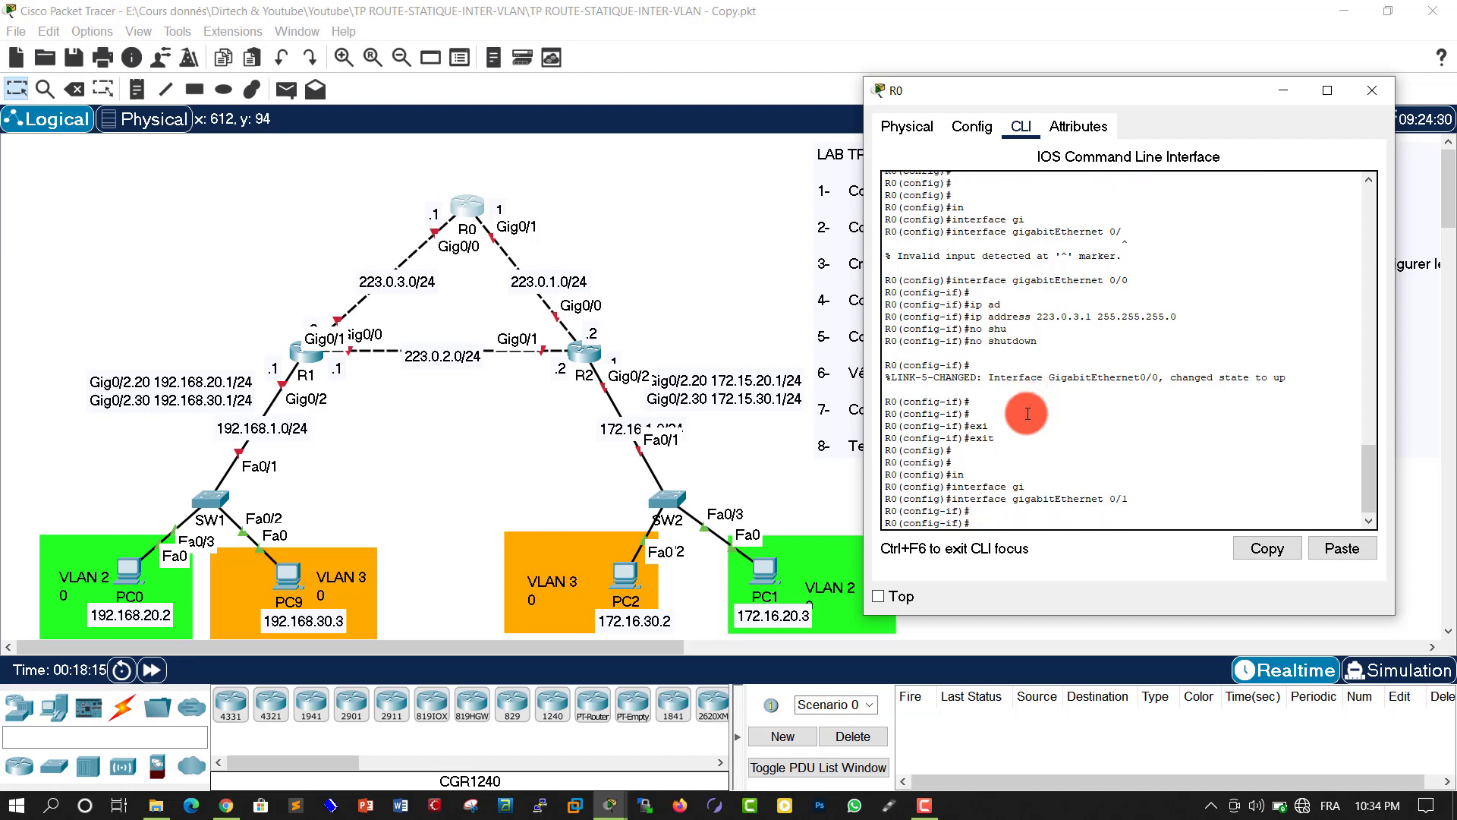
Assign IP address 223.0.1.1 with mask 255.255.255.0 to R0's gigabitEthernet 0/1 interface
{"action": "type", "text": "ip "}
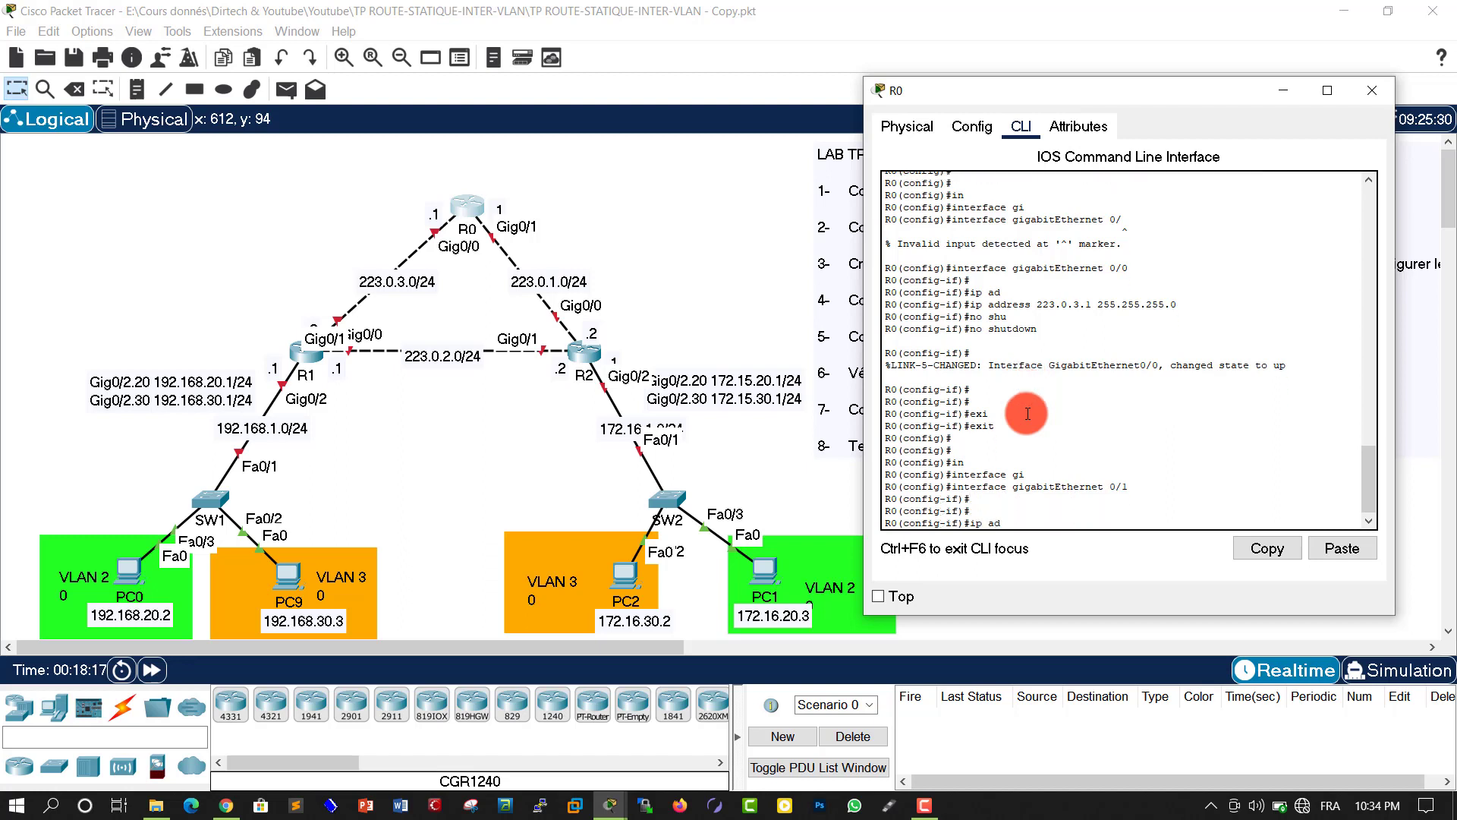
{"action": "type", "text": "ad"}
{"action": "key", "text": "Tab"}
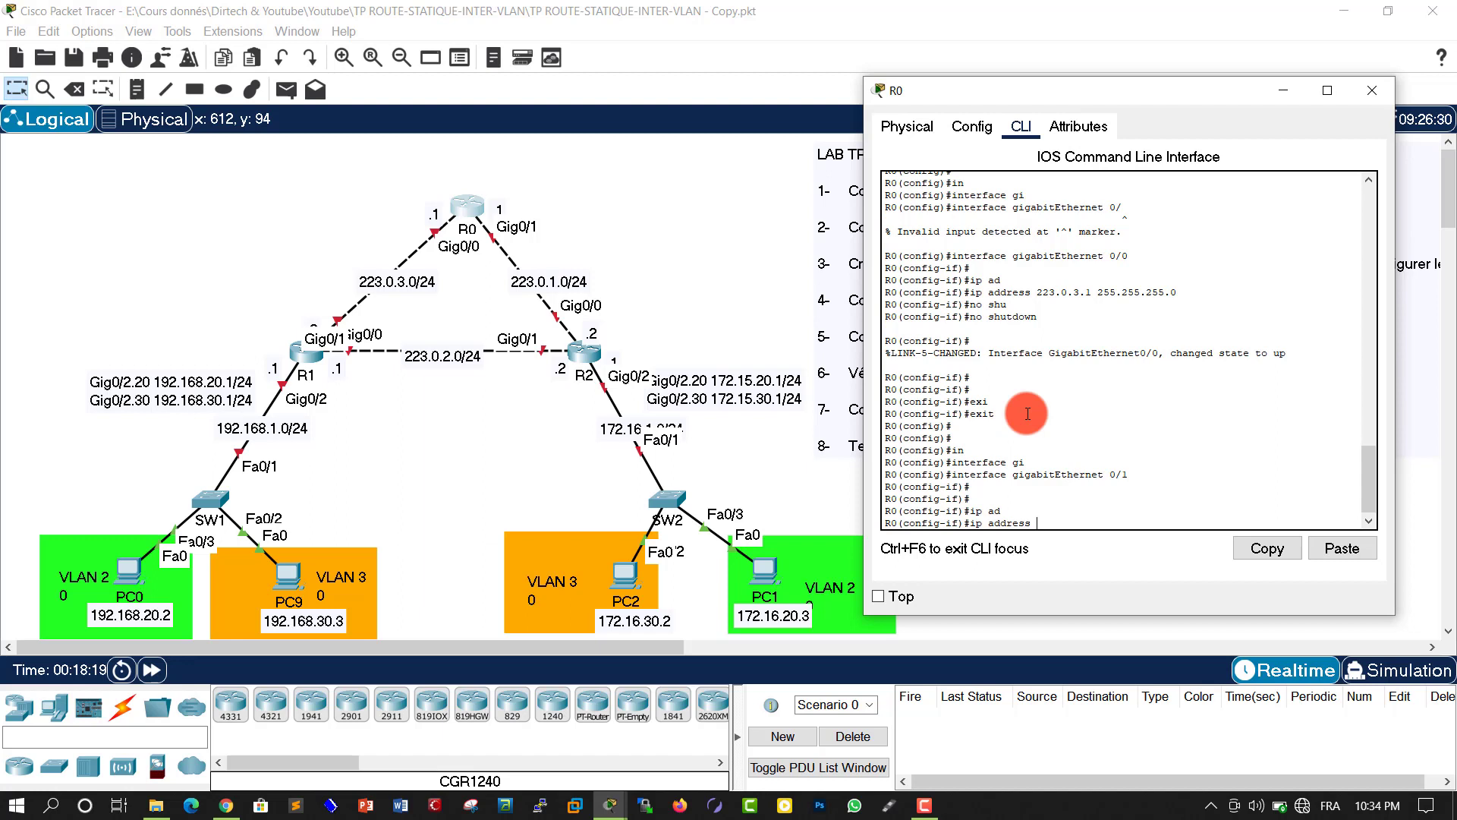
{"action": "type", "text": "223.0.1.1 255.255.255.0"}
{"action": "key", "text": "Return"}
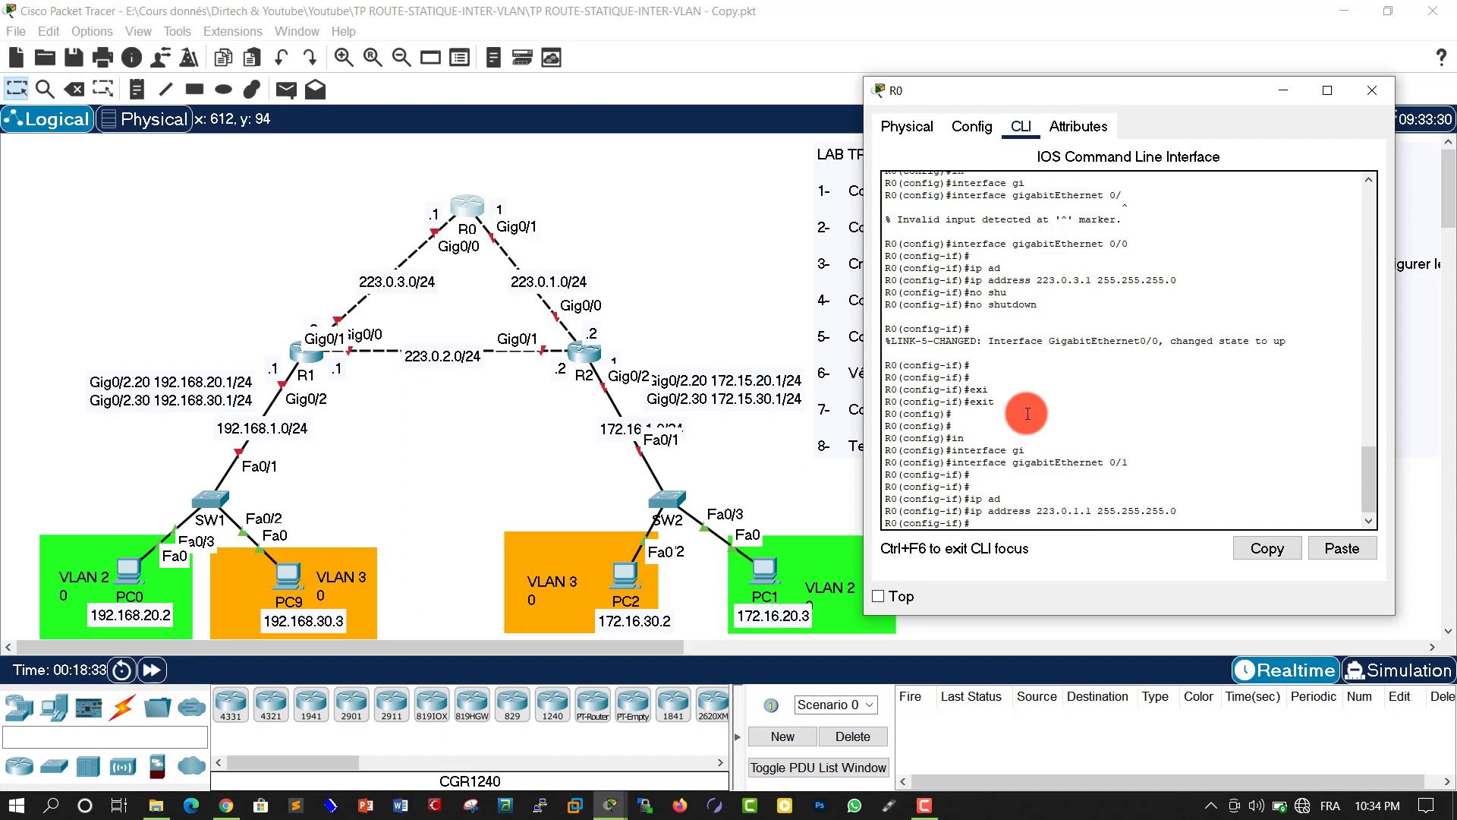
Enable R0's gigabitEthernet 0/1 interface with no shutdown
{"action": "type", "text": "no sh"}
{"action": "key", "text": "Tab"}
{"action": "key", "text": "Return"}
{"action": "key", "text": "Return"}
{"action": "key", "text": "Return"}
{"action": "key", "text": "Return"}
{"action": "key", "text": "Return"}
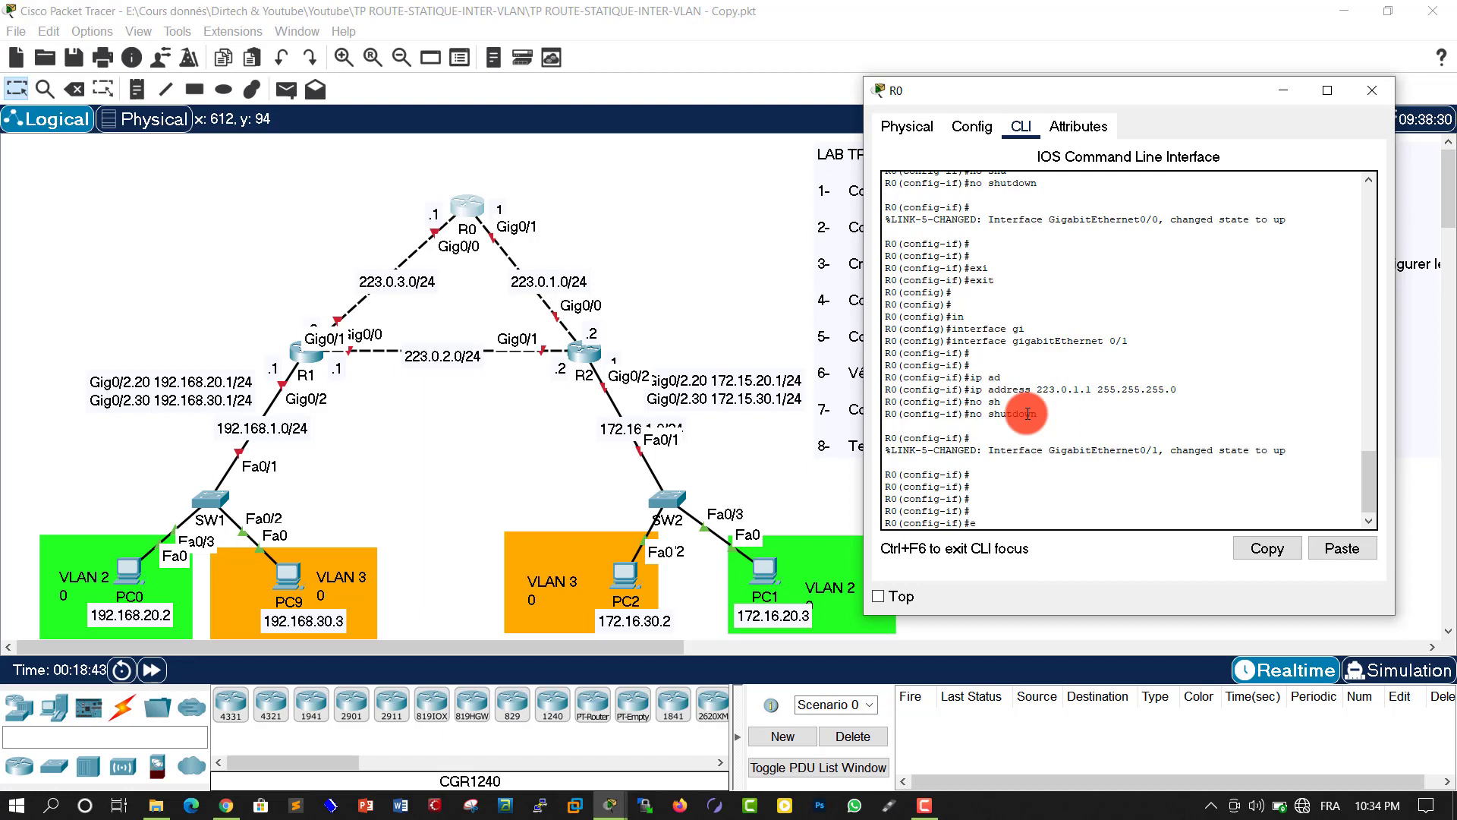
Leave R0's configuration modes and return to privileged EXEC mode with end
{"action": "type", "text": "en"}
{"action": "key", "text": "Tab"}
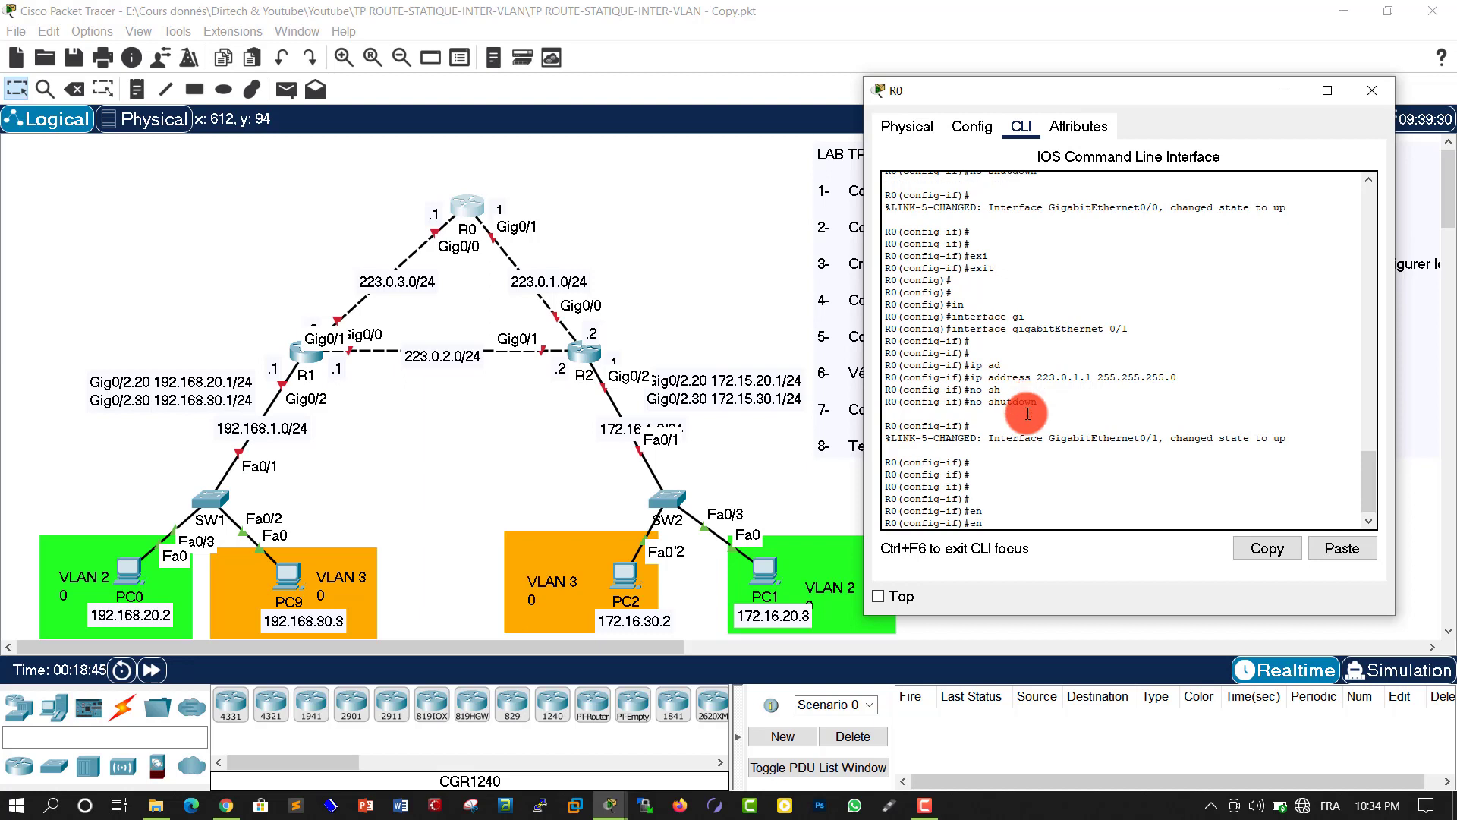
{"action": "key", "text": "Return"}
{"action": "key", "text": "Return"}
{"action": "type", "text": "end"}
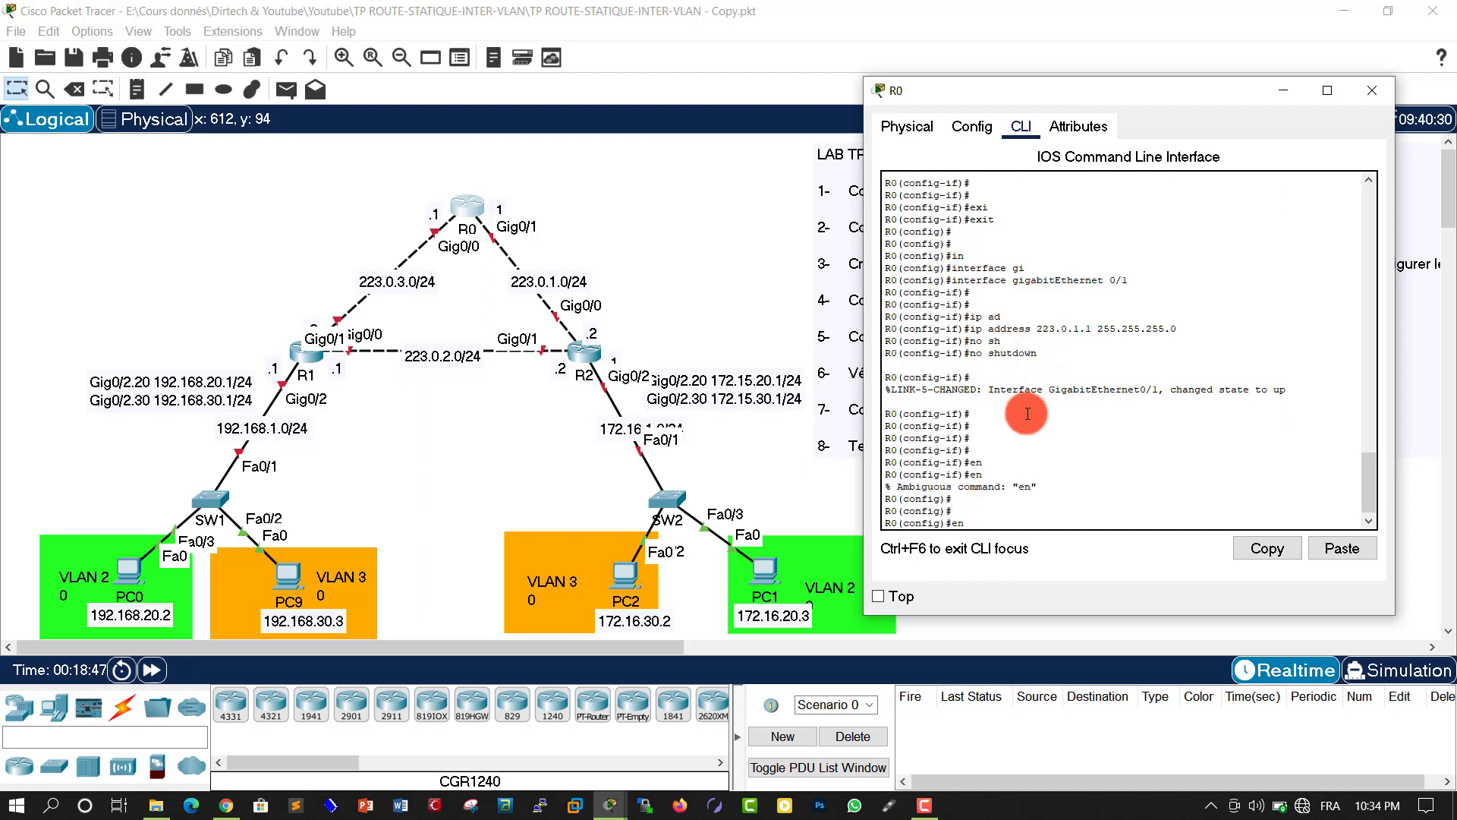
{"action": "key", "text": "Return"}
{"action": "key", "text": "Return"}
{"action": "key", "text": "Return"}
Save R0's configuration with write and close its device window
{"action": "type", "text": "wri"}
{"action": "key", "text": "Tab"}
{"action": "key", "text": "Return"}
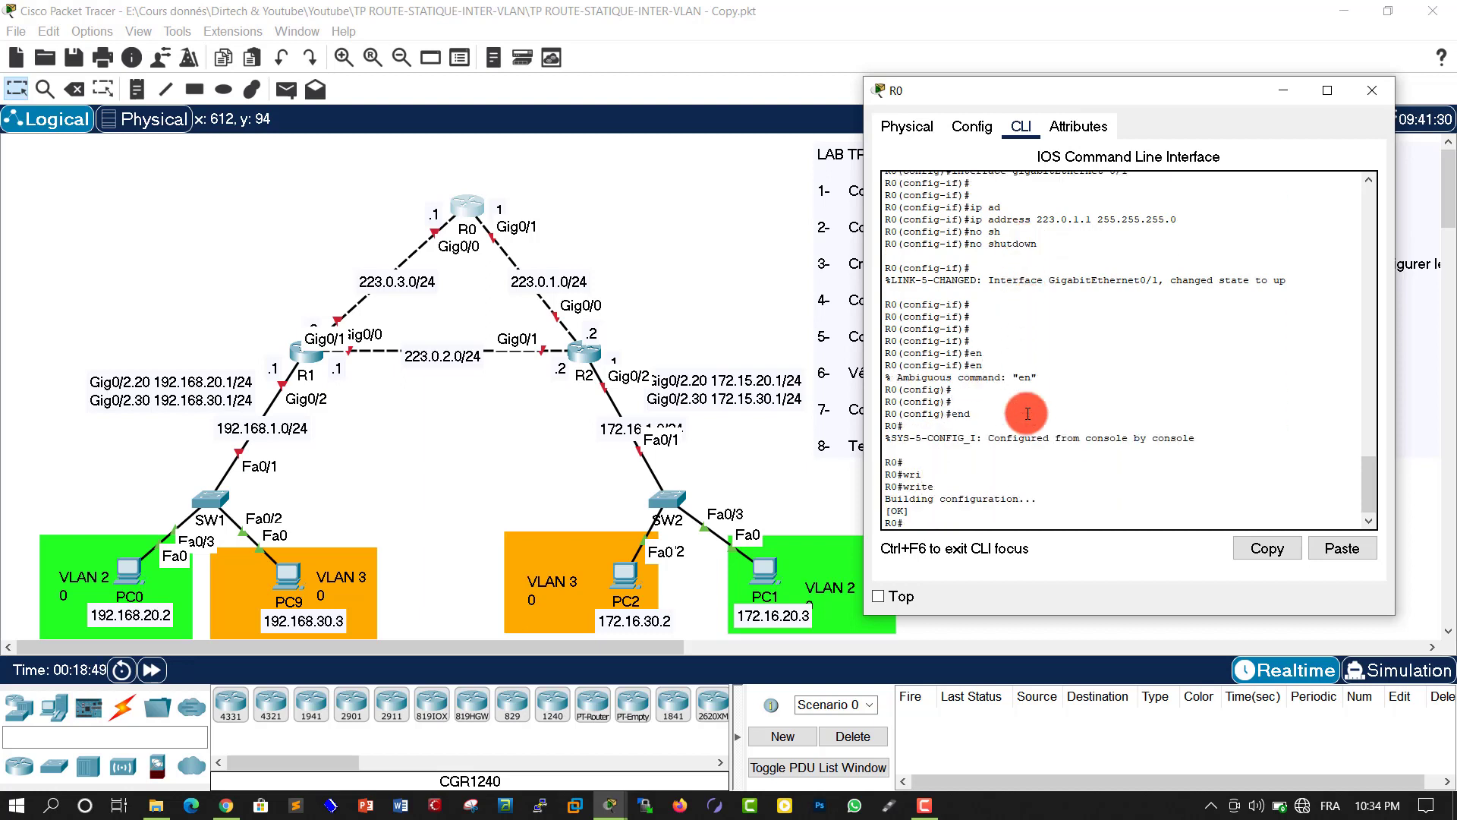
{"action": "key", "text": "Return"}
{"action": "key", "text": "Return"}
{"action": "key", "text": "Return"}
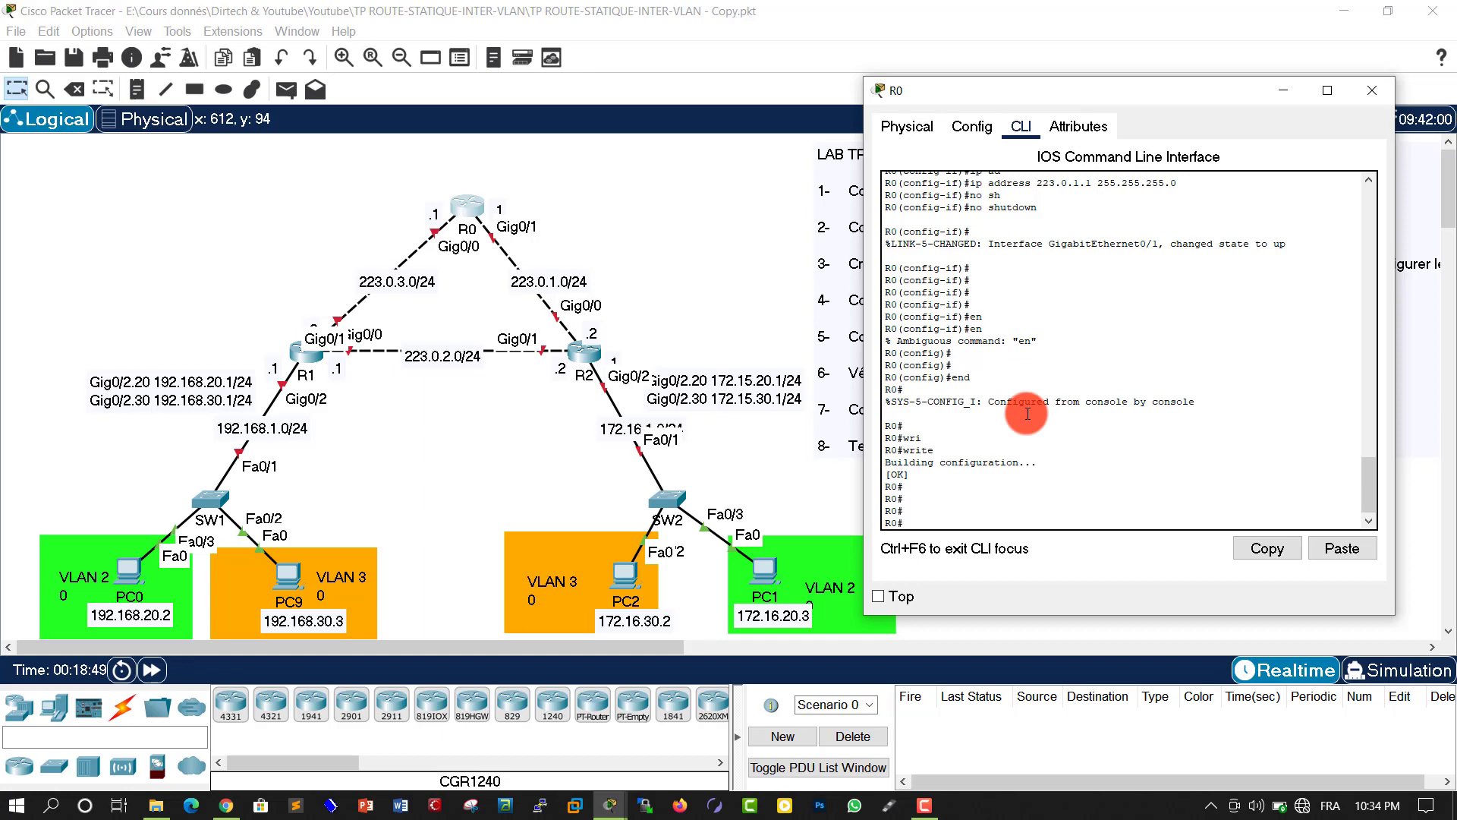
{"action": "left_click", "coordinate": [1371, 91]}
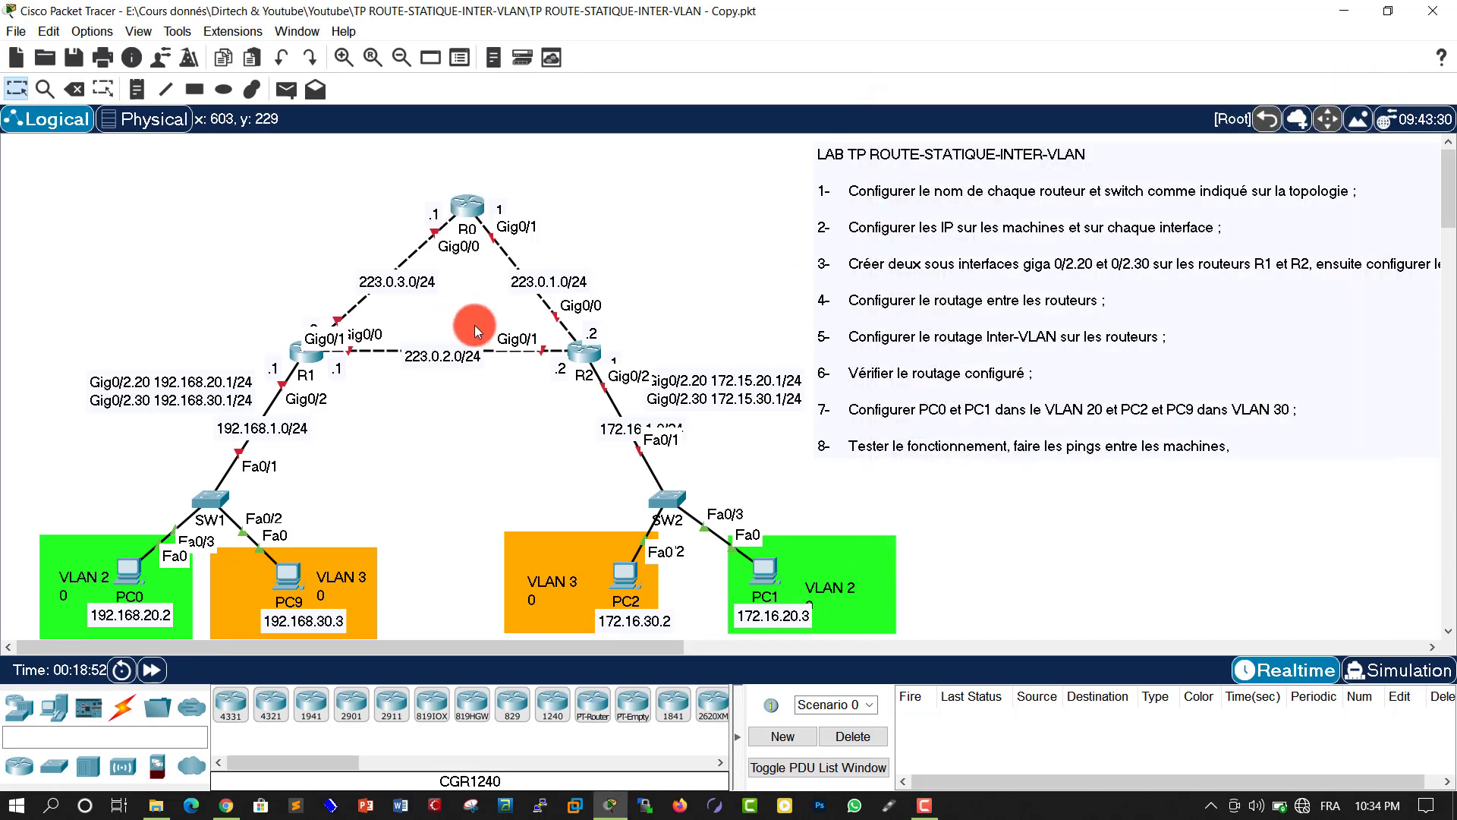
Open R1's command line and enter global configuration mode with configure terminal
{"action": "left_click", "coordinate": [301, 358]}
{"action": "left_click_drag", "start_coordinate": [599, 129], "coordinate": [941, 85]}
{"action": "left_click", "coordinate": [992, 409]}
{"action": "key", "text": "Return"}
{"action": "key", "text": "Return"}
{"action": "key", "text": "Return"}
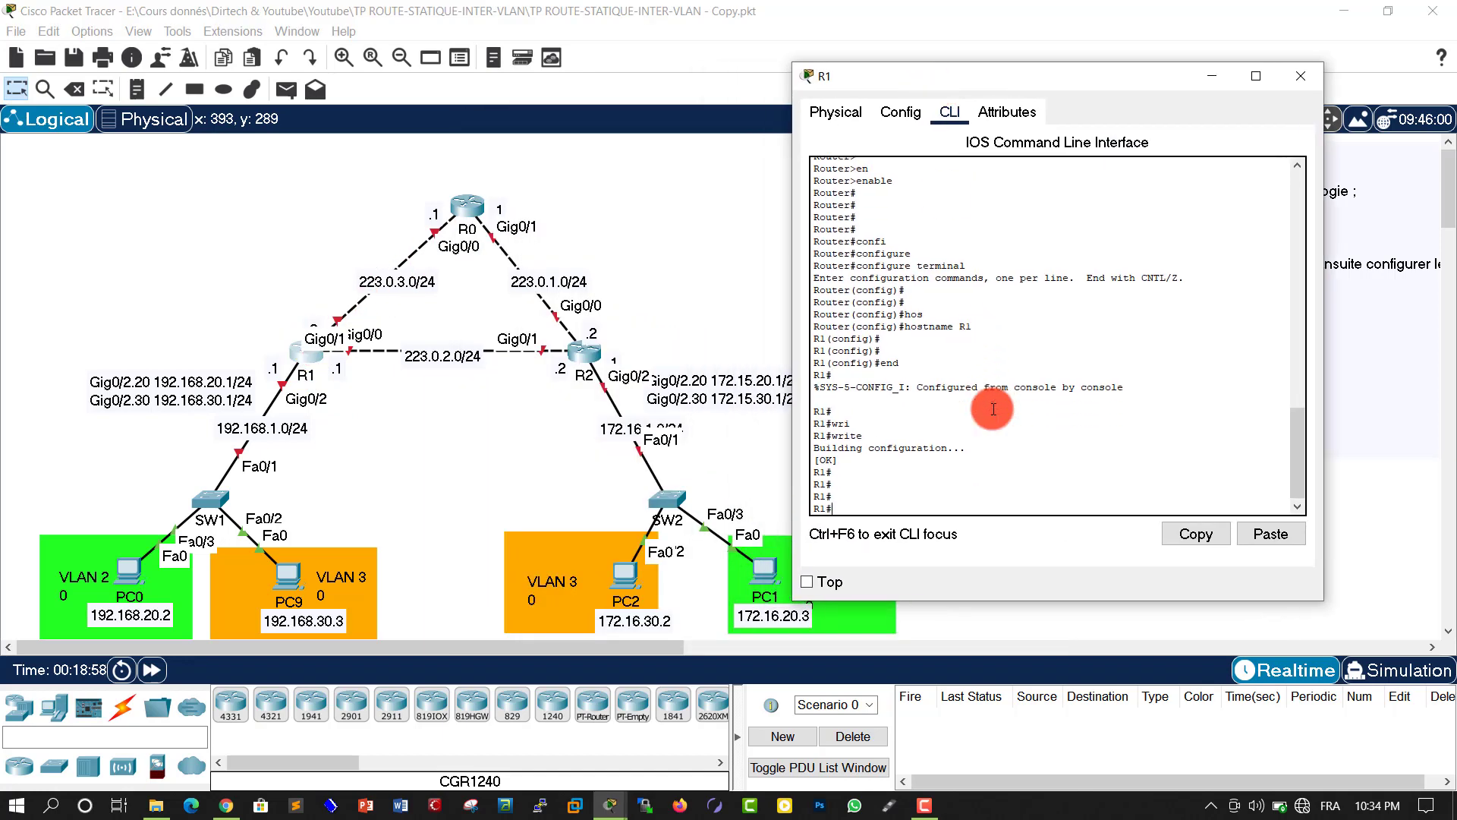
{"action": "type", "text": "conf"}
{"action": "key", "text": "Tab"}
{"action": "type", "text": "t"}
{"action": "key", "text": "Tab"}
{"action": "key", "text": "Return"}
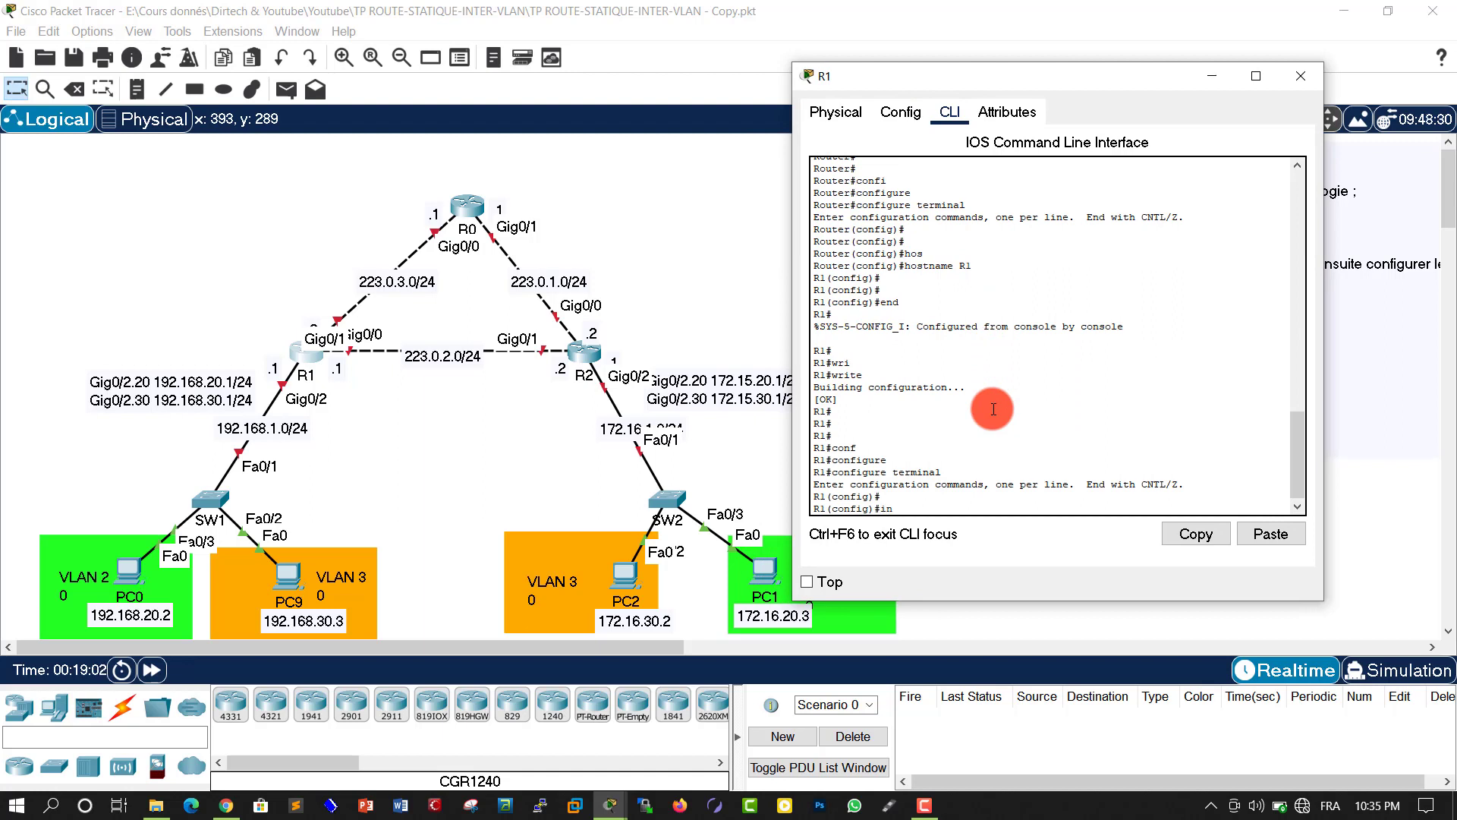
Enter configuration of R1's interface gigabitEthernet 0/0
{"action": "type", "text": "in"}
{"action": "key", "text": "Tab"}
{"action": "type", "text": "gi"}
{"action": "key", "text": "Tab"}
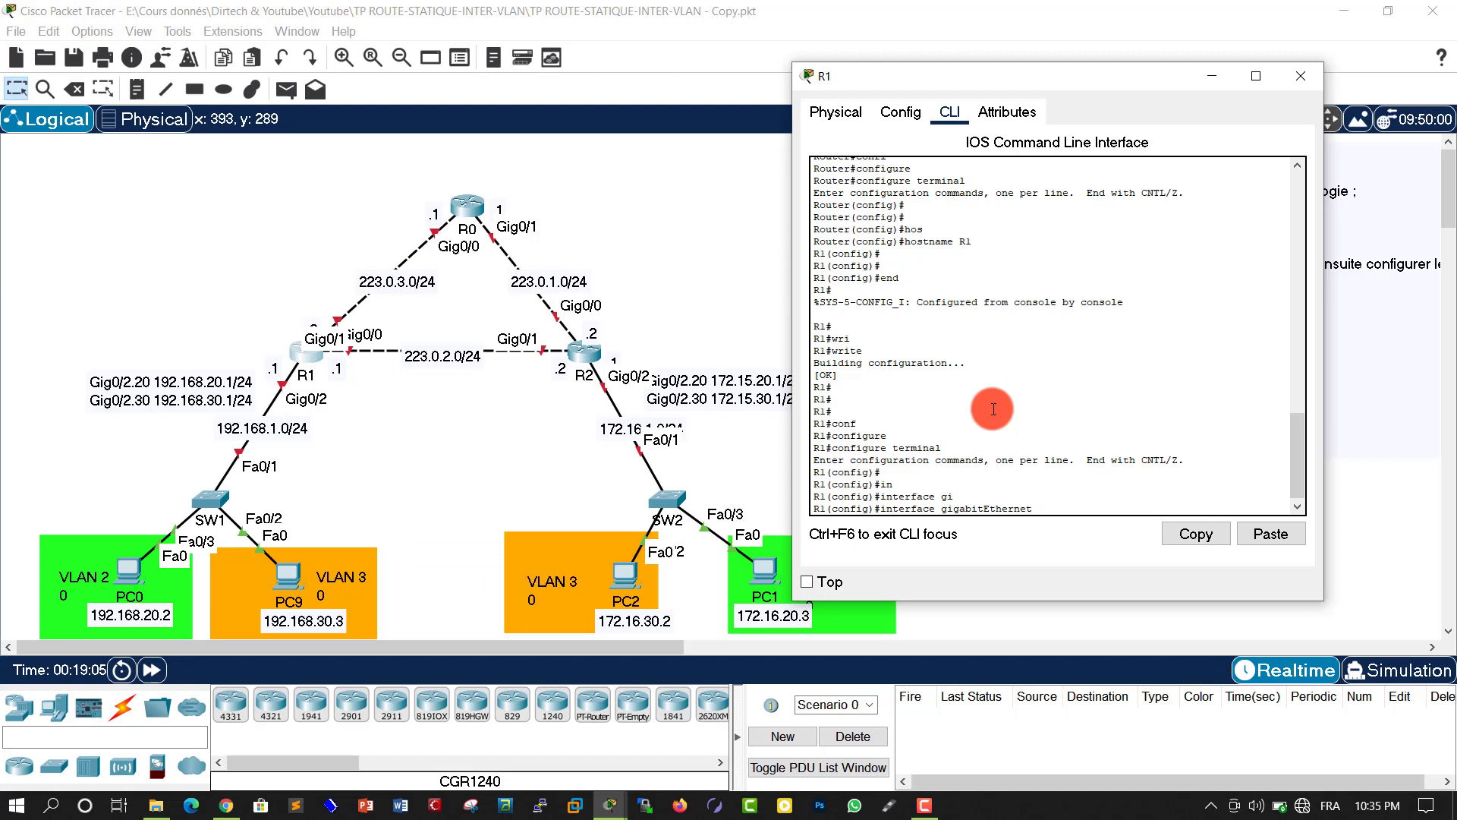
{"action": "type", "text": "0/"}
{"action": "key", "text": "Return"}
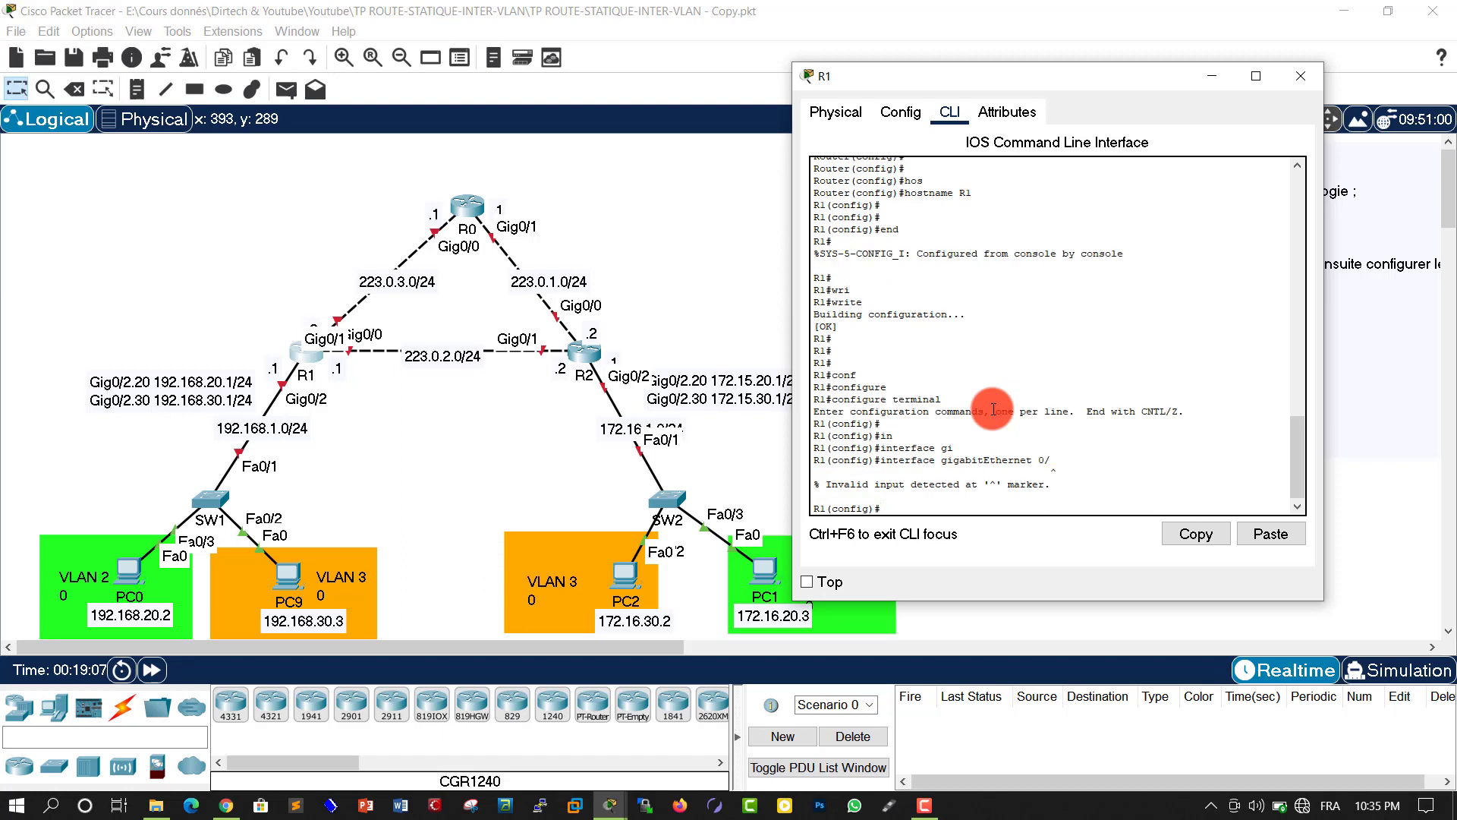
{"action": "key", "text": "Up"}
{"action": "type", "text": "0"}
{"action": "key", "text": "Return"}
{"action": "key", "text": "Return"}
Assign IP address 223.0.3.2 with mask 255.255.255.0 to R1's gigabitEthernet 0/0 interface
{"action": "type", "text": "ip ad"}
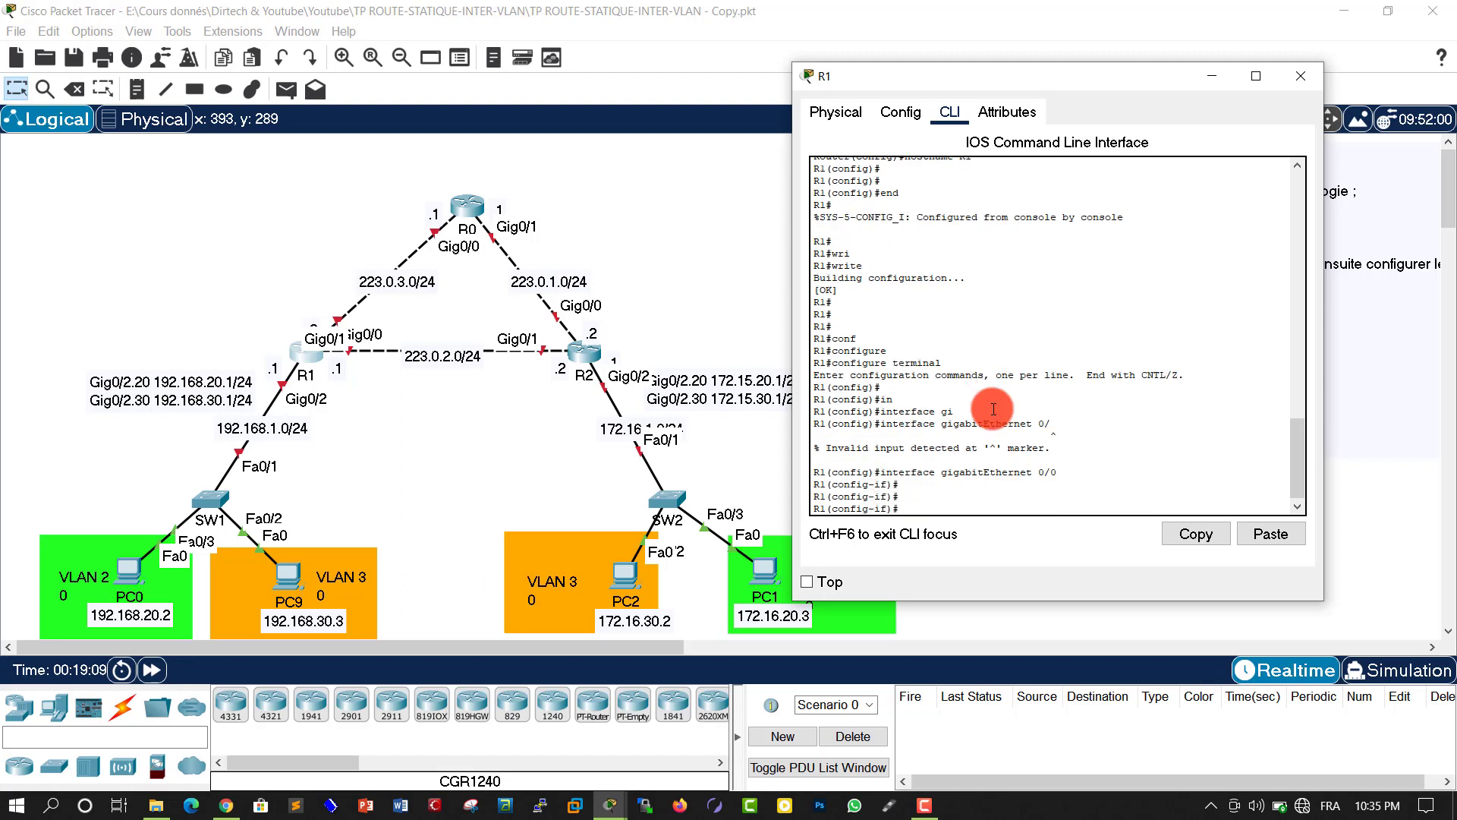
{"action": "key", "text": "Tab"}
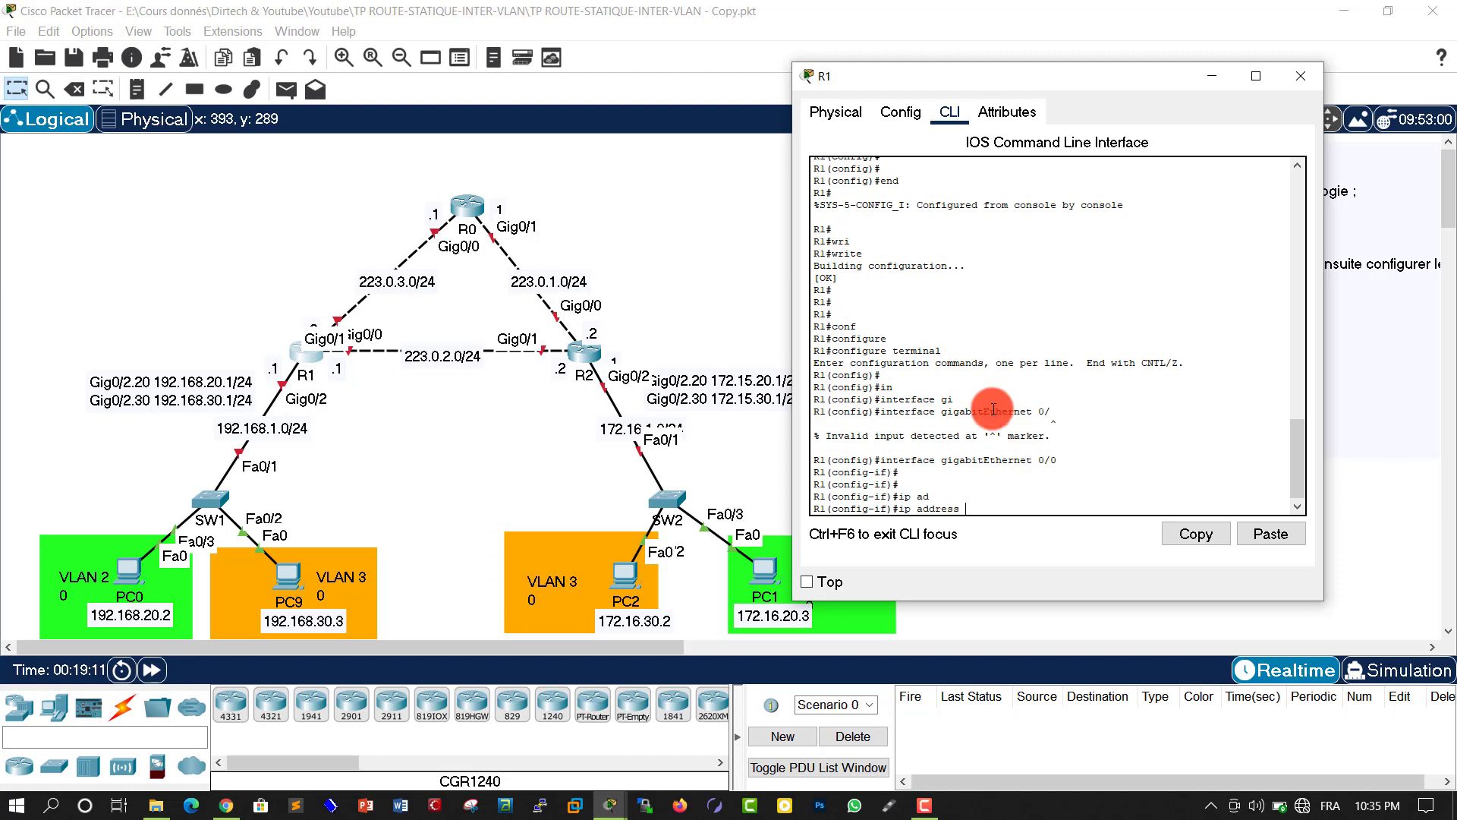
{"action": "type", "text": "223.0.3."}
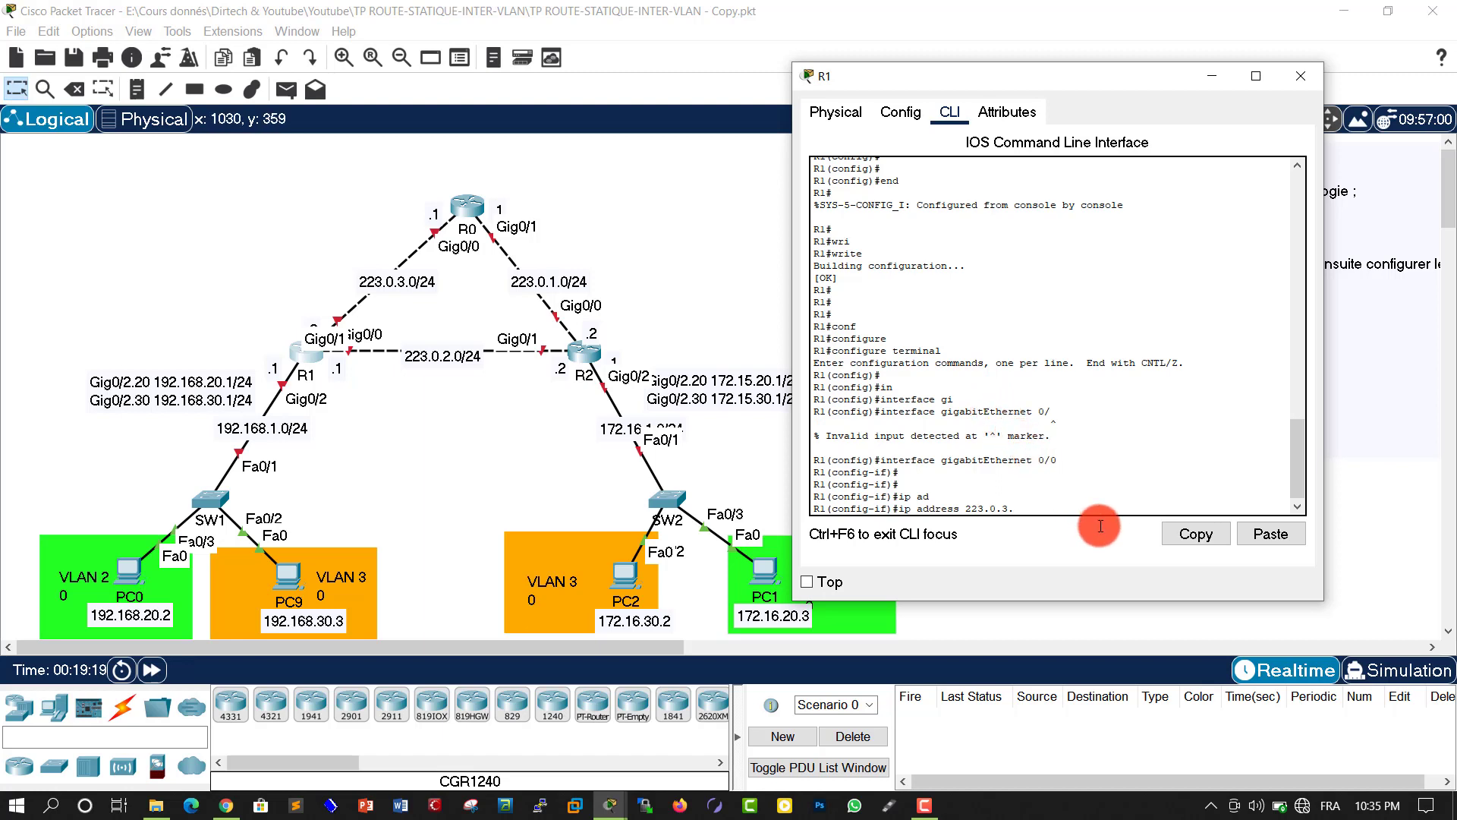
{"action": "type", "text": "2 255.255.255.0"}
{"action": "key", "text": "Return"}
Enable R1's gigabitEthernet 0/0 with no shutdown and exit to global configuration mode
{"action": "type", "text": "no s"}
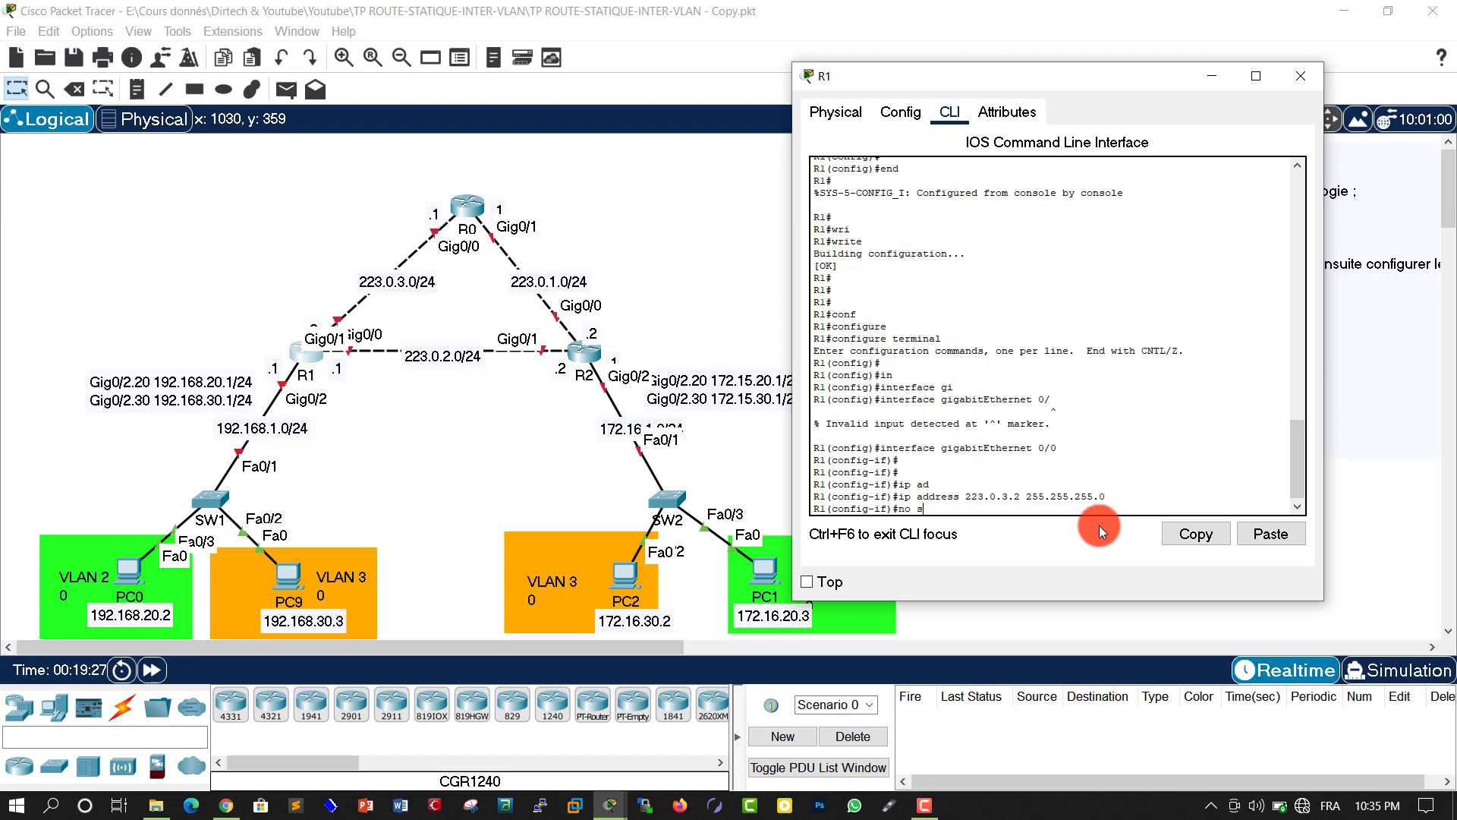
{"action": "type", "text": "hu"}
{"action": "key", "text": "Tab"}
{"action": "key", "text": "Return"}
{"action": "key", "text": "Return"}
{"action": "key", "text": "Return"}
{"action": "key", "text": "Return"}
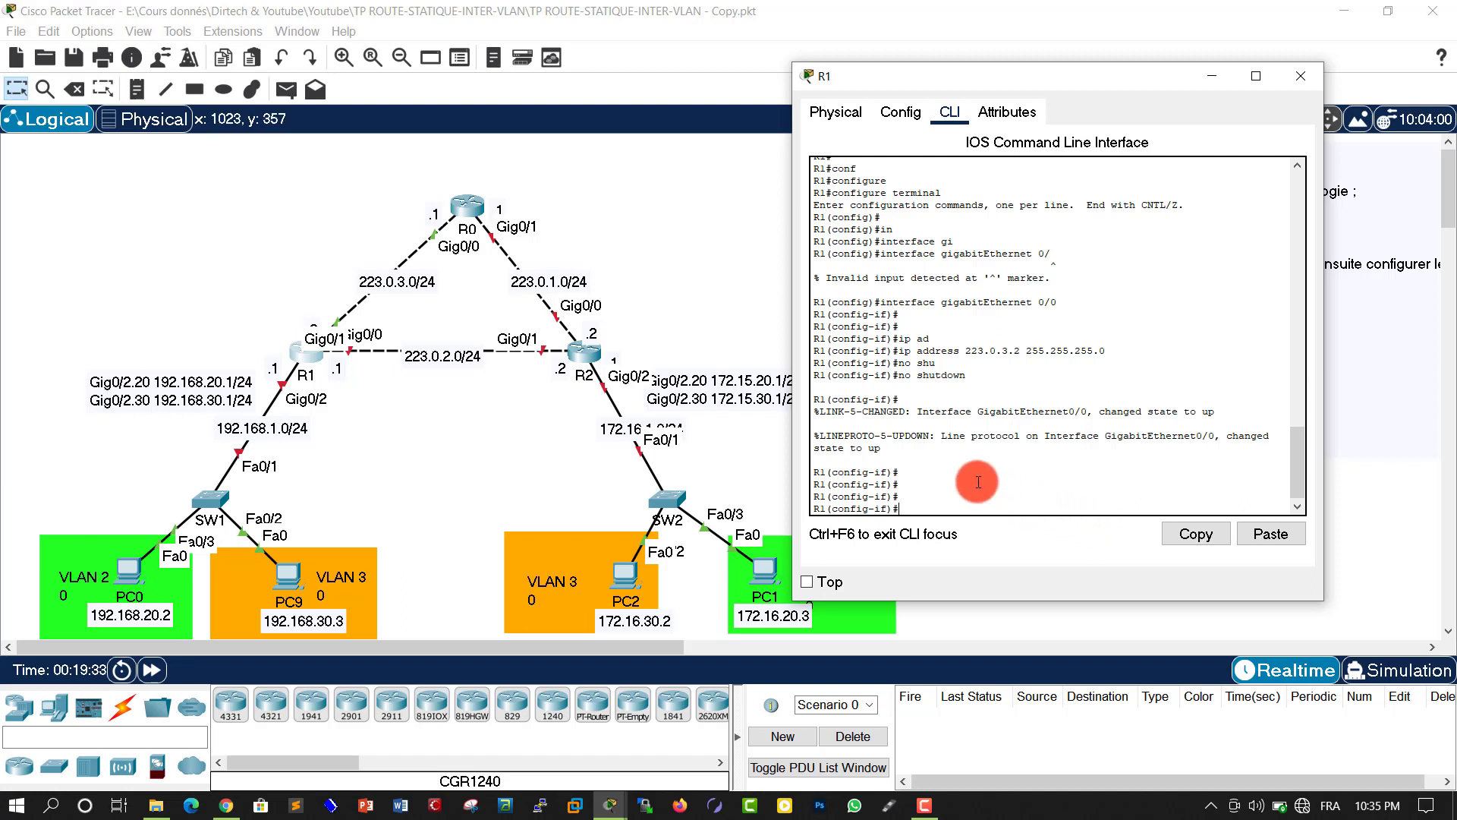
{"action": "type", "text": "exi"}
{"action": "key", "text": "Tab"}
{"action": "key", "text": "Return"}
{"action": "key", "text": "Return"}
{"action": "key", "text": "Return"}
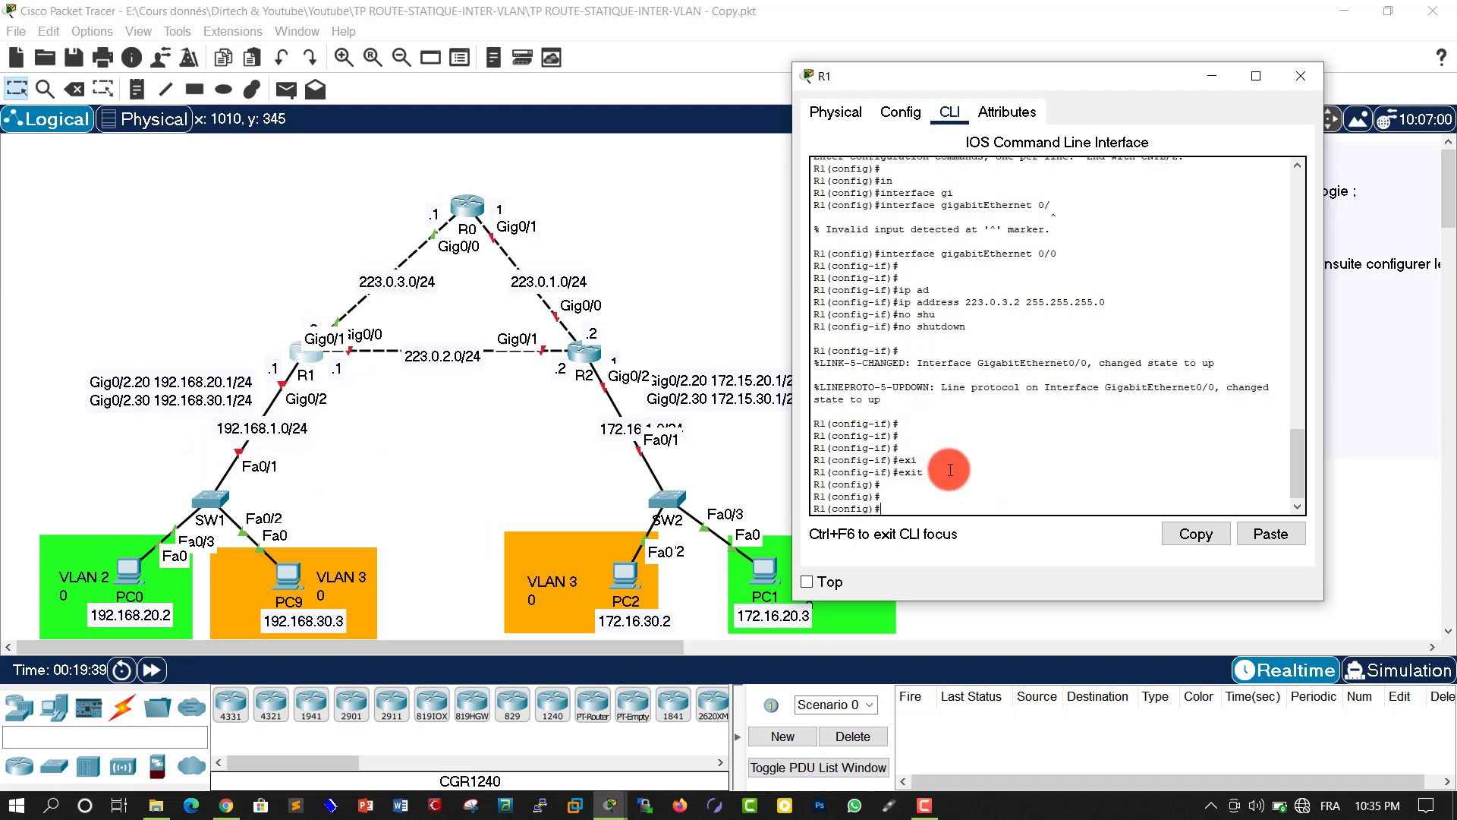
Enter configuration of R1's interface gigabitEthernet 0/2
{"action": "type", "text": "in"}
{"action": "key", "text": "Tab"}
{"action": "type", "text": "gi"}
{"action": "key", "text": "Tab"}
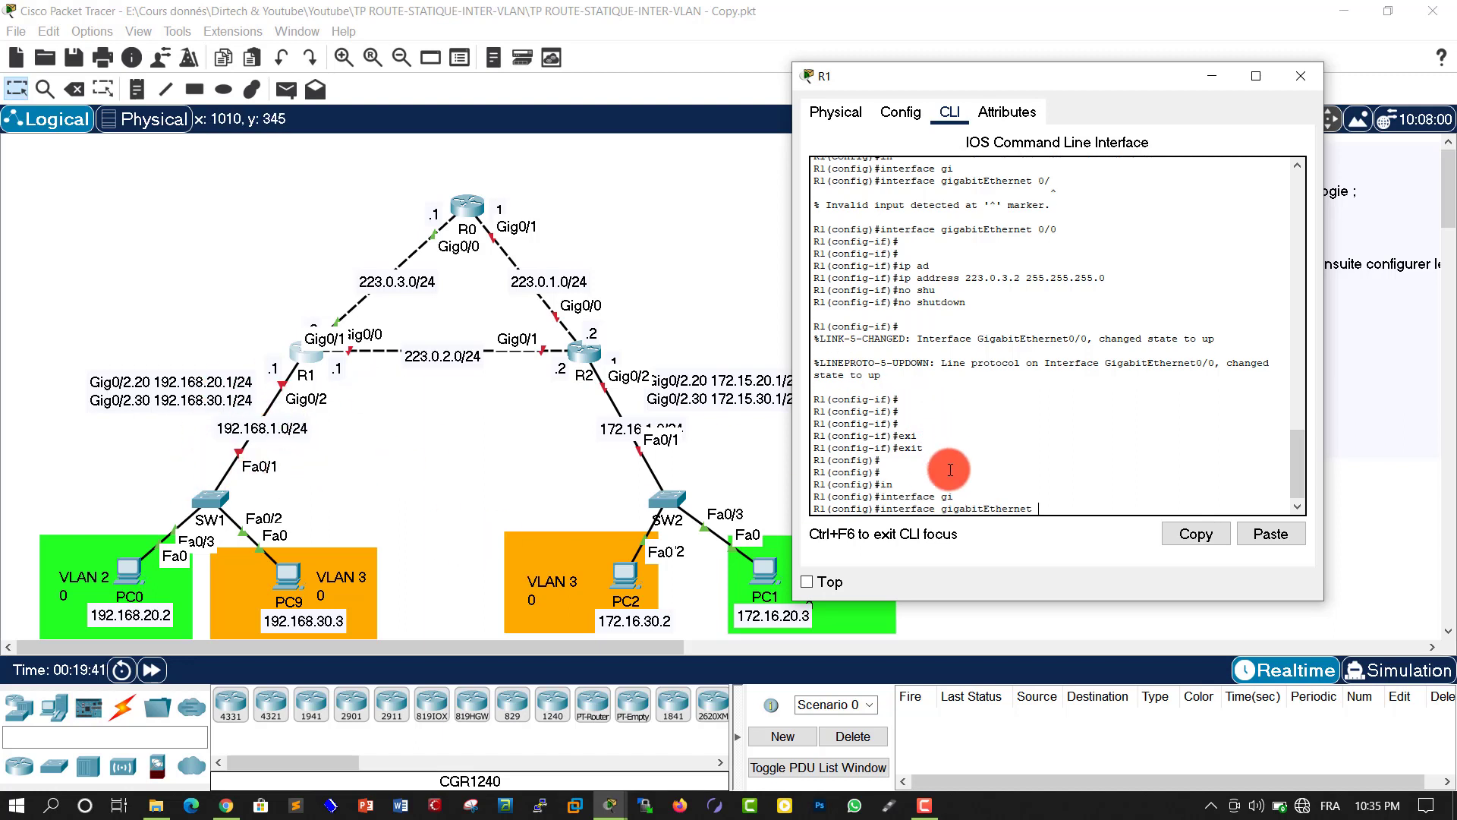
{"action": "type", "text": "0/2"}
{"action": "key", "text": "Return"}
{"action": "key", "text": "Return"}
{"action": "key", "text": "Return"}
Assign IP address 192.168.1.1 with mask 255.255.255.0 to R1's gigabitEthernet 0/2 interface
{"action": "type", "text": "ip ad"}
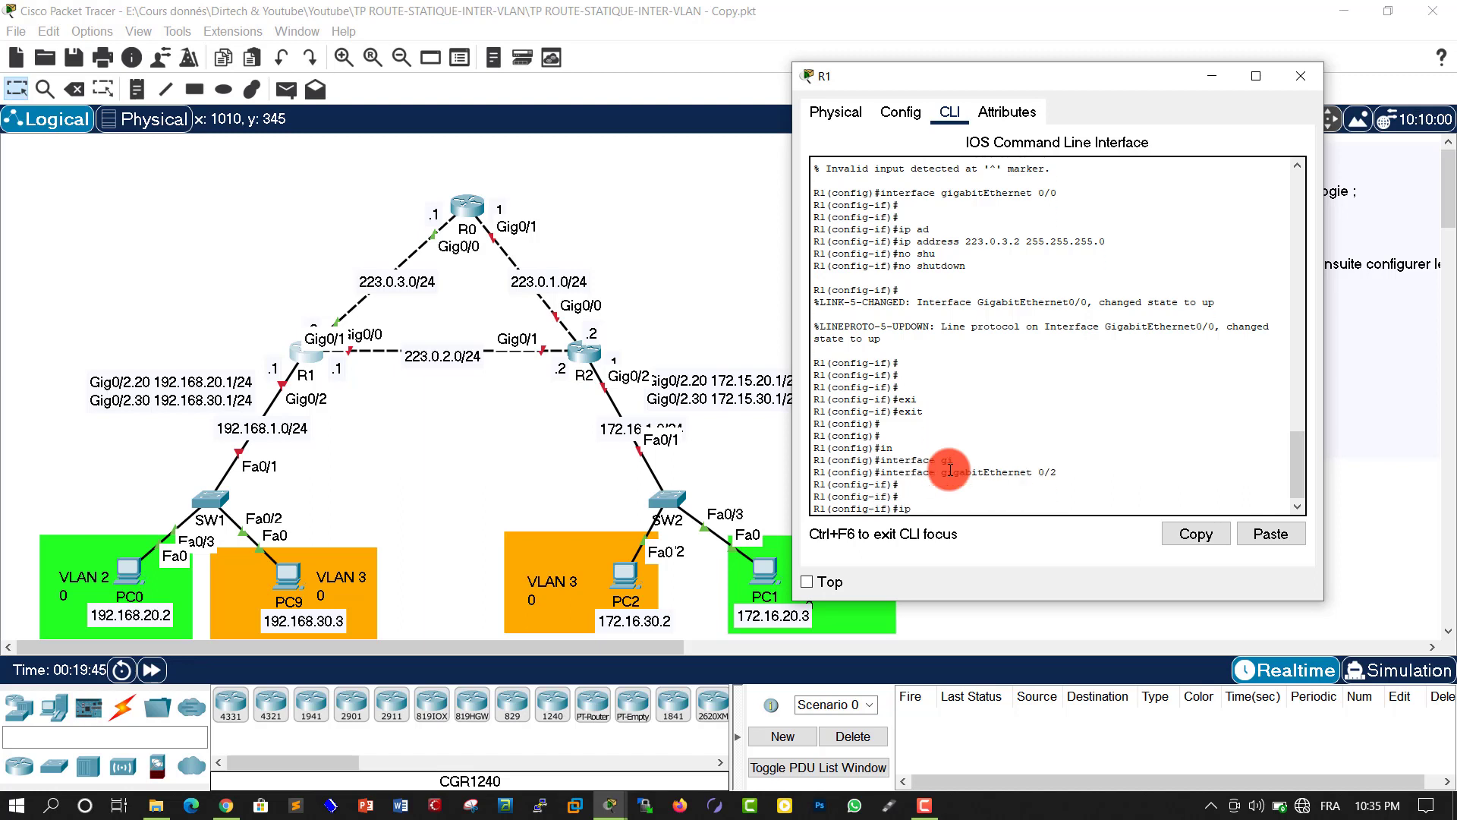
{"action": "key", "text": "Tab"}
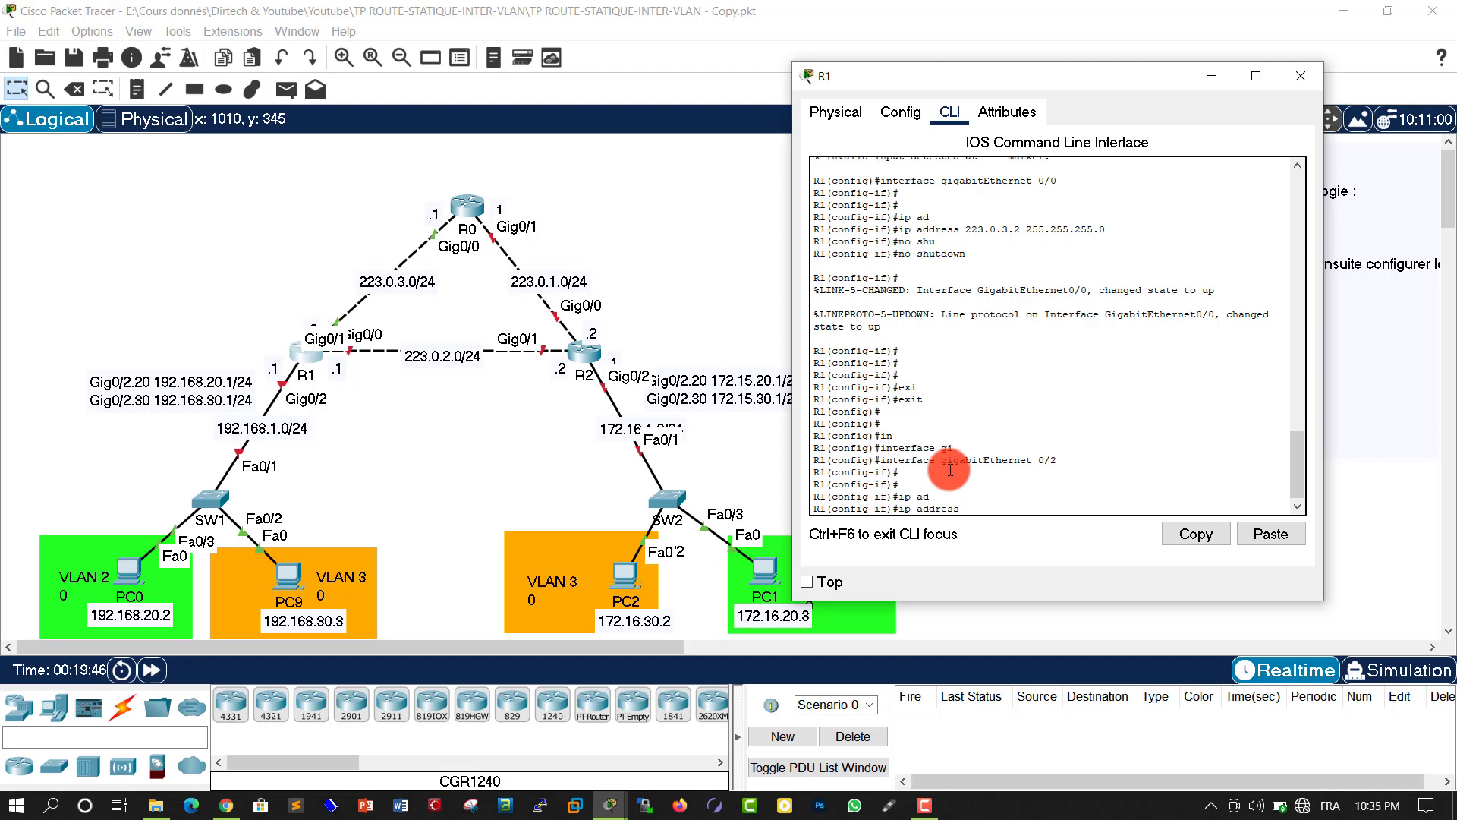
{"action": "type", "text": "192.16"}
{"action": "type", "text": "1"}
{"action": "type", "text": " 255.255.255"}
{"action": "key", "text": "Return"}
{"action": "key", "text": "Return"}
{"action": "key", "text": "Return"}
Enable R1's gigabitEthernet 0/2 with no shutdown and exit to global configuration mode
{"action": "type", "text": "no sh"}
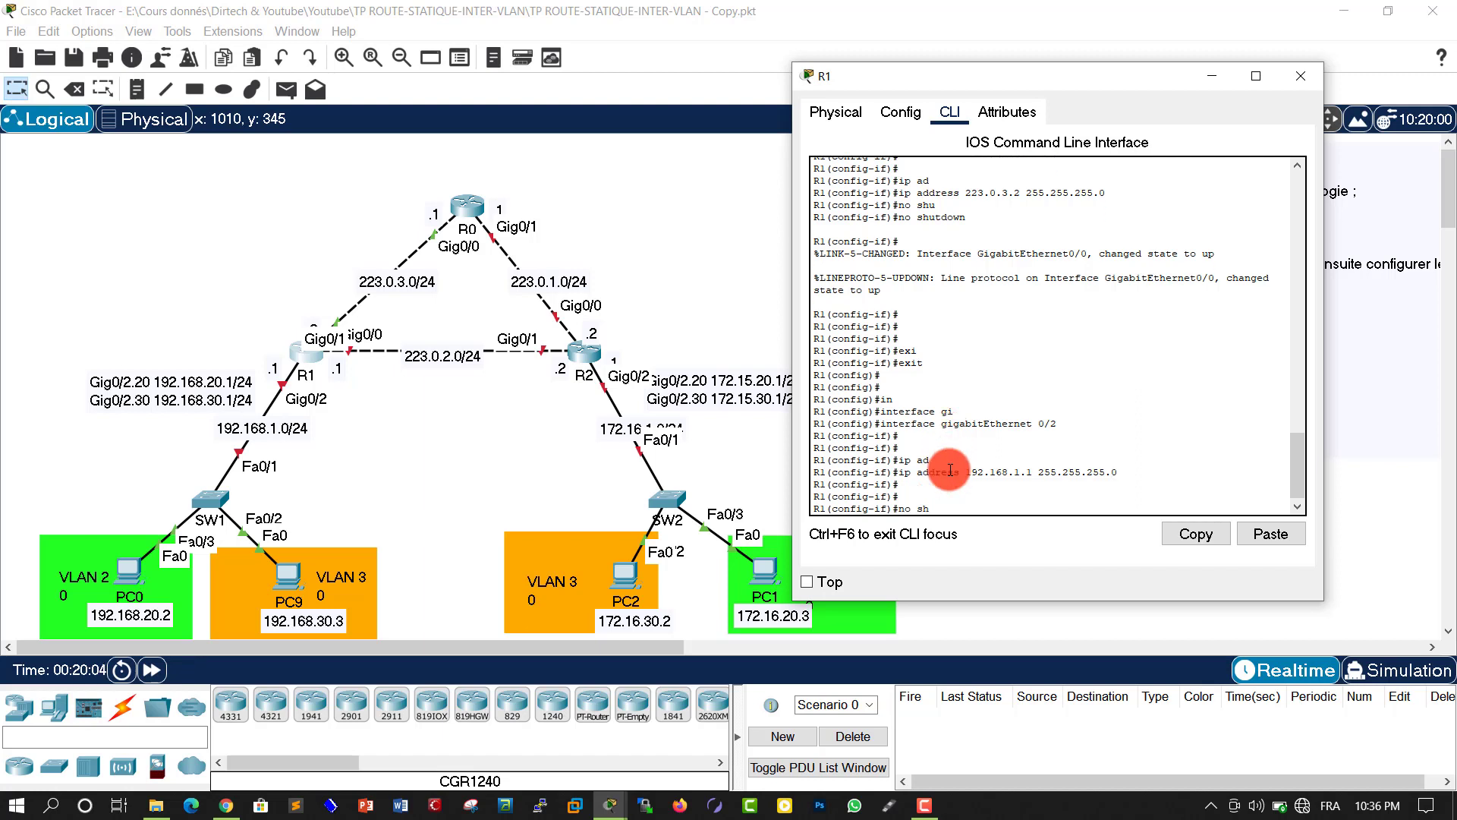
{"action": "type", "text": "u"}
{"action": "key", "text": "Tab"}
{"action": "key", "text": "Return"}
{"action": "key", "text": "Return"}
{"action": "key", "text": "Return"}
{"action": "key", "text": "Return"}
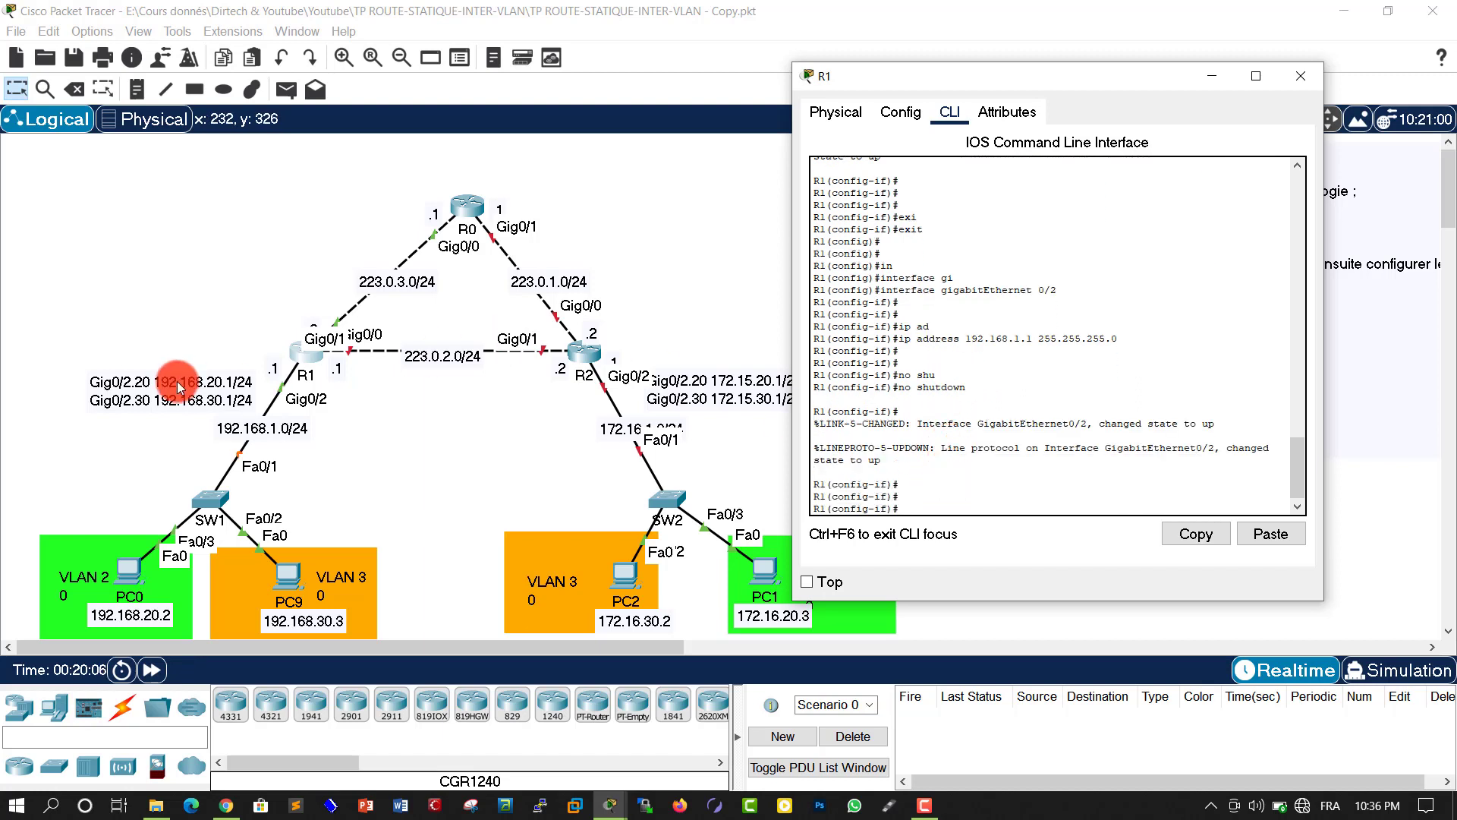
{"action": "left_click", "coordinate": [1061, 494]}
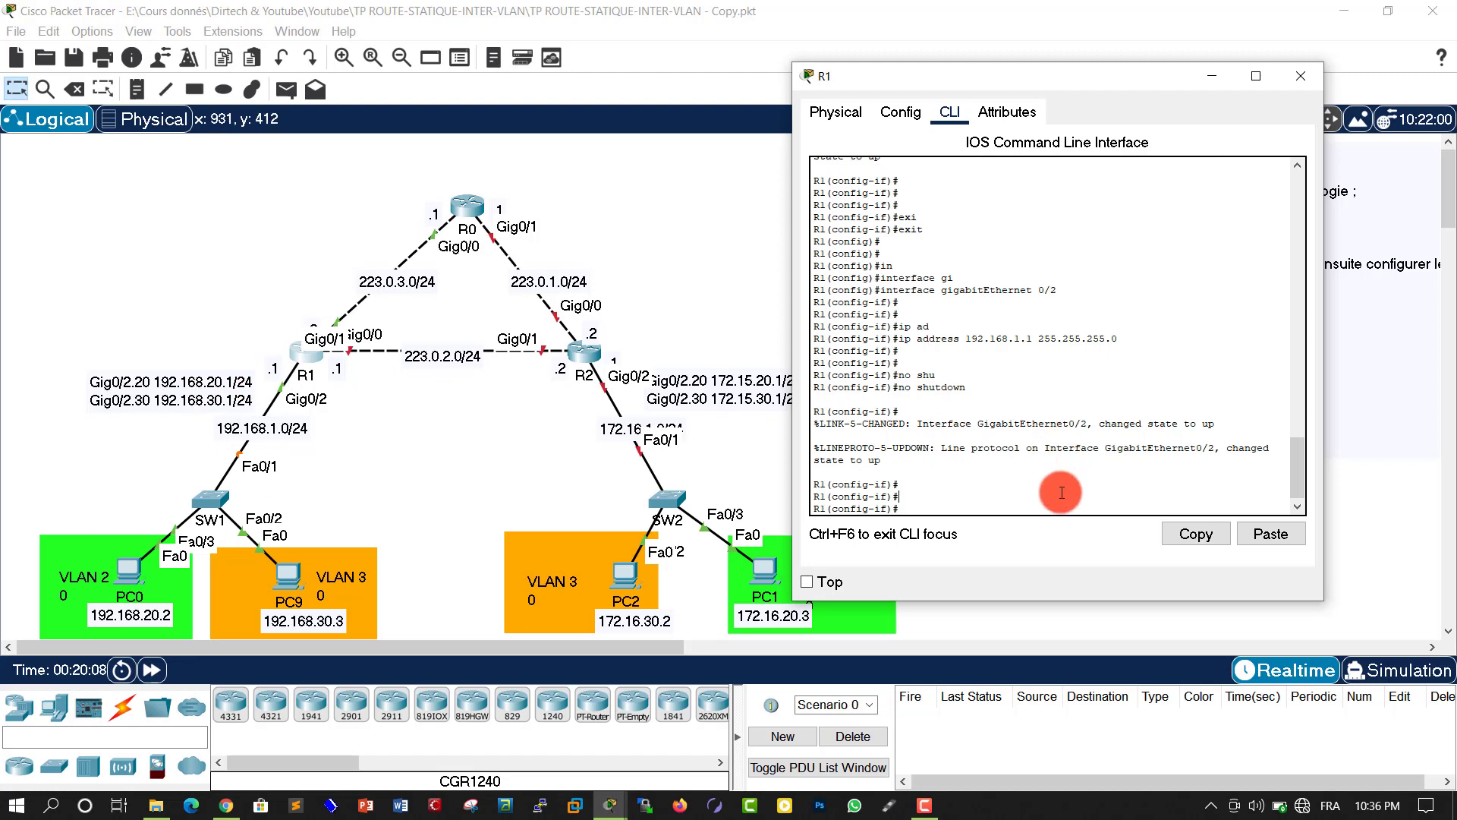
{"action": "type", "text": "exi"}
{"action": "key", "text": "Tab"}
{"action": "key", "text": "Return"}
{"action": "key", "text": "Return"}
{"action": "key", "text": "Return"}
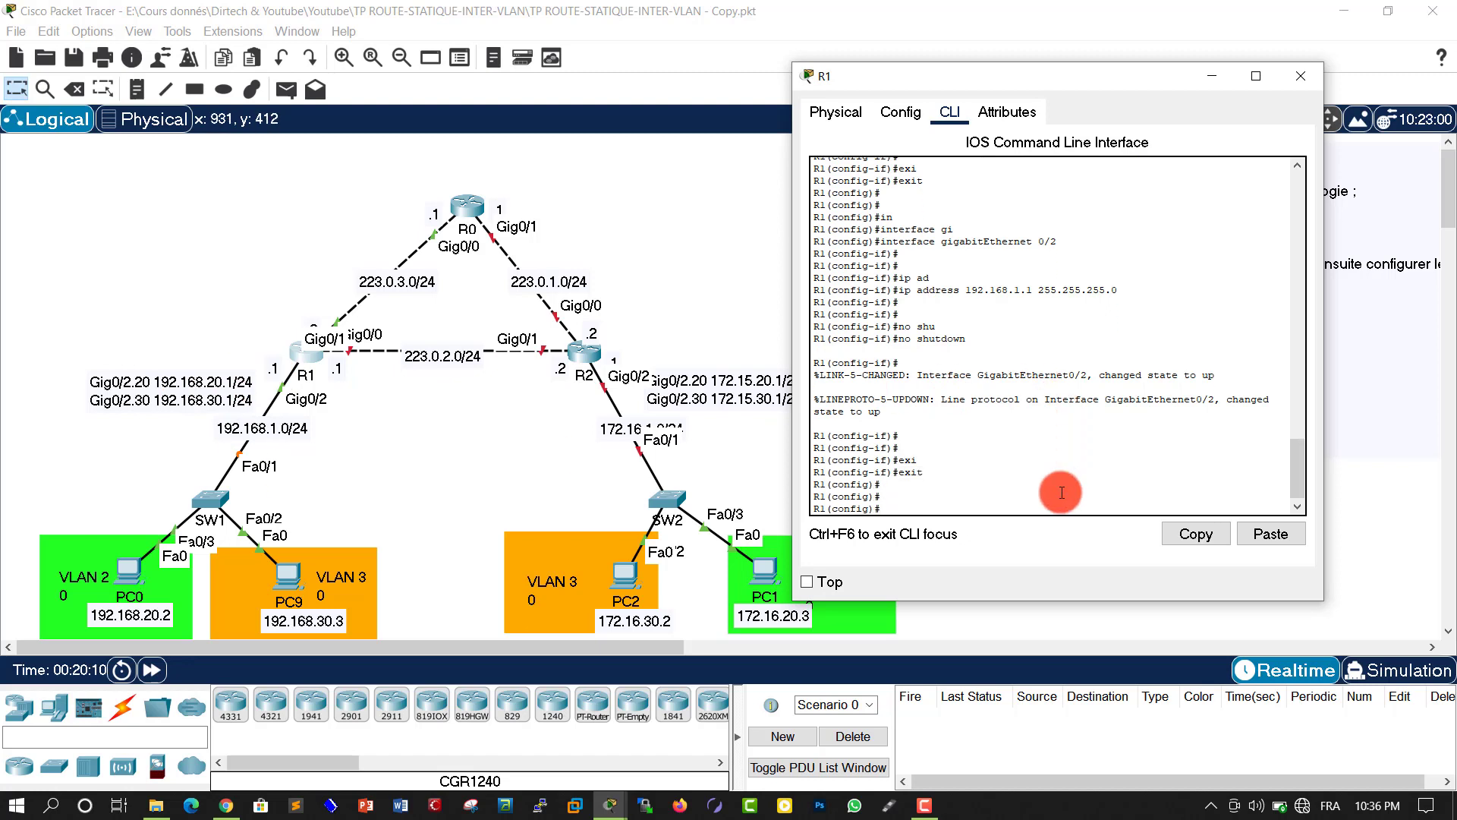
Enter configuration of R1's interface gigabitEthernet 0/1
{"action": "type", "text": "in"}
{"action": "key", "text": "Tab"}
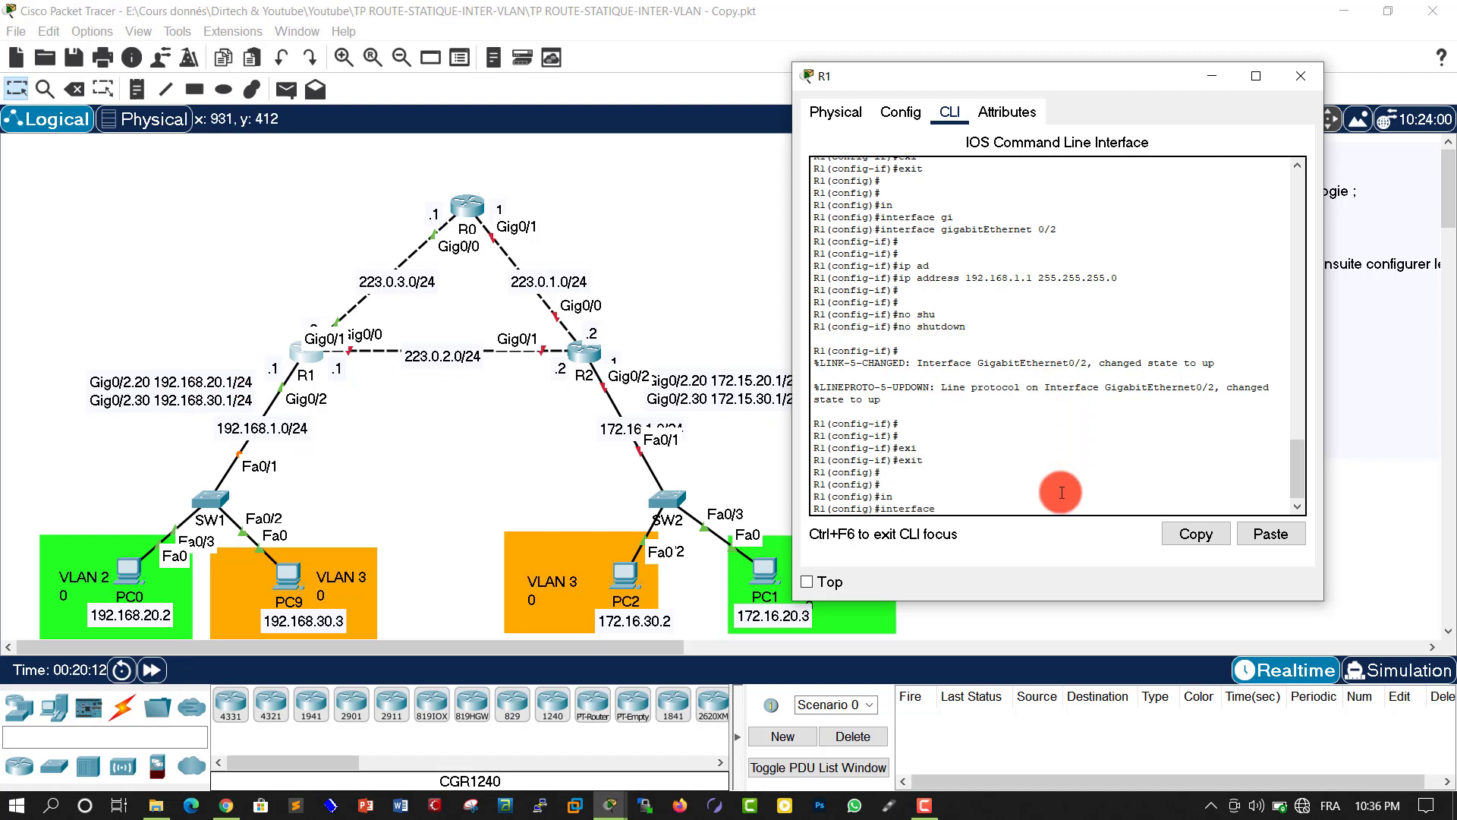
{"action": "type", "text": "gi"}
{"action": "key", "text": "Tab"}
{"action": "type", "text": "0/"}
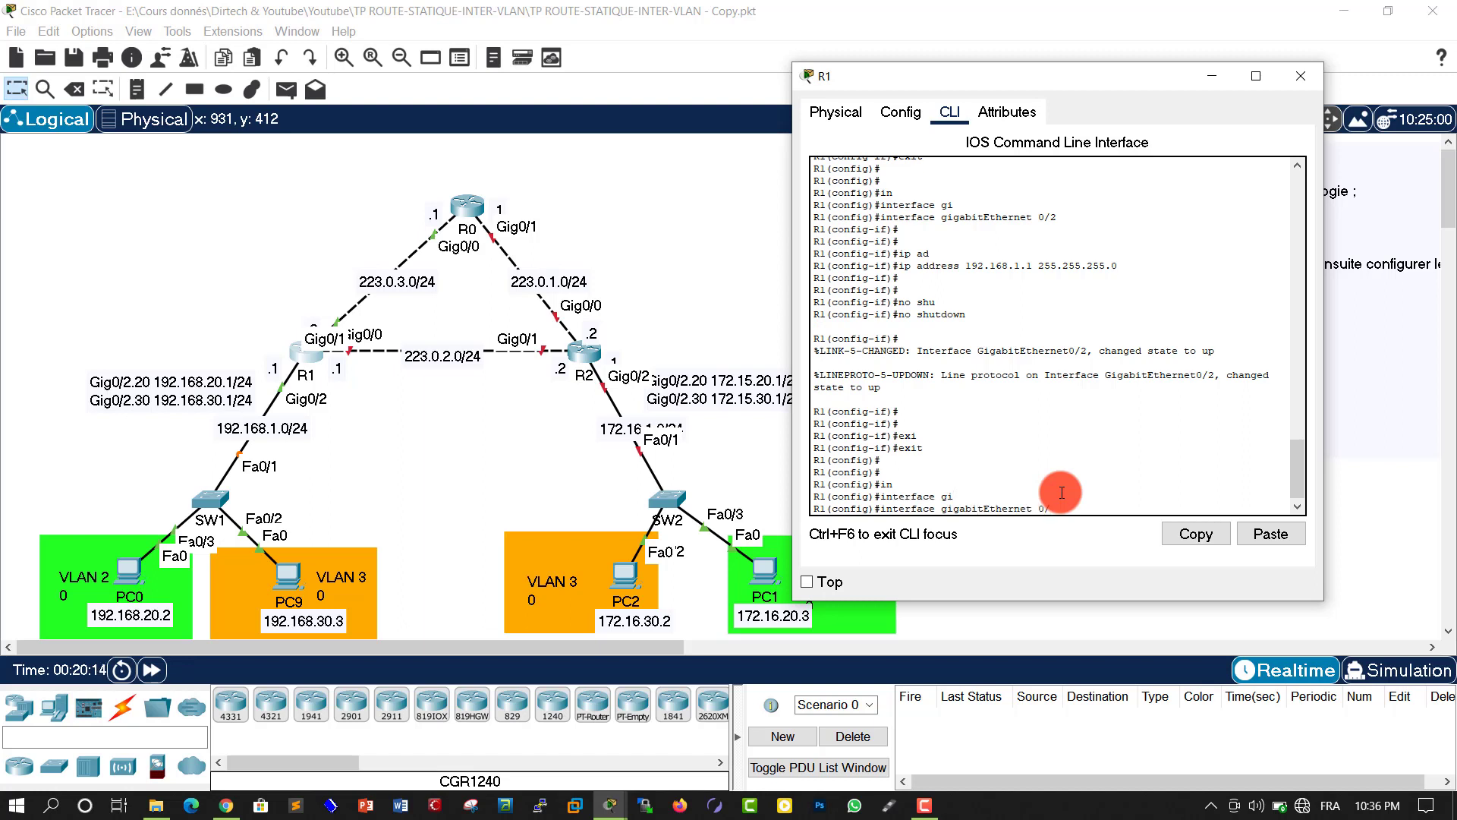
{"action": "type", "text": "1"}
{"action": "key", "text": "Return"}
{"action": "key", "text": "Return"}
{"action": "key", "text": "Return"}
Try to assign IP address 223.0.3.1 with mask 255.255.255.0 to R1's gigabitEthernet 0/1 interface
{"action": "type", "text": "ip"}
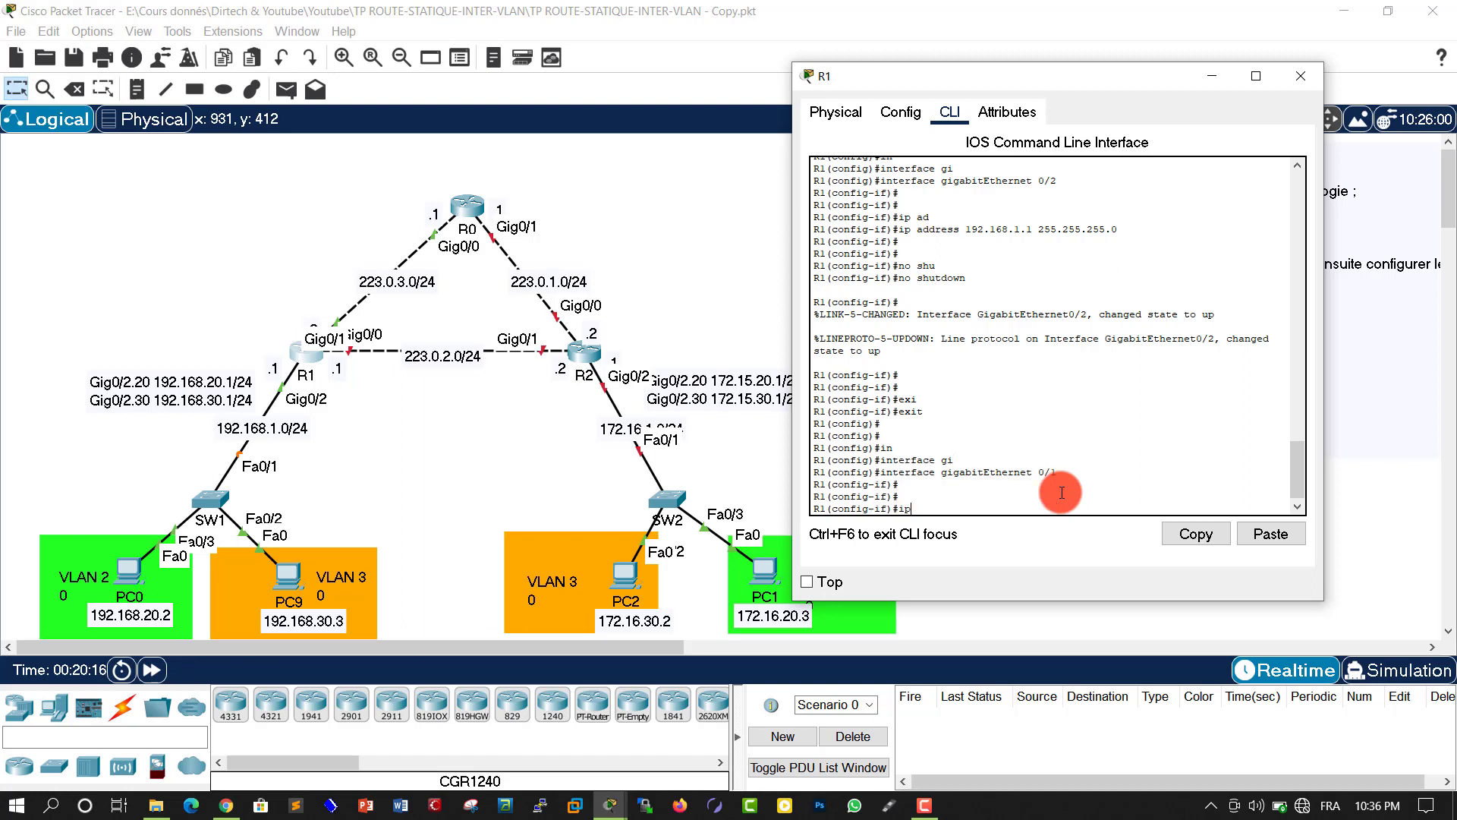
{"action": "type", "text": " ad"}
{"action": "key", "text": "Tab"}
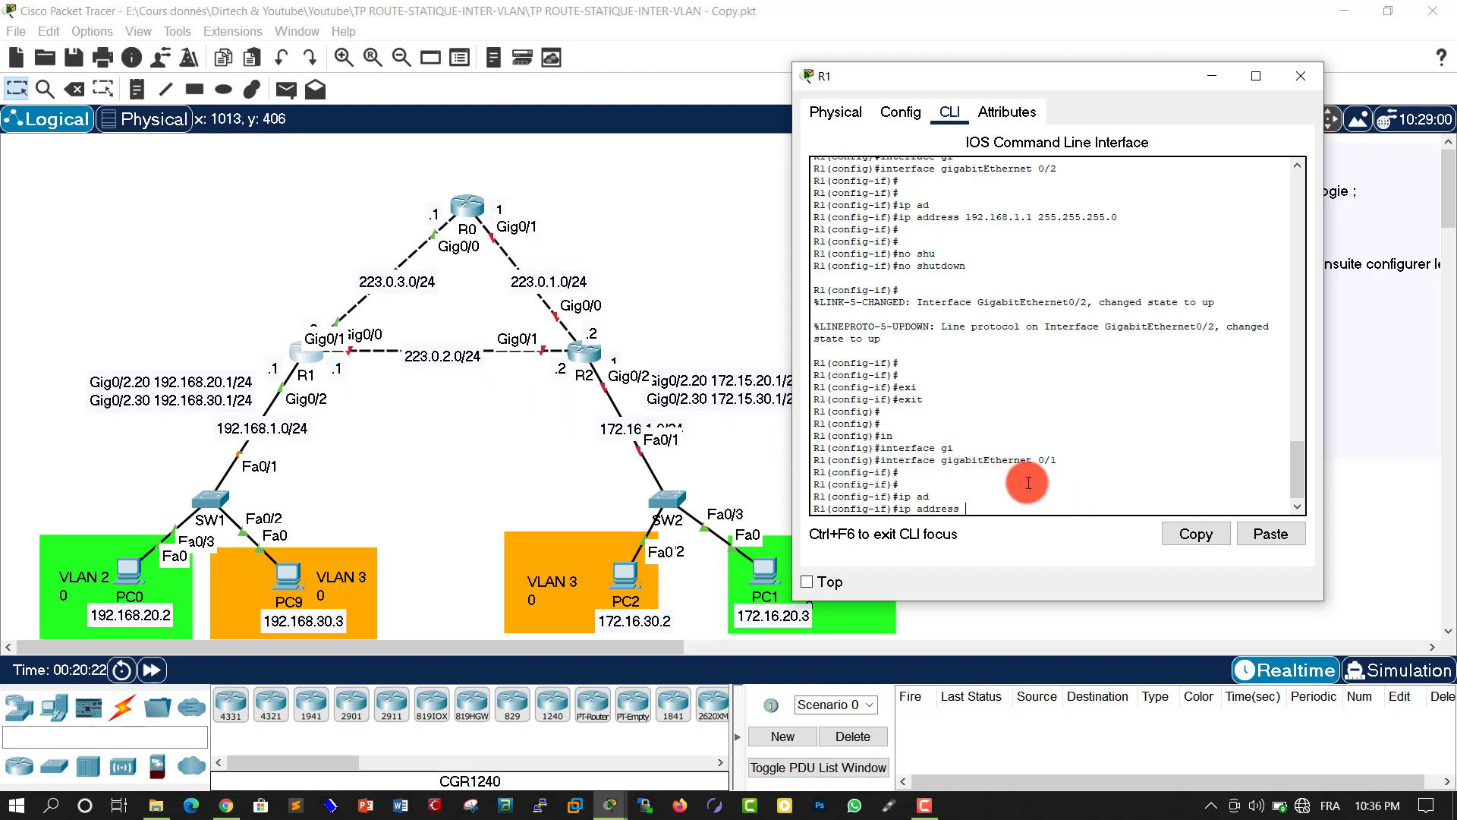
{"action": "type", "text": "22"}
{"action": "type", "text": "3.0.3.0"}
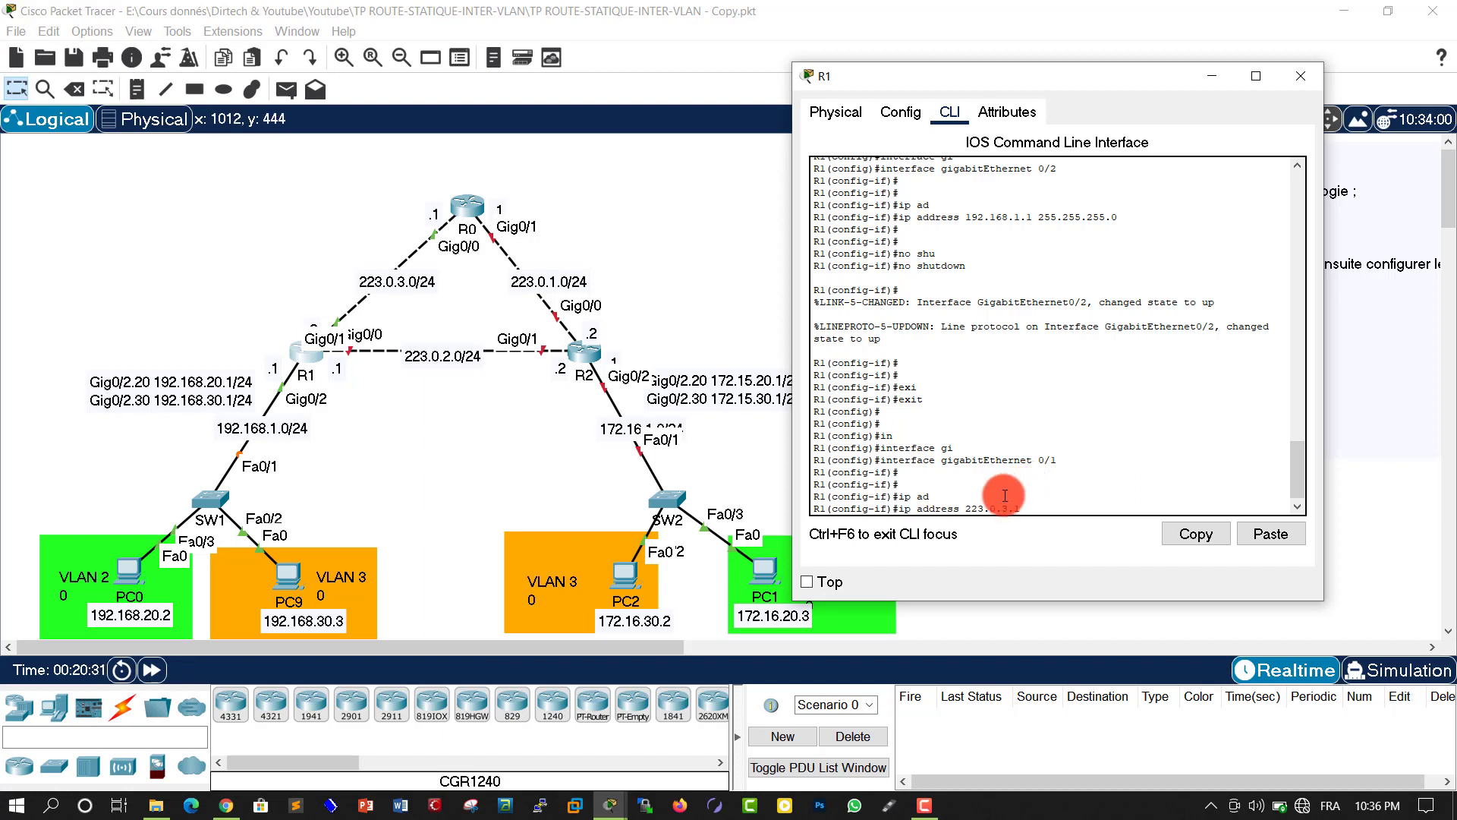
{"action": "type", "text": "255.255.255.0"}
{"action": "key", "text": "Return"}
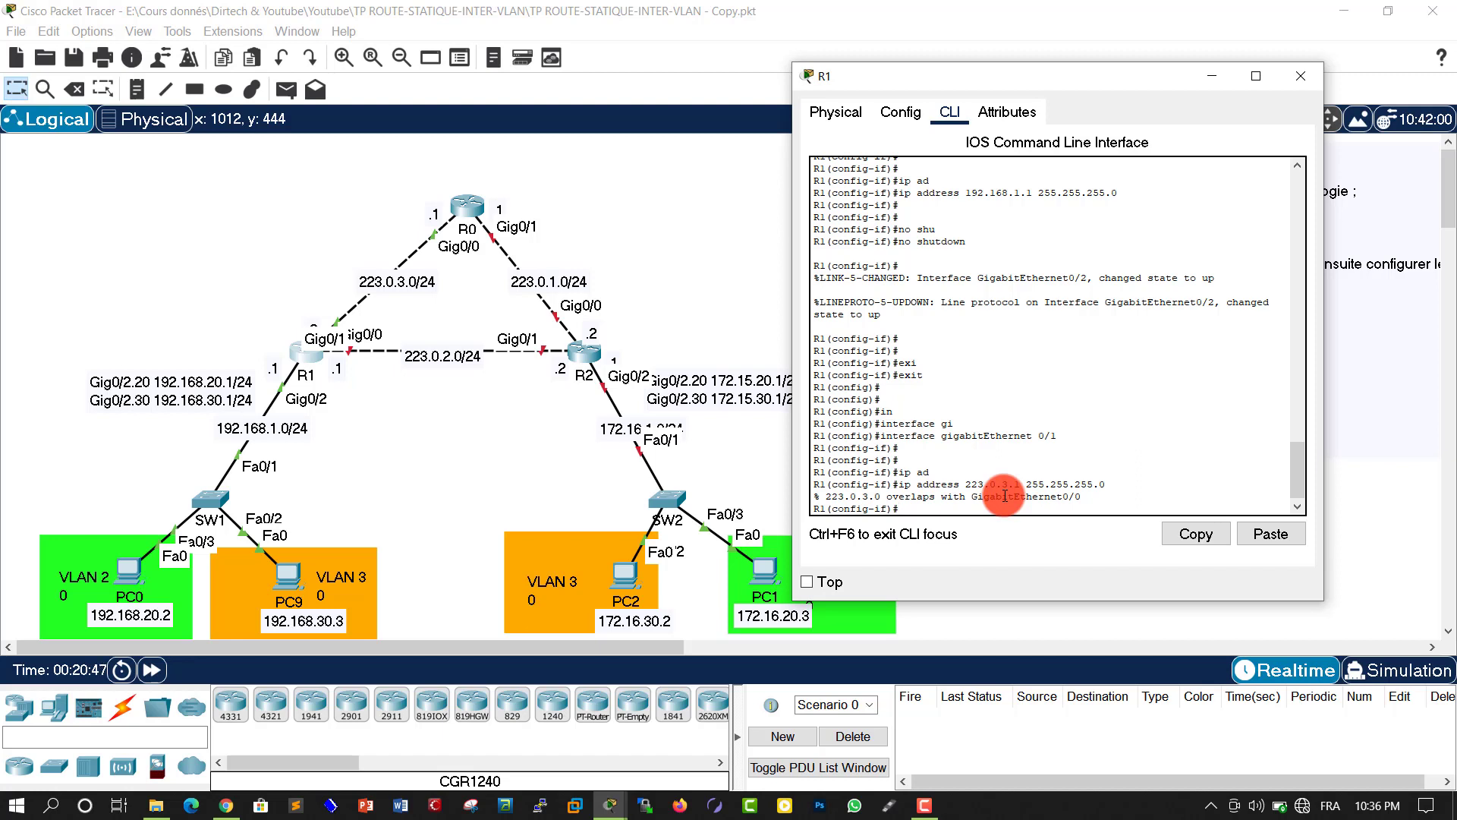
Reissue the address command for R1's gigabitEthernet 0/1 with IP address 223.0.2.1 and mask 255.255.255.0
{"action": "key", "text": "Up"}
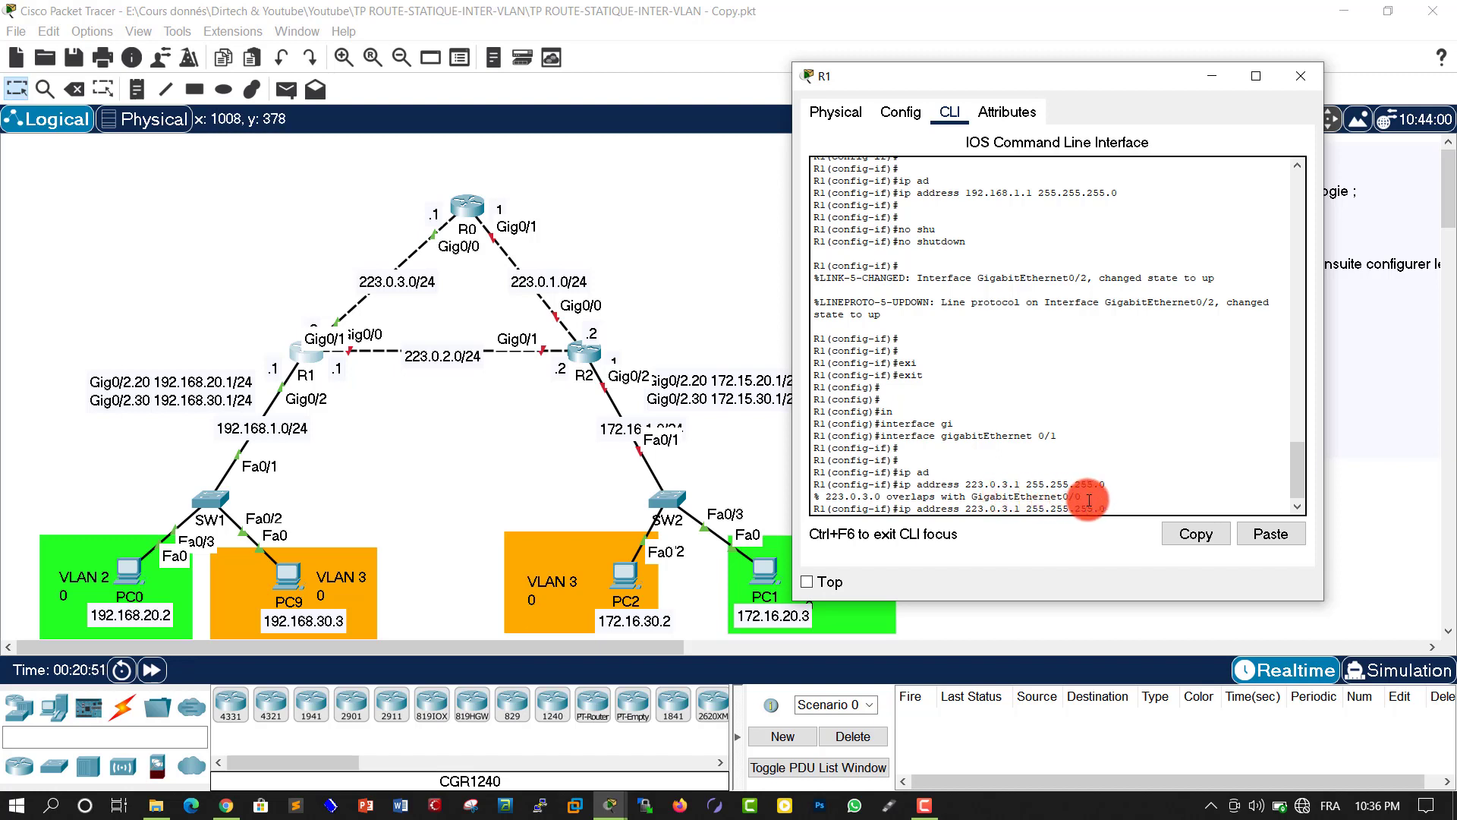
{"action": "key", "text": "Left"}
{"action": "key", "text": "Left"}
{"action": "key", "text": "Left"}
{"action": "key", "text": "Left"}
{"action": "key", "text": "Left"}
{"action": "key", "text": "Left"}
{"action": "key", "text": "Left"}
{"action": "key", "text": "Left"}
{"action": "key", "text": "Left"}
{"action": "key", "text": "Left"}
{"action": "key", "text": "Left"}
{"action": "key", "text": "Left"}
{"action": "key", "text": "Left"}
{"action": "key", "text": "Left"}
{"action": "key", "text": "Left"}
{"action": "key", "text": "Left"}
{"action": "key", "text": "BackSpace"}
{"action": "type", "text": "2"}
{"action": "key", "text": "Return"}
{"action": "key", "text": "Return"}
{"action": "key", "text": "Return"}
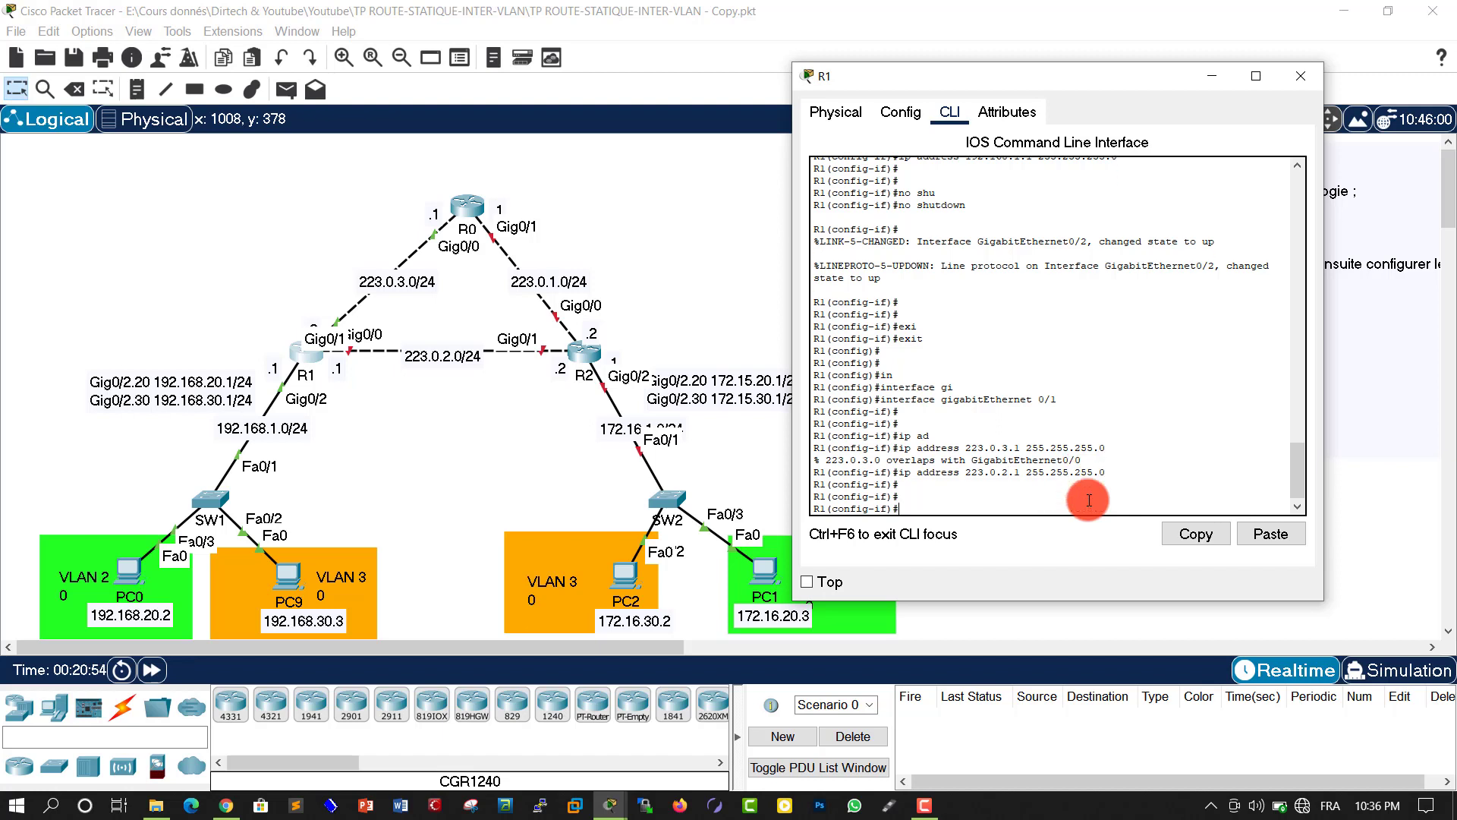
{"action": "key", "text": "Return"}
Enable R1's gigabitEthernet 0/1 interface with no shutdown
{"action": "type", "text": "no s"}
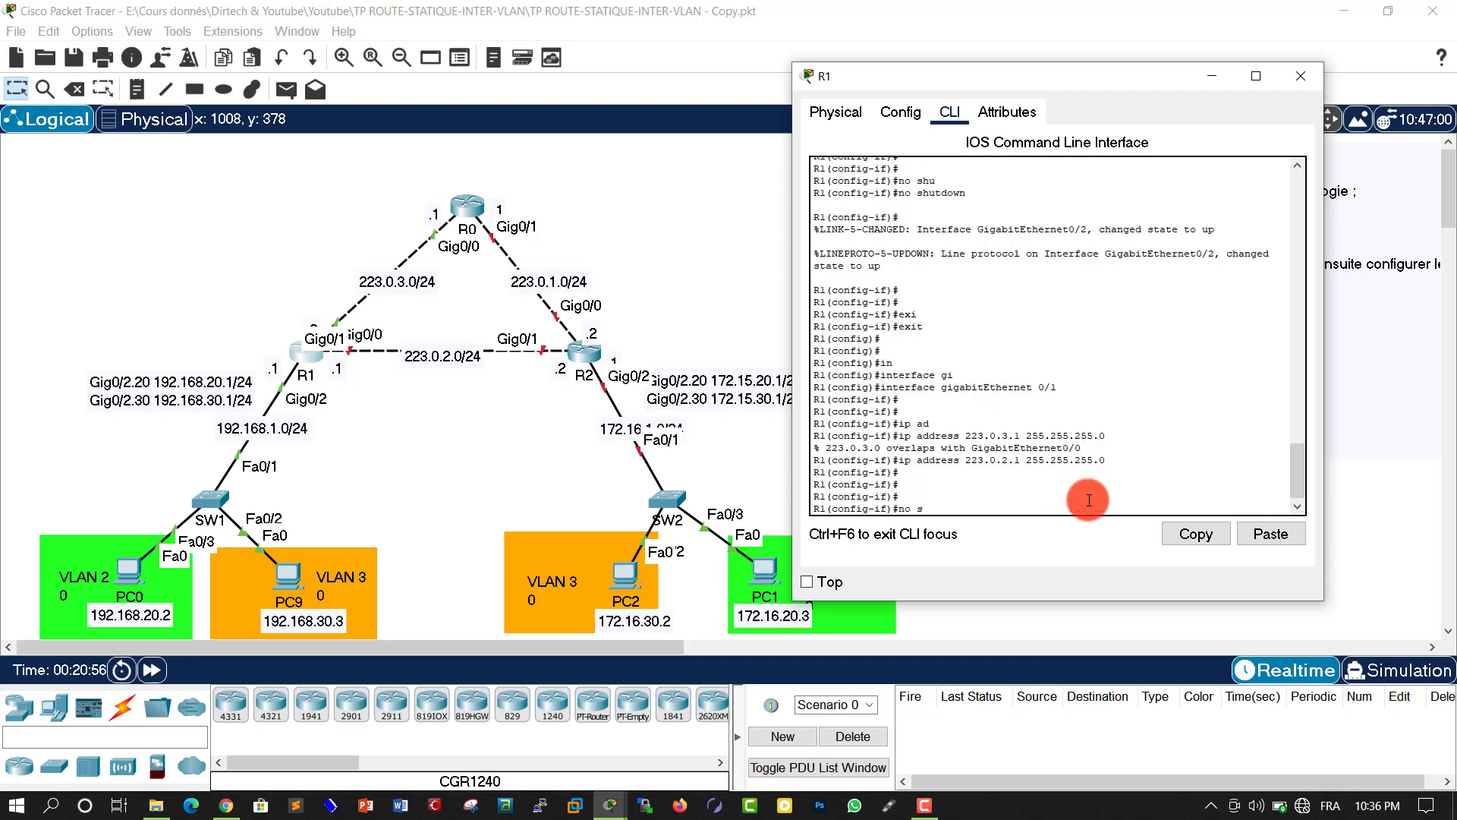
{"action": "type", "text": "hu"}
{"action": "key", "text": "Tab"}
{"action": "key", "text": "Return"}
{"action": "key", "text": "Return"}
{"action": "key", "text": "Return"}
{"action": "key", "text": "Return"}
{"action": "key", "text": "Return"}
{"action": "key", "text": "Return"}
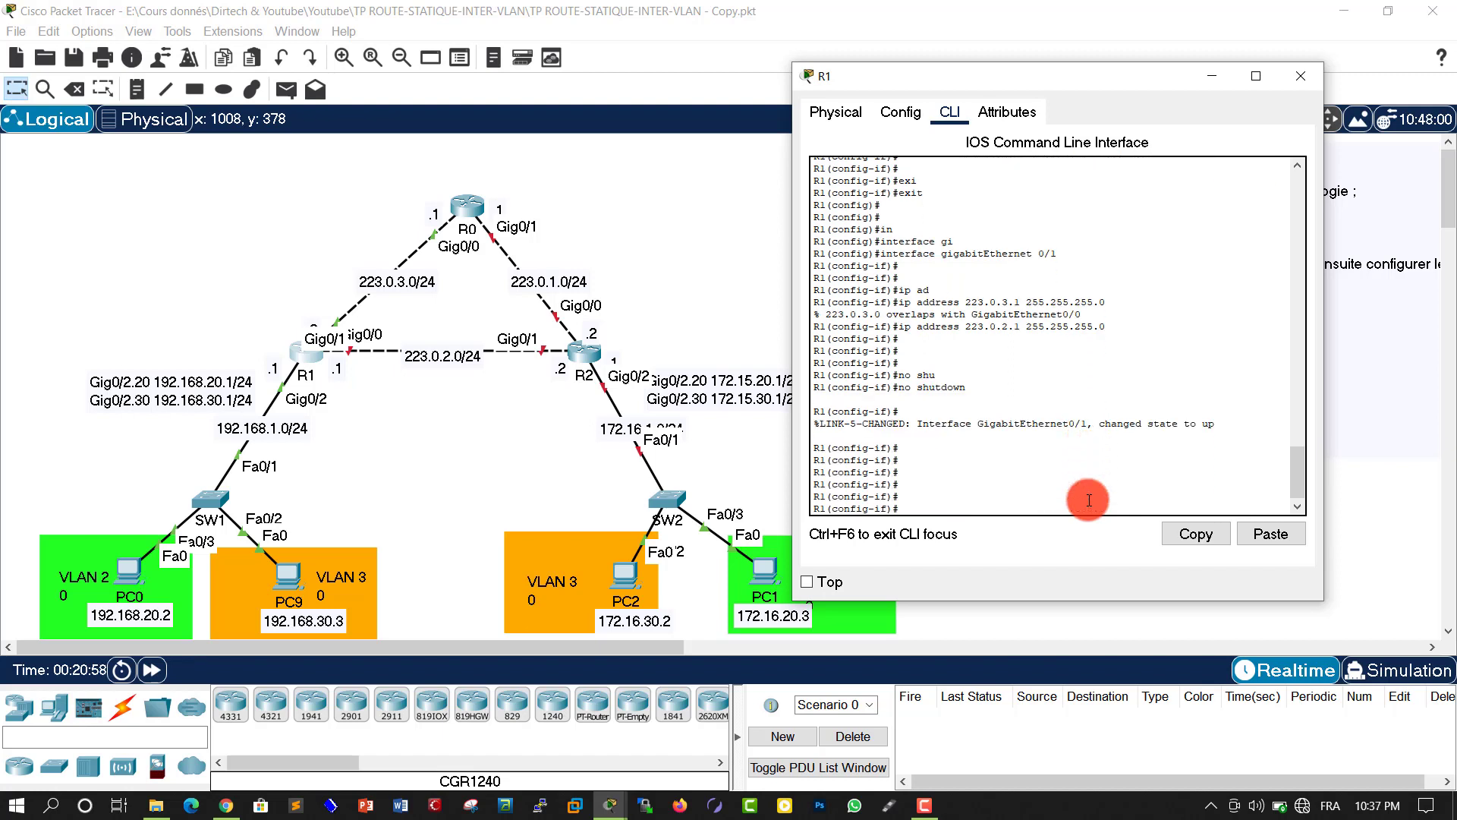
{"action": "key", "text": "Return"}
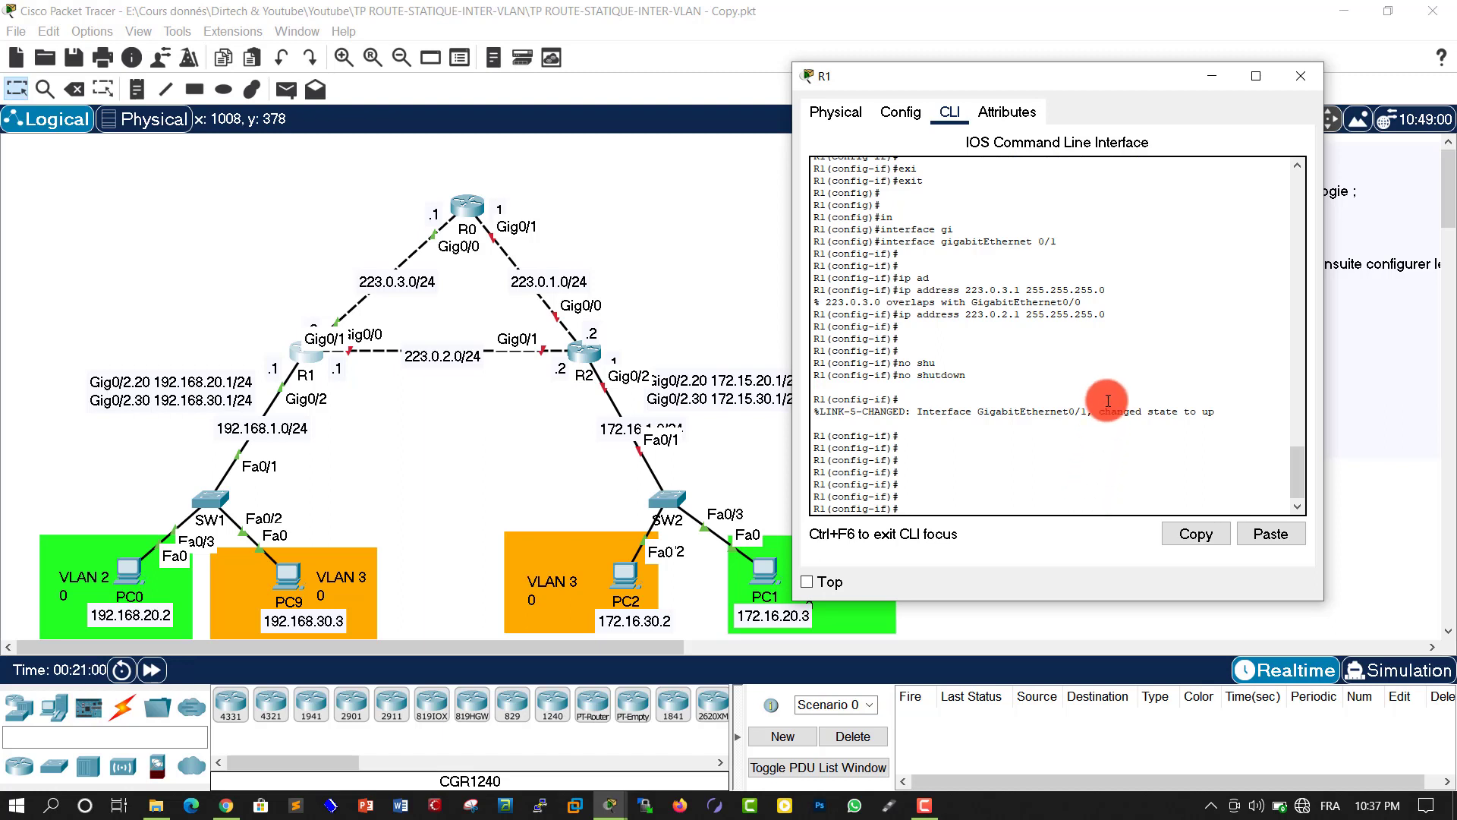
Return R1 to privileged EXEC mode with end and save its configuration with write
{"action": "type", "text": "end"}
{"action": "key", "text": "Return"}
{"action": "type", "text": "wri"}
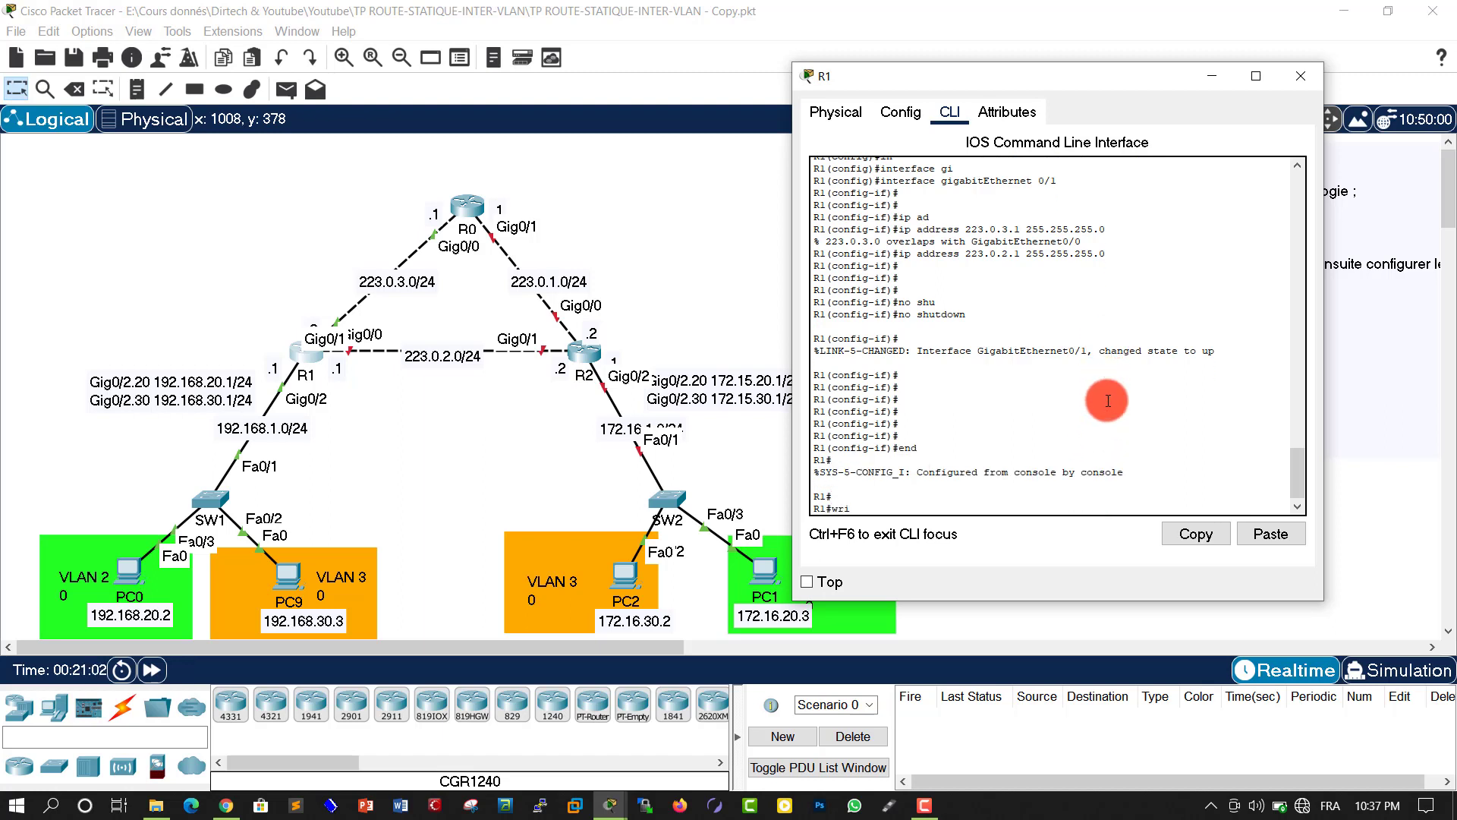
{"action": "key", "text": "Tab"}
{"action": "key", "text": "Return"}
{"action": "key", "text": "Return"}
{"action": "key", "text": "Return"}
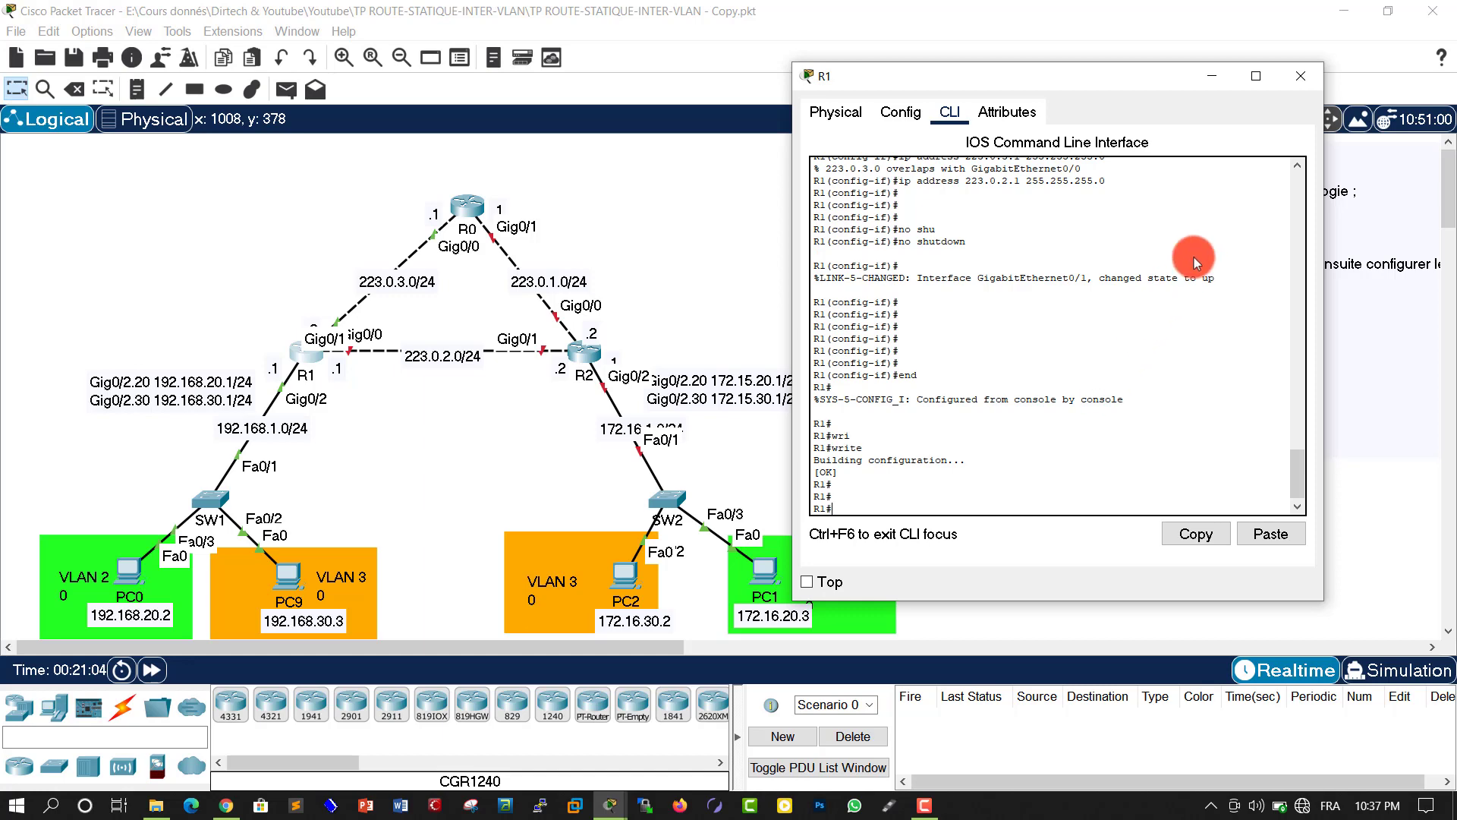
Close R1's console and open R2's command line, placing its window clear of the topology
{"action": "left_click", "coordinate": [1300, 76]}
{"action": "left_click", "coordinate": [593, 352]}
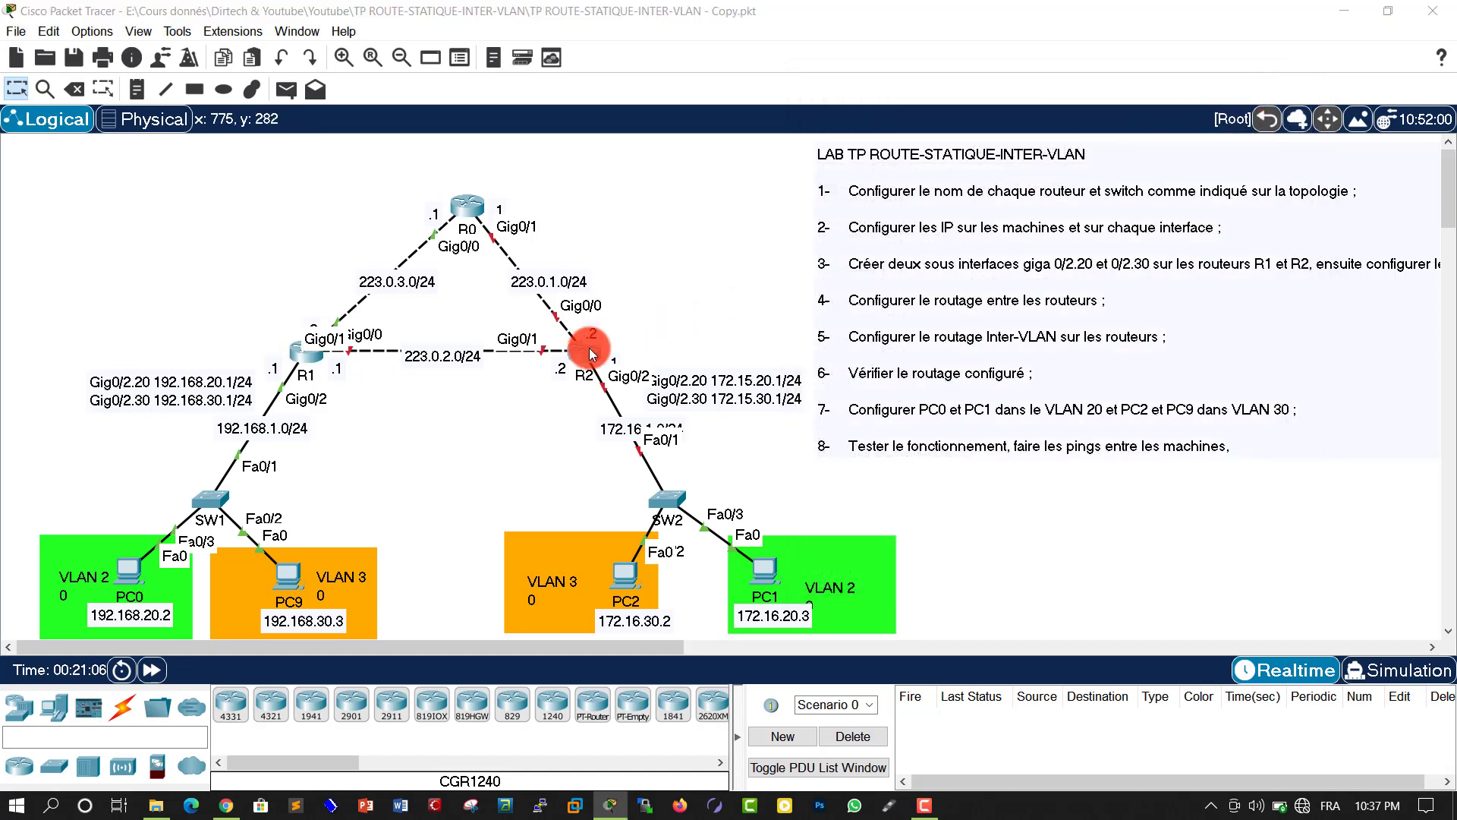
{"action": "left_click_drag", "start_coordinate": [589, 129], "coordinate": [842, 131]}
{"action": "left_click_drag", "start_coordinate": [935, 123], "coordinate": [958, 122]}
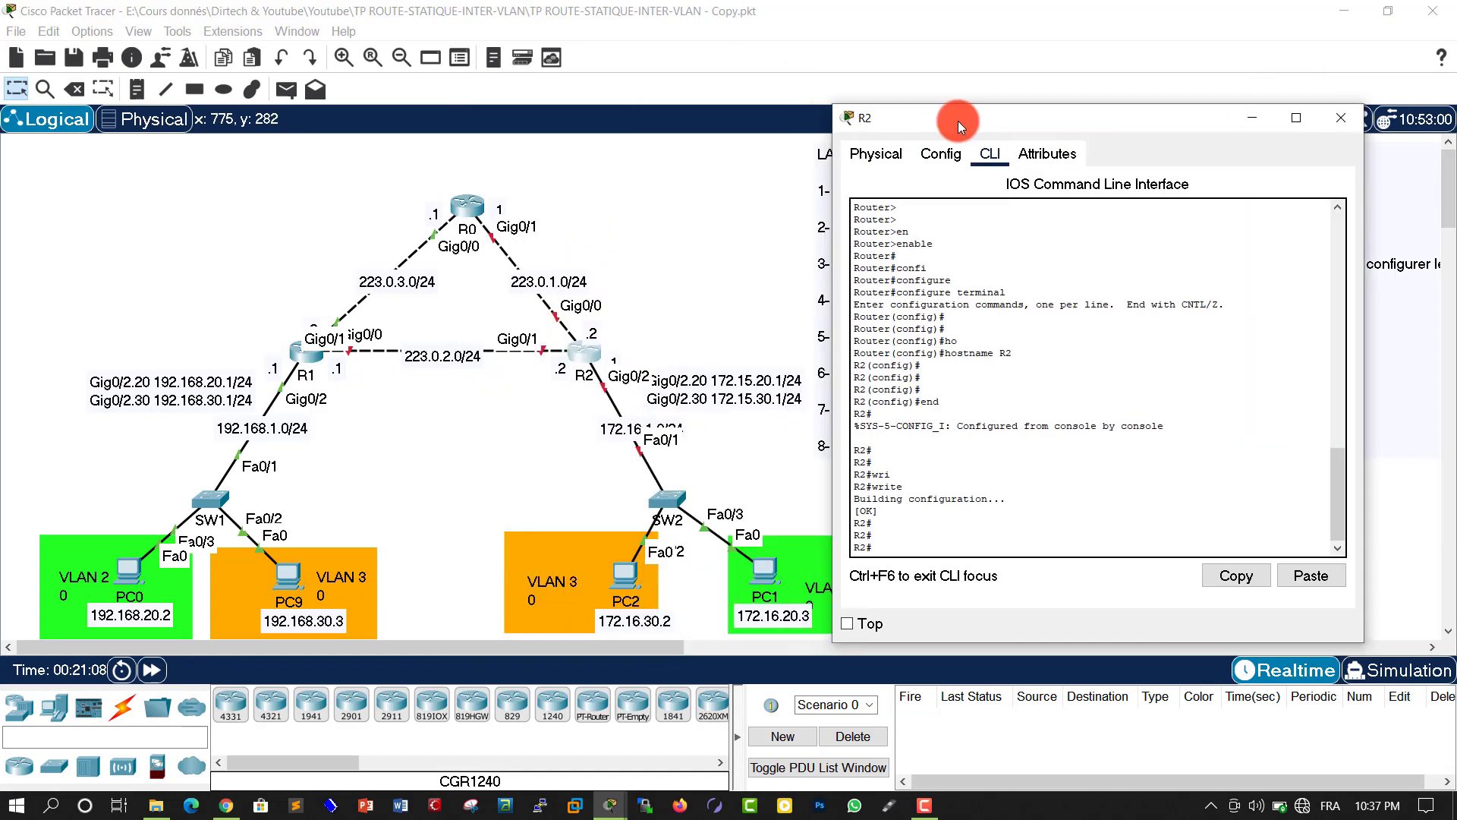
{"action": "left_click", "coordinate": [1032, 303]}
Enter global configuration mode on R2 with configure terminal
{"action": "key", "text": "Return"}
{"action": "key", "text": "Return"}
{"action": "key", "text": "Return"}
{"action": "type", "text": "conf"}
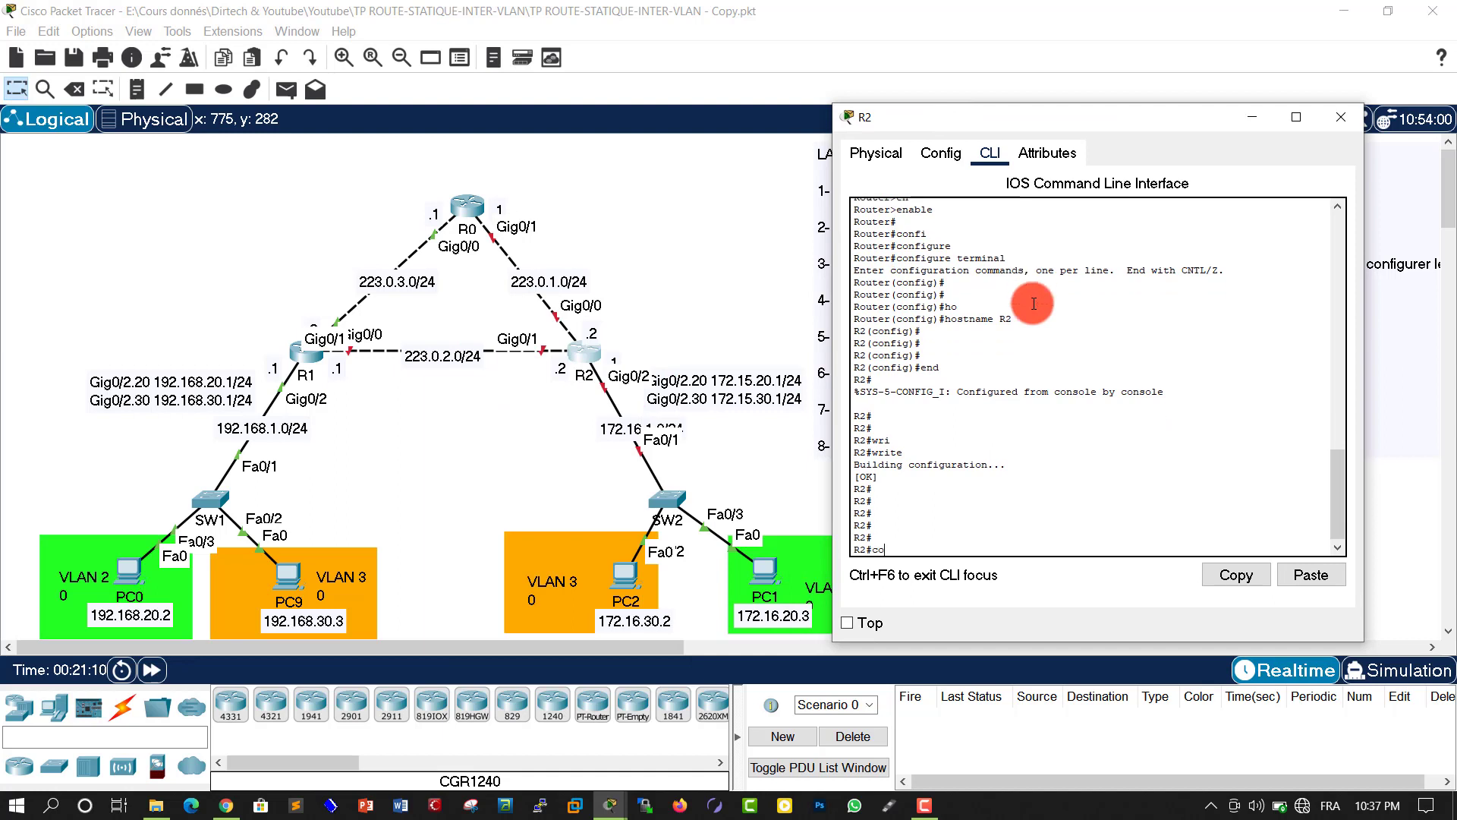
{"action": "key", "text": "Tab"}
{"action": "type", "text": "t"}
{"action": "key", "text": "Tab"}
{"action": "key", "text": "Return"}
{"action": "key", "text": "Return"}
{"action": "key", "text": "Return"}
{"action": "key", "text": "Return"}
{"action": "key", "text": "Return"}
{"action": "key", "text": "Return"}
{"action": "key", "text": "Return"}
{"action": "key", "text": "Return"}
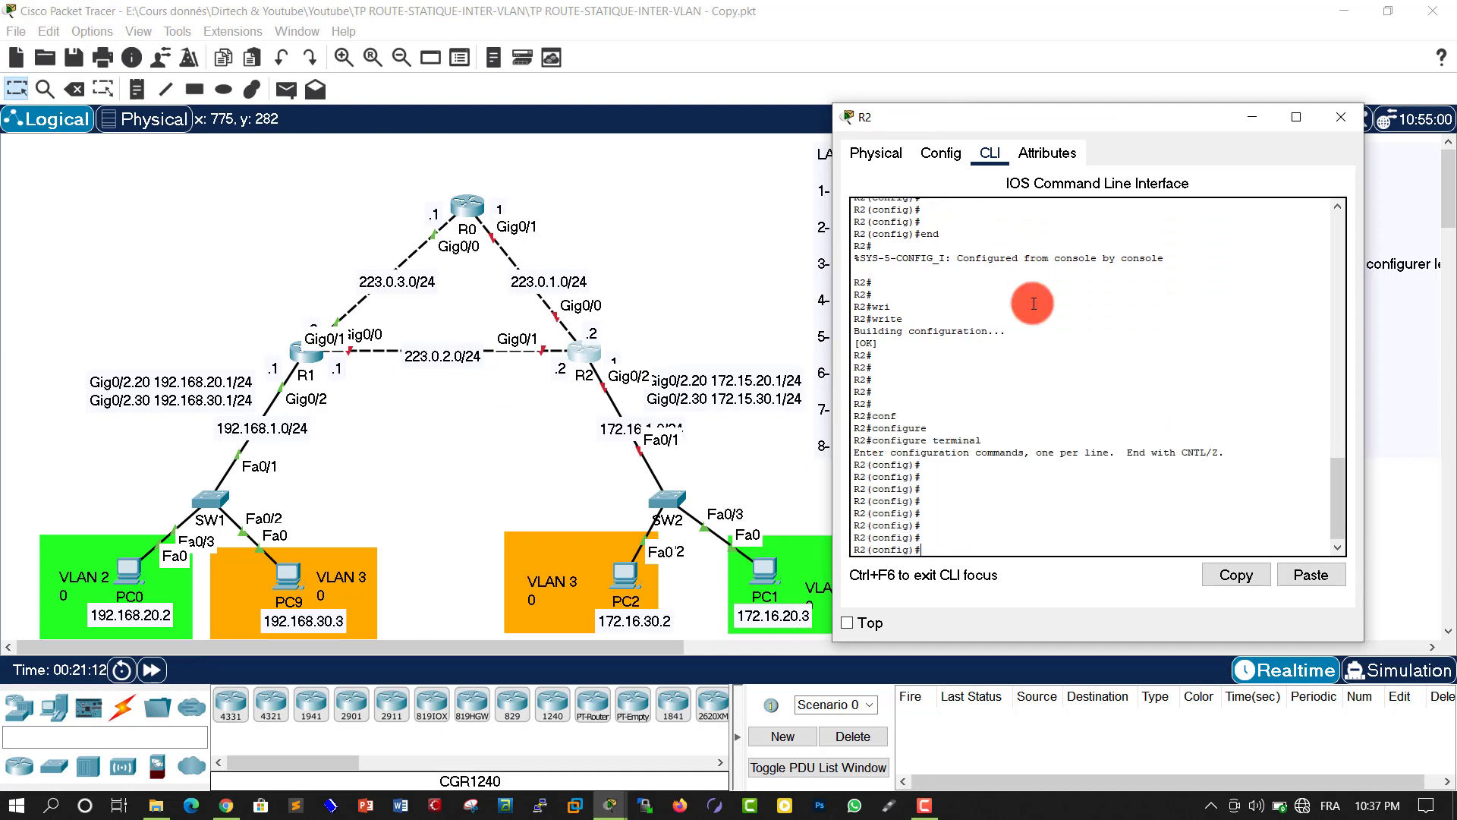
Assign IP address 223.0.1.2 with mask 255.255.255.0 to R2's gigabitEthernet 0/0 interface
{"action": "type", "text": "ipin"}
{"action": "key", "text": "Tab"}
{"action": "type", "text": "gi"}
{"action": "key", "text": "Tab"}
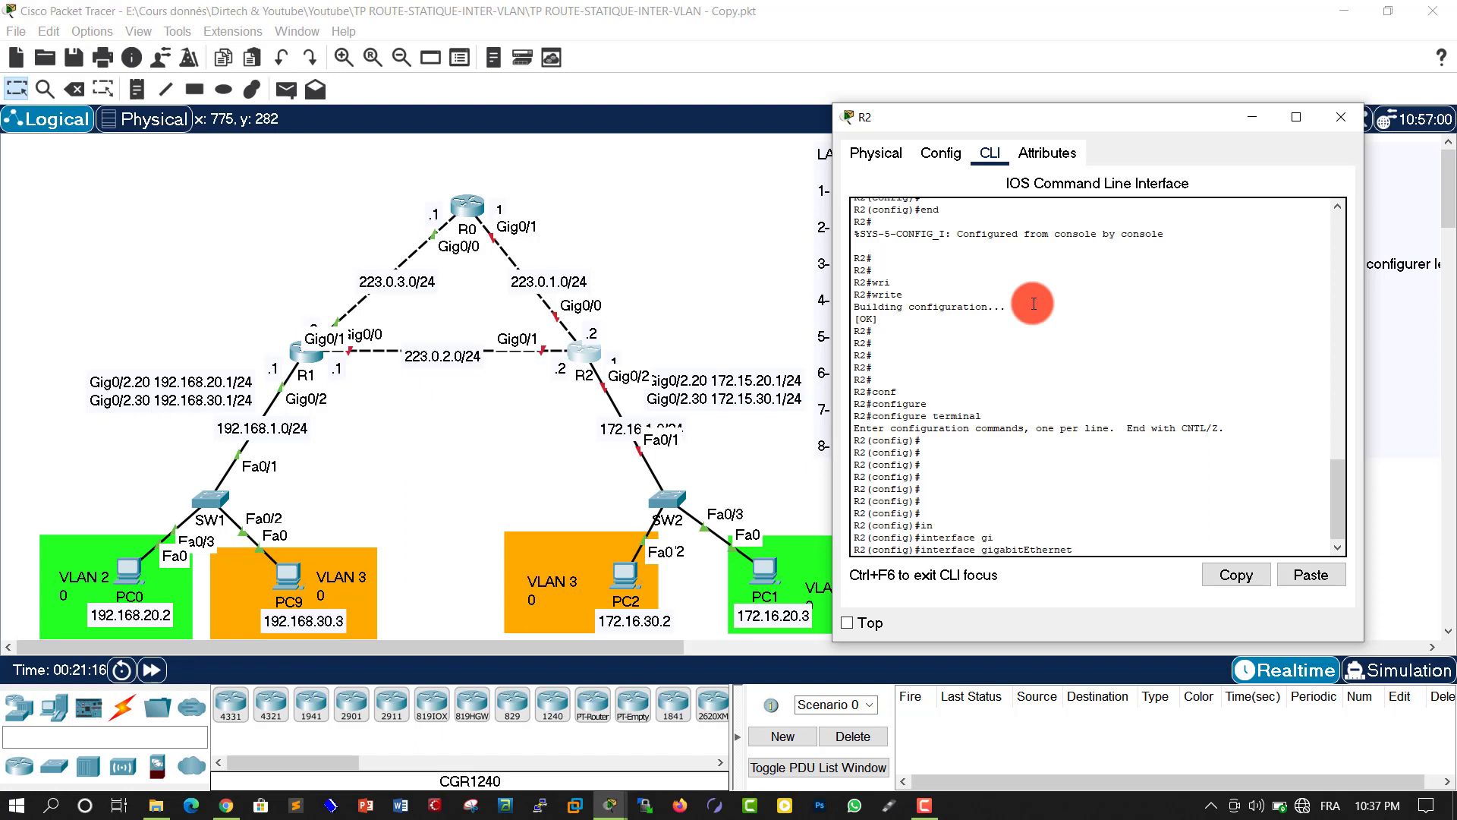
{"action": "type", "text": "0.0"}
{"action": "type", "text": "0/"}
{"action": "key", "text": "Return"}
{"action": "key", "text": "Return"}
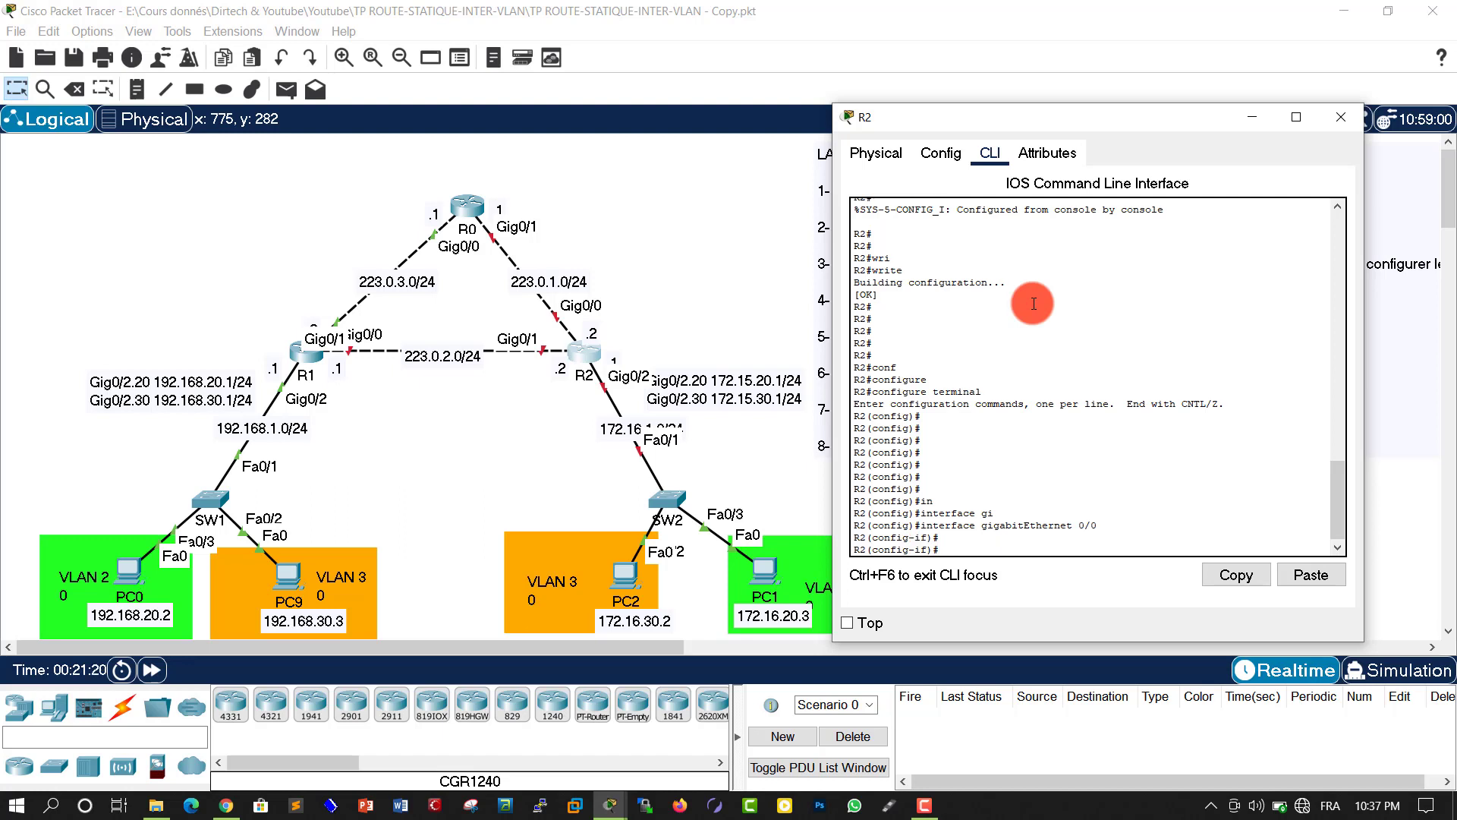
{"action": "type", "text": "ip ad"}
{"action": "key", "text": "Tab"}
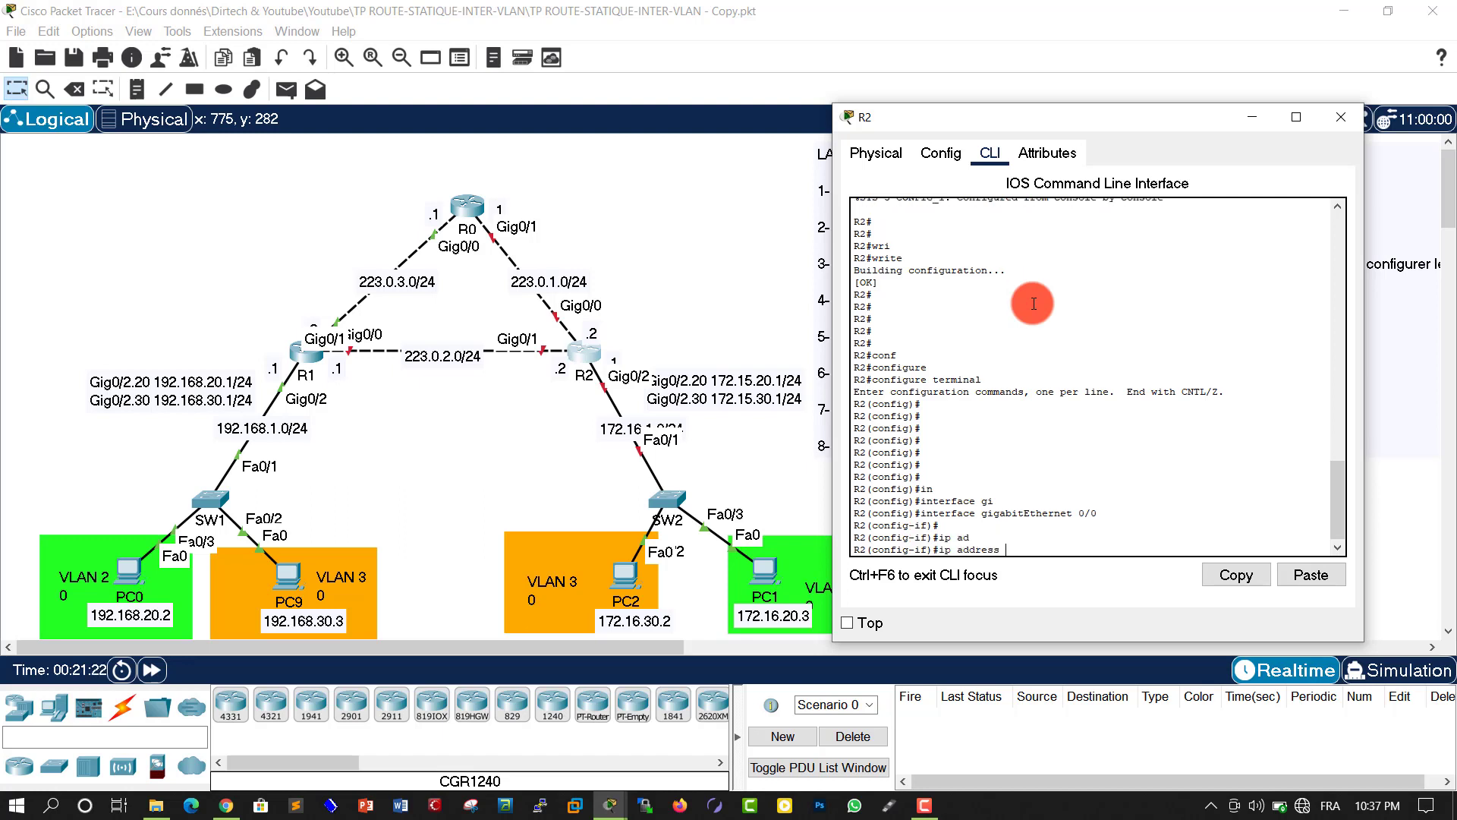
{"action": "type", "text": "223."}
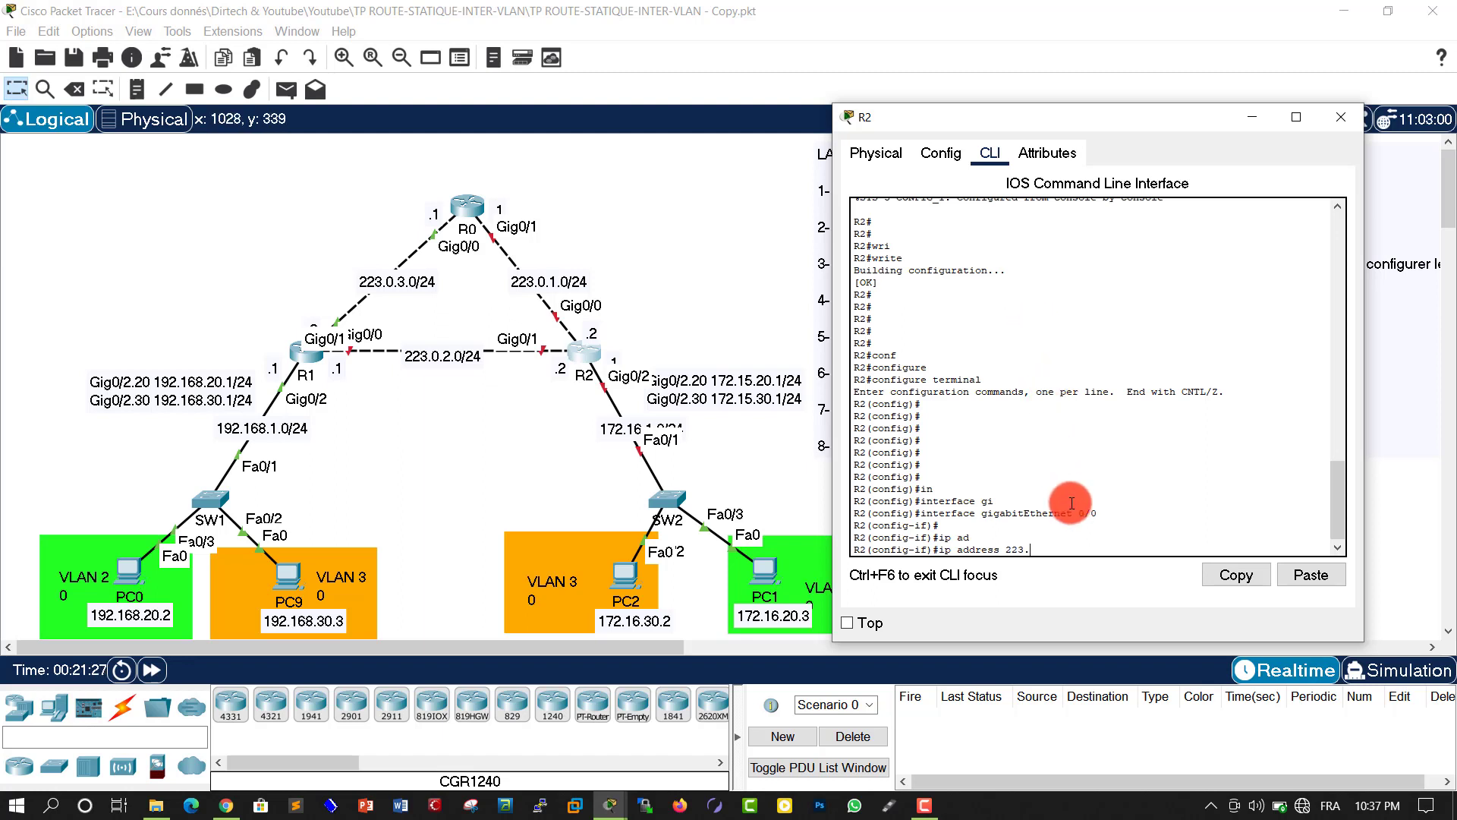
{"action": "type", "text": "0.1.2 255.255.255.0"}
{"action": "key", "text": "Return"}
Enable R2's gigabitEthernet 0/0 interface with no shutdown
{"action": "type", "text": "no sh"}
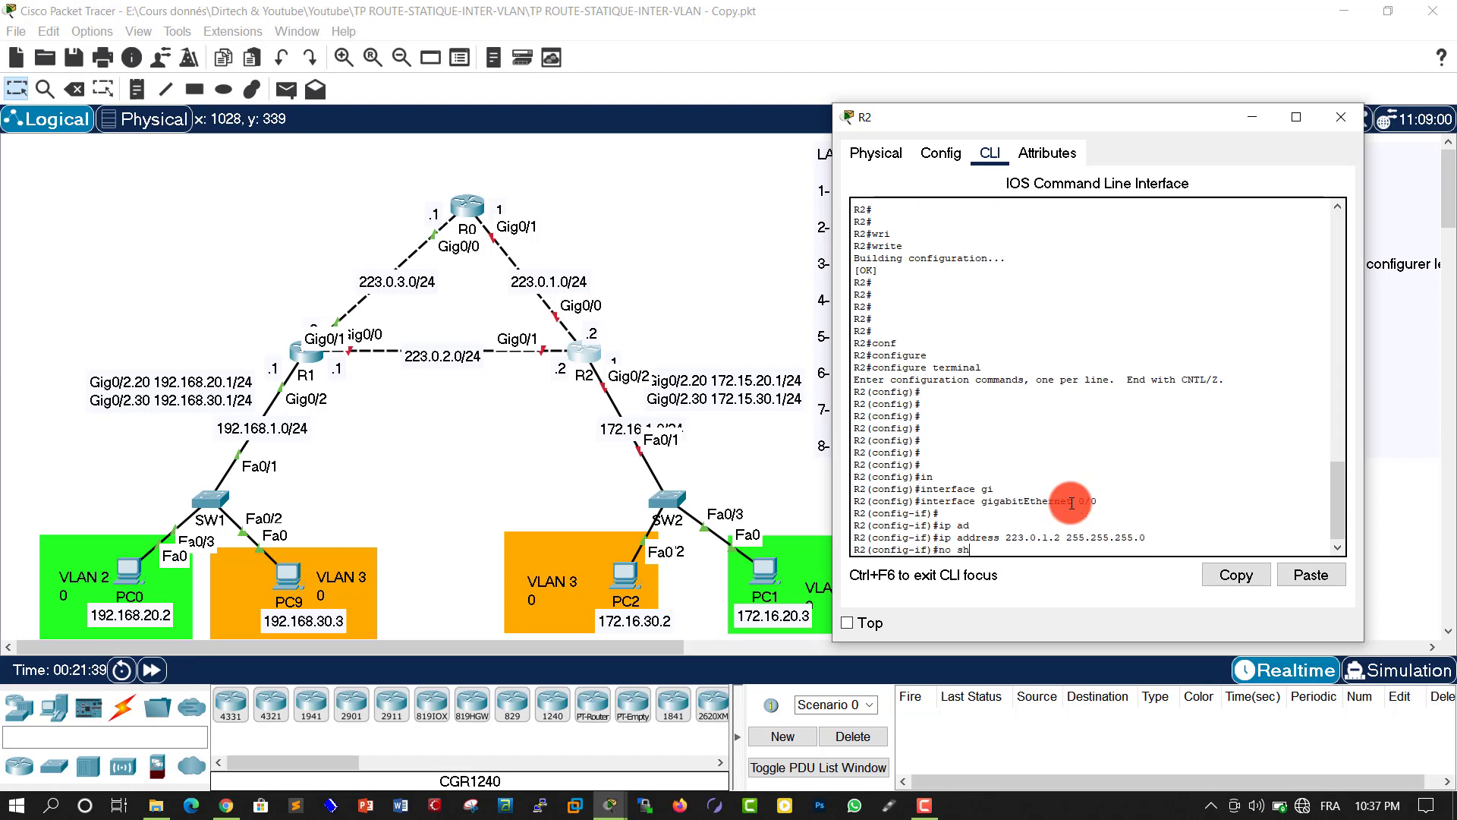
{"action": "type", "text": "u"}
{"action": "key", "text": "Tab"}
{"action": "key", "text": "Return"}
{"action": "key", "text": "Return"}
{"action": "key", "text": "Return"}
{"action": "key", "text": "Return"}
Leave the gigabitEthernet 0/0 interface mode and return R2 to global configuration mode
{"action": "type", "text": "en"}
{"action": "key", "text": "Tab"}
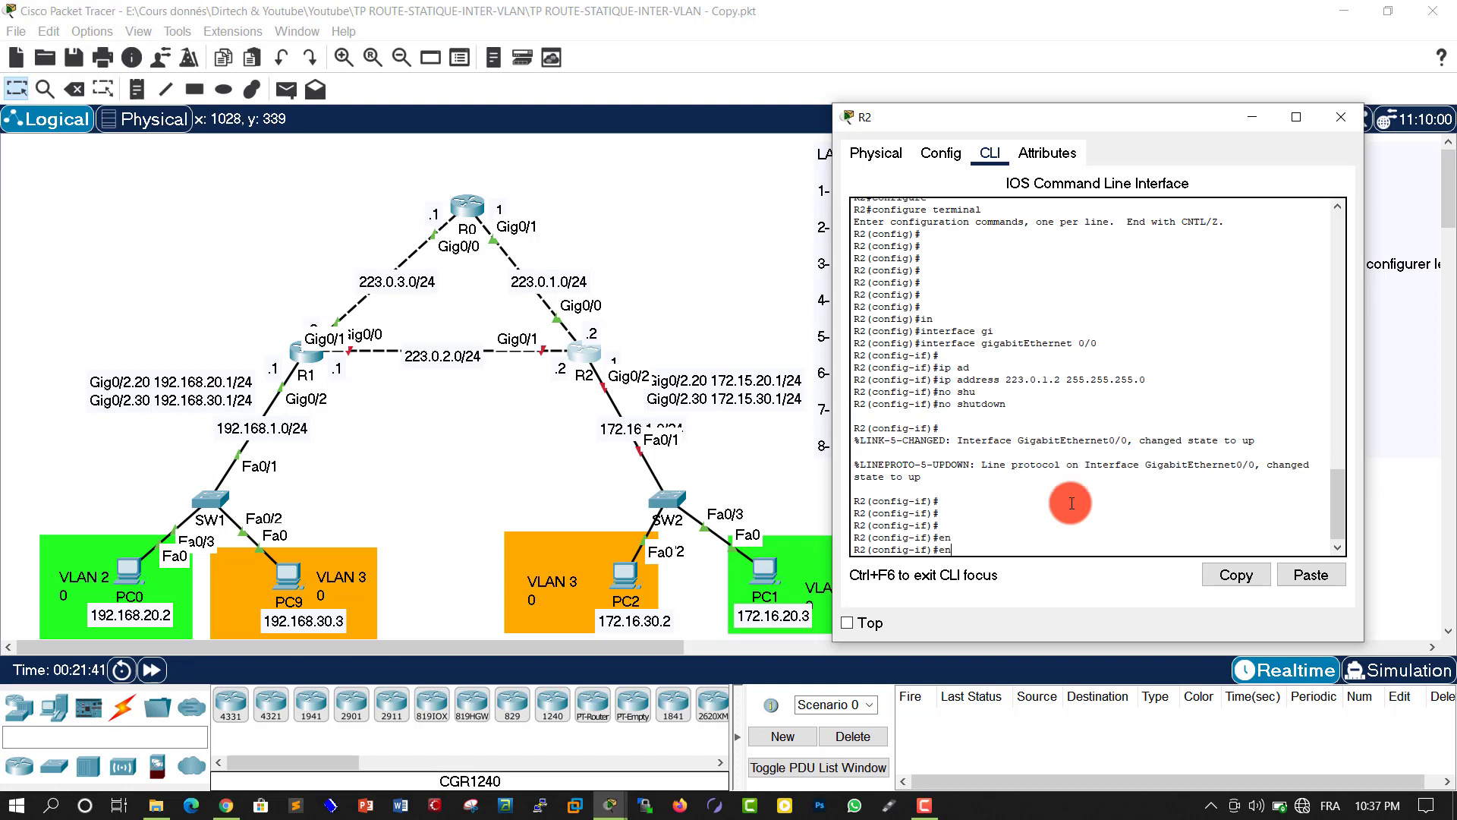
{"action": "key", "text": "Return"}
{"action": "key", "text": "Return"}
{"action": "key", "text": "Return"}
{"action": "key", "text": "Return"}
{"action": "key", "text": "Return"}
{"action": "key", "text": "Return"}
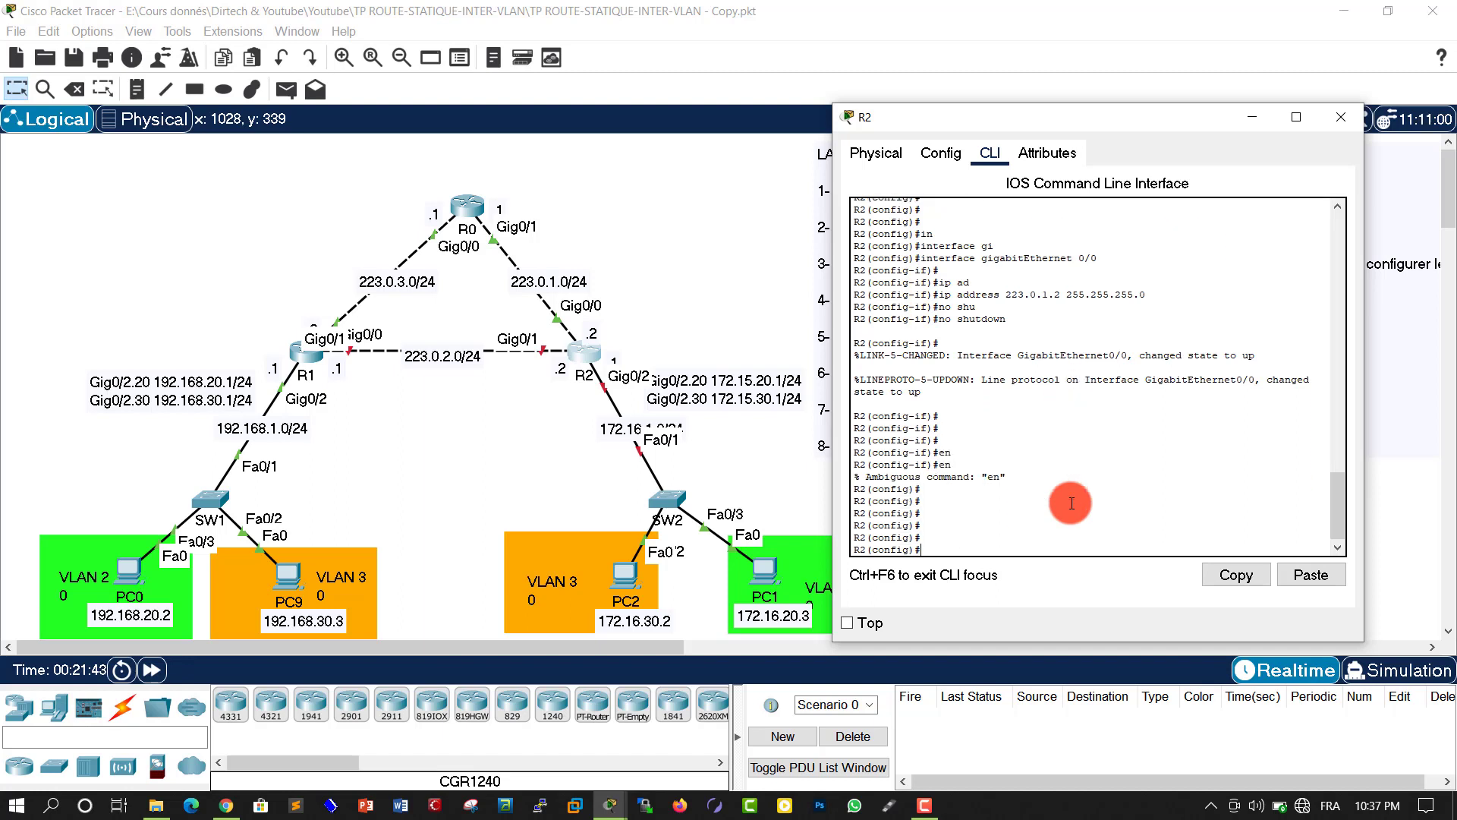
Assign IP address 223.0.2.2 with mask 255.255.255.0 to R2's gigabitEthernet 0/1 interface
{"action": "type", "text": "in"}
{"action": "key", "text": "Tab"}
{"action": "type", "text": "gi"}
{"action": "key", "text": "Tab"}
{"action": "type", "text": "0"}
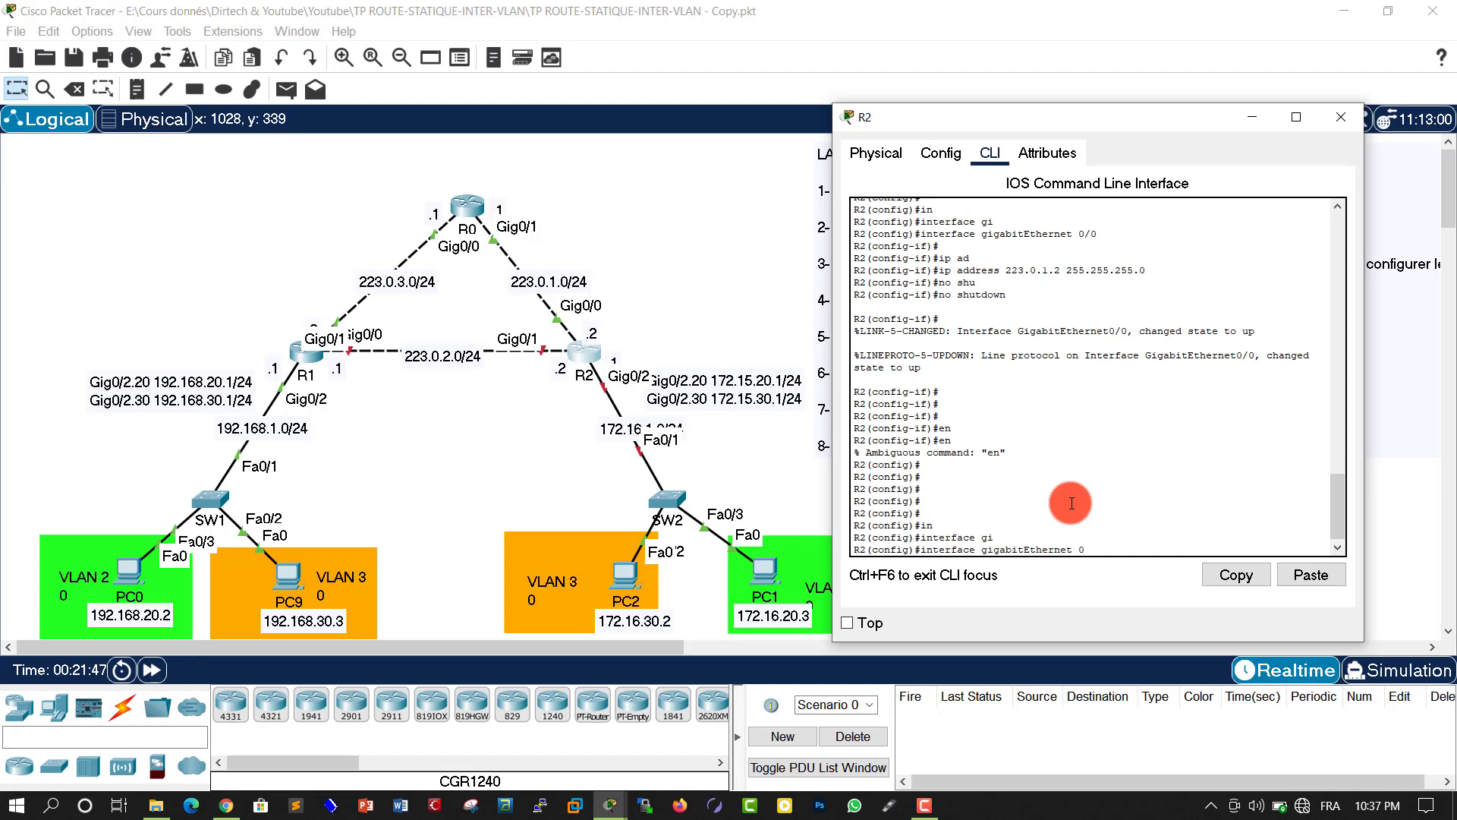
{"action": "type", "text": "/1"}
{"action": "key", "text": "Return"}
{"action": "key", "text": "Return"}
{"action": "key", "text": "Return"}
{"action": "type", "text": "ip"}
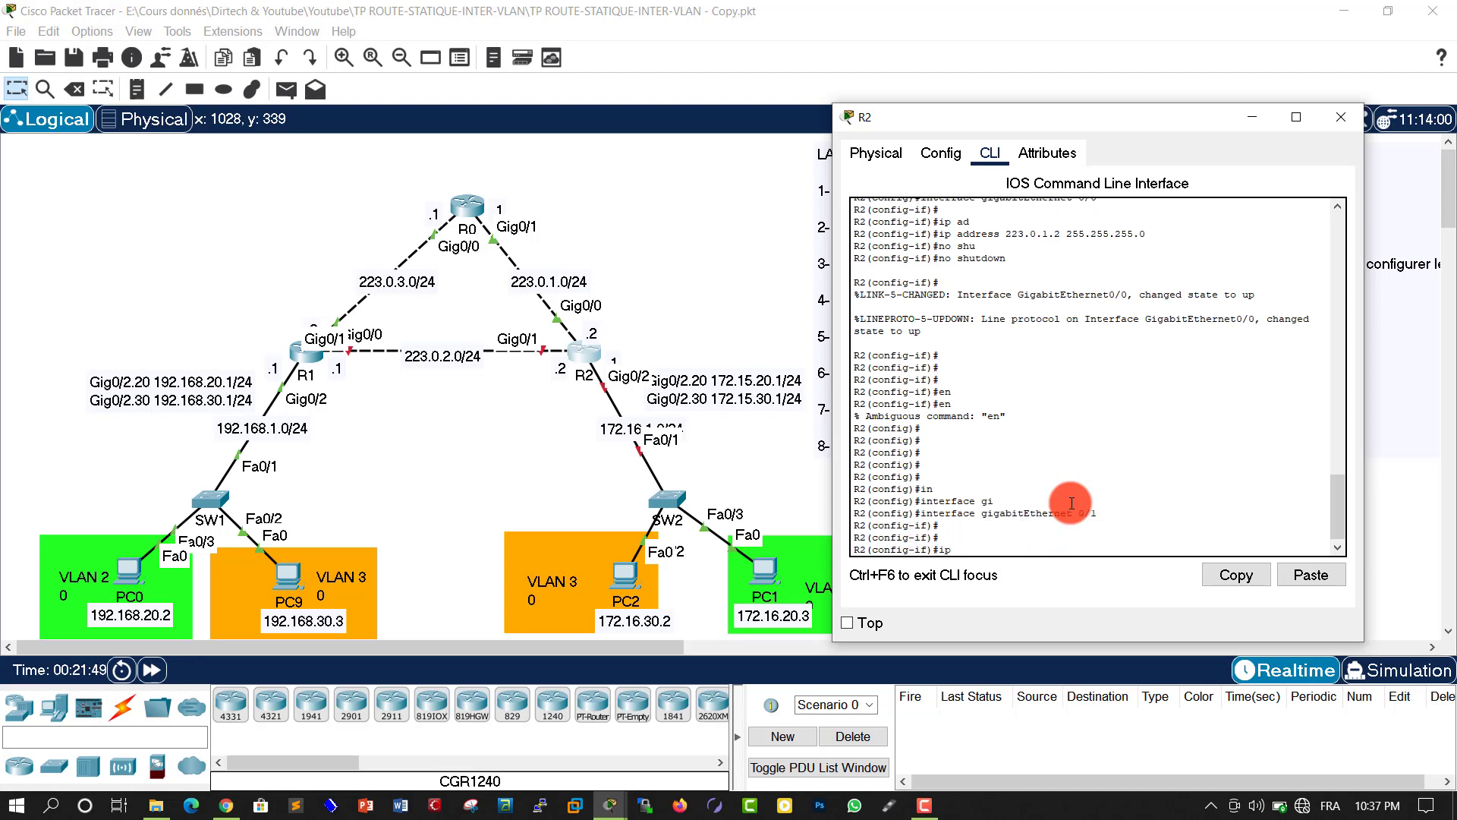
{"action": "type", "text": " ad"}
{"action": "key", "text": "Tab"}
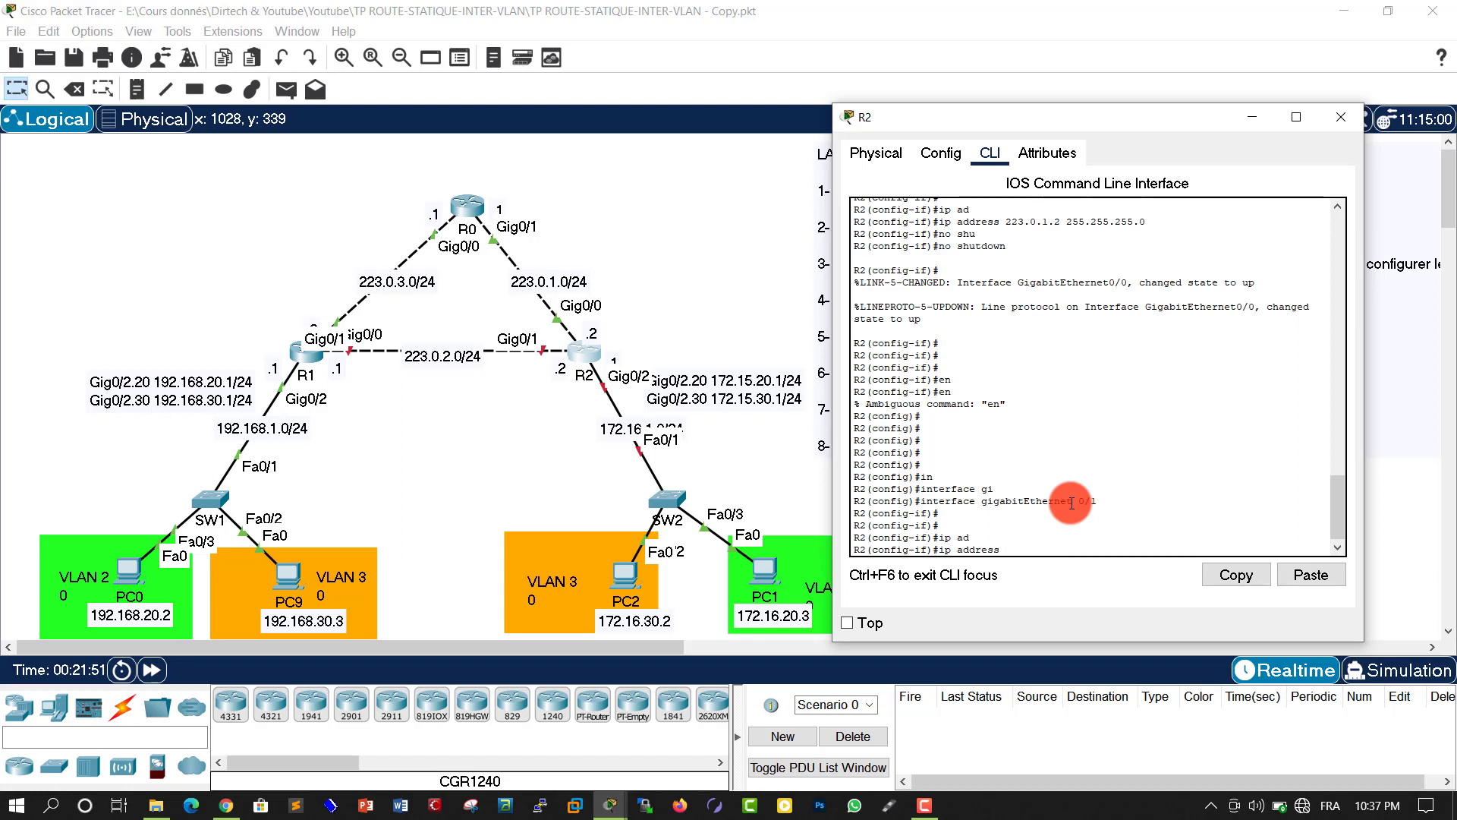
{"action": "type", "text": "223.0.2.2 255.255.255.0"}
{"action": "key", "text": "Return"}
Enable R2's gigabitEthernet 0/1 interface with no shutdown
{"action": "type", "text": "no shu"}
{"action": "key", "text": "Tab"}
{"action": "key", "text": "Return"}
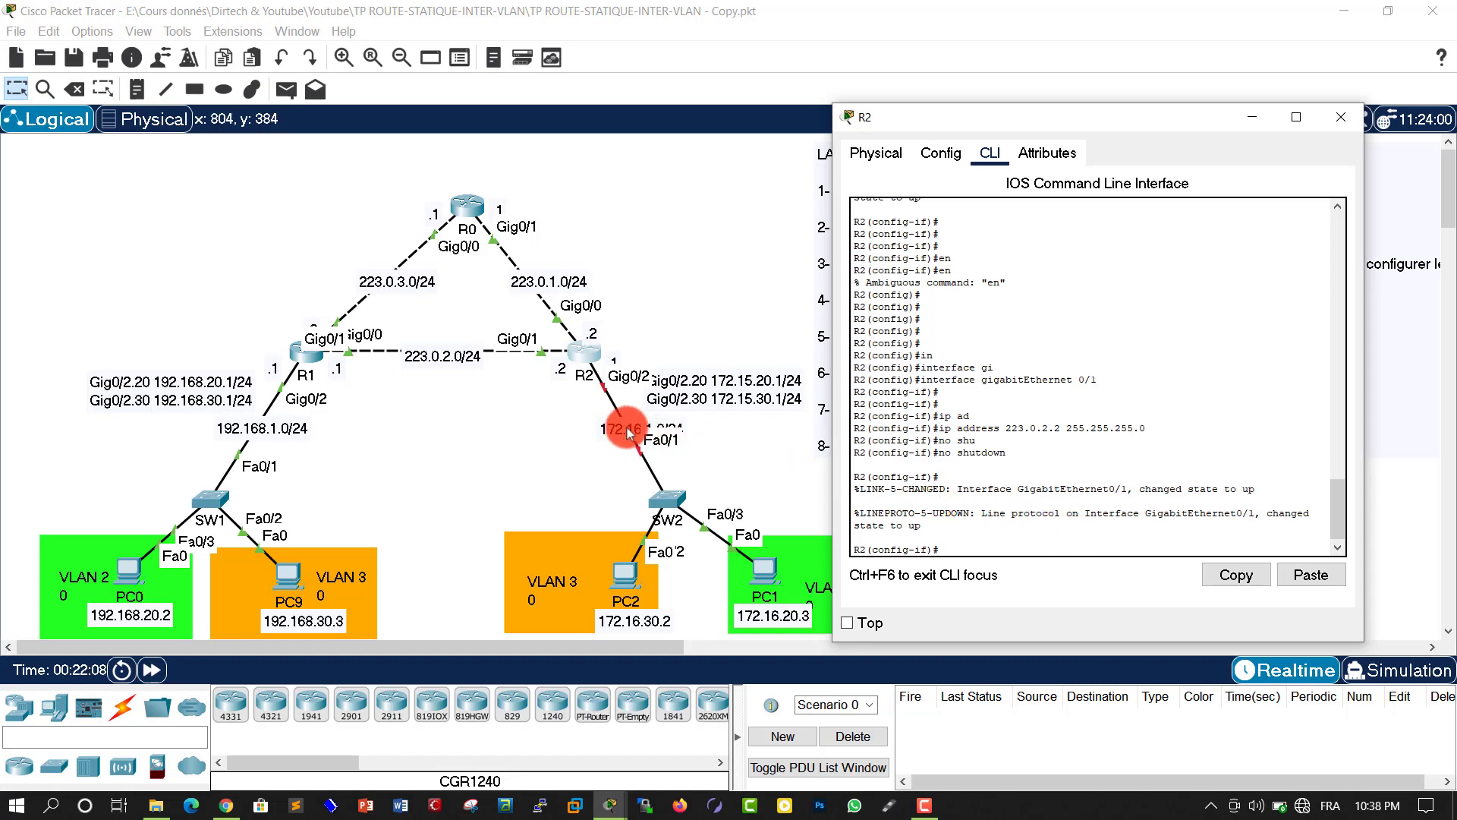
Move the 172.16.1.0/24 label clear of the Fa0/1 label between R2 and SW2, and bring R2's console back
{"action": "mouse_move", "coordinate": [628, 426]}
{"action": "left_mouse_down"}
{"action": "mouse_move", "coordinate": [607, 406]}
{"action": "mouse_move", "coordinate": [613, 421]}
{"action": "left_mouse_up"}
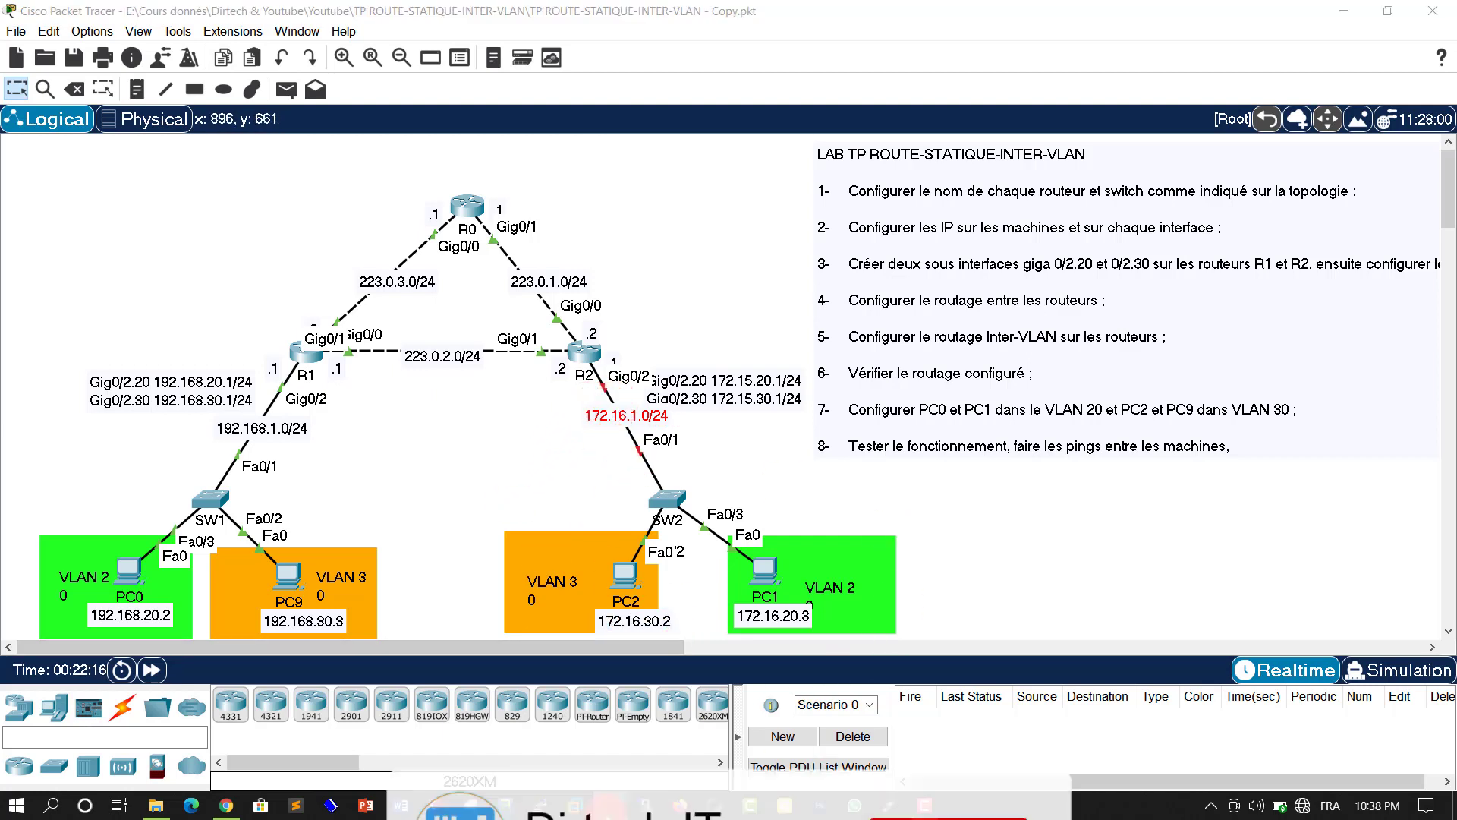
{"action": "left_click", "coordinate": [574, 806]}
{"action": "key", "text": "Return"}
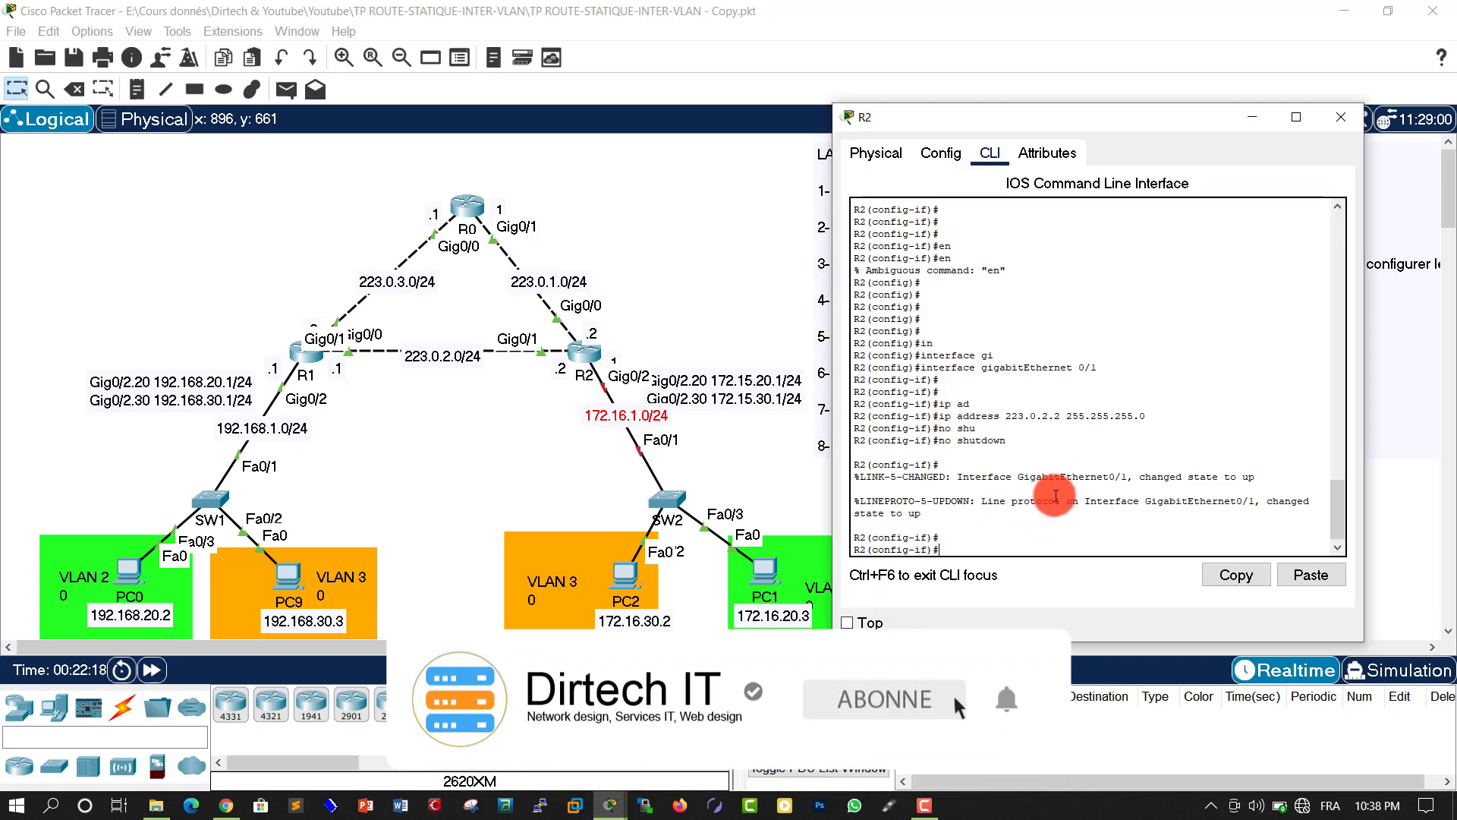
Exit the gigabitEthernet 0/1 interface mode to return R2 to global configuration mode
{"action": "type", "text": "exi"}
{"action": "key", "text": "Tab"}
{"action": "key", "text": "Return"}
{"action": "key", "text": "Return"}
{"action": "key", "text": "Return"}
Assign IP address 172.16.1.1 with mask 255.255.255.0 to R2's gigabitEthernet 0/2 interface
{"action": "type", "text": "in"}
{"action": "key", "text": "Tab"}
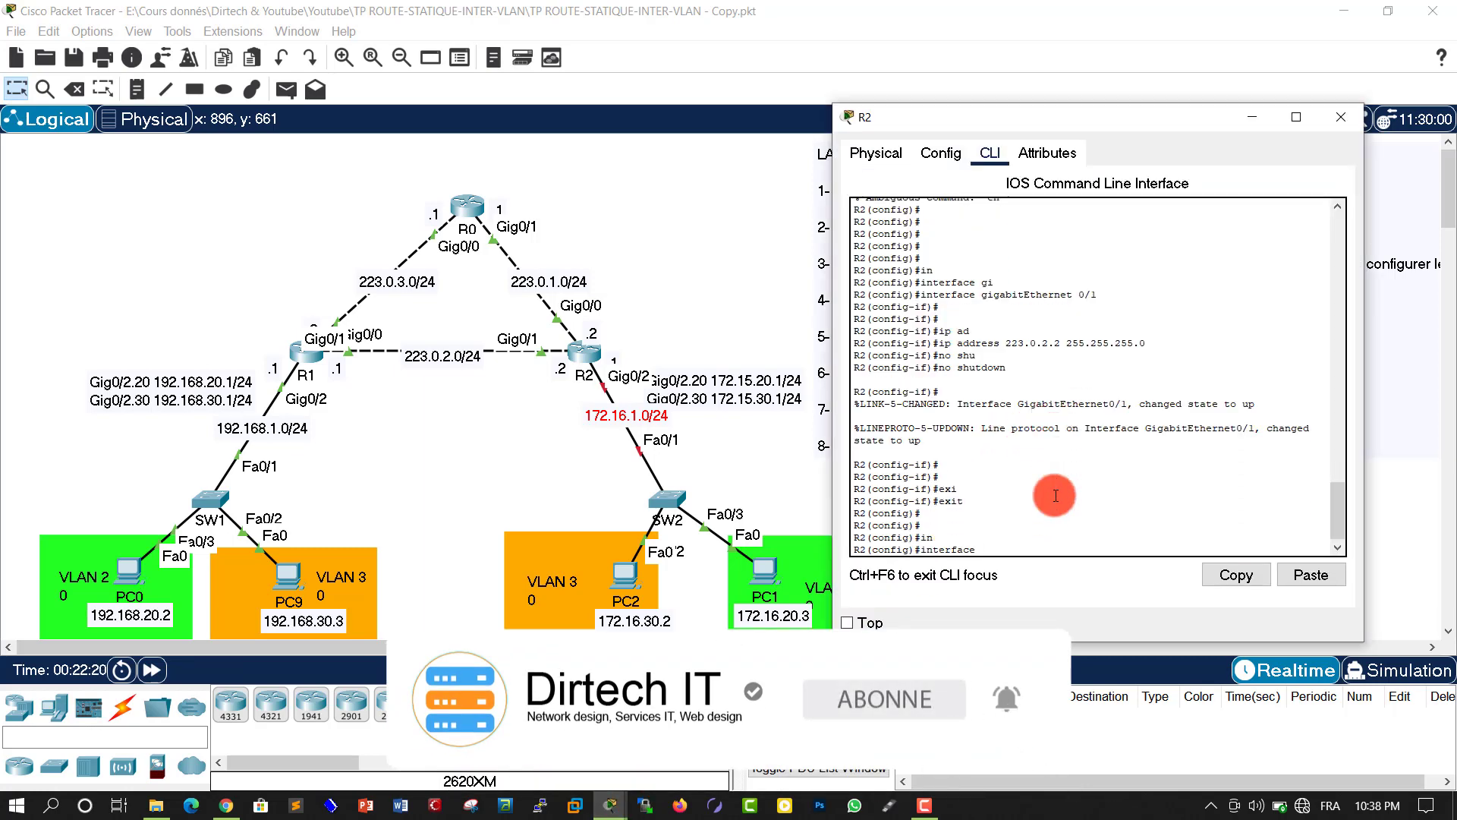
{"action": "type", "text": "gi"}
{"action": "key", "text": "Tab"}
{"action": "type", "text": "0"}
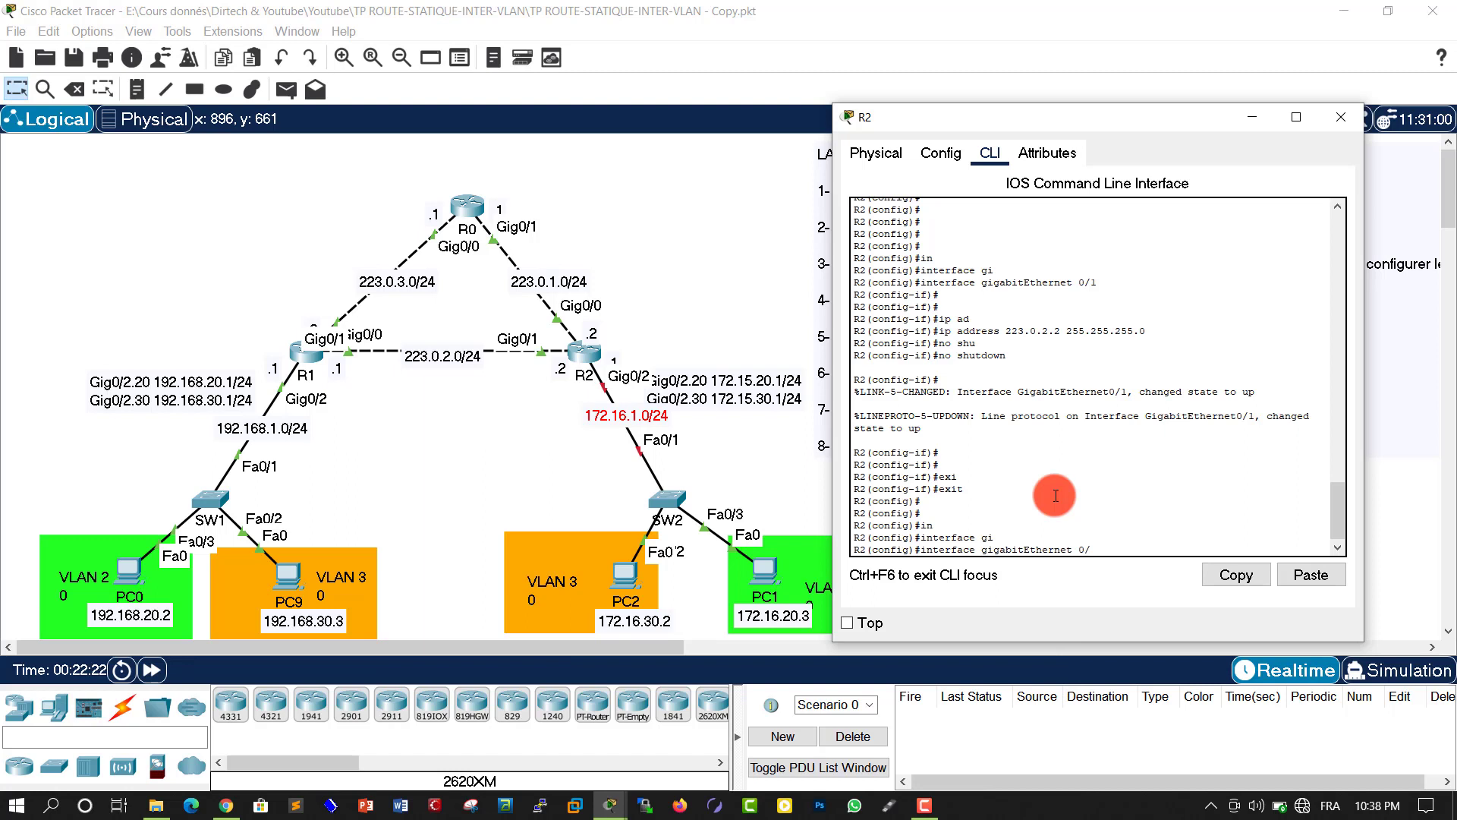
{"action": "type", "text": "/2"}
{"action": "key", "text": "Return"}
{"action": "key", "text": "Return"}
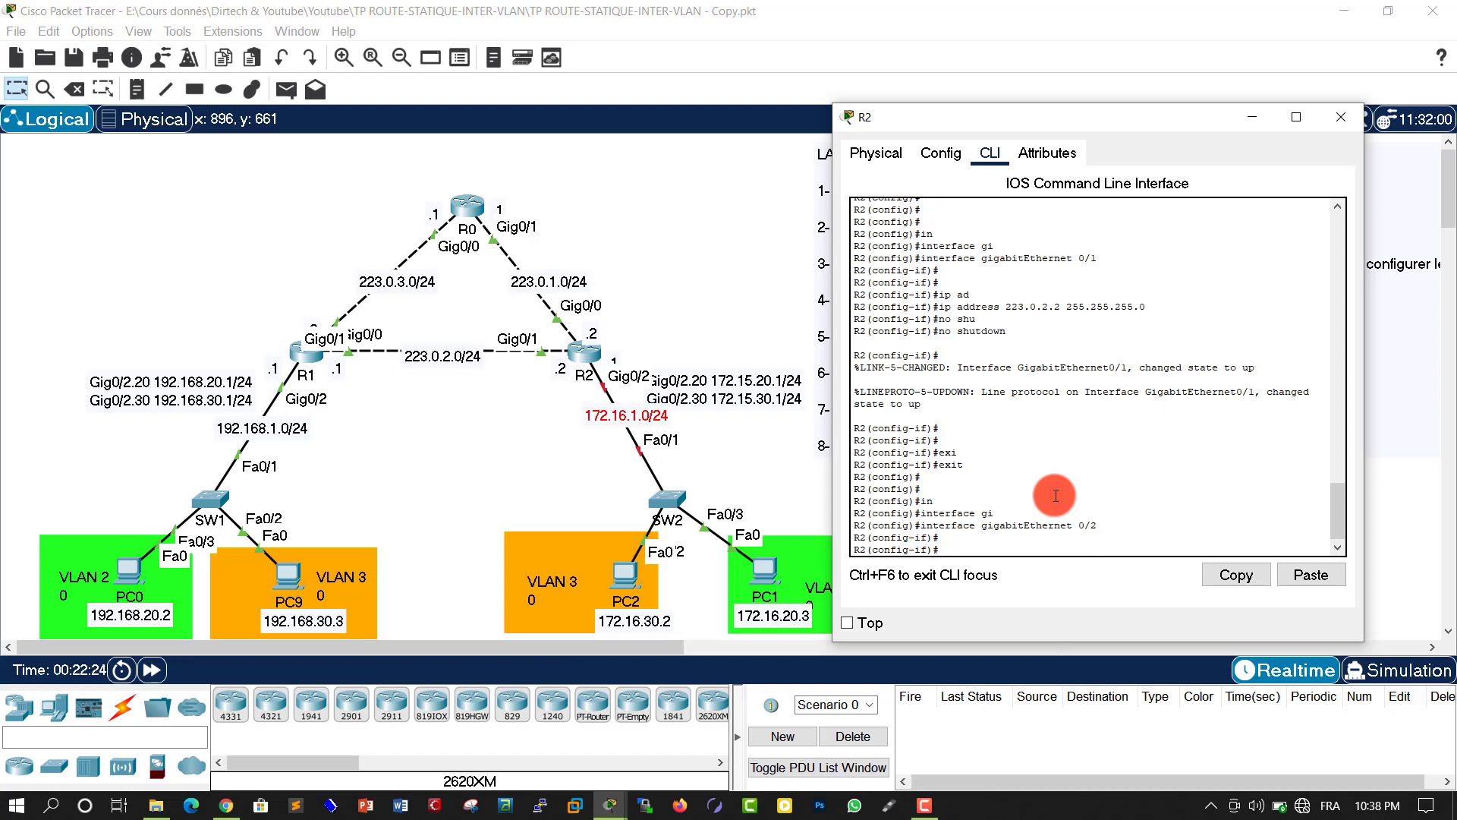
{"action": "type", "text": "ip ad"}
{"action": "key", "text": "Tab"}
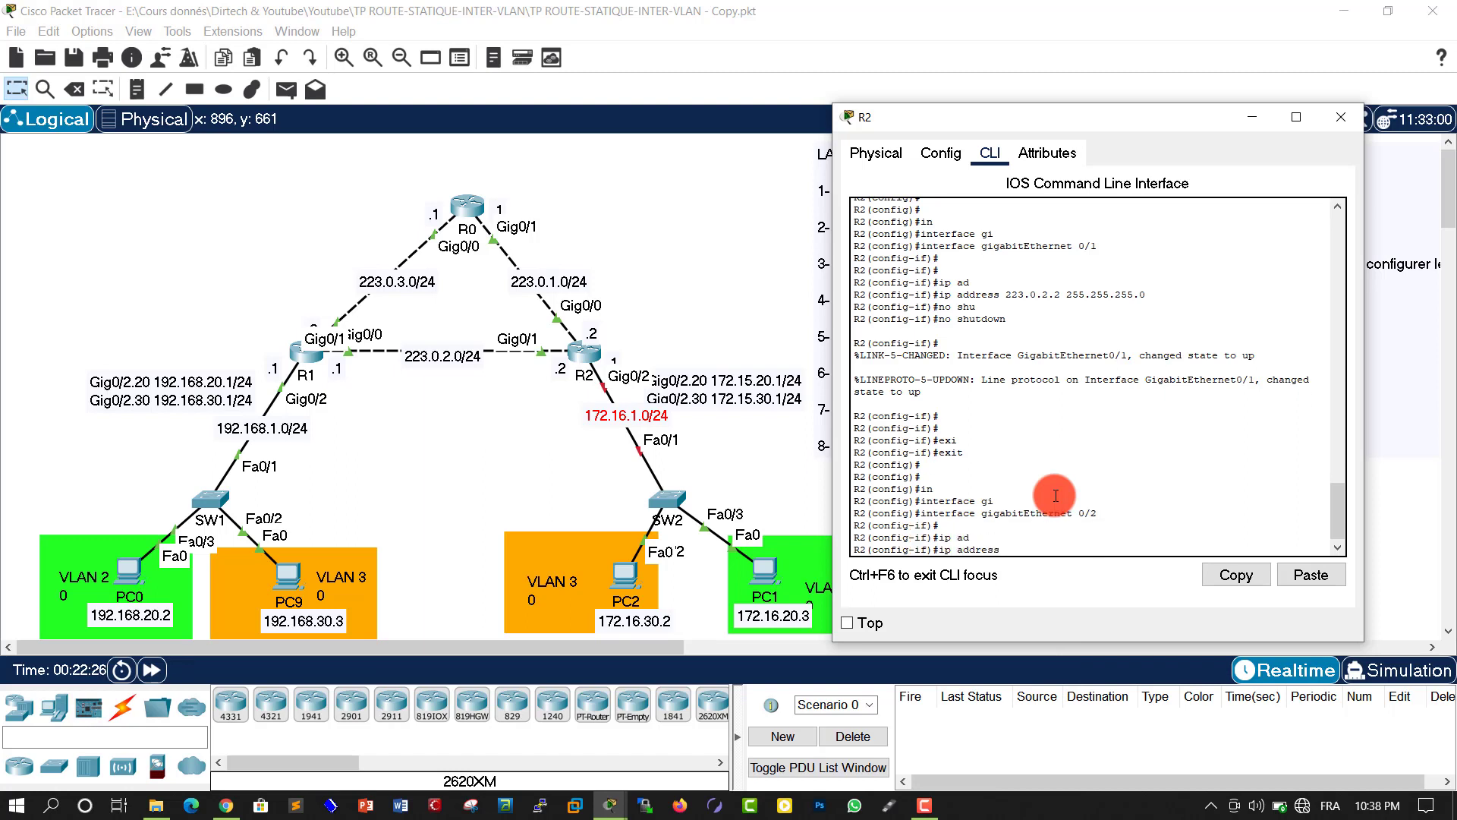
{"action": "type", "text": "172.16.1.1 255.255.255.0"}
{"action": "key", "text": "Return"}
{"action": "key", "text": "Return"}
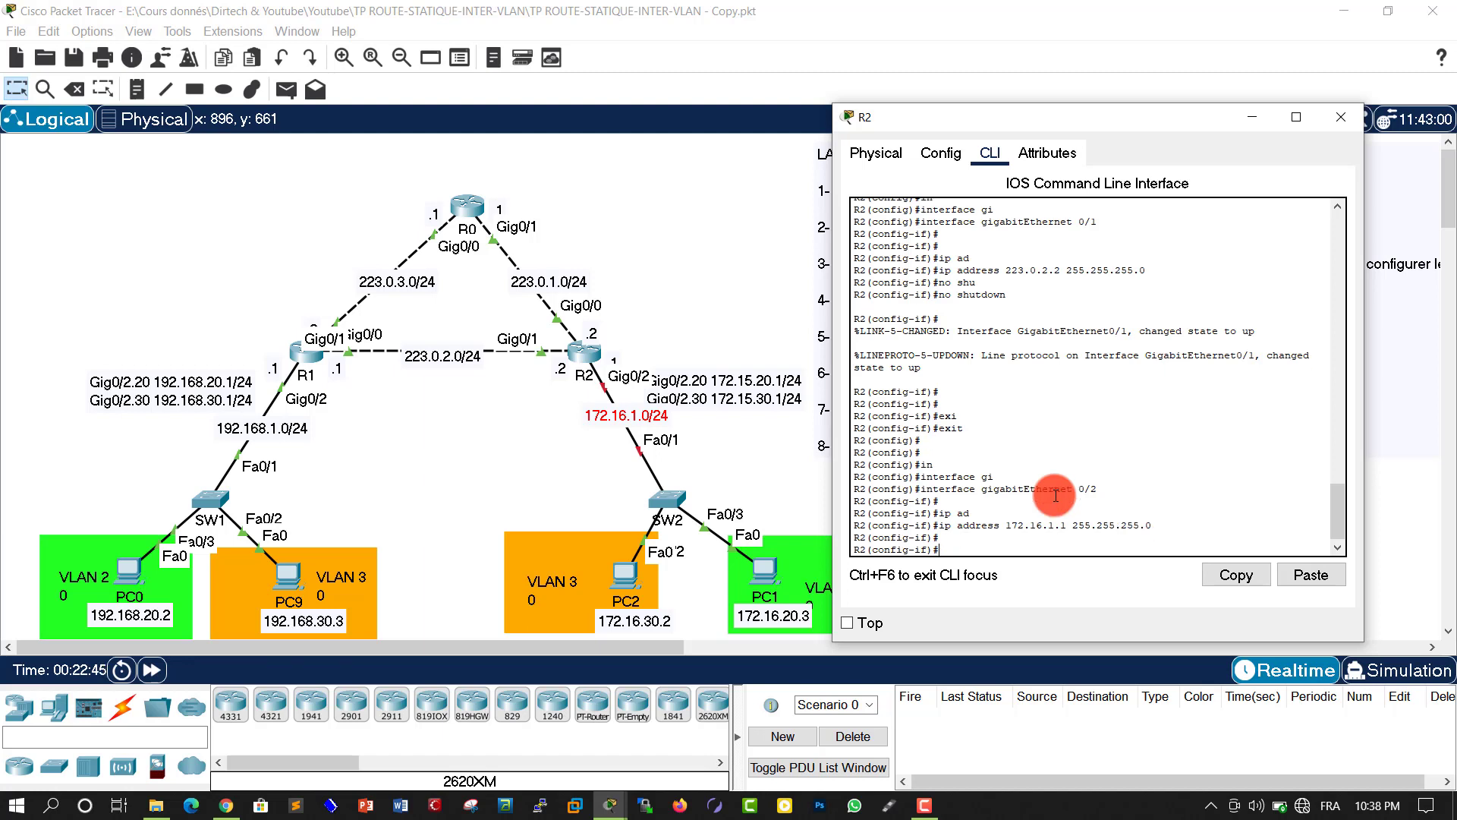
Enable R2's gigabitEthernet 0/2 interface with no shutdown
{"action": "key", "text": "BackSpace"}
{"action": "type", "text": "no shu"}
{"action": "key", "text": "Tab"}
{"action": "key", "text": "Return"}
{"action": "key", "text": "Return"}
{"action": "key", "text": "Return"}
{"action": "key", "text": "Return"}
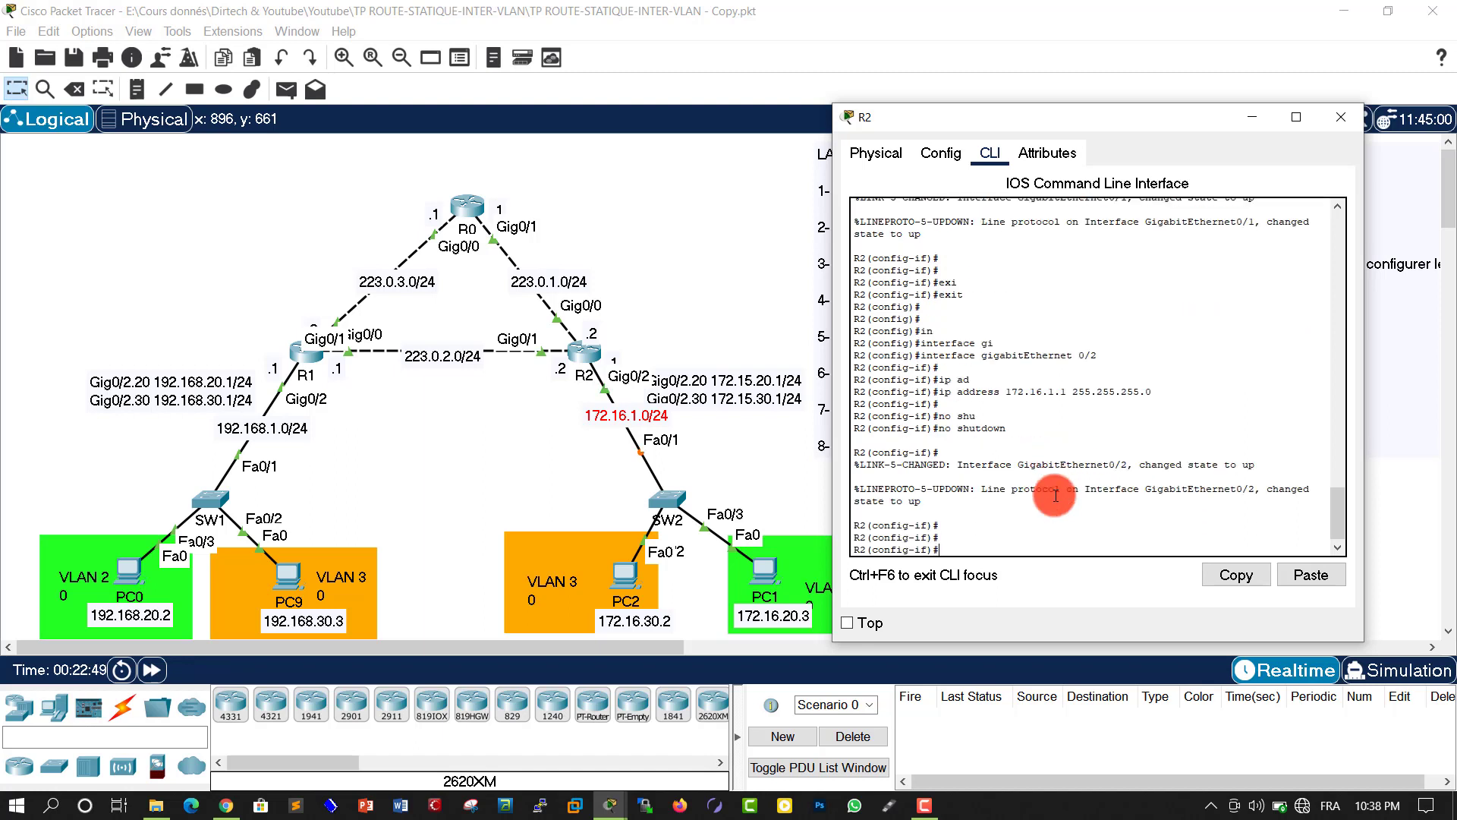
{"action": "key", "text": "Return"}
Return R2 to privileged EXEC mode with end, then save its configuration with write and close its console
{"action": "type", "text": "end"}
{"action": "key", "text": "Return"}
{"action": "key", "text": "Return"}
{"action": "key", "text": "Return"}
{"action": "type", "text": "w"}
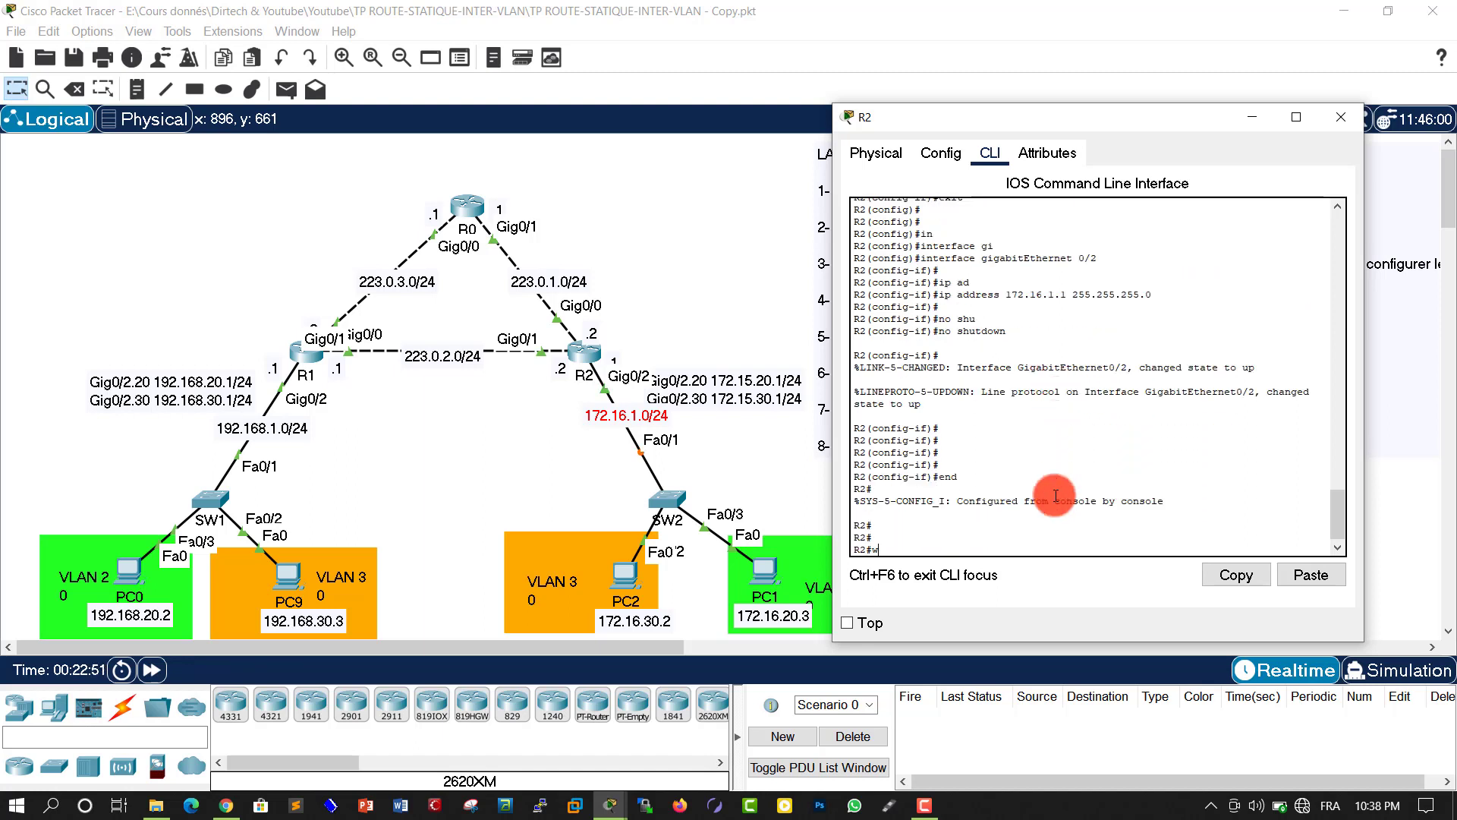
{"action": "type", "text": "ri"}
{"action": "key", "text": "Tab"}
{"action": "key", "text": "Return"}
{"action": "key", "text": "Return"}
{"action": "key", "text": "Return"}
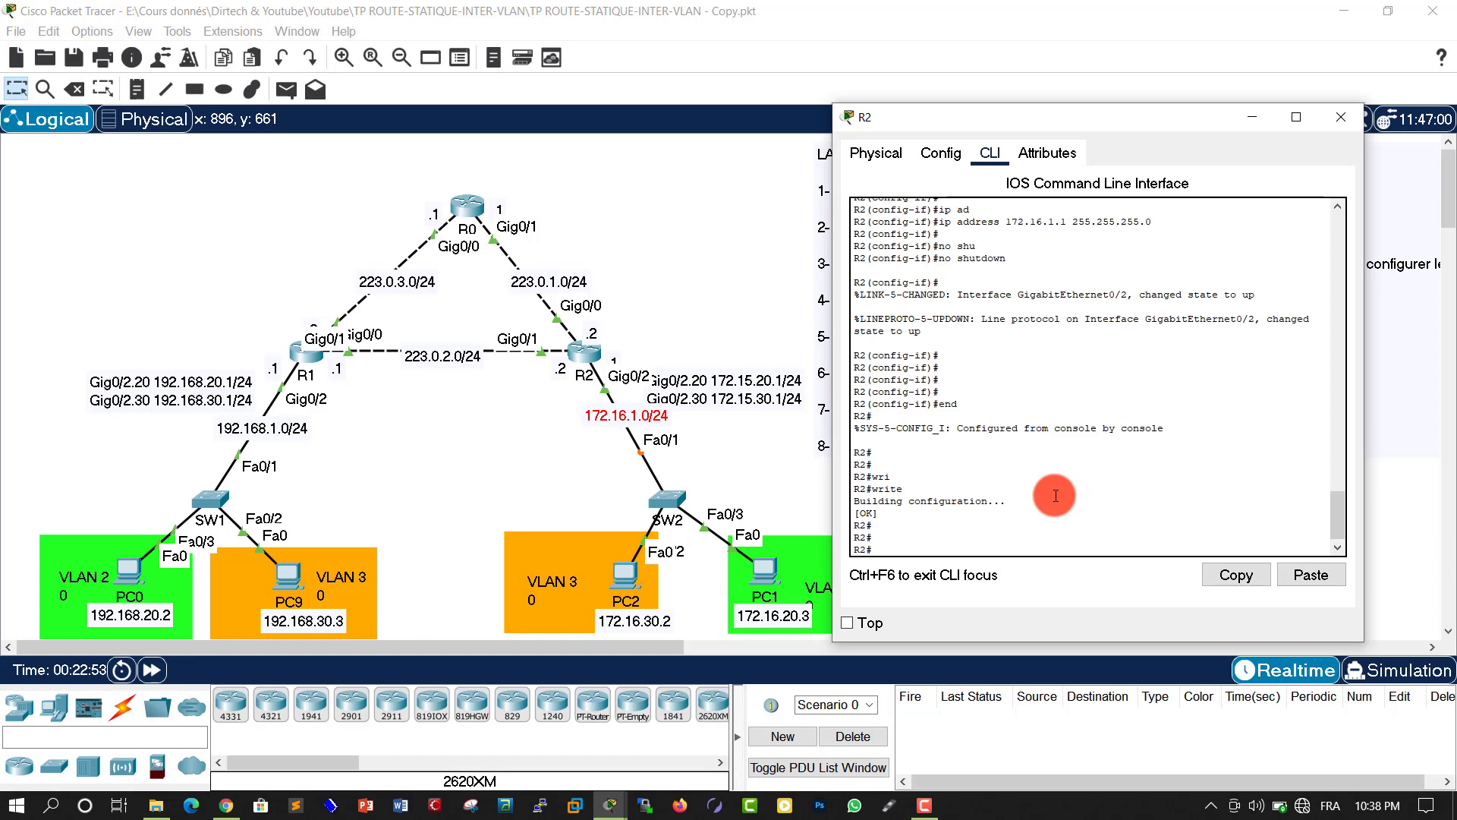
{"action": "left_click", "coordinate": [1341, 123]}
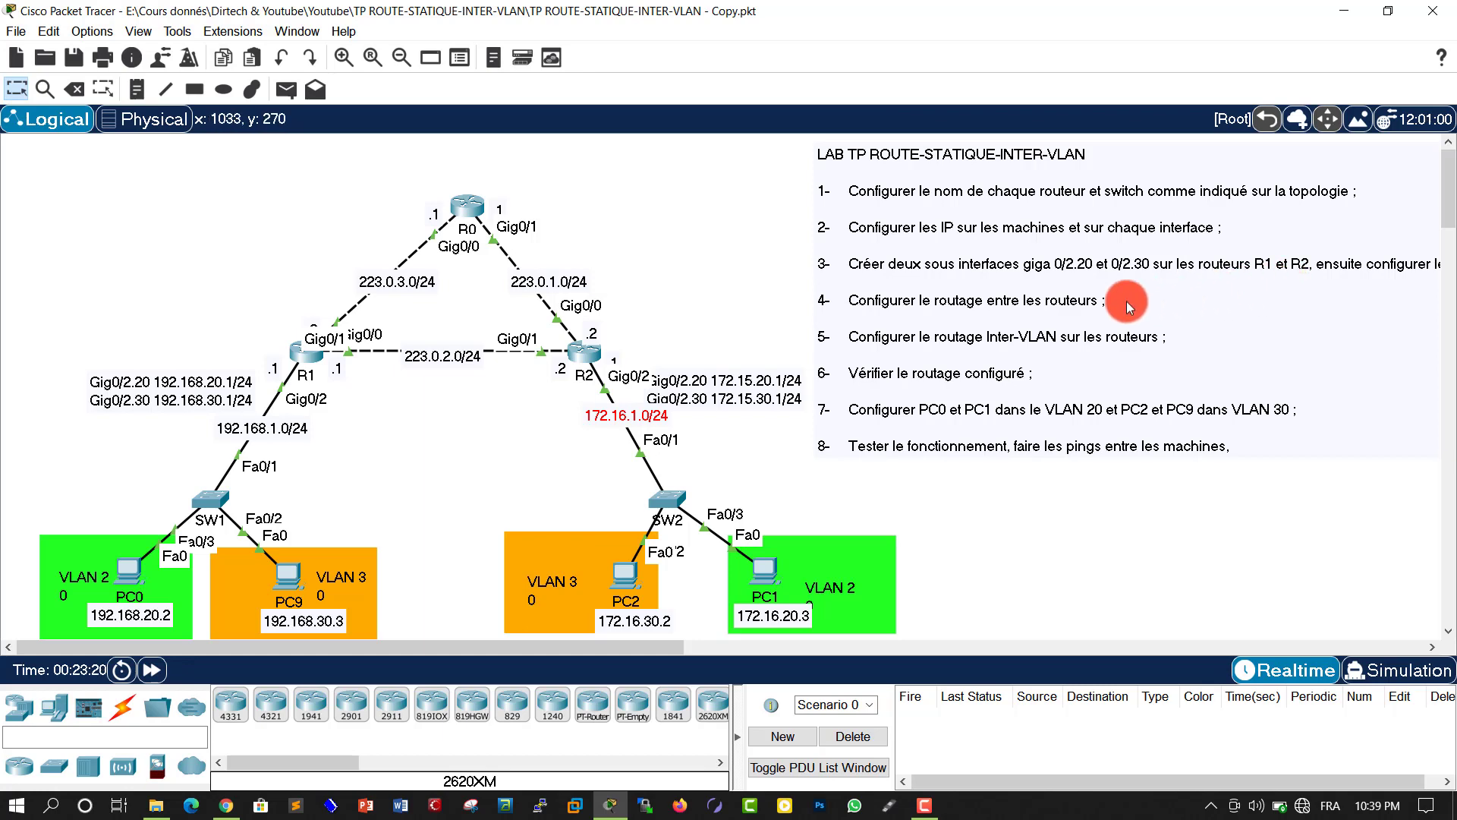
Reposition the lab instructions note beside the topology, clear of R2's subinterface labels, with its third item fully readable
{"action": "mouse_move", "coordinate": [968, 327]}
{"action": "left_mouse_down"}
{"action": "mouse_move", "coordinate": [907, 319]}
{"action": "mouse_move", "coordinate": [941, 321]}
{"action": "left_mouse_up"}
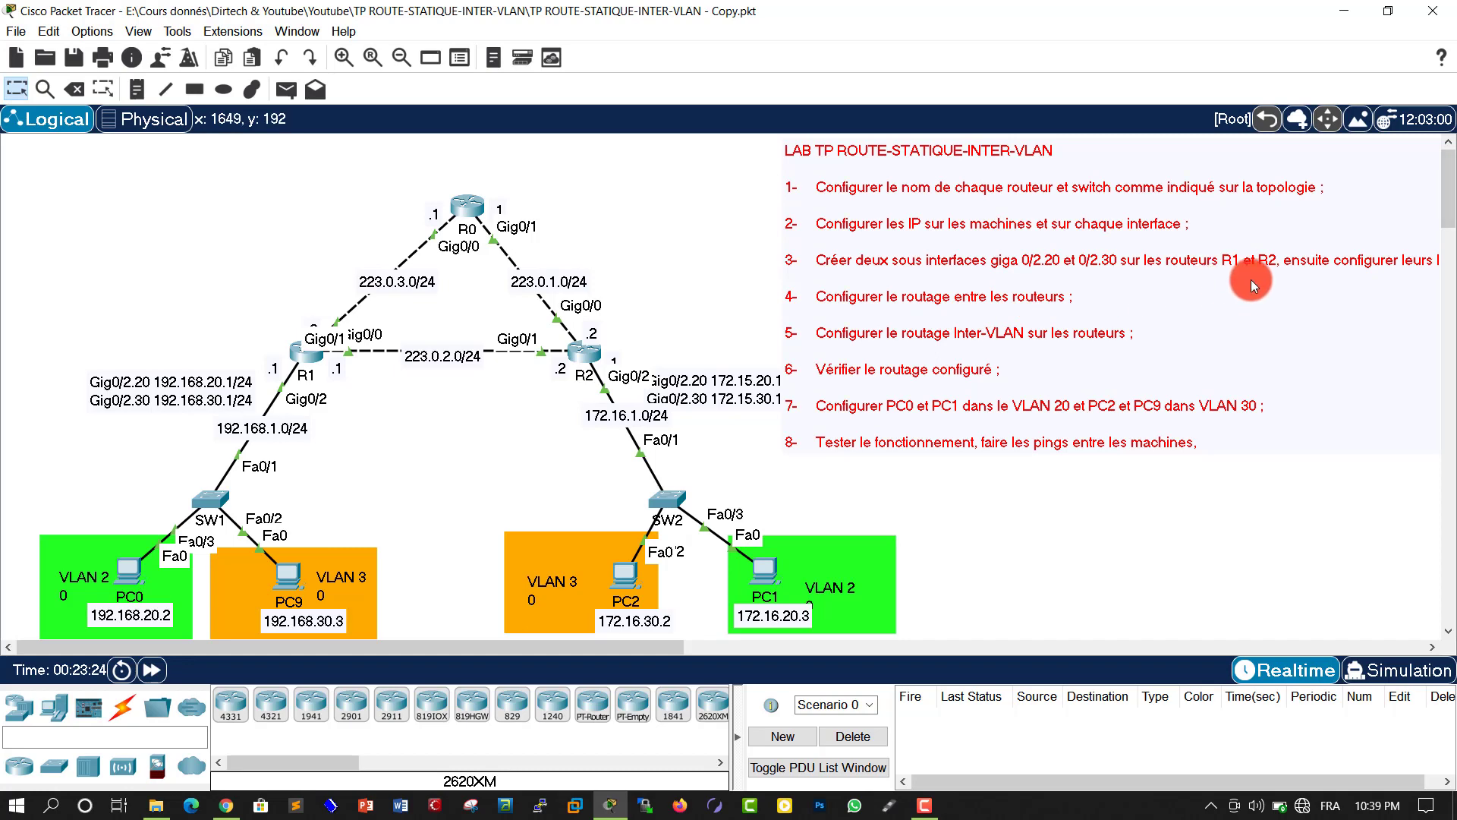
{"action": "left_click_drag", "start_coordinate": [1254, 279], "coordinate": [1294, 275]}
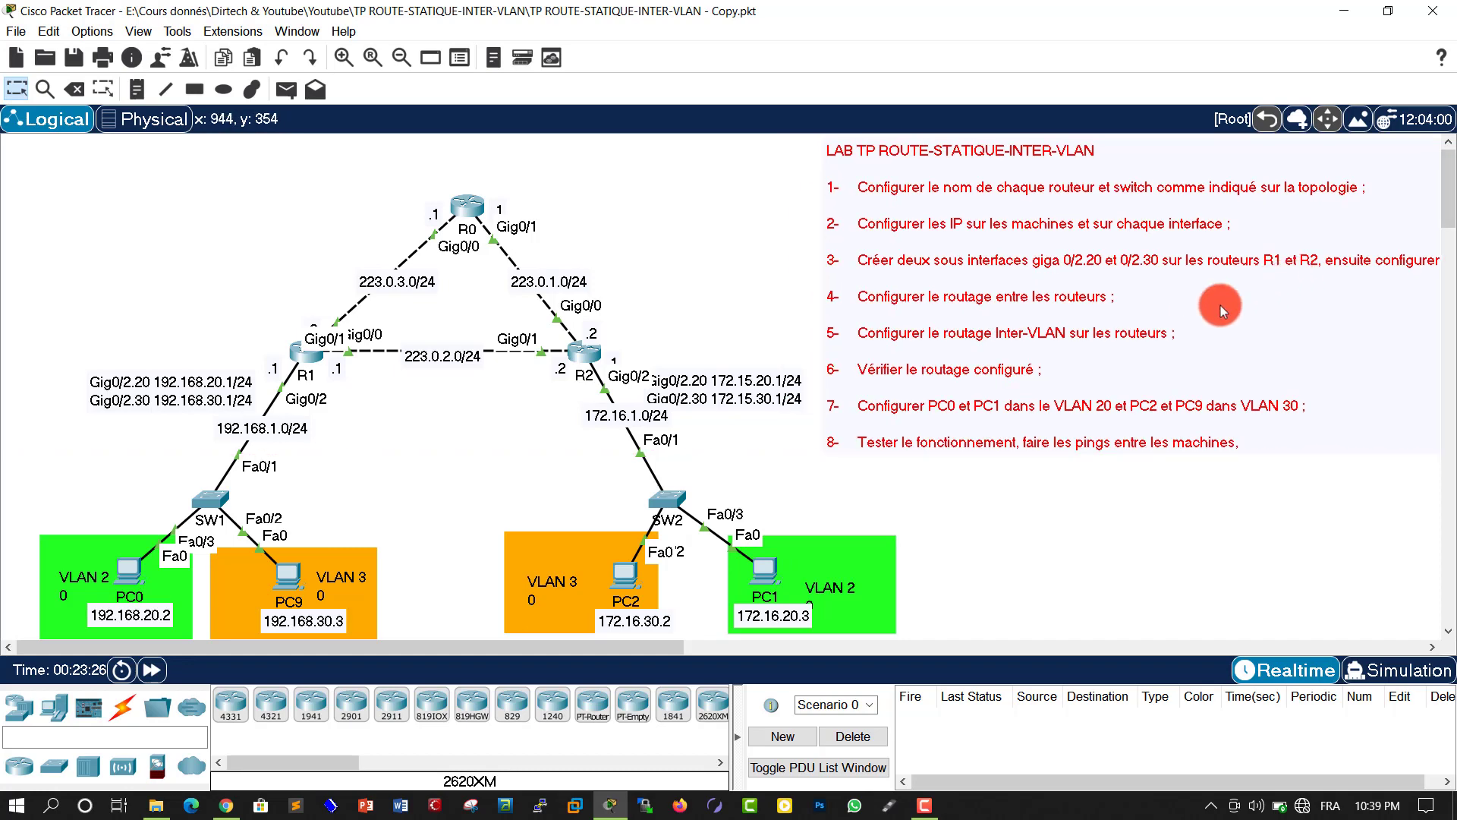
{"action": "left_click_drag", "start_coordinate": [359, 647], "coordinate": [388, 644]}
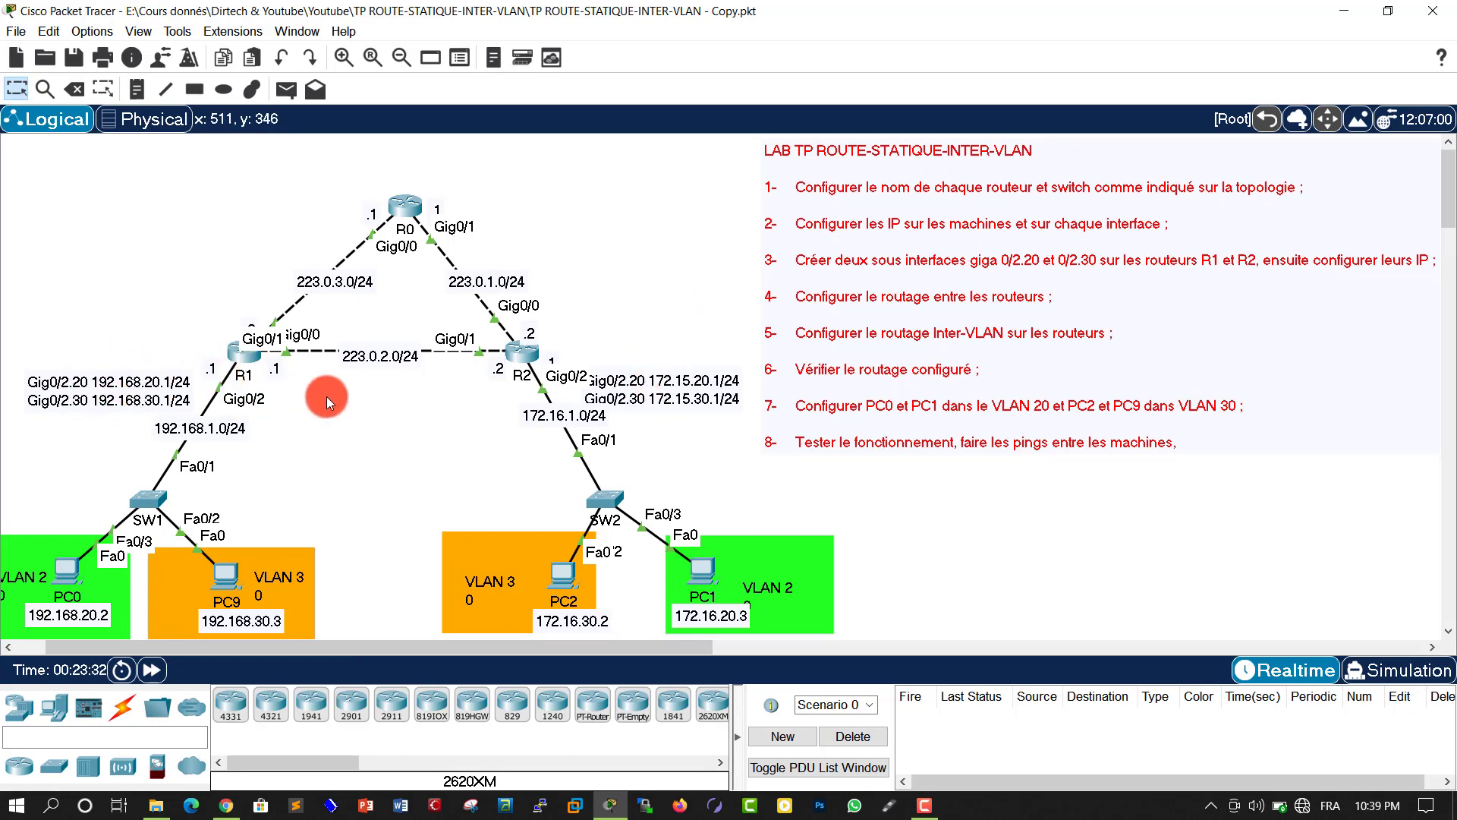
Open R1's command line and place its window so R1's subinterface address labels stay readable
{"action": "left_click", "coordinate": [233, 380]}
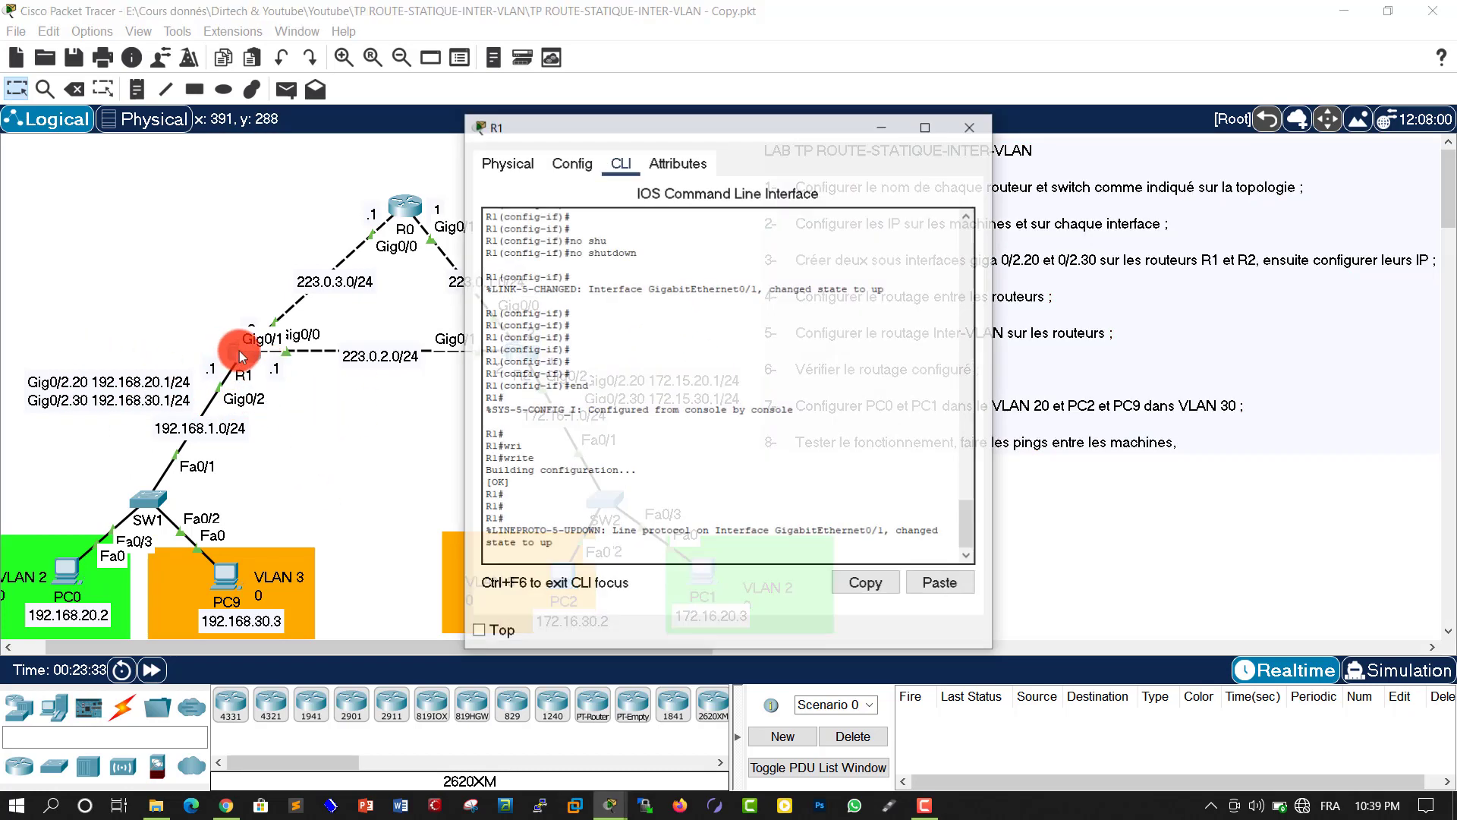
{"action": "left_click", "coordinate": [486, 214]}
{"action": "left_click_drag", "start_coordinate": [635, 121], "coordinate": [434, 140]}
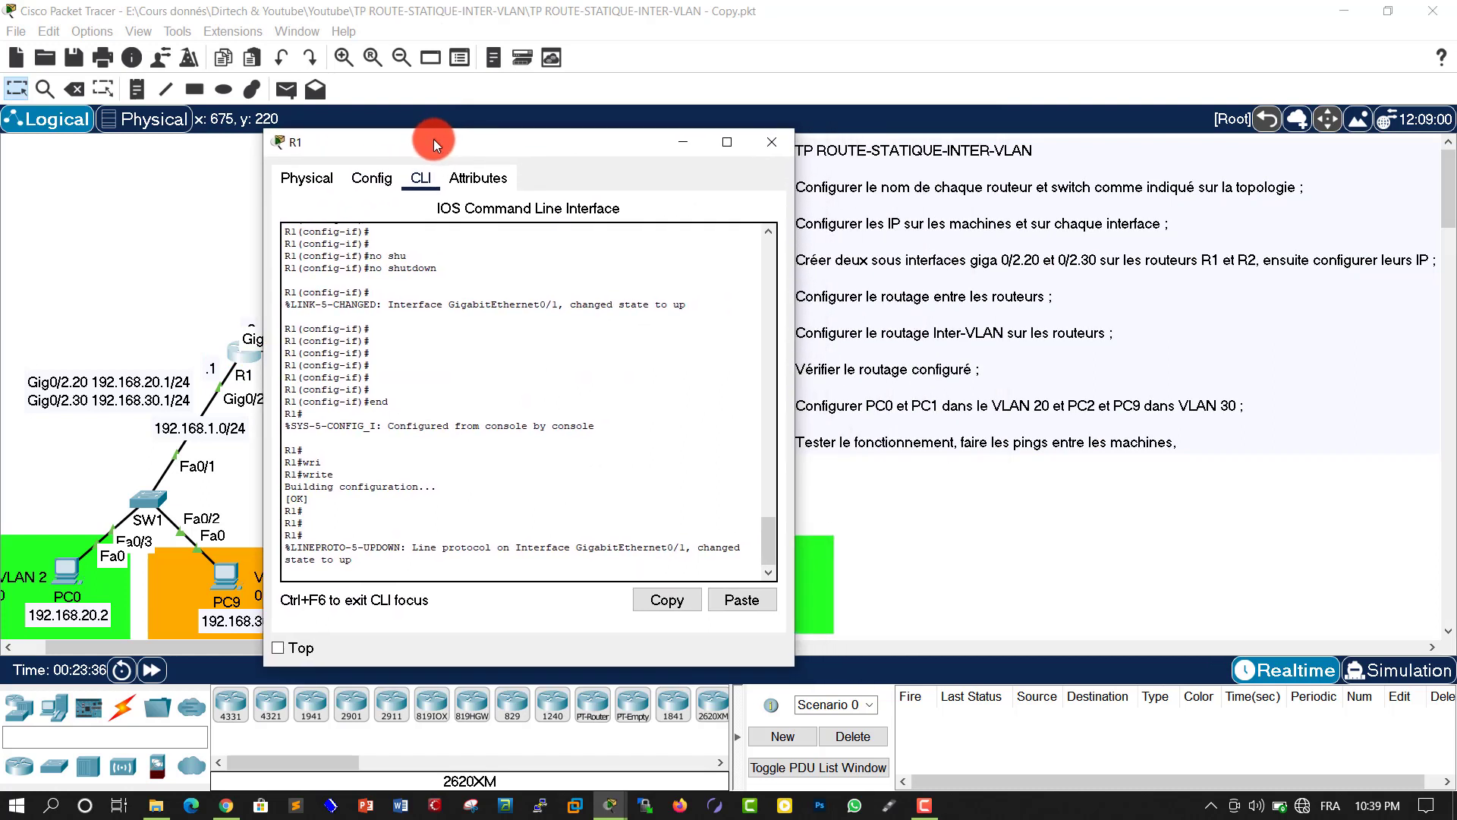
{"action": "left_click_drag", "start_coordinate": [591, 131], "coordinate": [341, 143]}
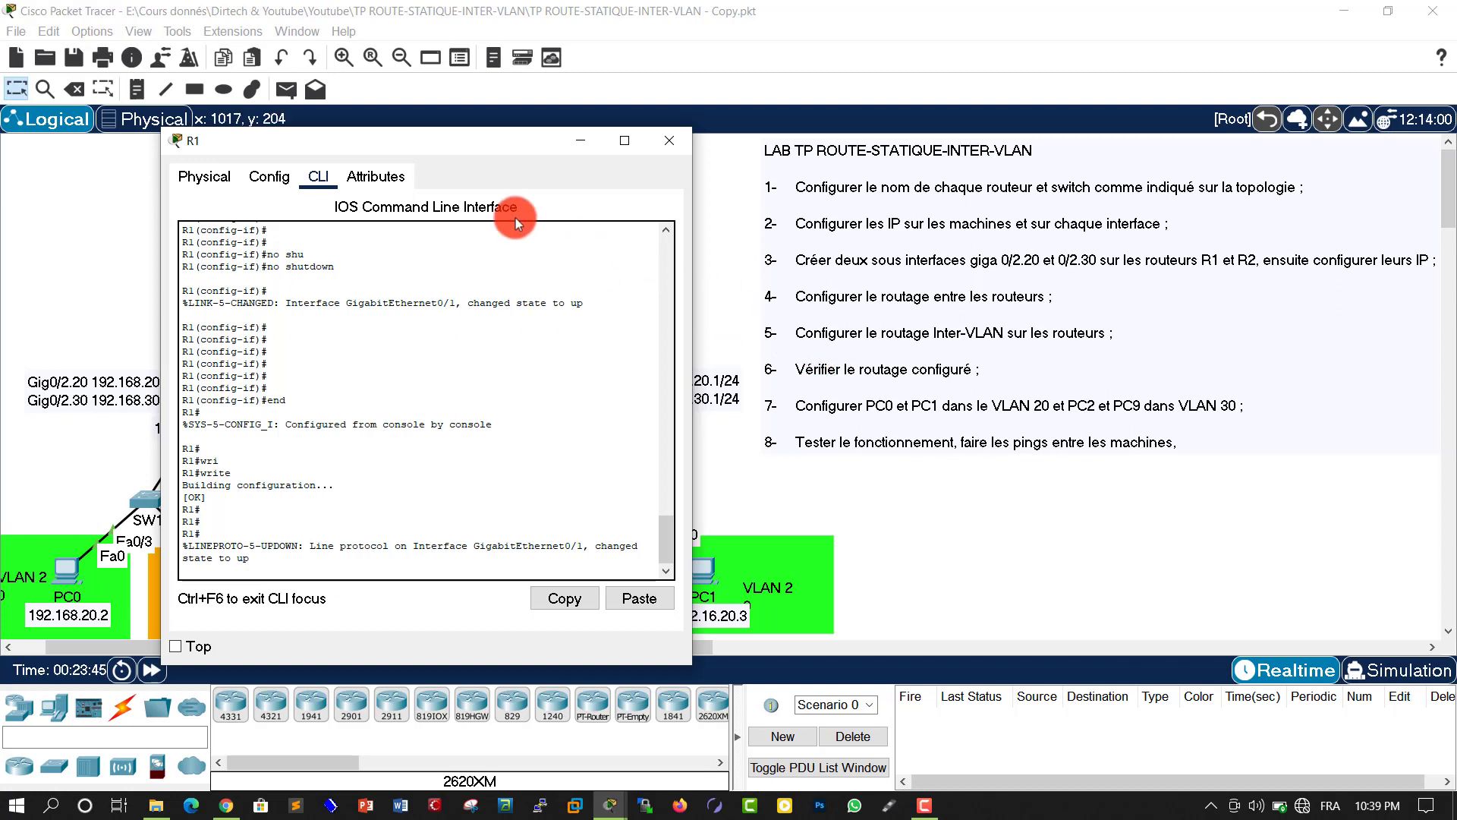
{"action": "left_click_drag", "start_coordinate": [324, 136], "coordinate": [552, 113]}
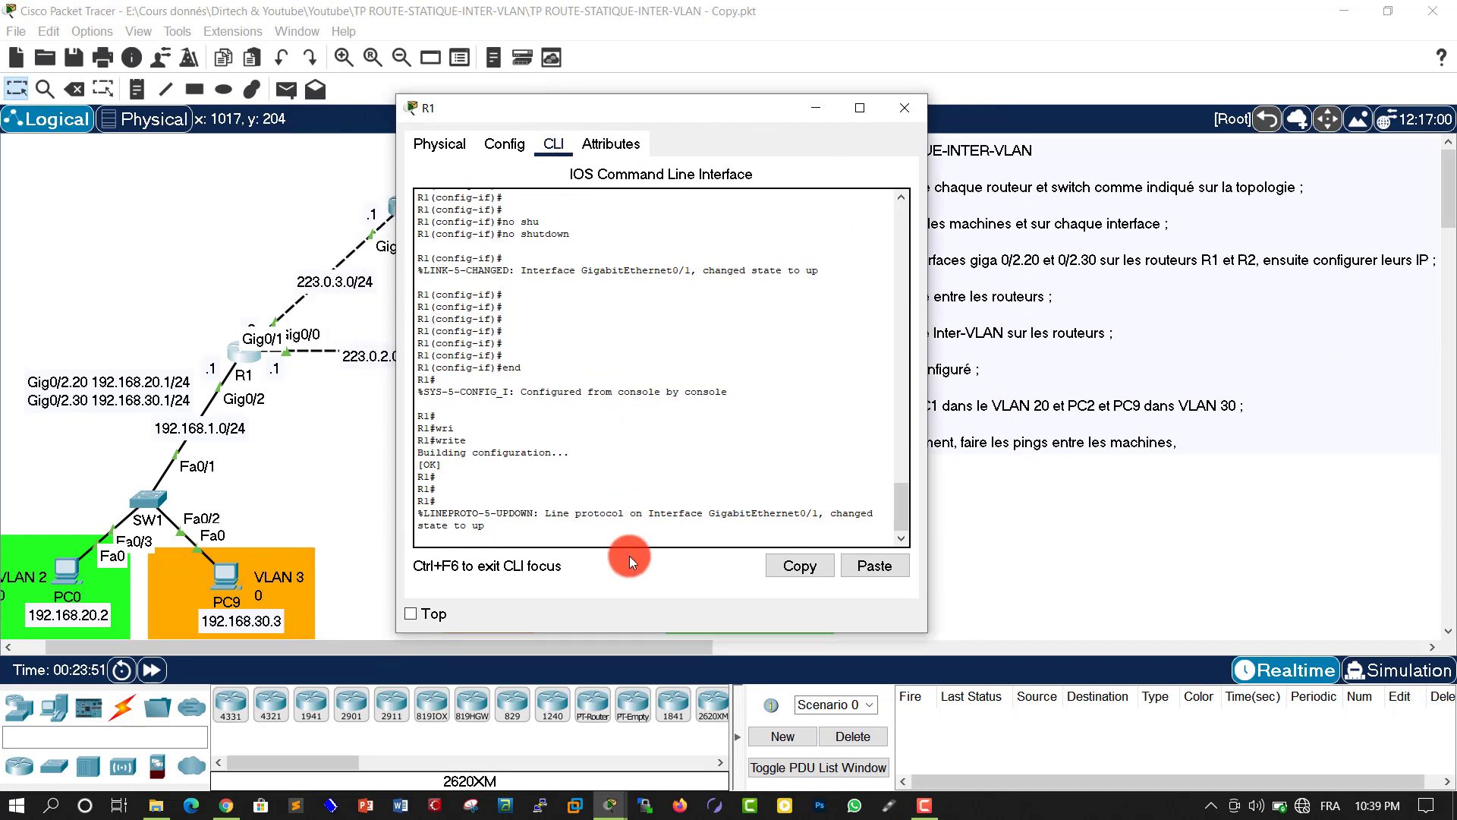
Enter global configuration mode on R1 with configure terminal
{"action": "key", "text": "Return"}
{"action": "key", "text": "Return"}
{"action": "key", "text": "Return"}
{"action": "type", "text": "conf"}
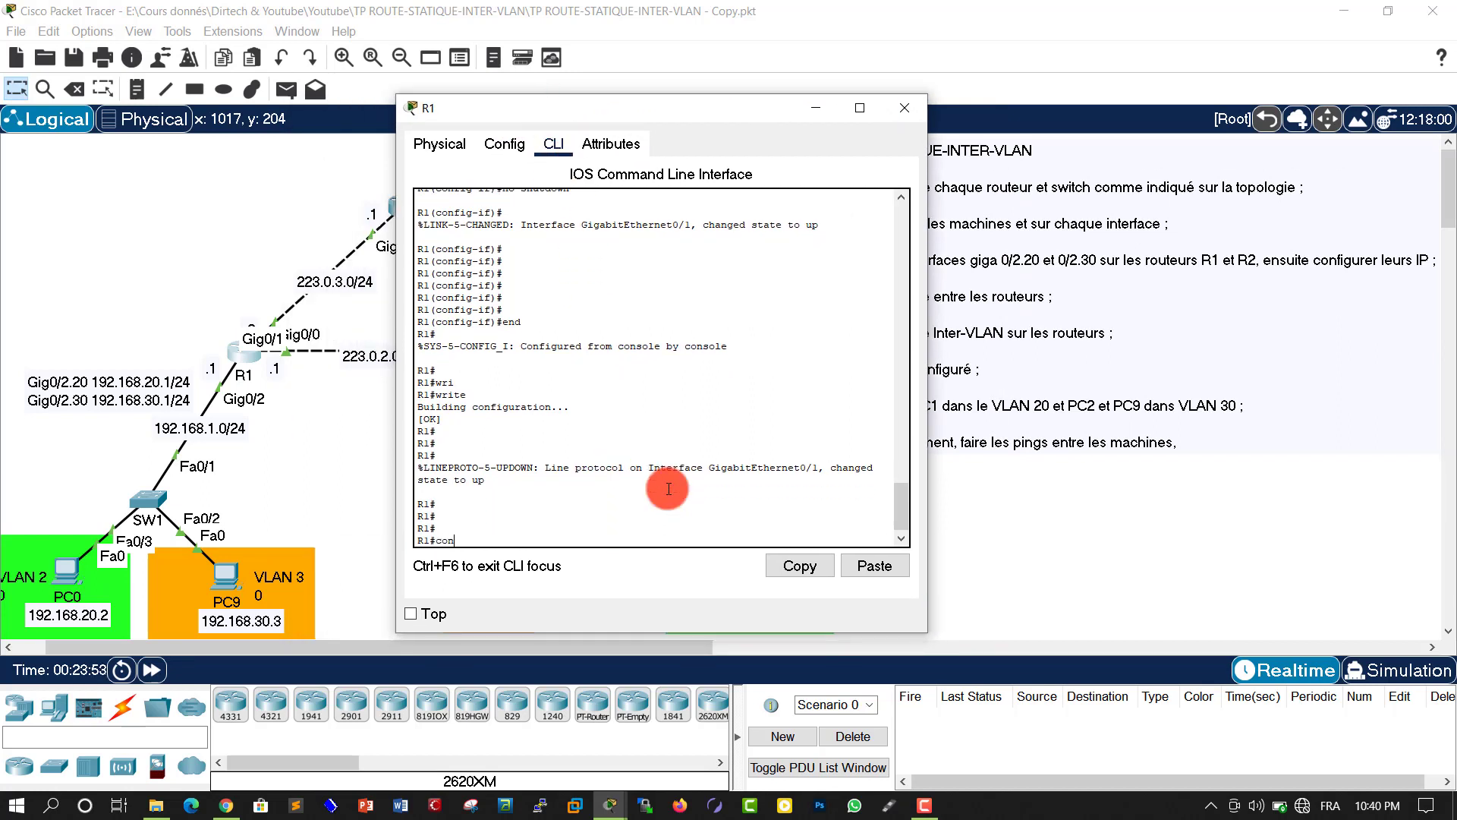
{"action": "key", "text": "Tab"}
{"action": "key", "text": "Tab"}
{"action": "key", "text": "Return"}
{"action": "key", "text": "Return"}
{"action": "key", "text": "Return"}
{"action": "key", "text": "Return"}
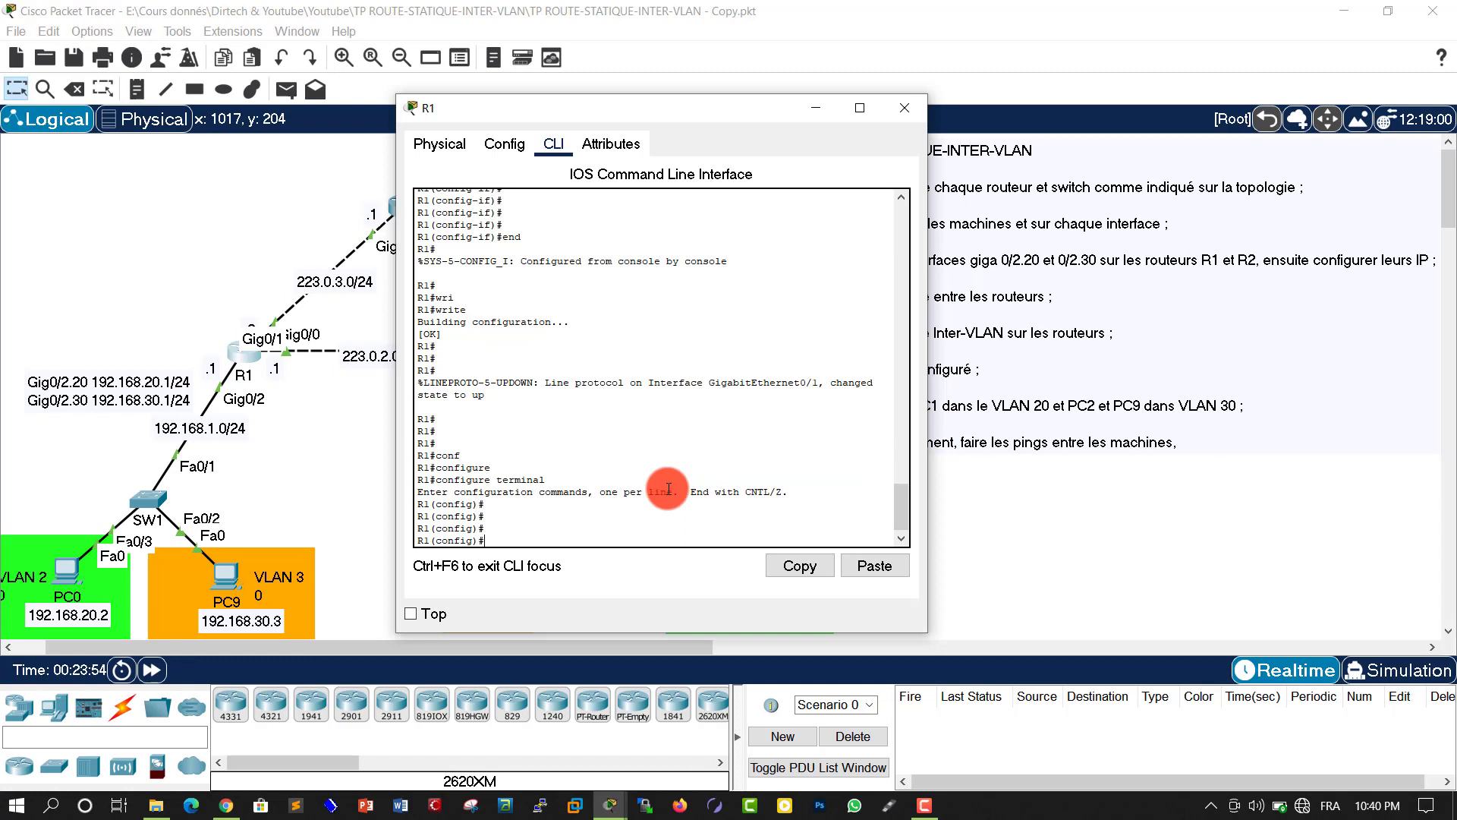
Create subinterface GigabitEthernet 0/2.20 on R1 and enter its configuration mode
{"action": "type", "text": "in"}
{"action": "key", "text": "Tab"}
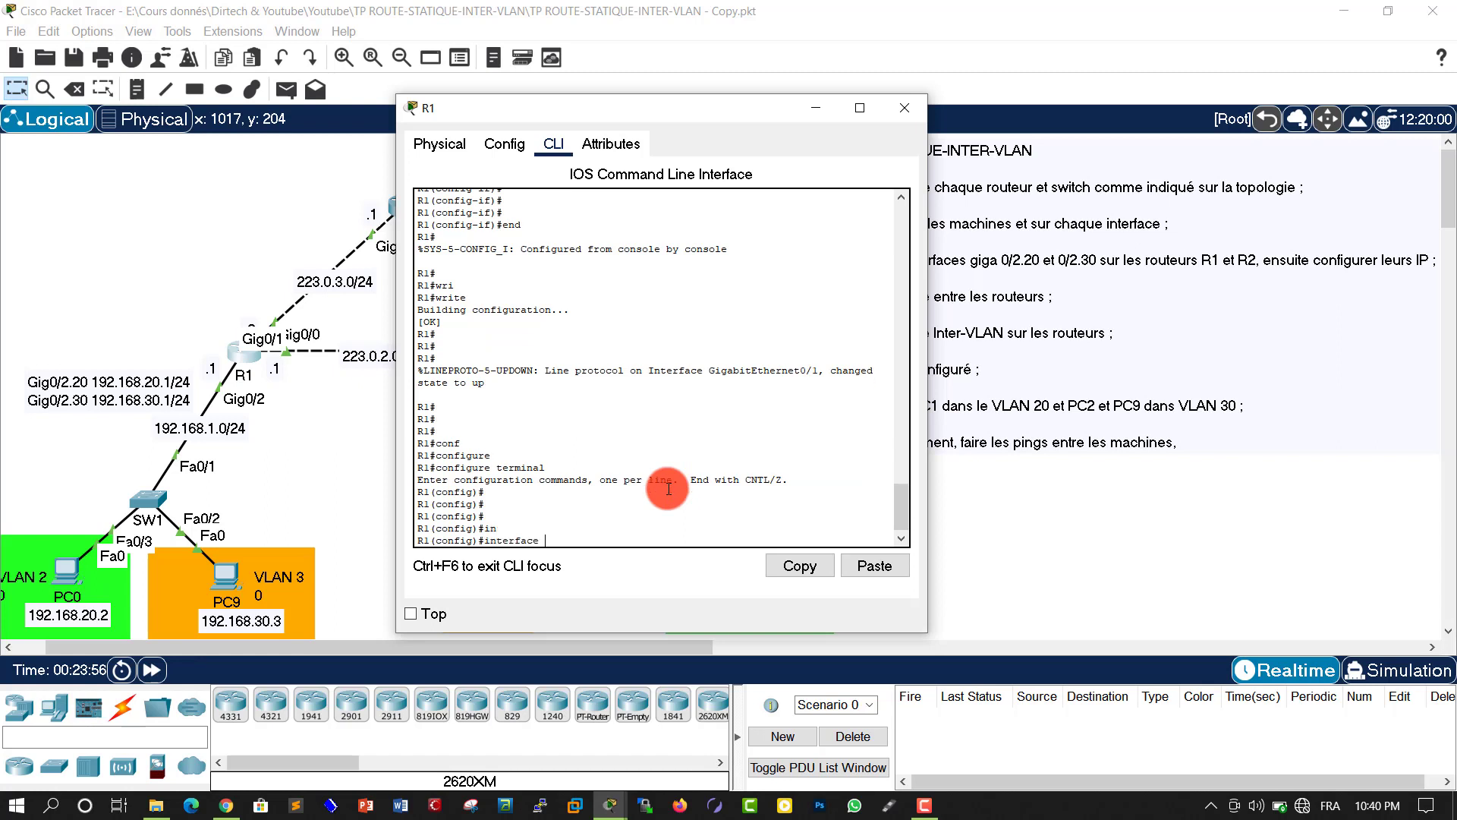
{"action": "type", "text": "gi"}
{"action": "key", "text": "Tab"}
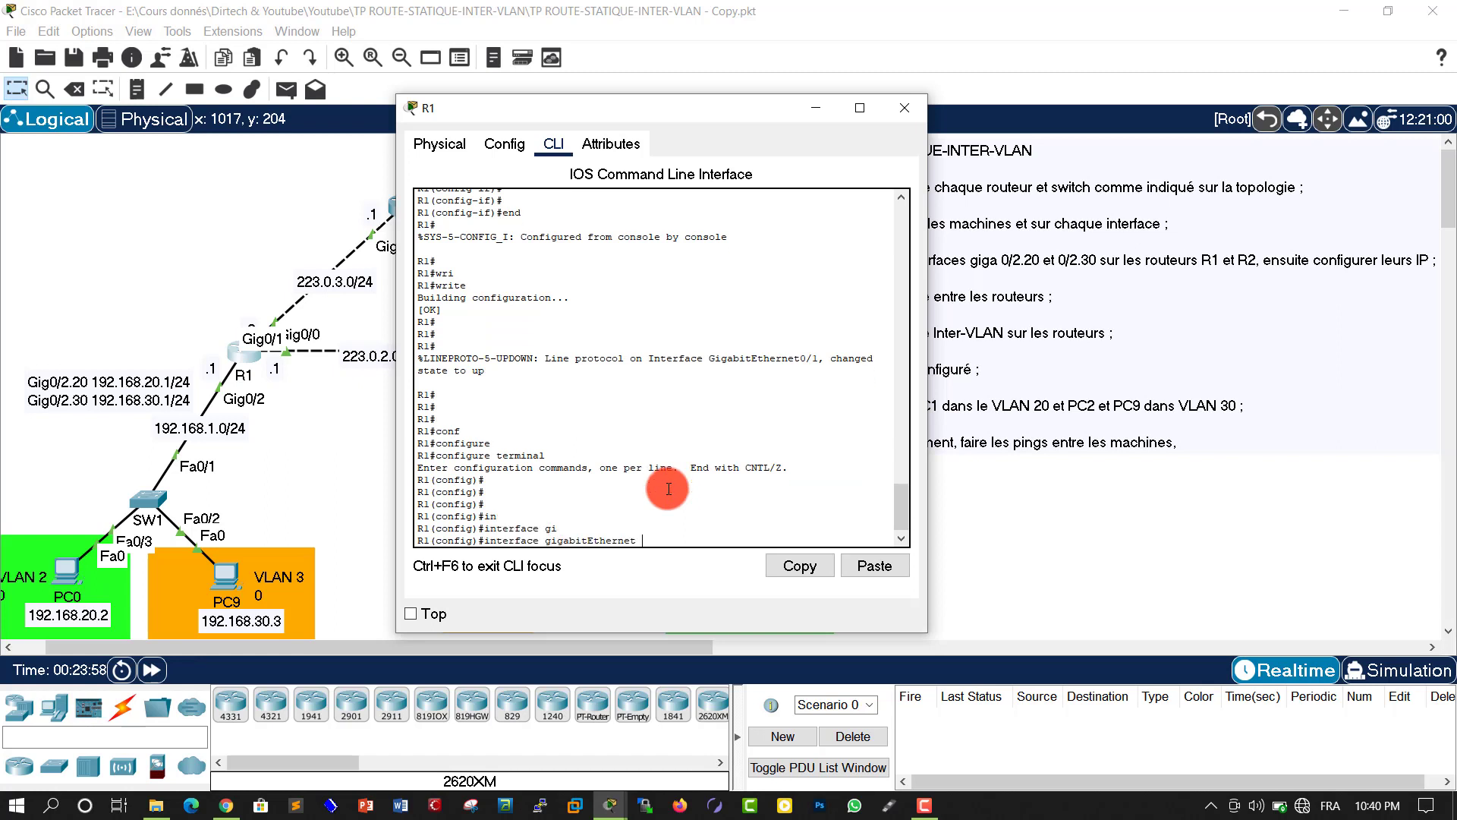
{"action": "type", "text": "0/2.20"}
{"action": "key", "text": "Return"}
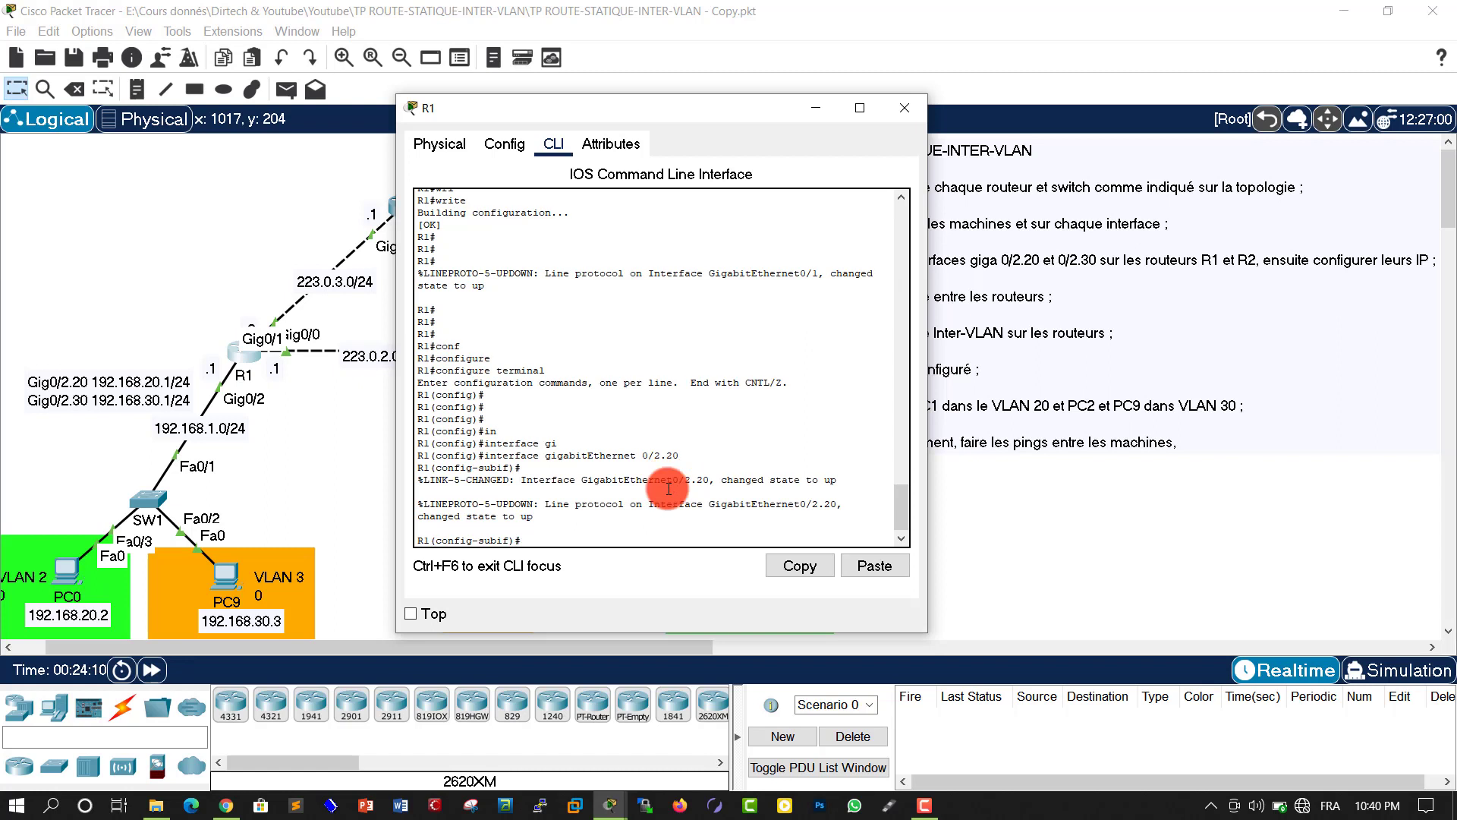
{"action": "left_click_drag", "start_coordinate": [516, 481], "coordinate": [691, 516]}
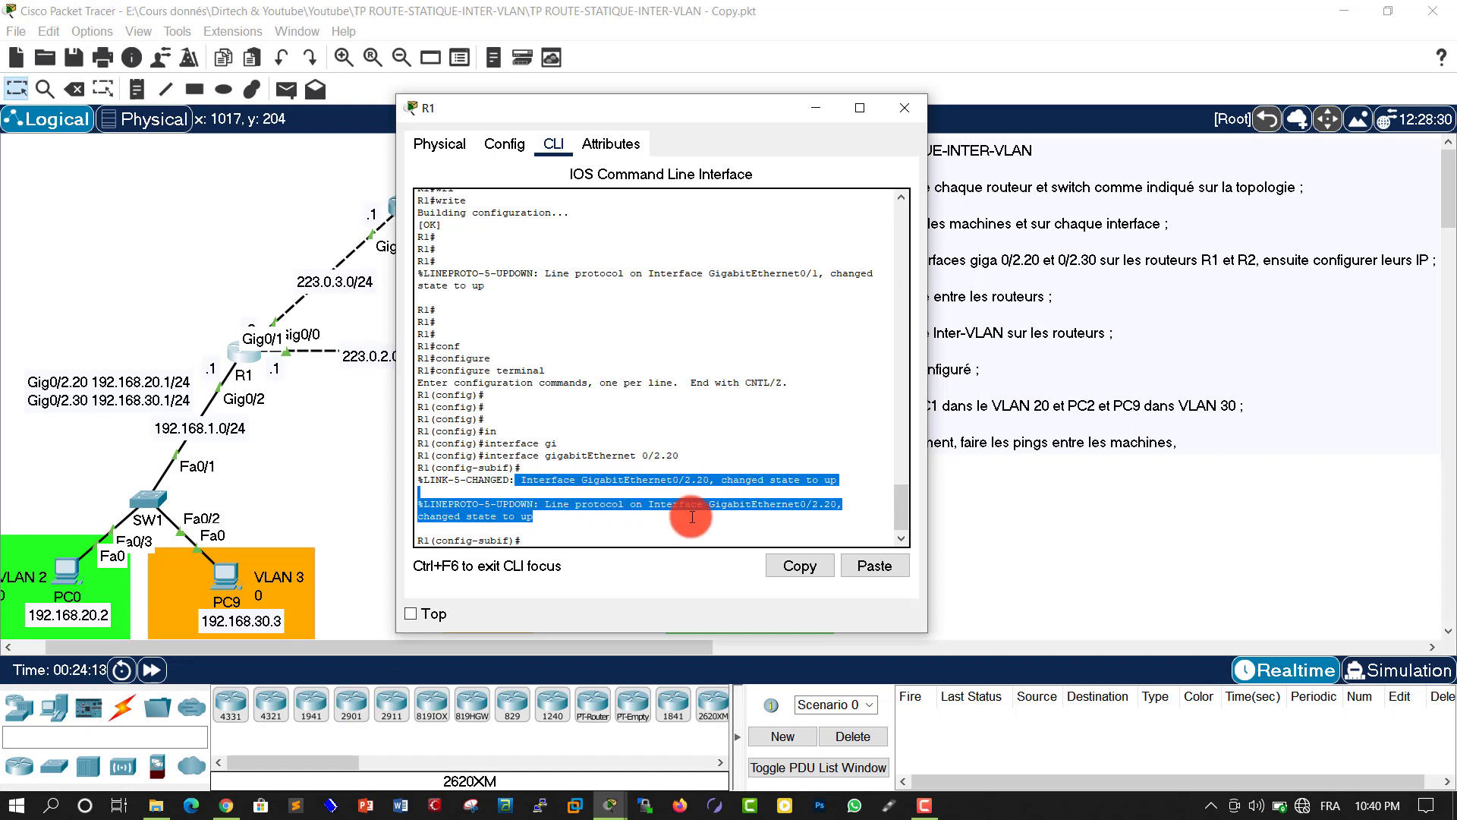
{"action": "left_click", "coordinate": [621, 538]}
{"action": "key", "text": "Return"}
{"action": "key", "text": "Return"}
{"action": "key", "text": "Return"}
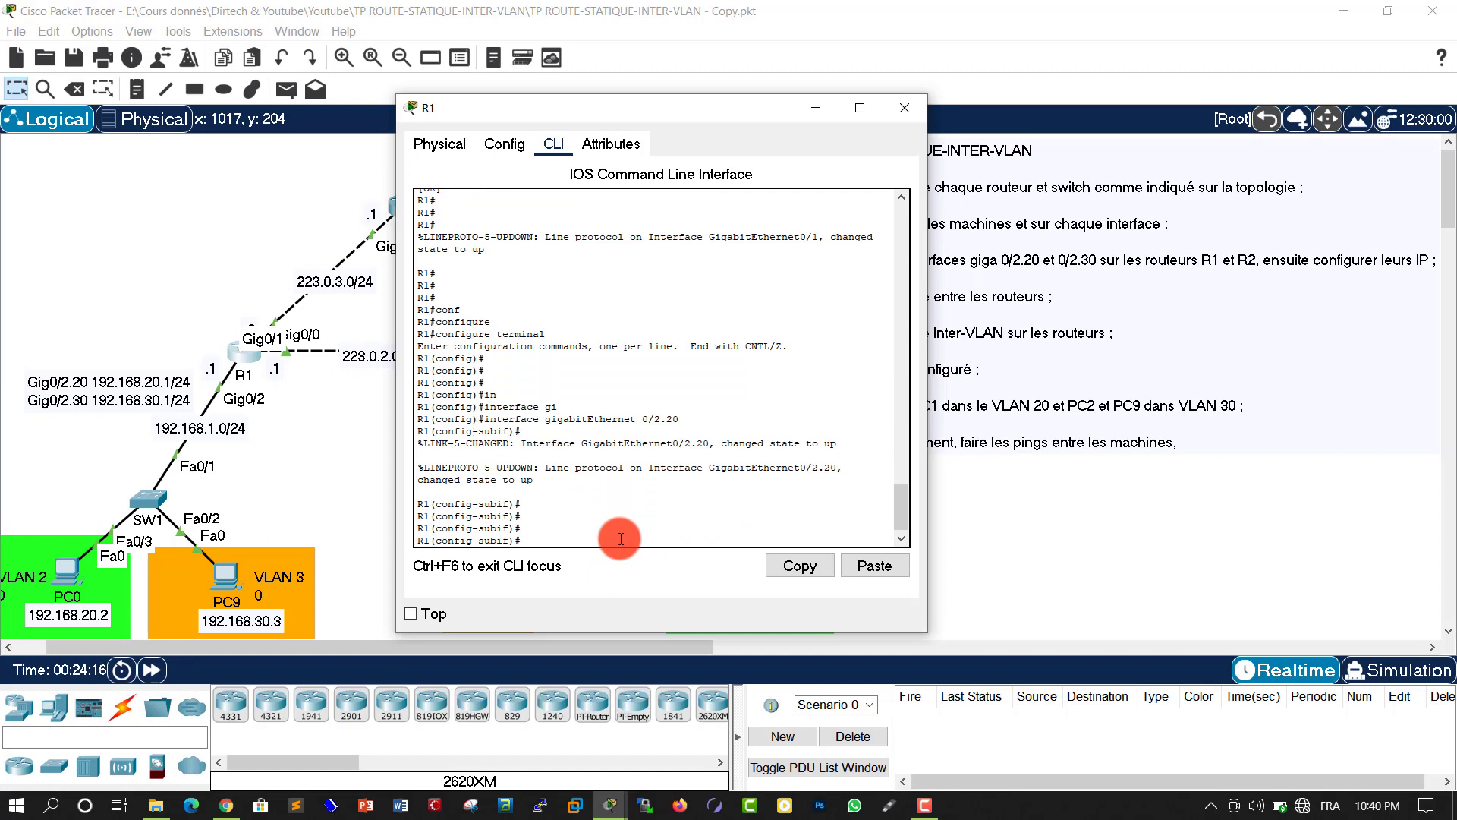
Set R1's subinterface 0/2.20 to dot1Q encapsulation with VLAN 20
{"action": "type", "text": "enc"}
{"action": "key", "text": "Tab"}
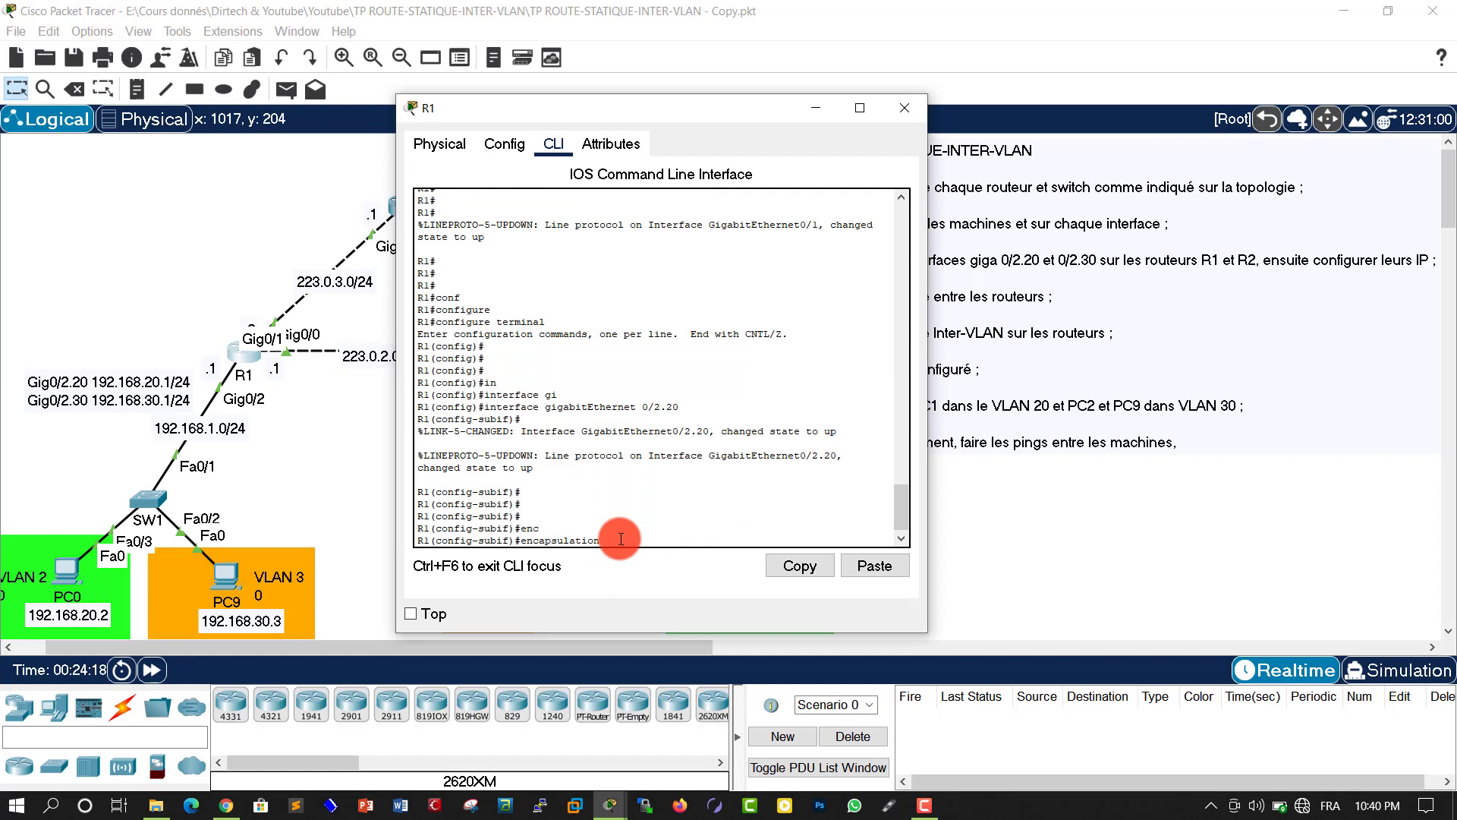
{"action": "type", "text": "d"}
{"action": "key", "text": "Tab"}
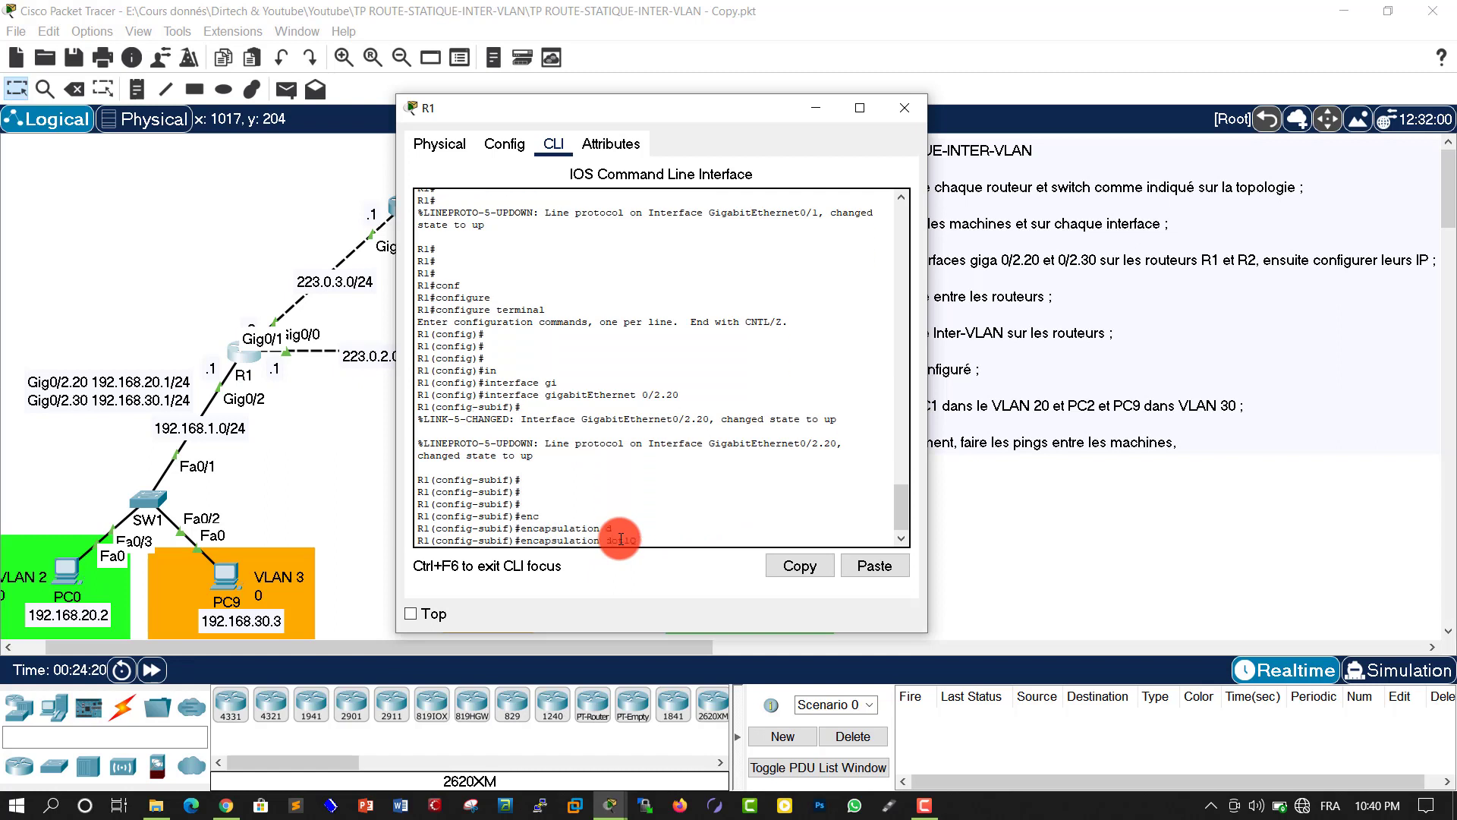
{"action": "type", "text": "20"}
{"action": "key", "text": "Return"}
{"action": "key", "text": "Return"}
Assign IP address 192.168.20.1 with mask 255.255.255.0 to R1's subinterface 0/2.20, then exit to global configuration mode
{"action": "type", "text": "ip ad"}
{"action": "key", "text": "Tab"}
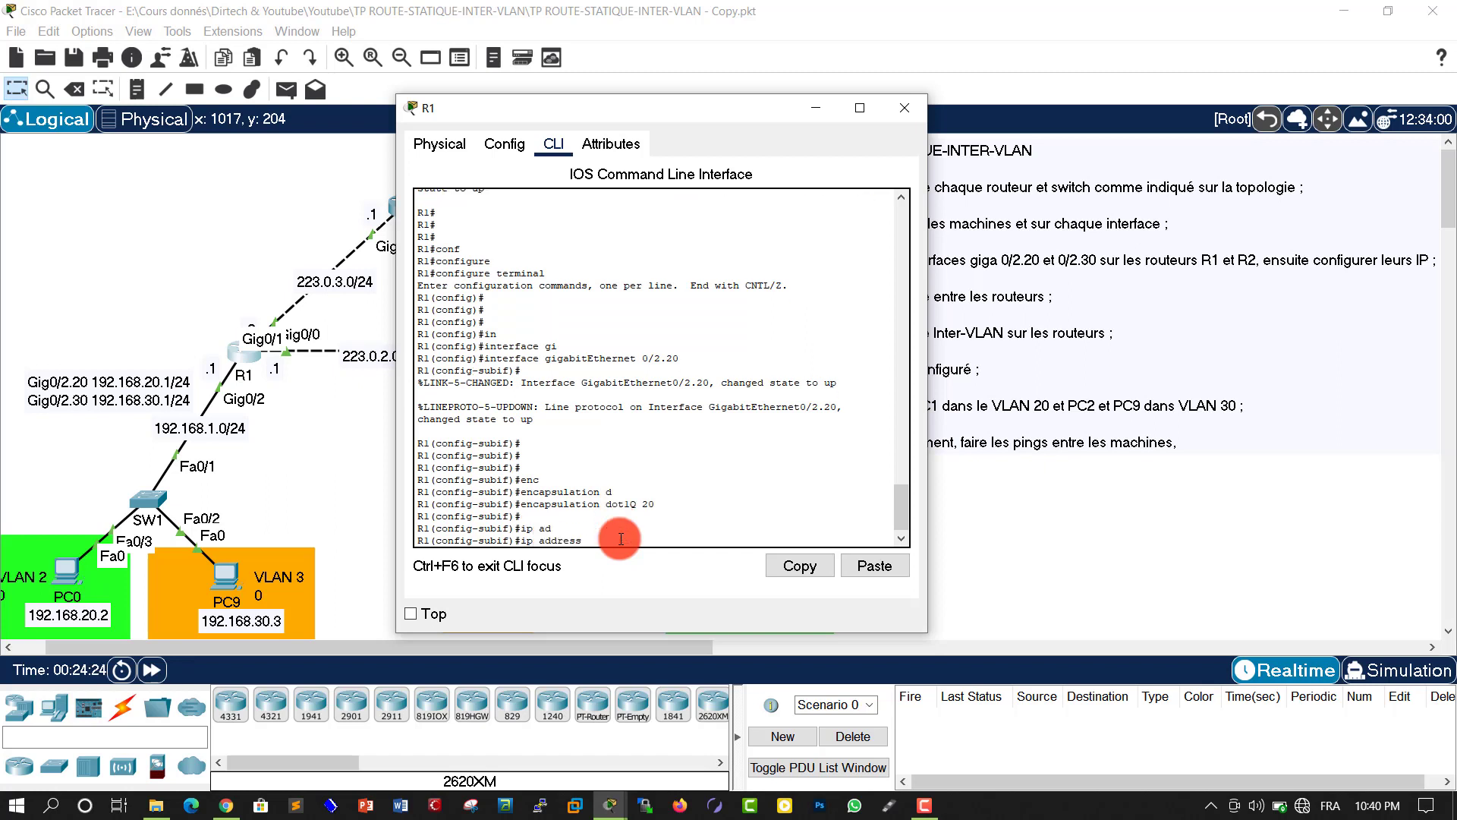
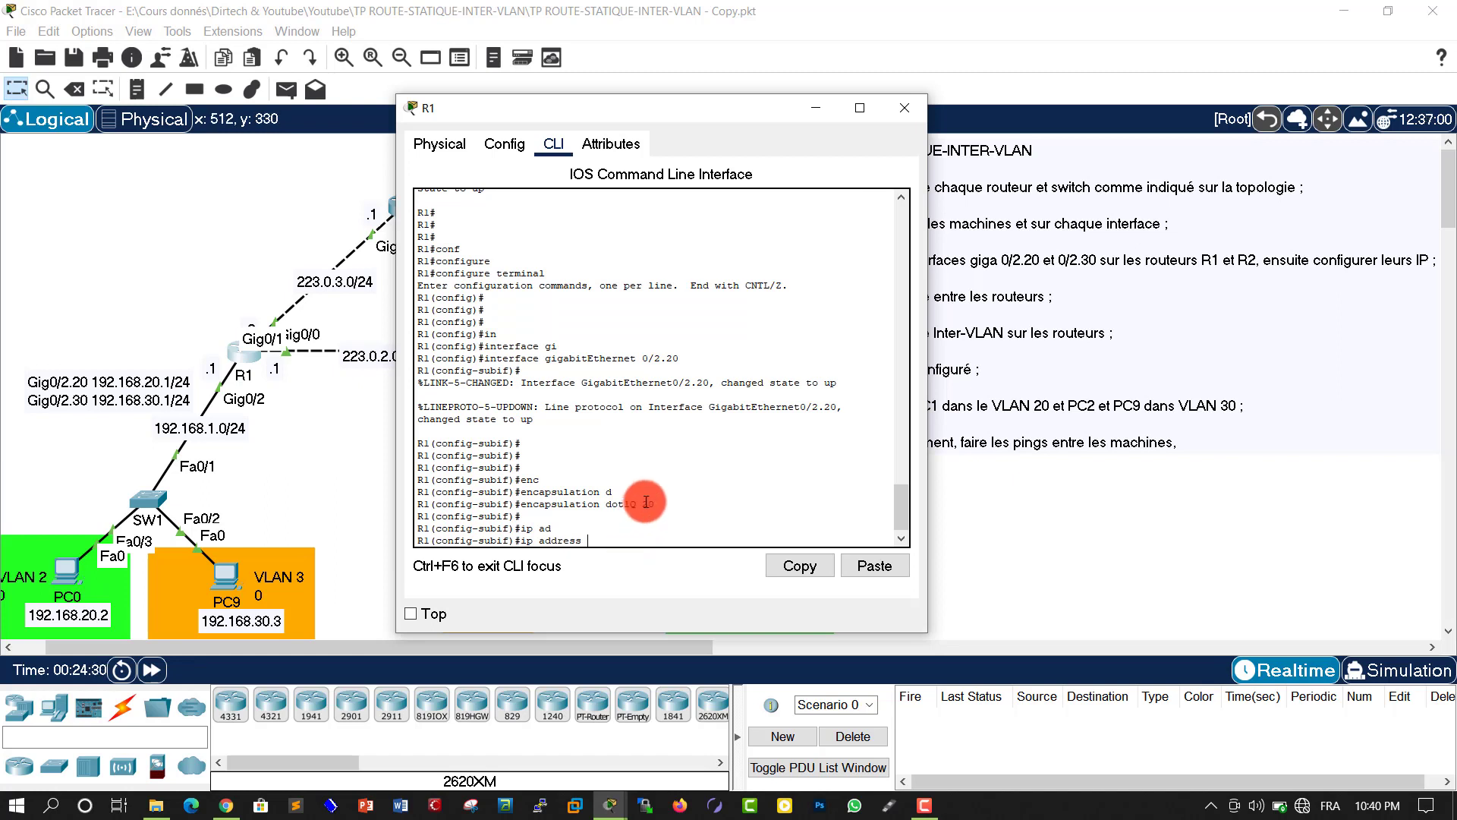
{"action": "type", "text": "92.168.20.1 255."}
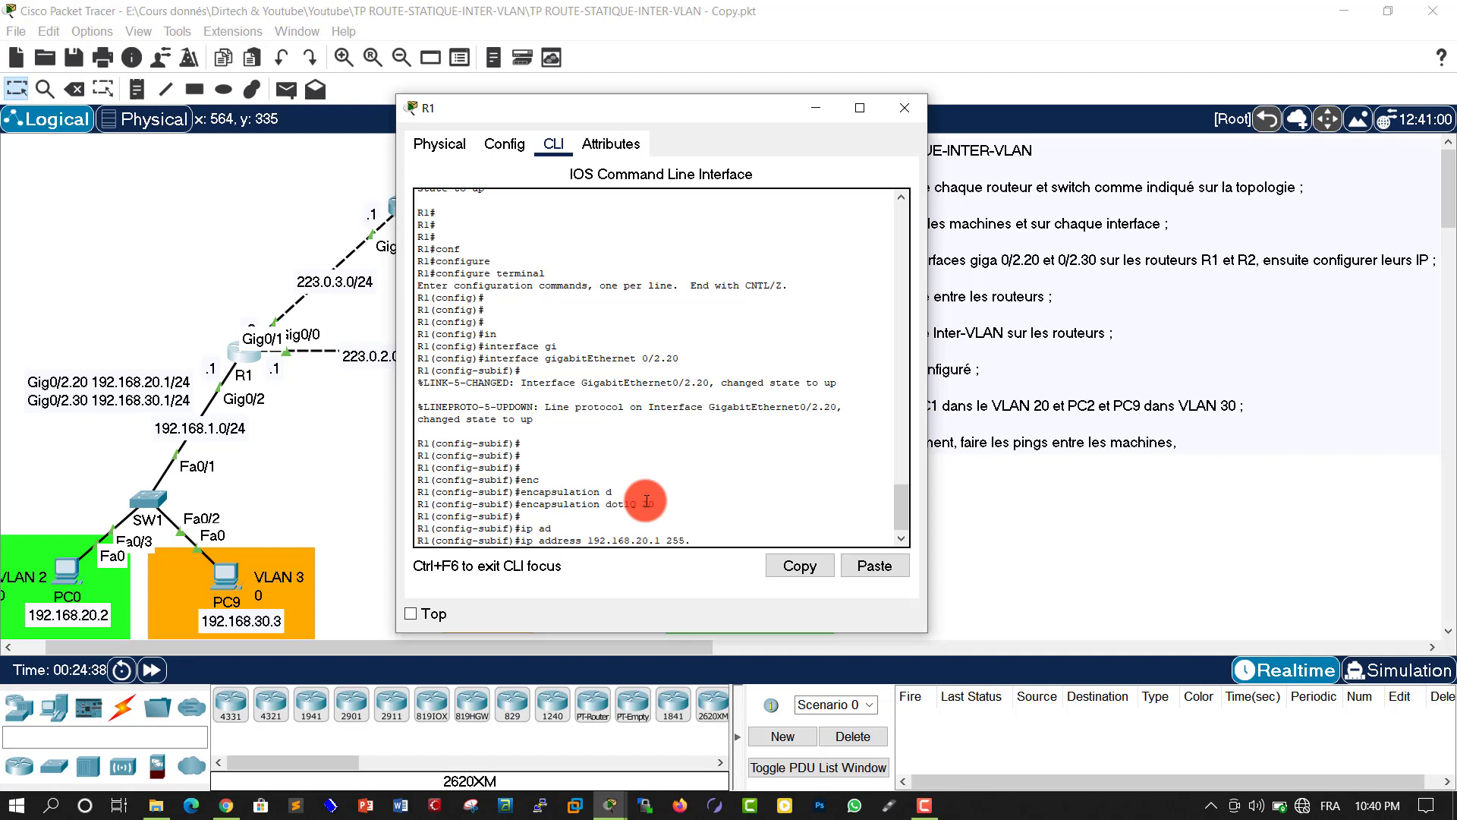
{"action": "type", "text": "255.255.0"}
{"action": "key", "text": "Return"}
{"action": "key", "text": "Return"}
{"action": "key", "text": "Return"}
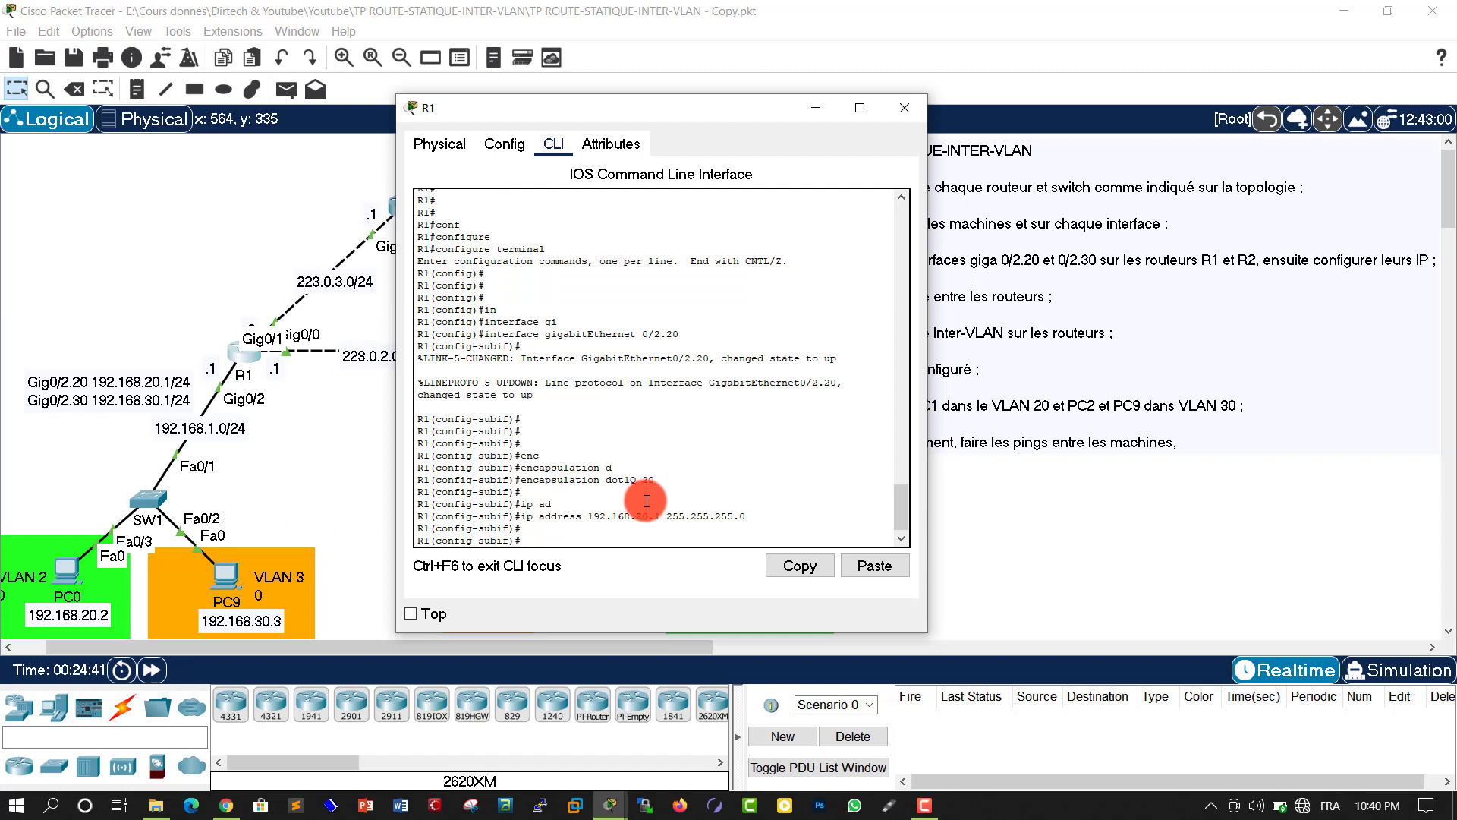
{"action": "type", "text": "exi"}
{"action": "key", "text": "Tab"}
{"action": "key", "text": "Return"}
{"action": "key", "text": "Return"}
{"action": "key", "text": "Return"}
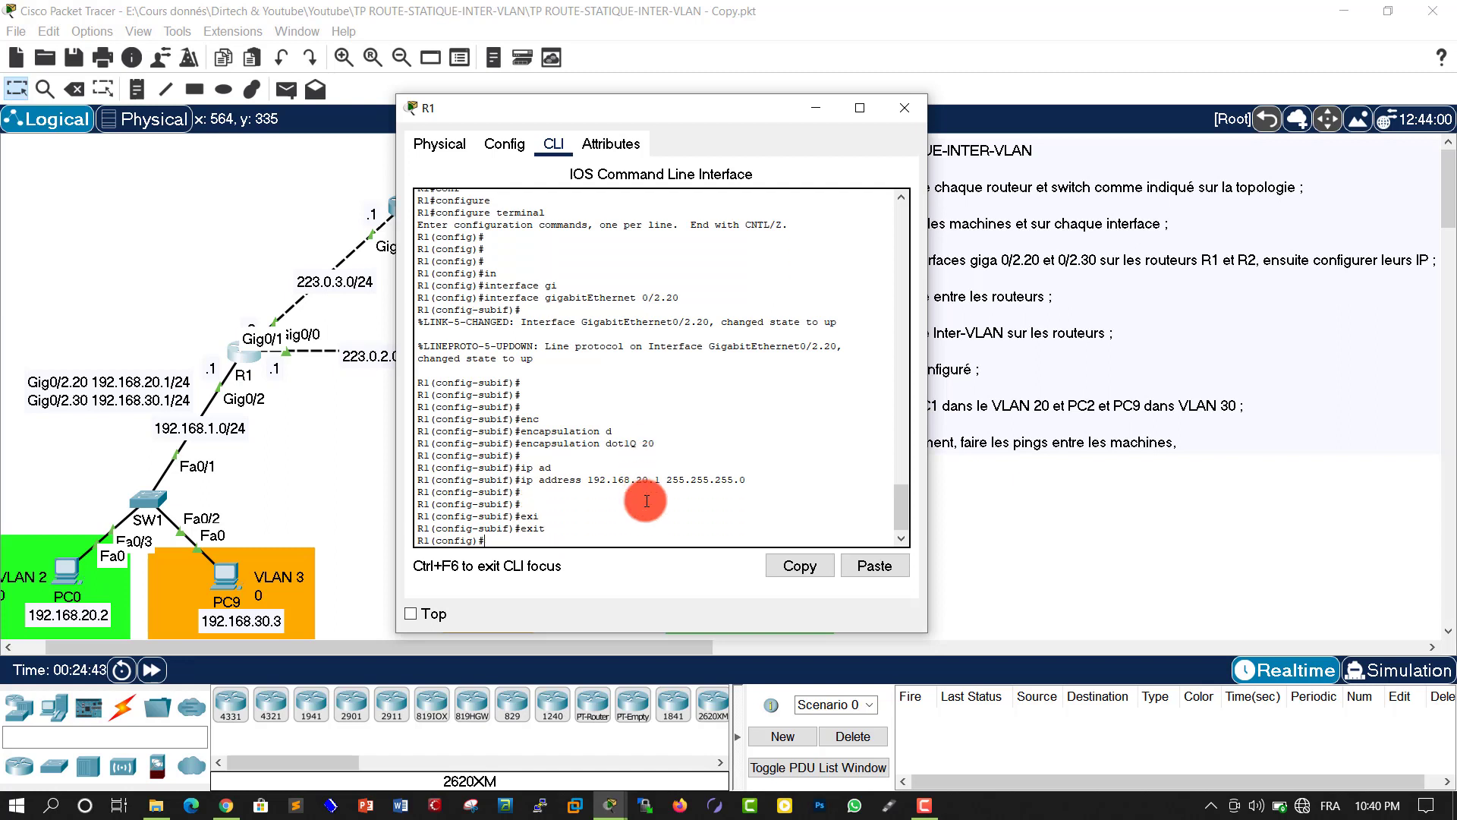
Create subinterface GigabitEthernet 0/2.30 on R1 and enter its configuration mode
{"action": "type", "text": "in"}
{"action": "key", "text": "Tab"}
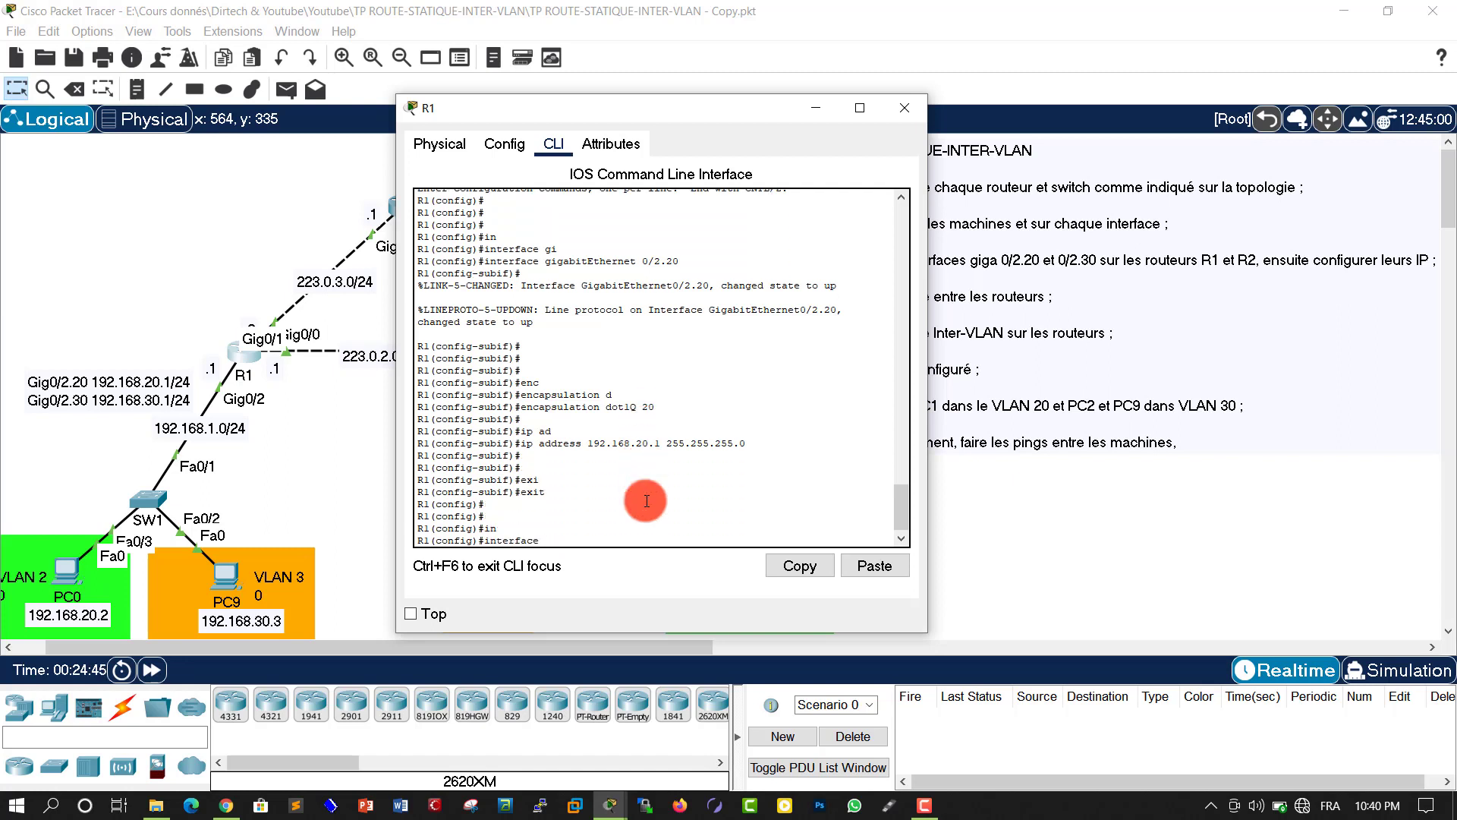
{"action": "type", "text": "gi"}
{"action": "key", "text": "Tab"}
{"action": "type", "text": "0"}
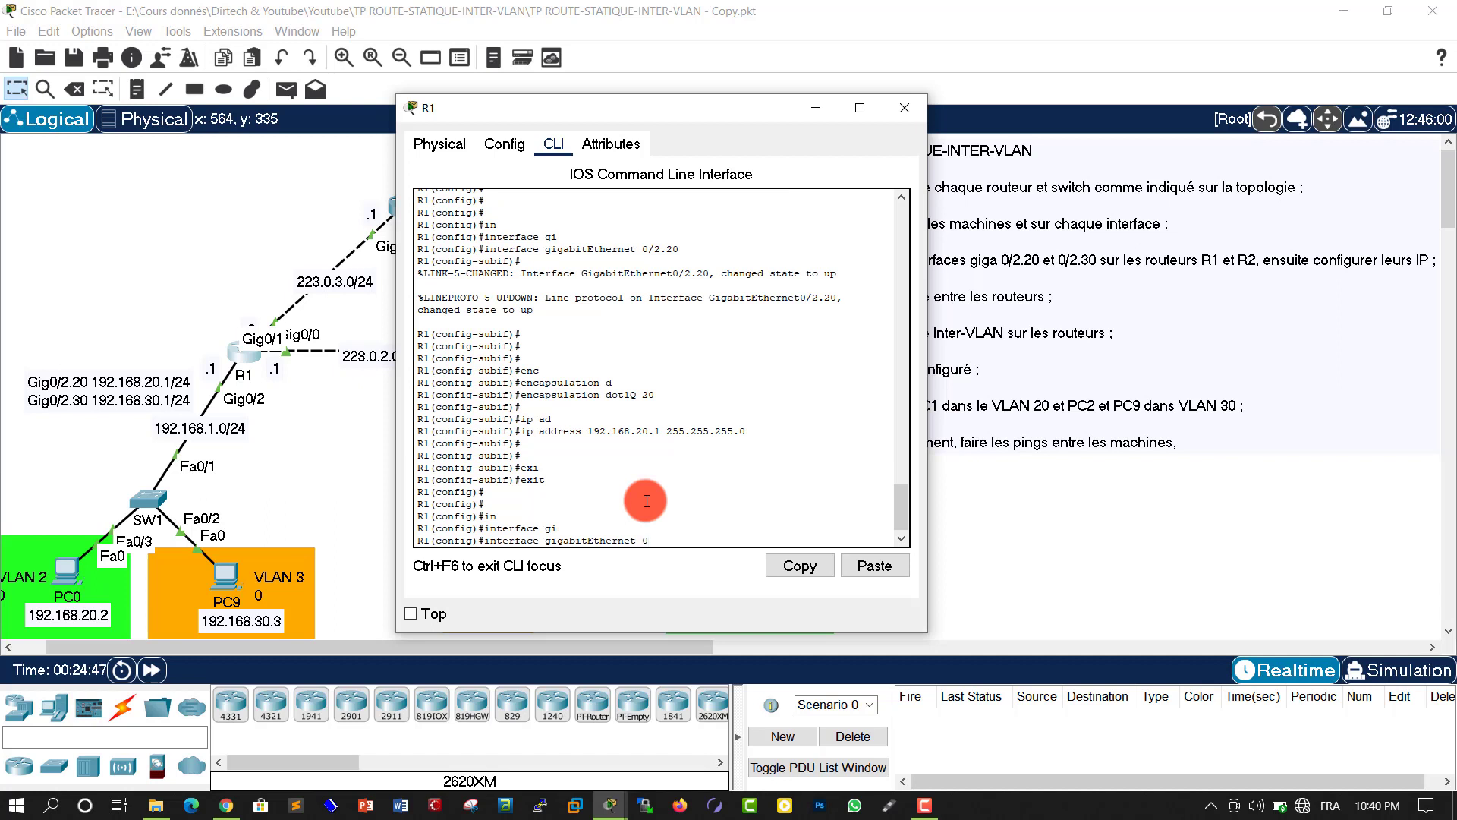
{"action": "type", "text": "/2.30"}
{"action": "key", "text": "Return"}
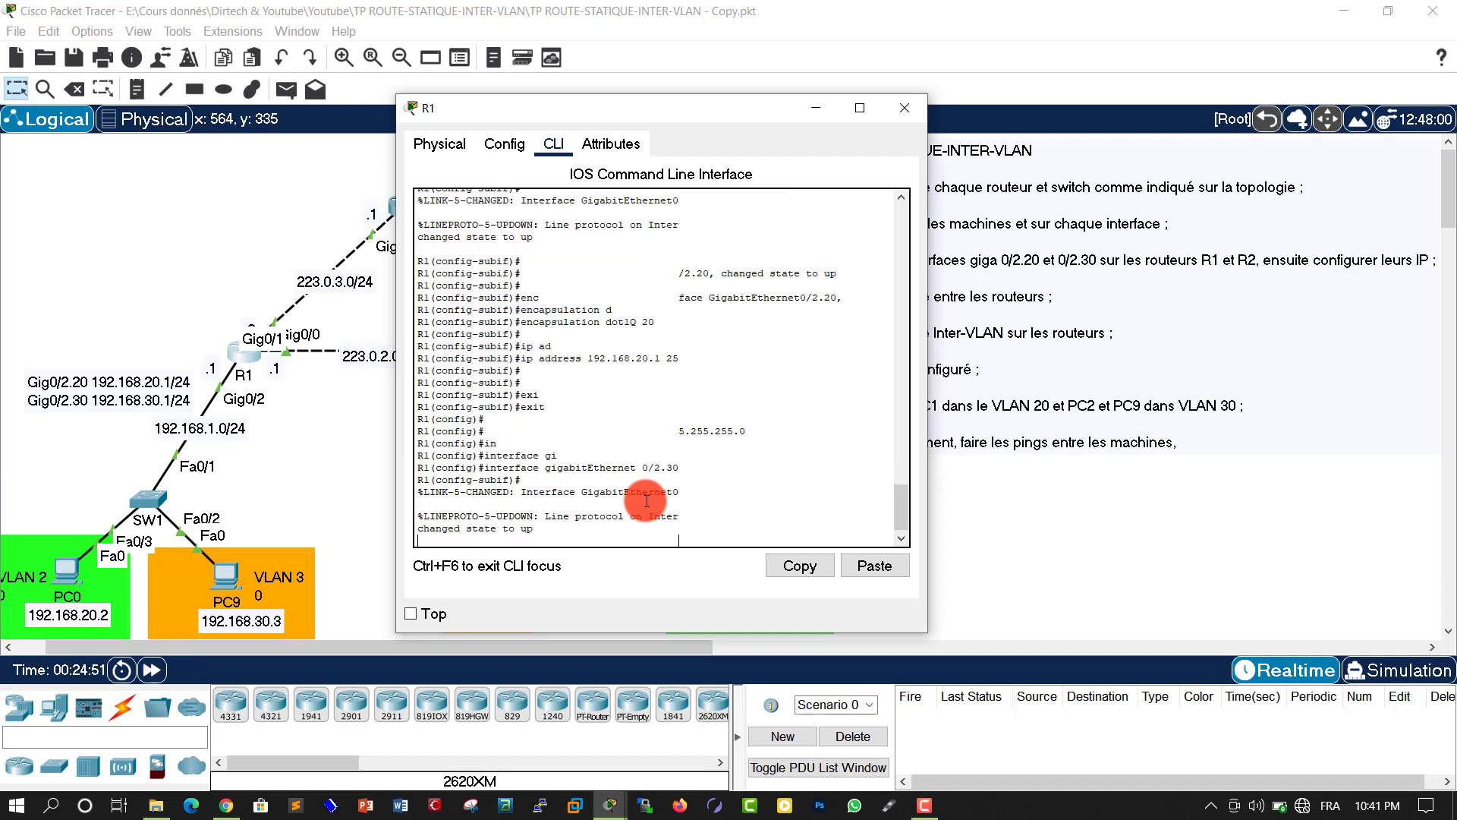
{"action": "key", "text": "Return"}
{"action": "key", "text": "Return"}
Set R1's subinterface 0/2.30 to dot1Q encapsulation with VLAN 30
{"action": "type", "text": "enc"}
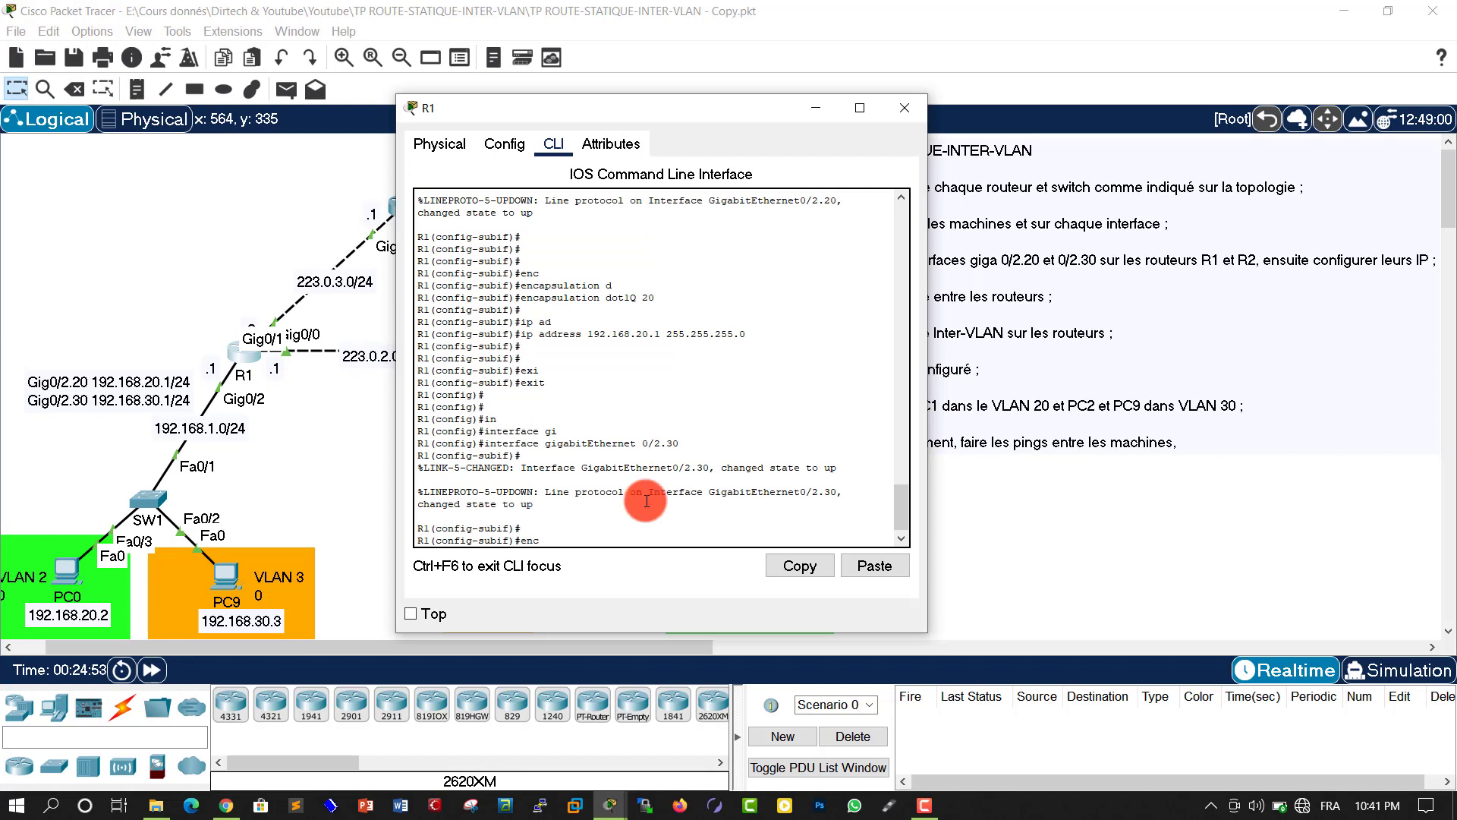
{"action": "key", "text": "Tab"}
{"action": "type", "text": "d"}
{"action": "key", "text": "Tab"}
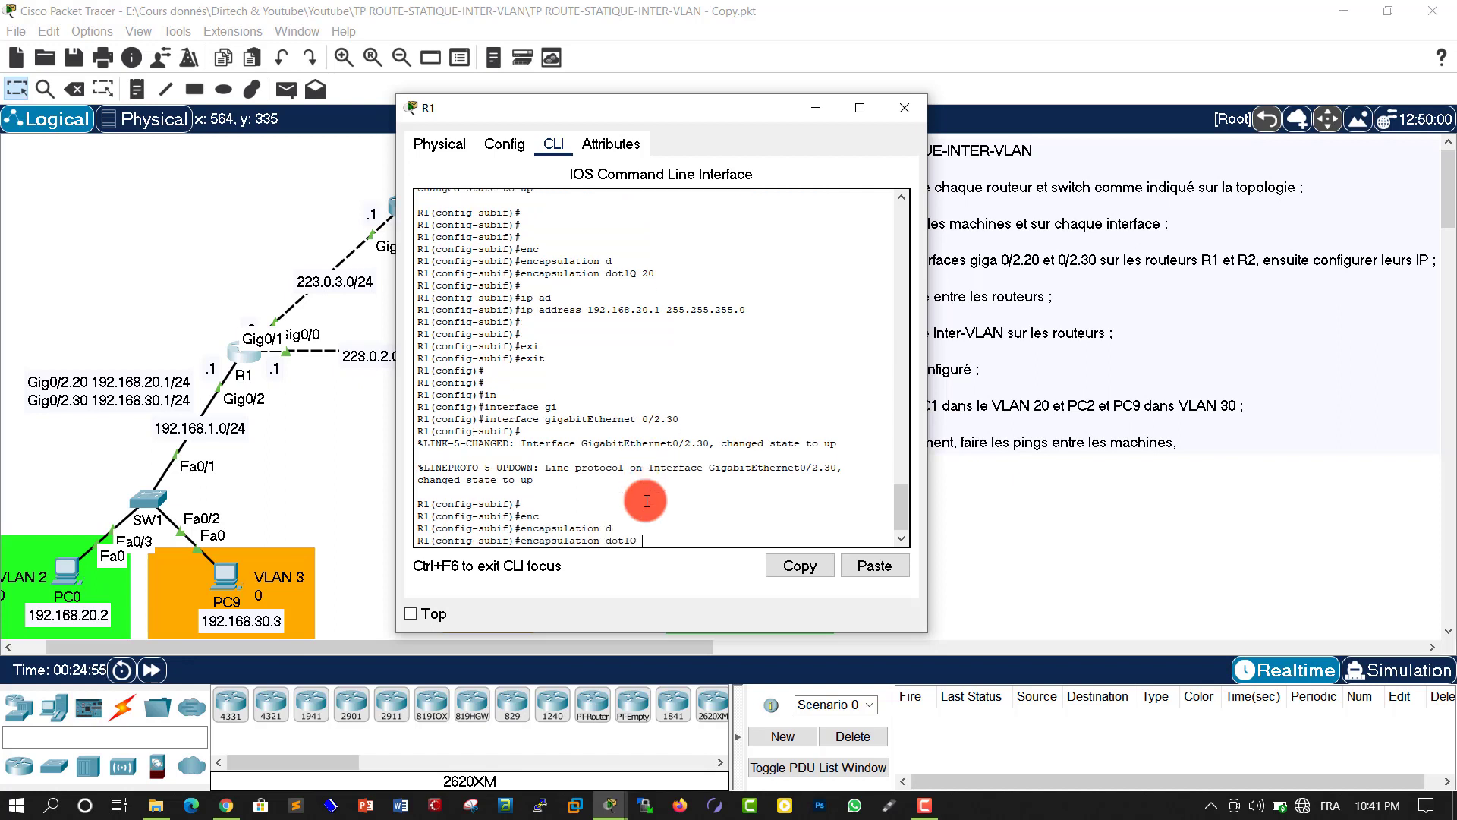
{"action": "type", "text": "30"}
{"action": "key", "text": "Return"}
{"action": "key", "text": "Return"}
{"action": "key", "text": "Return"}
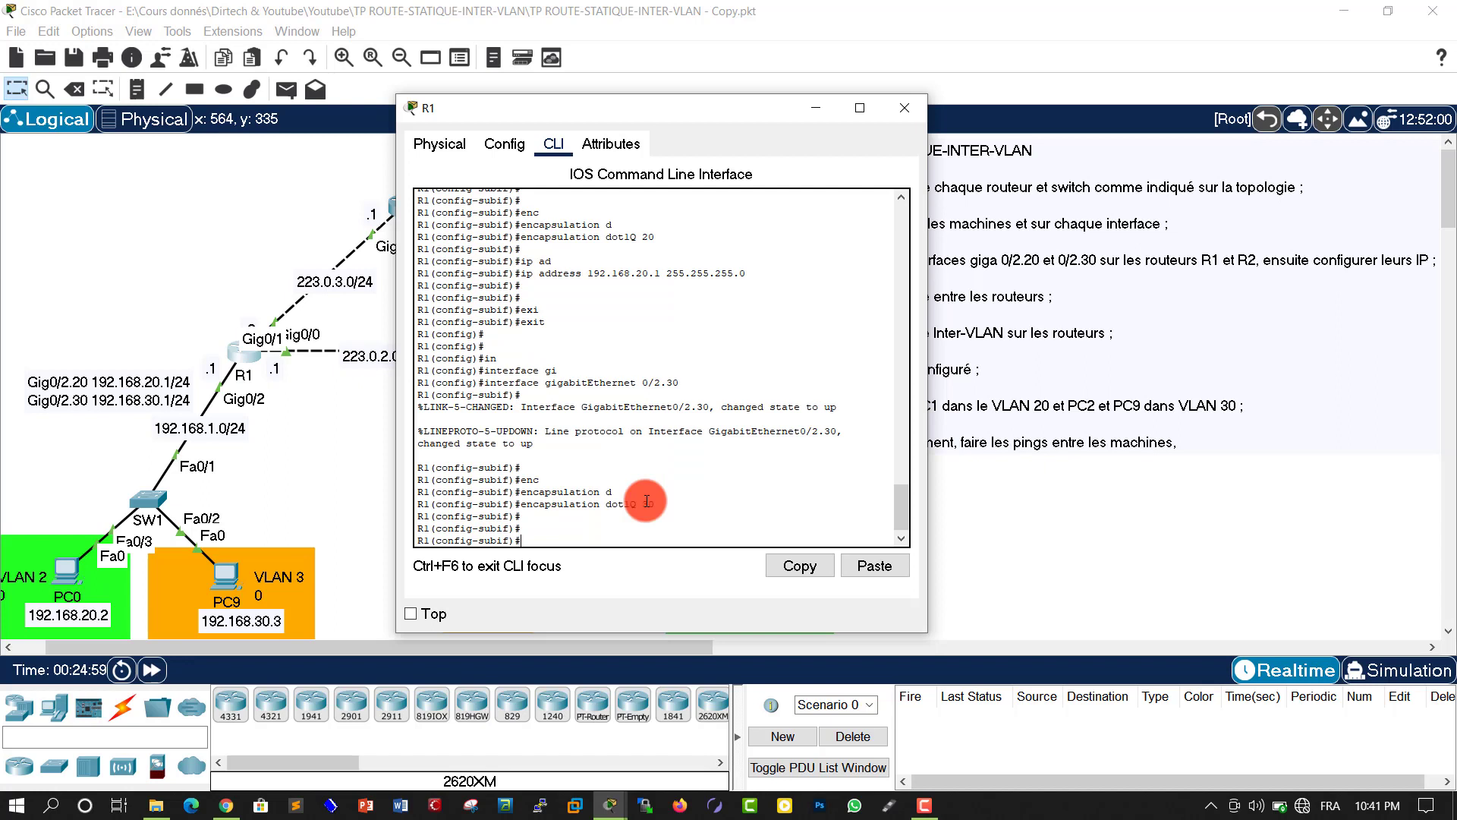
Assign IP address 192.168.30.1 with mask 255.255.255.0 to R1's subinterface 0/2.30
{"action": "type", "text": "ip ad"}
{"action": "key", "text": "Tab"}
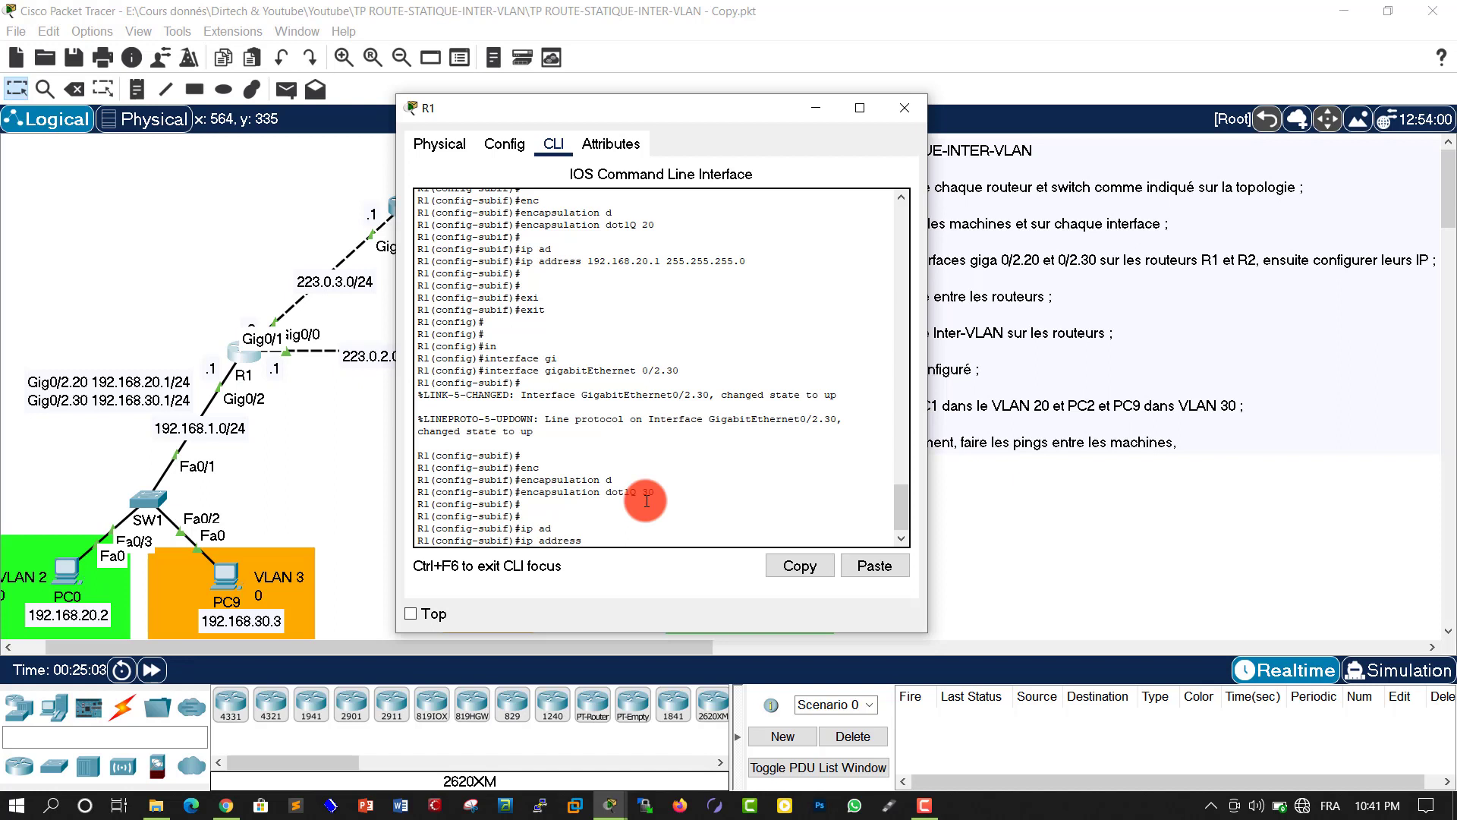
{"action": "type", "text": "192.168.30.1 255.255.255.0"}
{"action": "key", "text": "Return"}
{"action": "key", "text": "Return"}
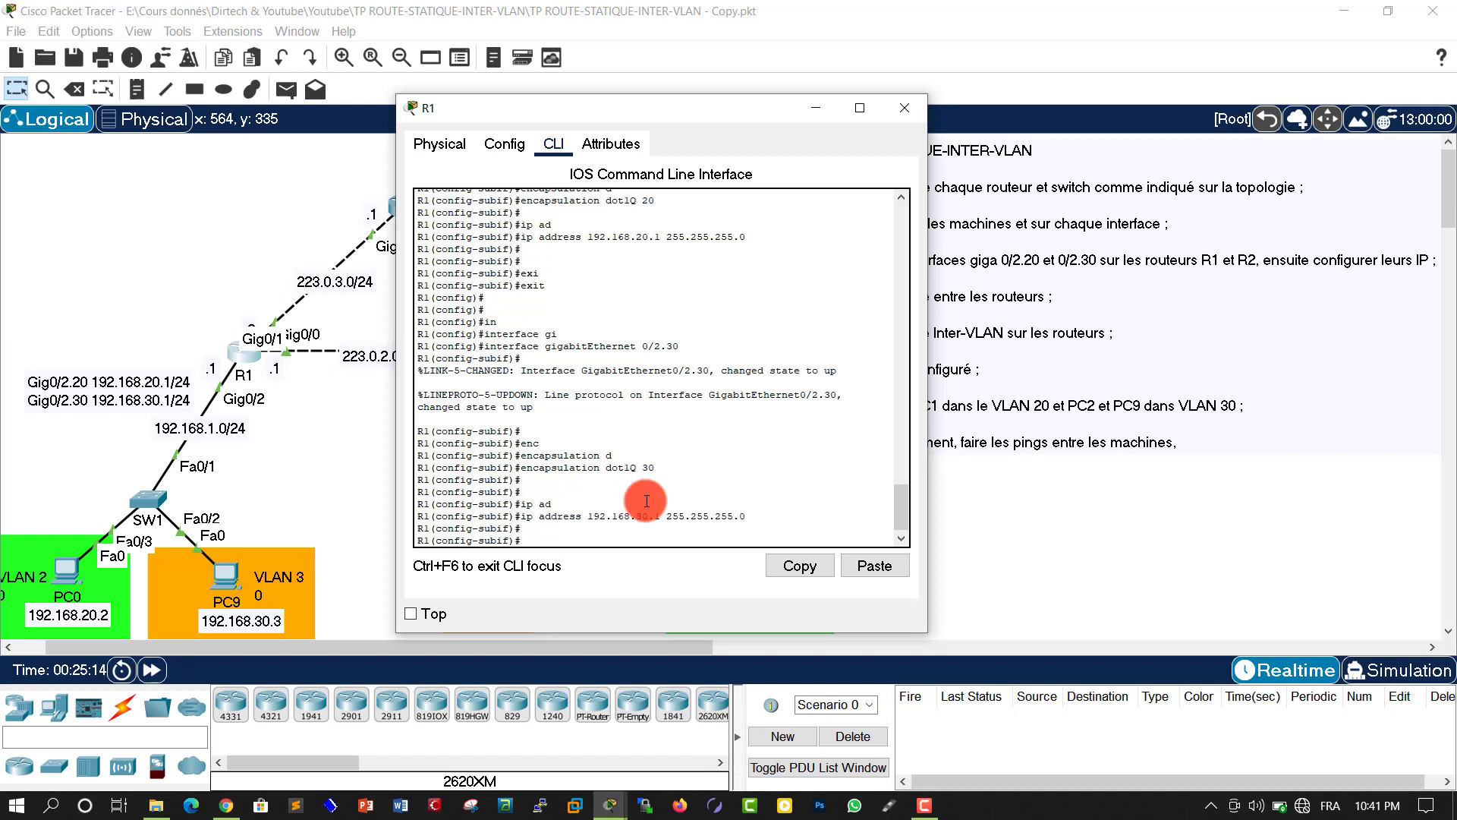
Return R1 to privileged EXEC mode with end, save its configuration with write and close its console
{"action": "type", "text": "end"}
{"action": "key", "text": "Return"}
{"action": "key", "text": "Return"}
{"action": "key", "text": "Return"}
{"action": "key", "text": "Return"}
{"action": "type", "text": "wri"}
{"action": "key", "text": "Tab"}
{"action": "key", "text": "Return"}
{"action": "key", "text": "Return"}
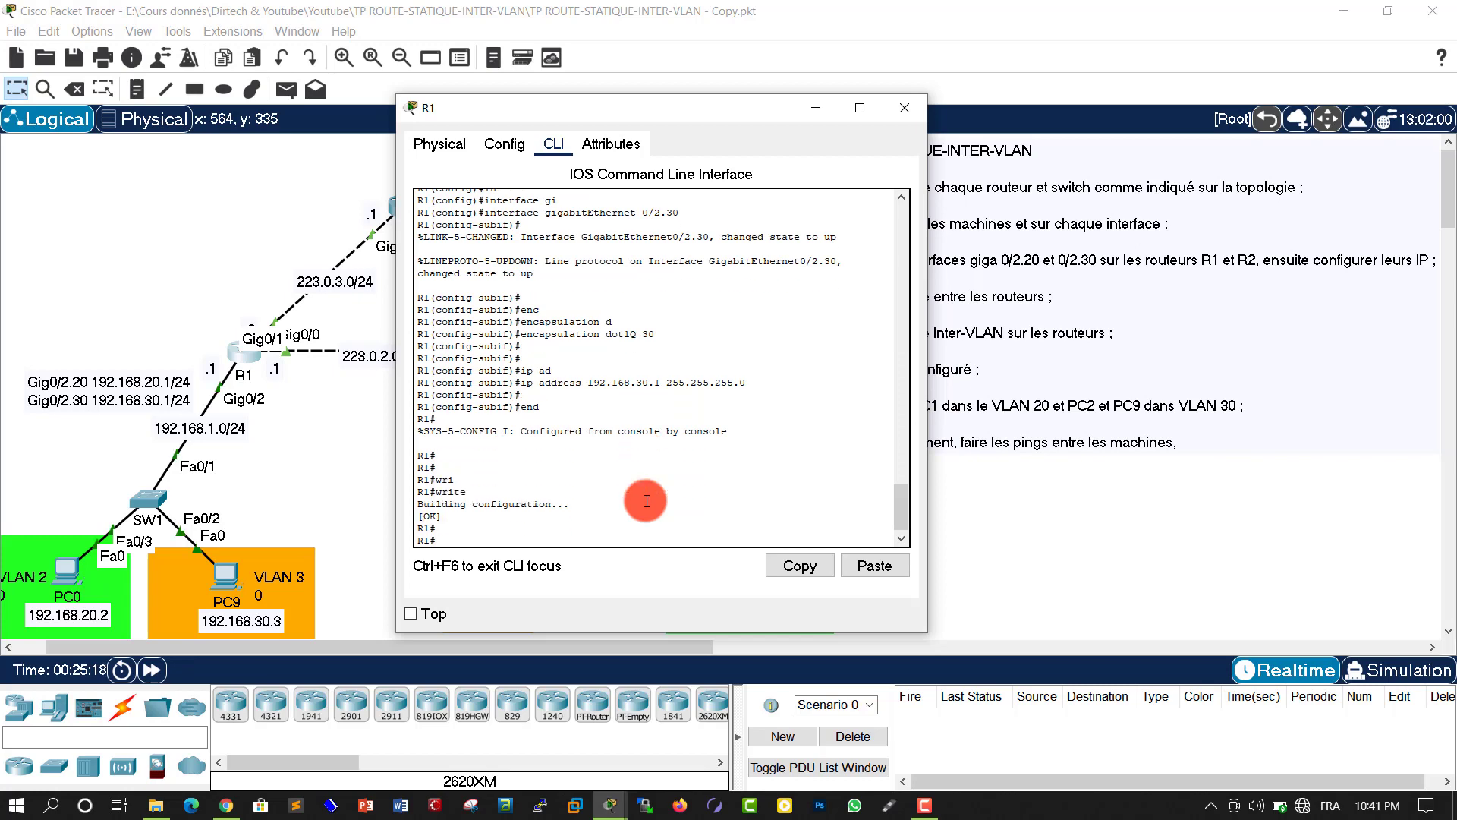
{"action": "key", "text": "Return"}
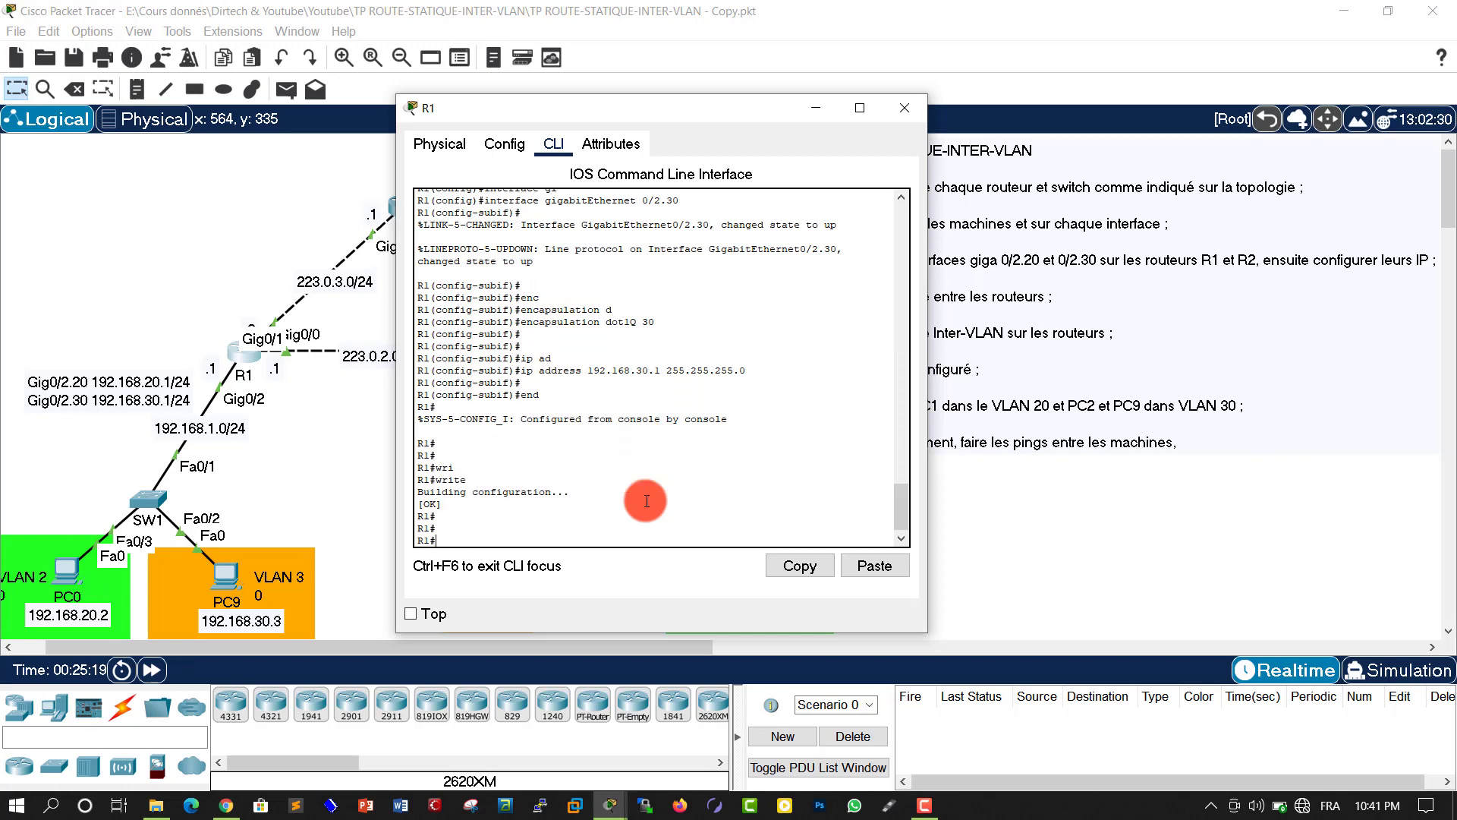
{"action": "left_click", "coordinate": [905, 108]}
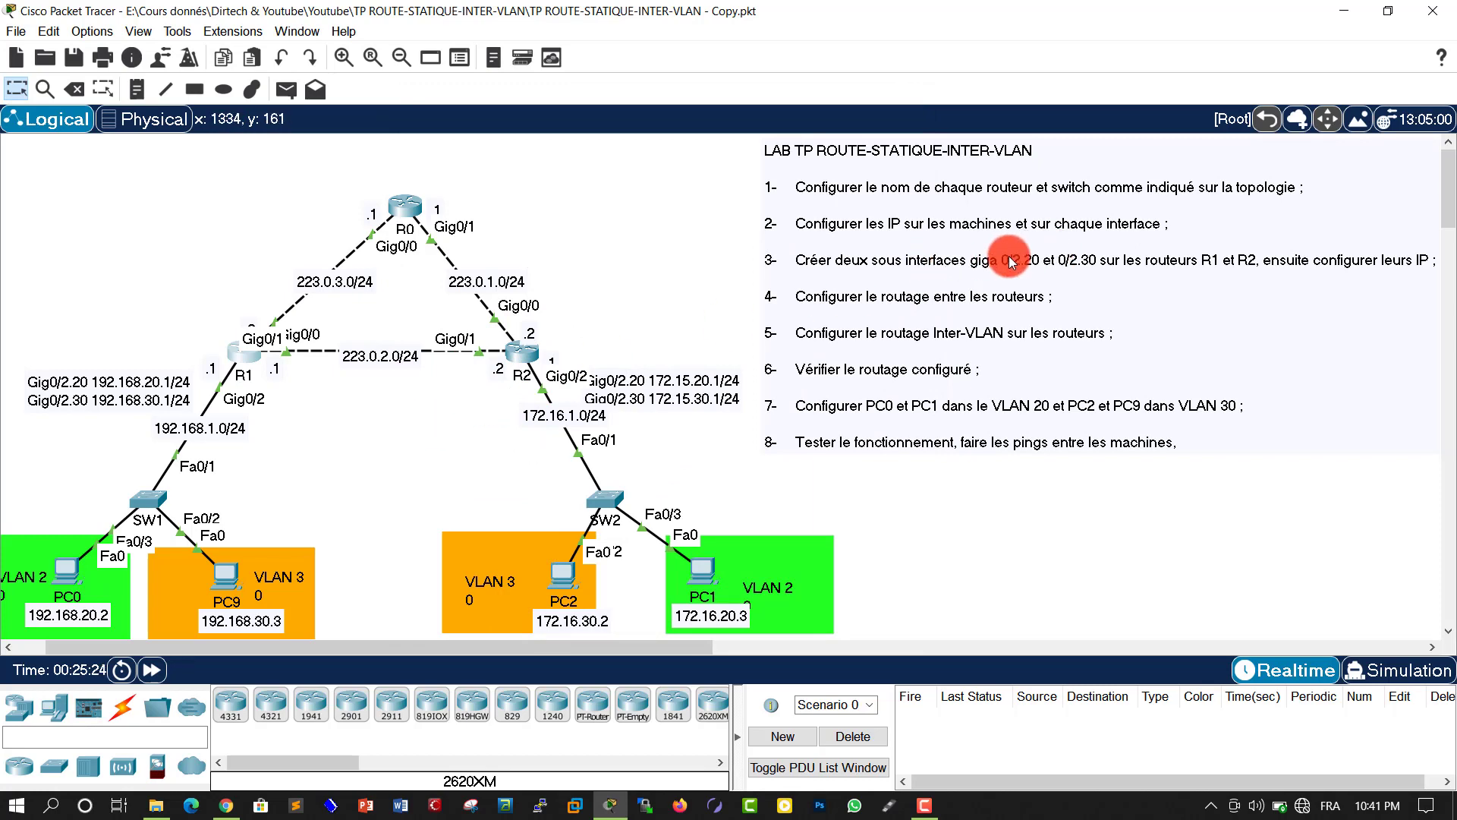
Open R2's command line and place its window so R2's subinterface address labels stay readable
{"action": "left_click", "coordinate": [522, 354]}
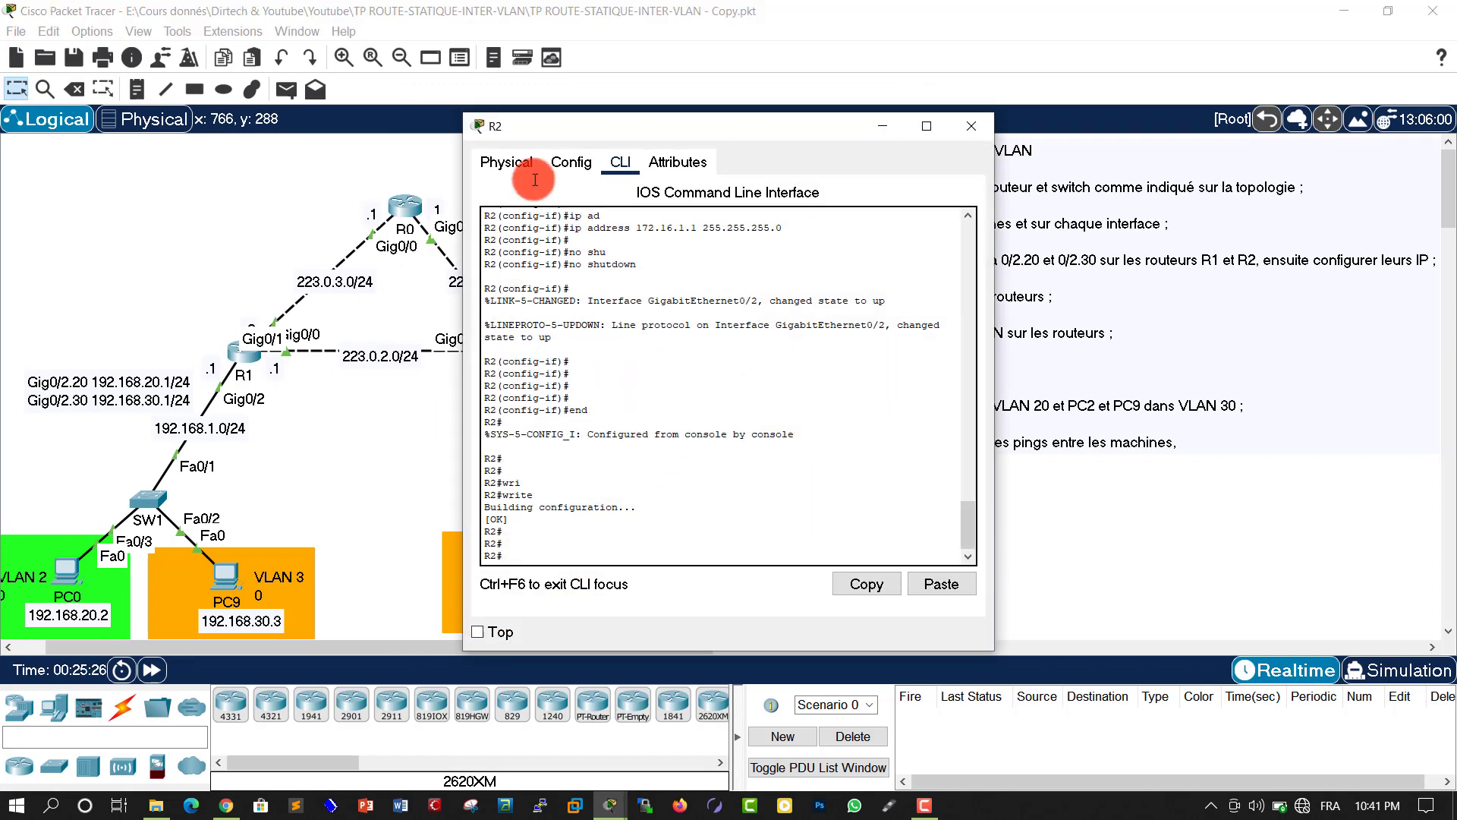
{"action": "left_click_drag", "start_coordinate": [539, 118], "coordinate": [809, 84]}
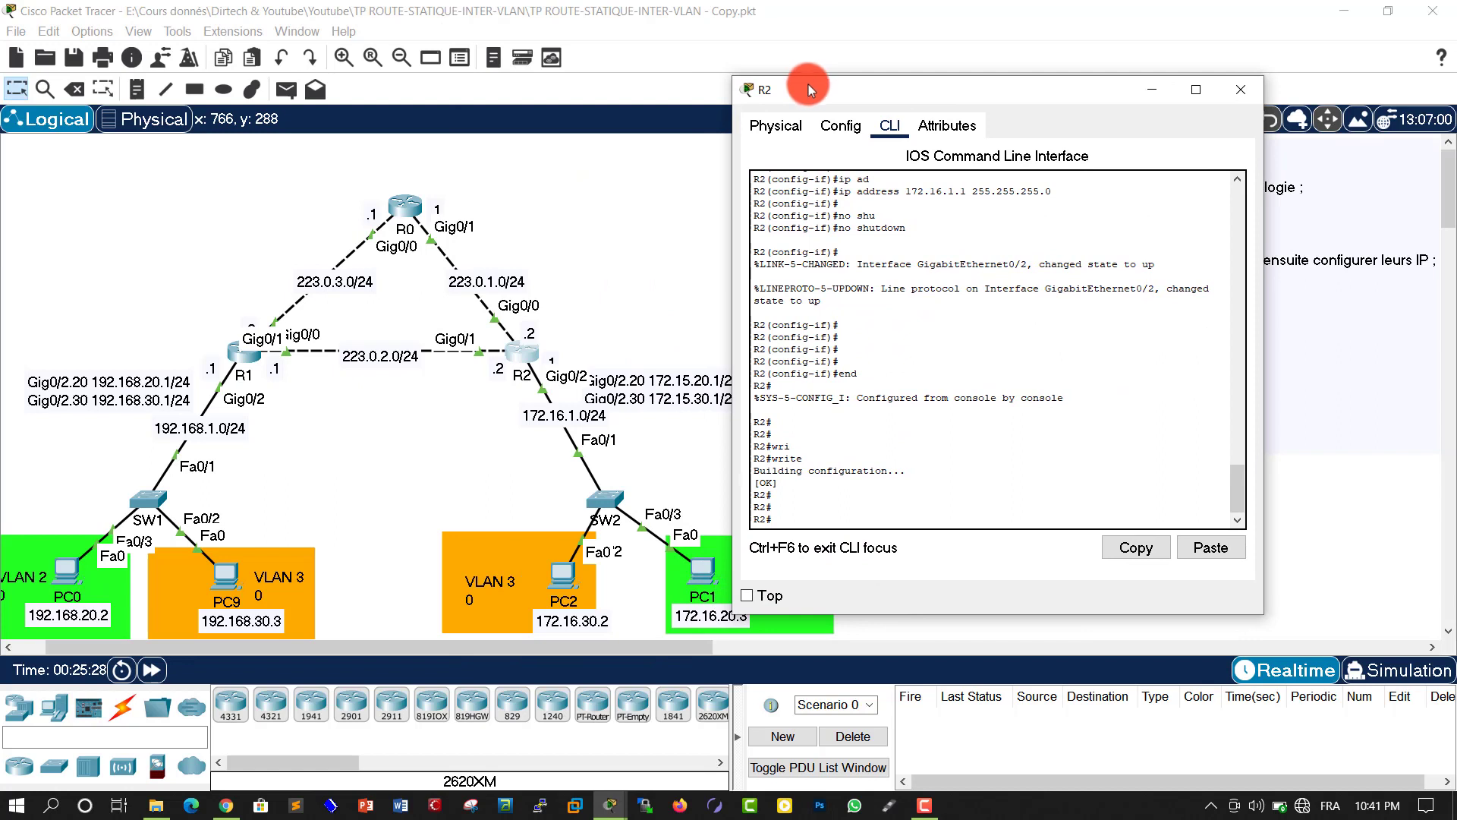
{"action": "left_click_drag", "start_coordinate": [935, 85], "coordinate": [1032, 91]}
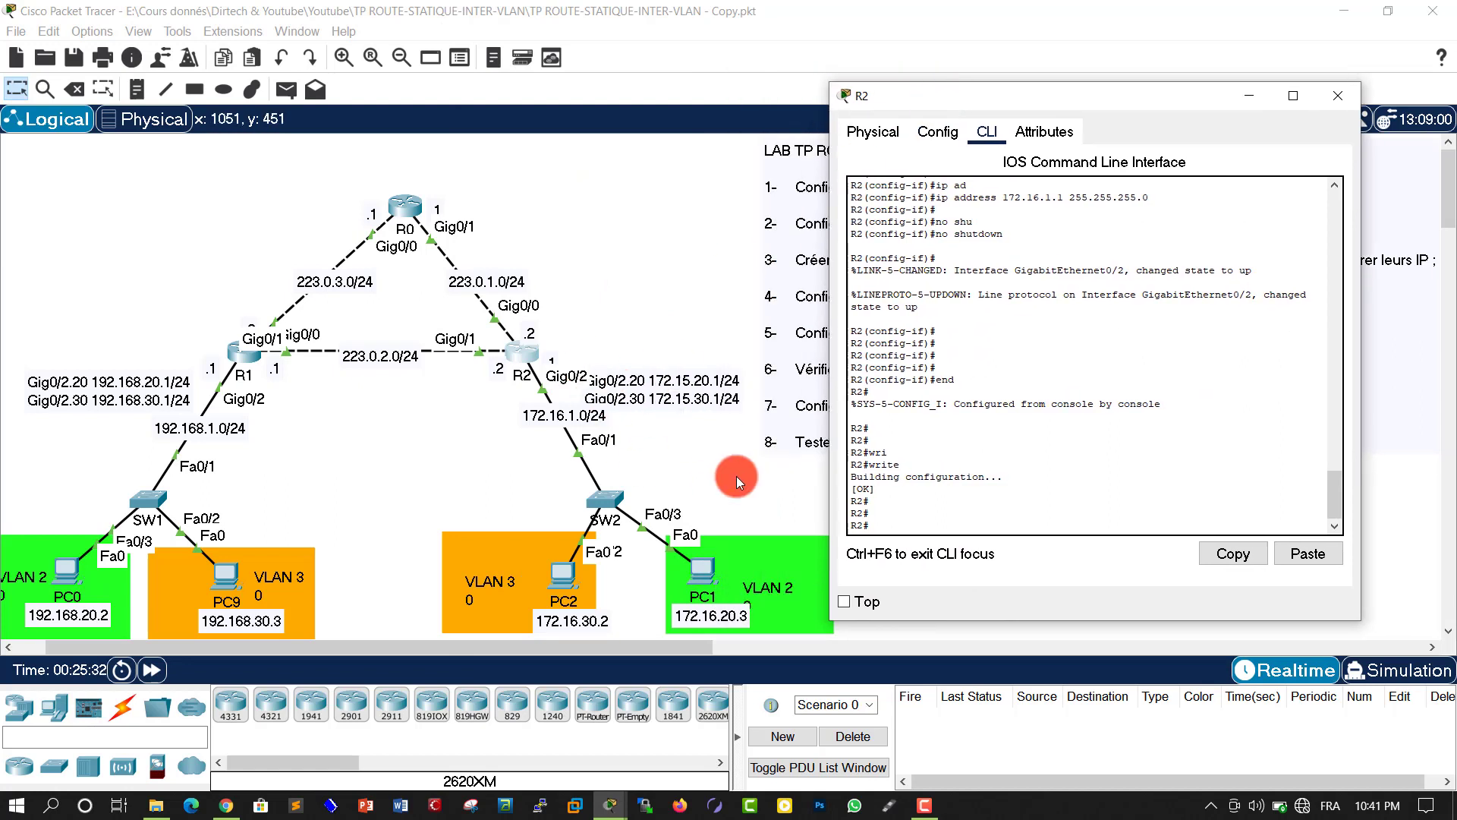
Enter global configuration mode on R2 with configure terminal
{"action": "left_click", "coordinate": [972, 500]}
{"action": "type", "text": "conf"}
{"action": "key", "text": "Tab"}
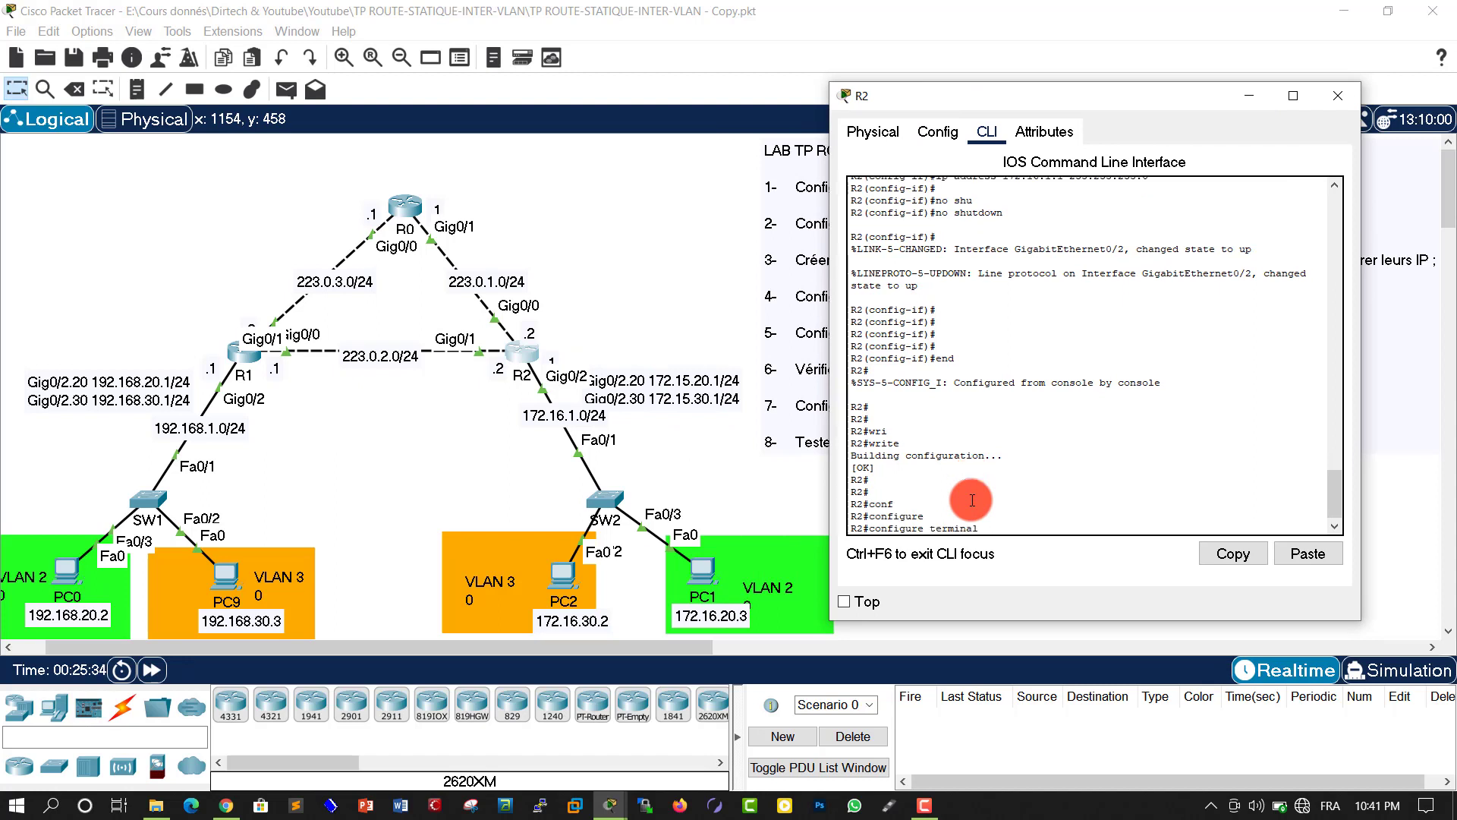
{"action": "type", "text": "t"}
{"action": "key", "text": "Tab"}
{"action": "key", "text": "Return"}
{"action": "key", "text": "Return"}
{"action": "key", "text": "Return"}
{"action": "key", "text": "Return"}
{"action": "key", "text": "Return"}
Create subinterface GigabitEthernet 0/2.20 on R2 and enter its configuration mode
{"action": "type", "text": "in"}
{"action": "key", "text": "Tab"}
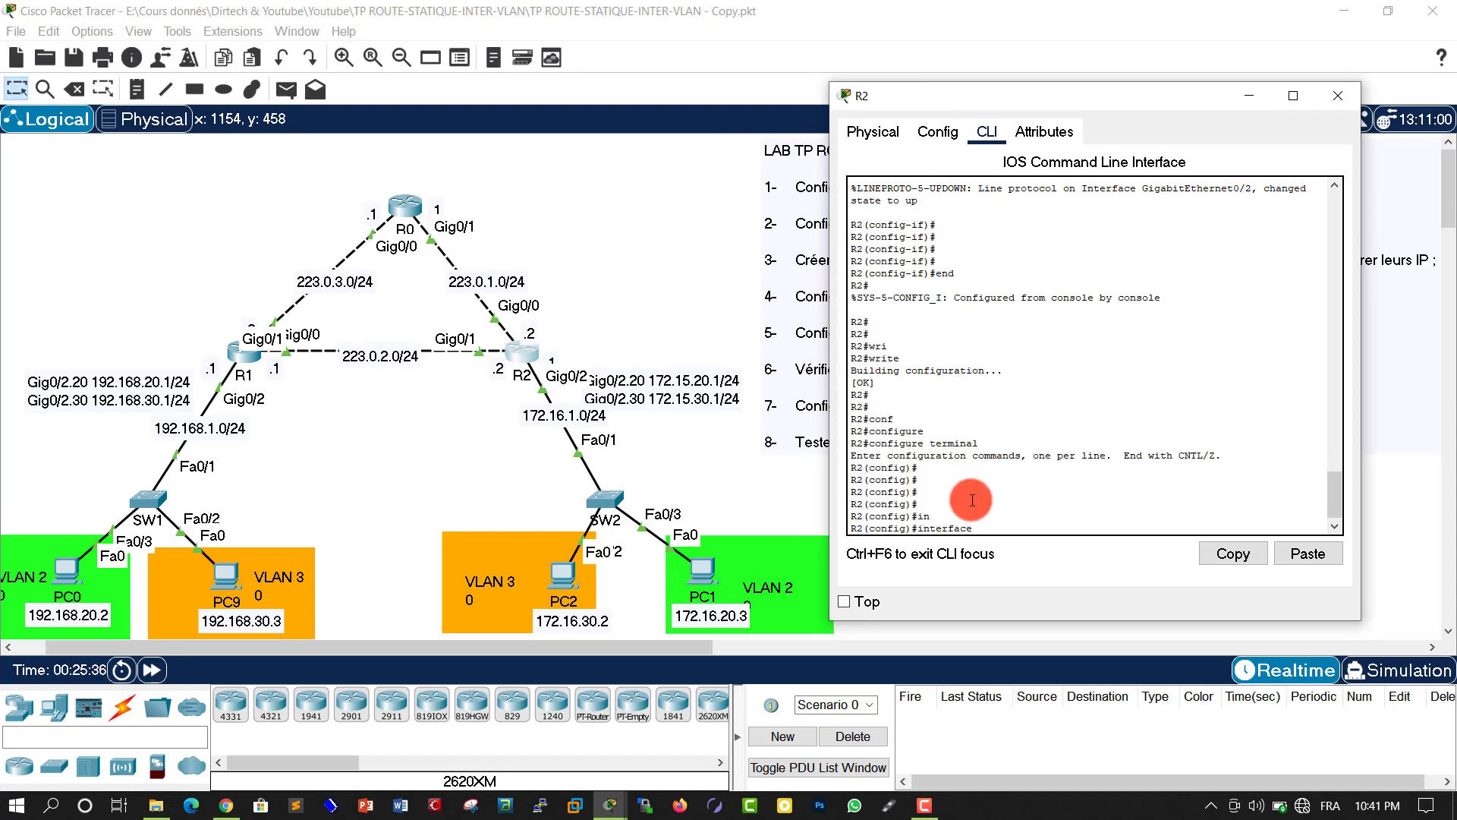
{"action": "type", "text": "gi"}
{"action": "key", "text": "Tab"}
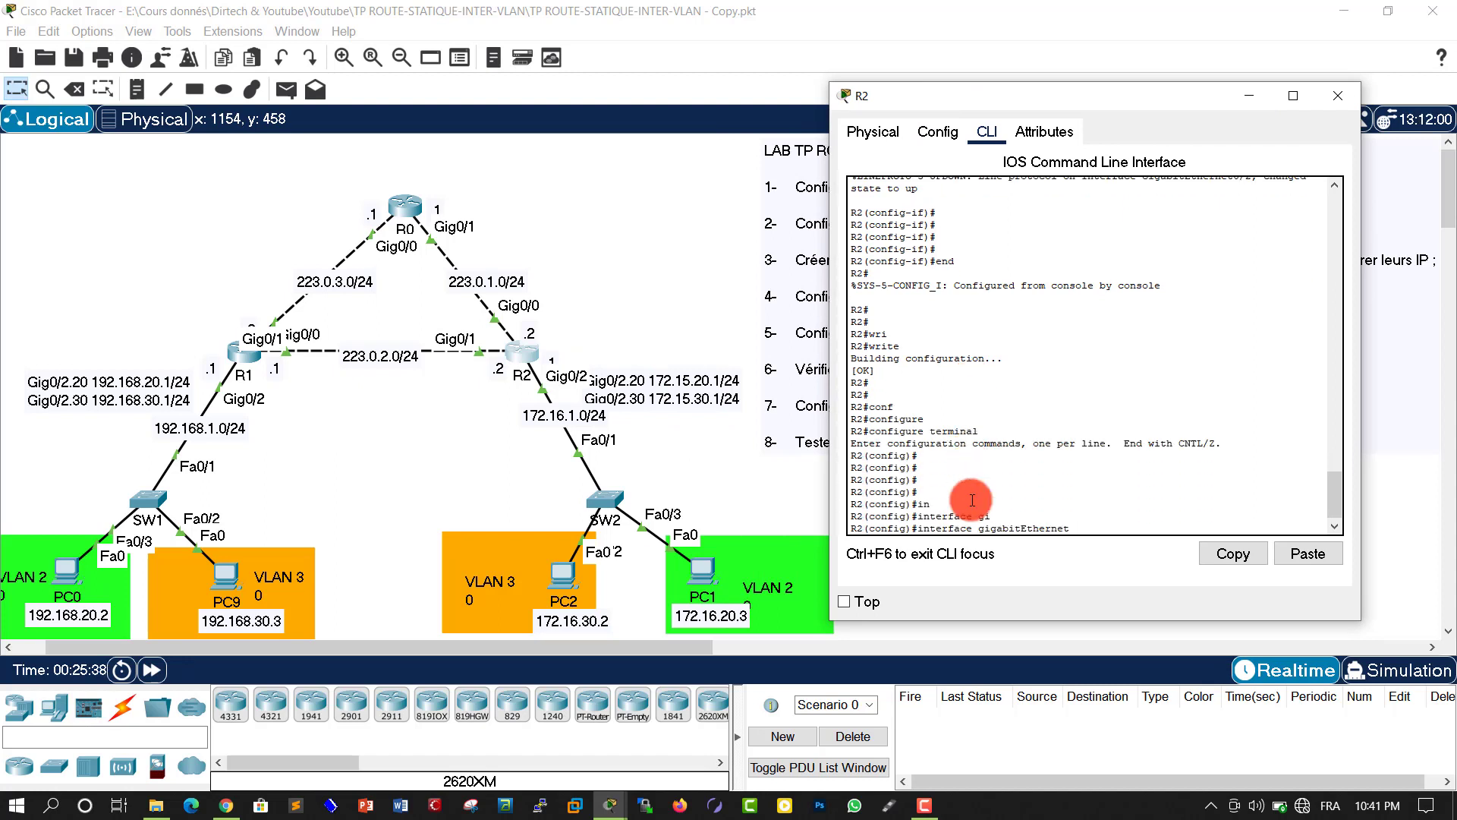
{"action": "type", "text": "0/2/"}
{"action": "type", "text": "."}
{"action": "type", "text": "20"}
{"action": "key", "text": "Return"}
{"action": "key", "text": "Return"}
{"action": "key", "text": "Return"}
{"action": "key", "text": "Return"}
{"action": "key", "text": "Return"}
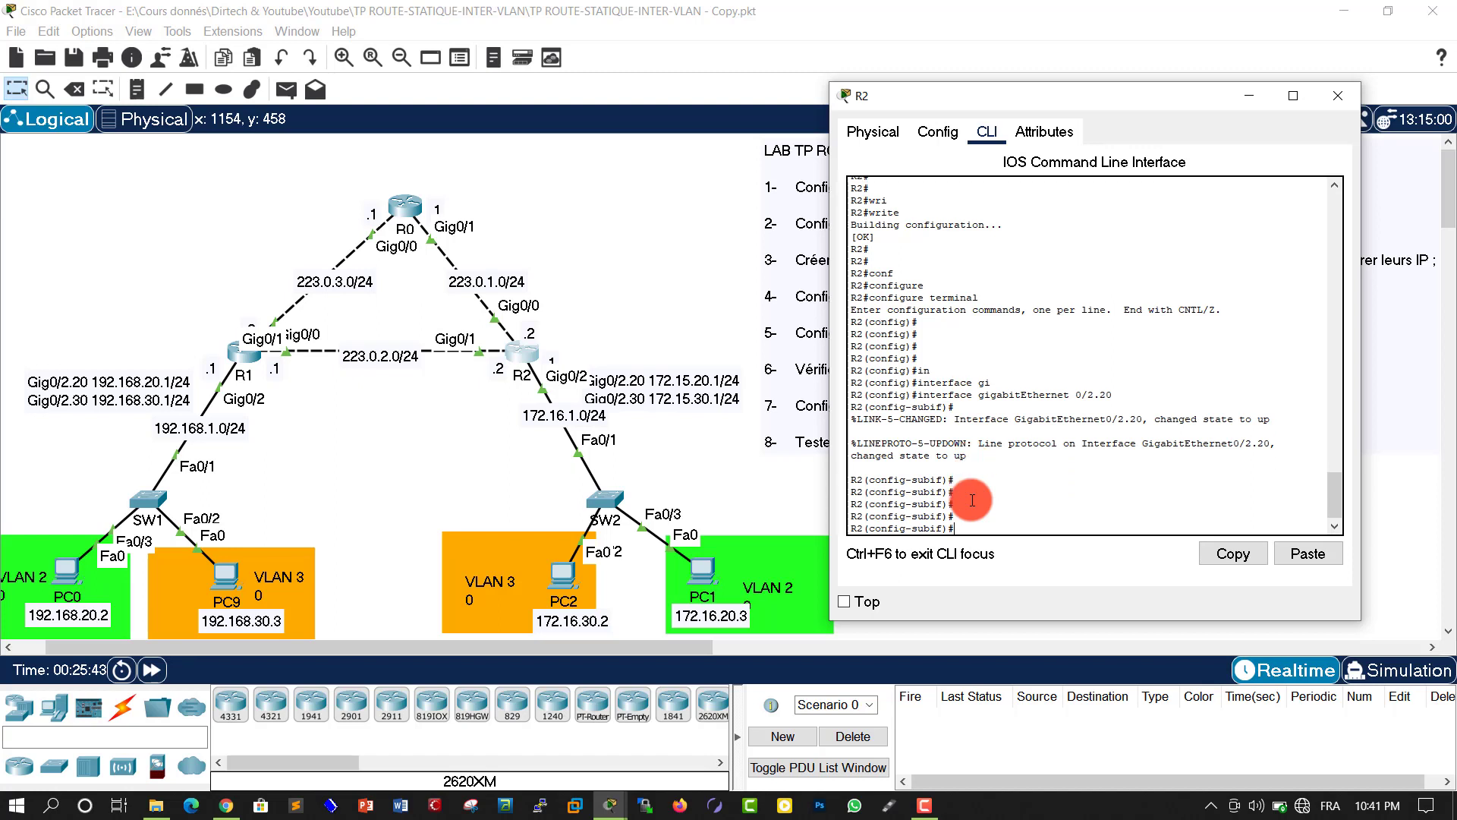
Set R2's subinterface 0/2.20 to dot1Q encapsulation with VLAN 20
{"action": "type", "text": "end"}
{"action": "key", "text": "Return"}
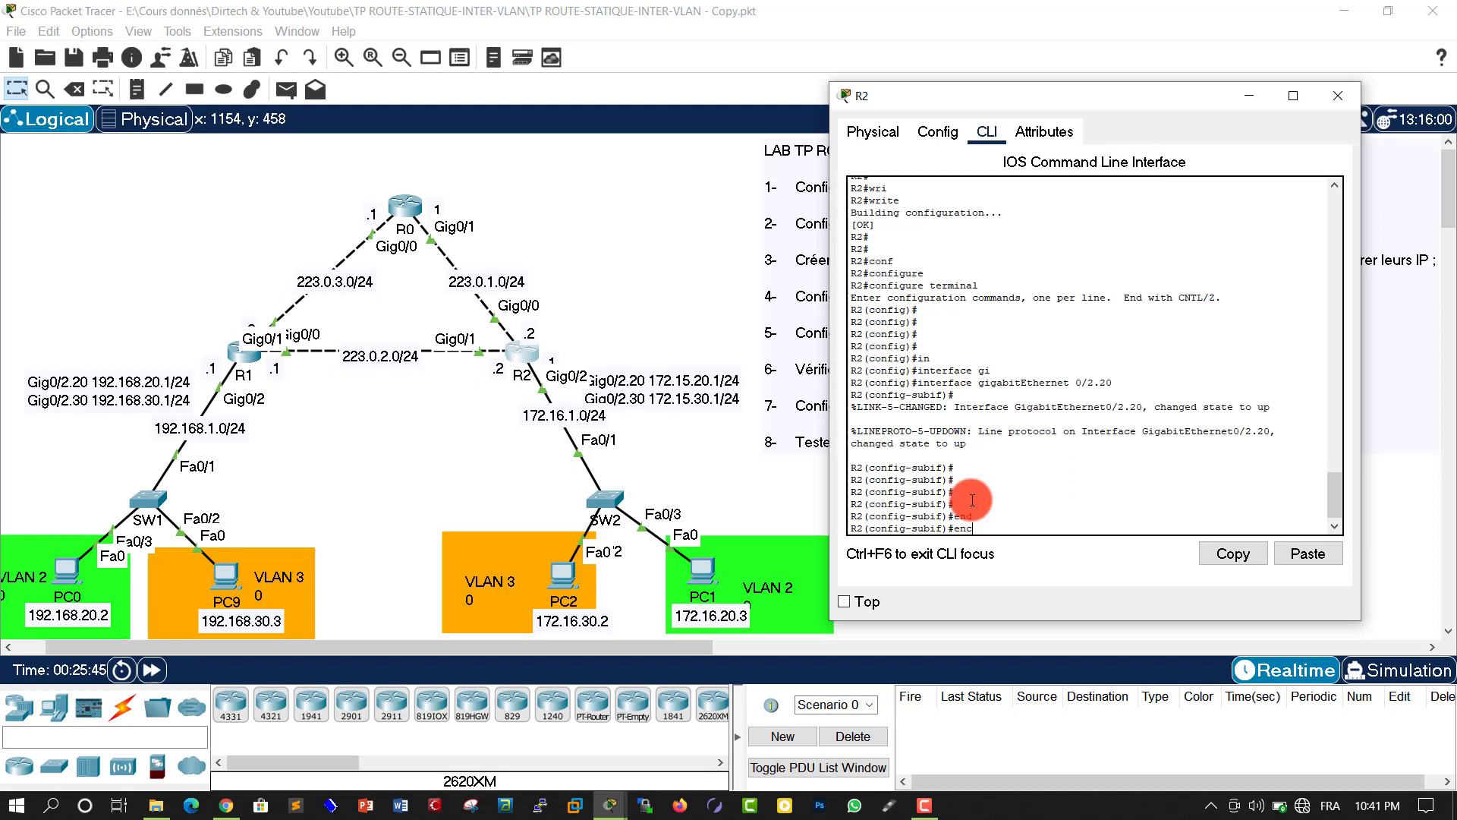
{"action": "type", "text": "enc"}
{"action": "key", "text": "Tab"}
{"action": "type", "text": "d"}
{"action": "key", "text": "Tab"}
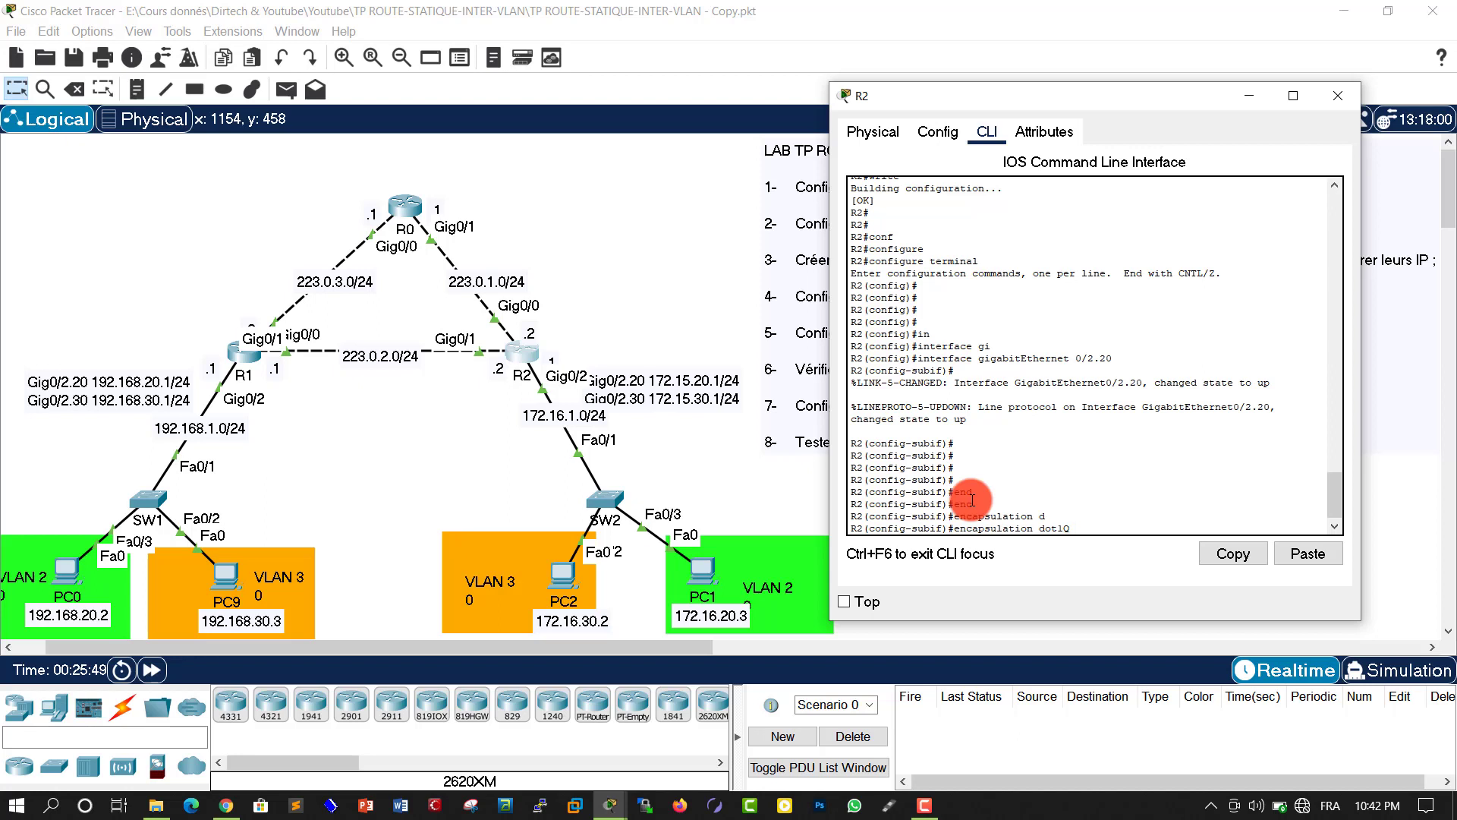
{"action": "type", "text": "20"}
{"action": "key", "text": "Return"}
{"action": "key", "text": "Return"}
Assign IP address 172.16.20.1 with mask 255.255.255.0 to R2's subinterface 0/2.20
{"action": "type", "text": "ip ad"}
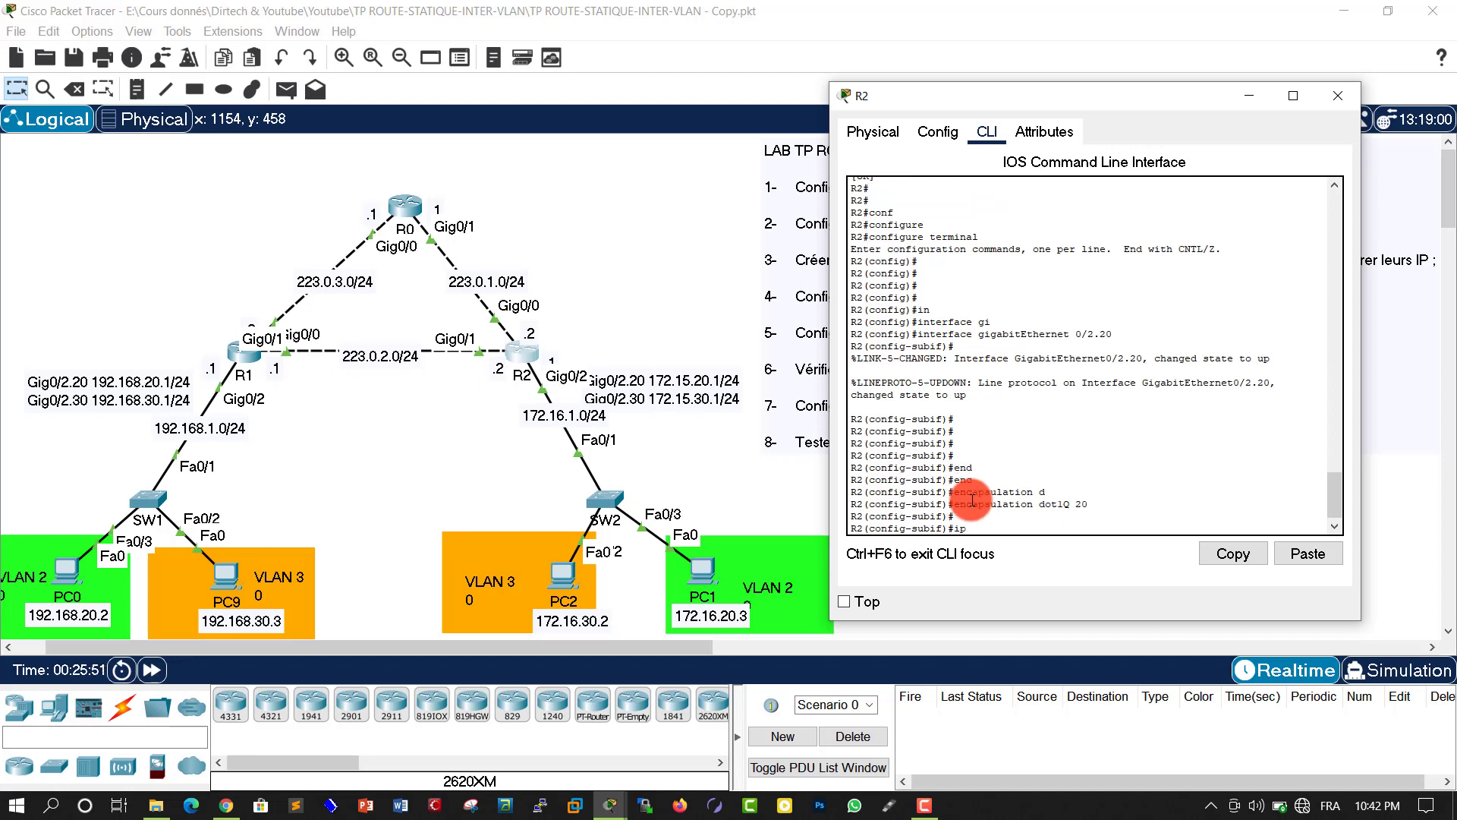
{"action": "key", "text": "Tab"}
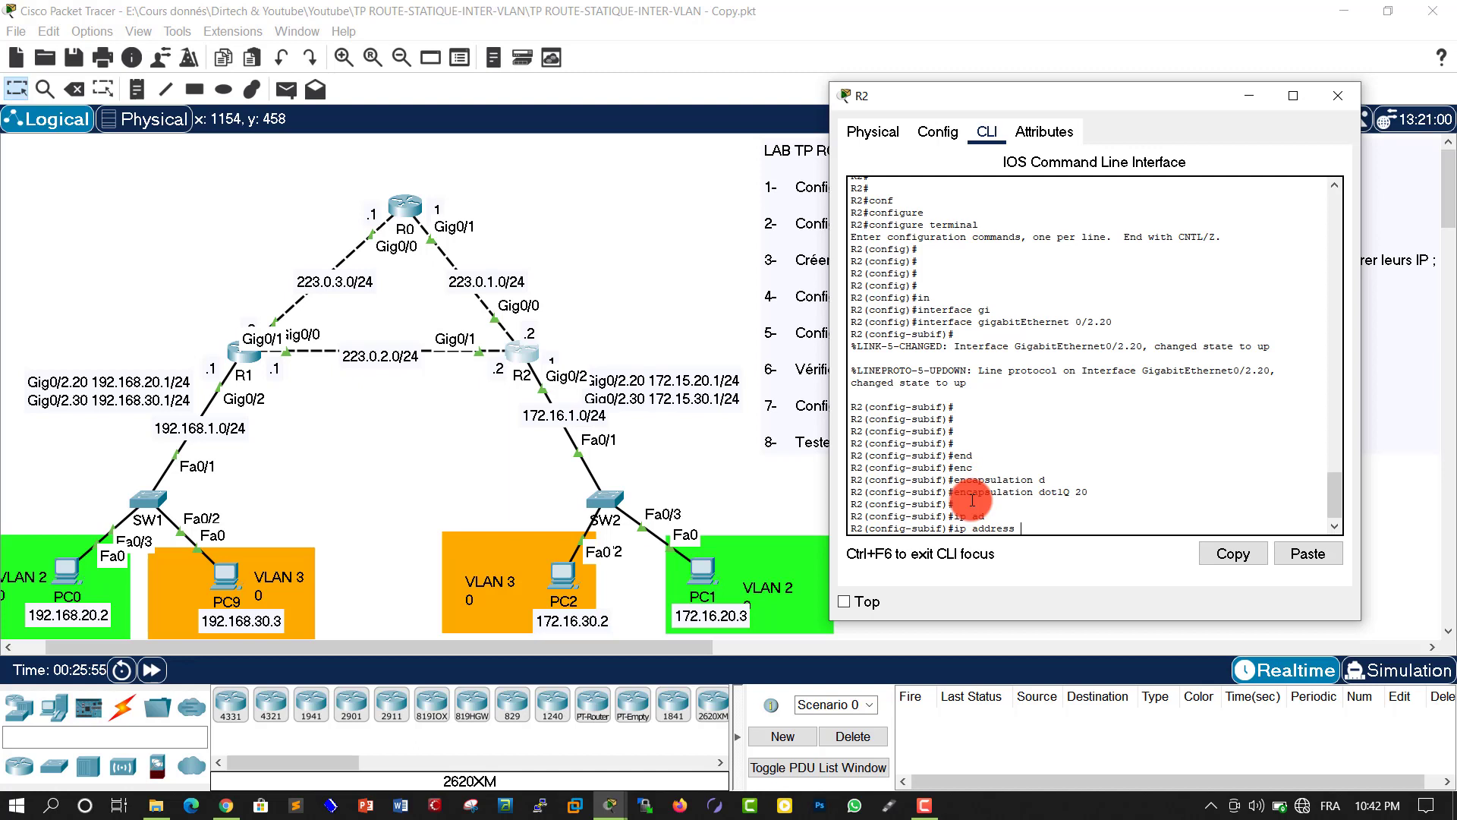
{"action": "type", "text": "172.16"}
{"action": "type", "text": "."}
{"action": "type", "text": "20"}
{"action": "type", "text": "1 "}
{"action": "type", "text": "2555"}
{"action": "type", "text": ".255.255"}
{"action": "type", "text": ".0"}
{"action": "key", "text": "Return"}
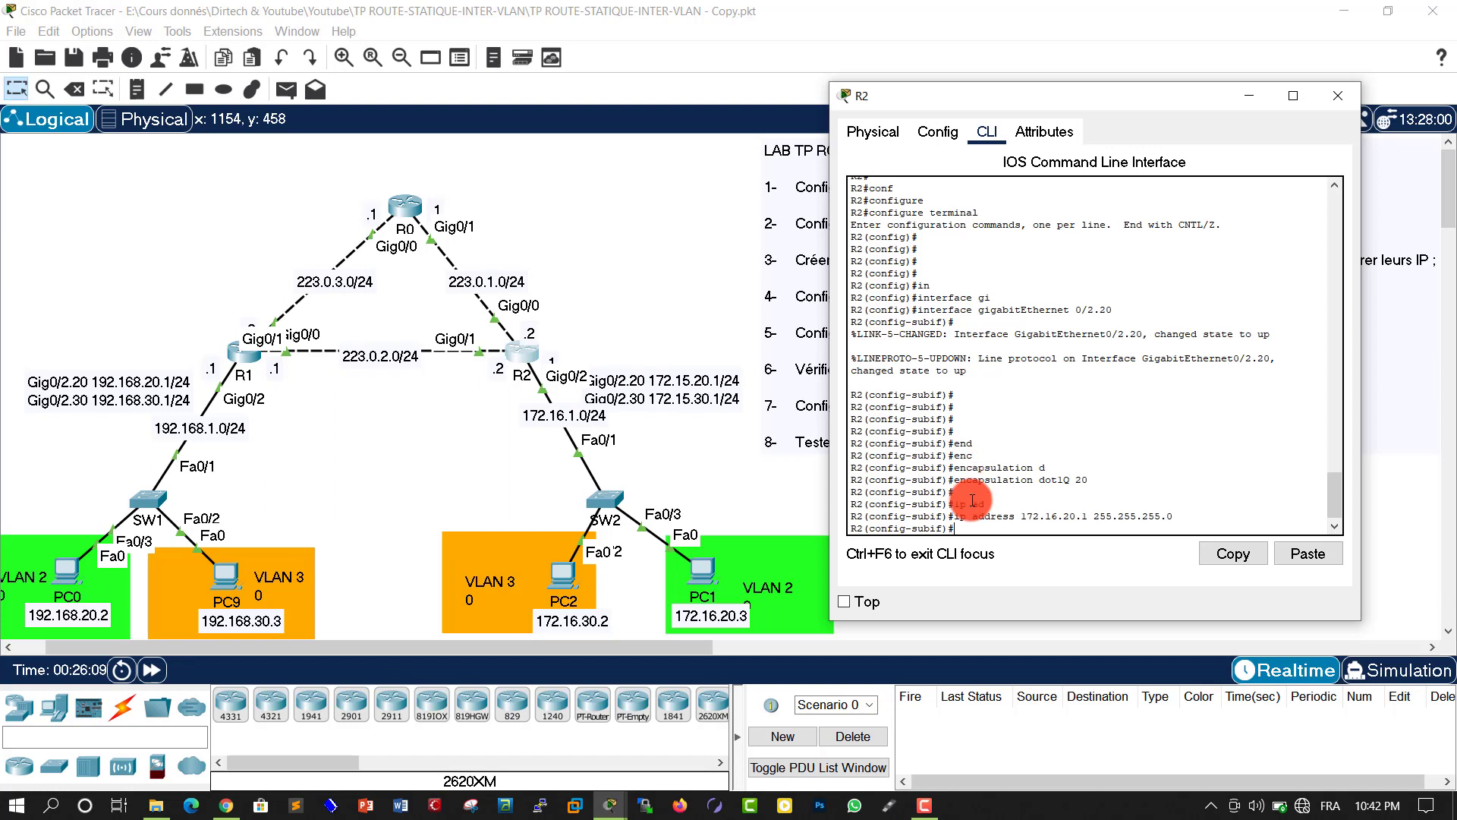
Leave subinterface 0/2.20 on R2 and create subinterface GigabitEthernet 0/2.30
{"action": "type", "text": "xi"}
{"action": "key", "text": "Tab"}
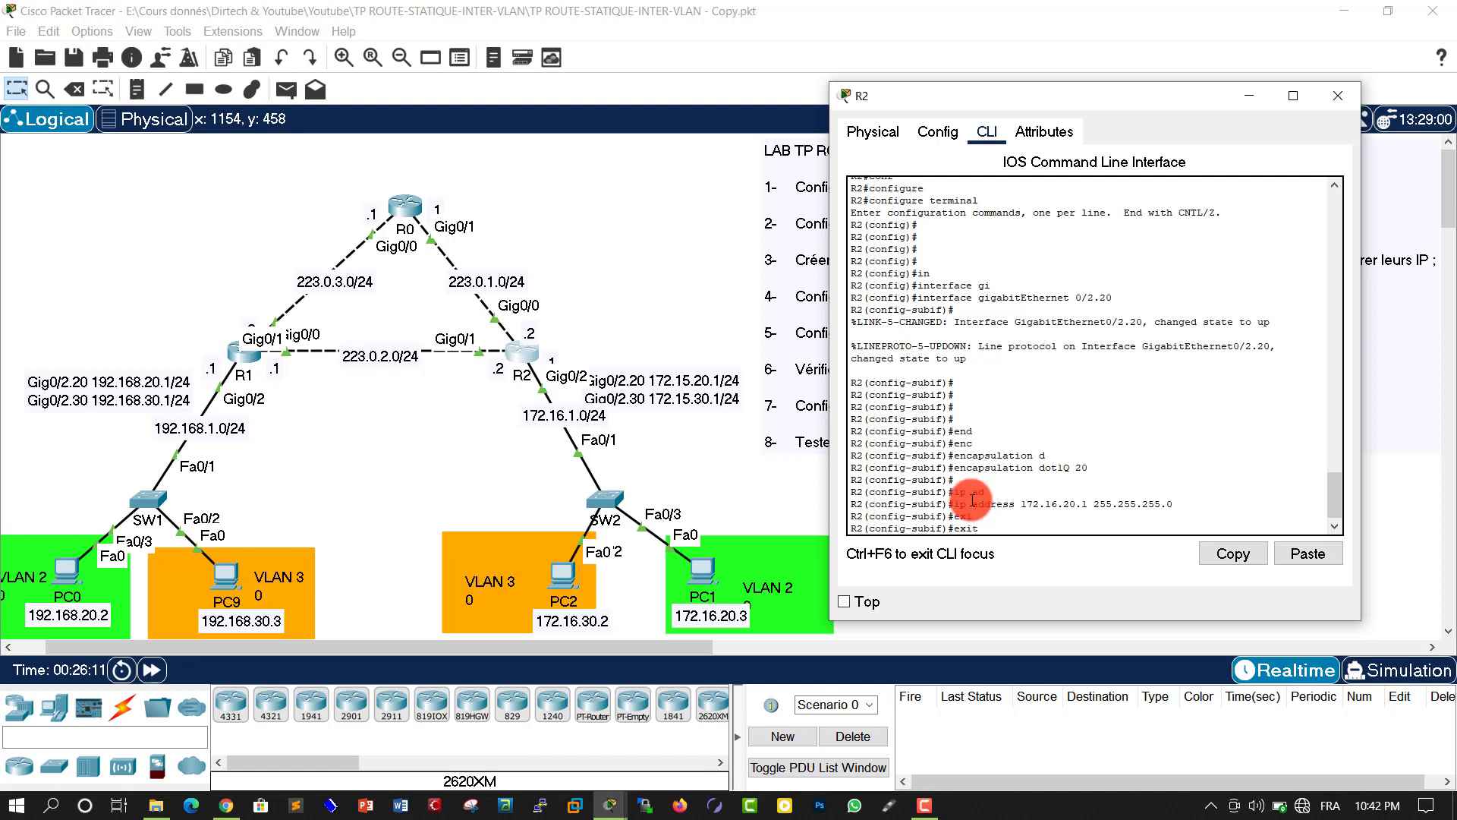
{"action": "key", "text": "Return"}
{"action": "key", "text": "Return"}
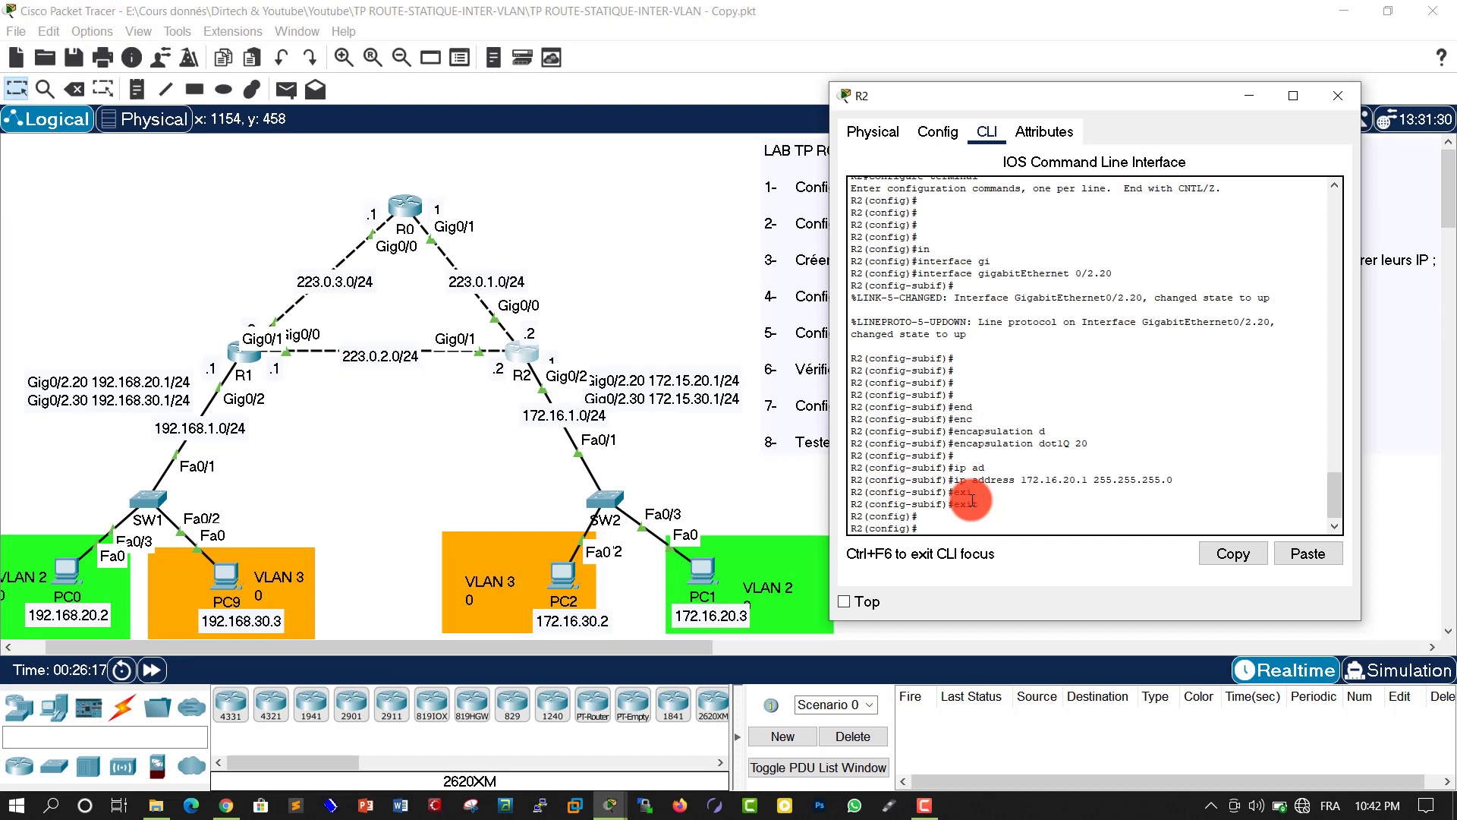
{"action": "type", "text": "in"}
{"action": "key", "text": "Tab"}
{"action": "type", "text": "gi"}
{"action": "key", "text": "Tab"}
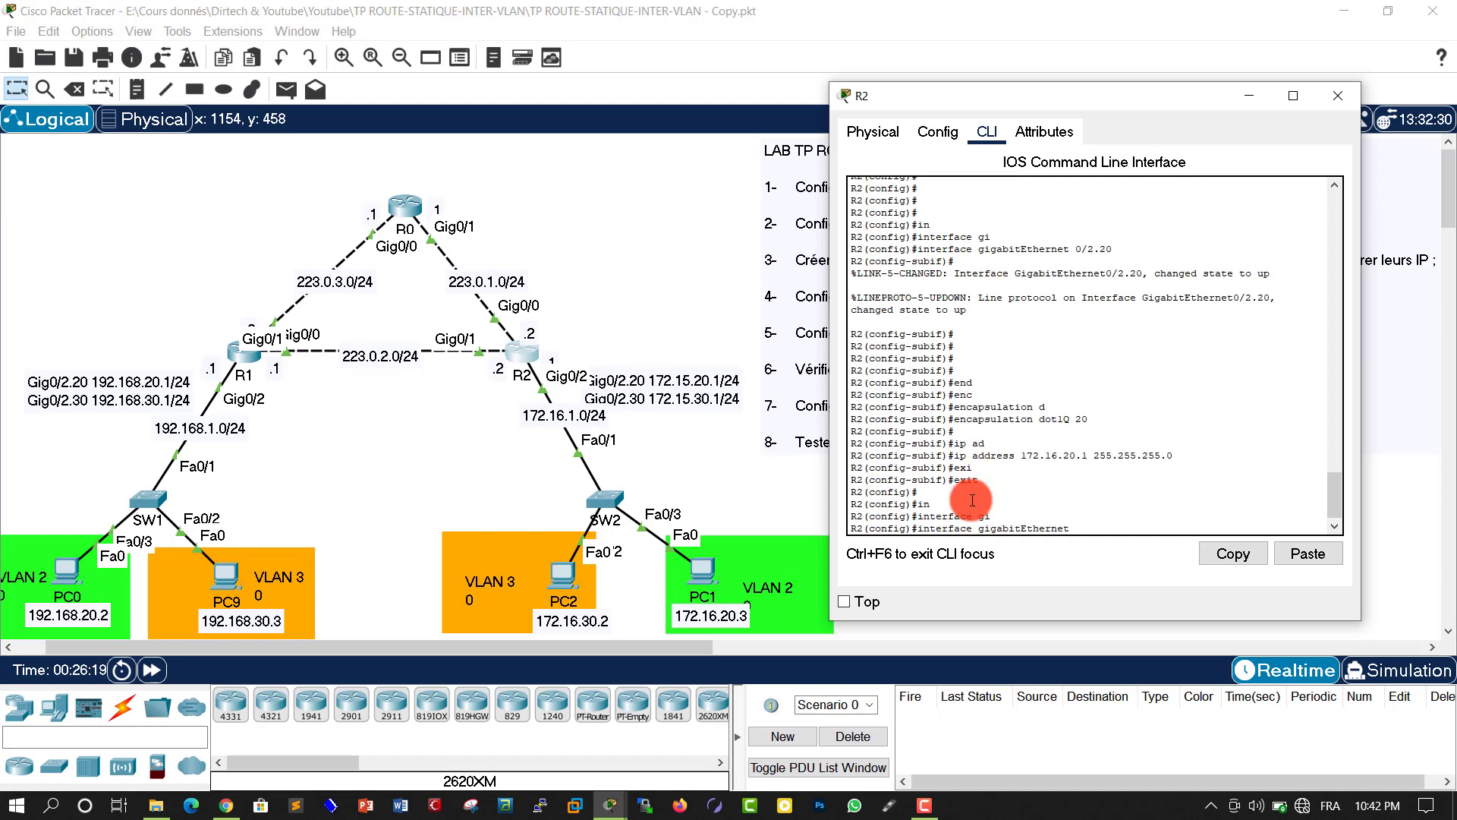
{"action": "type", "text": "0/2.30"}
{"action": "key", "text": "Return"}
{"action": "key", "text": "Return"}
{"action": "key", "text": "Return"}
{"action": "key", "text": "Return"}
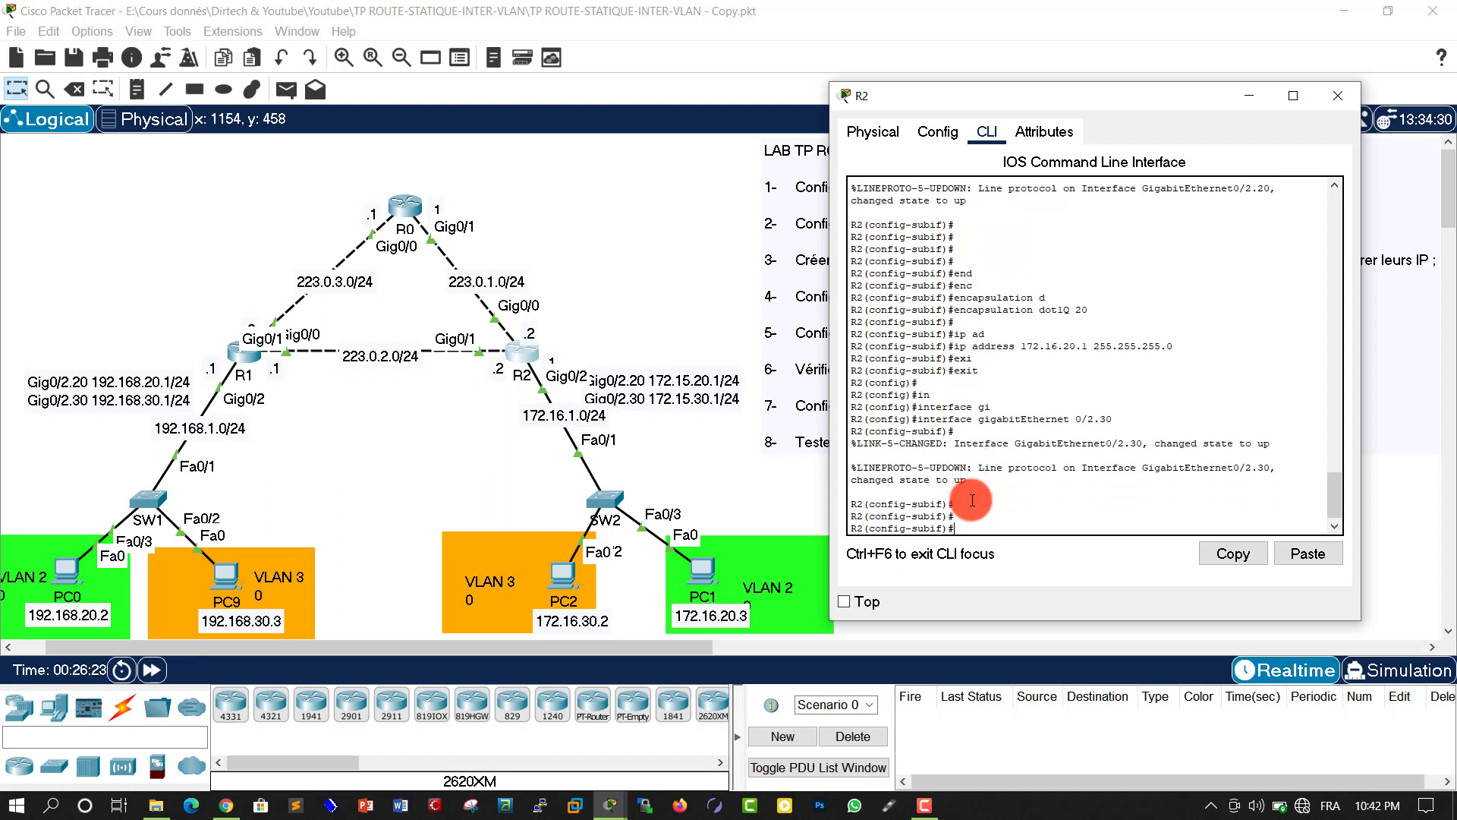
Set R2's subinterface 0/2.30 to dot1Q encapsulation with VLAN 30
{"action": "type", "text": "encapsulation"}
{"action": "key", "text": "Tab"}
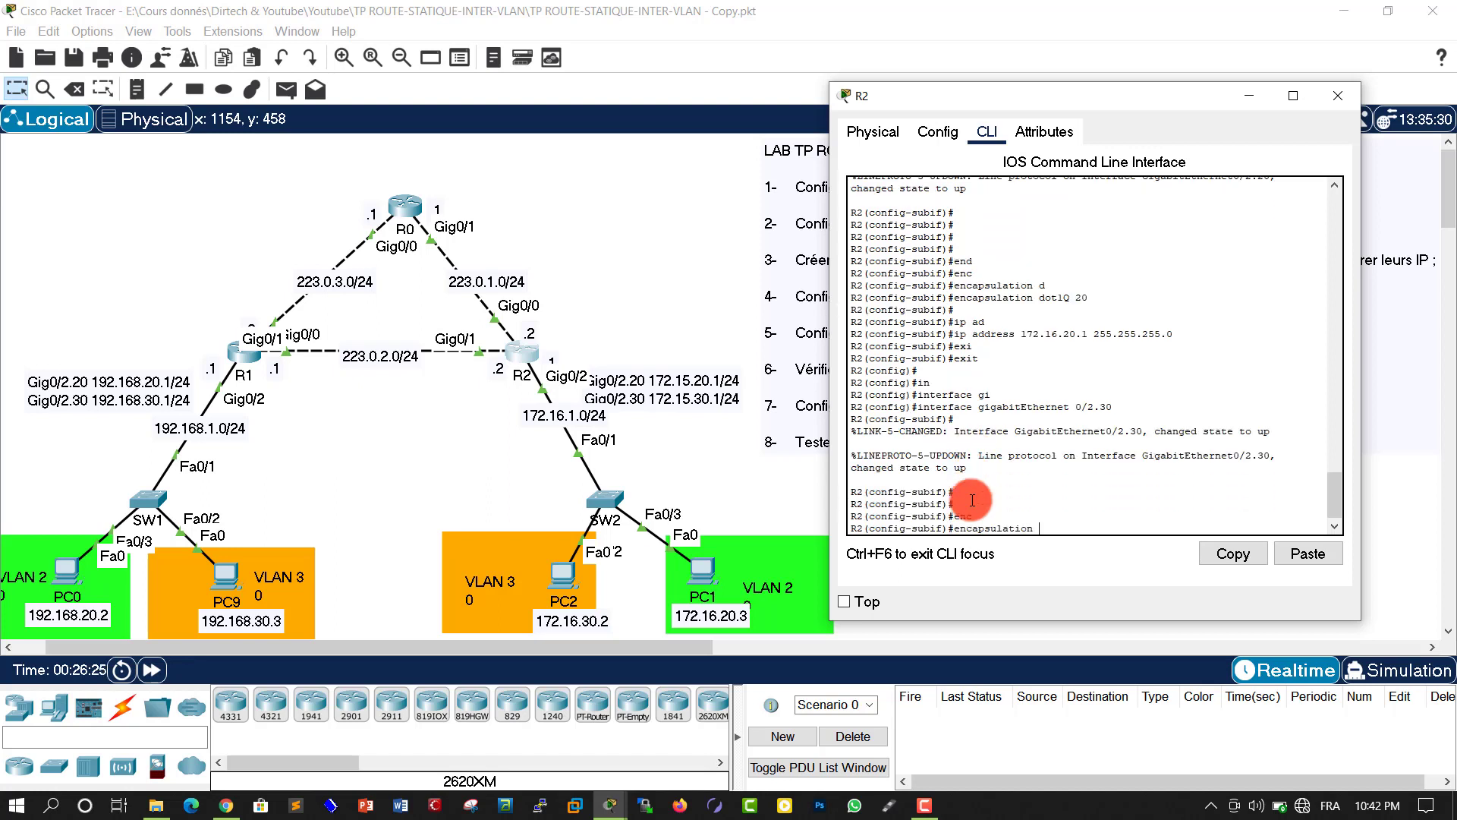
{"action": "type", "text": "do"}
{"action": "key", "text": "Tab"}
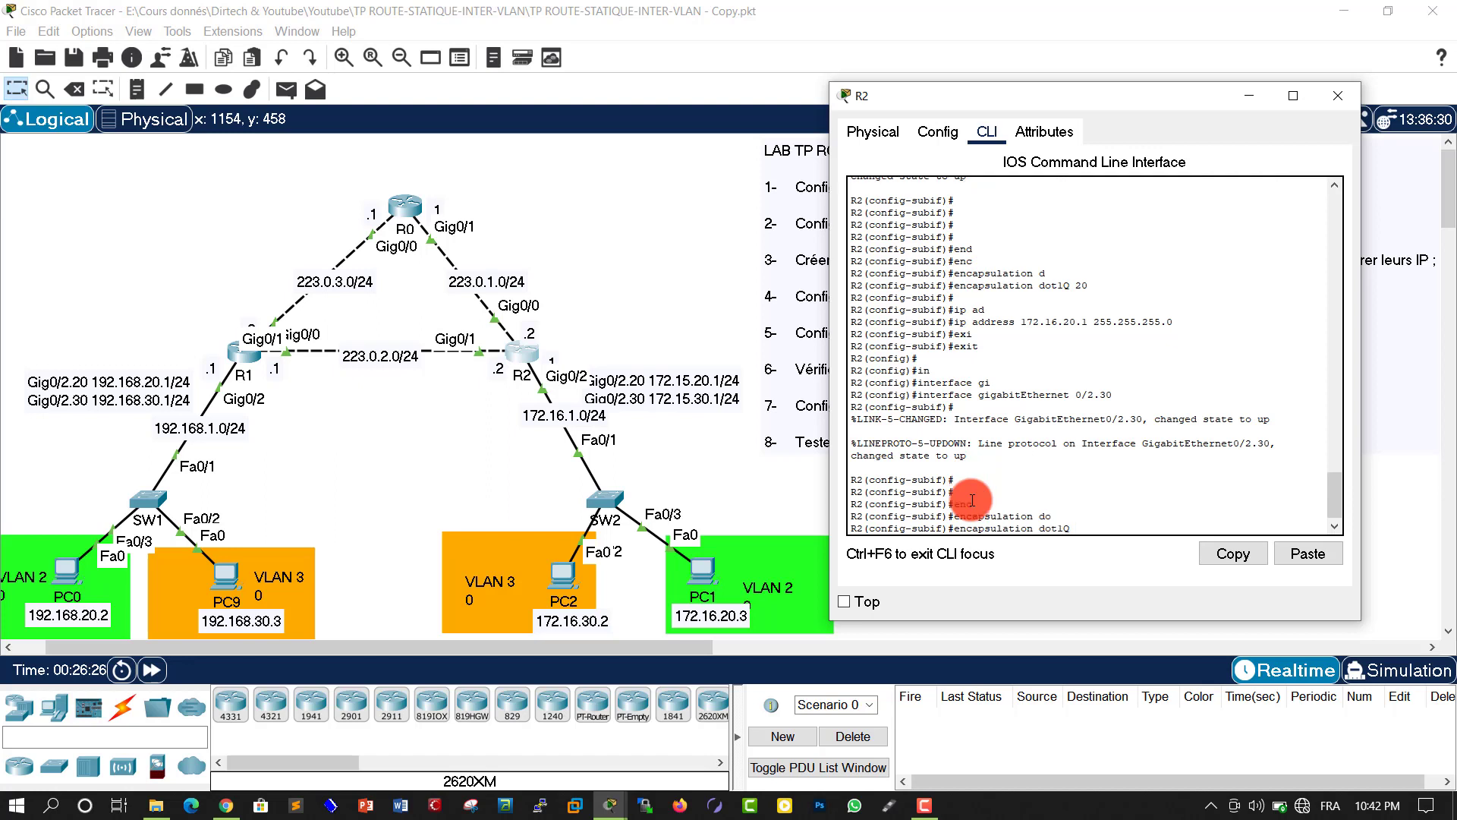
{"action": "type", "text": "30"}
{"action": "key", "text": "Return"}
{"action": "key", "text": "Return"}
{"action": "key", "text": "Return"}
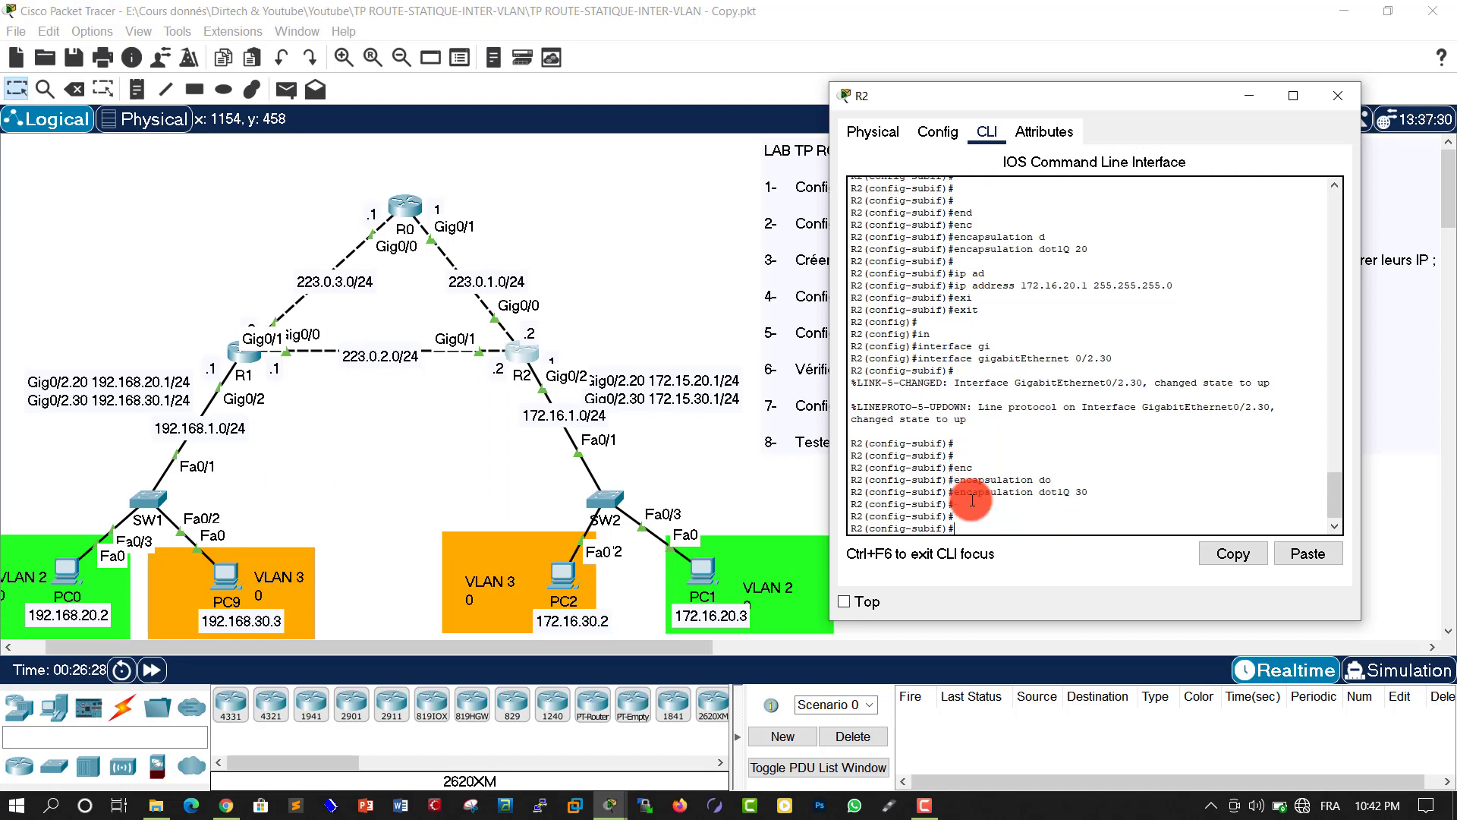
Assign IP address 172.16.30.1 with mask 255.255.255.0 to R2's subinterface 0/2.30
{"action": "type", "text": "ip address"}
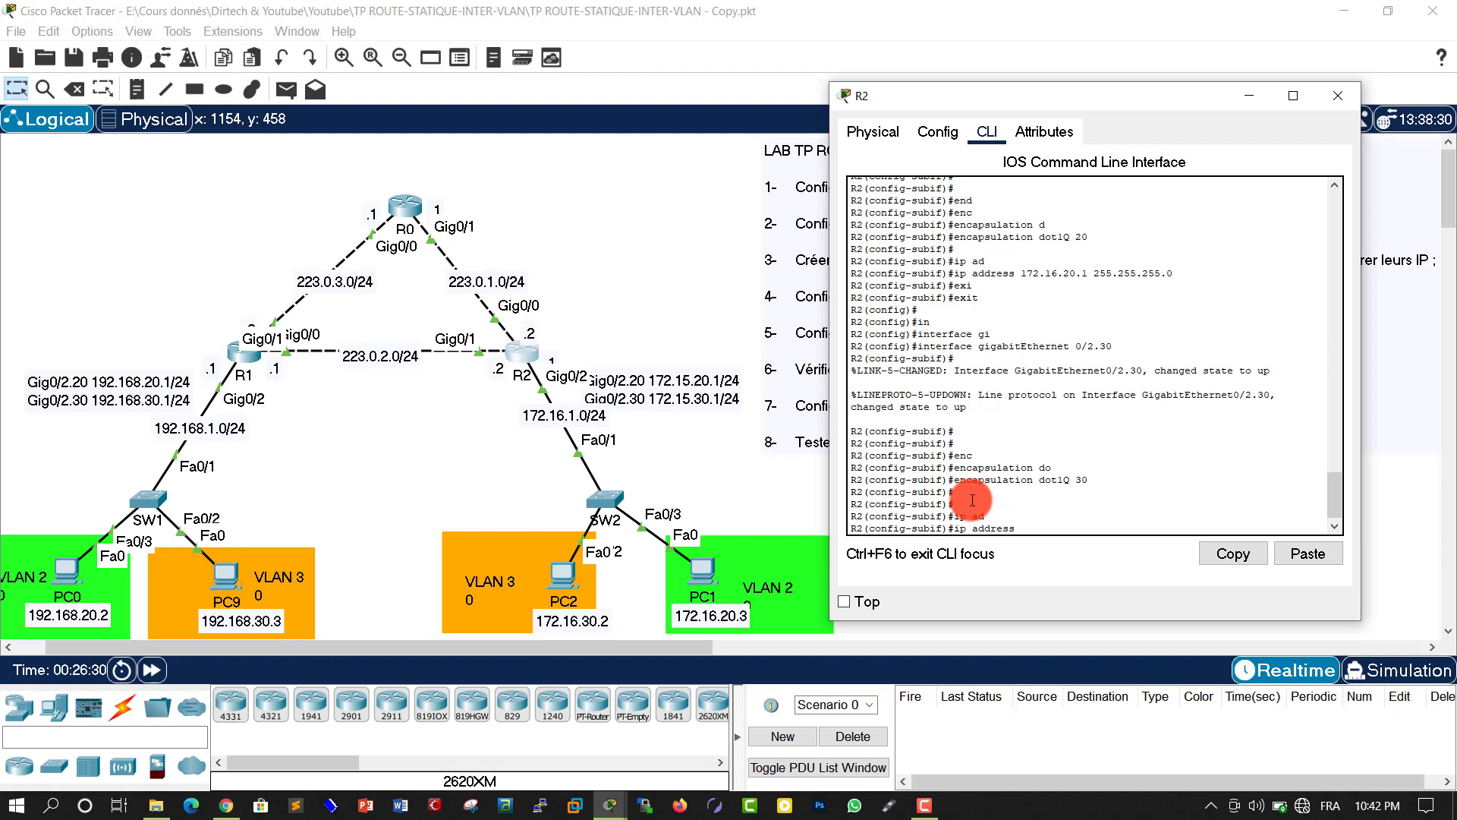
{"action": "type", "text": "172.16.30.1 255.255.255.0"}
{"action": "key", "text": "Return"}
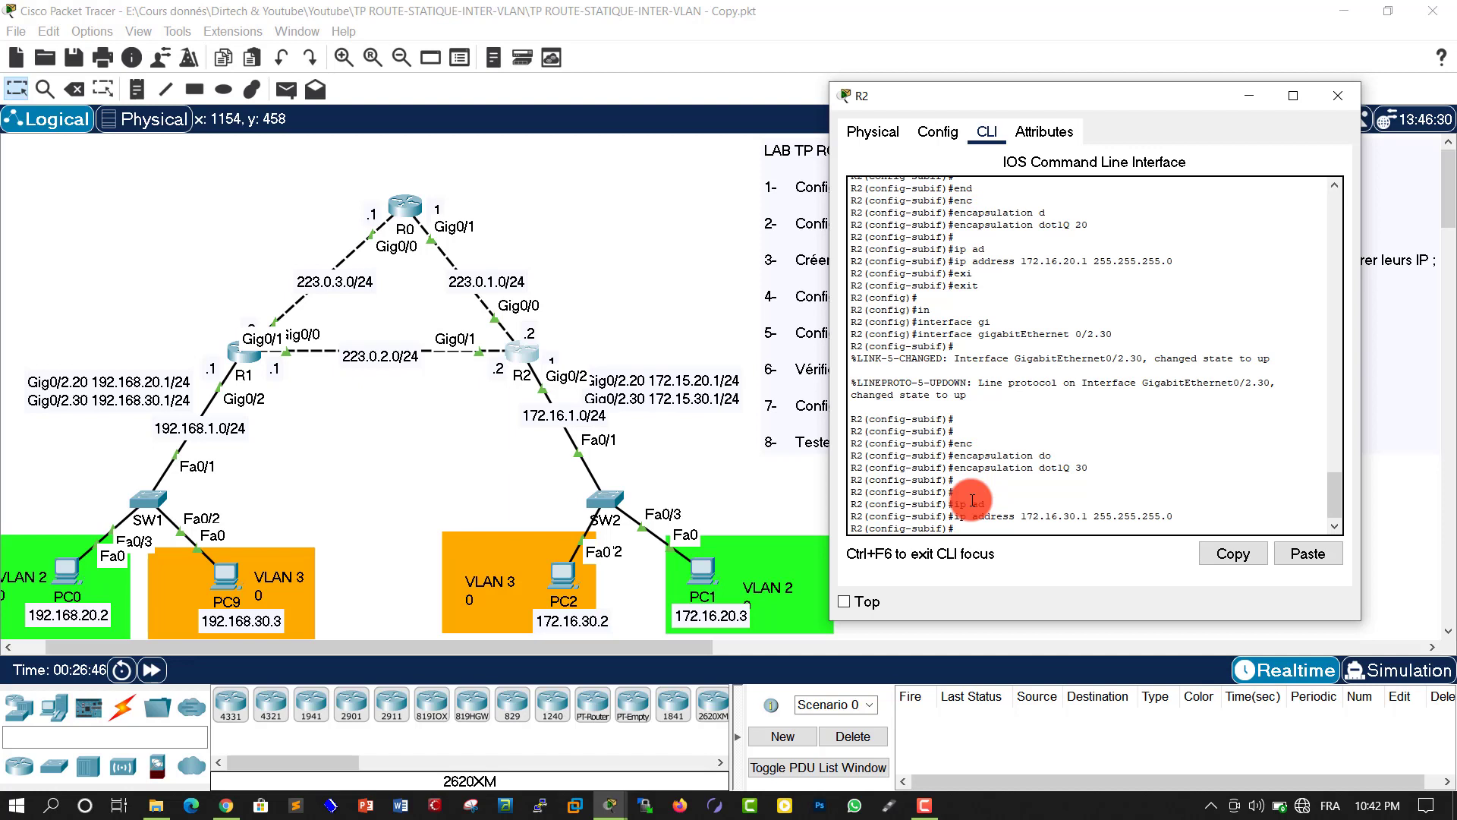
Enable R2's subinterface 0/2.30 with no shutdown
{"action": "type", "text": "np"}
{"action": "key", "text": "BackSpace"}
{"action": "type", "text": "no shu"}
{"action": "key", "text": "Tab"}
{"action": "key", "text": "Return"}
{"action": "key", "text": "Return"}
{"action": "key", "text": "Return"}
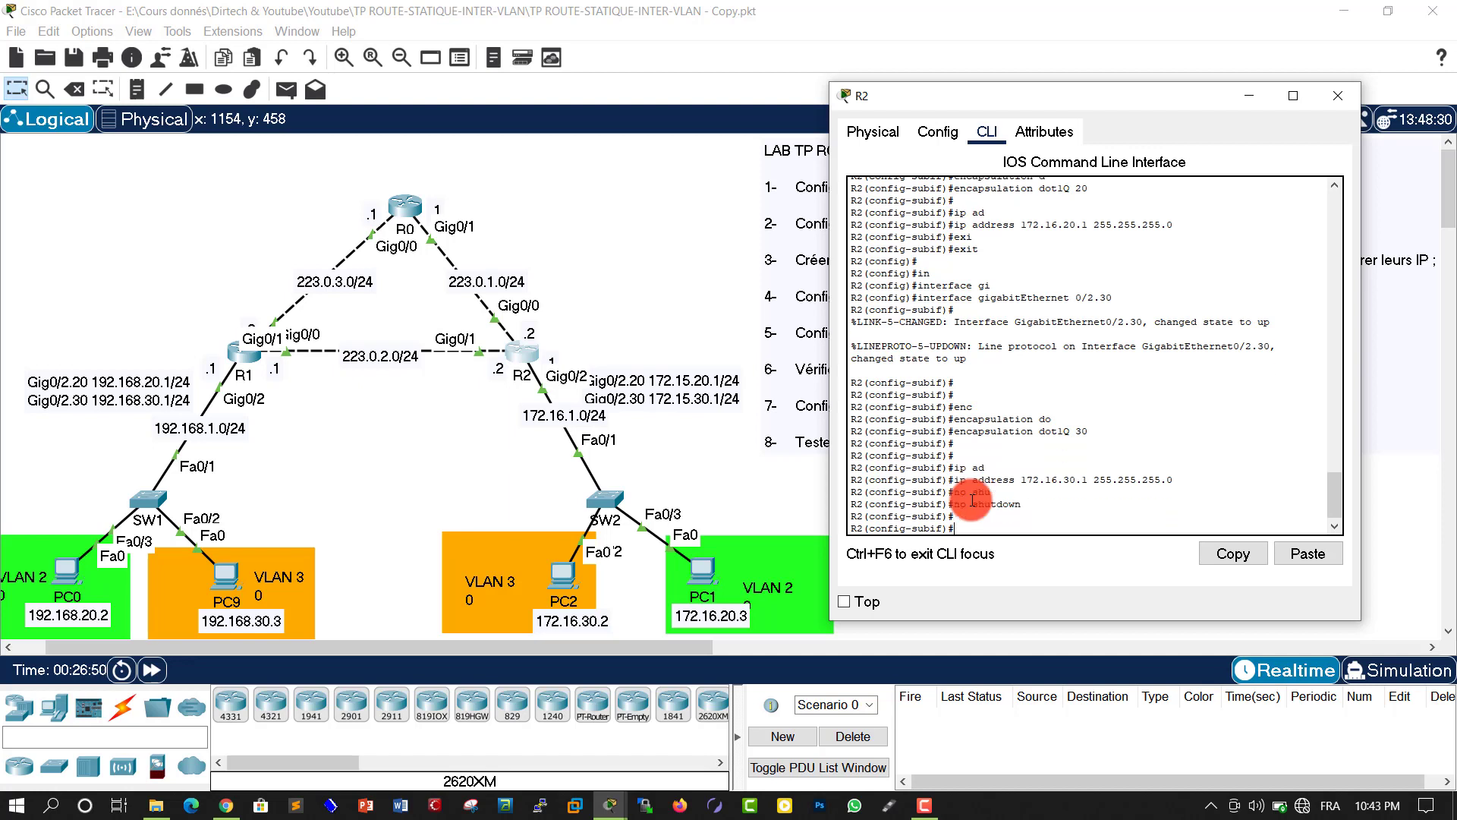
End configuration mode on R2 and close the router's window
{"action": "type", "text": "end"}
{"action": "key", "text": "Return"}
{"action": "key", "text": "Return"}
{"action": "key", "text": "Return"}
{"action": "key", "text": "Return"}
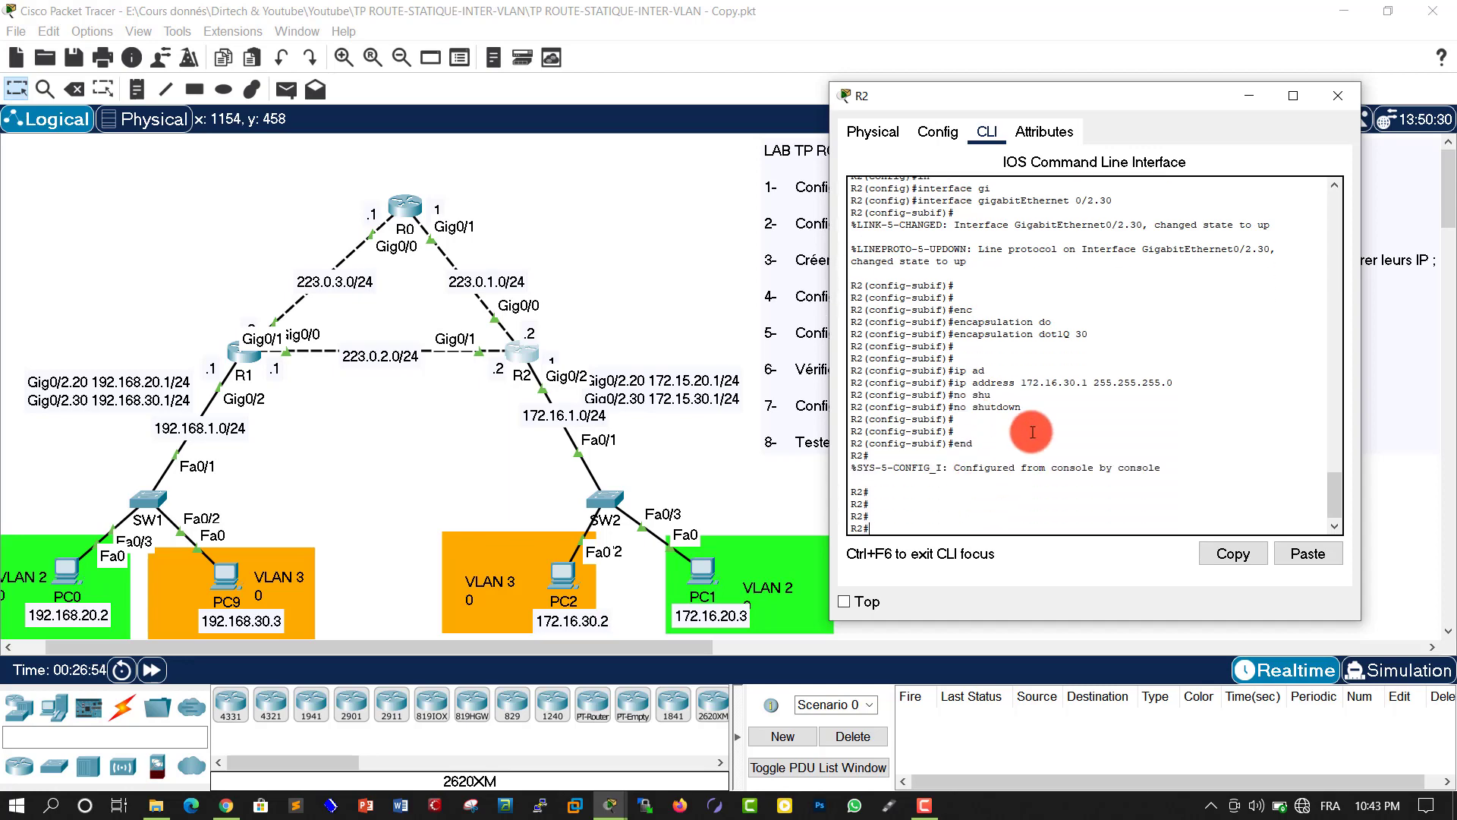
{"action": "left_click", "coordinate": [1336, 96]}
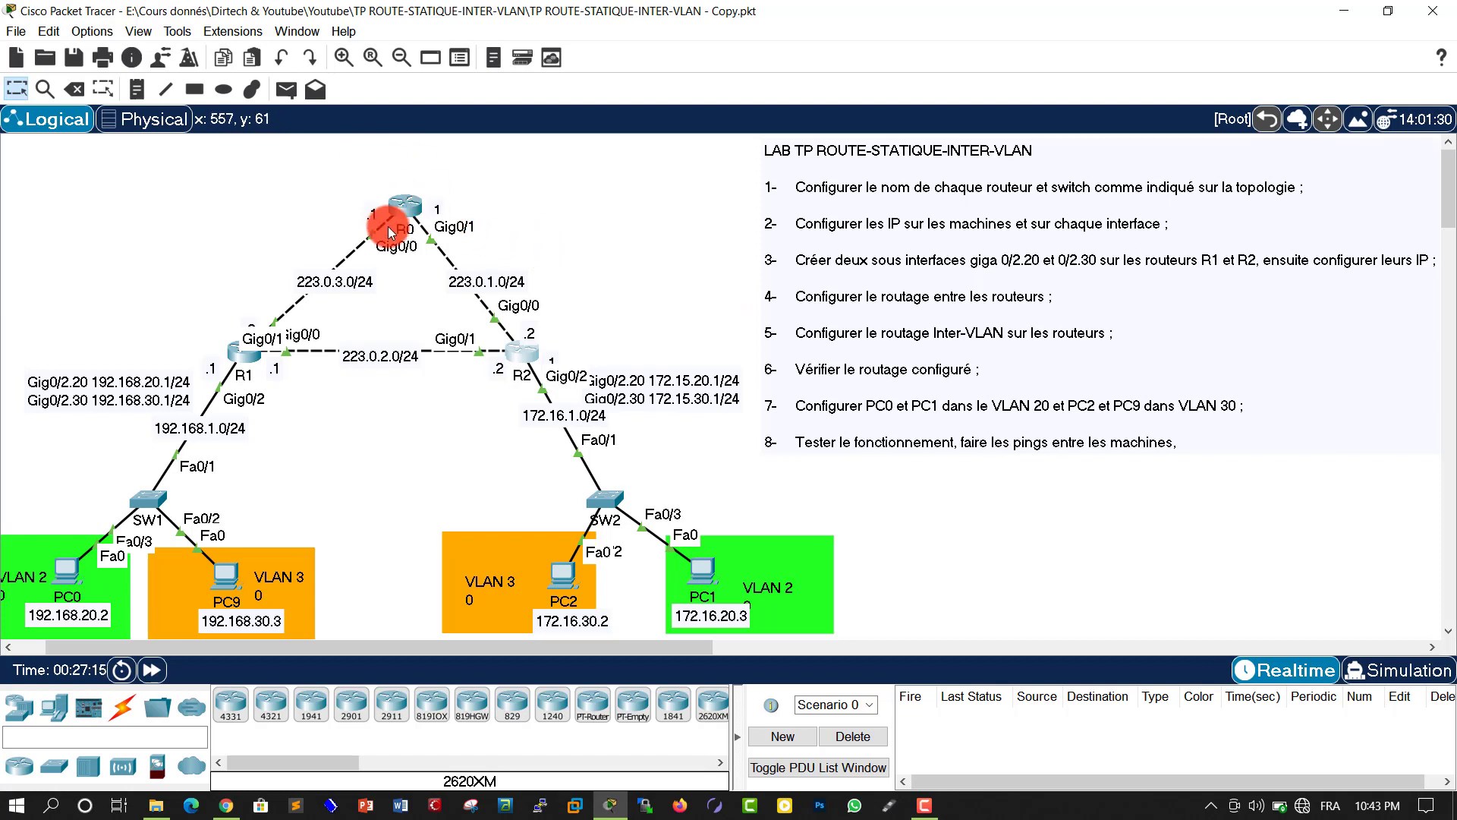
Open R0's command line and enter global configuration mode with configure terminal
{"action": "left_click", "coordinate": [405, 209]}
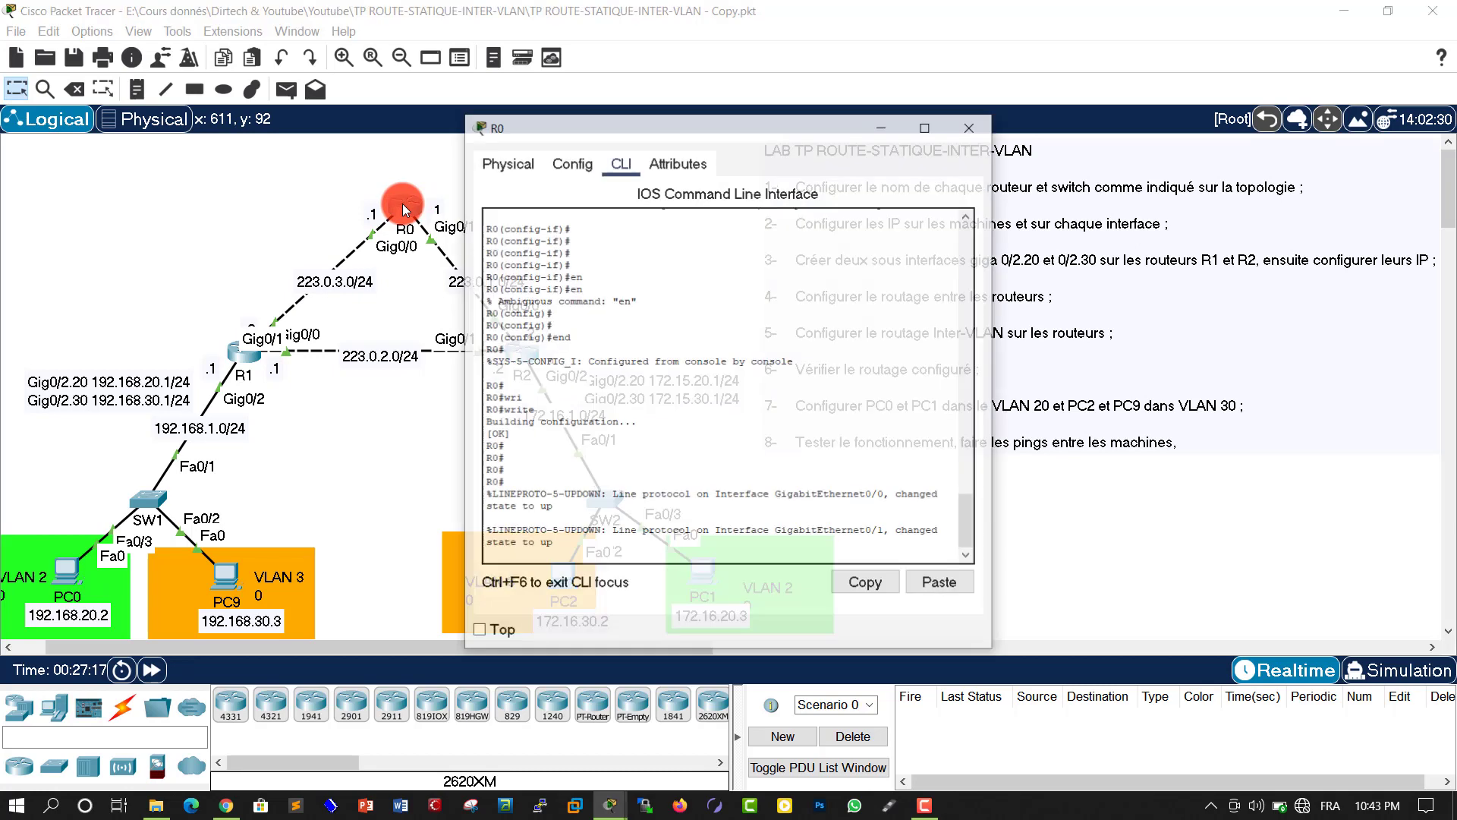
{"action": "left_click_drag", "start_coordinate": [571, 125], "coordinate": [732, 77]}
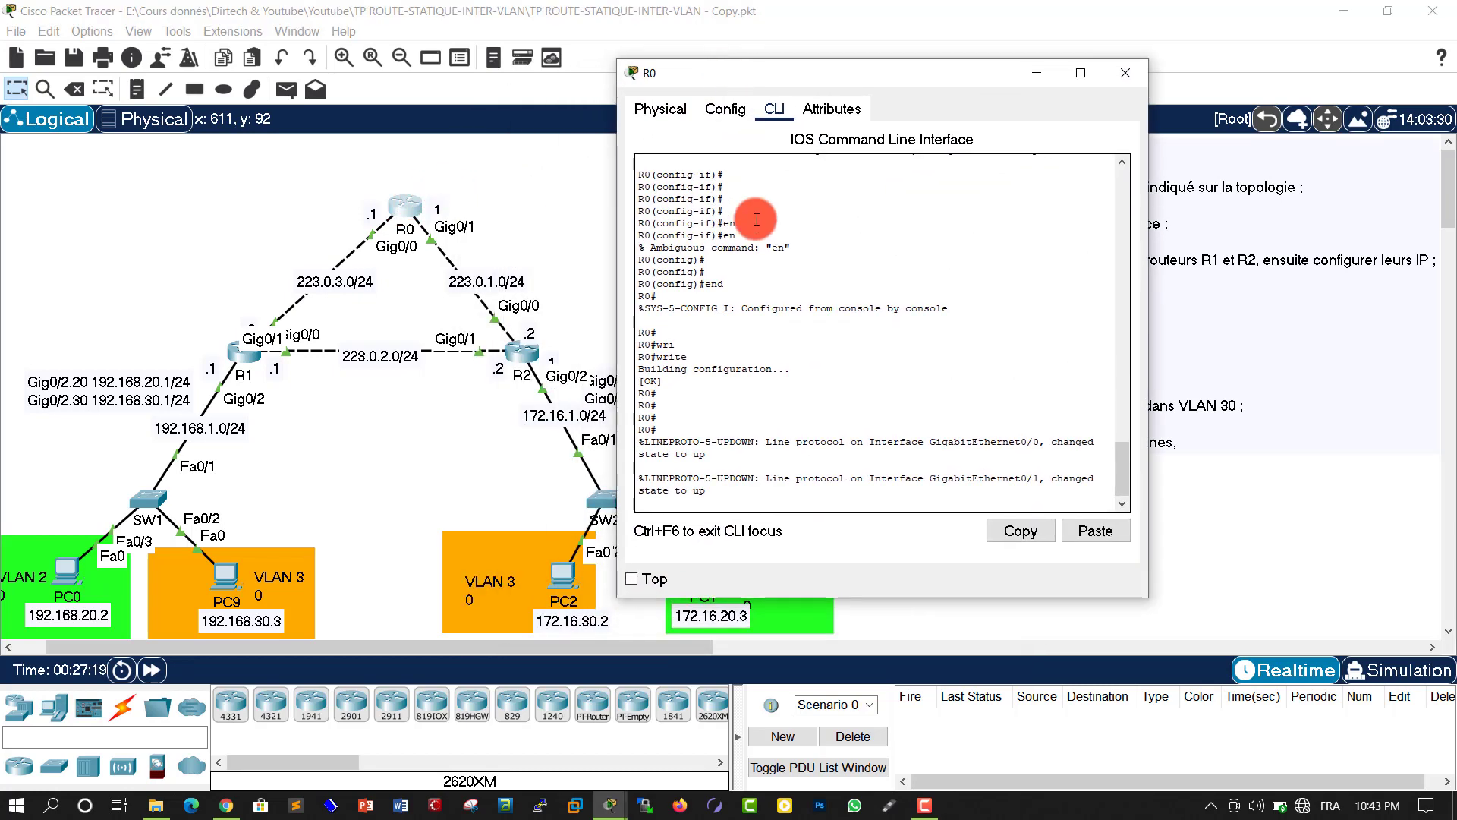
{"action": "key", "text": "Return"}
{"action": "key", "text": "Return"}
{"action": "key", "text": "Return"}
{"action": "key", "text": "Return"}
{"action": "type", "text": "conf"}
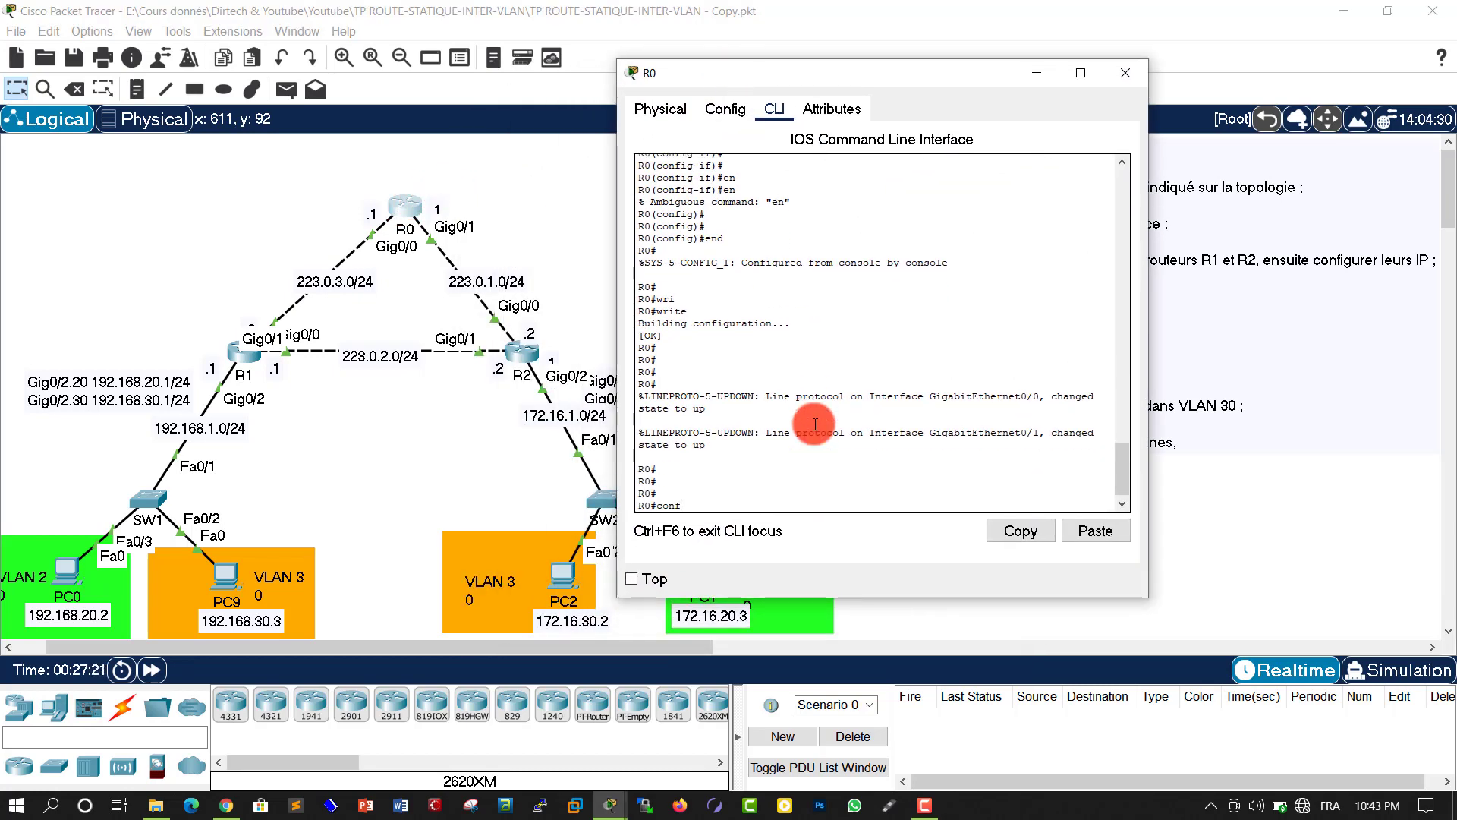
{"action": "key", "text": "Tab"}
{"action": "type", "text": "t"}
{"action": "key", "text": "Tab"}
{"action": "key", "text": "Return"}
{"action": "key", "text": "Return"}
{"action": "key", "text": "Return"}
{"action": "key", "text": "Return"}
{"action": "key", "text": "Return"}
{"action": "key", "text": "Return"}
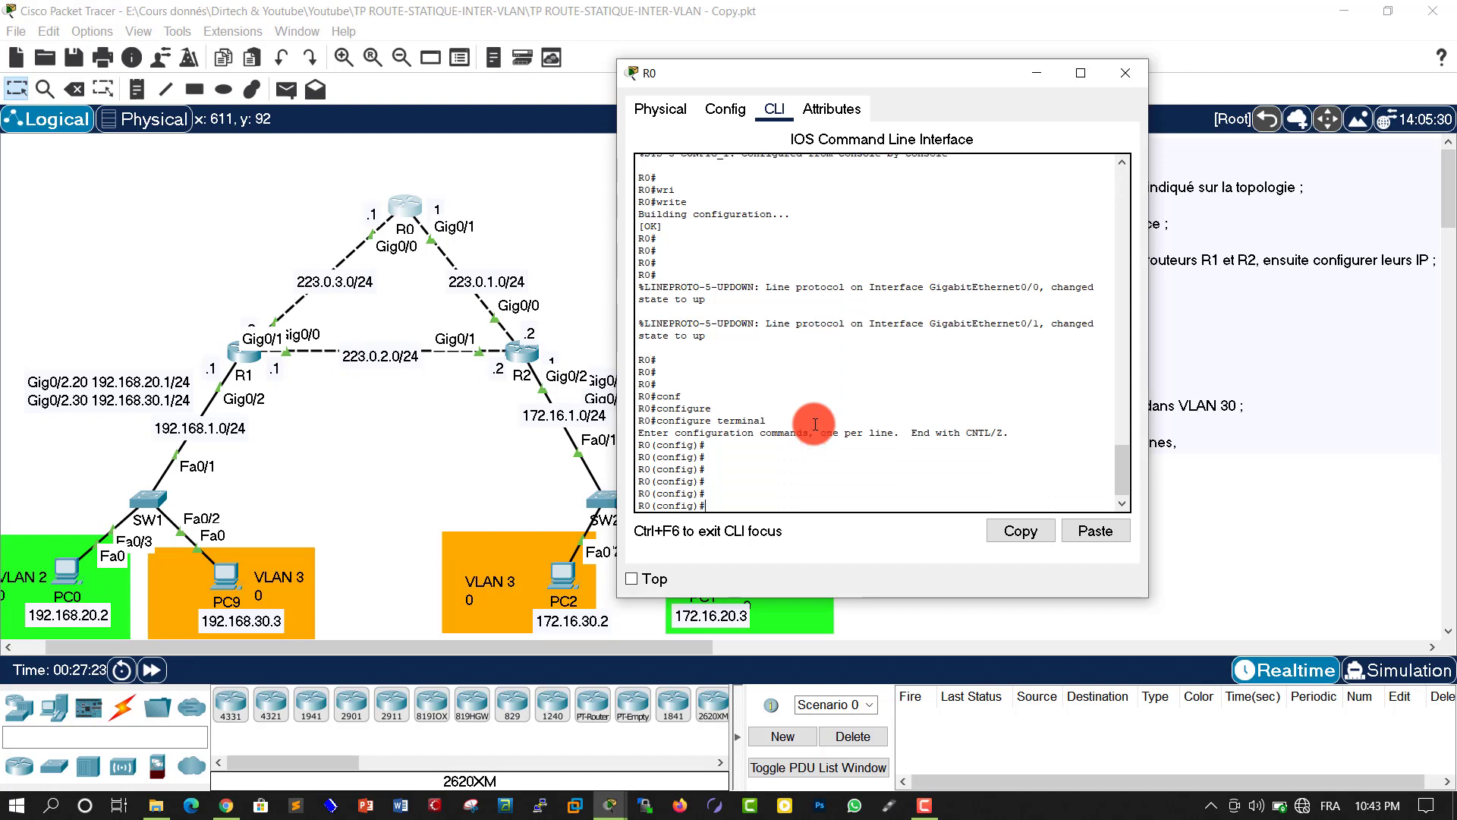
Add a static route on R0 to 192.168.1.0 with mask 255.255.255.0 through next hop 223.0.3.2
{"action": "type", "text": "ip route"}
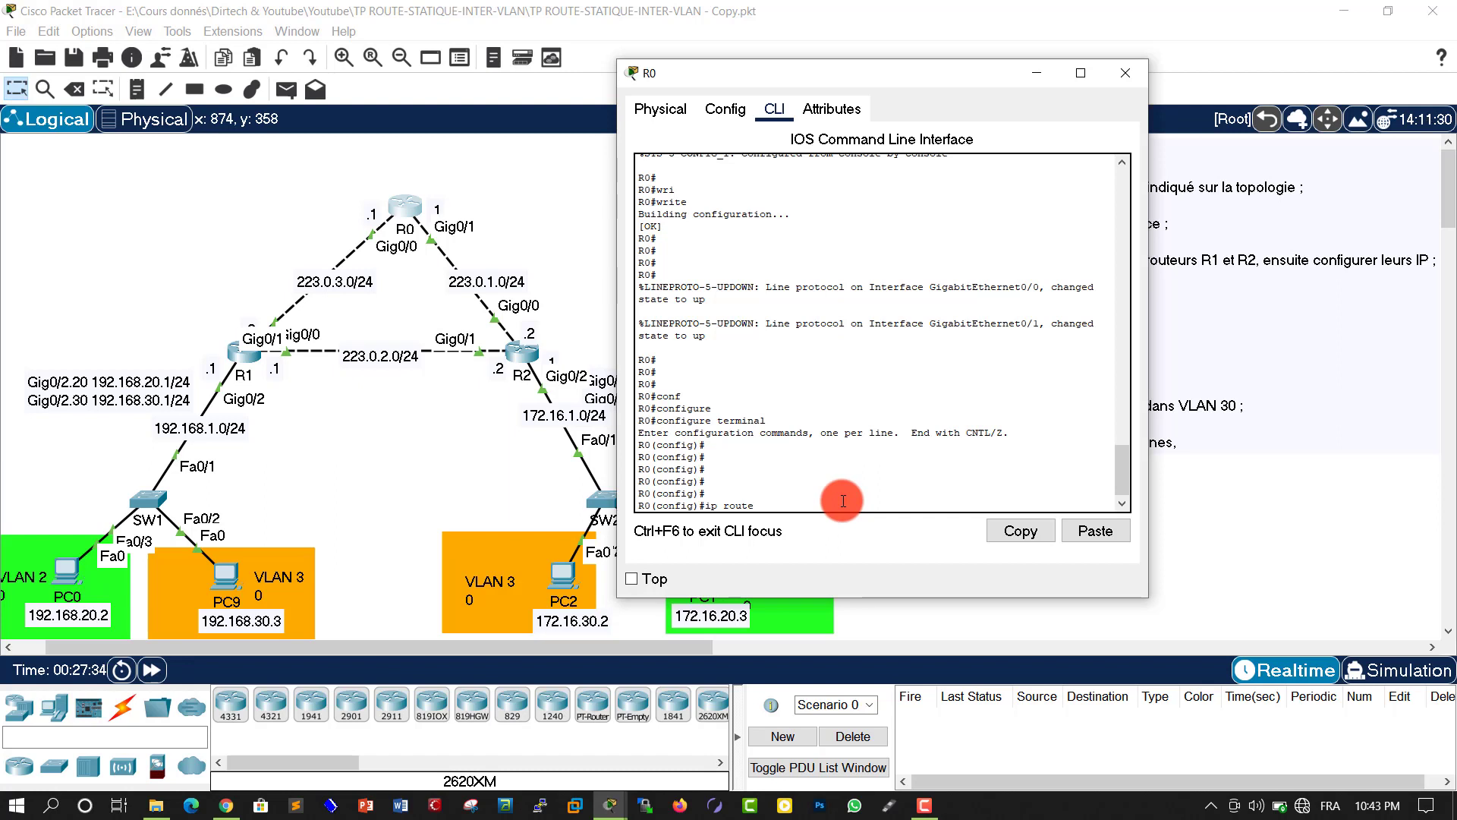
{"action": "type", "text": "192."}
{"action": "type", "text": "168.1"}
{"action": "type", "text": "1."}
{"action": "type", "text": "0 255."}
{"action": "type", "text": "255.255.0"}
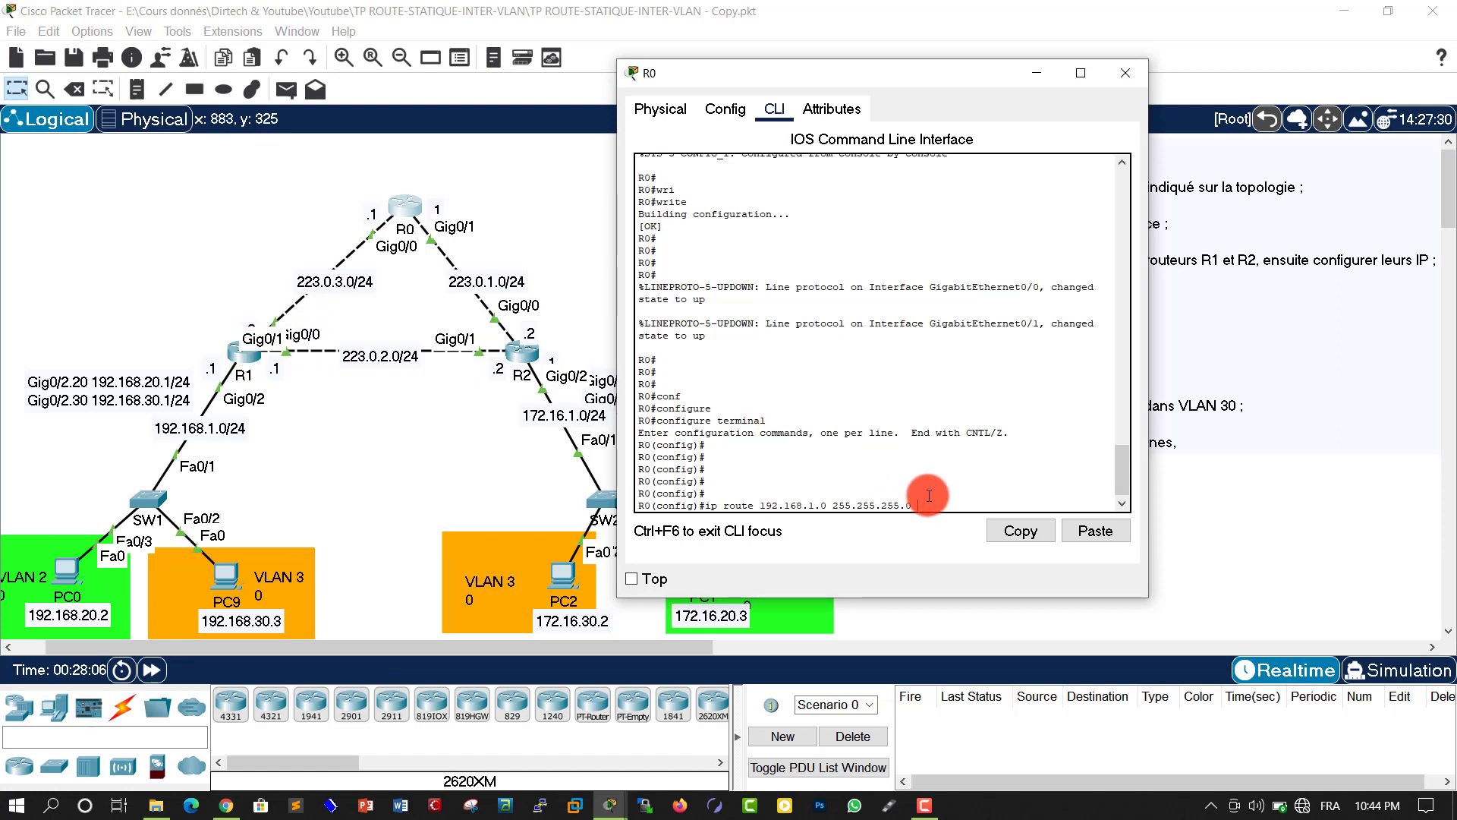
{"action": "type", "text": "223."}
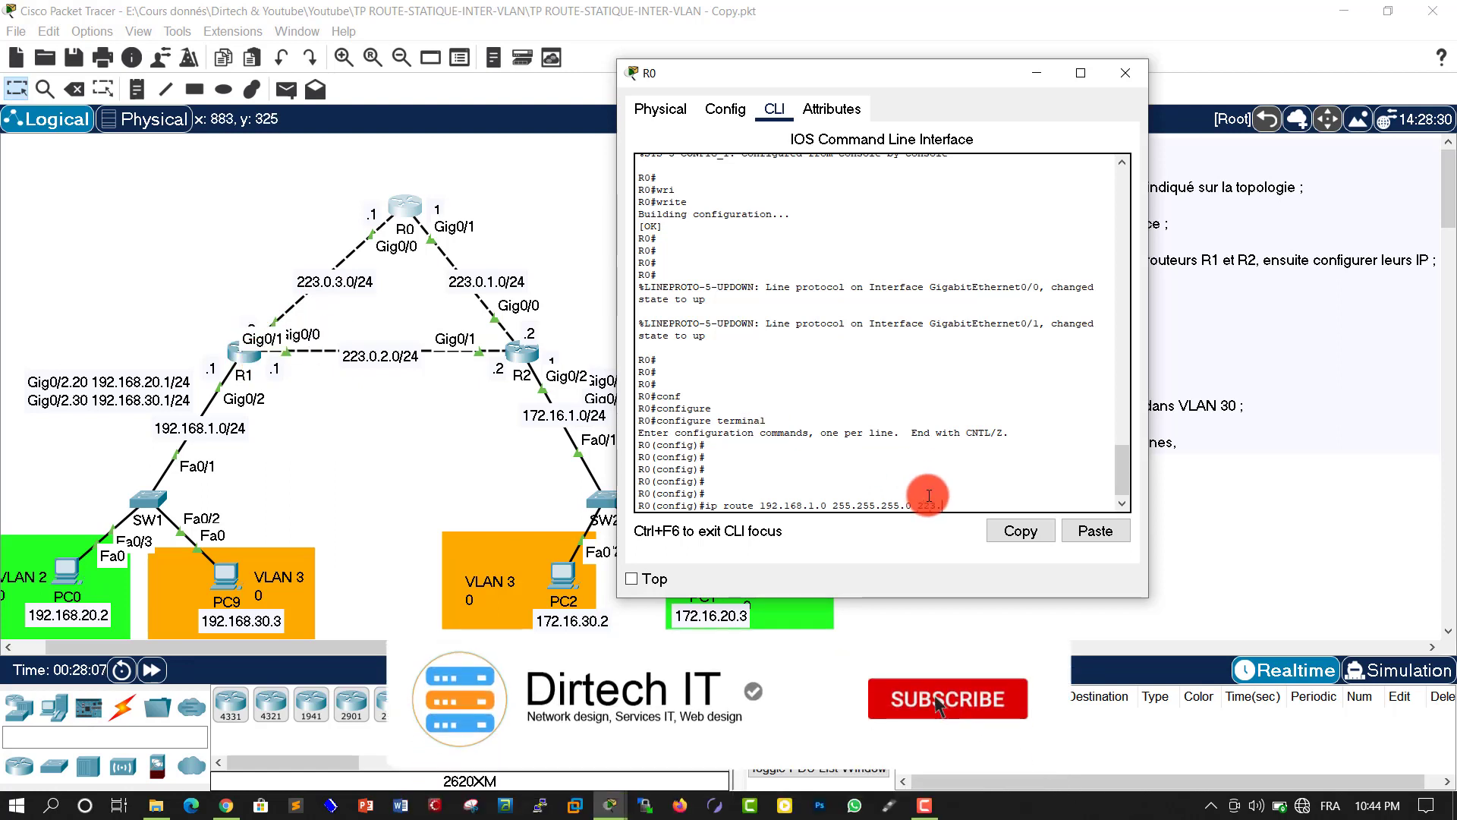
{"action": "type", "text": "0."}
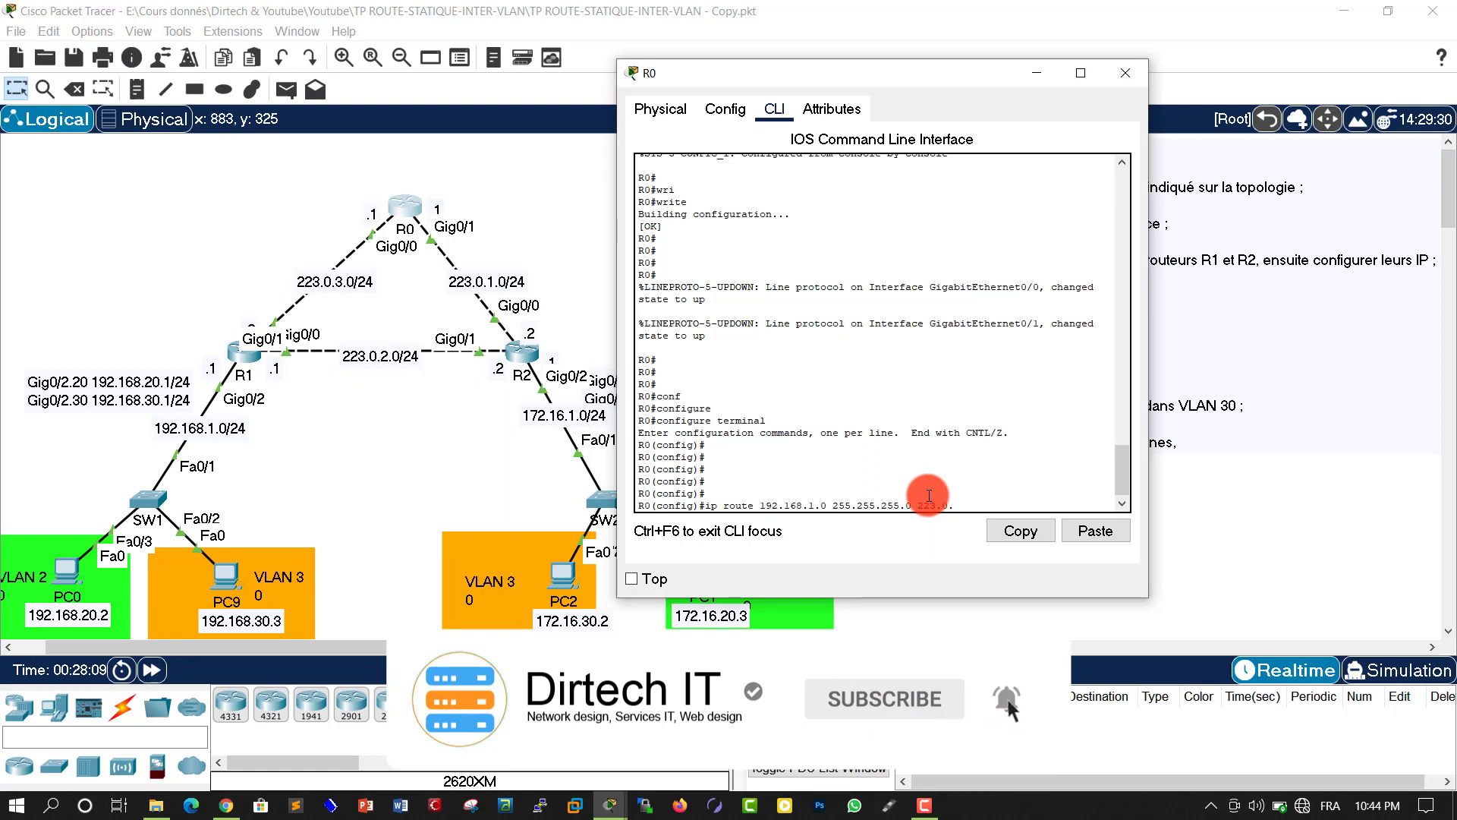
{"action": "type", "text": "3.2"}
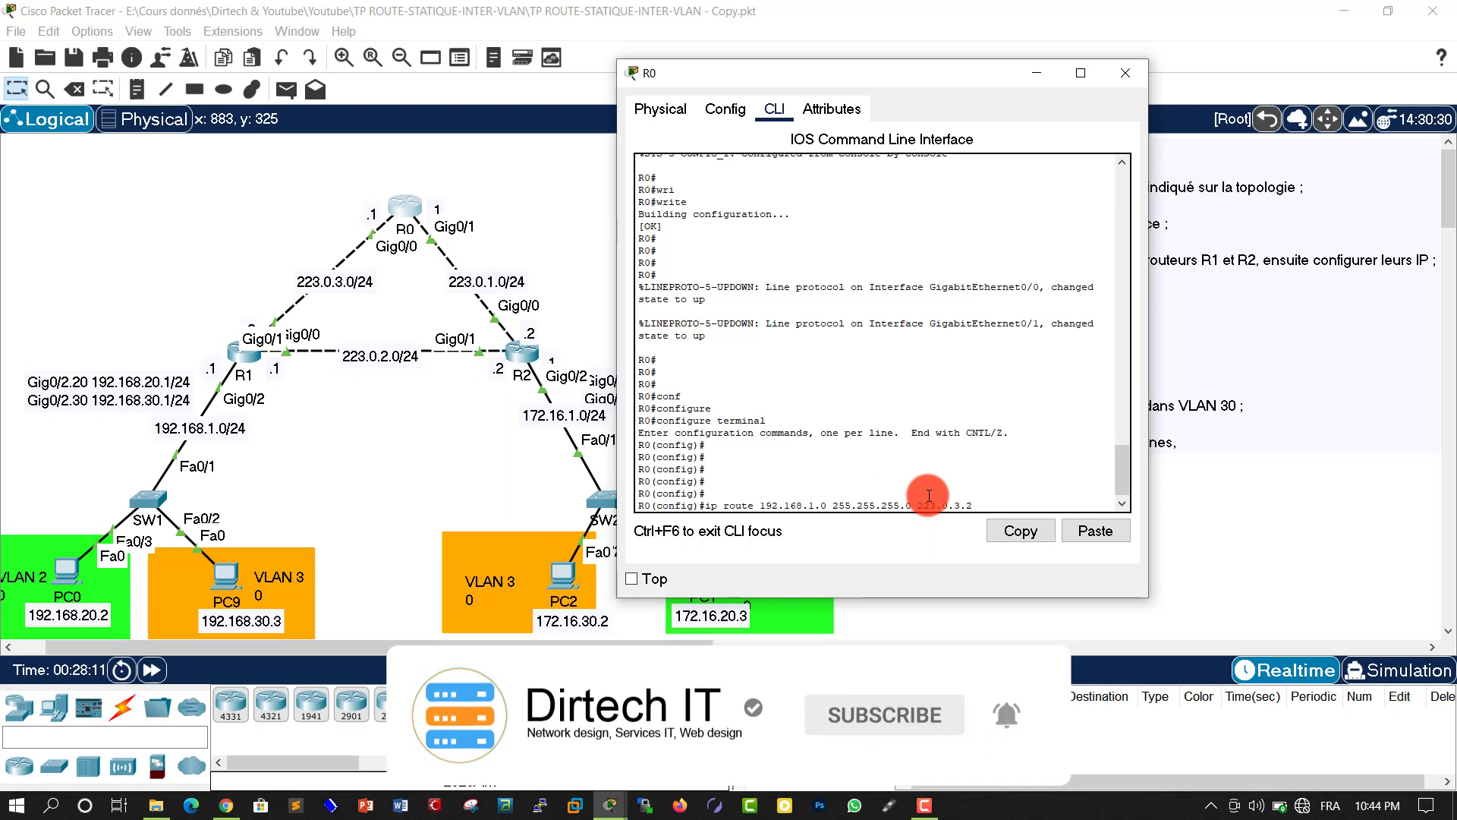
{"action": "key", "text": "Return"}
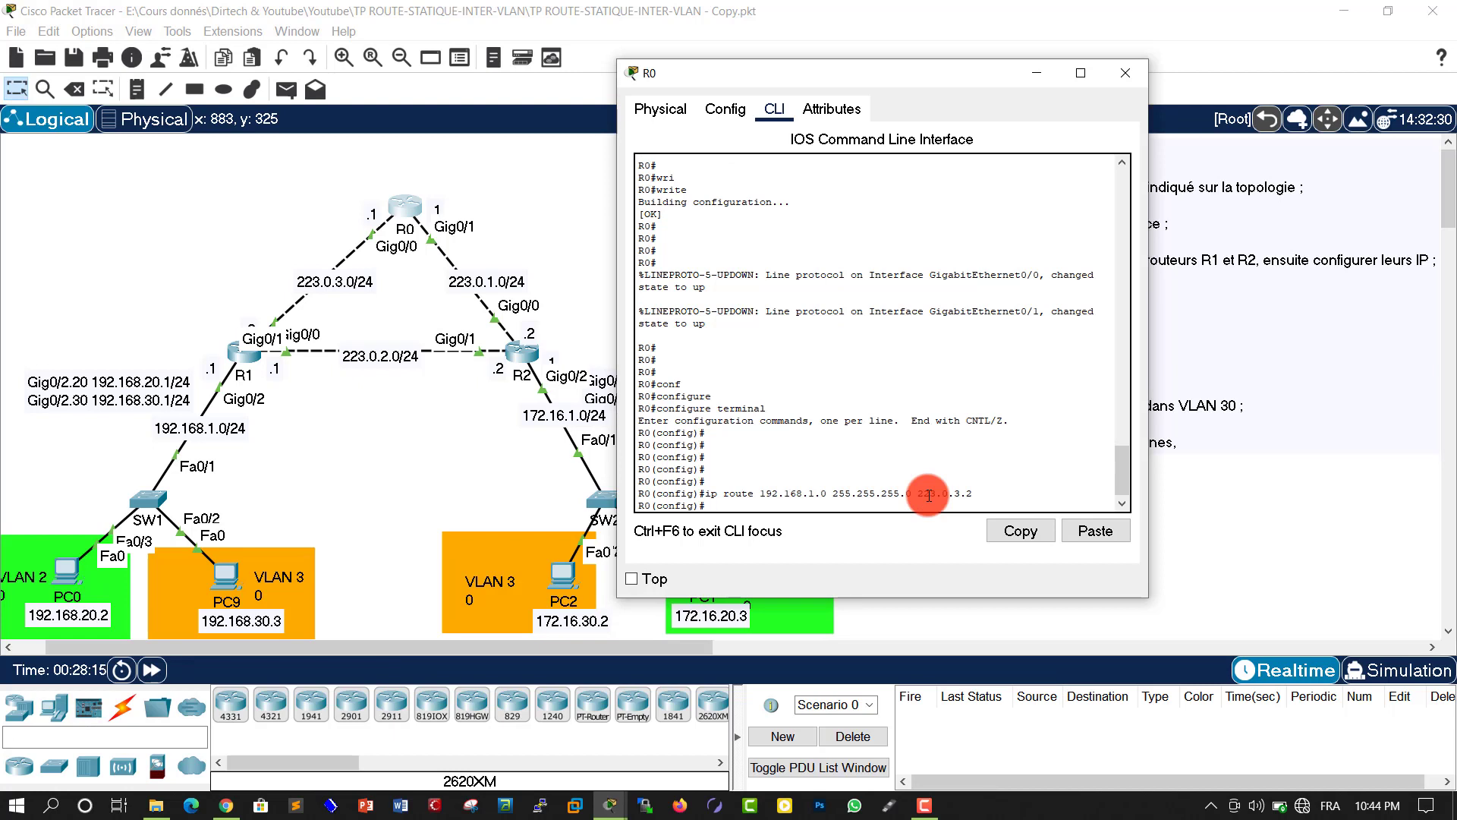
Add a static route on R0 to 172.16.1.0 with mask 255.255.255.0 through next hop 223.0.1.2, reusing the previous route command
{"action": "key", "text": "Up"}
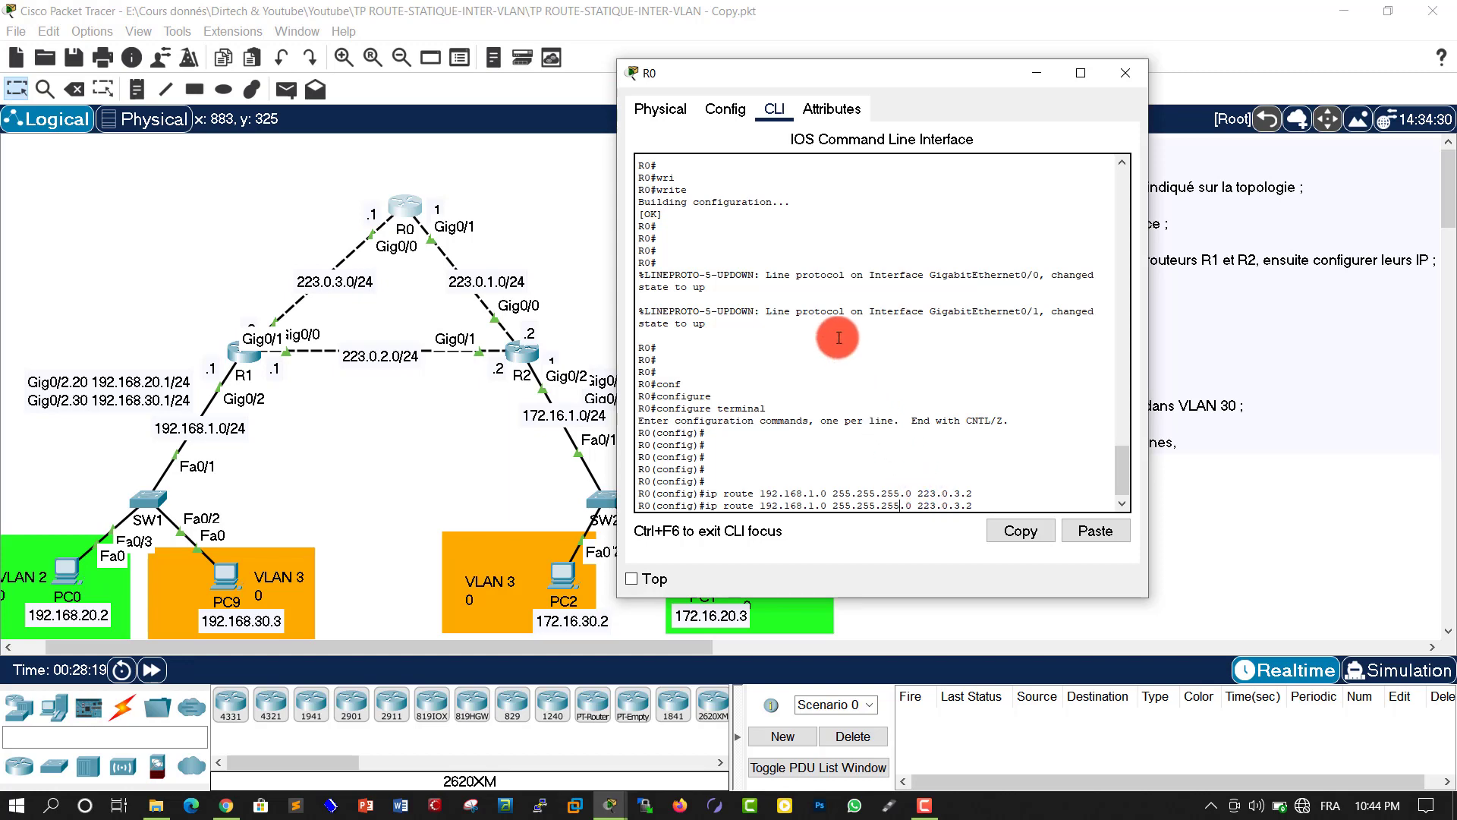
{"action": "left_click_drag", "start_coordinate": [689, 79], "coordinate": [825, 84]}
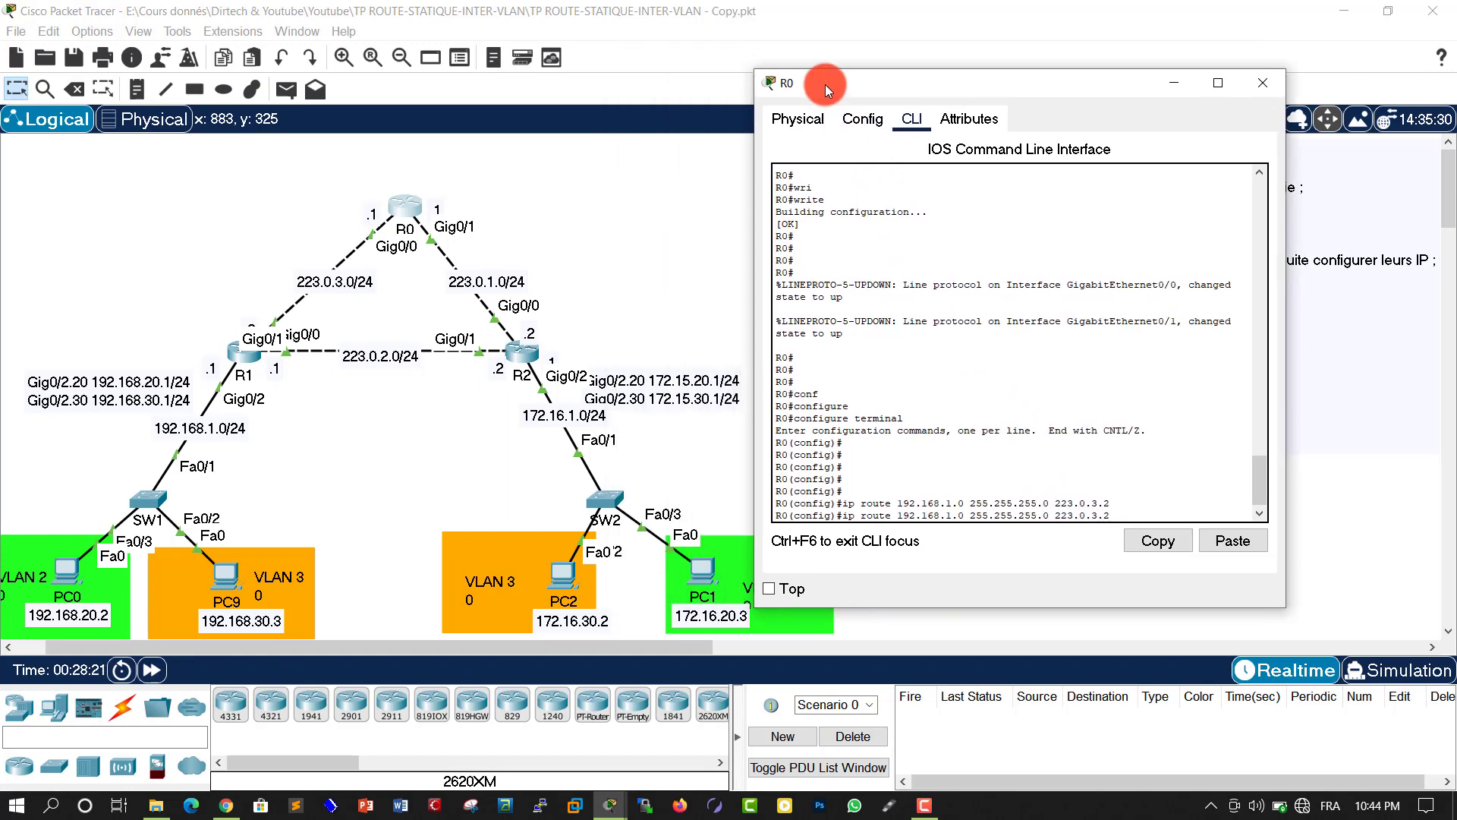
{"action": "left_click", "coordinate": [345, 457]}
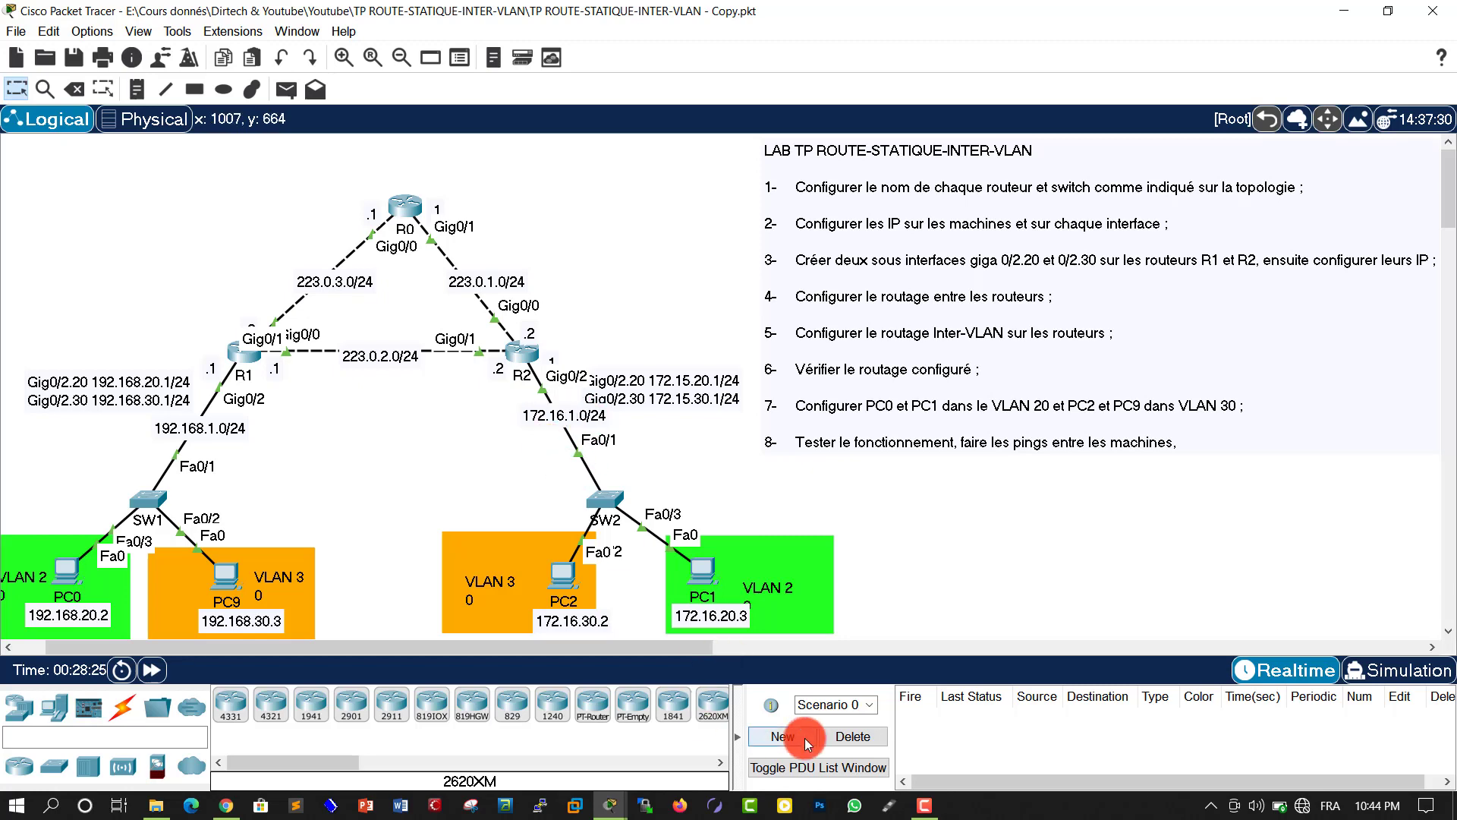
{"action": "mouse_move", "coordinate": [609, 805]}
{"action": "left_click", "coordinate": [755, 713]}
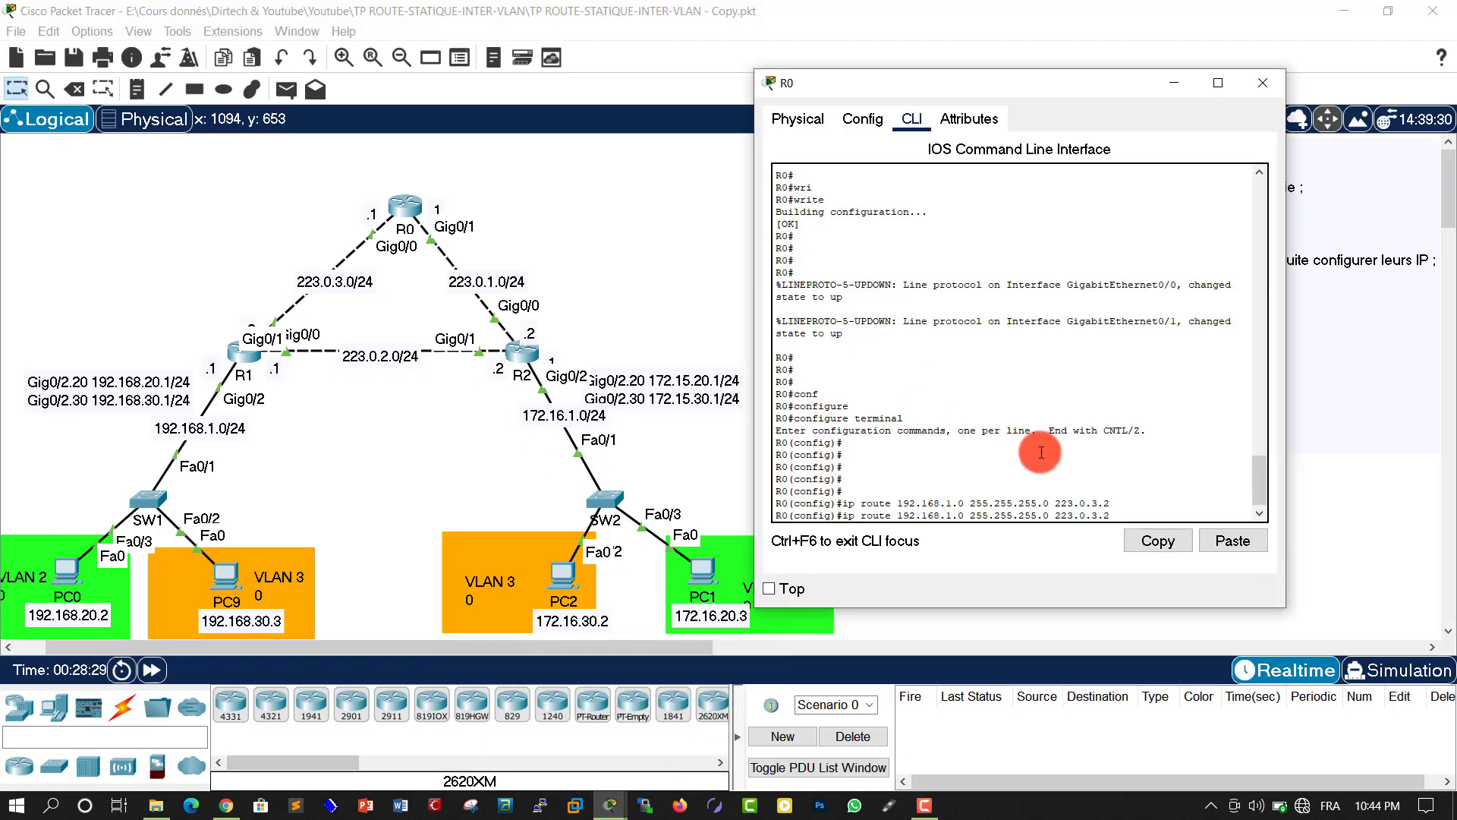
{"action": "key", "text": "BackSpace"}
{"action": "key", "text": "BackSpace"}
{"action": "key", "text": "BackSpace"}
{"action": "key", "text": "BackSpace"}
{"action": "key", "text": "BackSpace"}
{"action": "key", "text": "BackSpace"}
{"action": "key", "text": "BackSpace"}
{"action": "key", "text": "BackSpace"}
{"action": "key", "text": "BackSpace"}
{"action": "key", "text": "BackSpace"}
{"action": "key", "text": "BackSpace"}
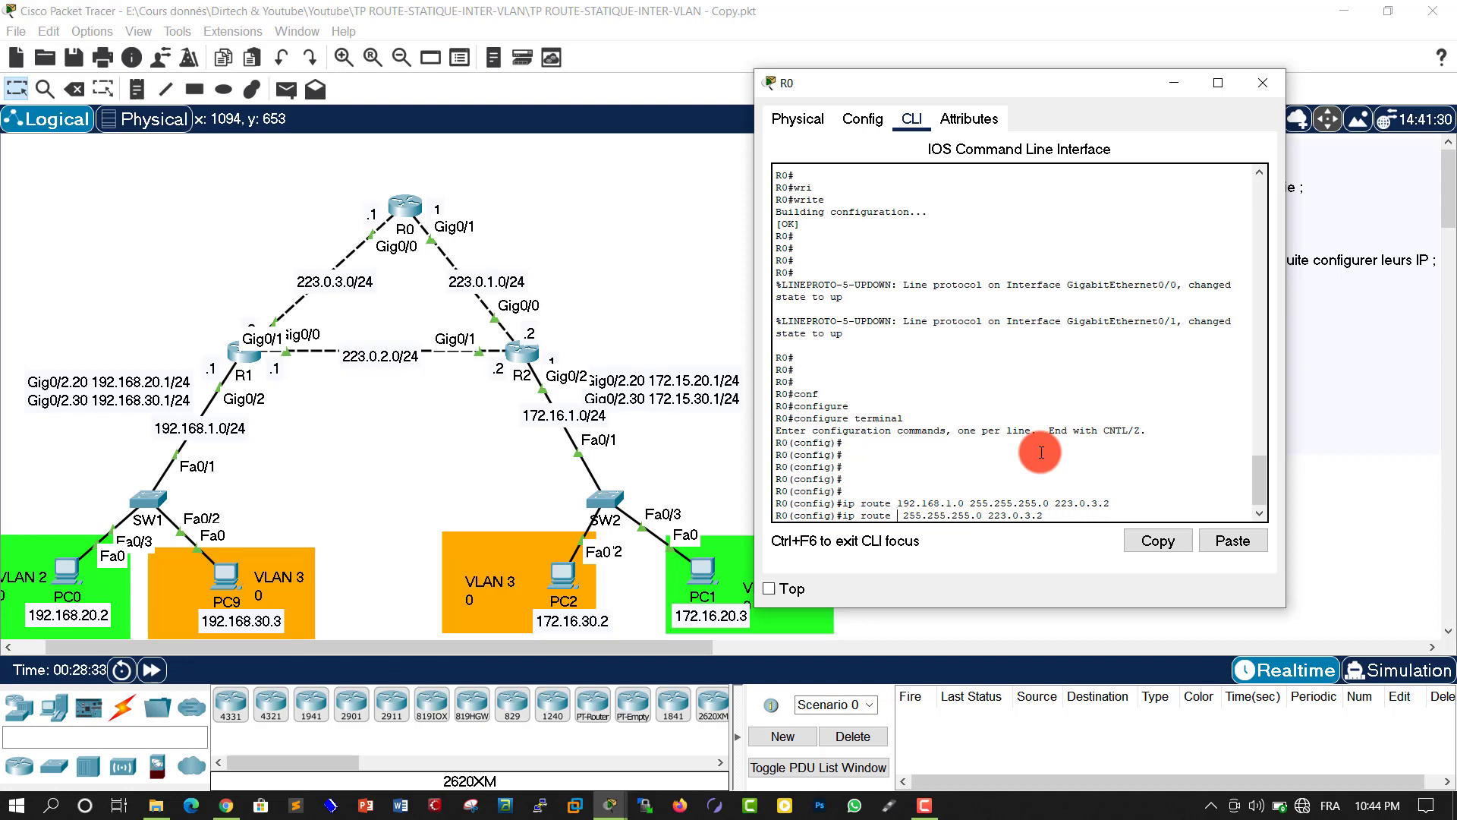
{"action": "type", "text": "172.16.1.0"}
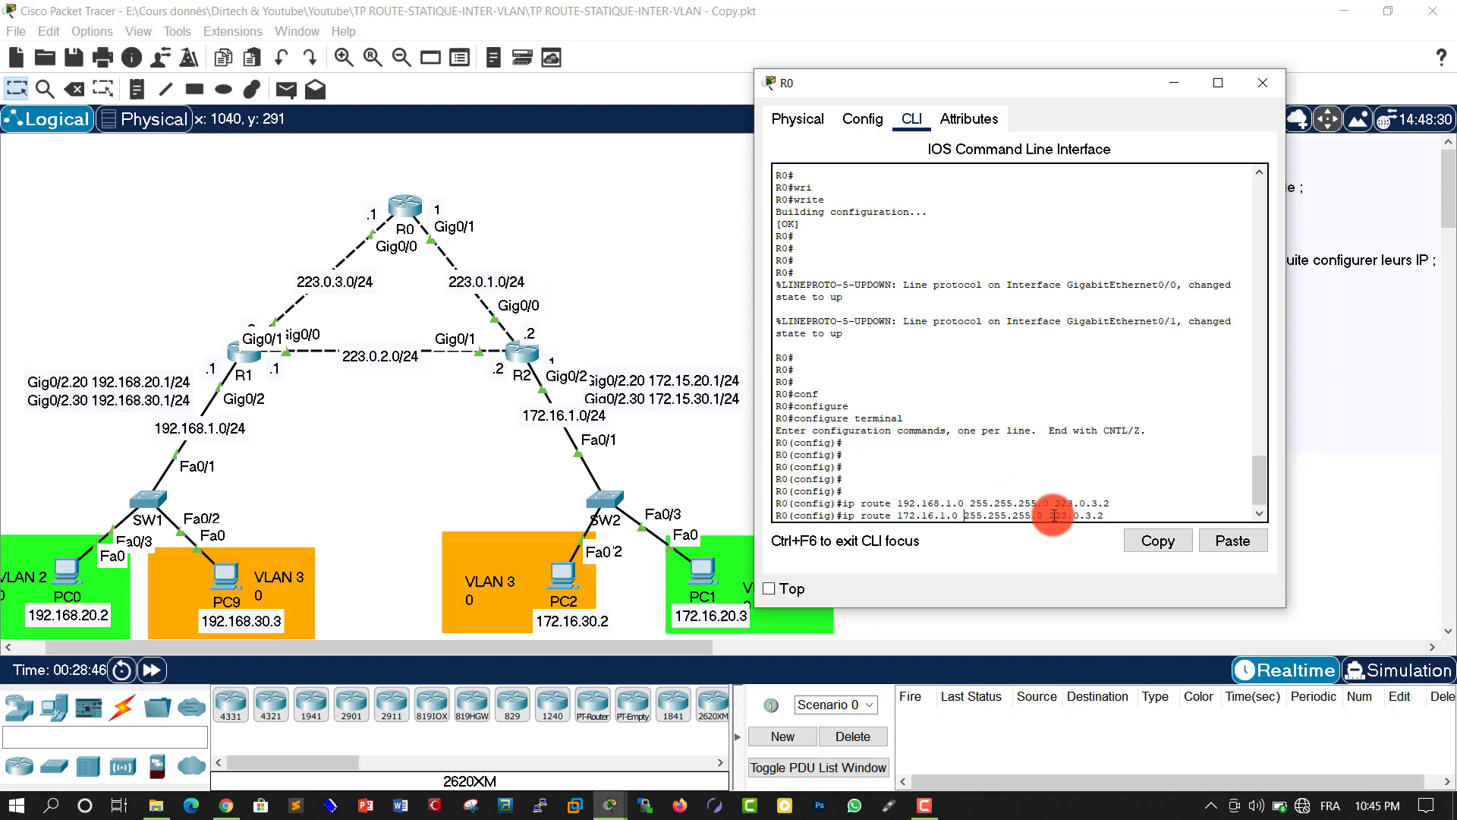
{"action": "key", "text": "Right"}
{"action": "key", "text": "Right"}
{"action": "key", "text": "BackSpace"}
{"action": "type", "text": "1"}
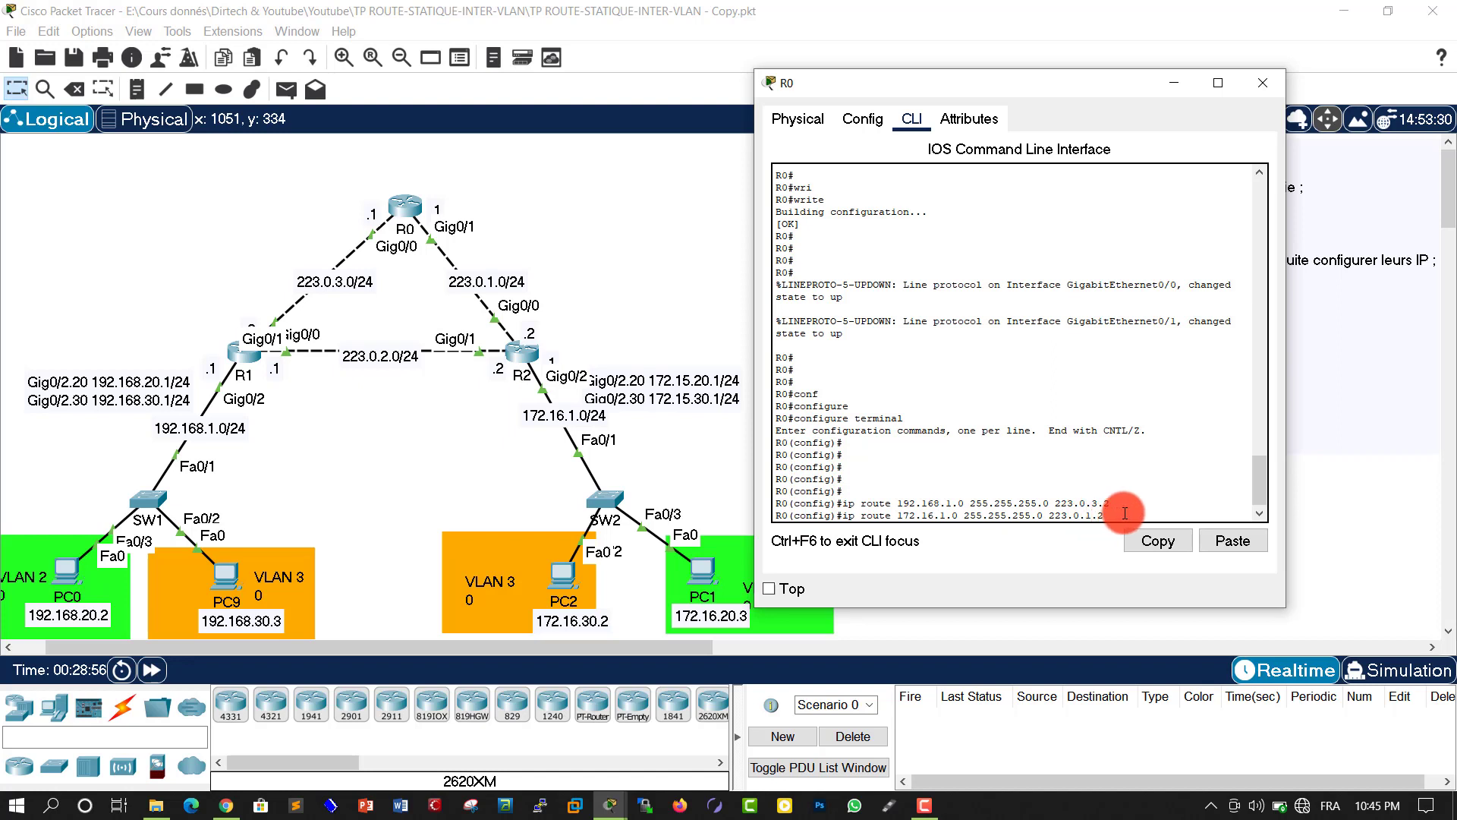
{"action": "key", "text": "Return"}
{"action": "key", "text": "Return"}
{"action": "key", "text": "Return"}
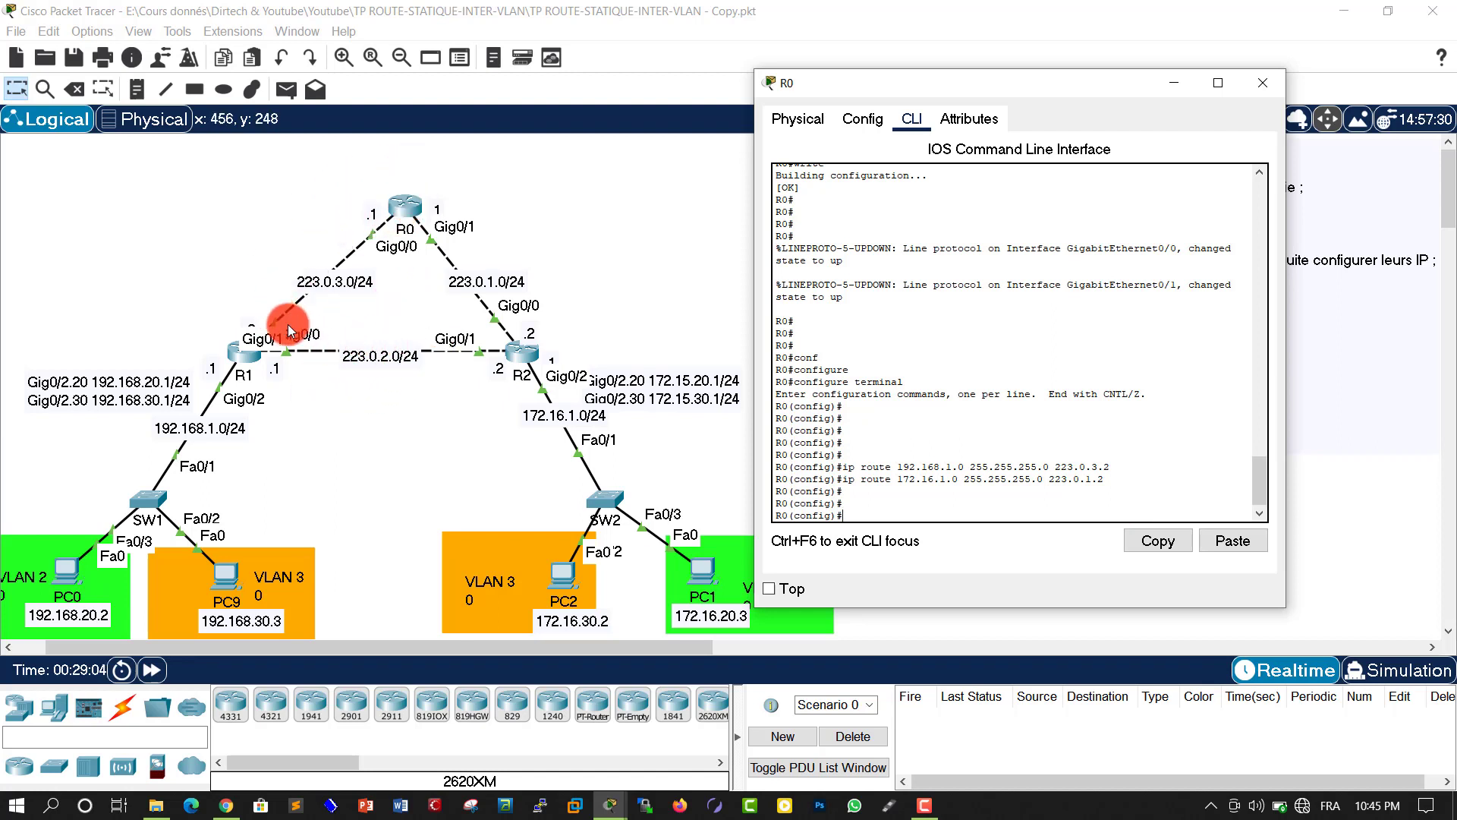
Add a static route on R0 to 223.0.2.0 with mask 255.255.255.0 through next hop 223.0.3.2
{"action": "left_click", "coordinate": [951, 504]}
{"action": "key", "text": "Up"}
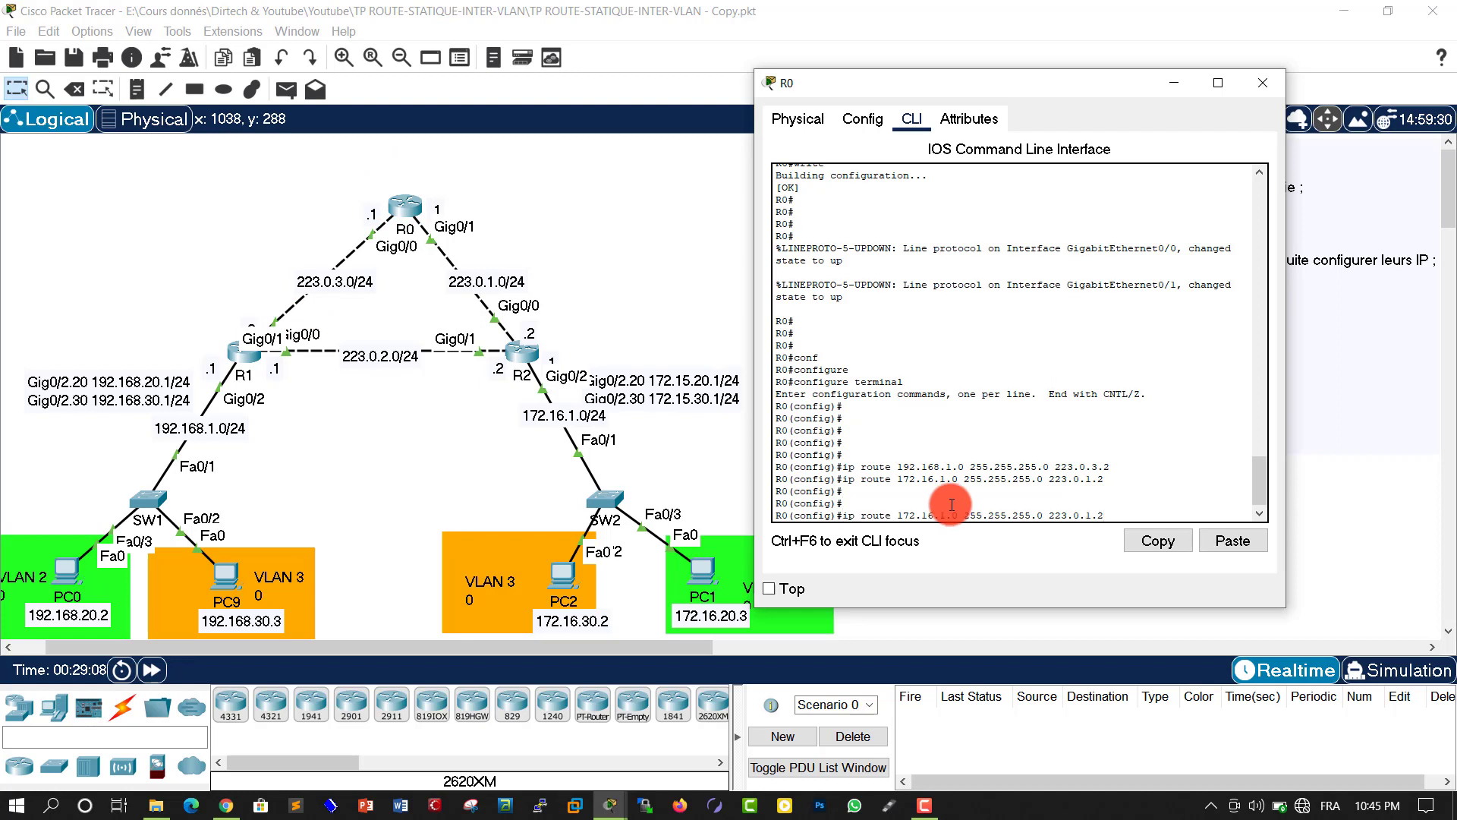
{"action": "key", "text": "Up"}
{"action": "key", "text": "BackSpace"}
{"action": "key", "text": "BackSpace"}
{"action": "key", "text": "BackSpace"}
{"action": "key", "text": "BackSpace"}
{"action": "key", "text": "BackSpace"}
{"action": "key", "text": "BackSpace"}
{"action": "key", "text": "BackSpace"}
{"action": "key", "text": "BackSpace"}
{"action": "key", "text": "BackSpace"}
{"action": "key", "text": "BackSpace"}
{"action": "key", "text": "BackSpace"}
{"action": "type", "text": "223.0.2.0"}
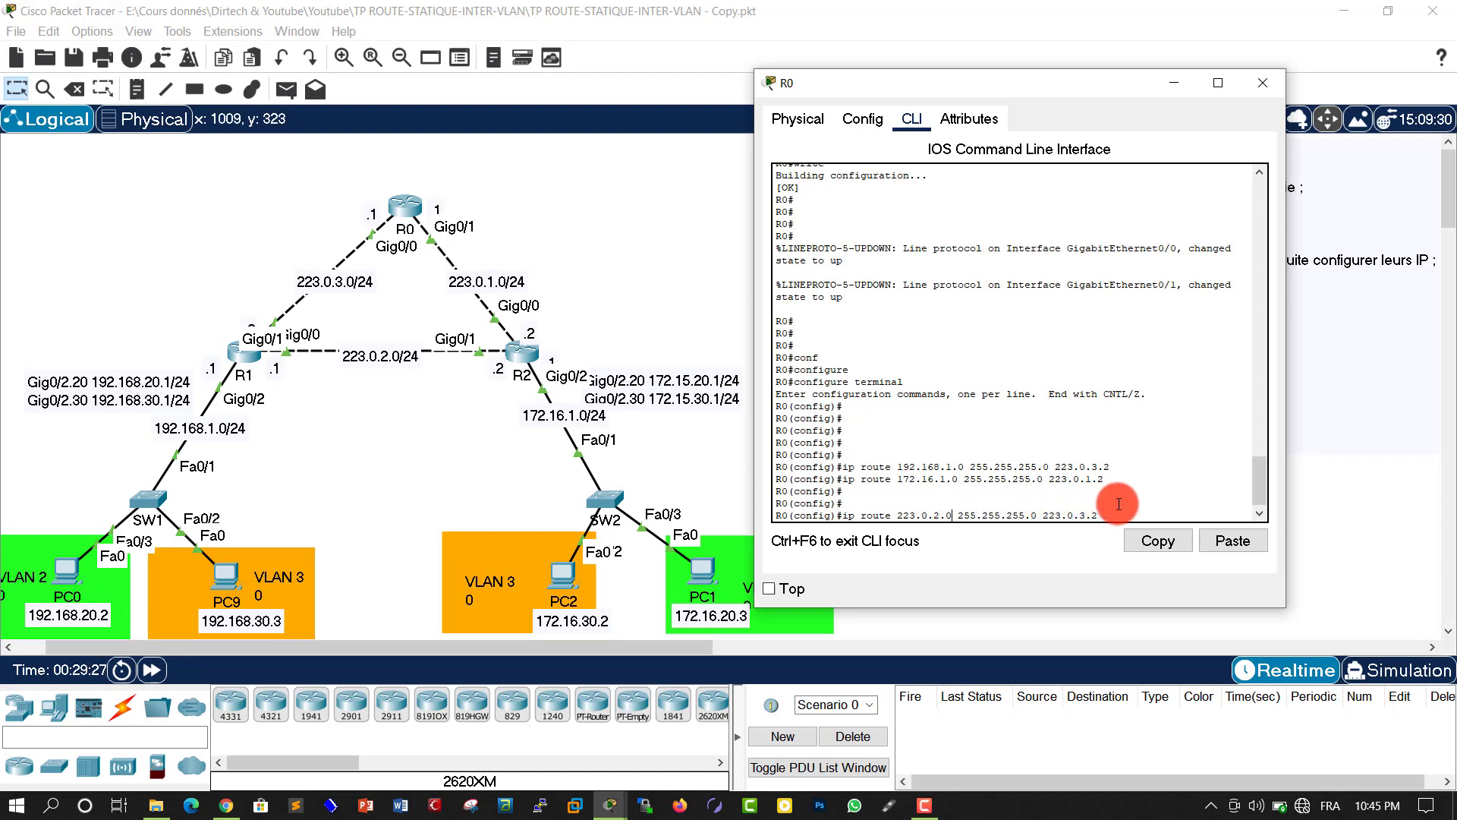
{"action": "key", "text": "Return"}
Add a second static route on R0 to 223.0.2.0 with mask 255.255.255.0 through next hop 223.0.1.2
{"action": "key", "text": "Up"}
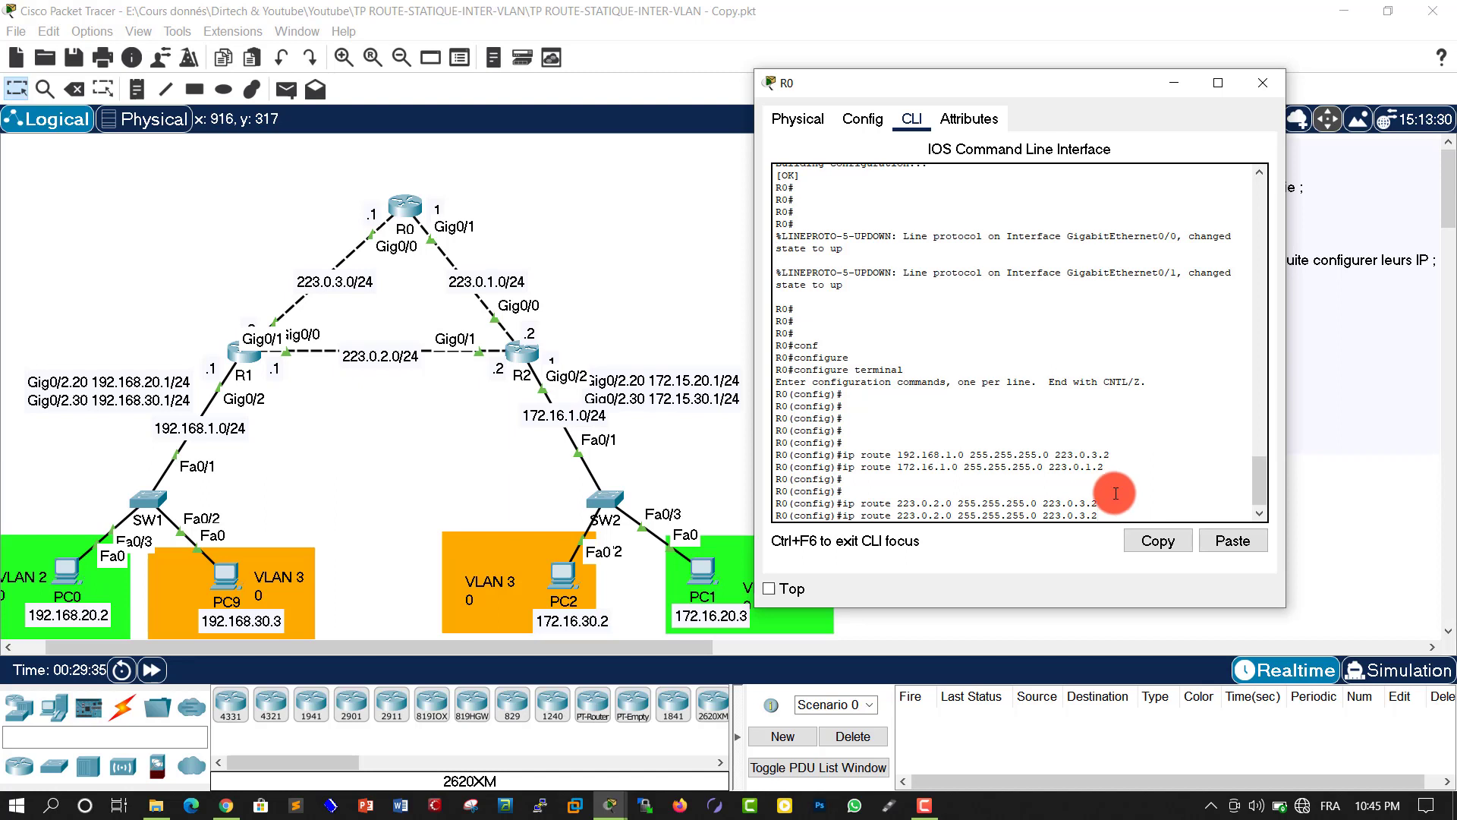
{"action": "key", "text": "BackSpace"}
{"action": "type", "text": "1"}
{"action": "key", "text": "Return"}
{"action": "key", "text": "Return"}
{"action": "key", "text": "Return"}
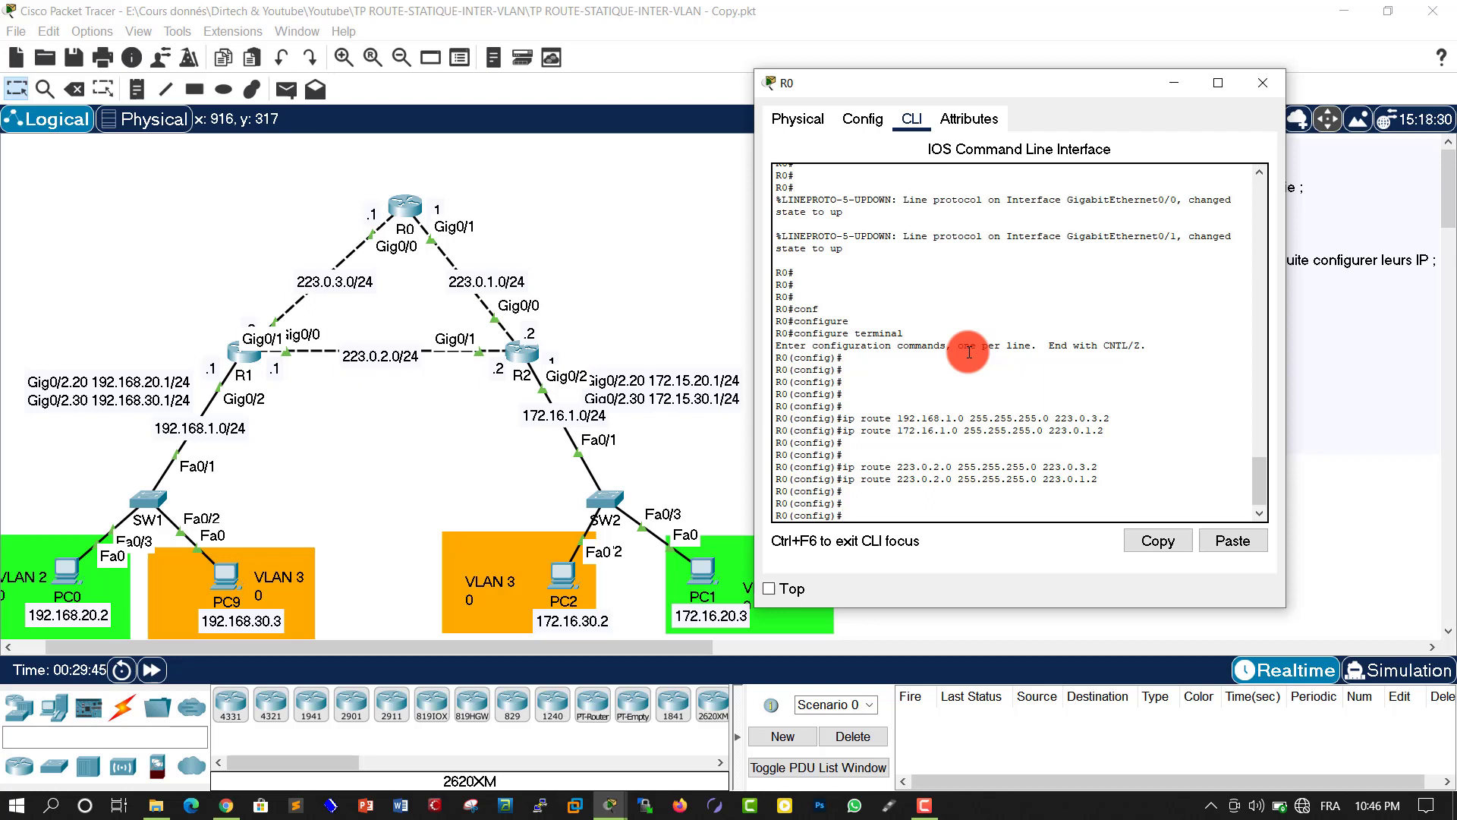
End configuration mode on R0, save the configuration with write and close the router's window
{"action": "type", "text": "end"}
{"action": "key", "text": "Return"}
{"action": "key", "text": "Return"}
{"action": "key", "text": "Return"}
{"action": "key", "text": "Return"}
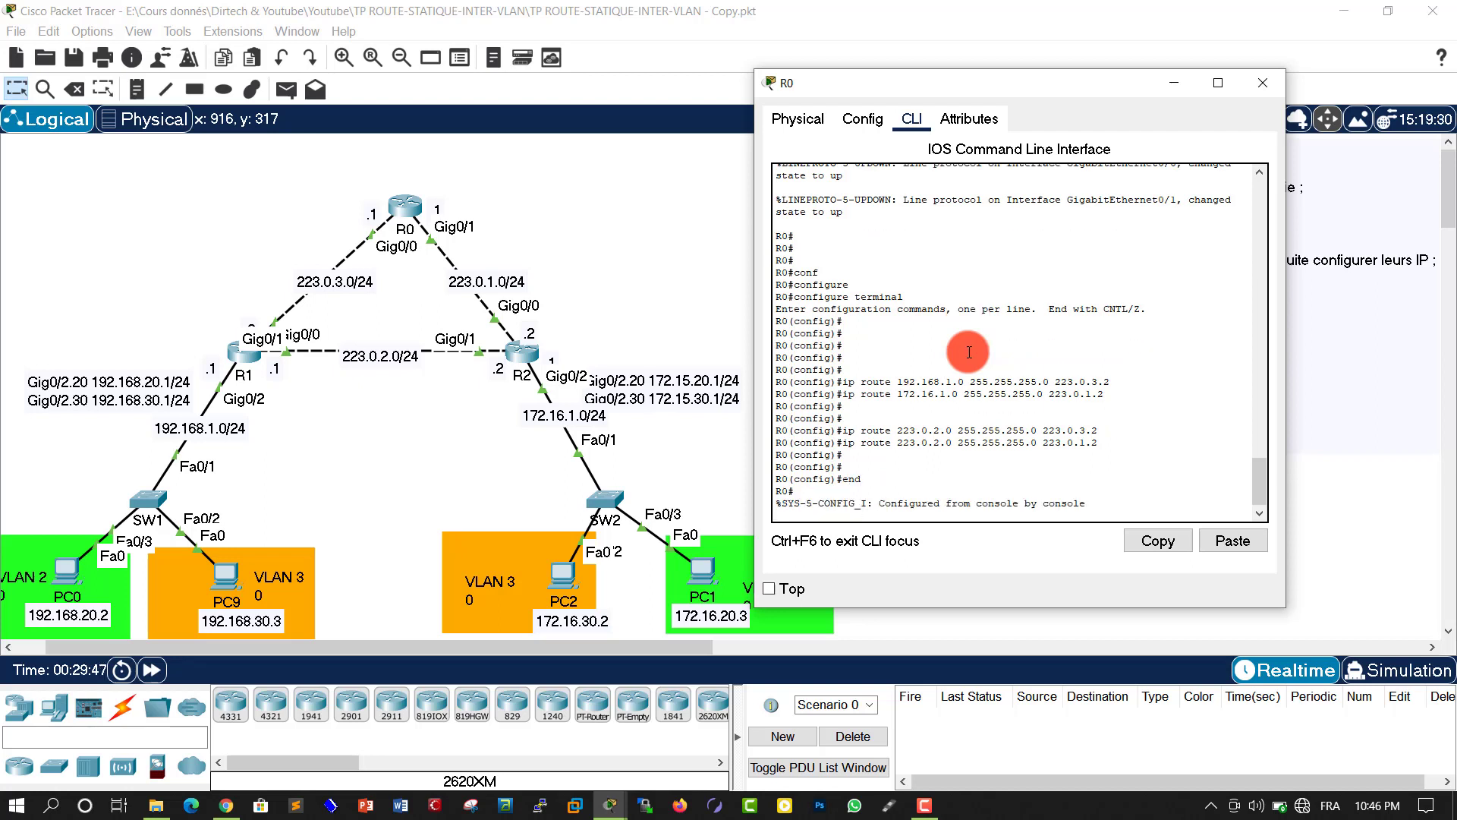
{"action": "type", "text": "wri"}
{"action": "key", "text": "Tab"}
{"action": "key", "text": "Return"}
{"action": "key", "text": "Return"}
{"action": "key", "text": "Return"}
{"action": "key", "text": "Return"}
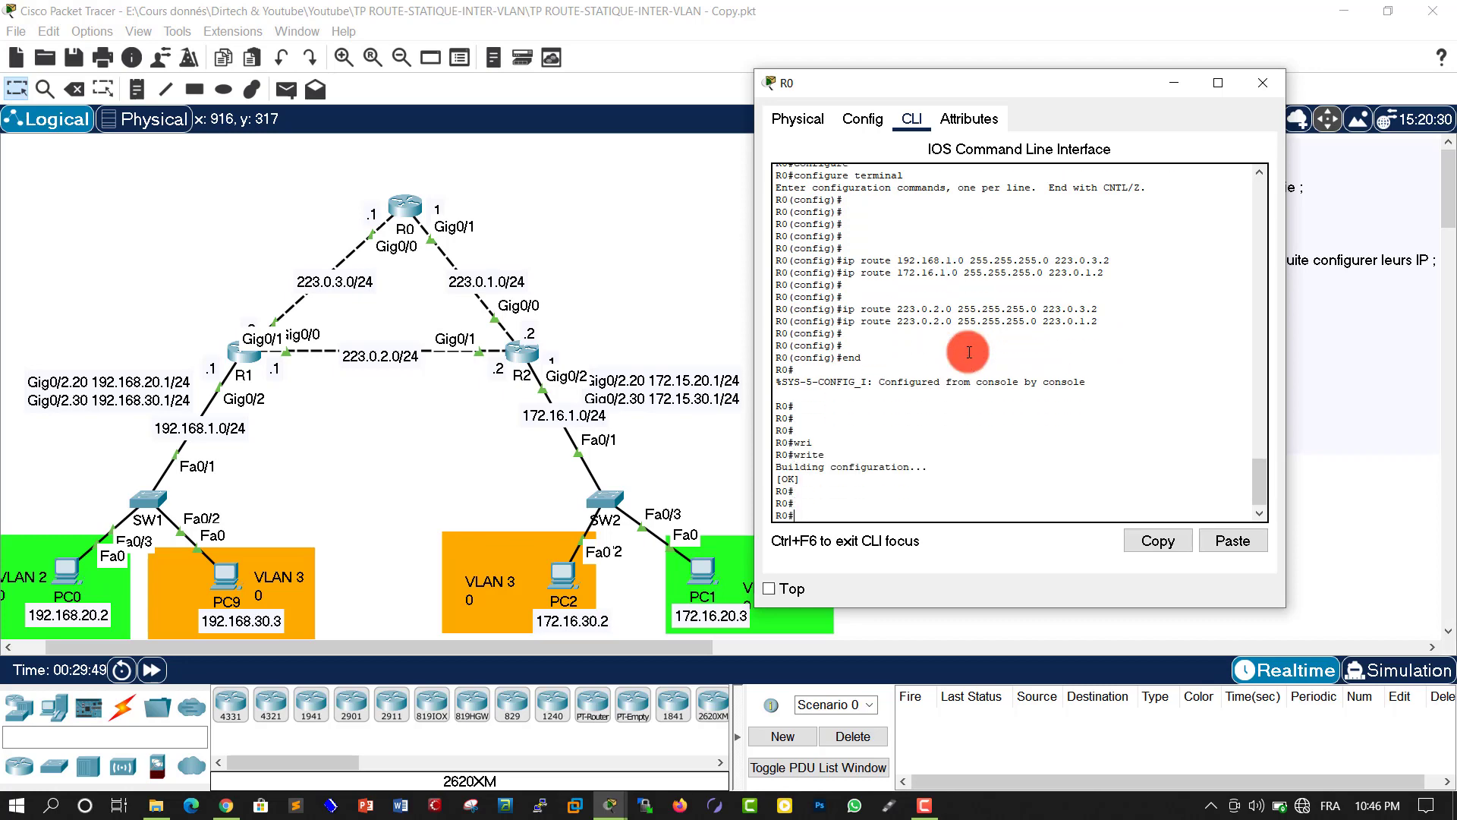
{"action": "left_click", "coordinate": [1263, 82]}
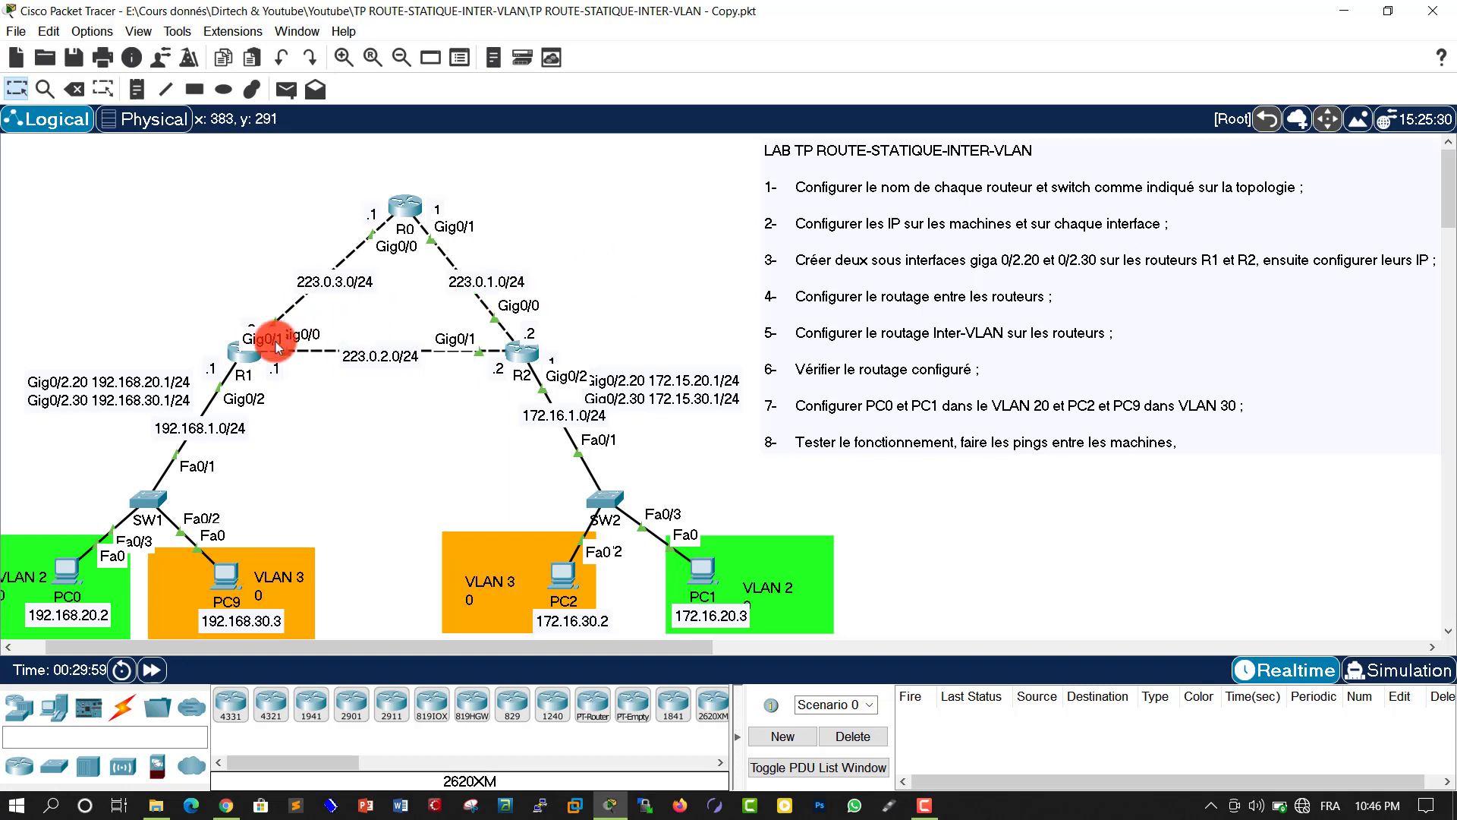
Open R1's command line and enter global configuration mode
{"action": "left_click", "coordinate": [230, 350]}
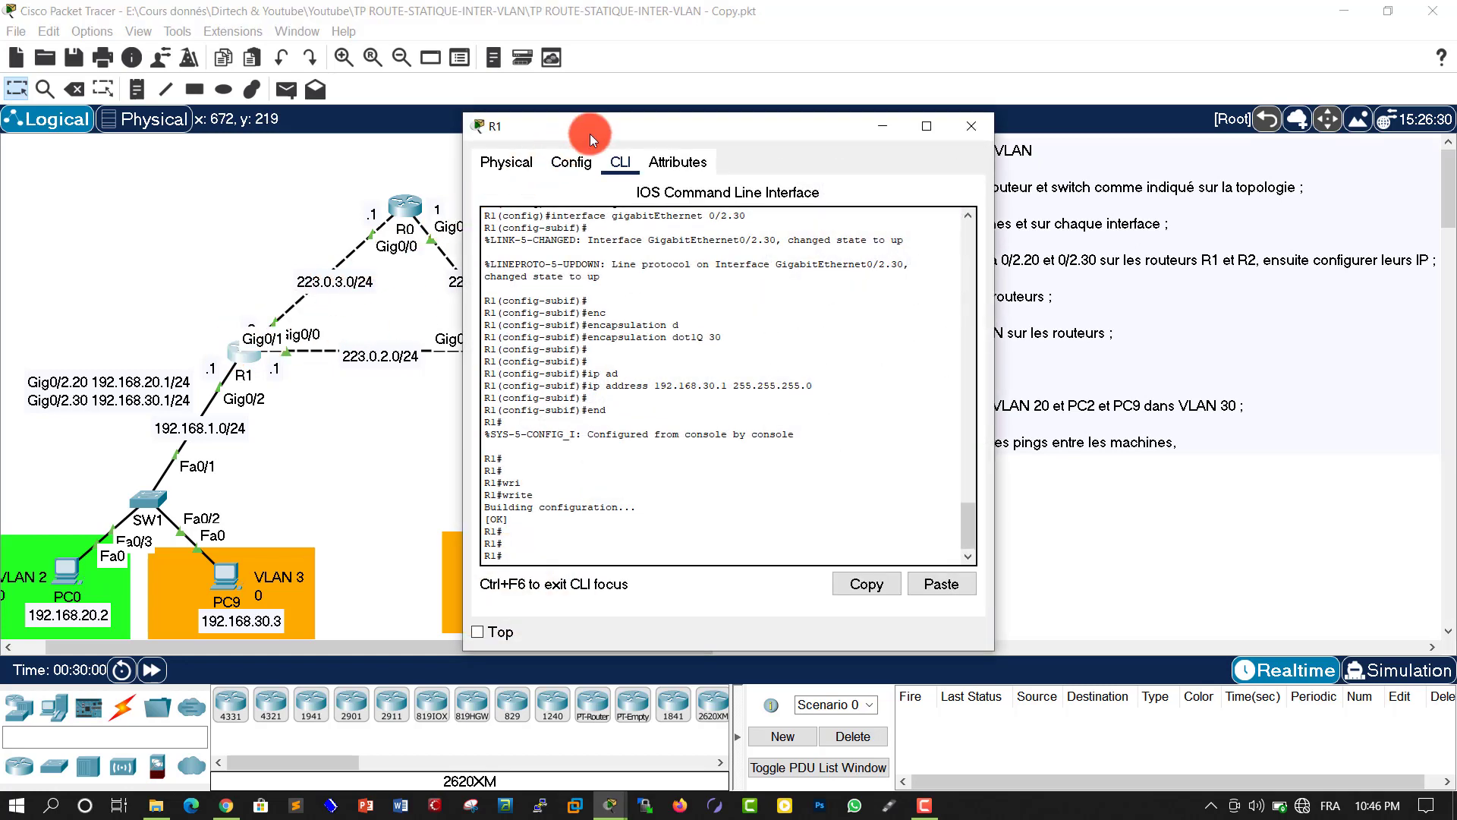
{"action": "left_click_drag", "start_coordinate": [590, 133], "coordinate": [948, 73]}
{"action": "left_click", "coordinate": [988, 226]}
{"action": "type", "text": "co"}
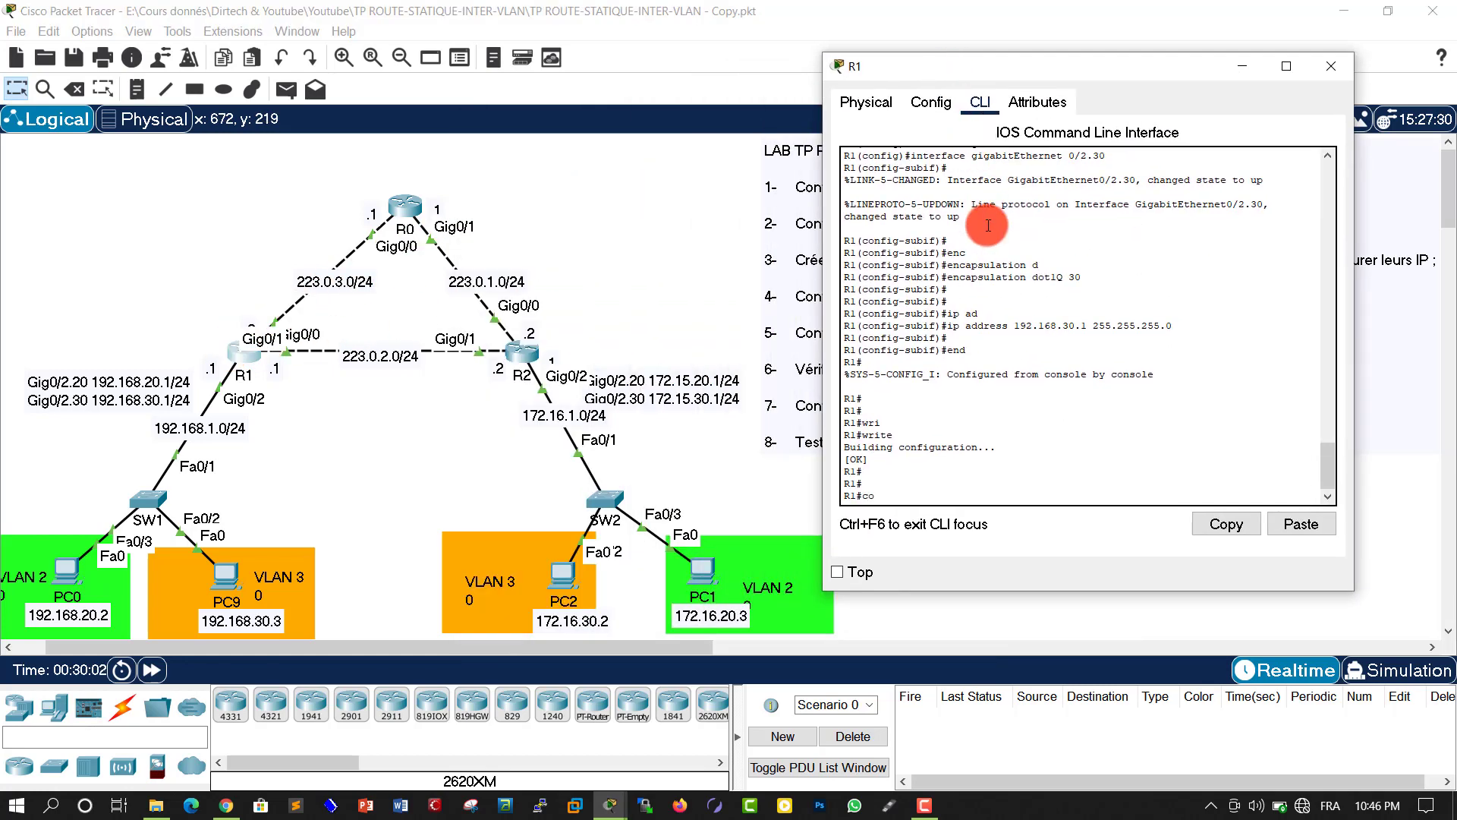
Enter global configuration mode on router R1 from its privileged prompt
{"action": "type", "text": "nf"}
{"action": "key", "text": "Tab"}
{"action": "type", "text": "t"}
{"action": "key", "text": "Tab"}
{"action": "key", "text": "Return"}
{"action": "key", "text": "Return"}
{"action": "key", "text": "Return"}
{"action": "key", "text": "Return"}
{"action": "key", "text": "Return"}
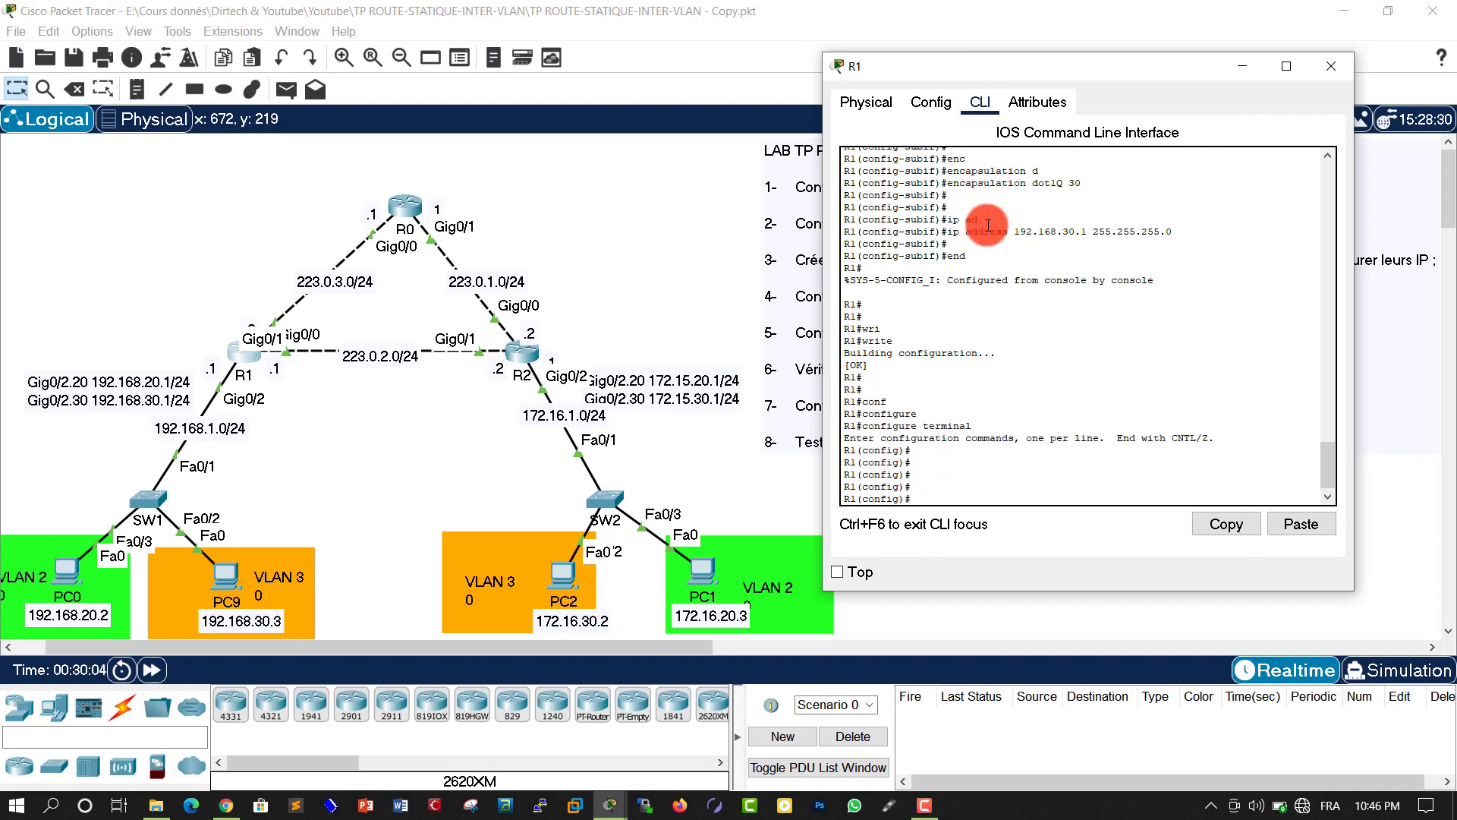
Add a static route on R1 to network 223.0.1.0 with mask 255.255.255.0 via next hop 223.0.3.1
{"action": "type", "text": "ip rou"}
{"action": "key", "text": "Tab"}
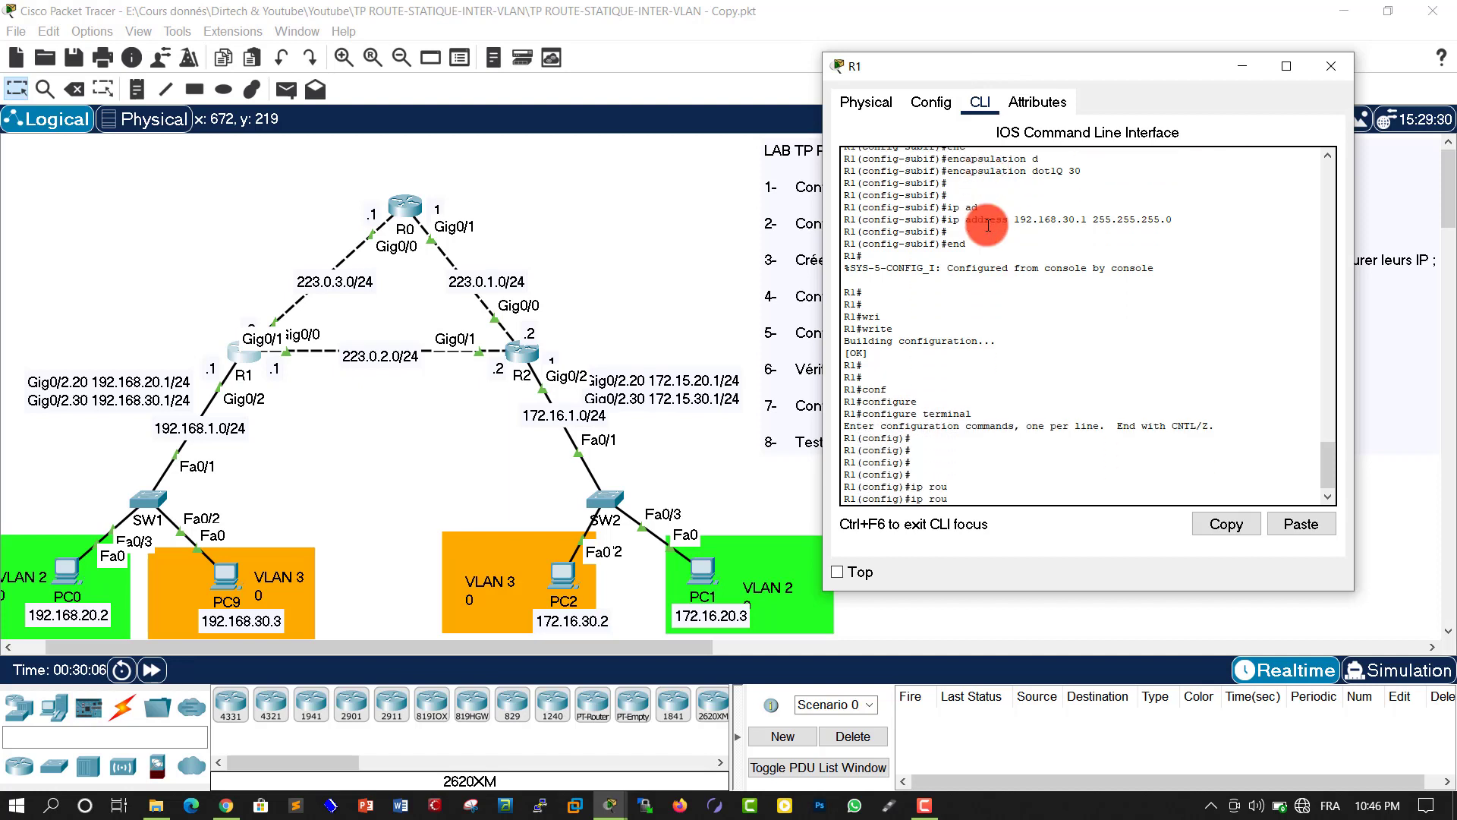
{"action": "type", "text": "te 22"}
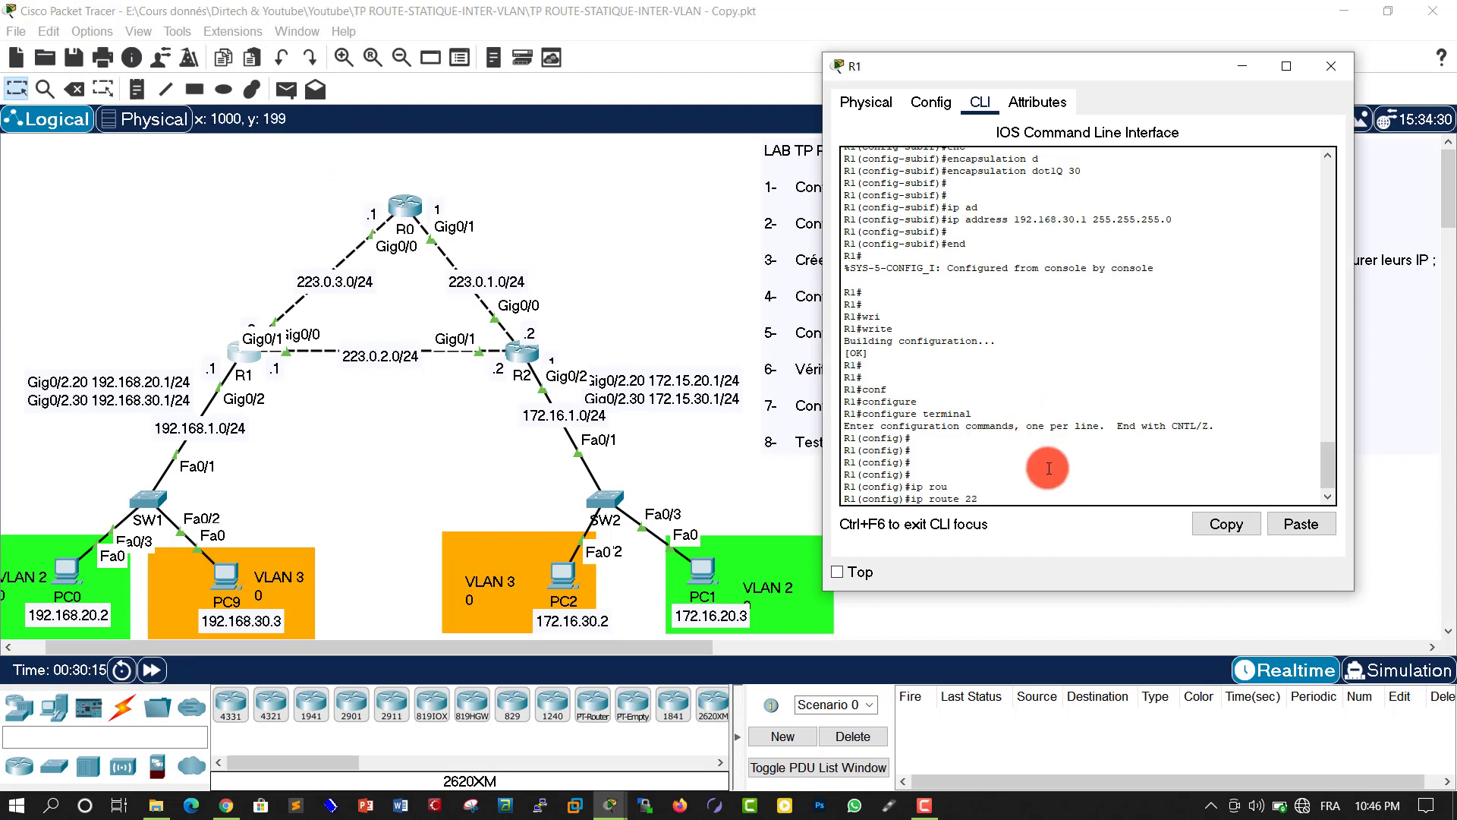
{"action": "type", "text": "0"}
{"action": "type", "text": ".1.0"}
{"action": "type", "text": " 255"}
{"action": "type", "text": ".255.255"}
{"action": "type", "text": ".255.0"}
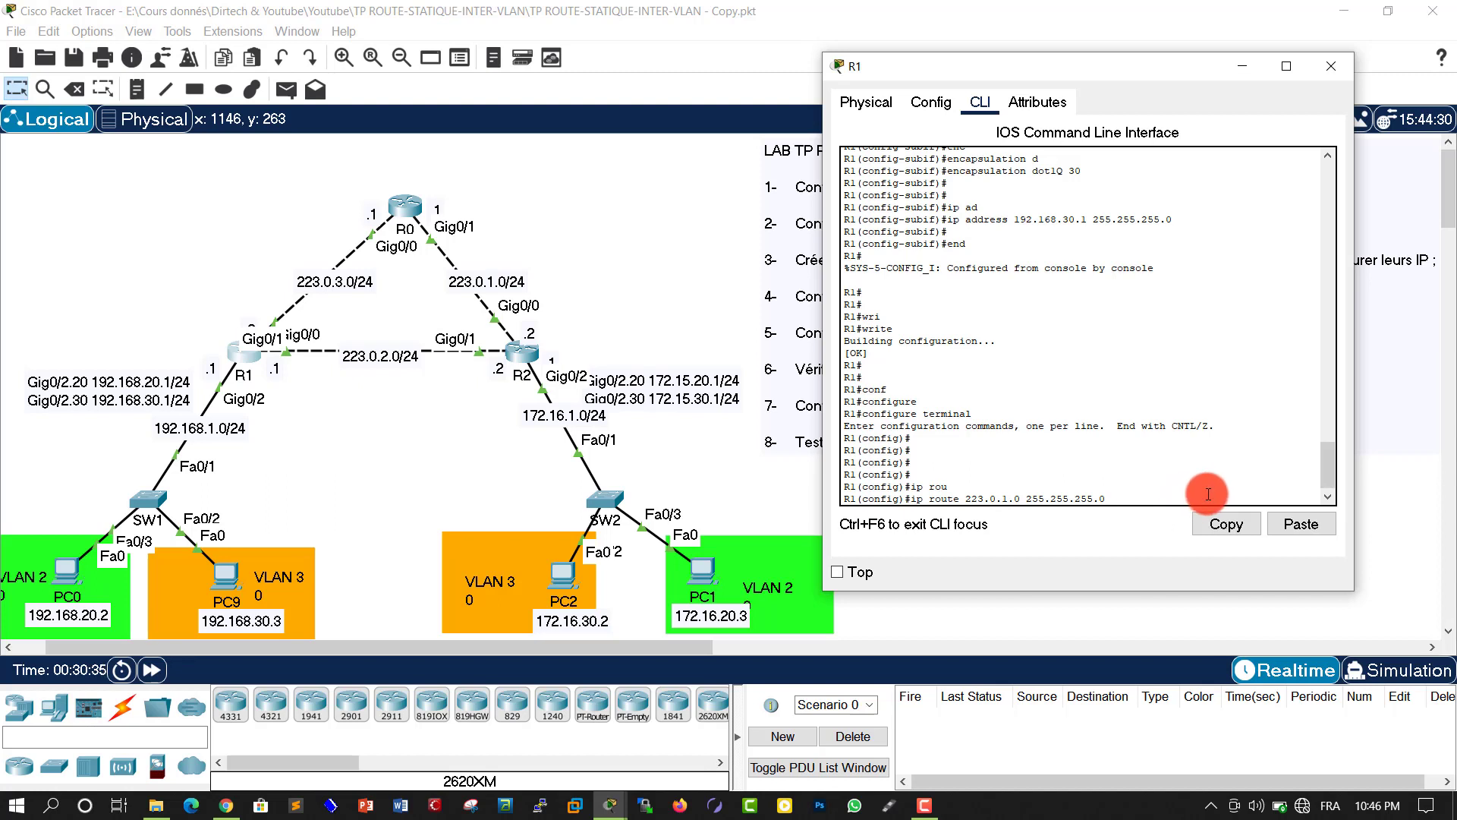
{"action": "type", "text": "223.0.3.1"}
{"action": "key", "text": "Return"}
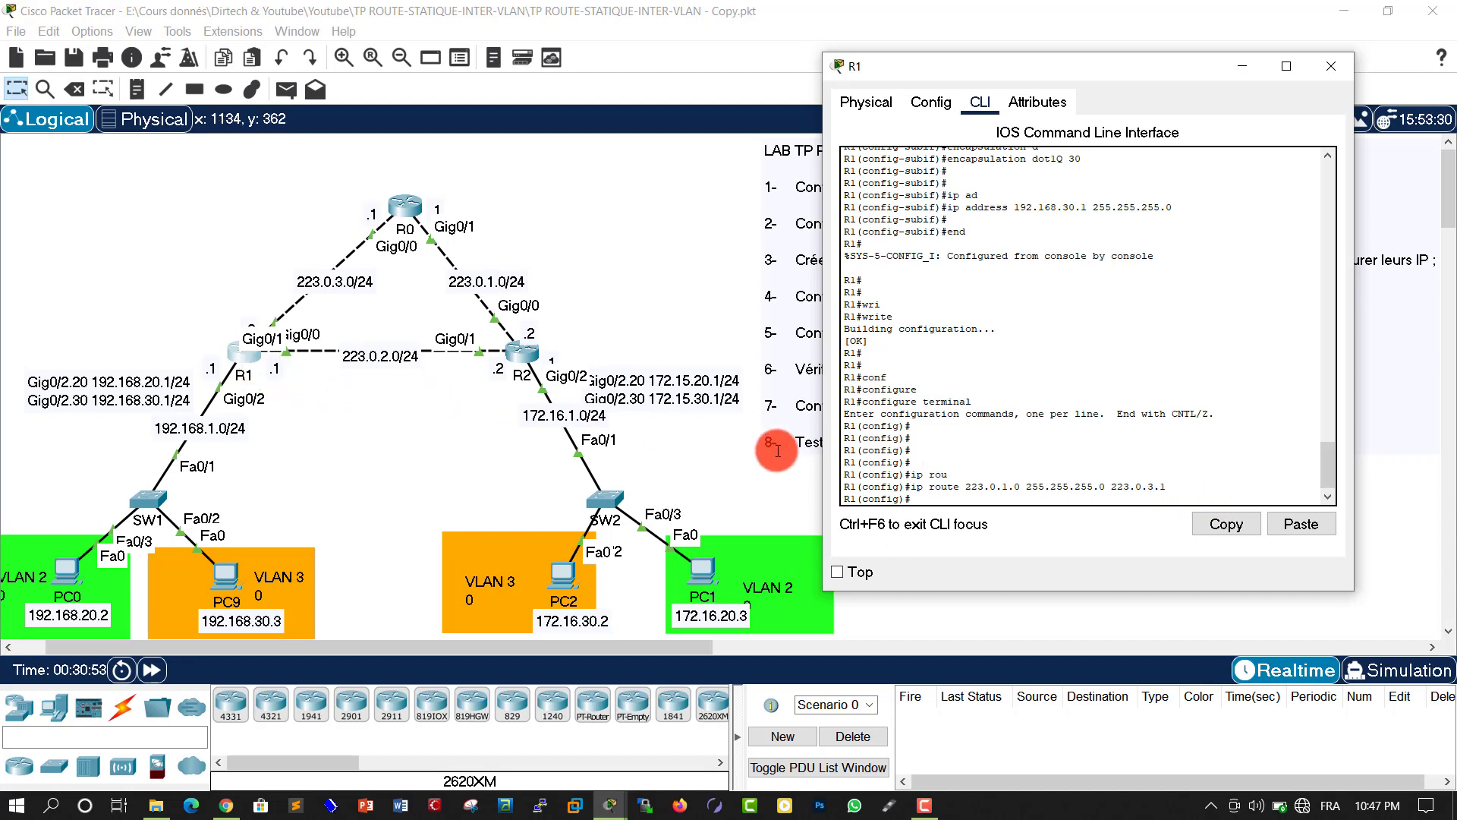
Add a second R1 static route to 223.0.1.0 with mask 255.255.255.0 via next hop 223.0.2.2
{"action": "key", "text": "Up"}
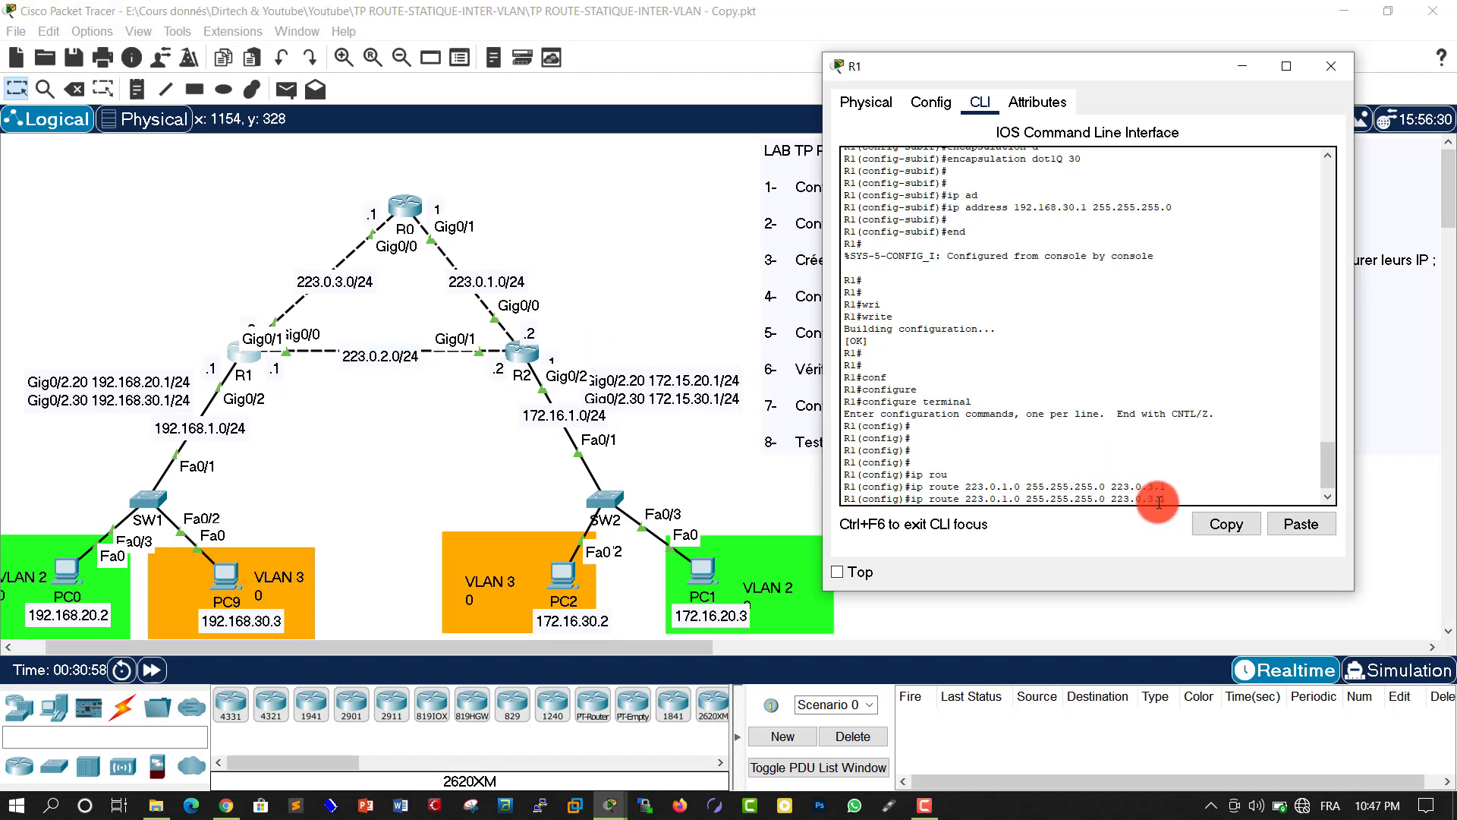
{"action": "key", "text": "BackSpace"}
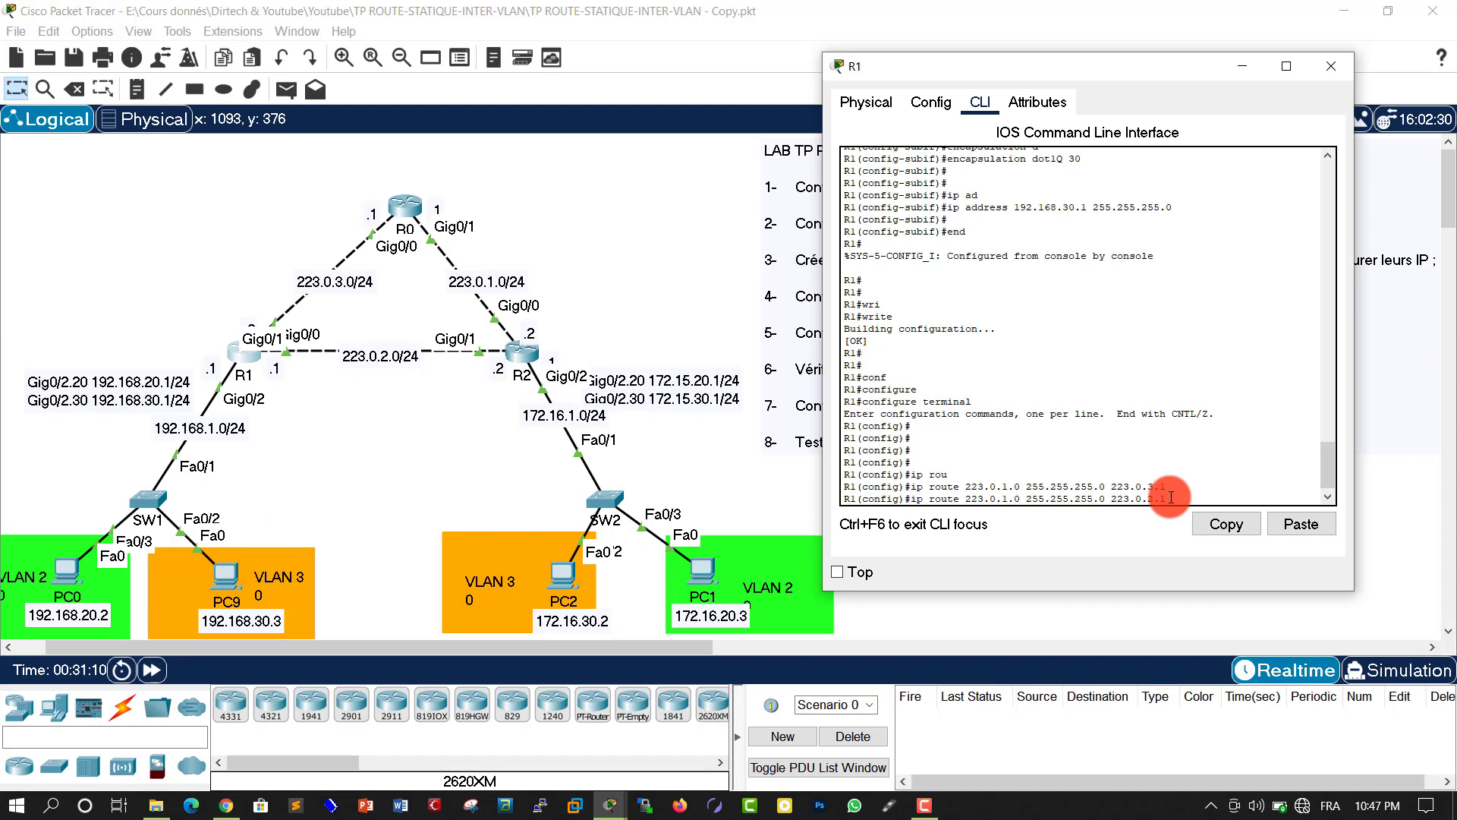
{"action": "key", "text": "Return"}
{"action": "key", "text": "Return"}
{"action": "key", "text": "Return"}
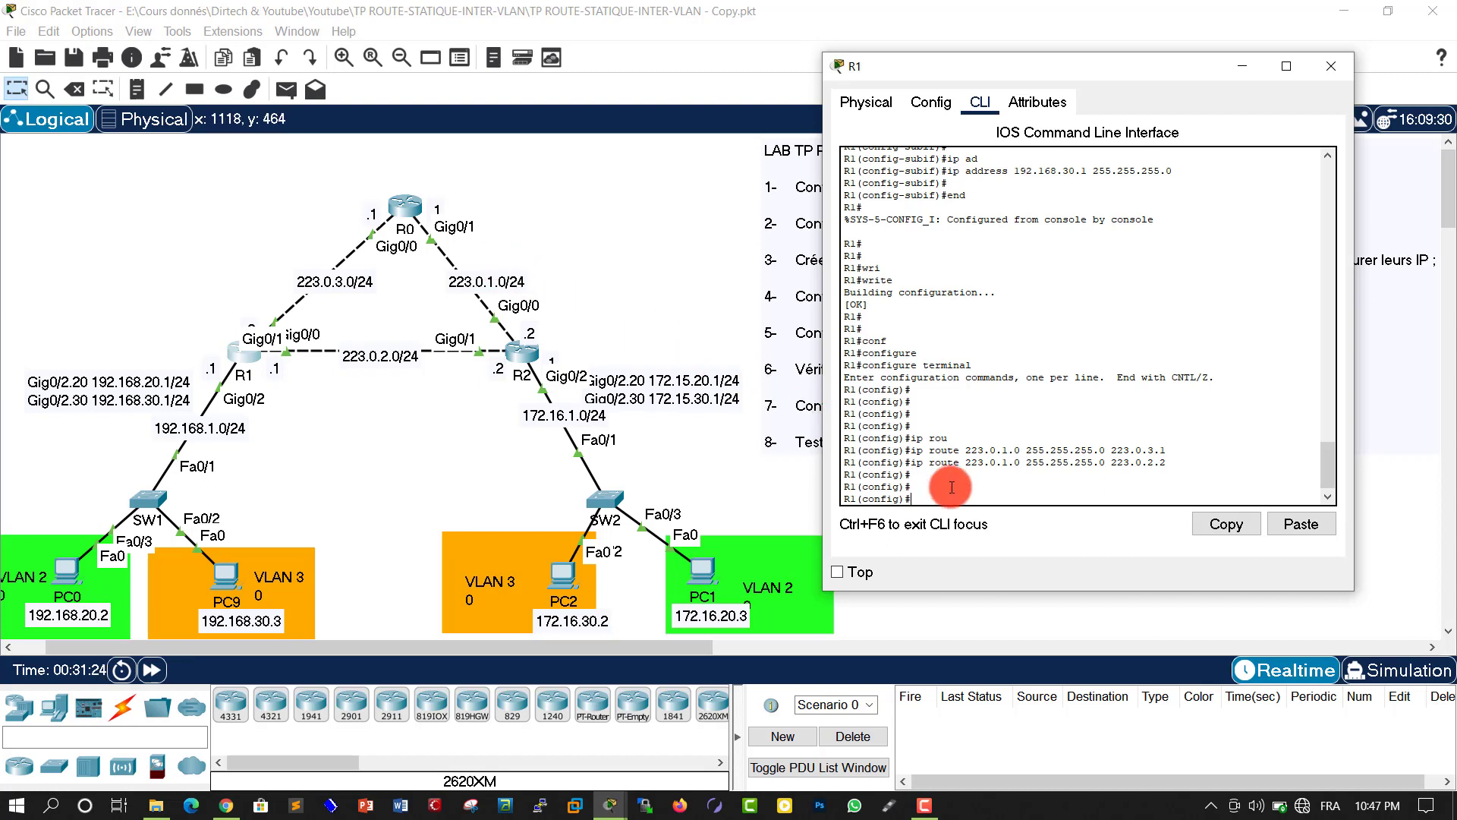
Add a static route on R1 to network 172.16.1.0 with mask 255.255.255.0 via next hop 223.0.2.2
{"action": "key", "text": "Up"}
{"action": "key", "text": "Left"}
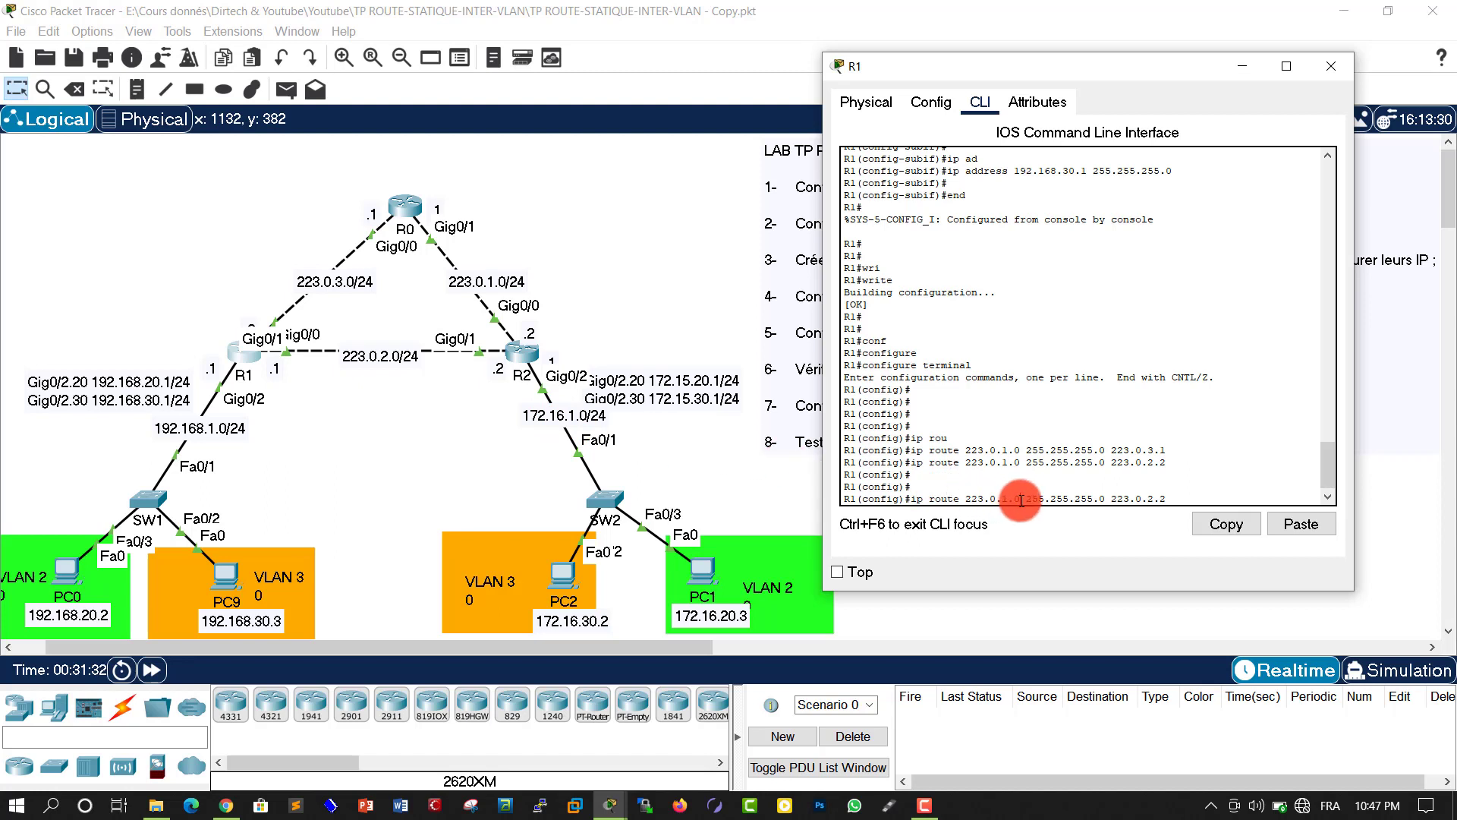
{"action": "key", "text": "BackSpace"}
{"action": "key", "text": "BackSpace"}
{"action": "key", "text": "BackSpace"}
{"action": "key", "text": "BackSpace"}
{"action": "key", "text": "BackSpace"}
{"action": "key", "text": "BackSpace"}
{"action": "key", "text": "BackSpace"}
{"action": "key", "text": "BackSpace"}
{"action": "type", "text": "172.16.1"}
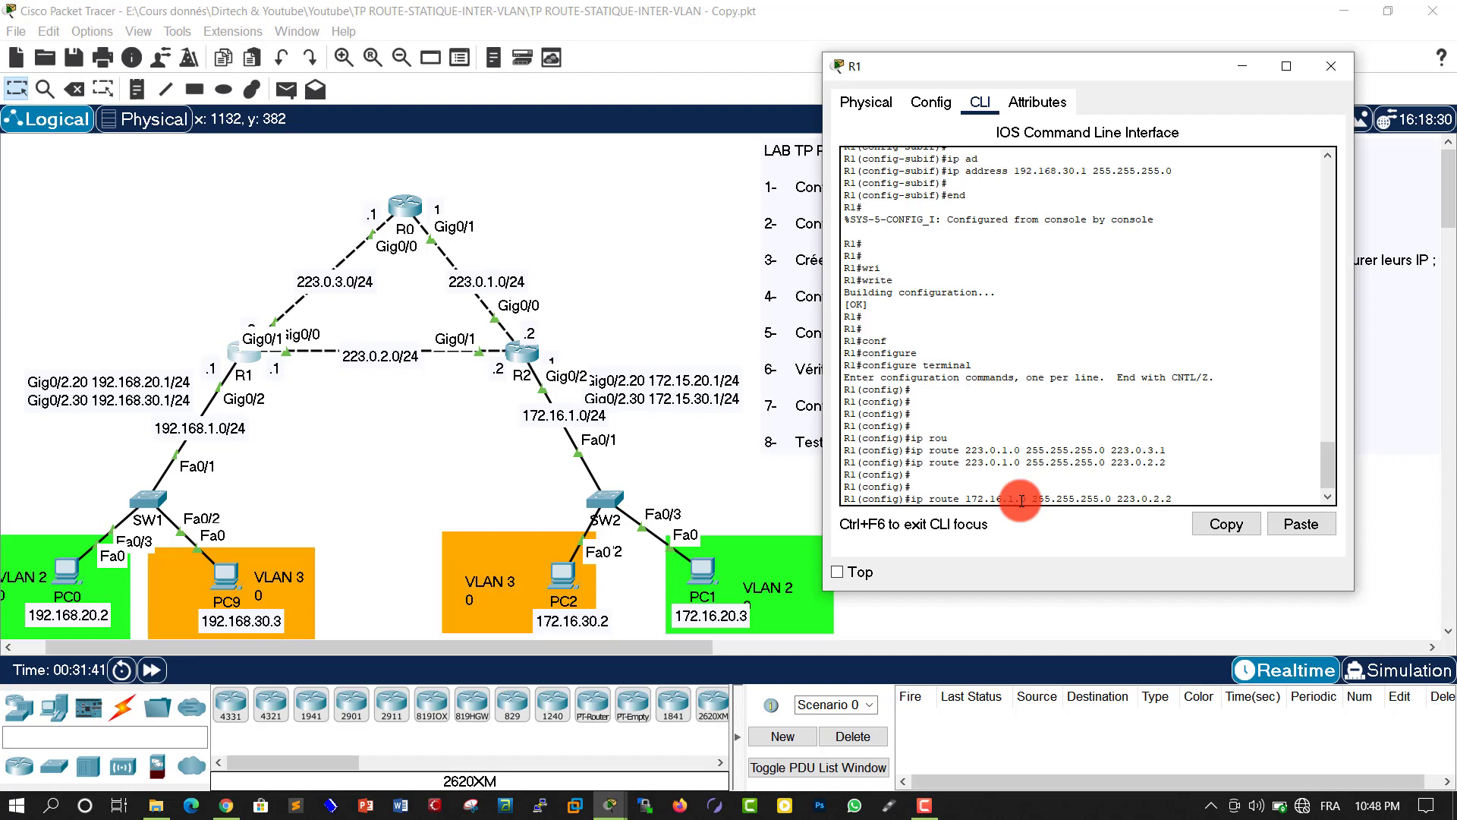
{"action": "key", "text": "Return"}
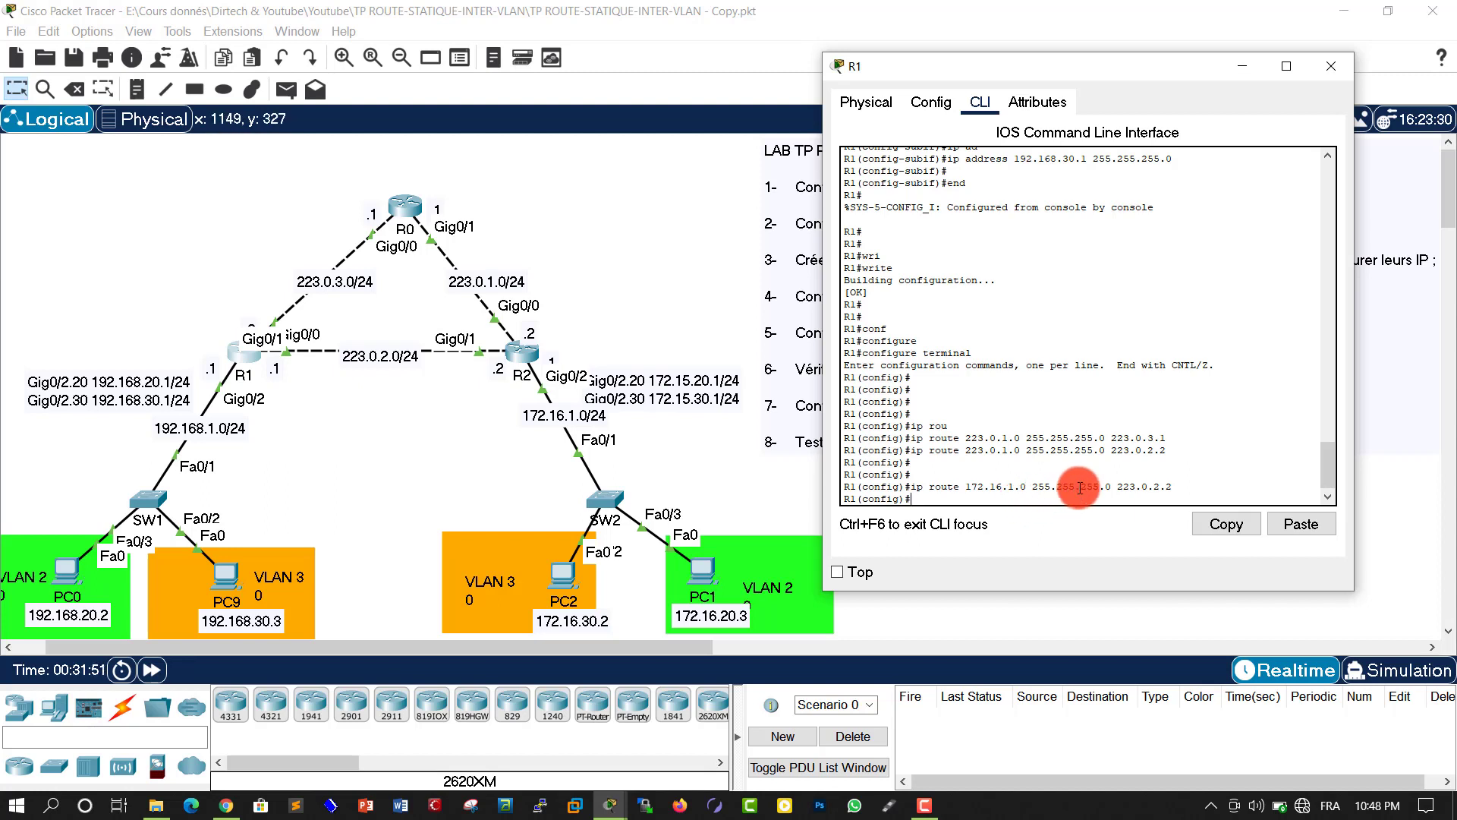
Add a second R1 static route to 172.16.1.0 with mask 255.255.255.0 via next hop 223.0.1.2
{"action": "key", "text": "Up"}
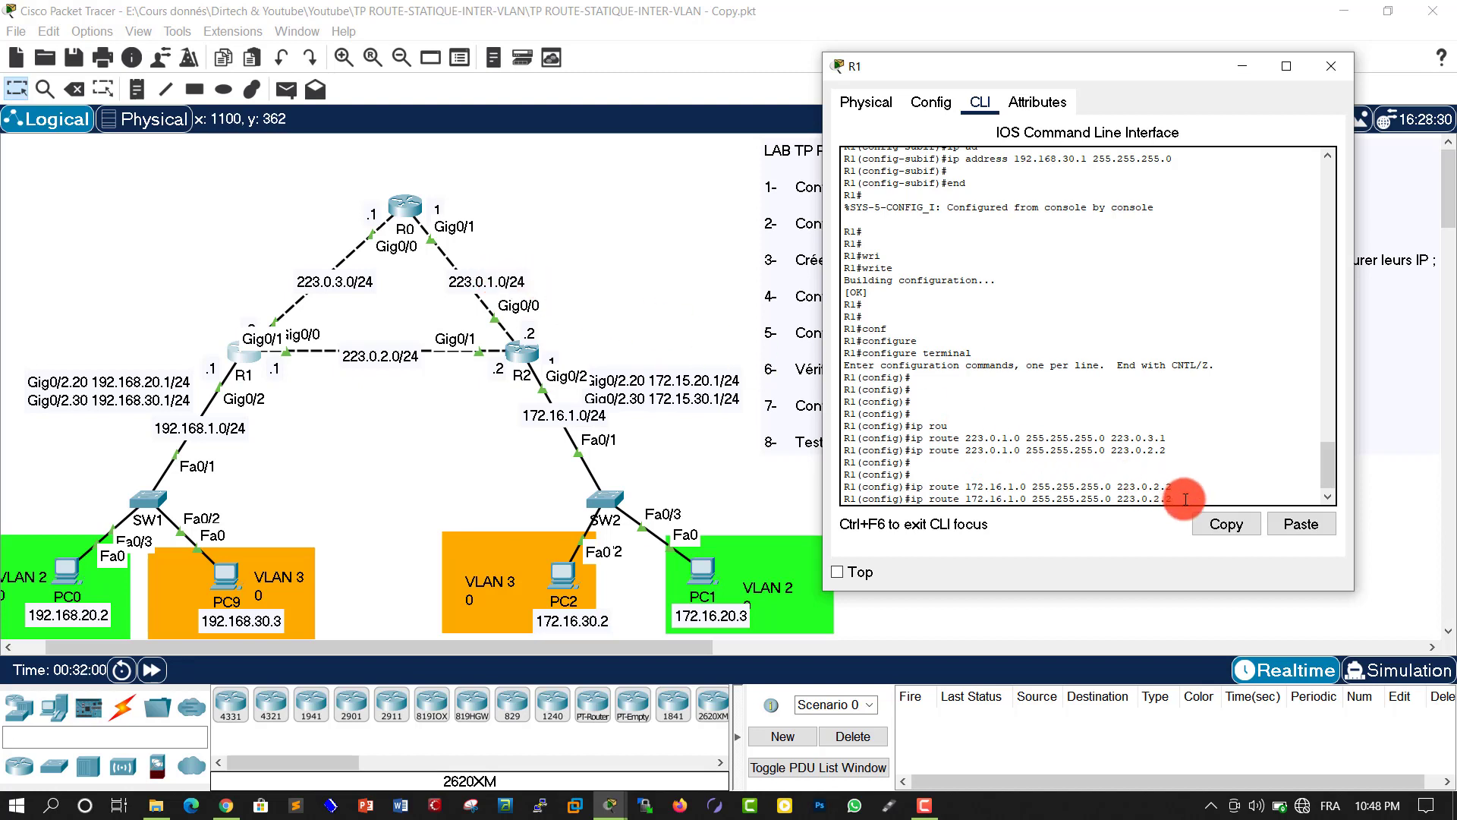
{"action": "key", "text": "BackSpace"}
{"action": "type", "text": "1"}
{"action": "key", "text": "Return"}
{"action": "key", "text": "Return"}
{"action": "key", "text": "Return"}
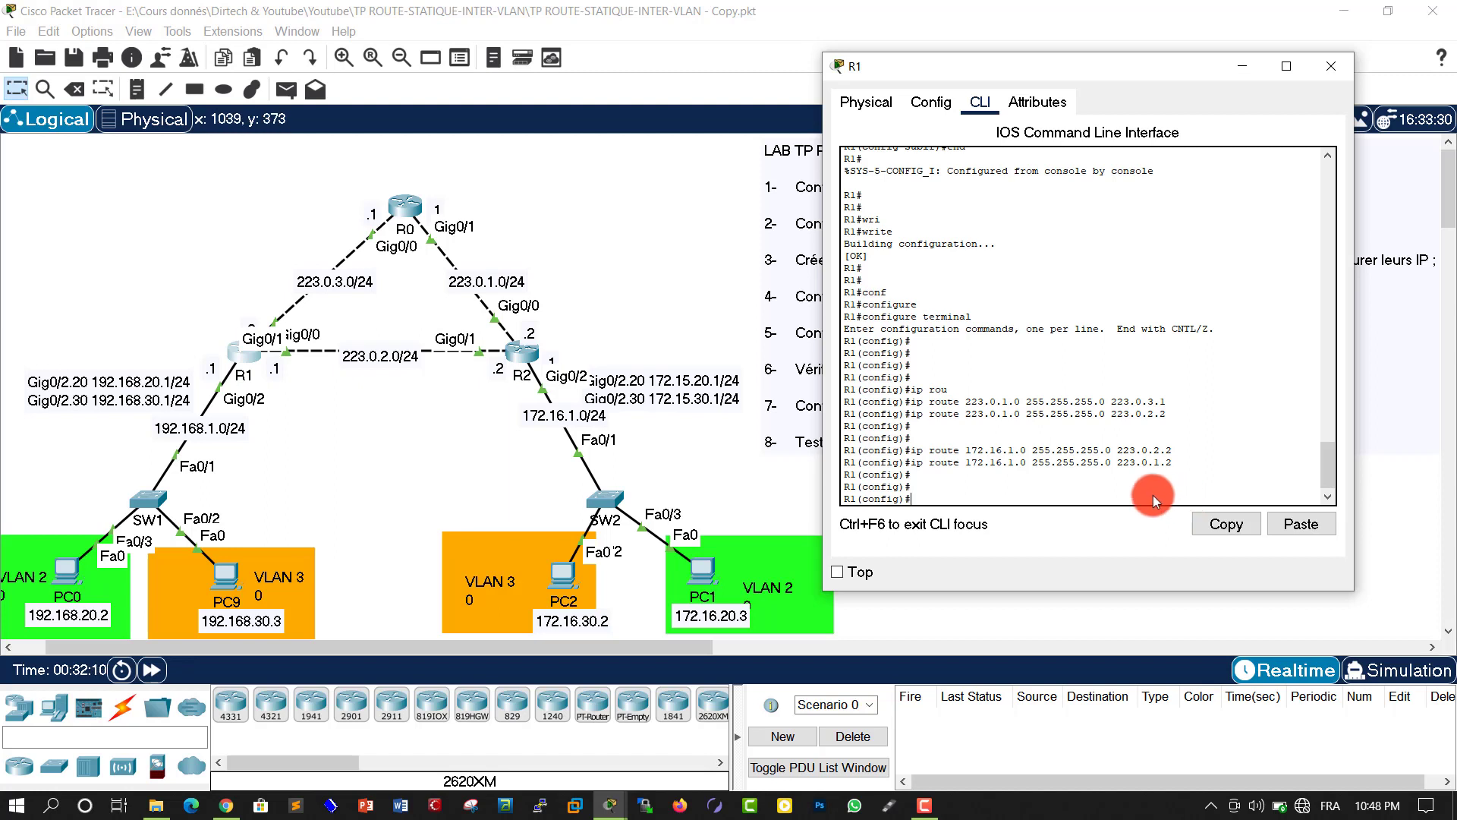
Leave configuration mode on R1, save its configuration with write, and close the router window
{"action": "type", "text": "nd"}
{"action": "key", "text": "Return"}
{"action": "key", "text": "Return"}
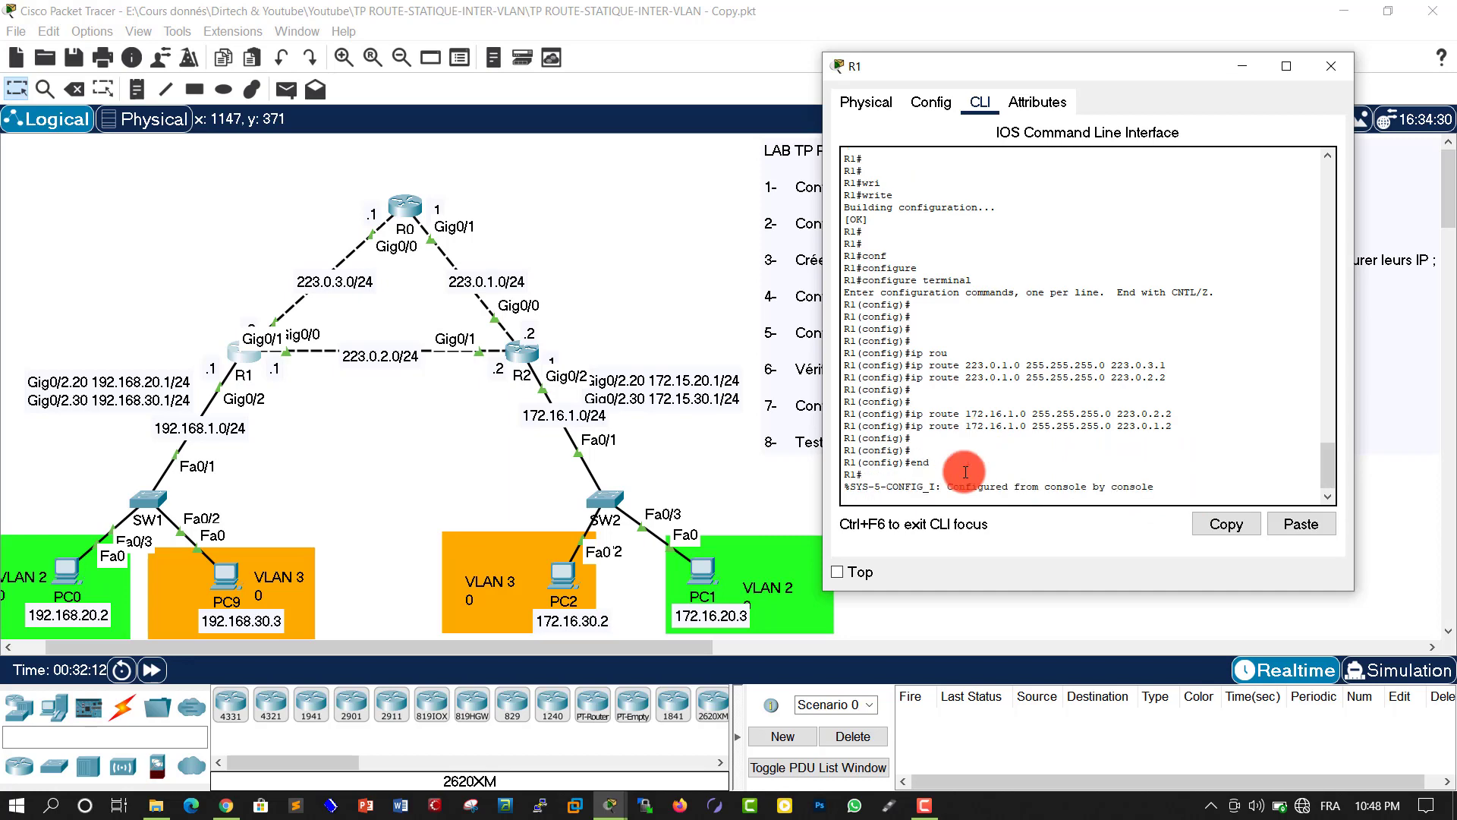
{"action": "type", "text": "wri"}
{"action": "key", "text": "Return"}
{"action": "key", "text": "Return"}
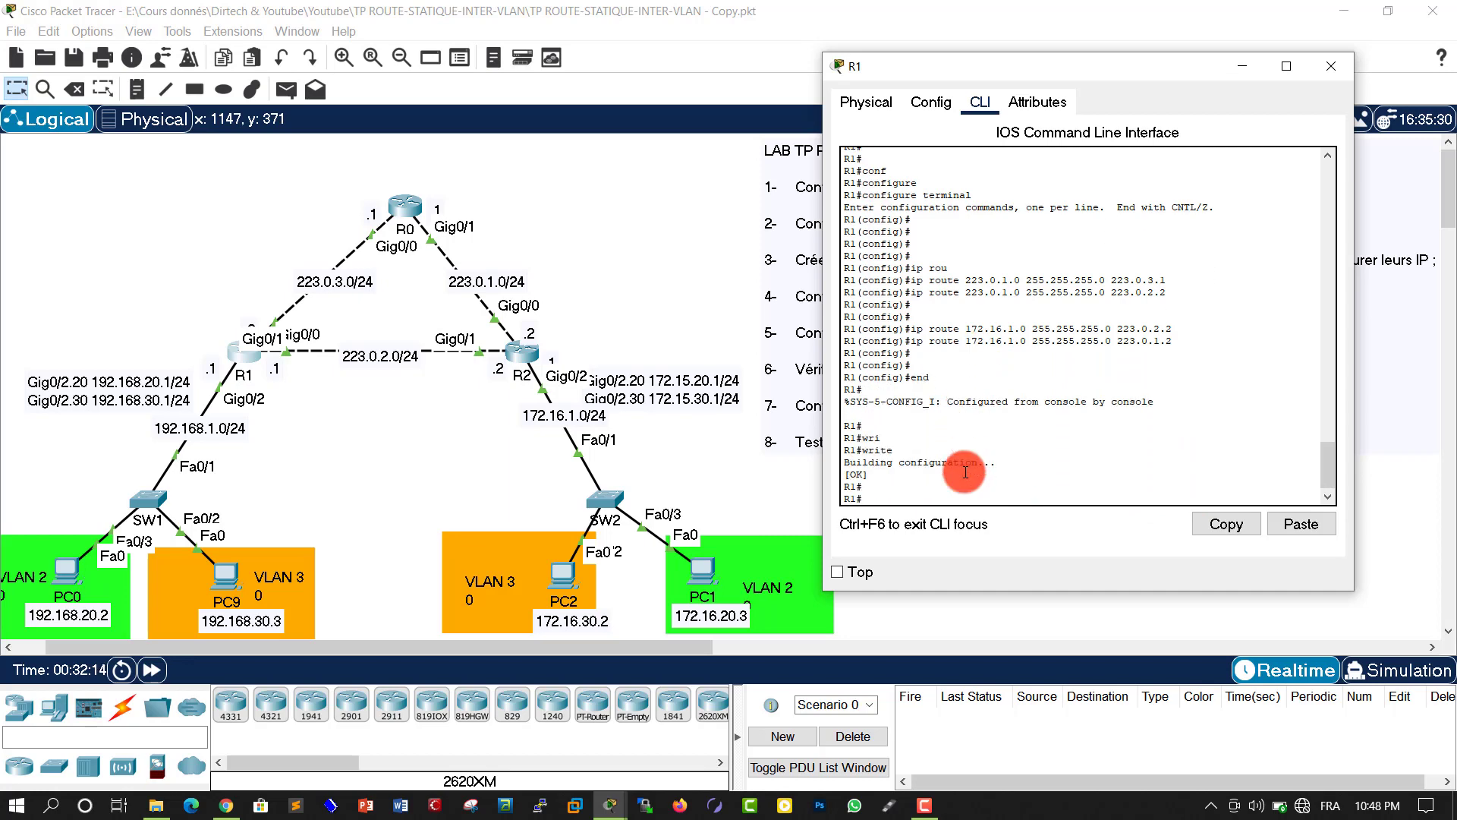
{"action": "left_click", "coordinate": [1330, 75]}
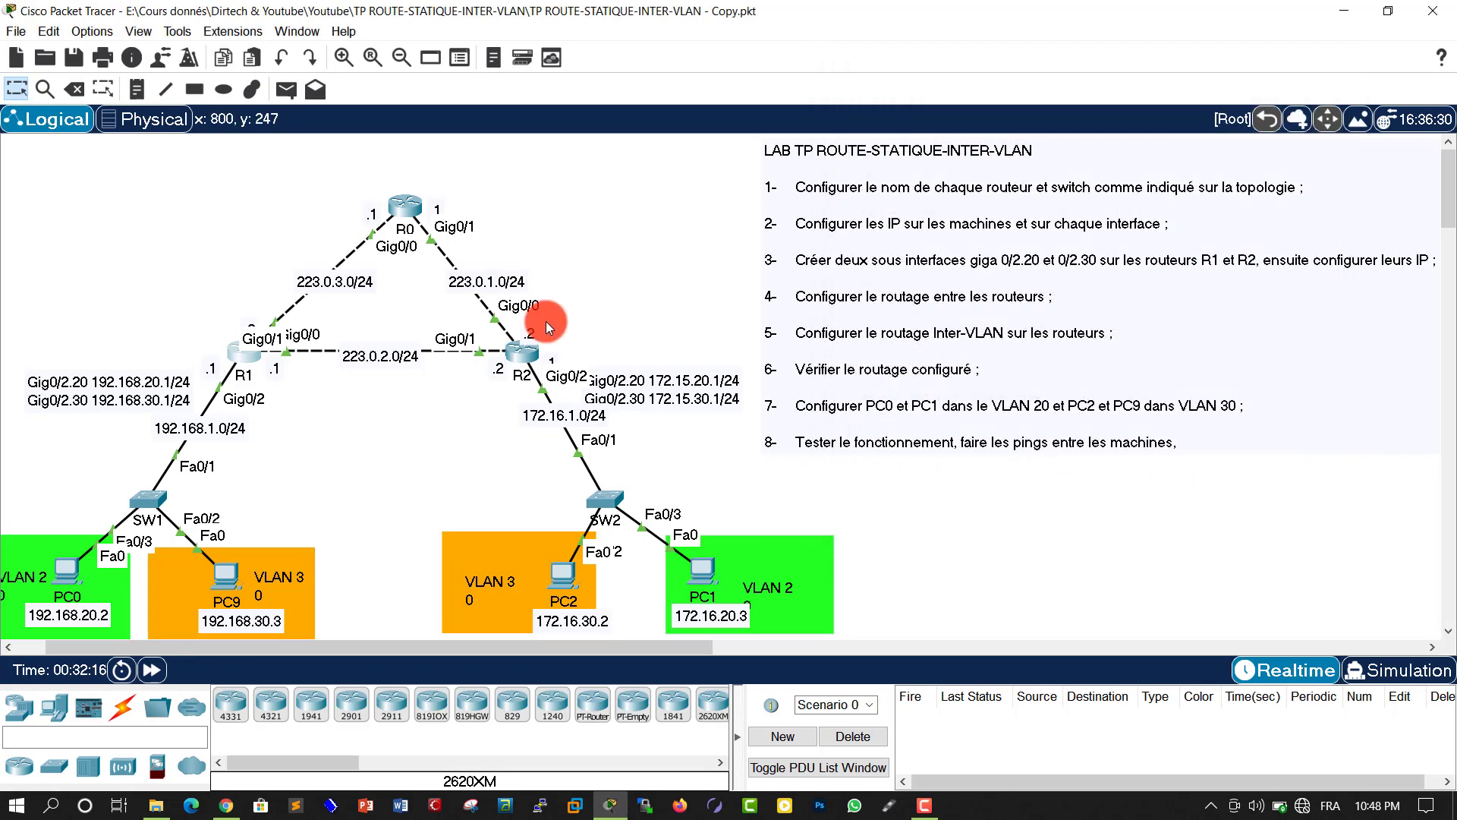
Open router R2's command line beside the topology and enter global configuration mode
{"action": "left_click", "coordinate": [523, 352]}
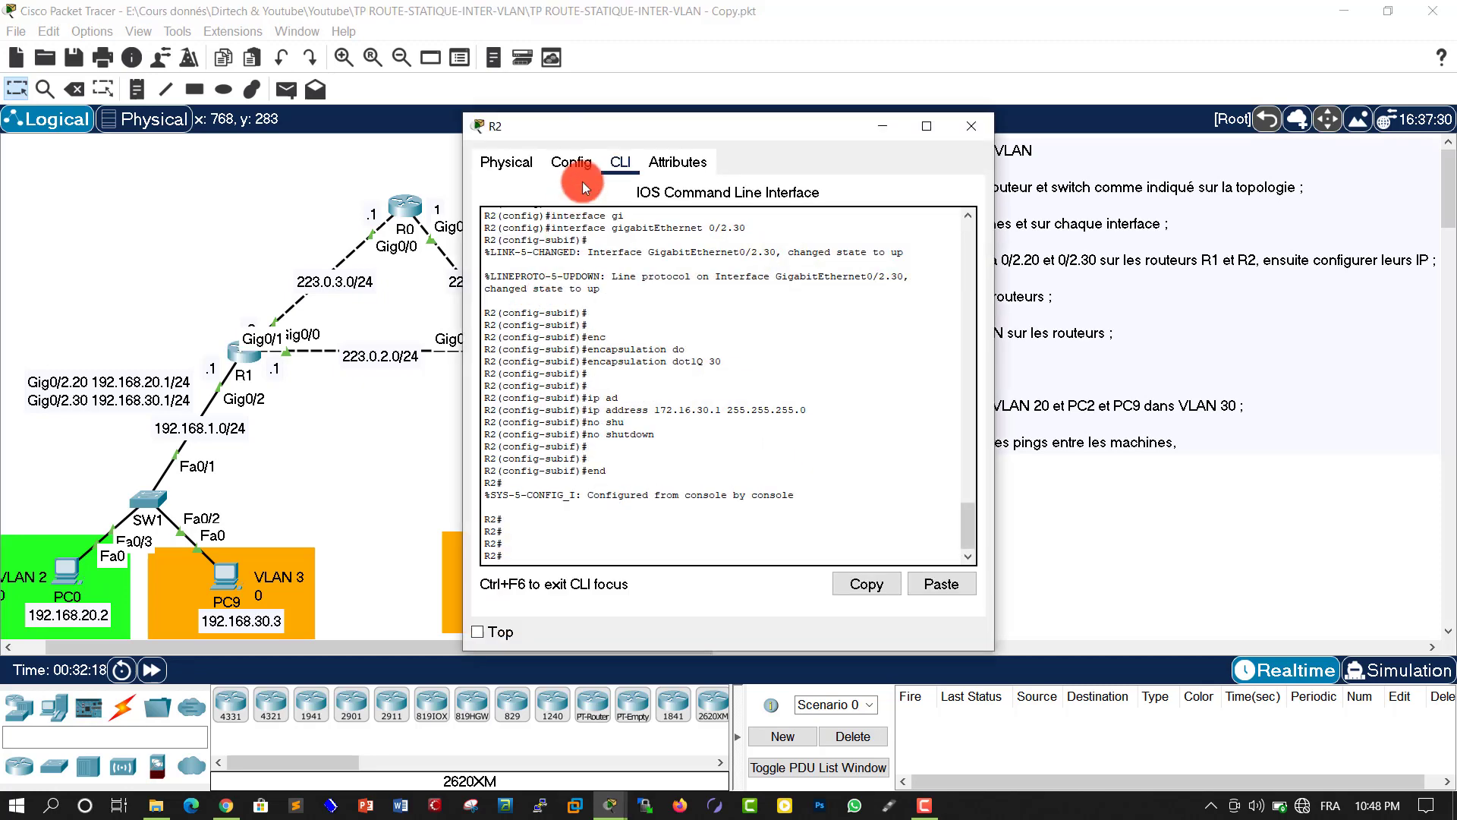
{"action": "left_click_drag", "start_coordinate": [600, 134], "coordinate": [891, 110]}
{"action": "left_click", "coordinate": [972, 403]}
{"action": "key", "text": "Return"}
{"action": "key", "text": "Return"}
{"action": "key", "text": "Return"}
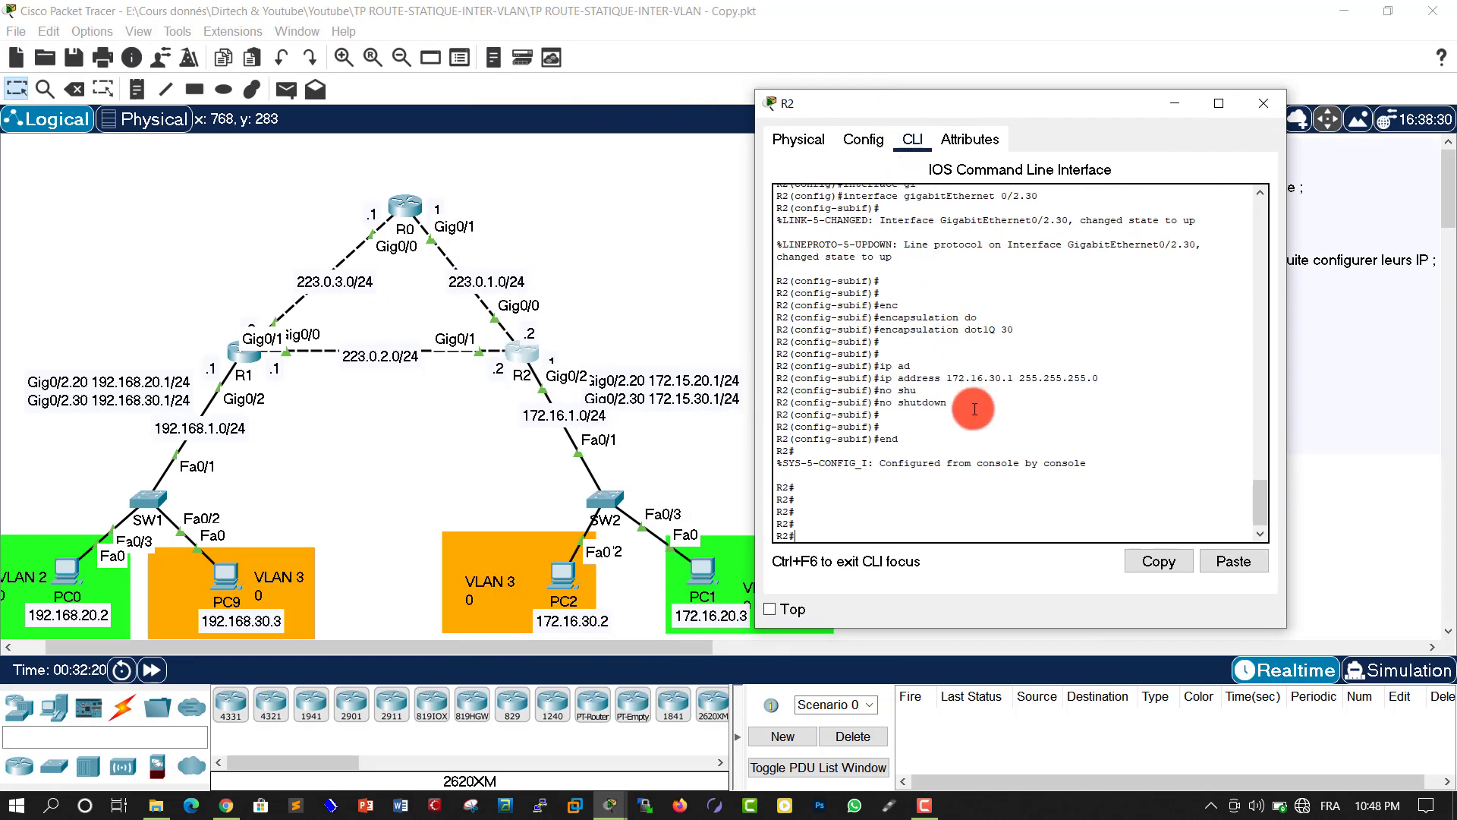
{"action": "type", "text": "conf"}
{"action": "key", "text": "Tab"}
{"action": "type", "text": "t"}
{"action": "key", "text": "Tab"}
{"action": "key", "text": "Return"}
{"action": "key", "text": "Return"}
{"action": "key", "text": "Return"}
{"action": "key", "text": "Return"}
{"action": "key", "text": "Return"}
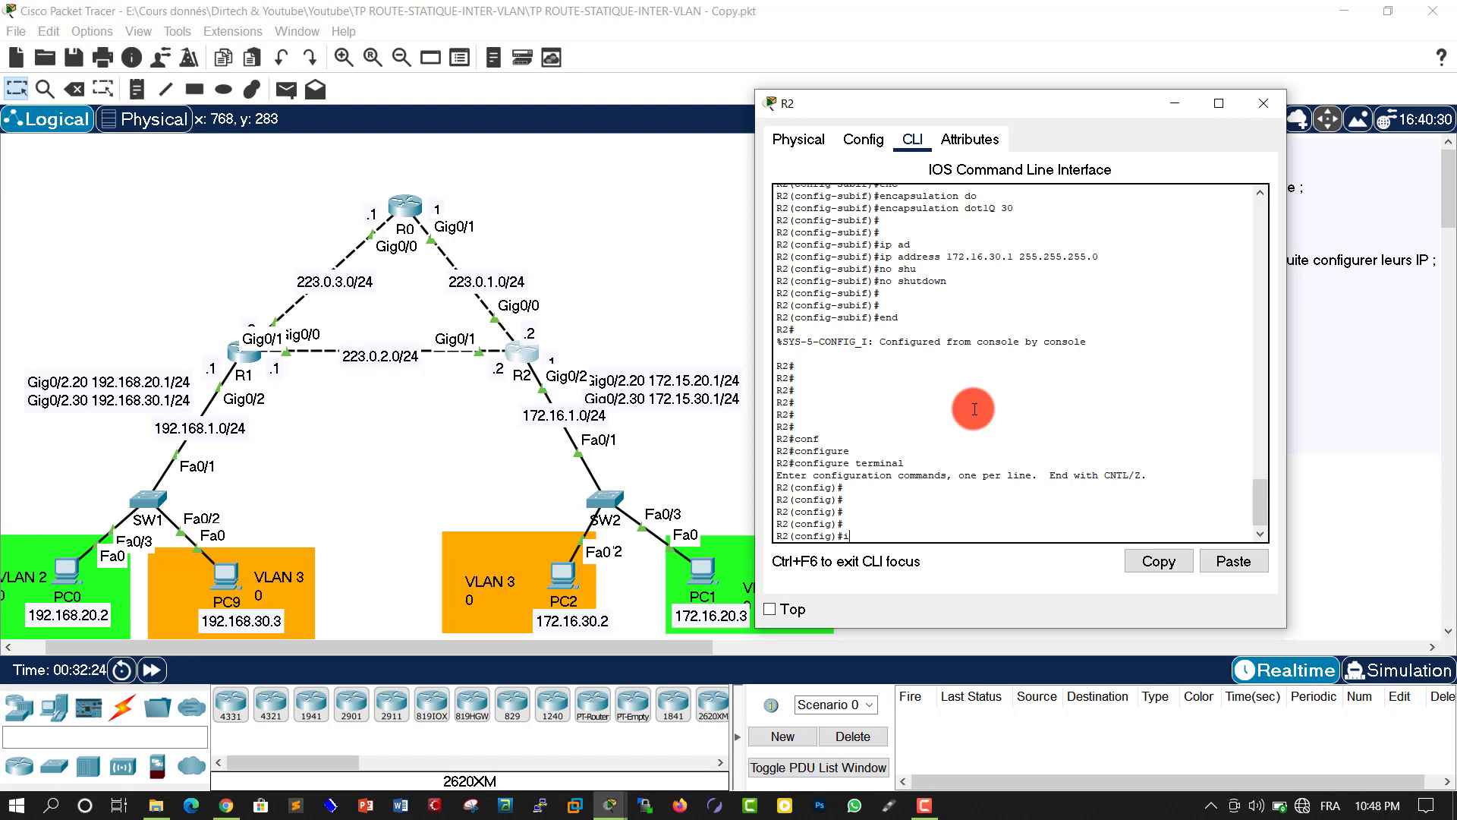
Add a static route on R2 to network 192.168.1.0 with mask 255.255.255.0 via next hop 223.0.2.1
{"action": "type", "text": "in"}
{"action": "key", "text": "BackSpace"}
{"action": "type", "text": "p rou"}
{"action": "key", "text": "Tab"}
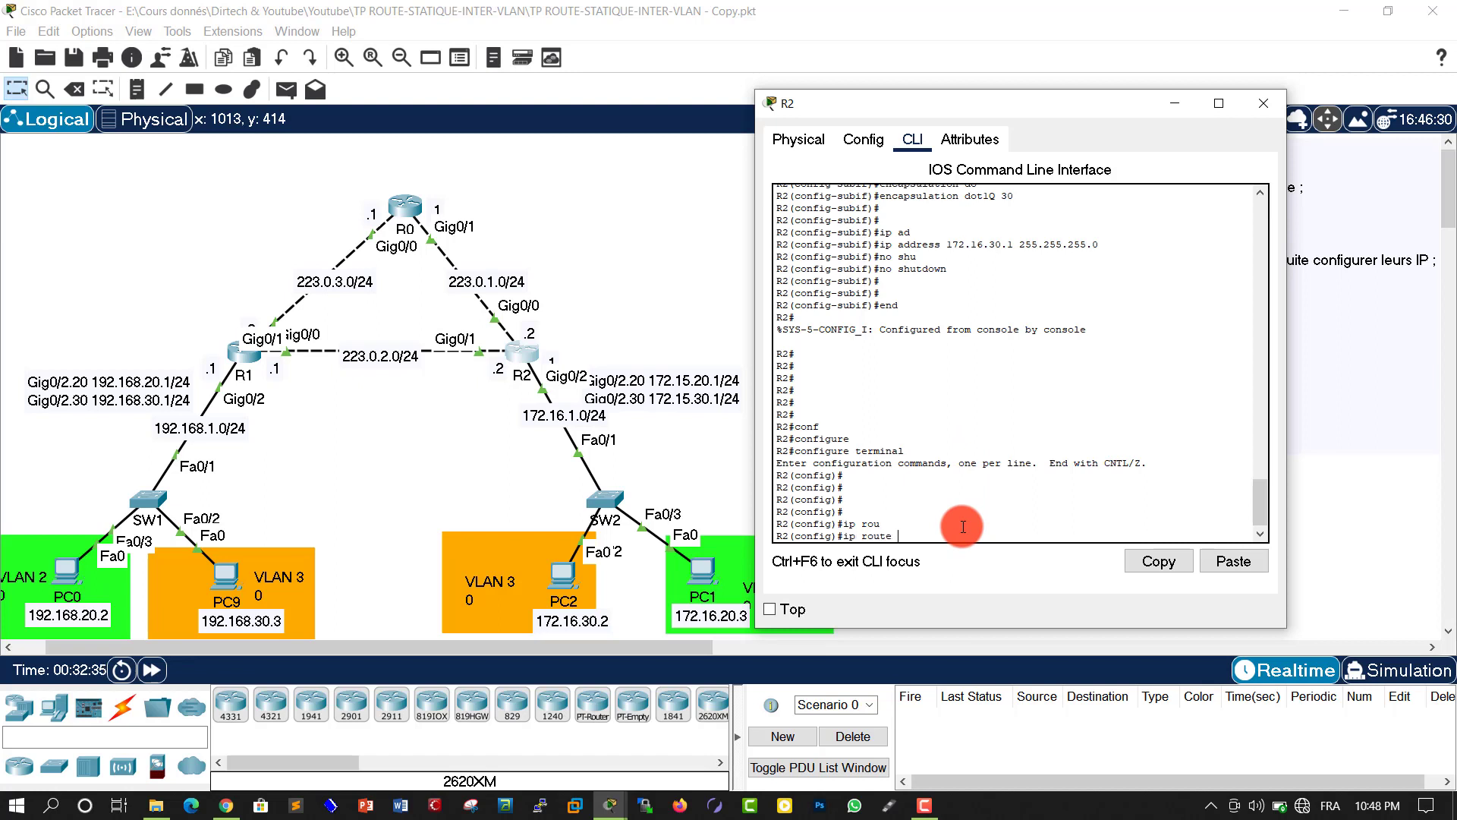
{"action": "type", "text": "192.168.1.0 255.255.255.0 2"}
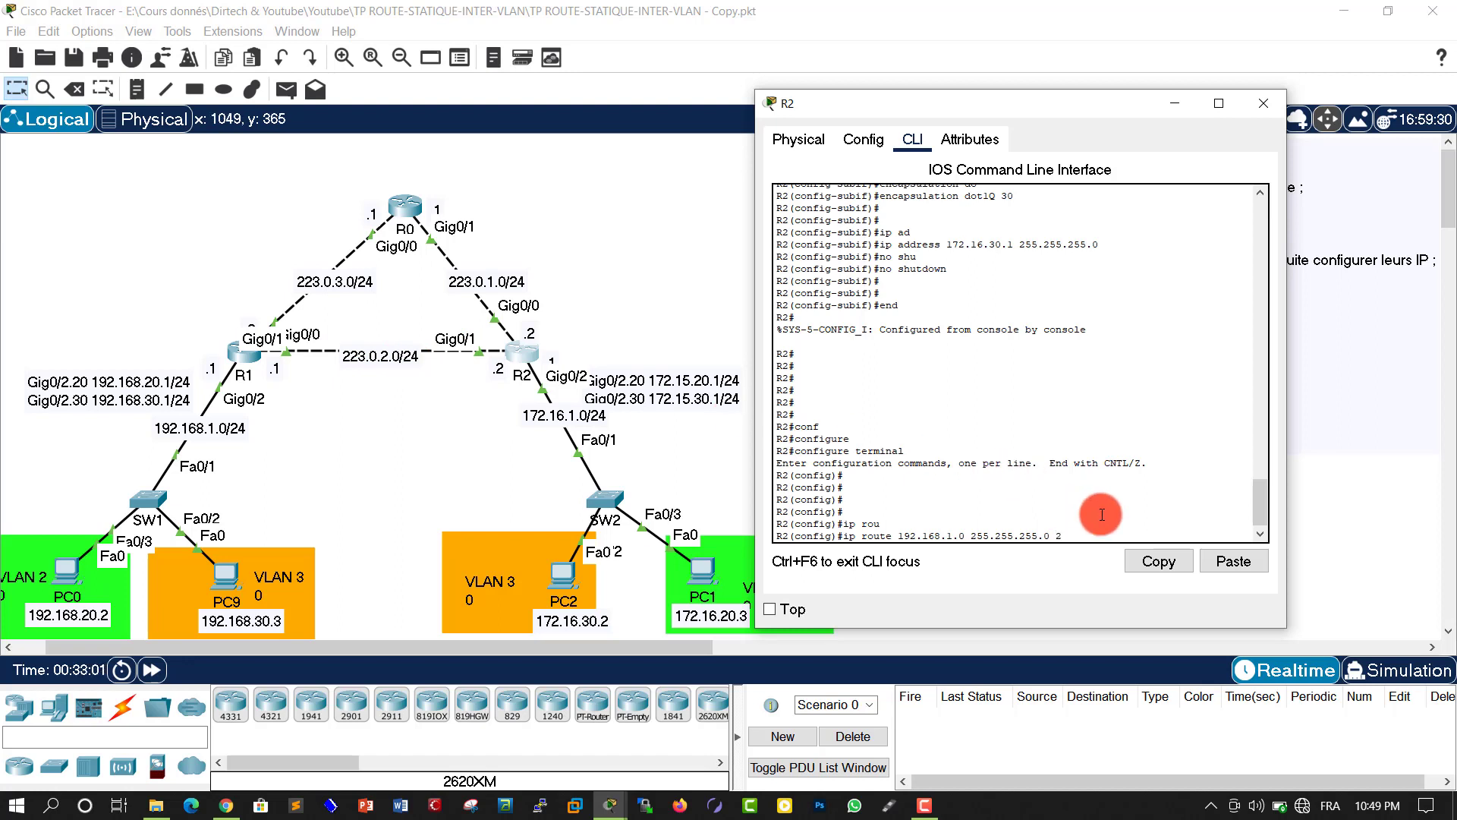
{"action": "type", "text": ".0."}
{"action": "key", "text": "BackSpace"}
{"action": "key", "text": "Return"}
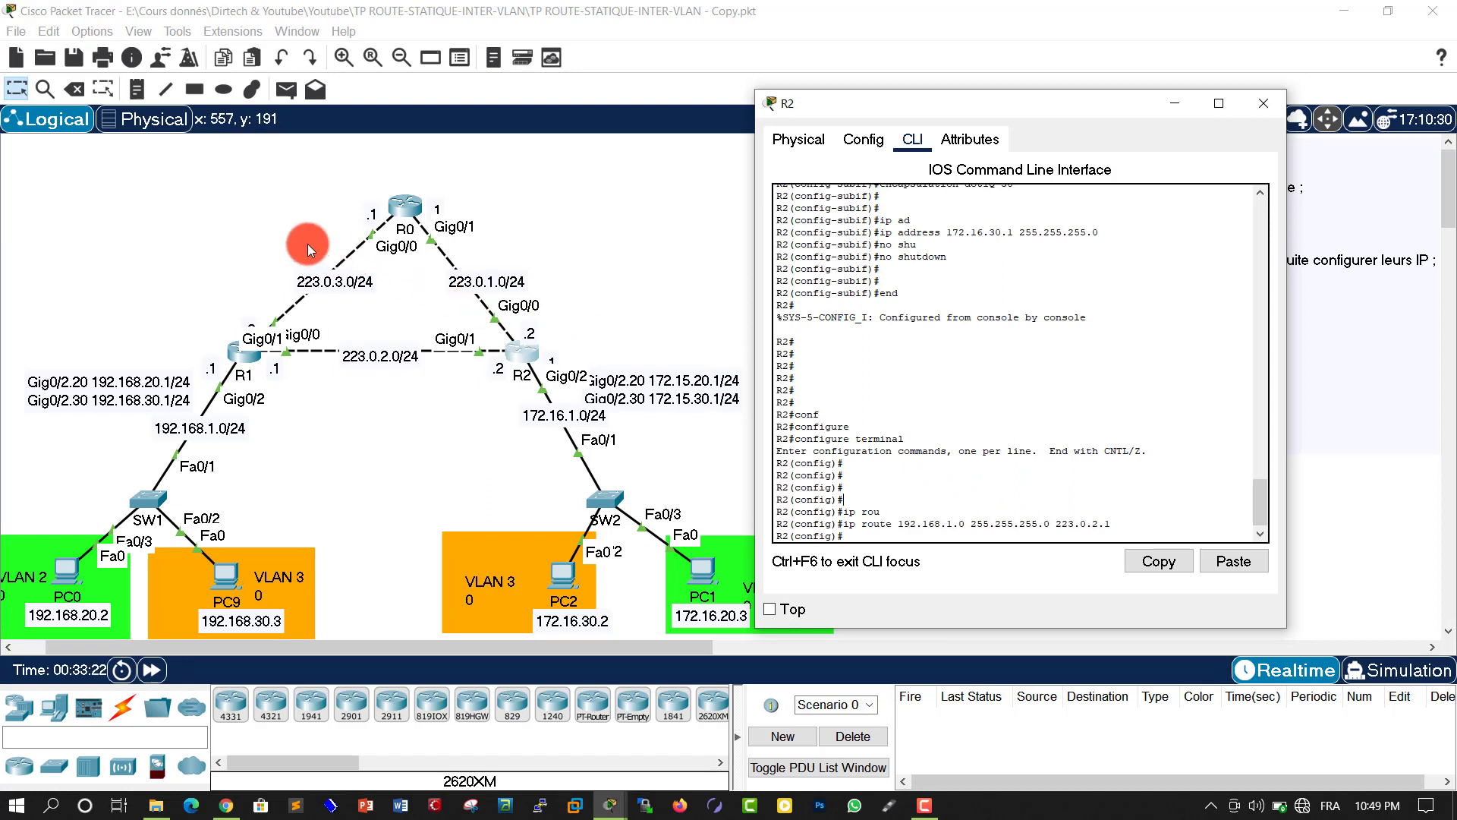
{"action": "left_click", "coordinate": [1048, 491]}
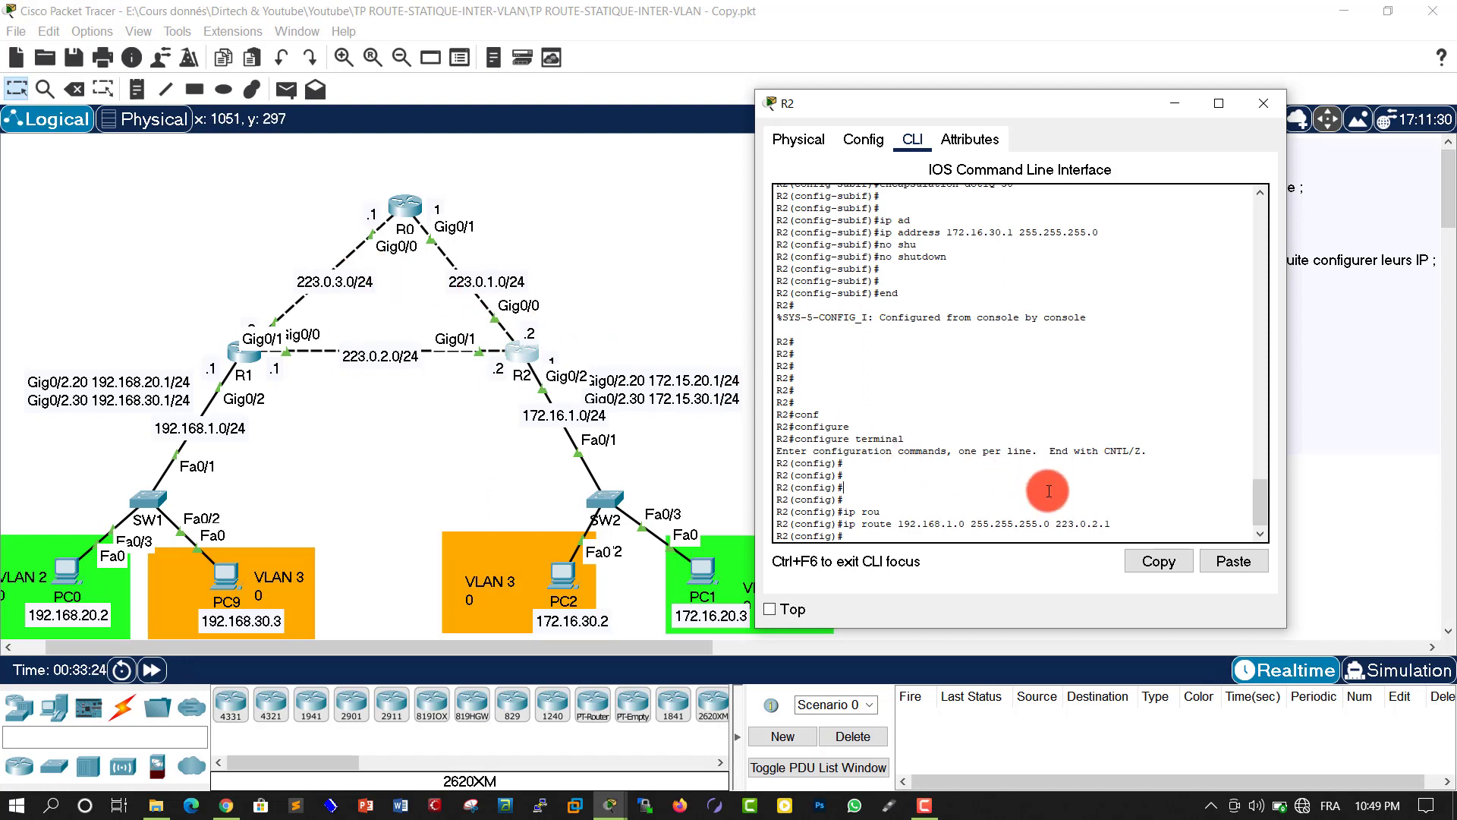
{"action": "key", "text": "Return"}
{"action": "key", "text": "Return"}
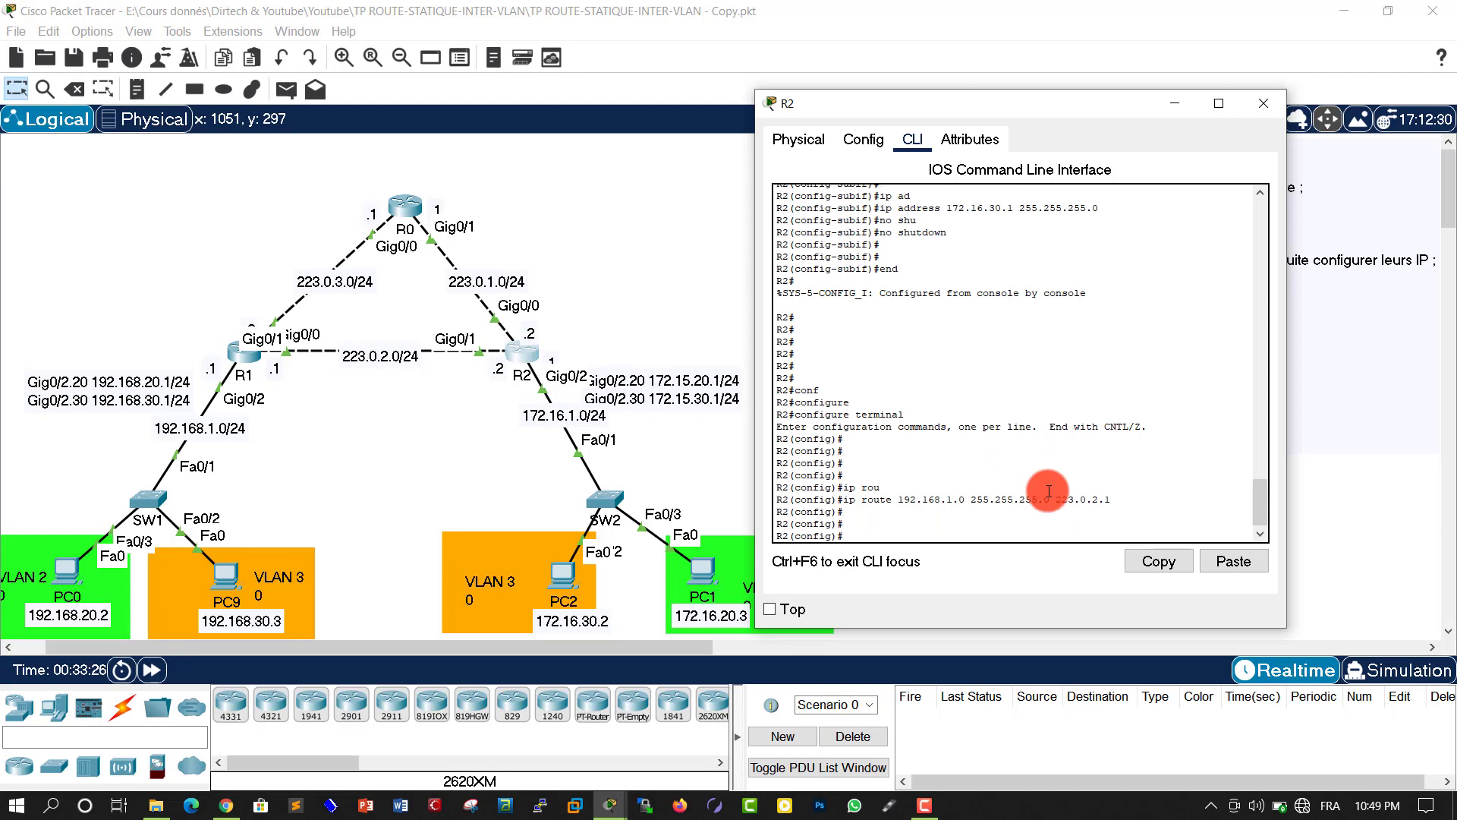
Add a static route on R2 to network 223.0.3.0 with mask 255.255.255.0 via next hop 223.0.1.1
{"action": "type", "text": "ip route 223.0.2.0 255.255.255.0"}
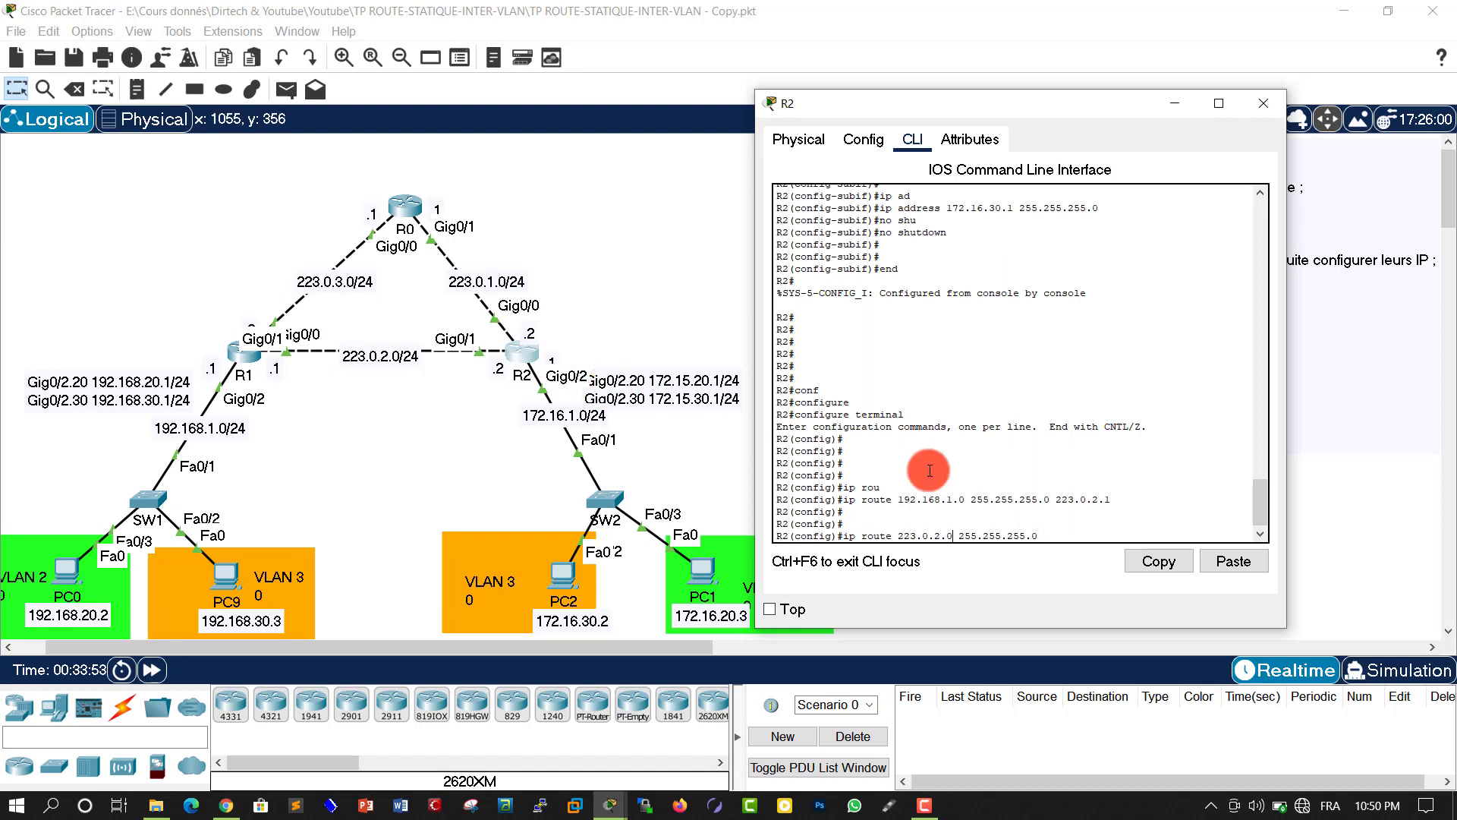
{"action": "key", "text": "Left"}
{"action": "key", "text": "Left"}
{"action": "key", "text": "Left"}
{"action": "key", "text": "Left"}
{"action": "key", "text": "Left"}
{"action": "key", "text": "Left"}
{"action": "key", "text": "Left"}
{"action": "key", "text": "Left"}
{"action": "key", "text": "Left"}
{"action": "key", "text": "Left"}
{"action": "key", "text": "Left"}
{"action": "key", "text": "Left"}
{"action": "key", "text": "Left"}
{"action": "key", "text": "Left"}
{"action": "key", "text": "Left"}
{"action": "key", "text": "Left"}
{"action": "key", "text": "BackSpace"}
{"action": "type", "text": "3"}
{"action": "key", "text": "Right"}
{"action": "key", "text": "Right"}
{"action": "key", "text": "Right"}
{"action": "key", "text": "Right"}
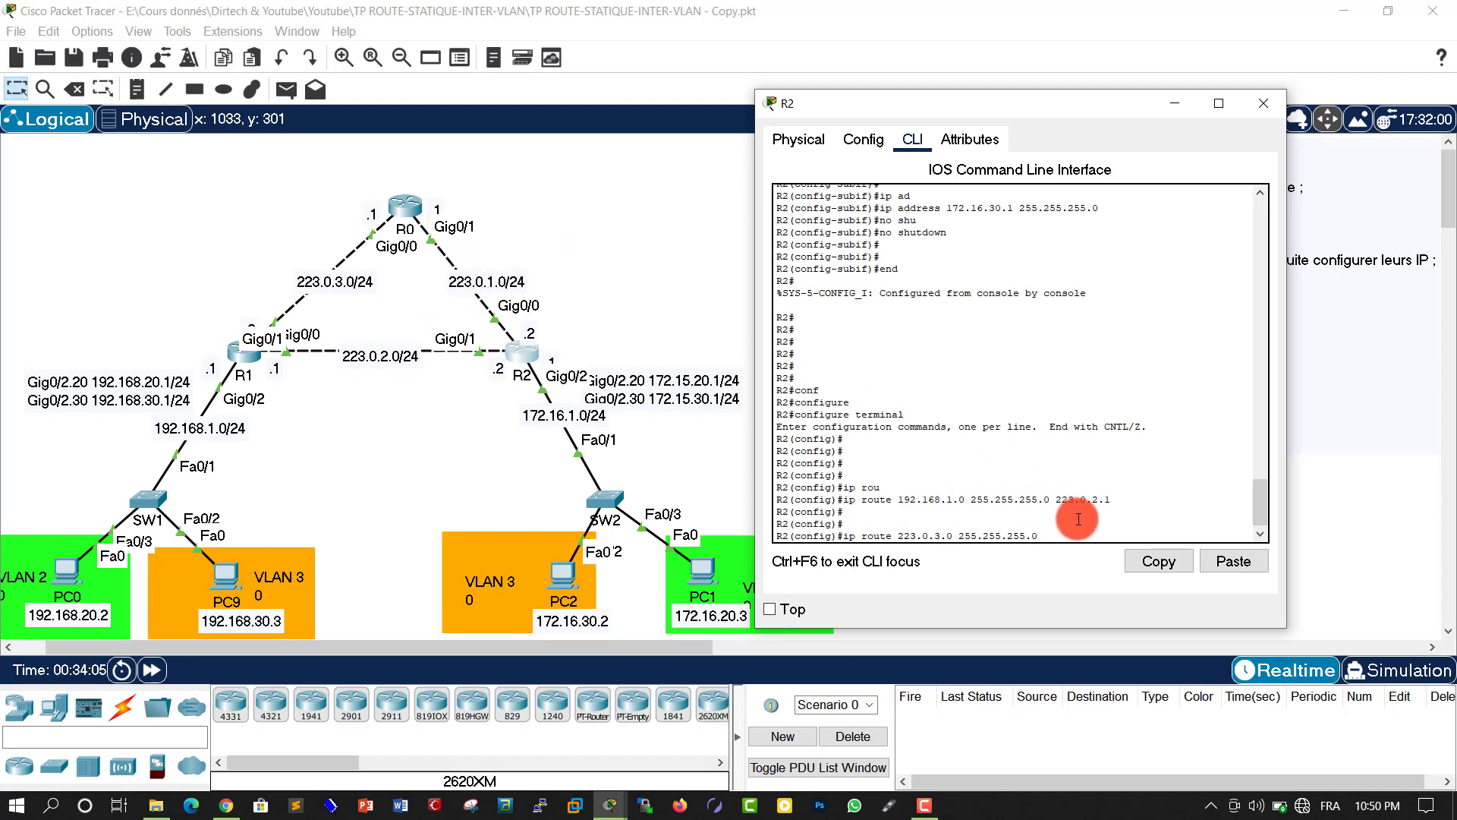
{"action": "type", "text": ".0.1.1"}
{"action": "key", "text": "Return"}
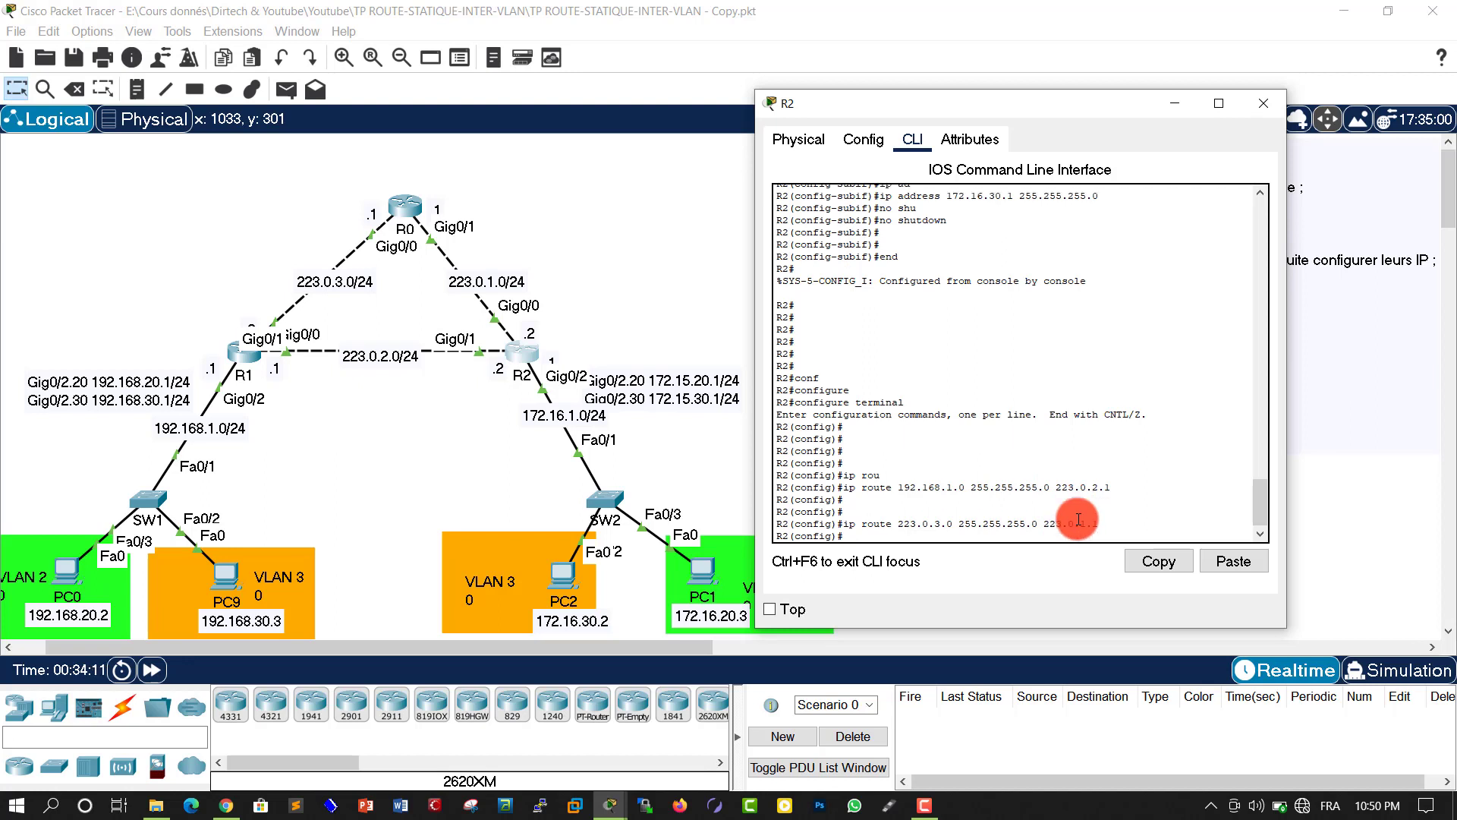
Add a second R2 static route to 223.0.3.0 with mask 255.255.255.0 via next hop 223.0.2.1
{"action": "key", "text": "Up"}
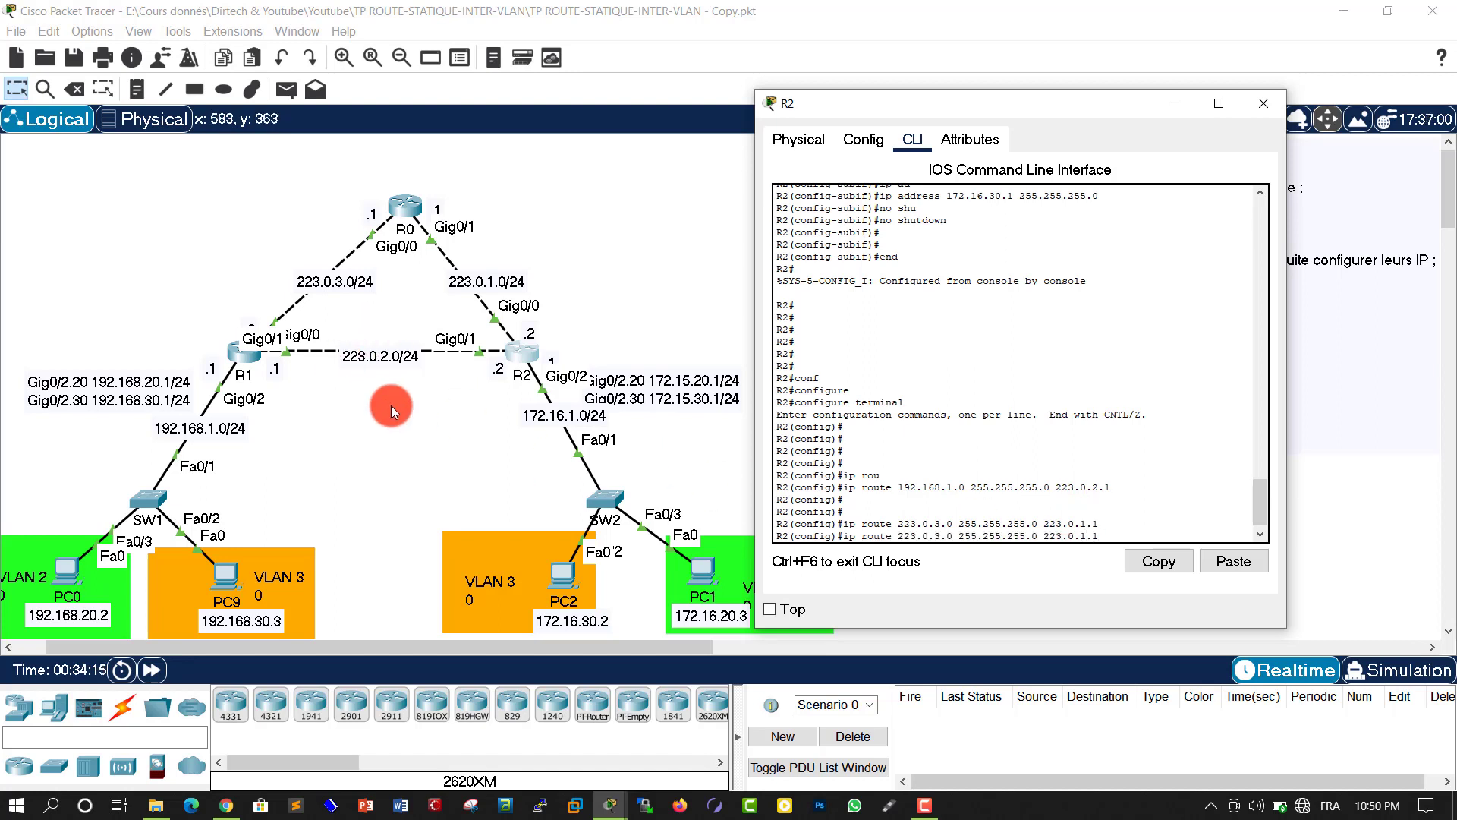
{"action": "key", "text": "BackSpace"}
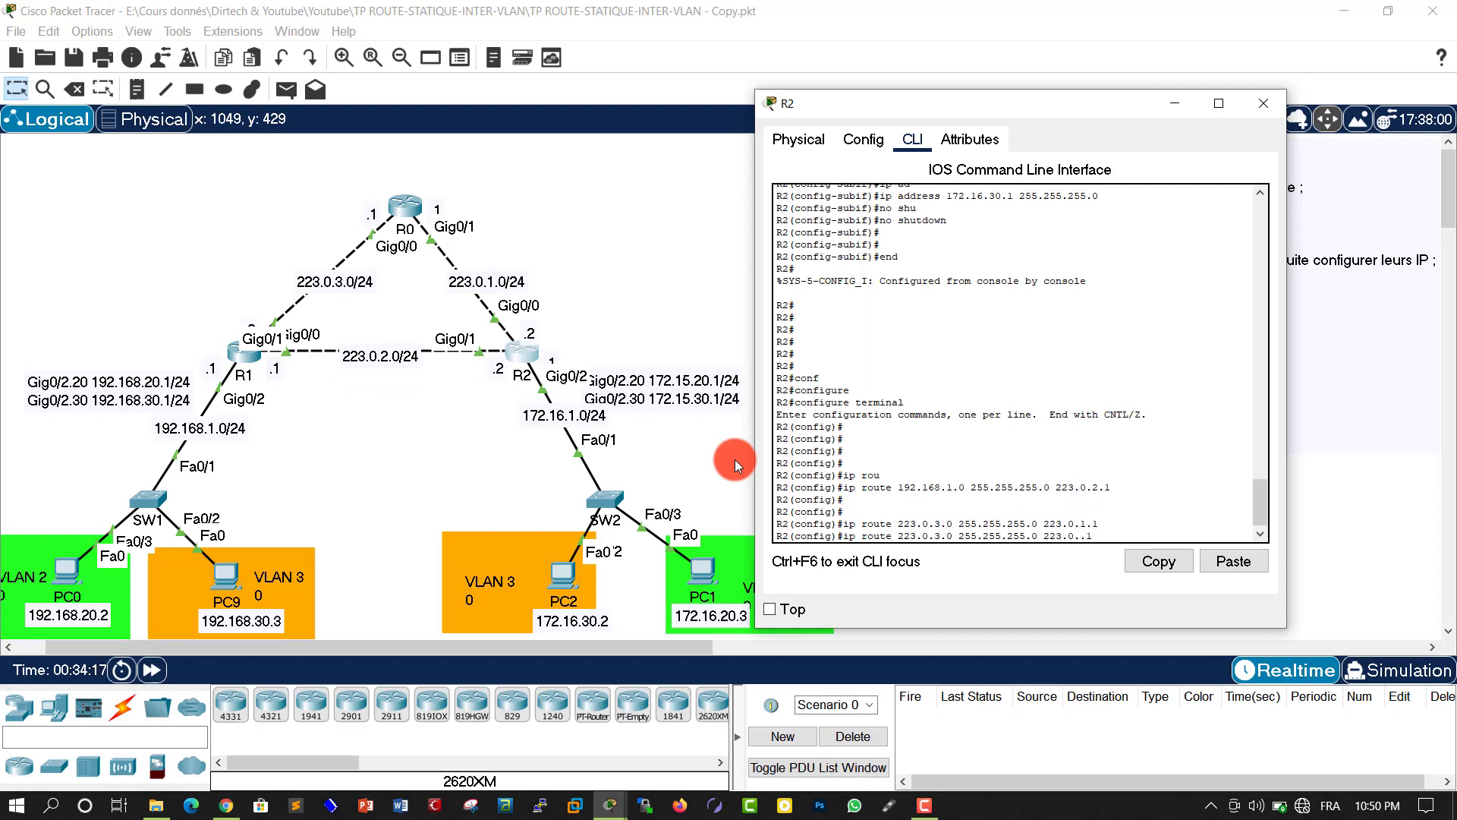
{"action": "type", "text": "2"}
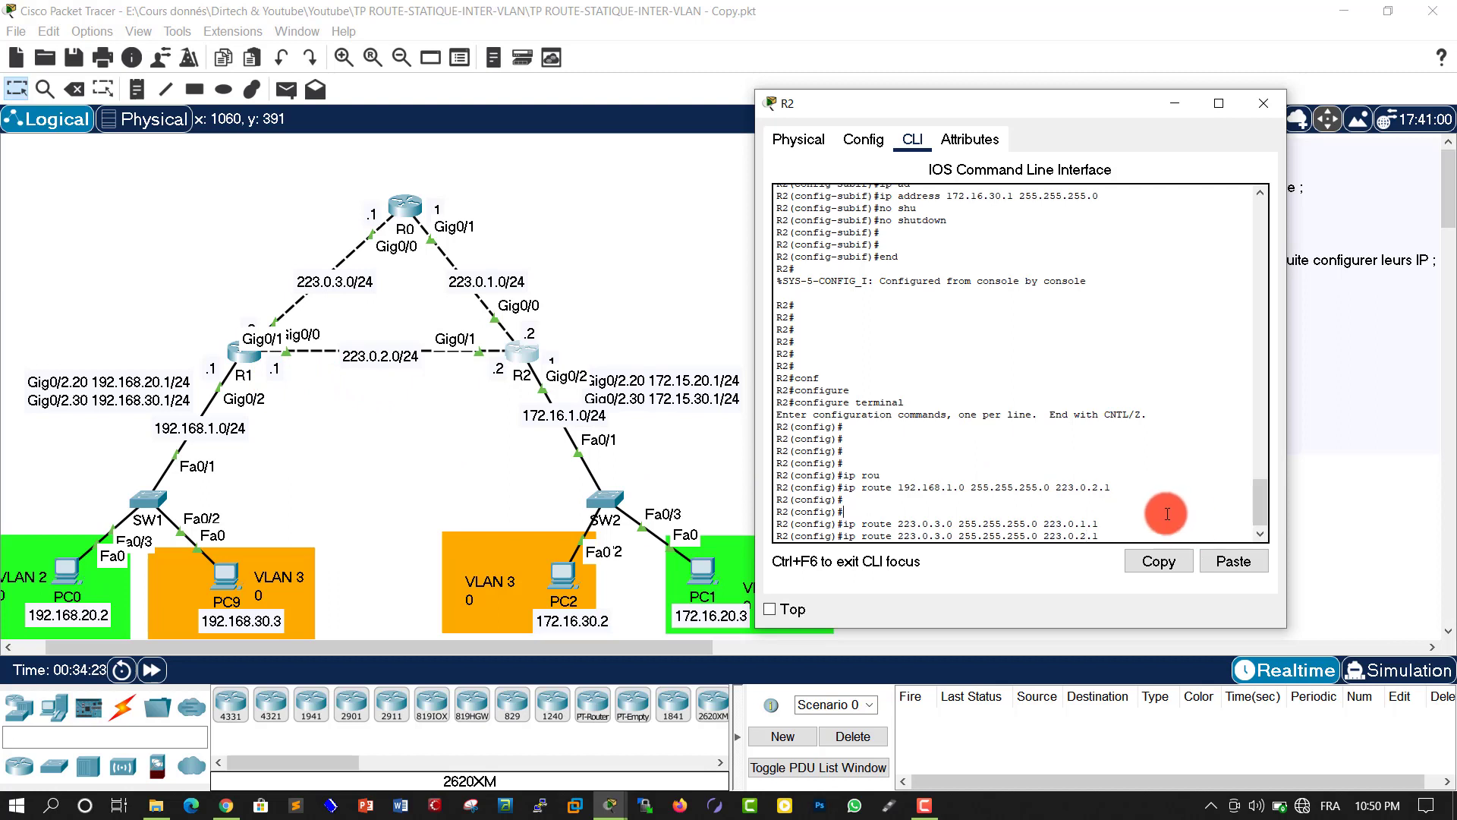
{"action": "key", "text": "Return"}
{"action": "key", "text": "Return"}
{"action": "key", "text": "Return"}
Leave configuration mode on R2 and close the router window
{"action": "type", "text": "end"}
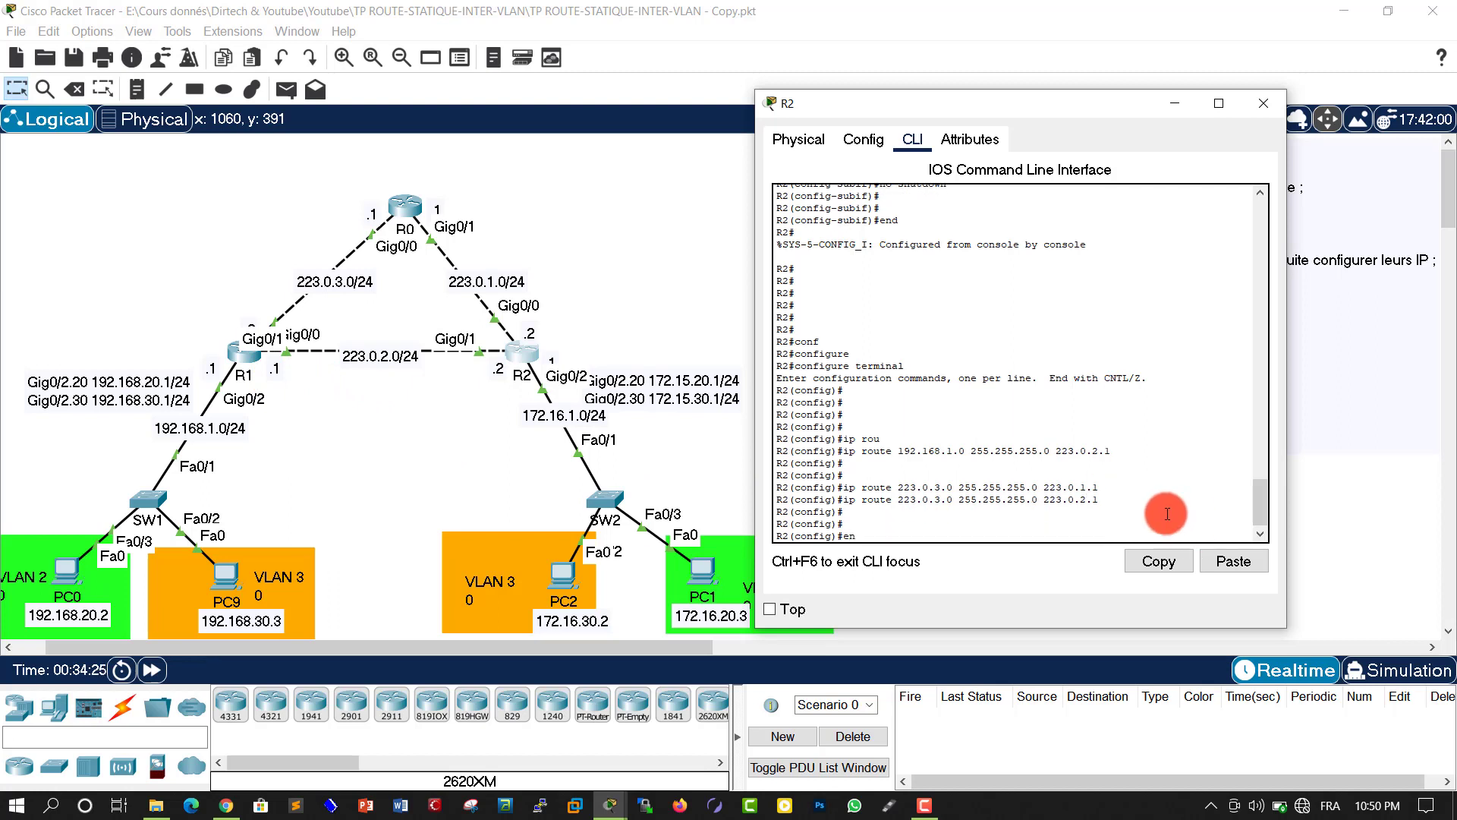
{"action": "key", "text": "Return"}
{"action": "key", "text": "Return"}
{"action": "key", "text": "Return"}
{"action": "key", "text": "Return"}
{"action": "key", "text": "Return"}
{"action": "key", "text": "Return"}
{"action": "key", "text": "Return"}
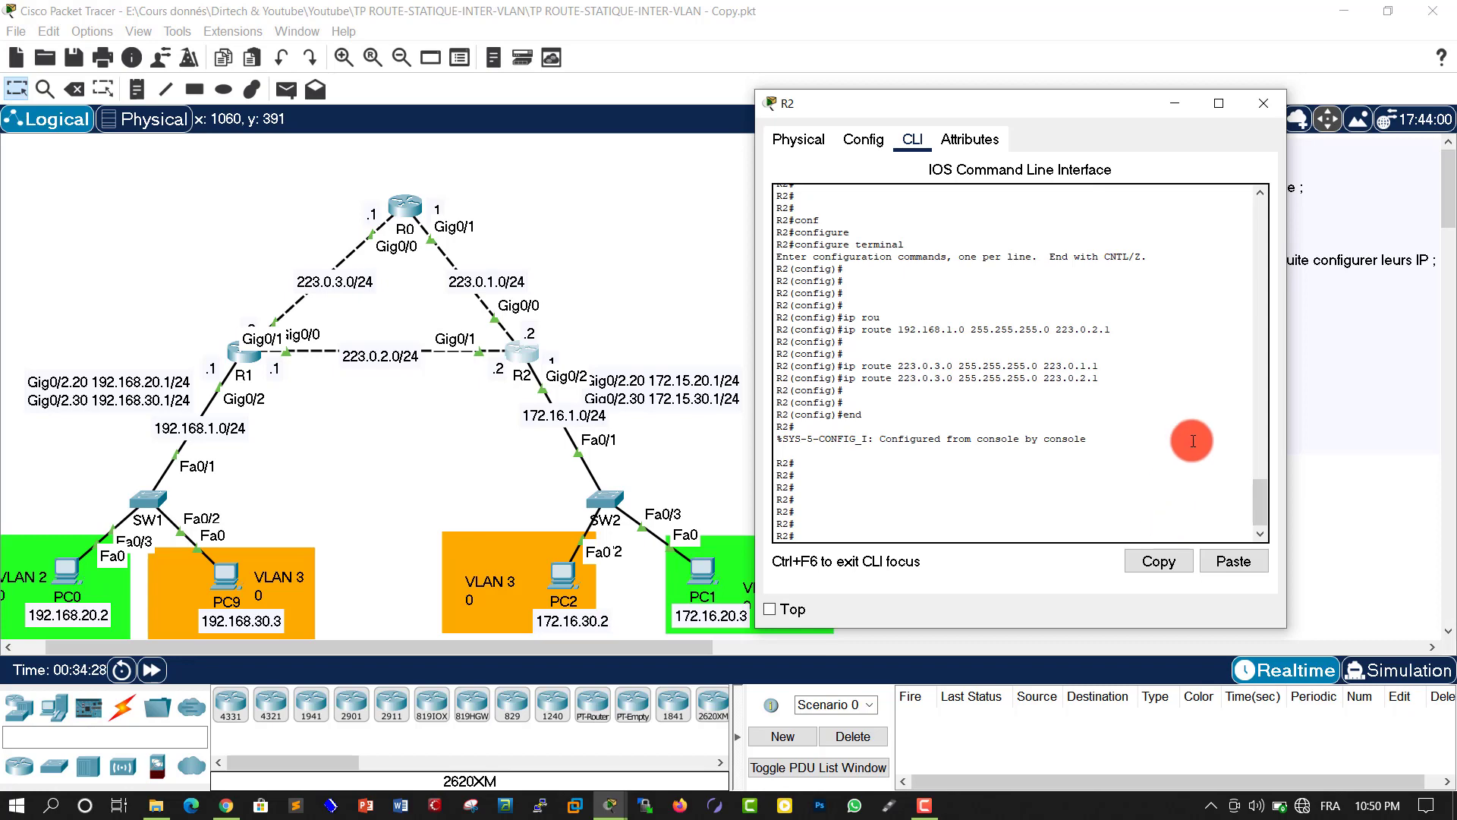
{"action": "left_click", "coordinate": [1258, 110]}
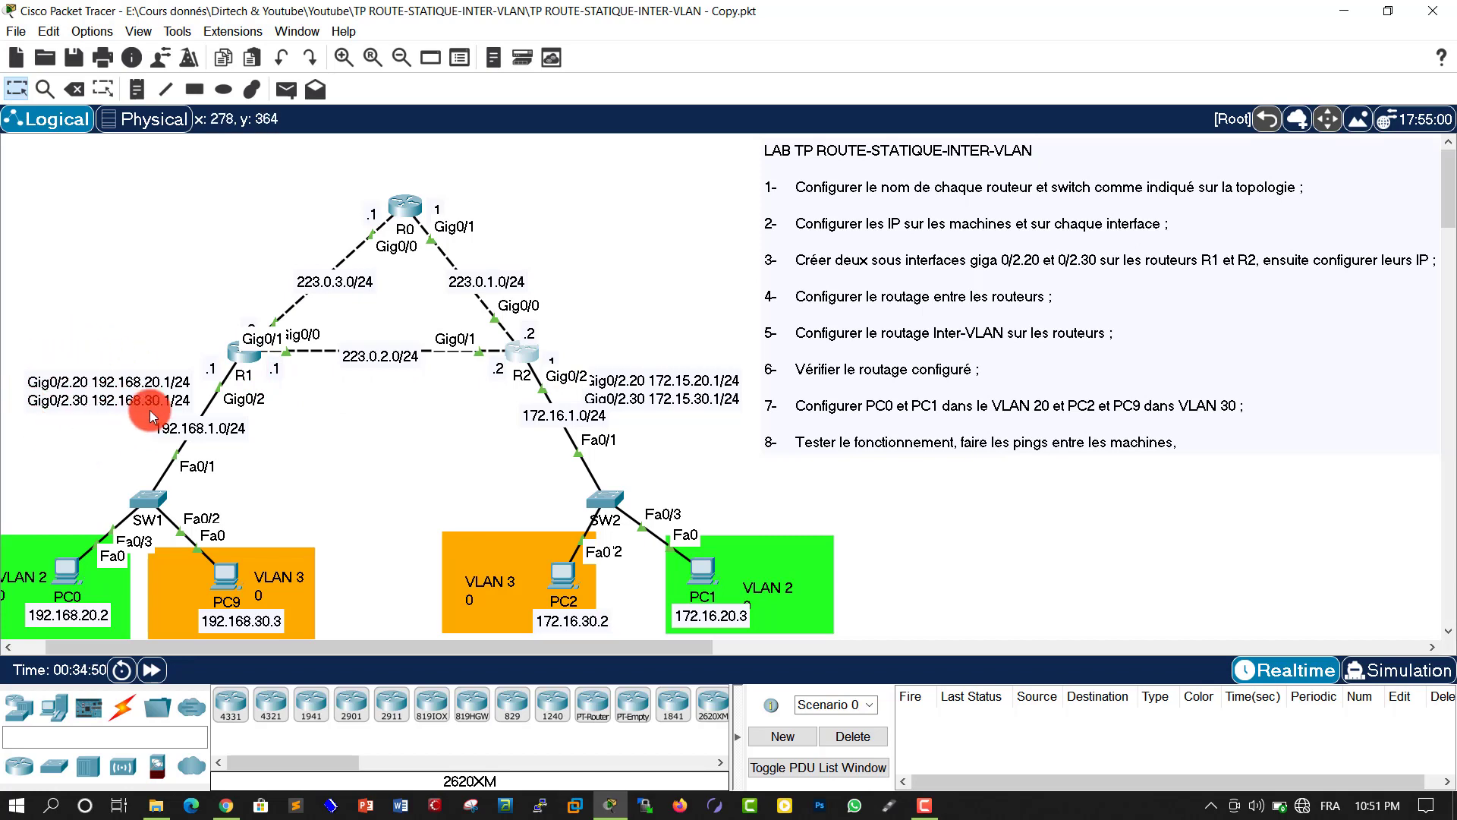
Open R1's command line with the topology kept in view and enter global configuration mode
{"action": "left_click", "coordinate": [240, 353]}
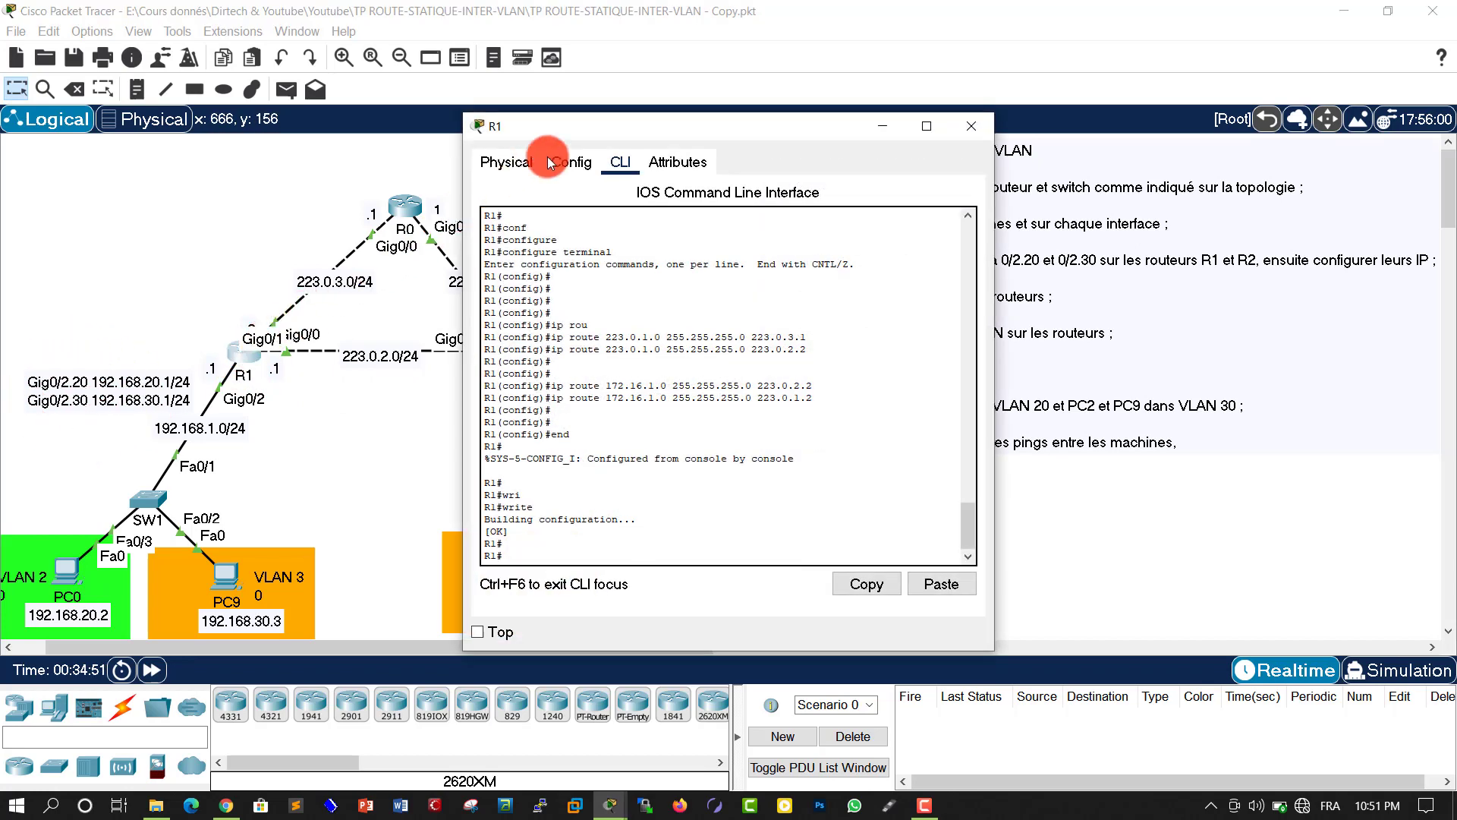
{"action": "left_click_drag", "start_coordinate": [598, 125], "coordinate": [962, 64]}
{"action": "left_click", "coordinate": [1057, 355]}
{"action": "key", "text": "Return"}
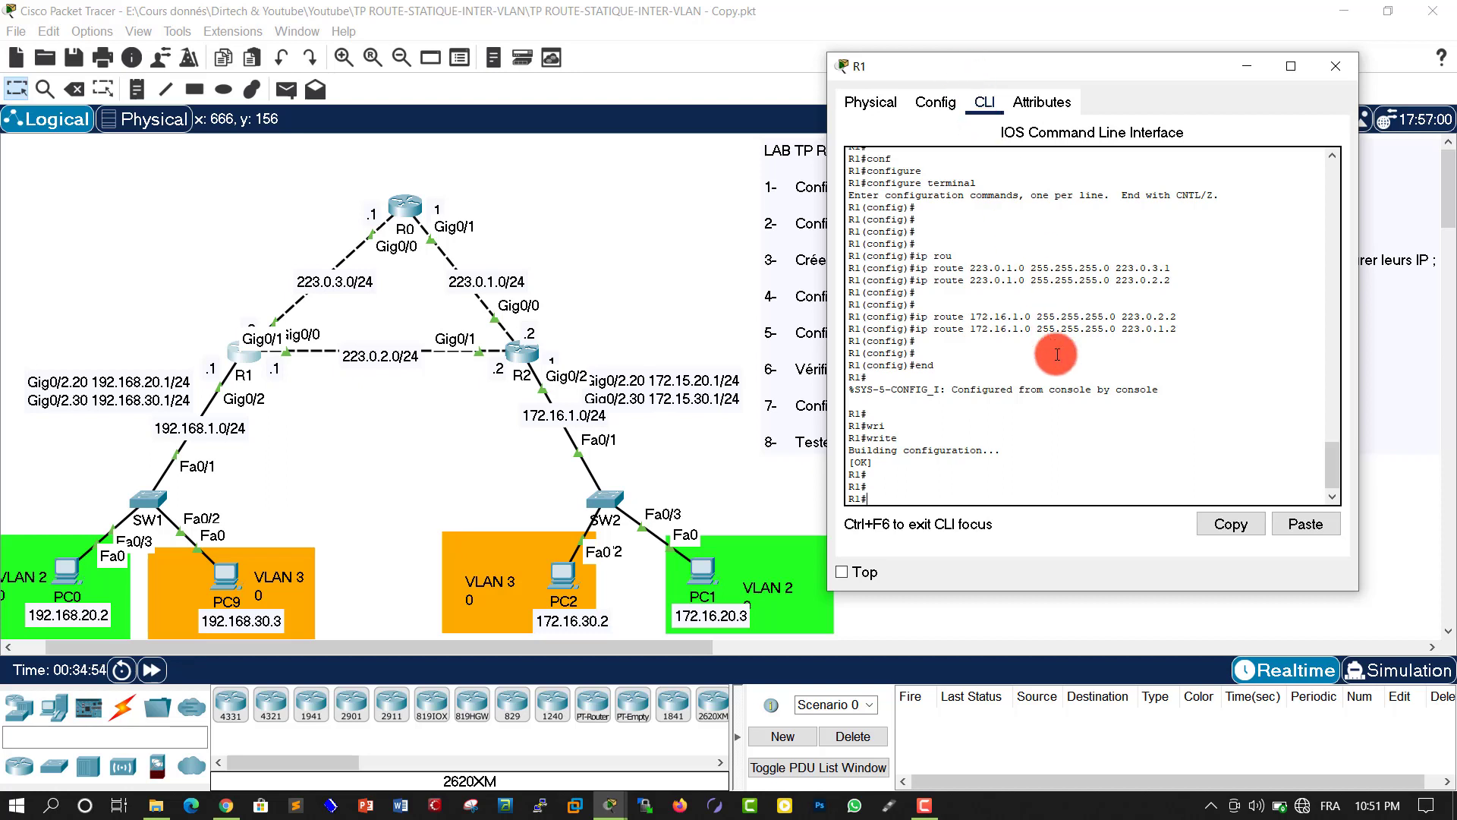
{"action": "key", "text": "Return"}
{"action": "key", "text": "Return"}
{"action": "key", "text": "Return"}
{"action": "type", "text": "conf"}
{"action": "key", "text": "Tab"}
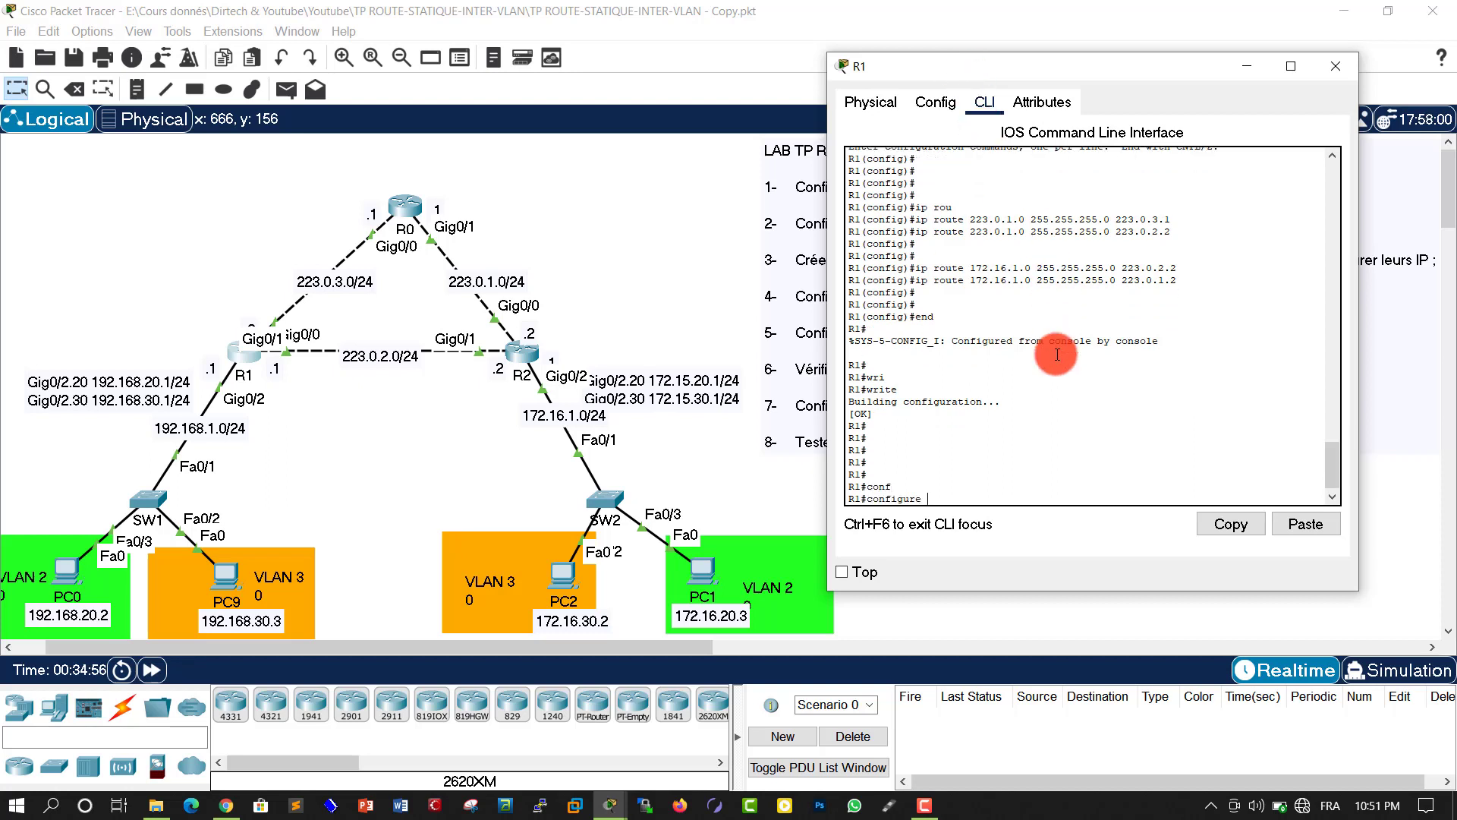
{"action": "type", "text": "t"}
{"action": "key", "text": "Tab"}
{"action": "key", "text": "Return"}
{"action": "key", "text": "Return"}
{"action": "key", "text": "Return"}
Add a static route on R1 to network 172.16.20.0 with mask 255.255.255.0 via next hop 223.0.2.2
{"action": "type", "text": "ip rou"}
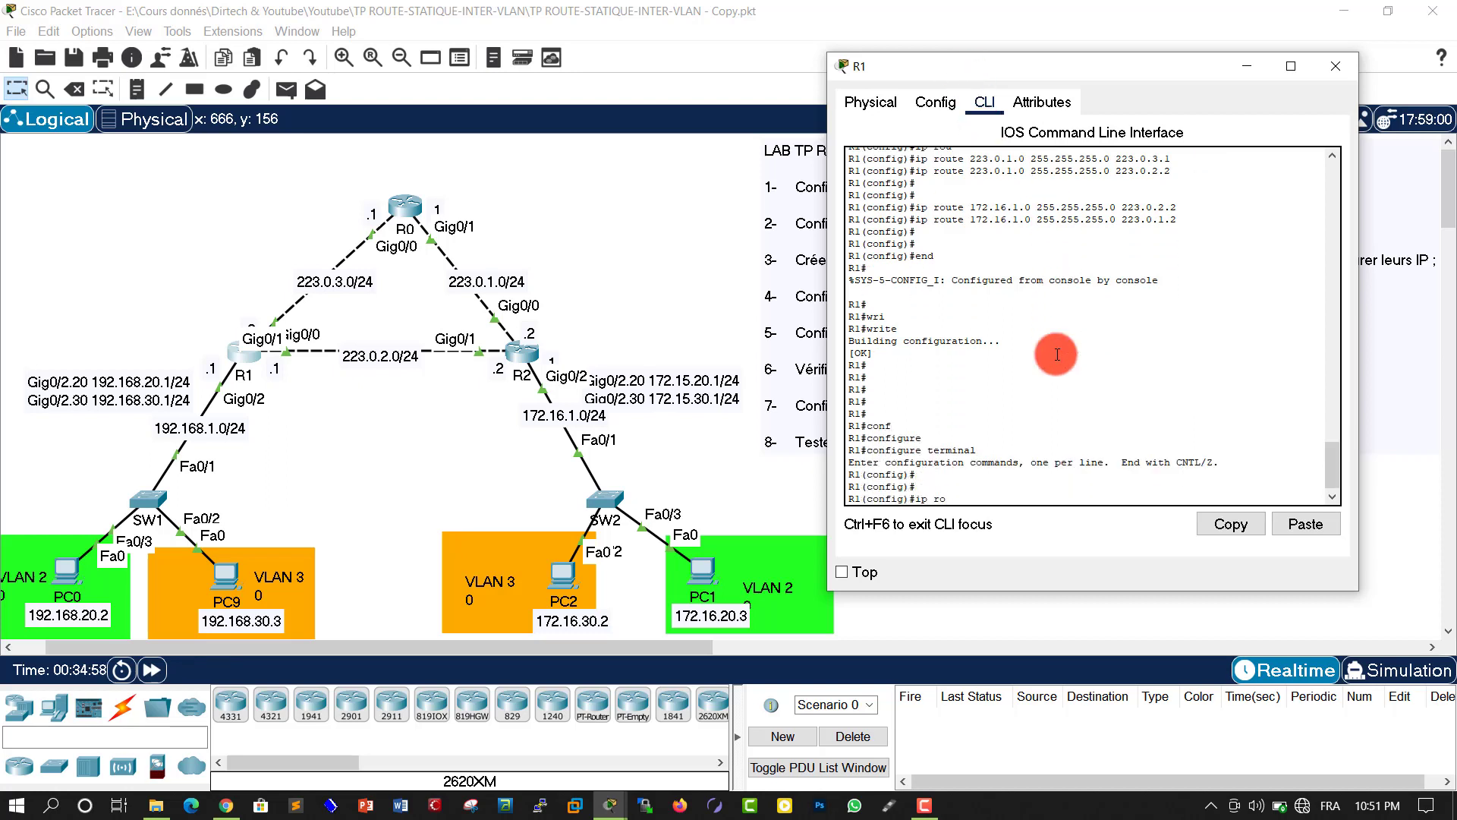
{"action": "key", "text": "Tab"}
{"action": "type", "text": "te"}
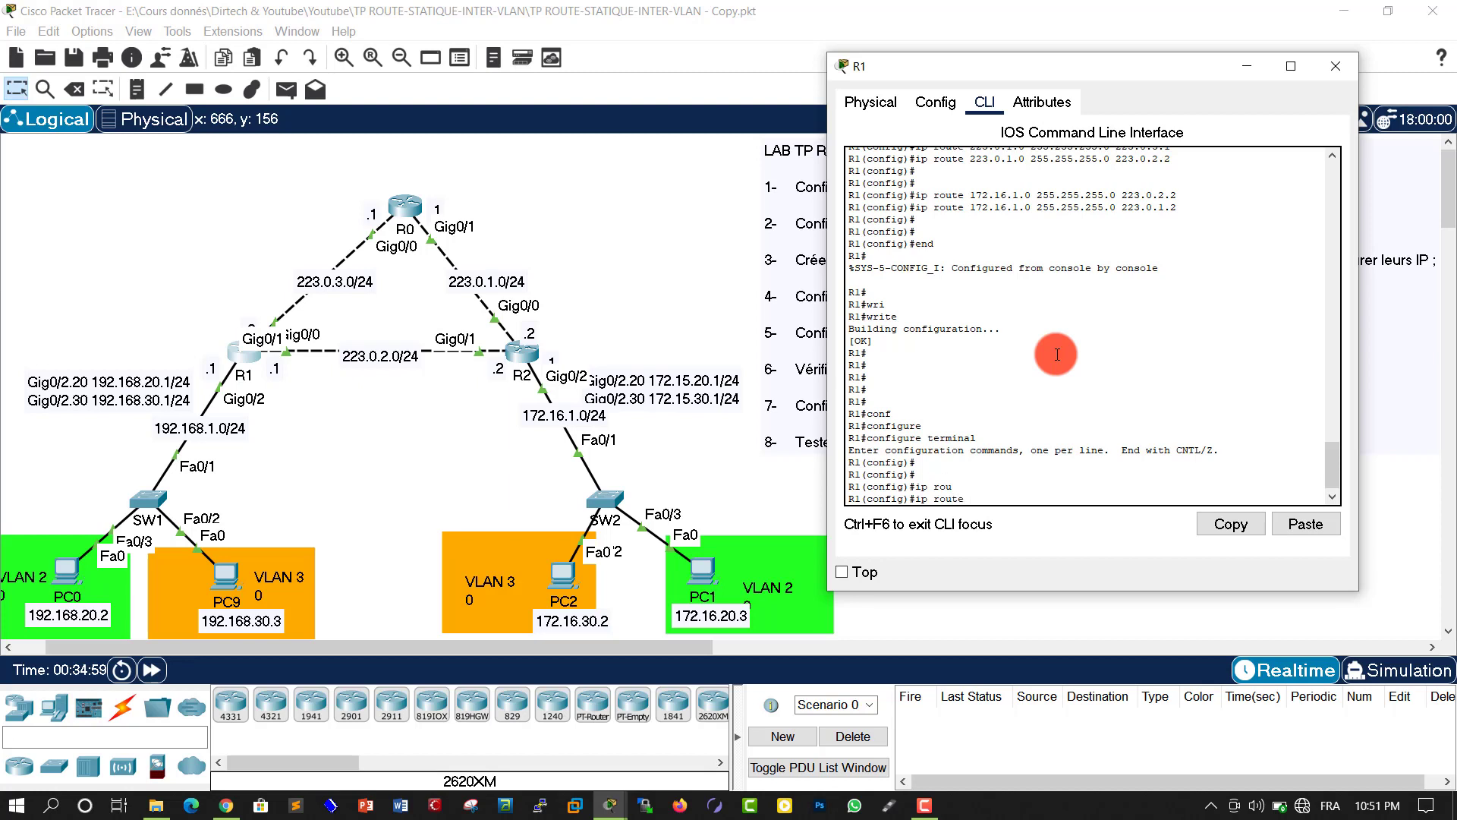
{"action": "mouse_move", "coordinate": [871, 74]}
{"action": "left_mouse_down"}
{"action": "mouse_move", "coordinate": [753, 67]}
{"action": "mouse_move", "coordinate": [875, 67]}
{"action": "left_mouse_up"}
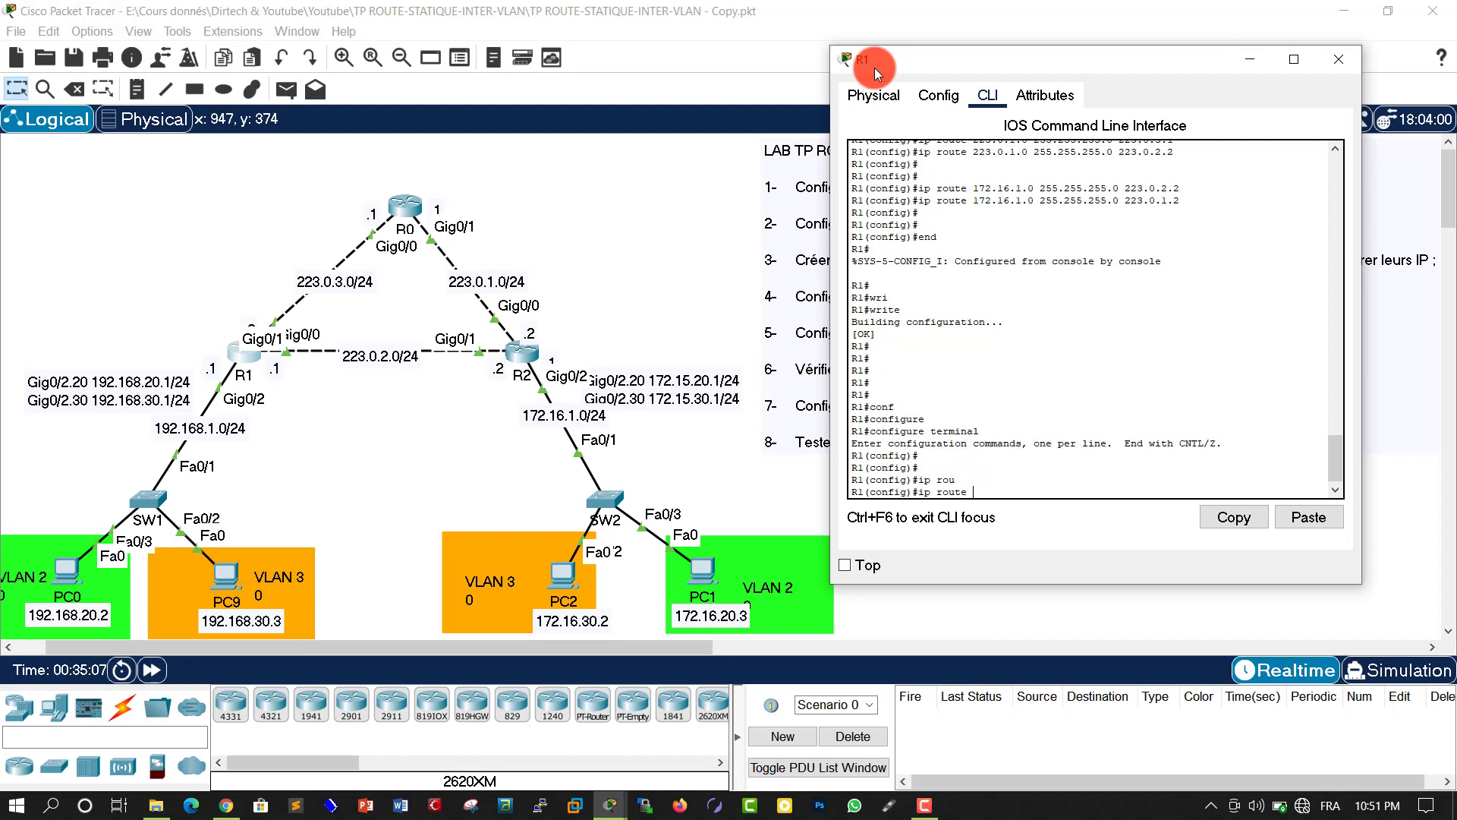
{"action": "left_click", "coordinate": [990, 446]}
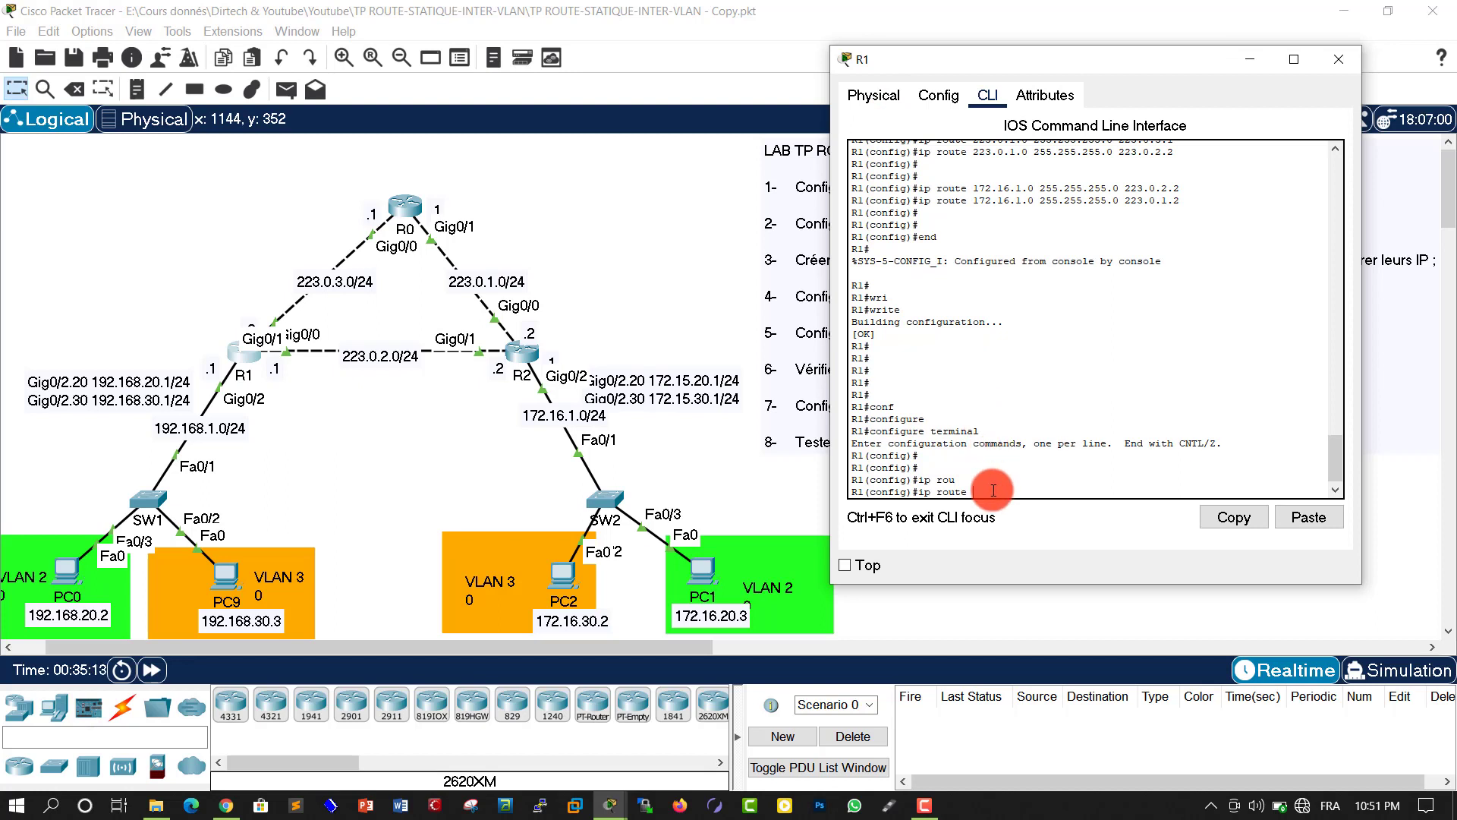
{"action": "type", "text": "172.16.20.0 255.255.256"}
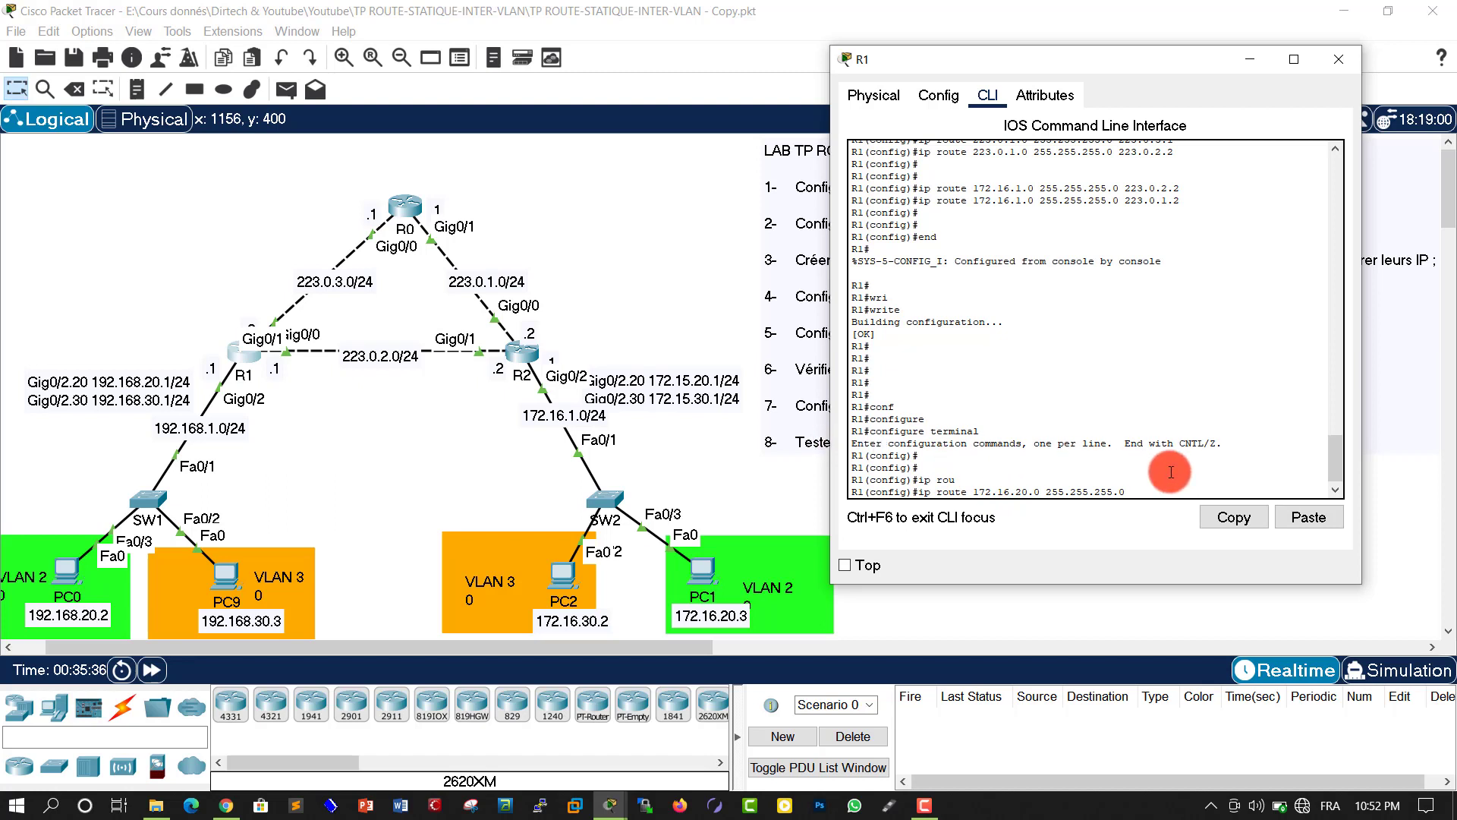
{"action": "type", "text": "223.0.2.2"}
{"action": "key", "text": "Return"}
Add a static route on R1 to network 172.16.30.0 with mask 255.255.255.0 via next hop 223.0.2.2, reusing the previous command
{"action": "key", "text": "Up"}
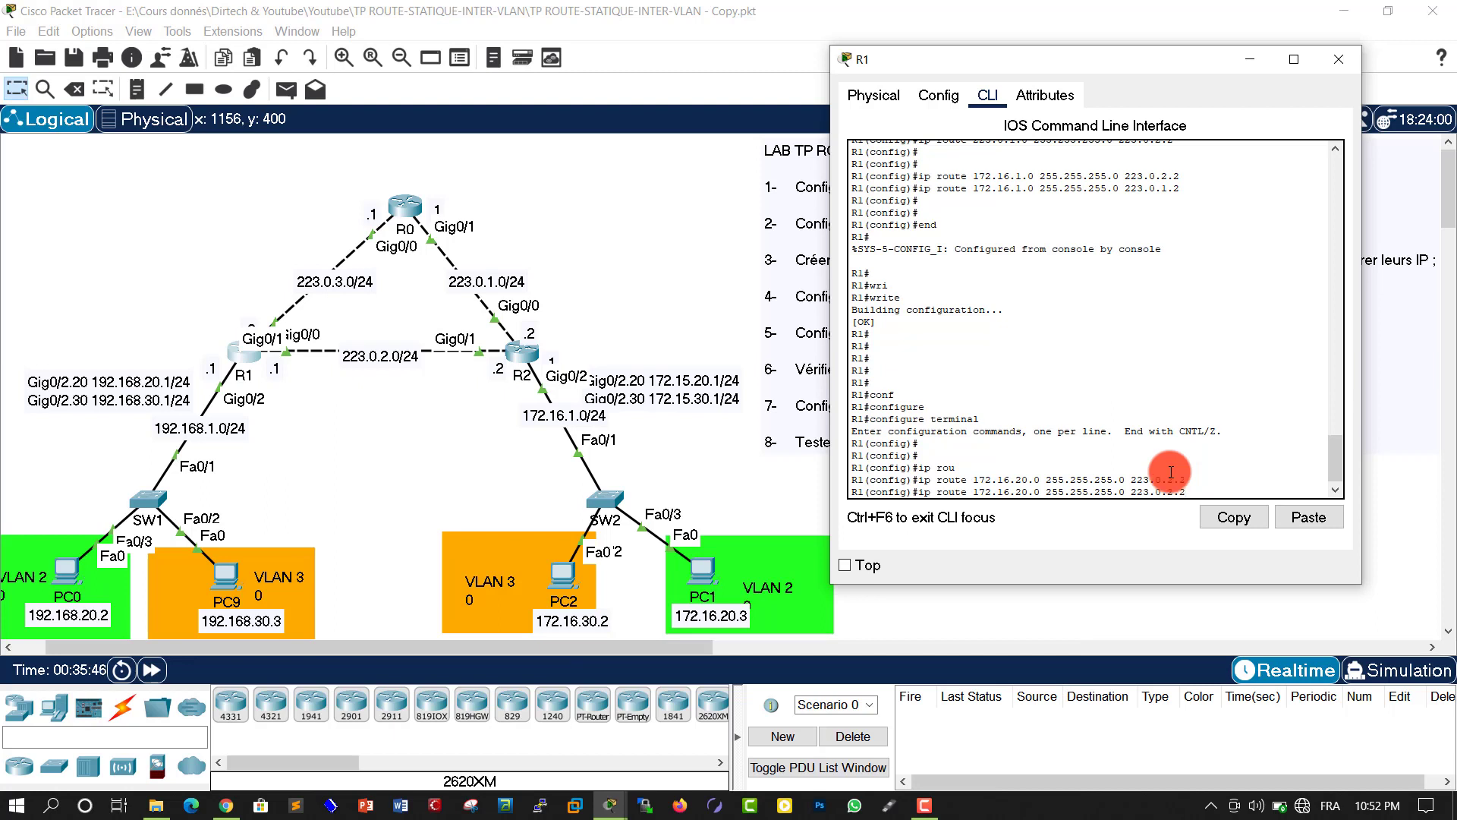
{"action": "key", "text": "Left"}
{"action": "key", "text": "Left"}
{"action": "key", "text": "Left"}
{"action": "key", "text": "Left"}
{"action": "key", "text": "Left"}
{"action": "key", "text": "Left"}
{"action": "key", "text": "Left"}
{"action": "key", "text": "Left"}
{"action": "key", "text": "Left"}
{"action": "key", "text": "Left"}
{"action": "key", "text": "Left"}
{"action": "key", "text": "Left"}
{"action": "key", "text": "Left"}
{"action": "key", "text": "Left"}
{"action": "key", "text": "BackSpace"}
{"action": "type", "text": "3"}
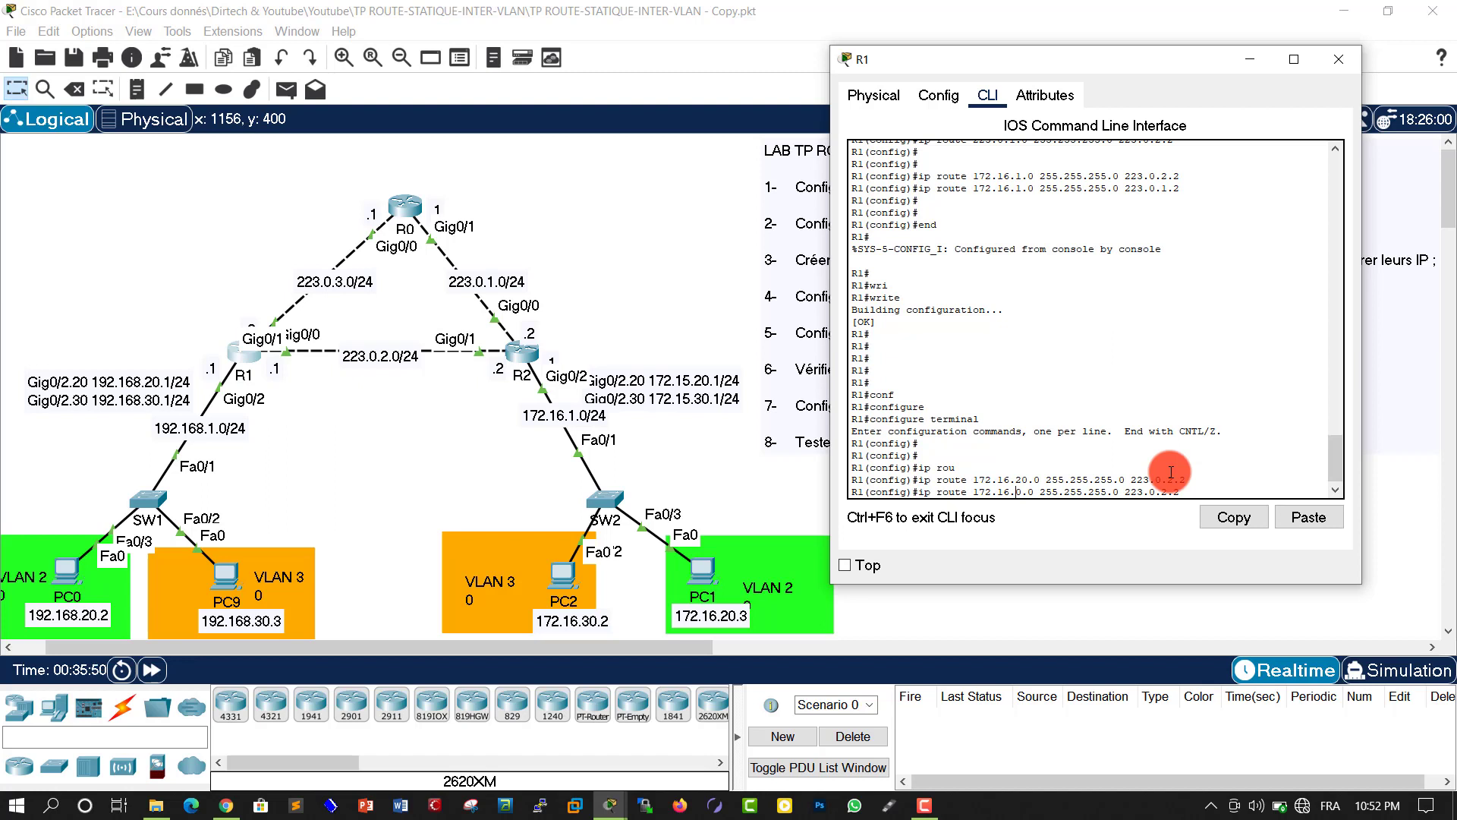
{"action": "key", "text": "Return"}
{"action": "key", "text": "Return"}
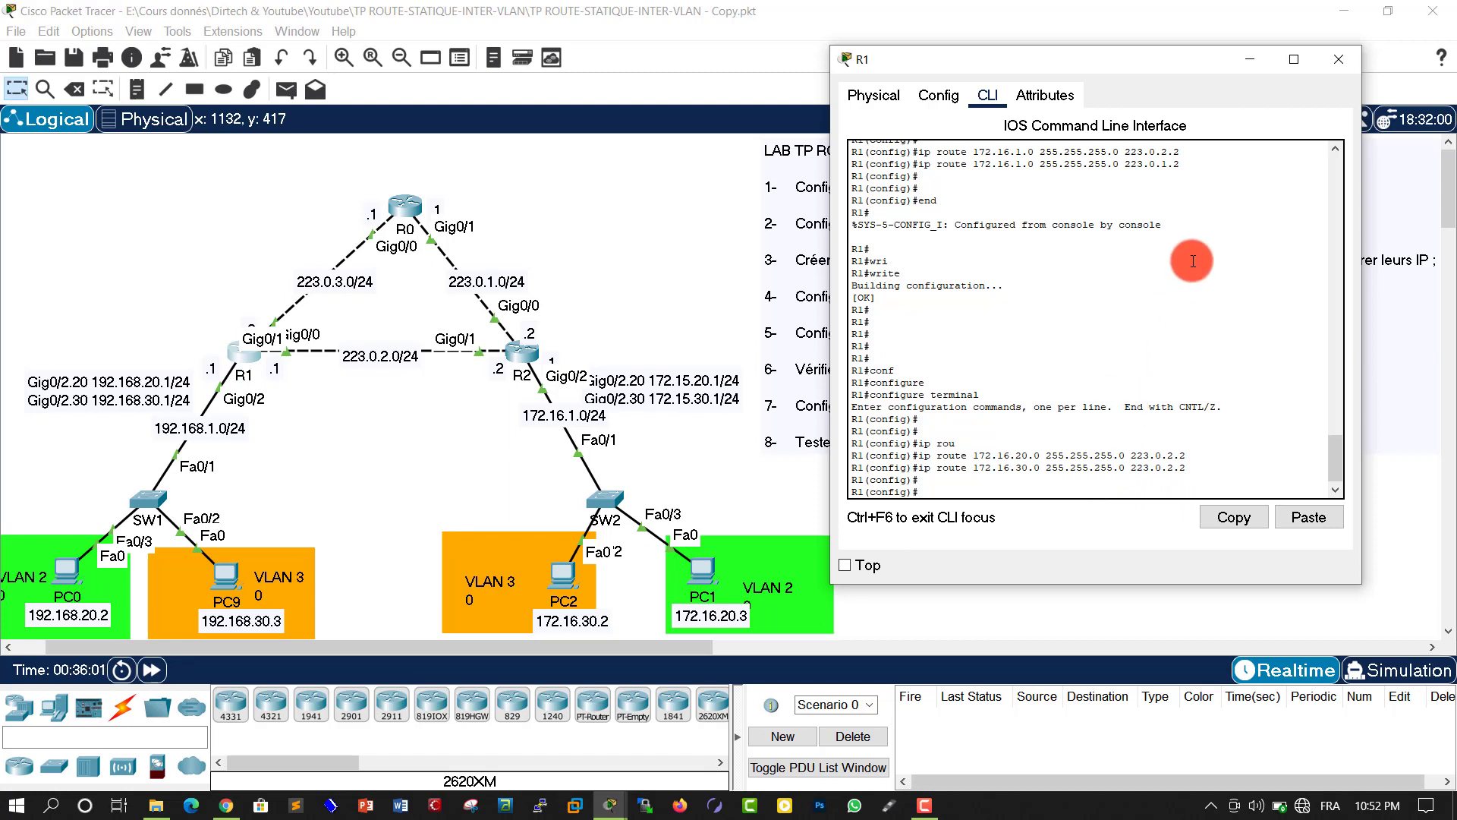
{"action": "key", "text": "Return"}
{"action": "key", "text": "Return"}
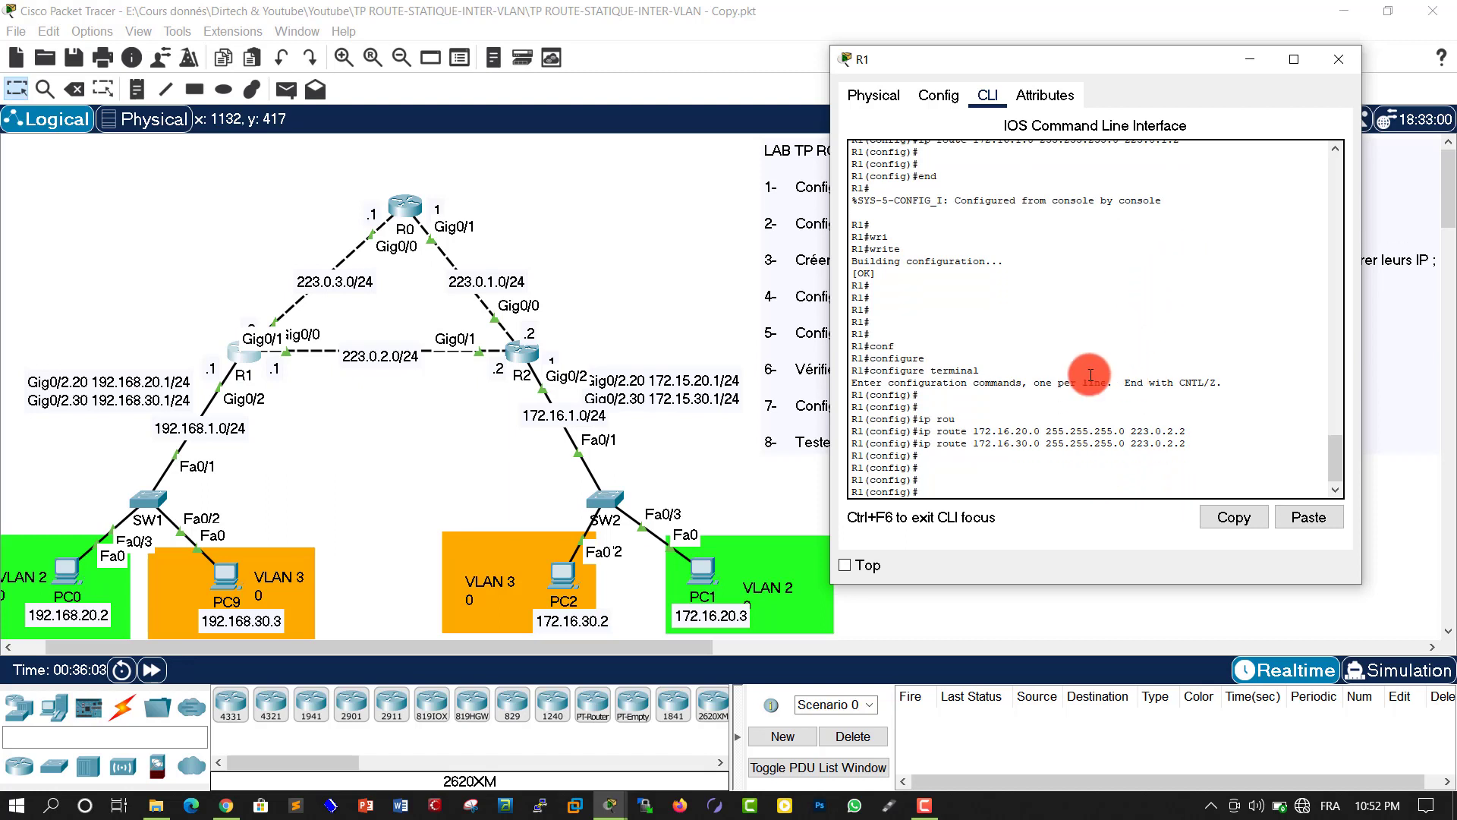
Leave configuration mode on R1, save its configuration with write, and close the router window
{"action": "type", "text": "end"}
{"action": "key", "text": "Return"}
{"action": "key", "text": "Return"}
{"action": "key", "text": "Return"}
{"action": "key", "text": "Return"}
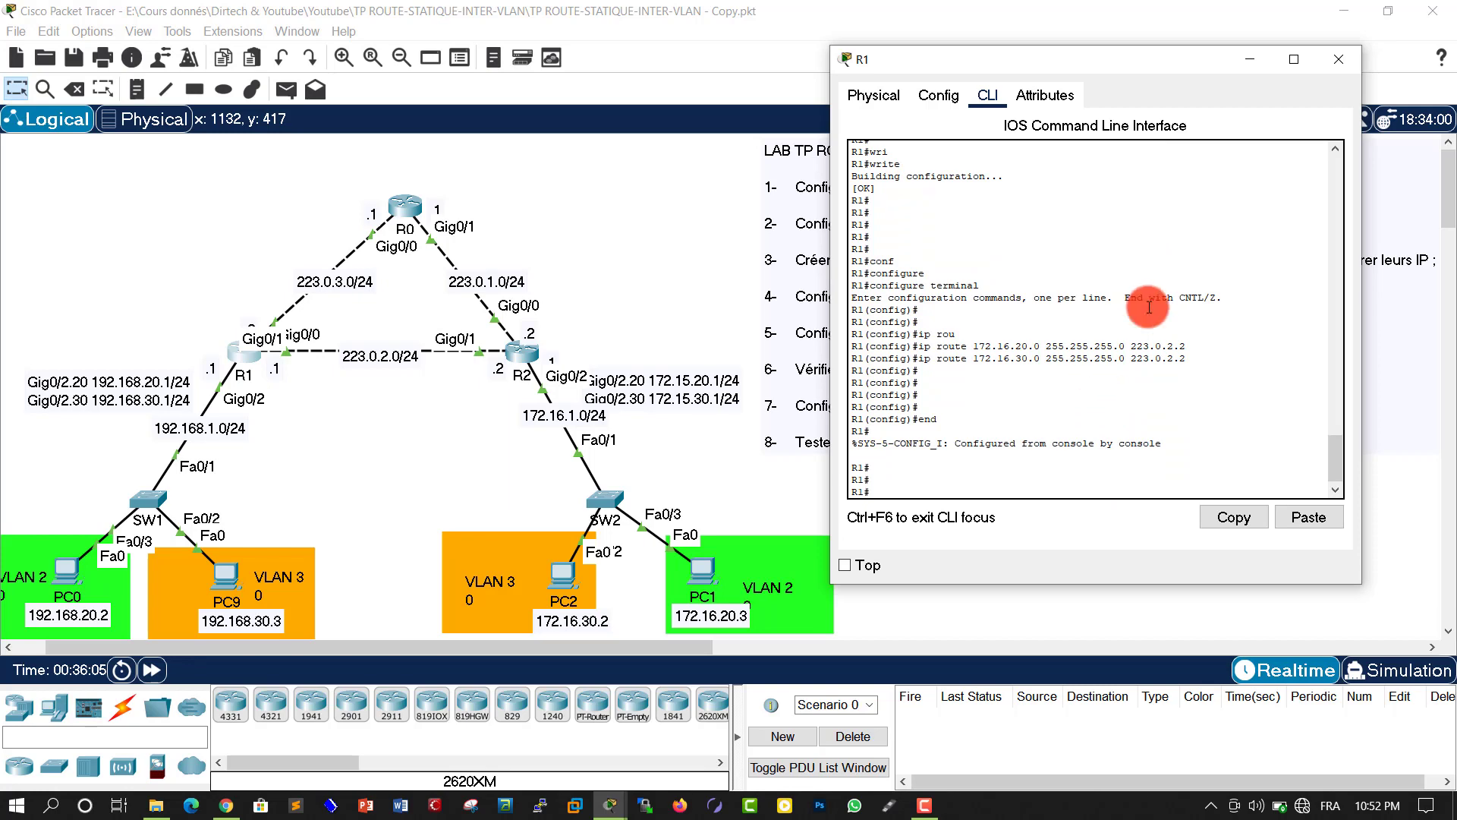
{"action": "type", "text": "wri"}
{"action": "key", "text": "Return"}
{"action": "key", "text": "Return"}
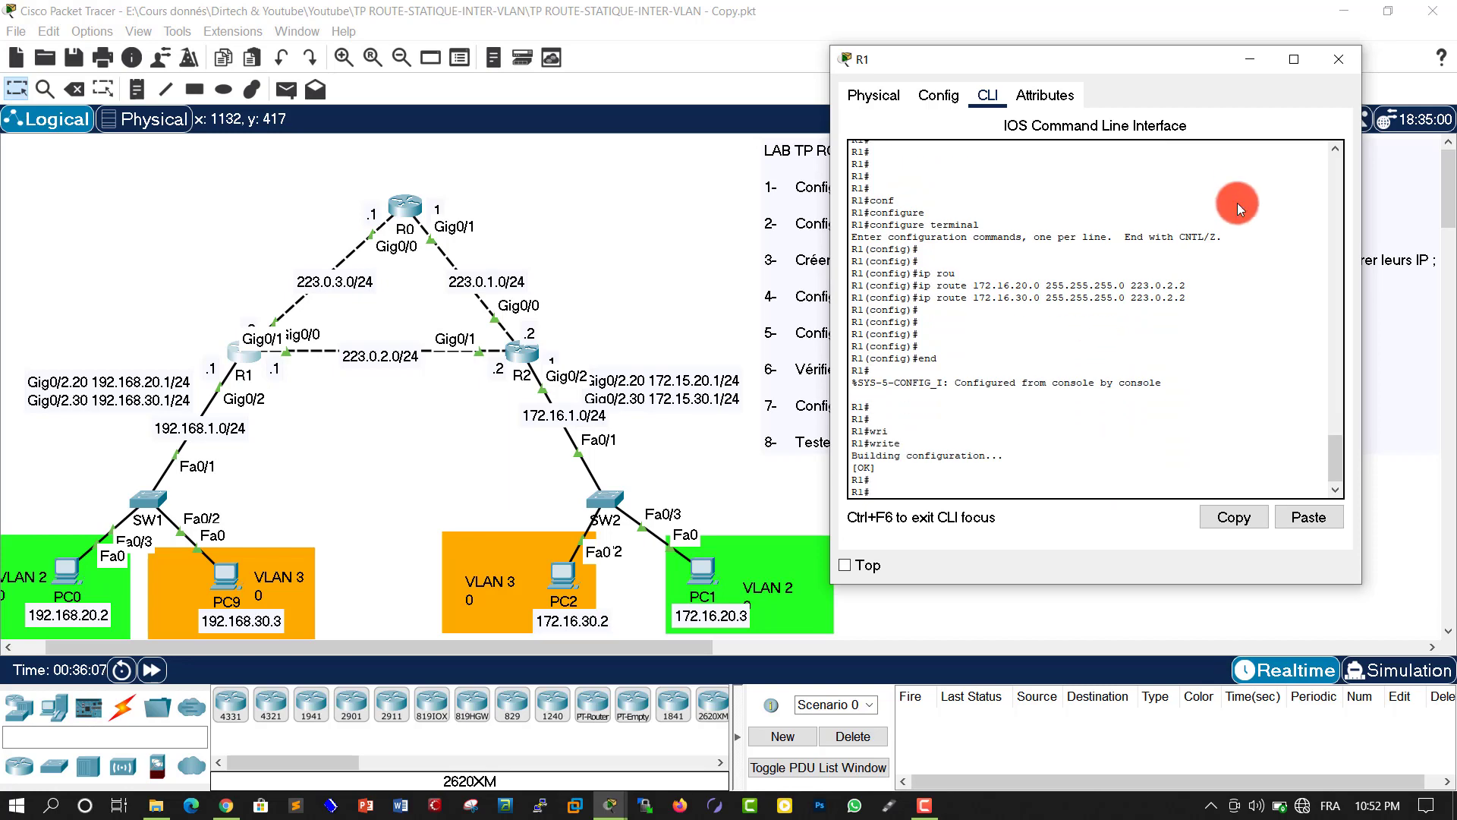
{"action": "left_click", "coordinate": [1340, 60]}
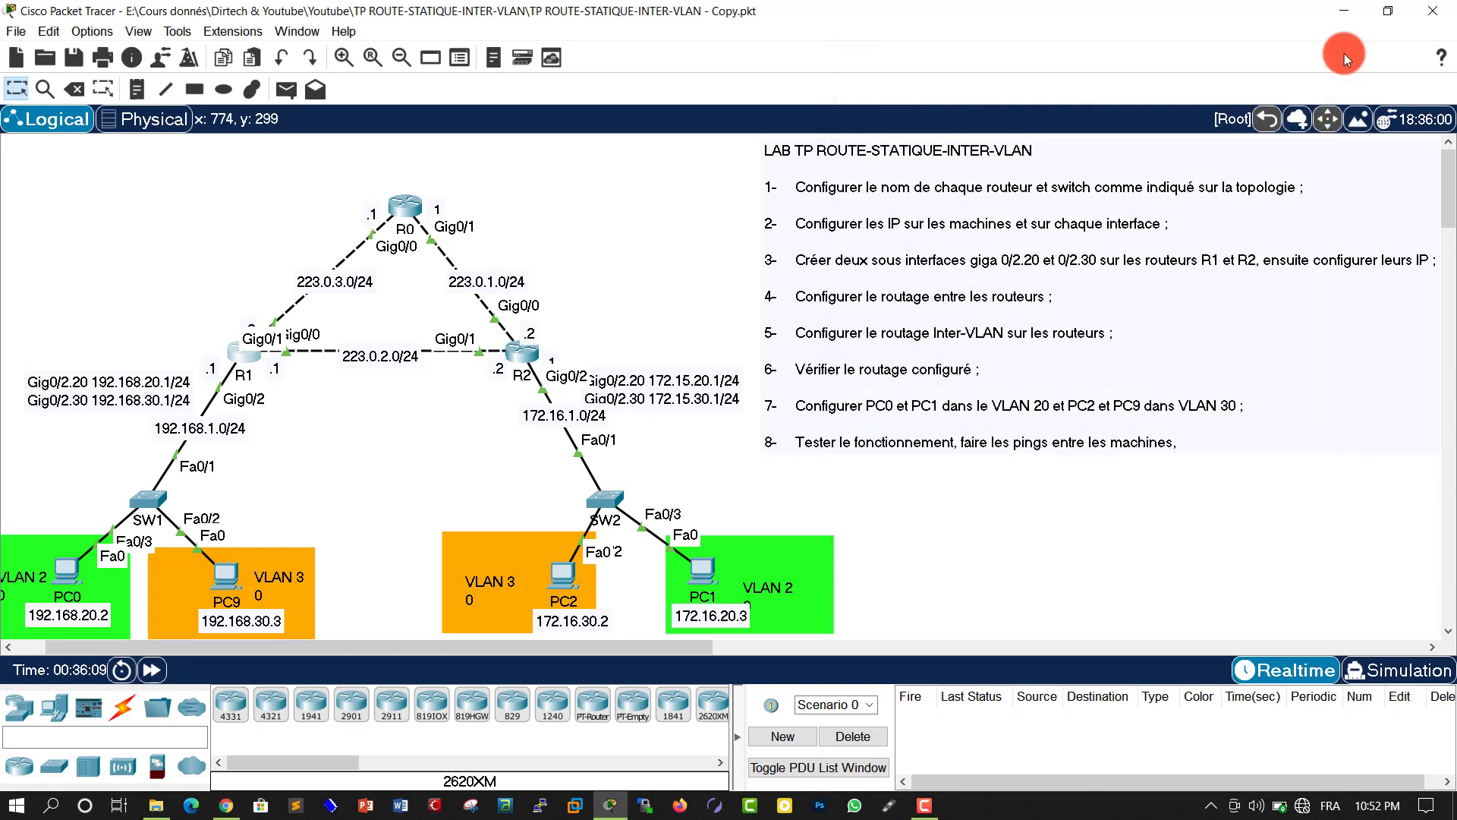
Open R2's command line beside the topology and enter global configuration mode
{"action": "left_click", "coordinate": [520, 350]}
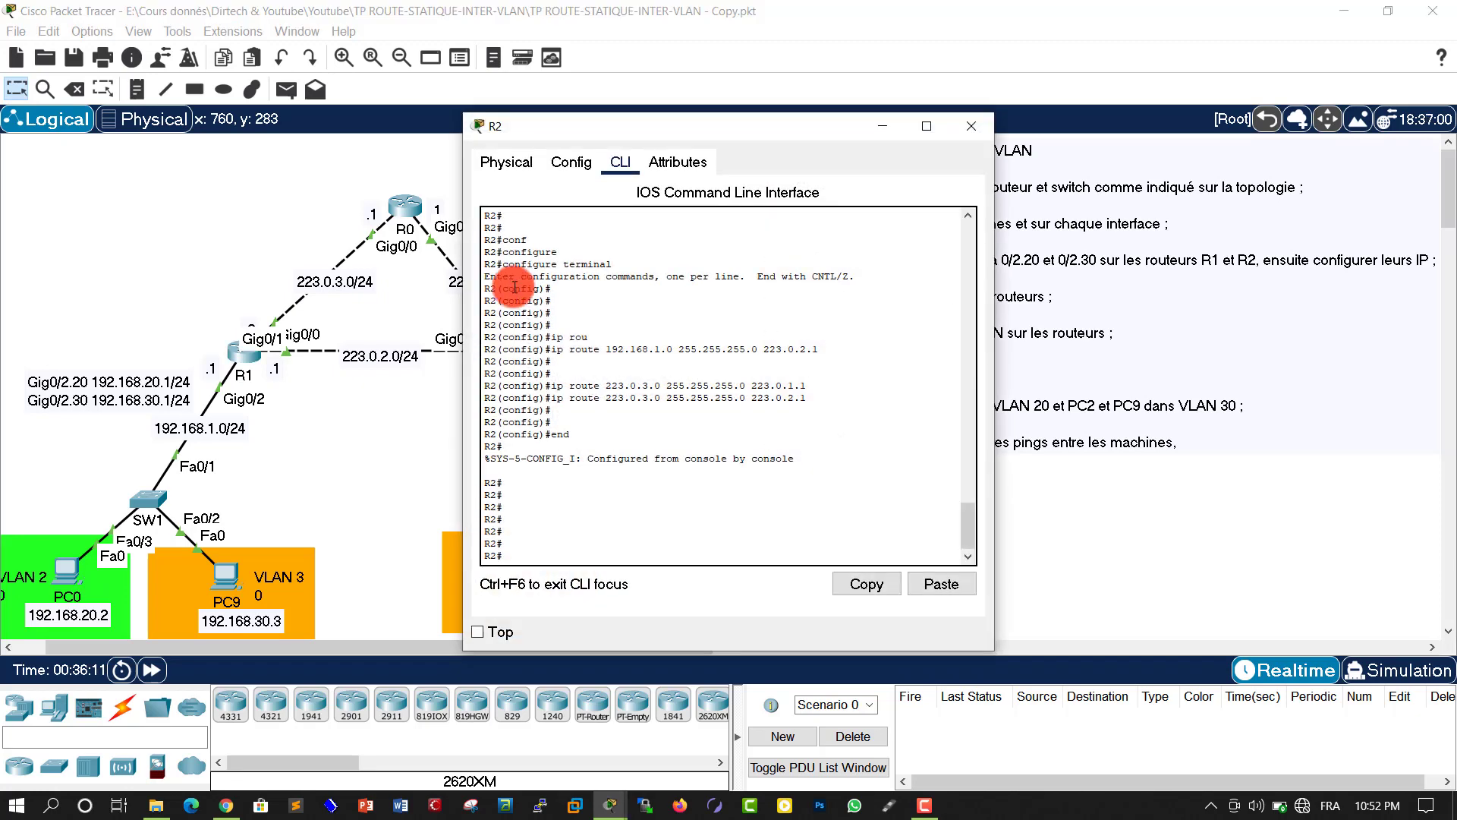
{"action": "left_click_drag", "start_coordinate": [507, 121], "coordinate": [767, 116]}
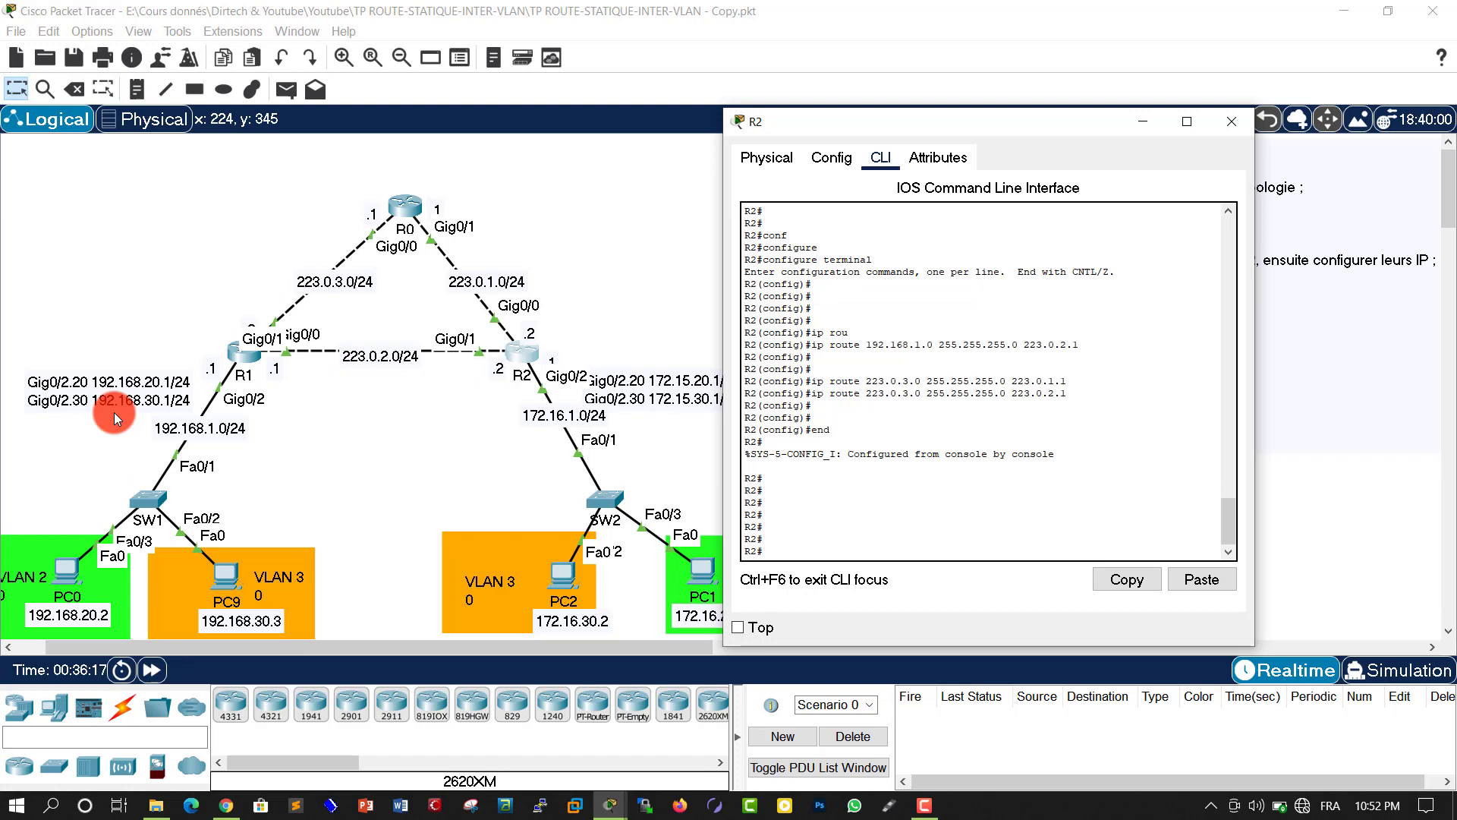
{"action": "left_click", "coordinate": [877, 538]}
{"action": "key", "text": "Return"}
{"action": "key", "text": "Return"}
{"action": "key", "text": "Return"}
{"action": "key", "text": "Return"}
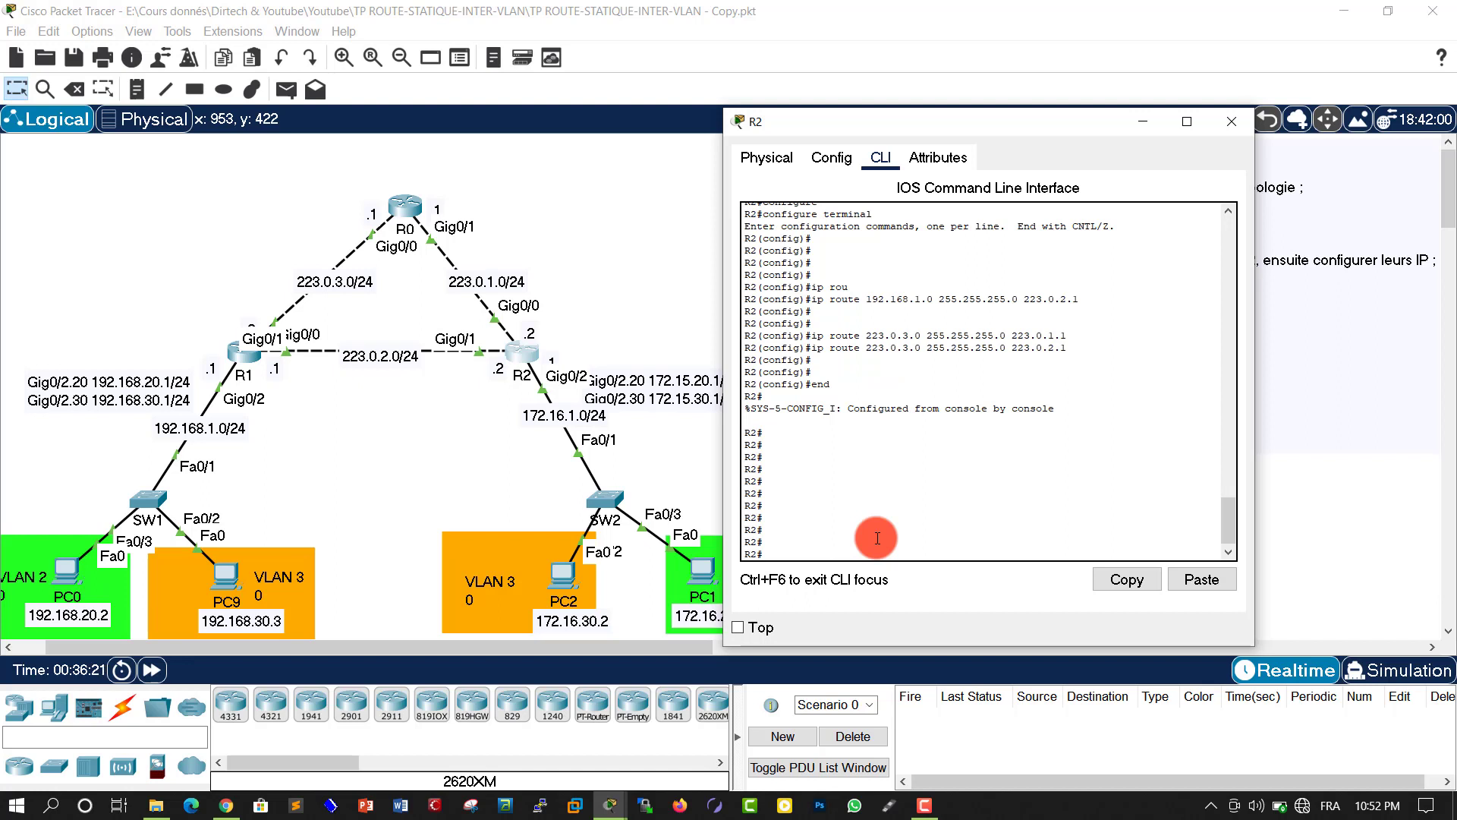
{"action": "type", "text": "conf"}
{"action": "key", "text": "Tab"}
{"action": "type", "text": "t"}
{"action": "key", "text": "Tab"}
{"action": "key", "text": "Return"}
{"action": "key", "text": "Return"}
{"action": "key", "text": "Return"}
{"action": "key", "text": "Return"}
{"action": "key", "text": "Return"}
{"action": "key", "text": "Return"}
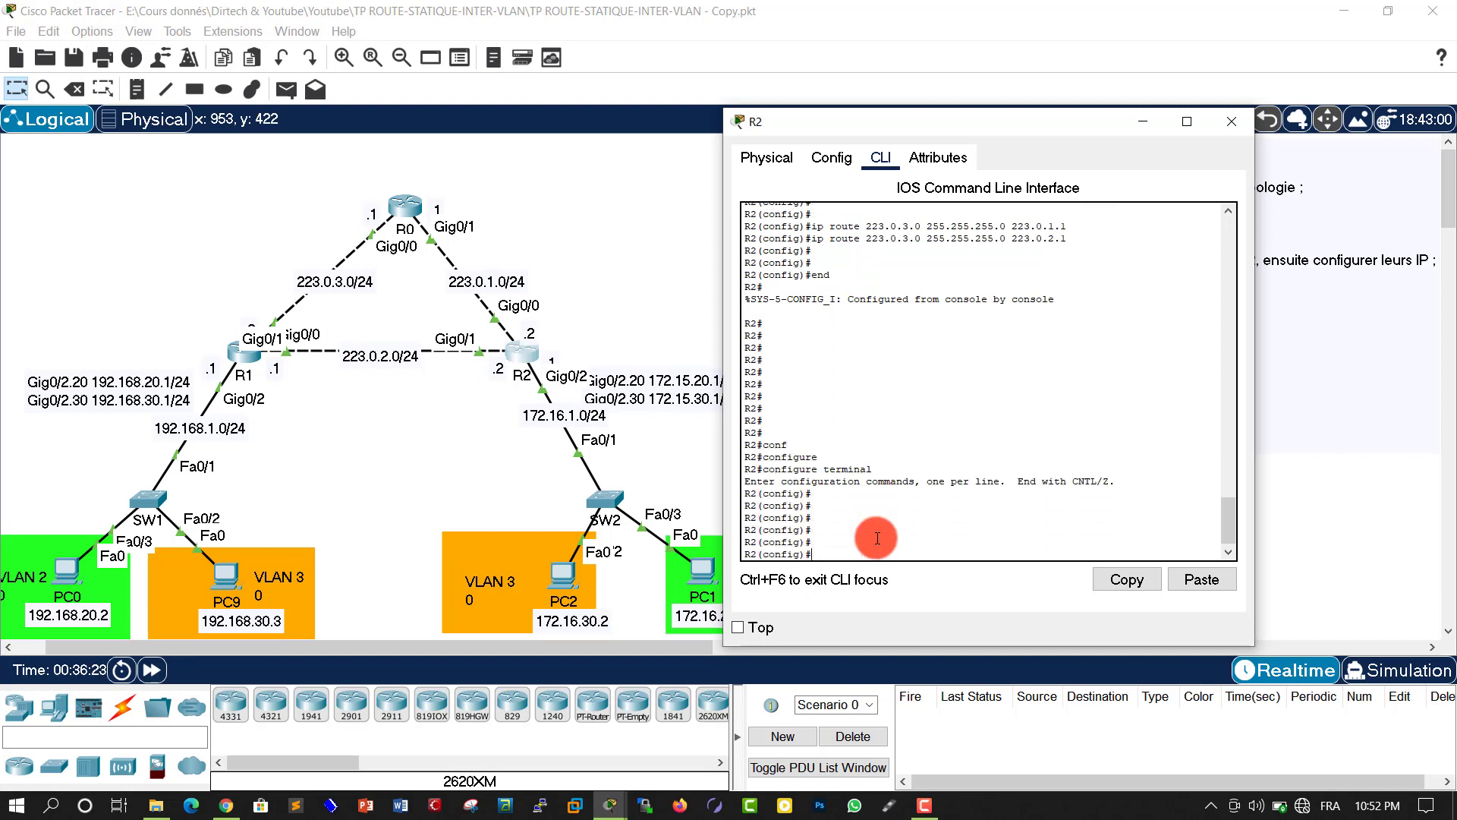
{"action": "key", "text": "Return"}
{"action": "key", "text": "Return"}
{"action": "key", "text": "Return"}
{"action": "key", "text": "Return"}
{"action": "key", "text": "Return"}
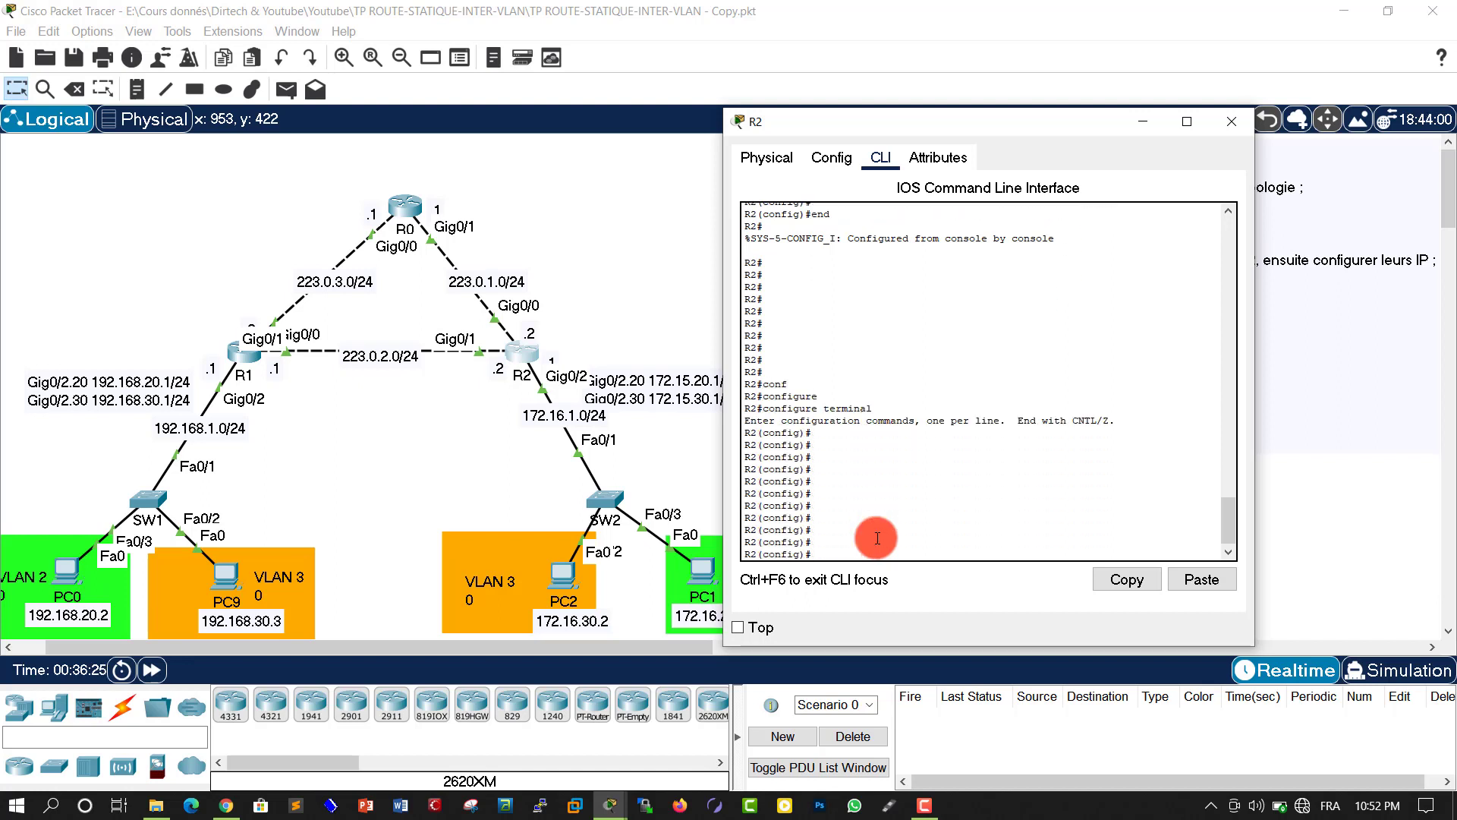
Add a static route on R2 to network 192.168.20.0 with mask 255.255.255.0 via next hop 223.0.2.1
{"action": "type", "text": "ip route 192.168.20"}
{"action": "key", "text": "BackSpace"}
{"action": "type", "text": "0 255.255.255.0"}
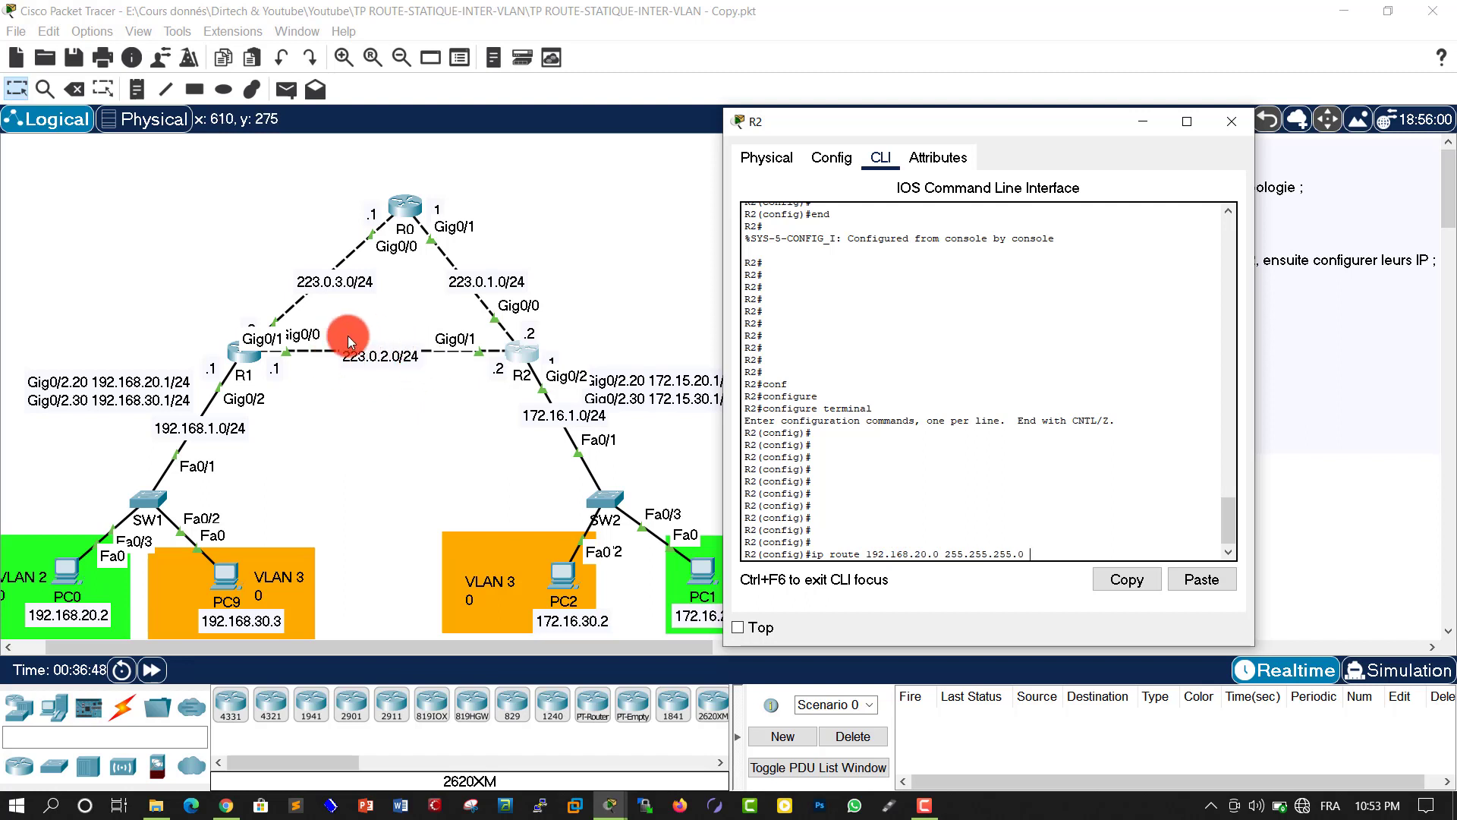
{"action": "left_click", "coordinate": [1061, 529]}
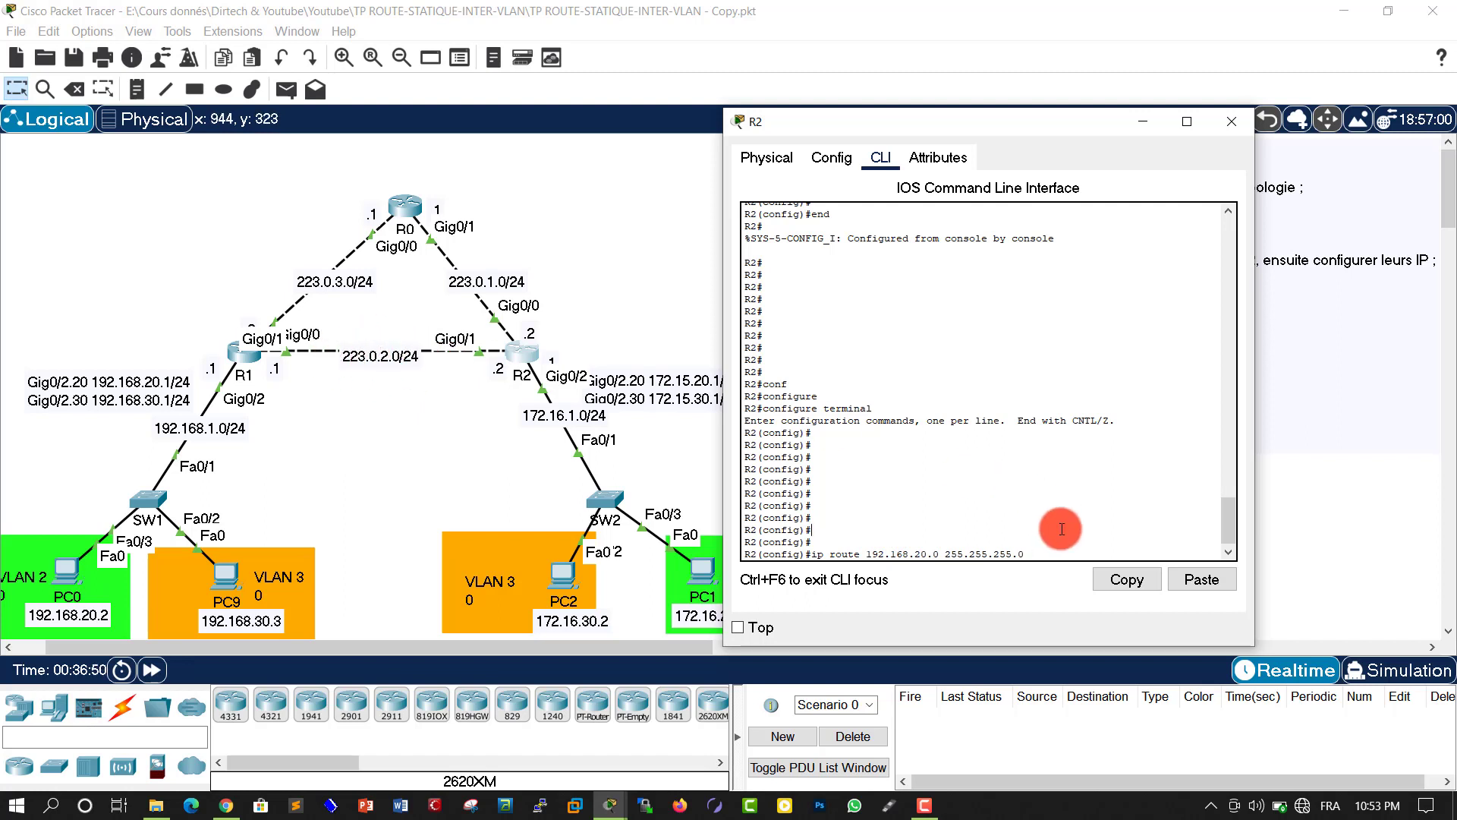
{"action": "type", "text": "223.0.2.1"}
{"action": "key", "text": "Return"}
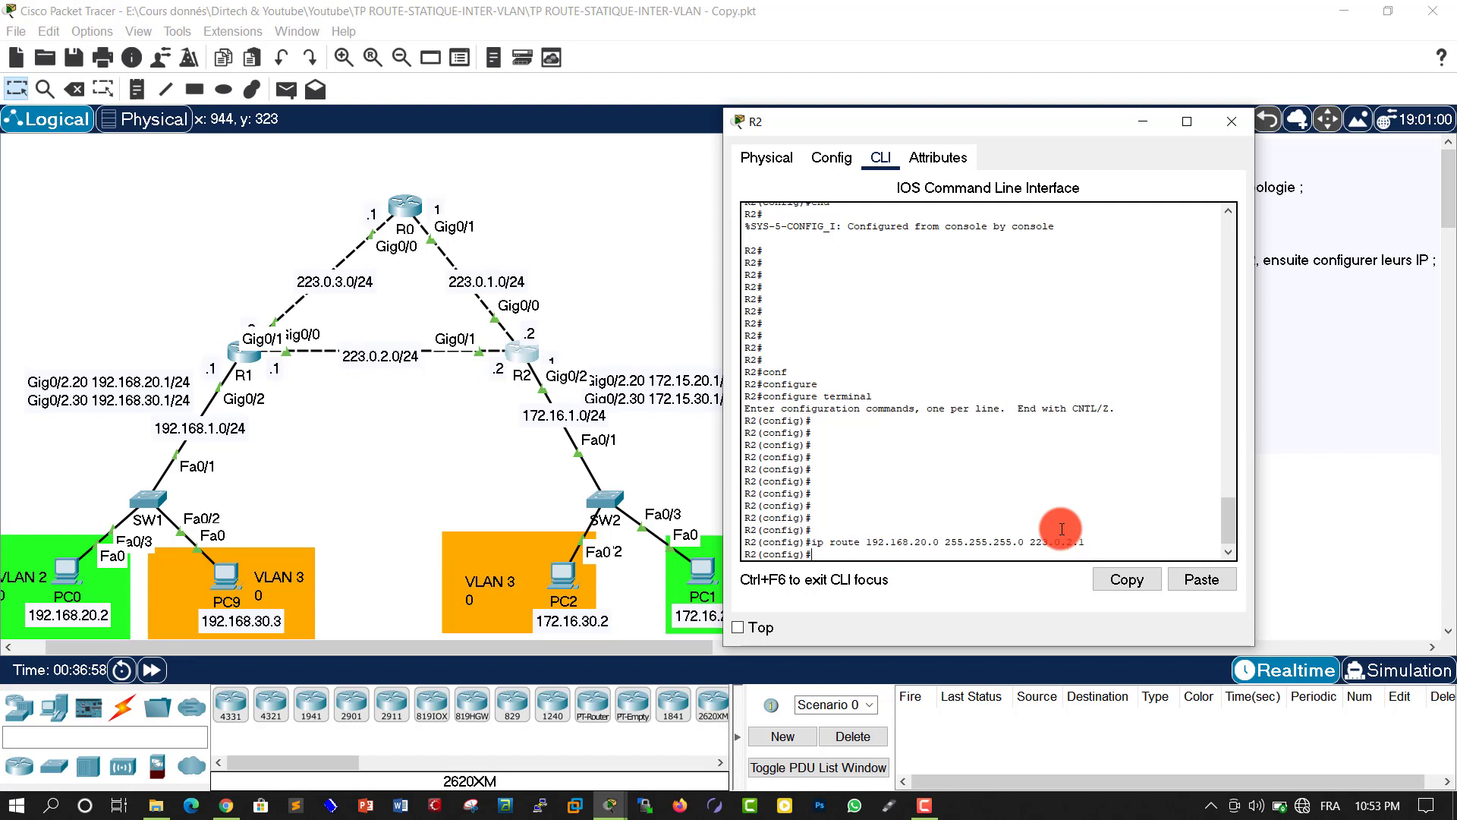
Add a static route on R2 to network 192.168.30.0 with mask 255.255.255.0 via next hop 223.0.2.1, reusing the previous command
{"action": "key", "text": "Up"}
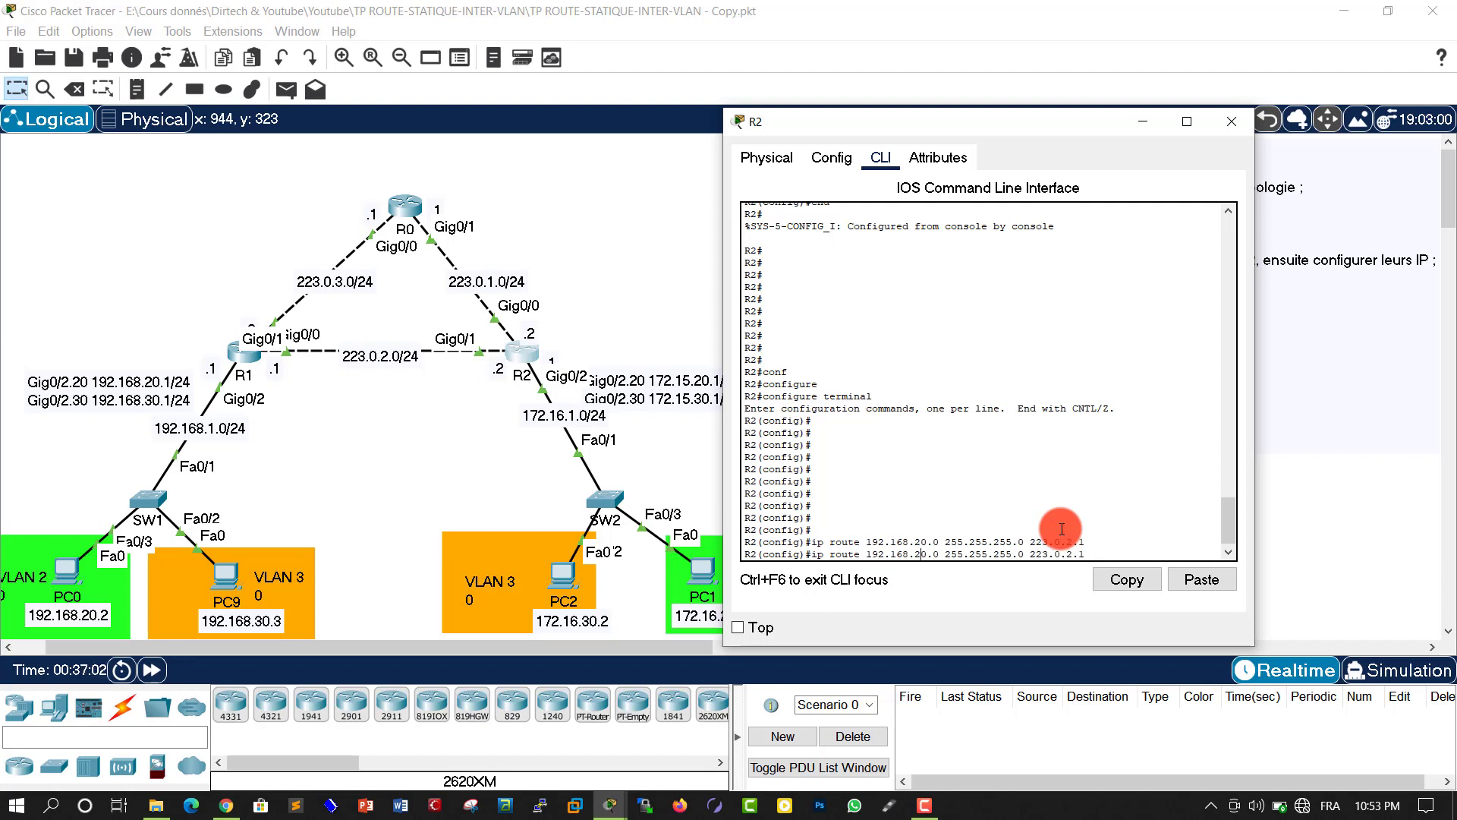
{"action": "key", "text": "BackSpace"}
{"action": "type", "text": "3"}
{"action": "key", "text": "Return"}
{"action": "key", "text": "Return"}
{"action": "key", "text": "Return"}
{"action": "key", "text": "Return"}
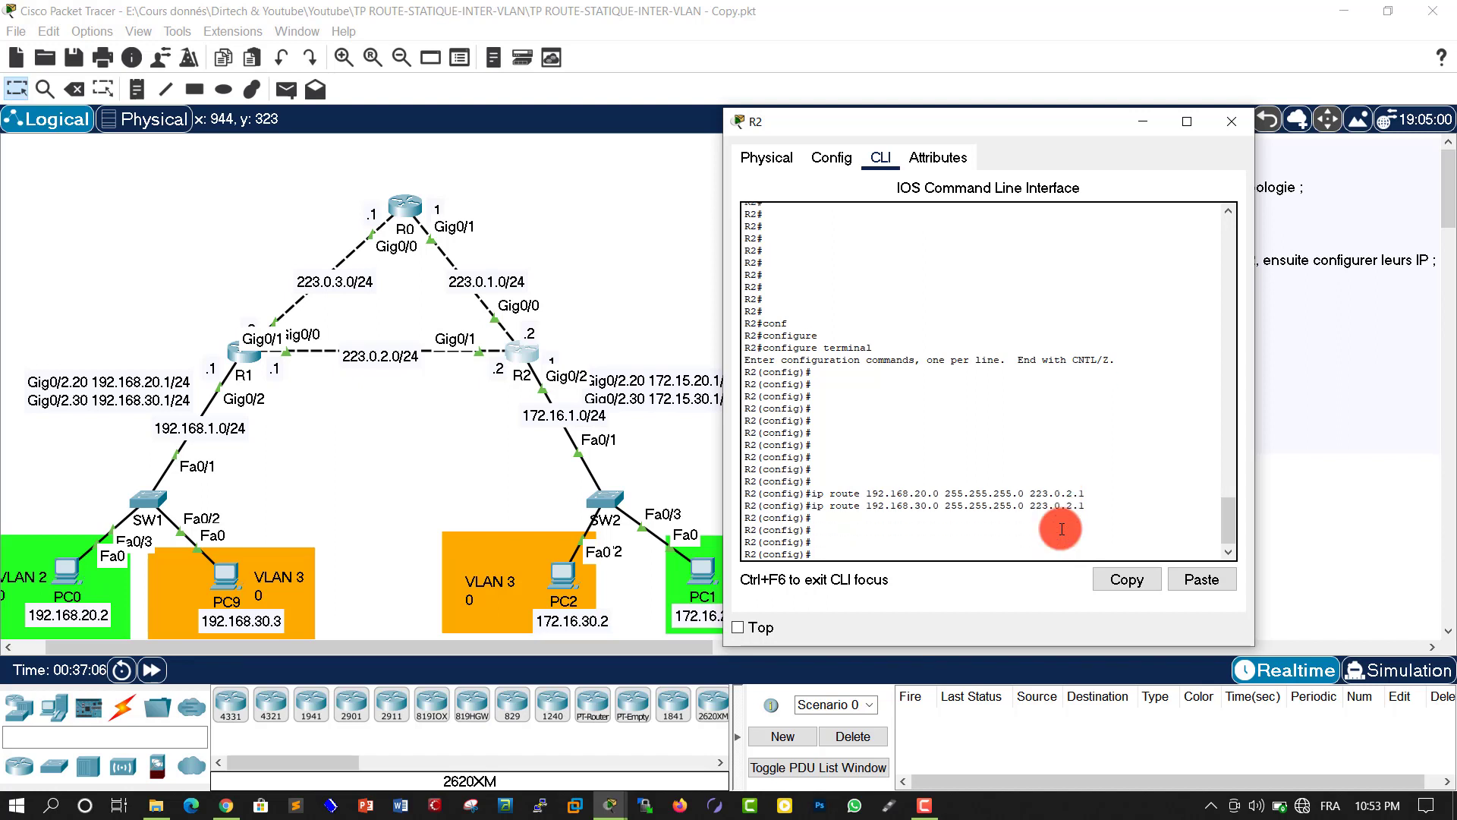
Leave configuration mode on R2, save its configuration with write, and close the router window
{"action": "type", "text": "end"}
{"action": "key", "text": "Return"}
{"action": "key", "text": "Return"}
{"action": "type", "text": "wri"}
{"action": "key", "text": "Tab"}
{"action": "key", "text": "Return"}
{"action": "key", "text": "Return"}
{"action": "key", "text": "Return"}
{"action": "key", "text": "Return"}
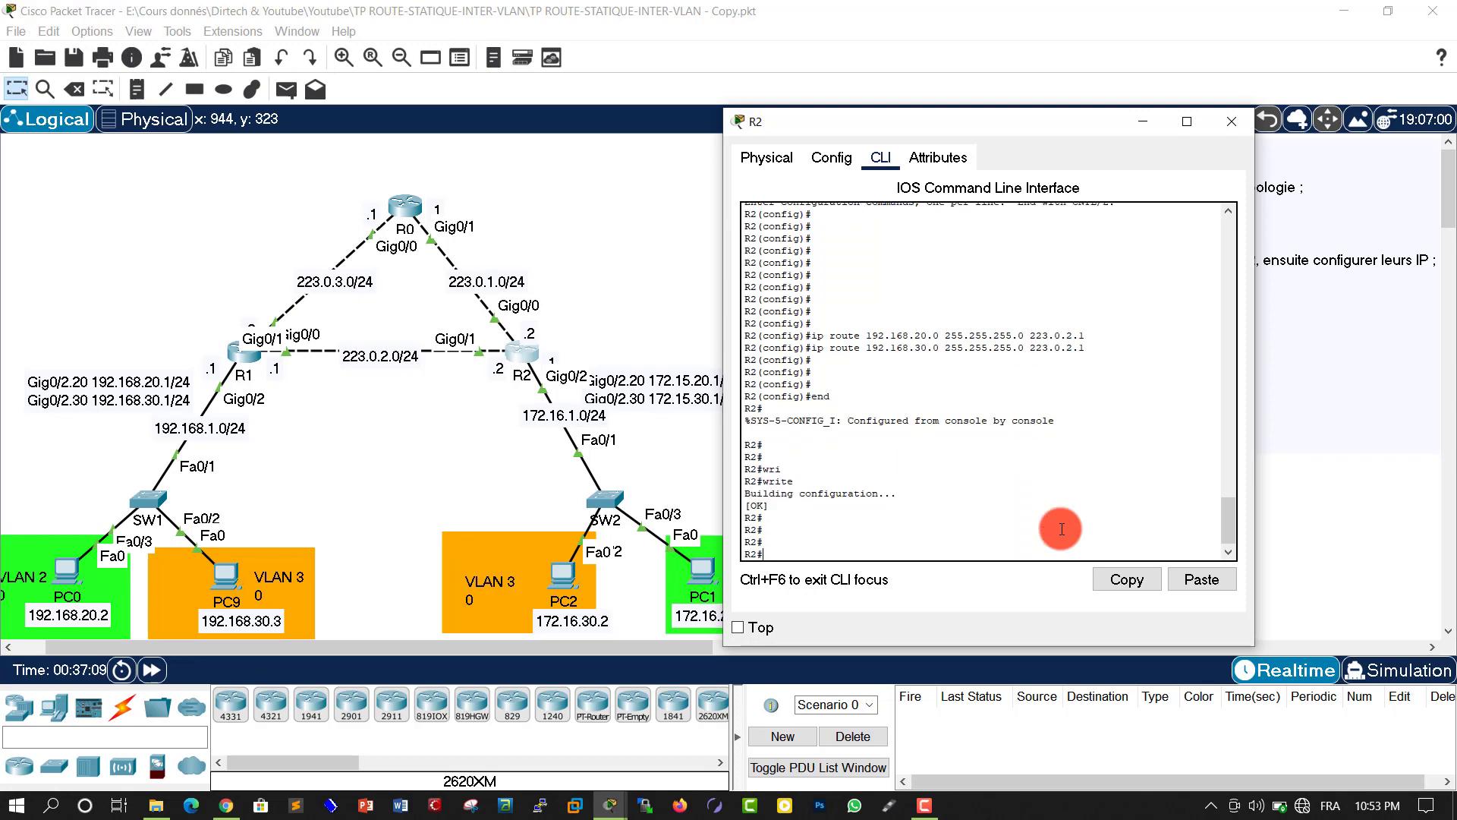
{"action": "left_click", "coordinate": [1234, 121]}
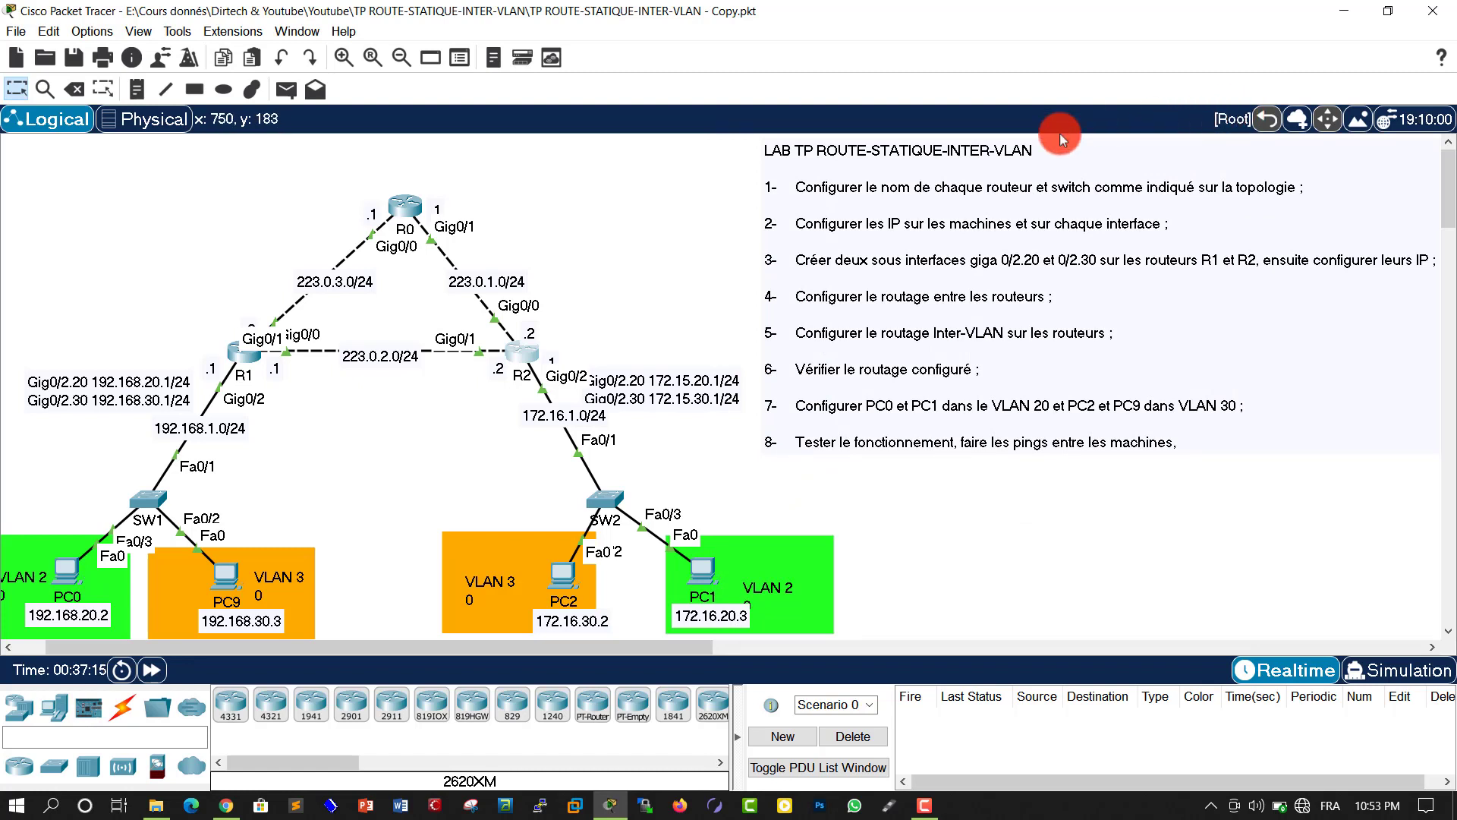
Open R0's command line, run show ip route static, and highlight the listed static routes
{"action": "left_click", "coordinate": [419, 218]}
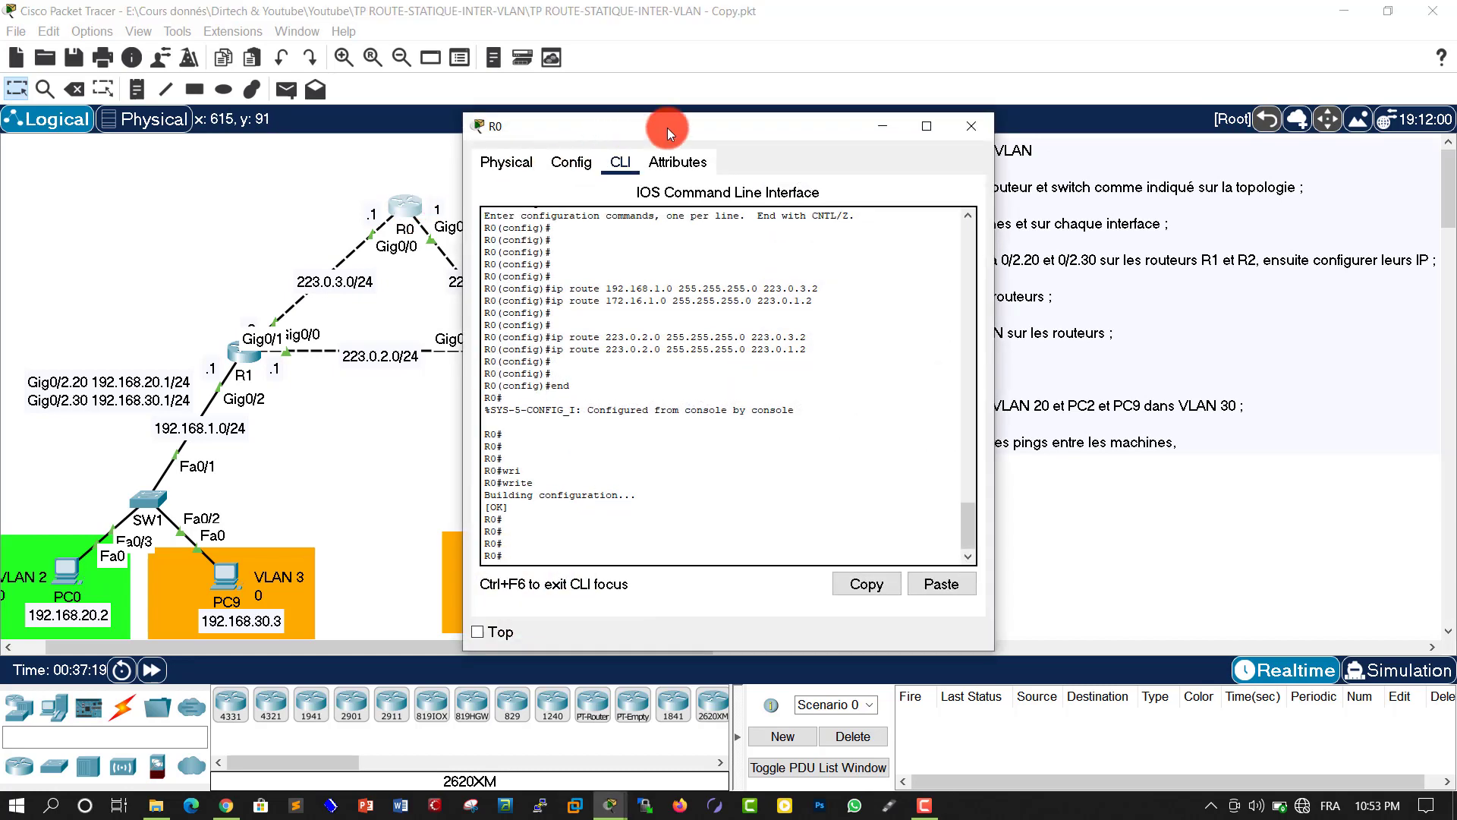
{"action": "left_click_drag", "start_coordinate": [667, 127], "coordinate": [982, 34]}
{"action": "left_click", "coordinate": [1052, 414]}
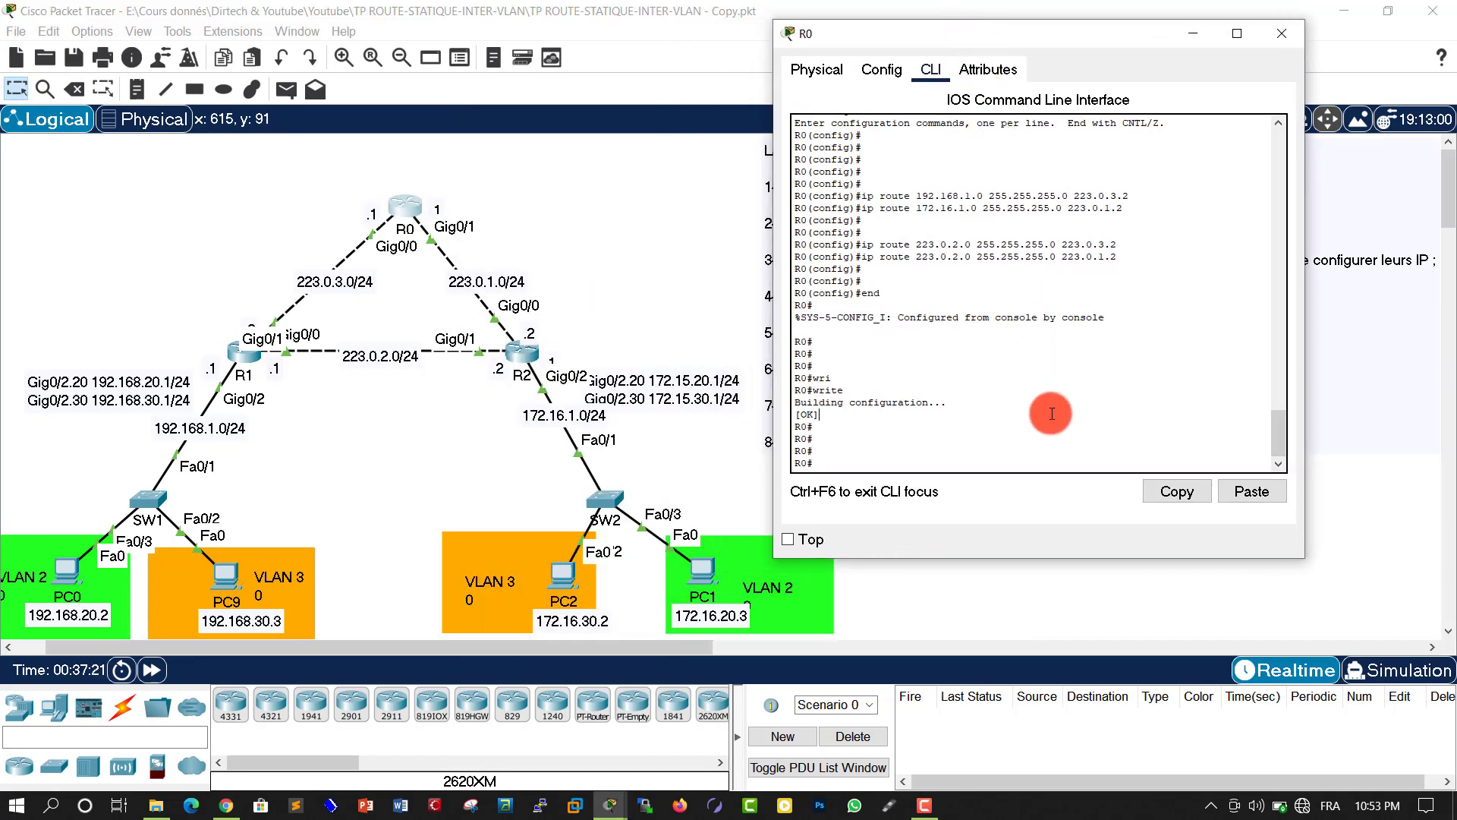
{"action": "key", "text": "Return"}
{"action": "key", "text": "Return"}
{"action": "key", "text": "Return"}
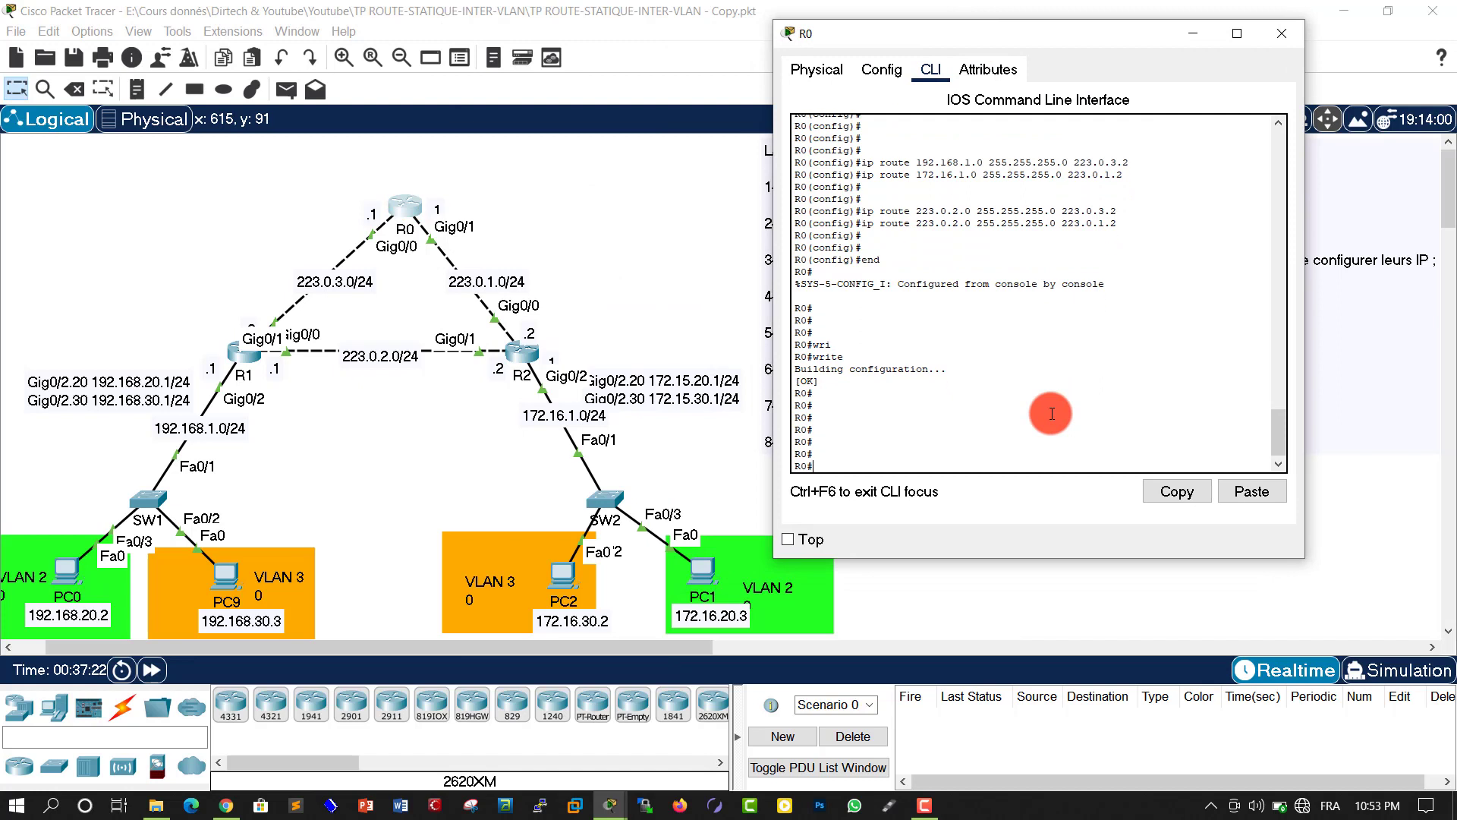
{"action": "type", "text": "sho"}
{"action": "key", "text": "Tab"}
{"action": "type", "text": "i"}
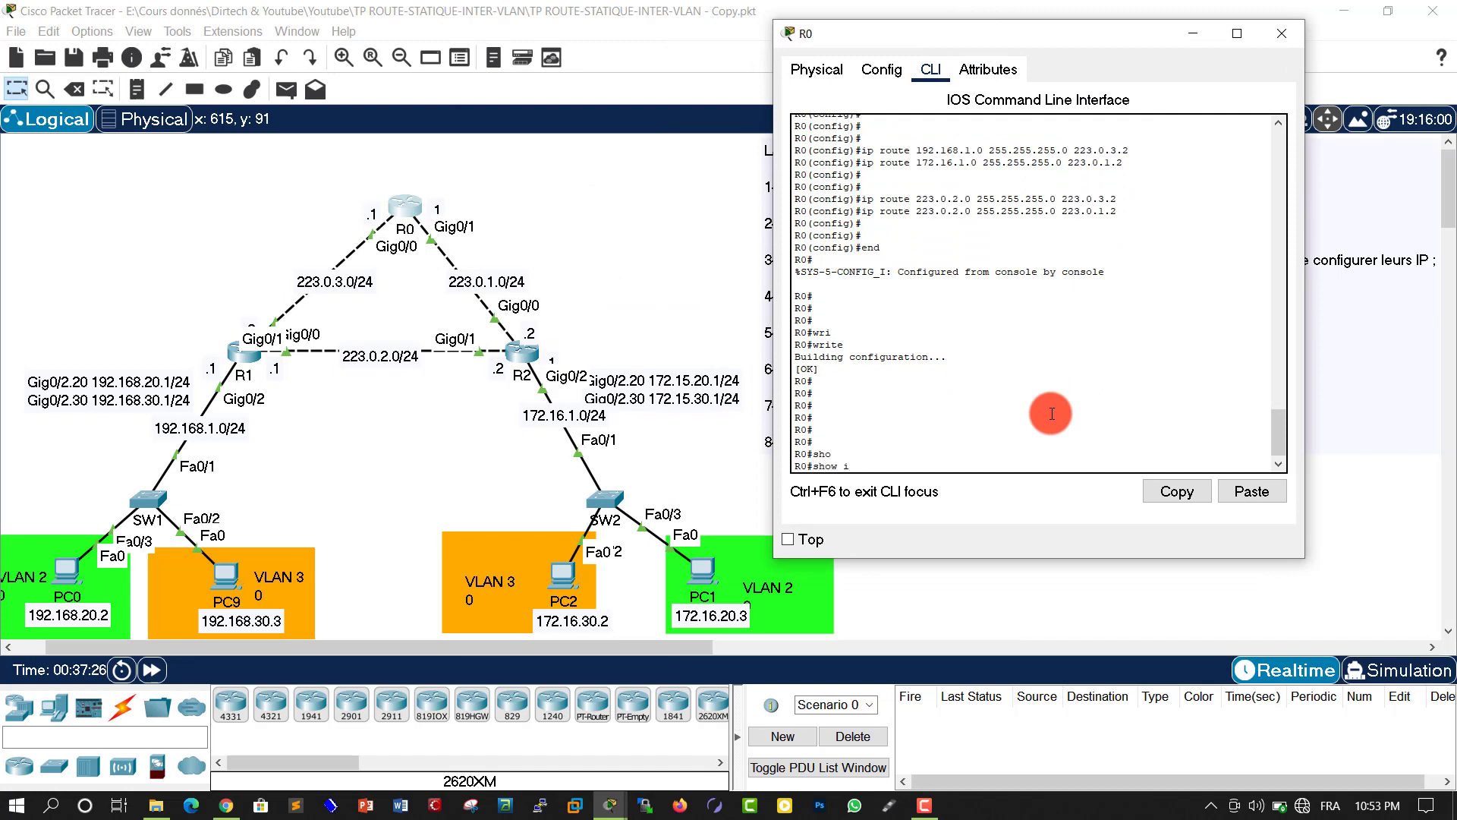
{"action": "type", "text": "piptou"}
{"action": "key", "text": "Tab"}
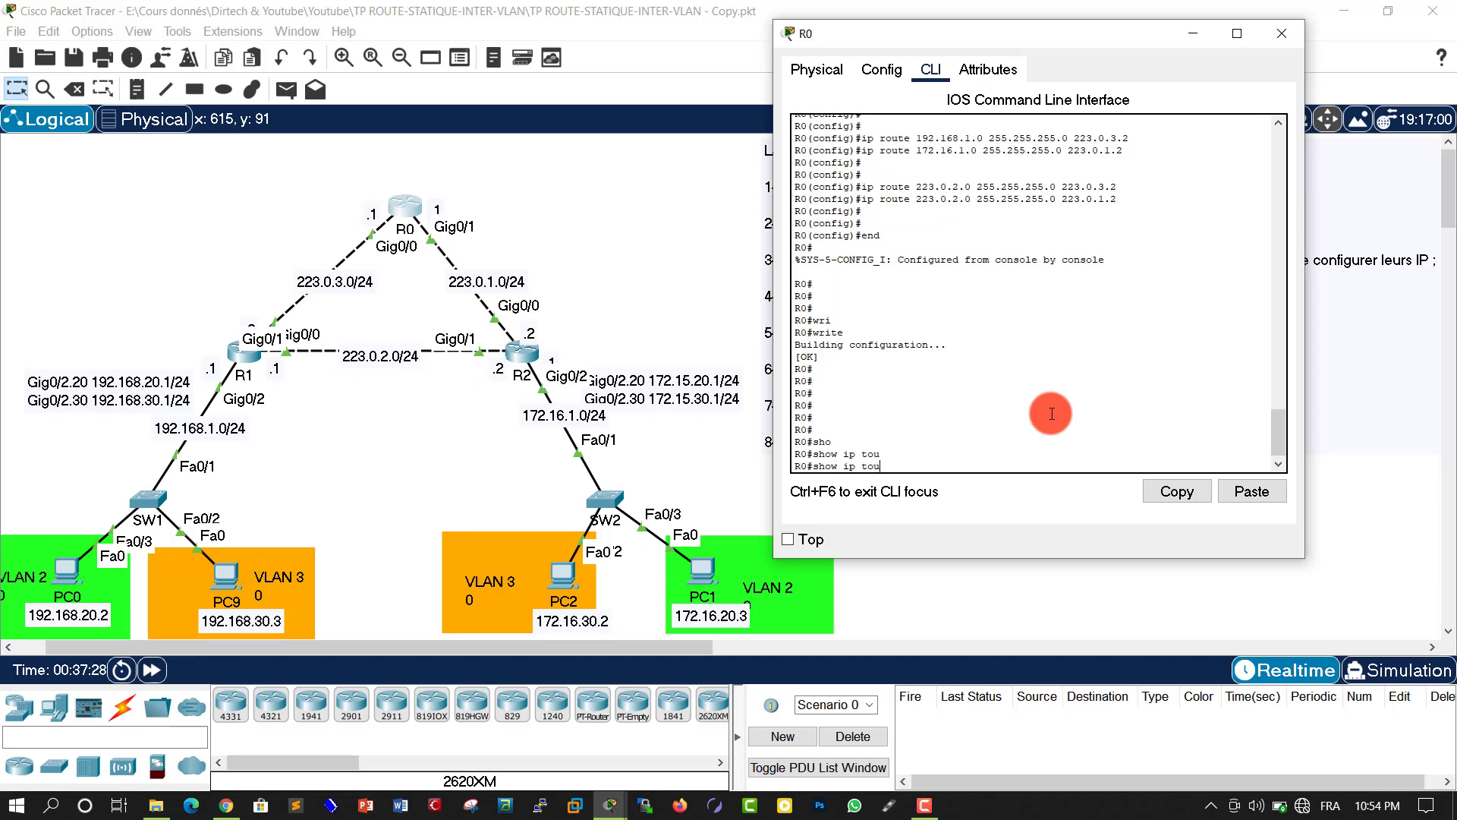
{"action": "type", "text": "ro"}
{"action": "key", "text": "Tab"}
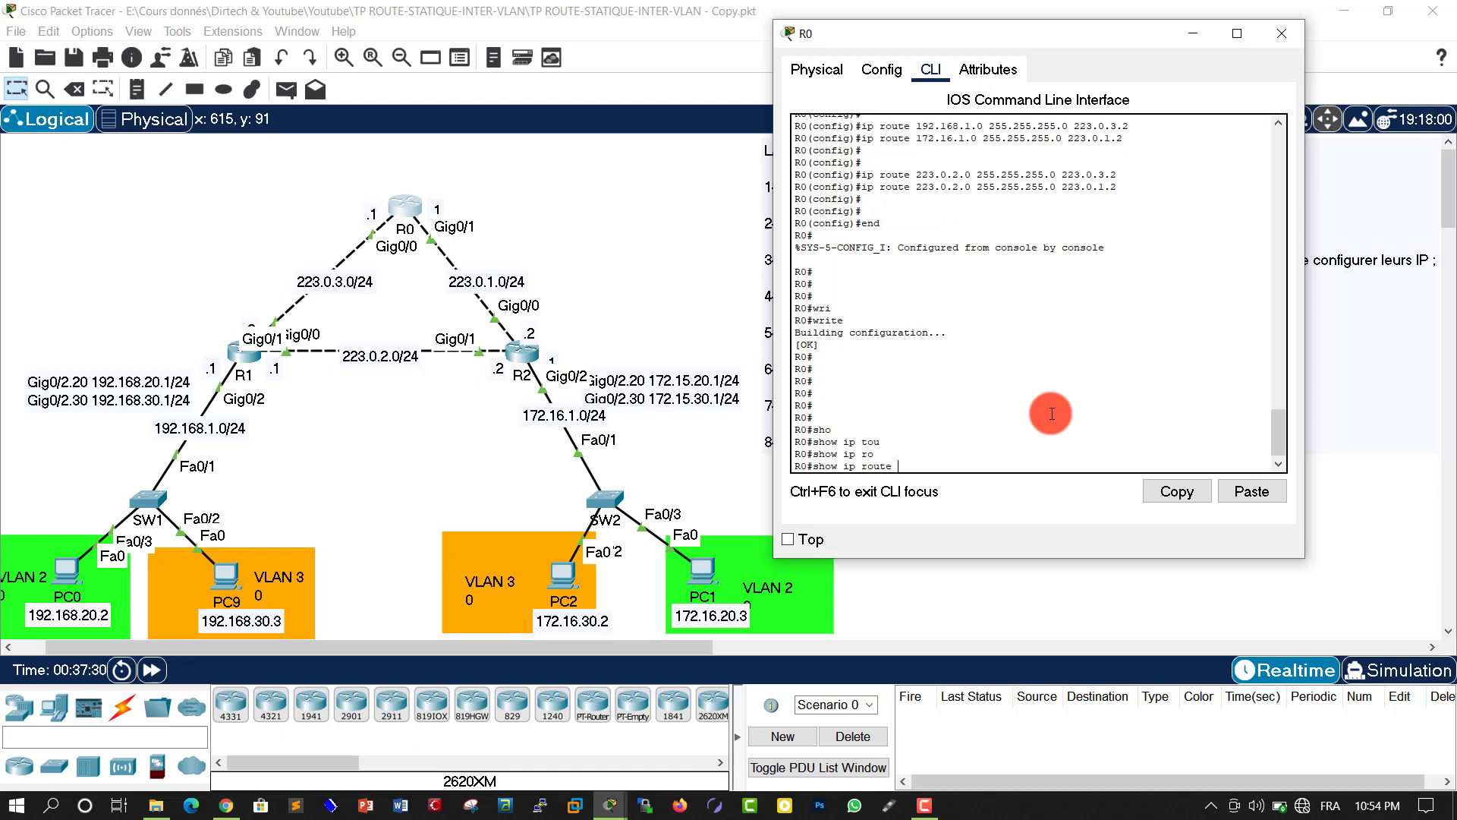
{"action": "type", "text": "st"}
{"action": "key", "text": "Tab"}
{"action": "key", "text": "Return"}
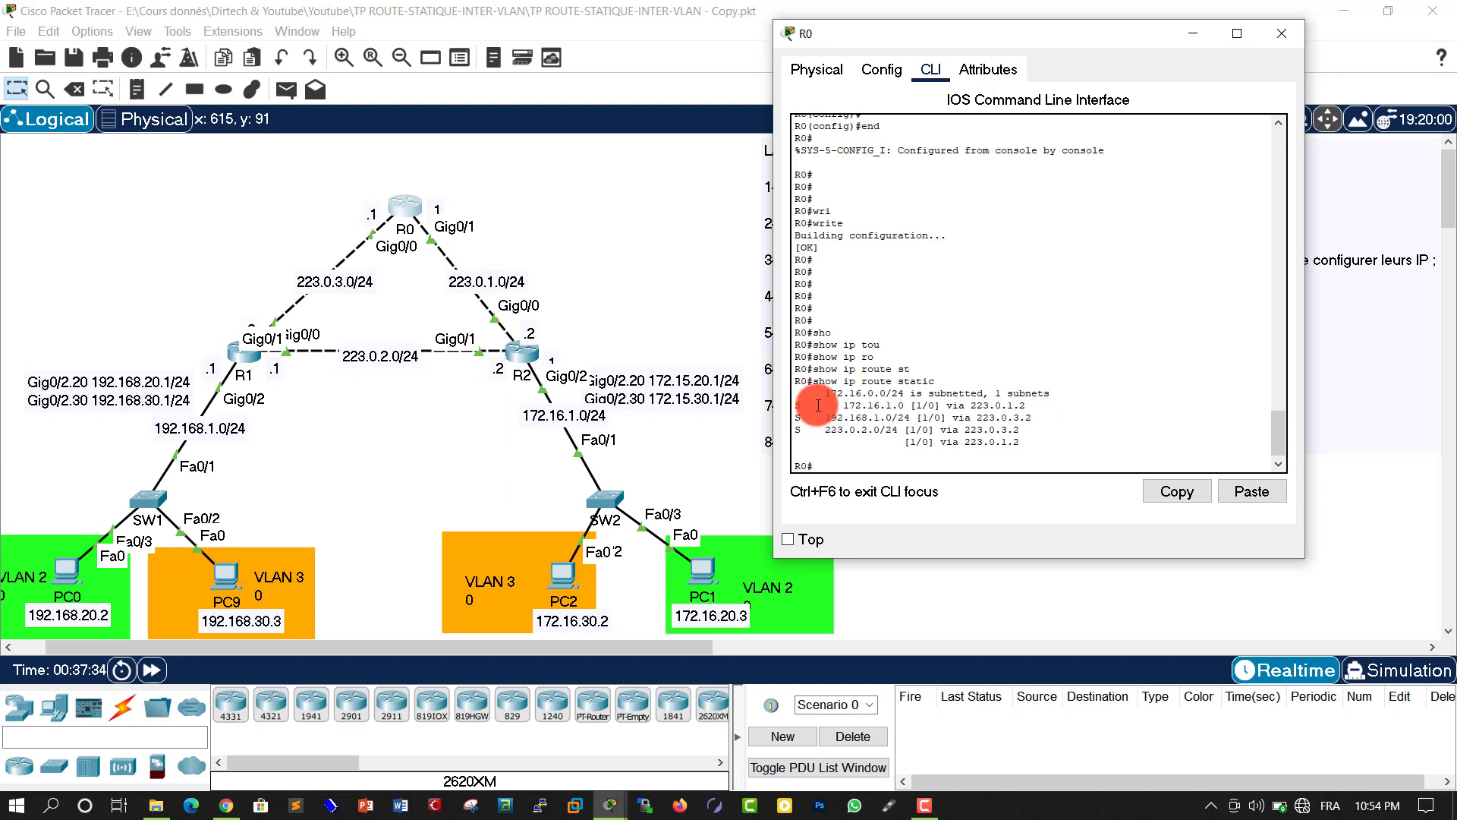
{"action": "left_click_drag", "start_coordinate": [844, 406], "coordinate": [1030, 437]}
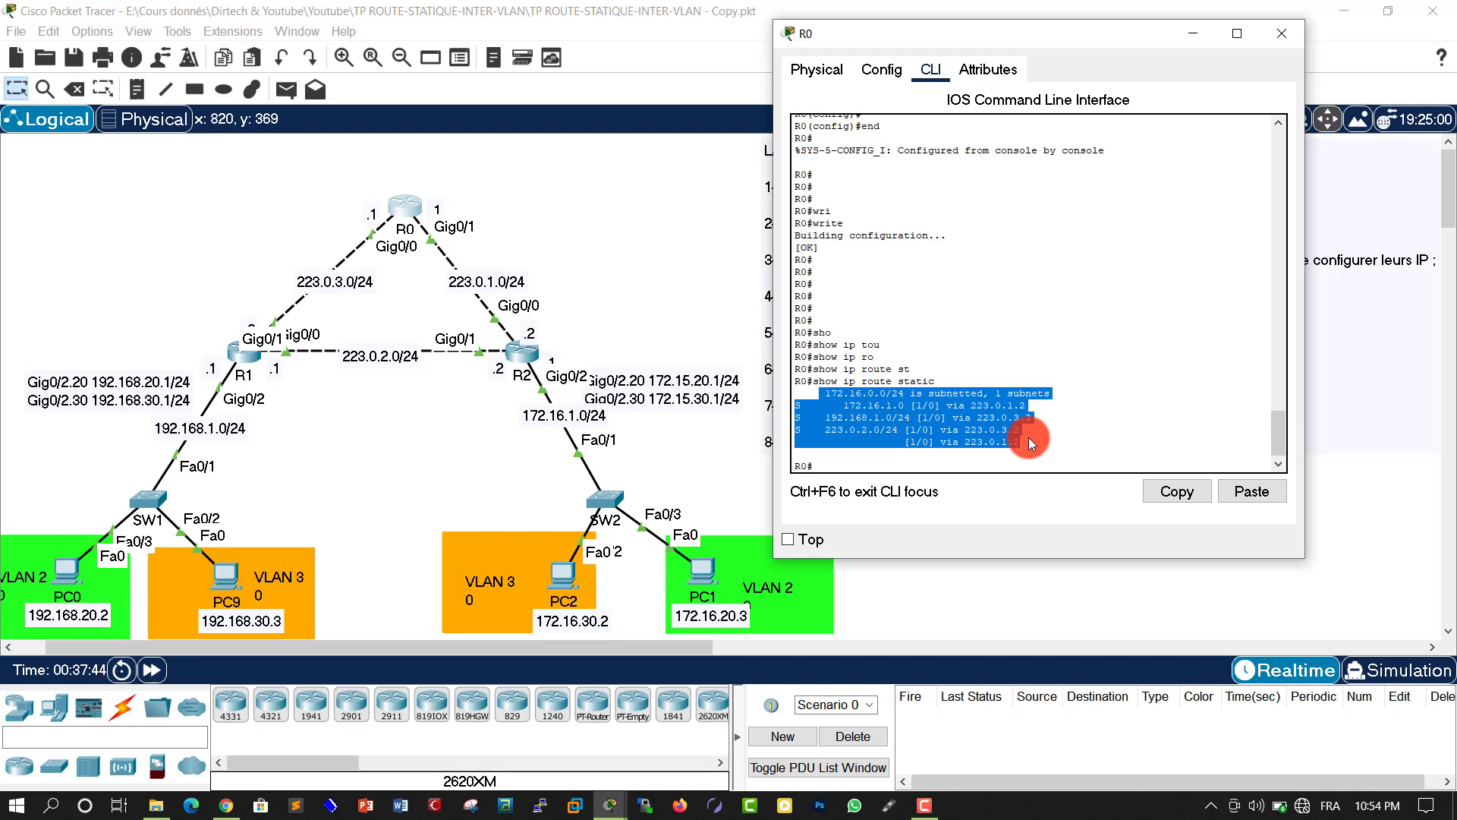
Clear the highlight from R0's static route listing and close the R0 window
{"action": "triple_click", "coordinate": [956, 416]}
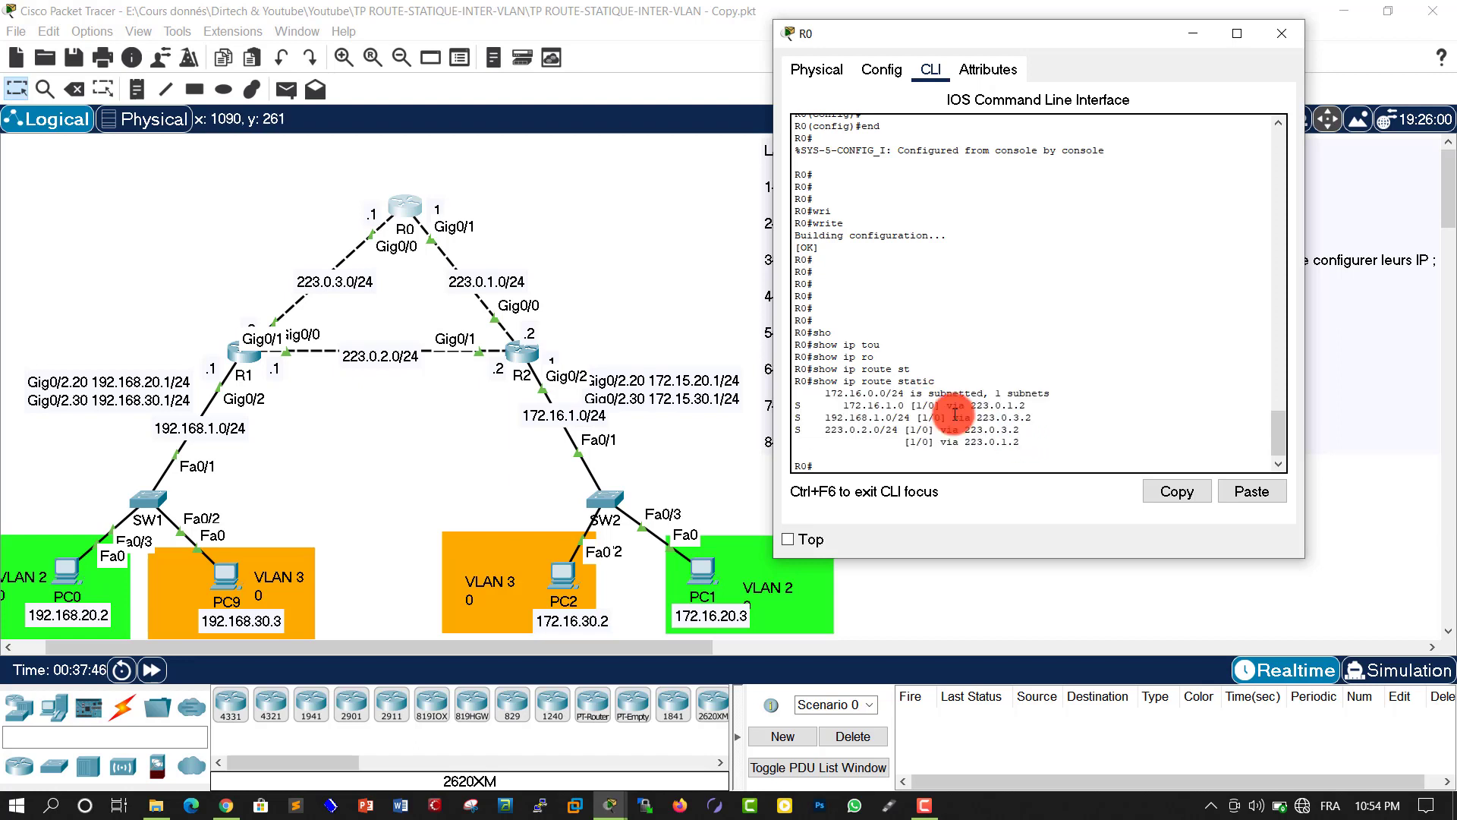
{"action": "key", "text": "Return"}
{"action": "key", "text": "Return"}
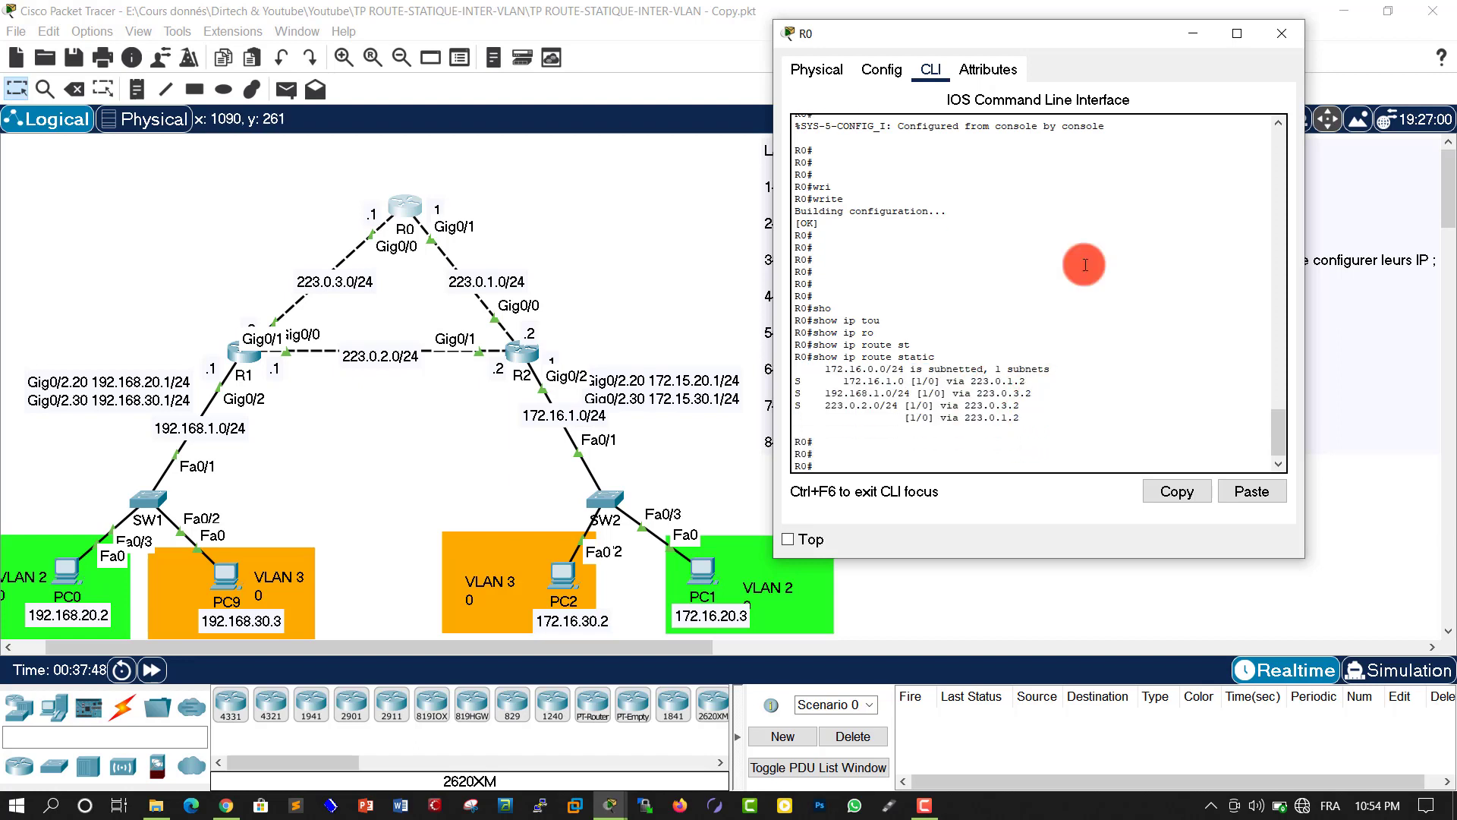
{"action": "left_click", "coordinate": [1297, 38]}
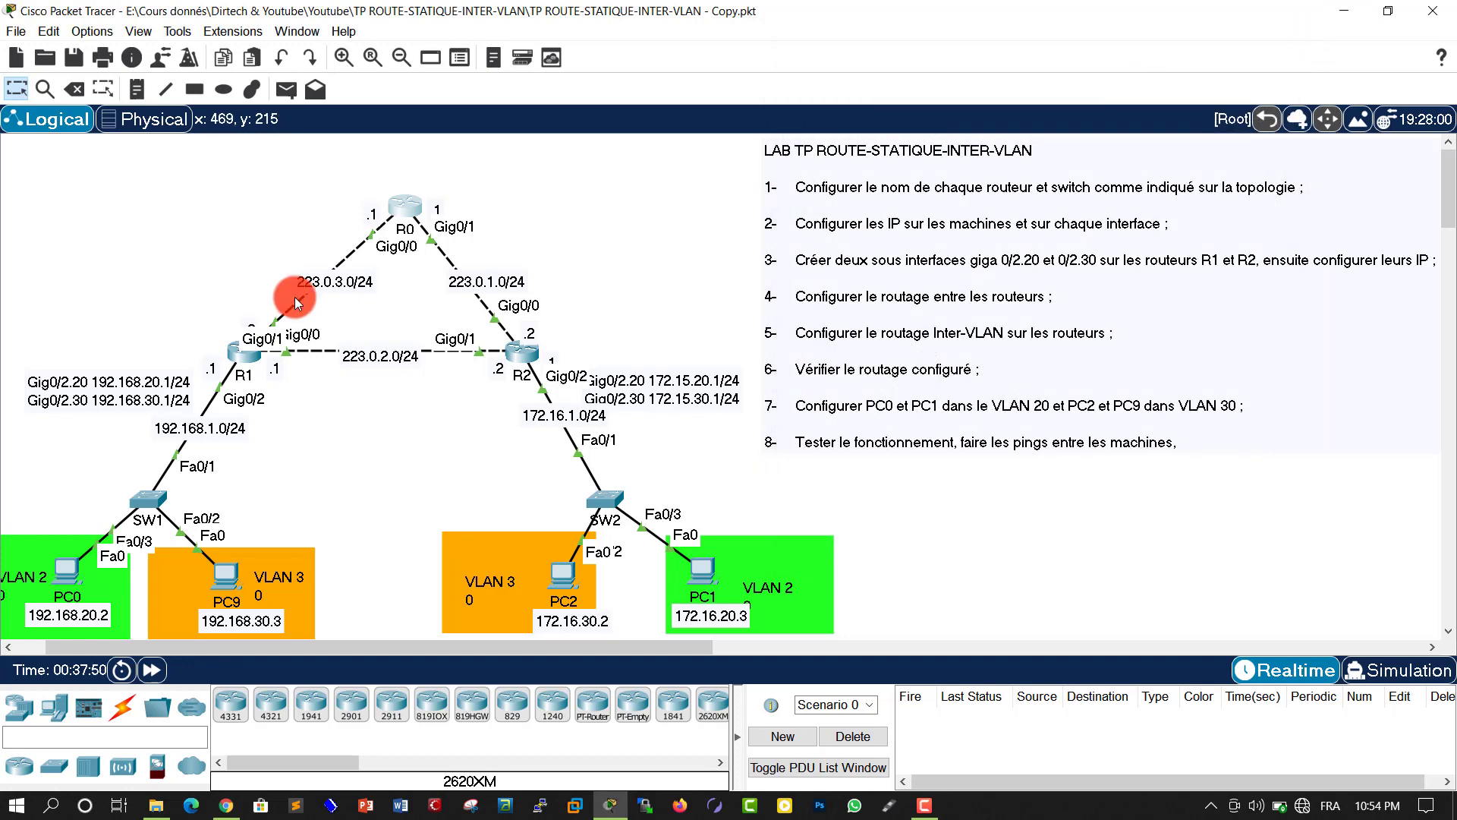
Open R1's command line and run show ip route static to list its static routes
{"action": "left_click", "coordinate": [245, 360]}
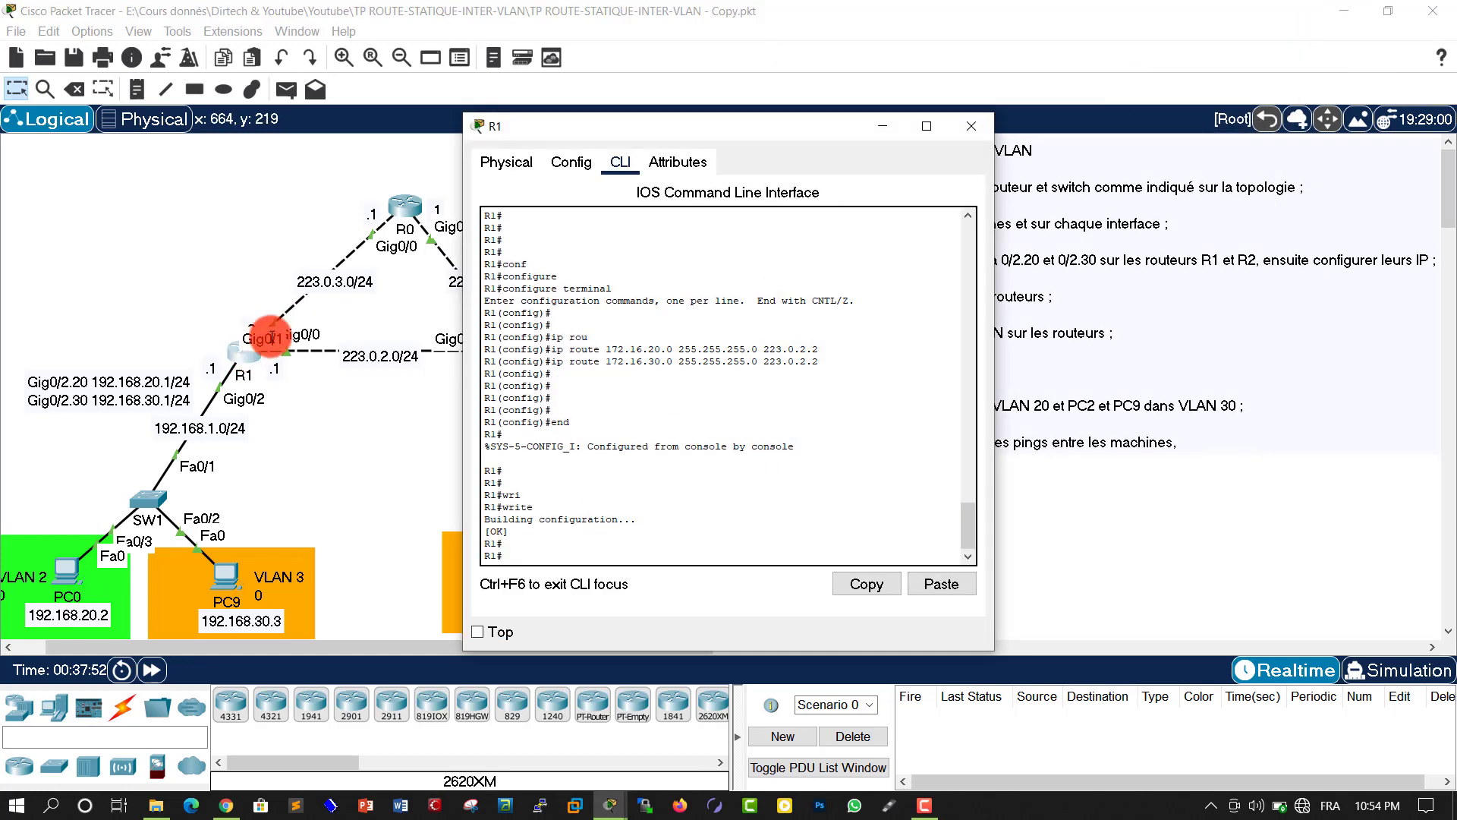
{"action": "left_click_drag", "start_coordinate": [586, 124], "coordinate": [928, 95]}
{"action": "left_click", "coordinate": [921, 286]}
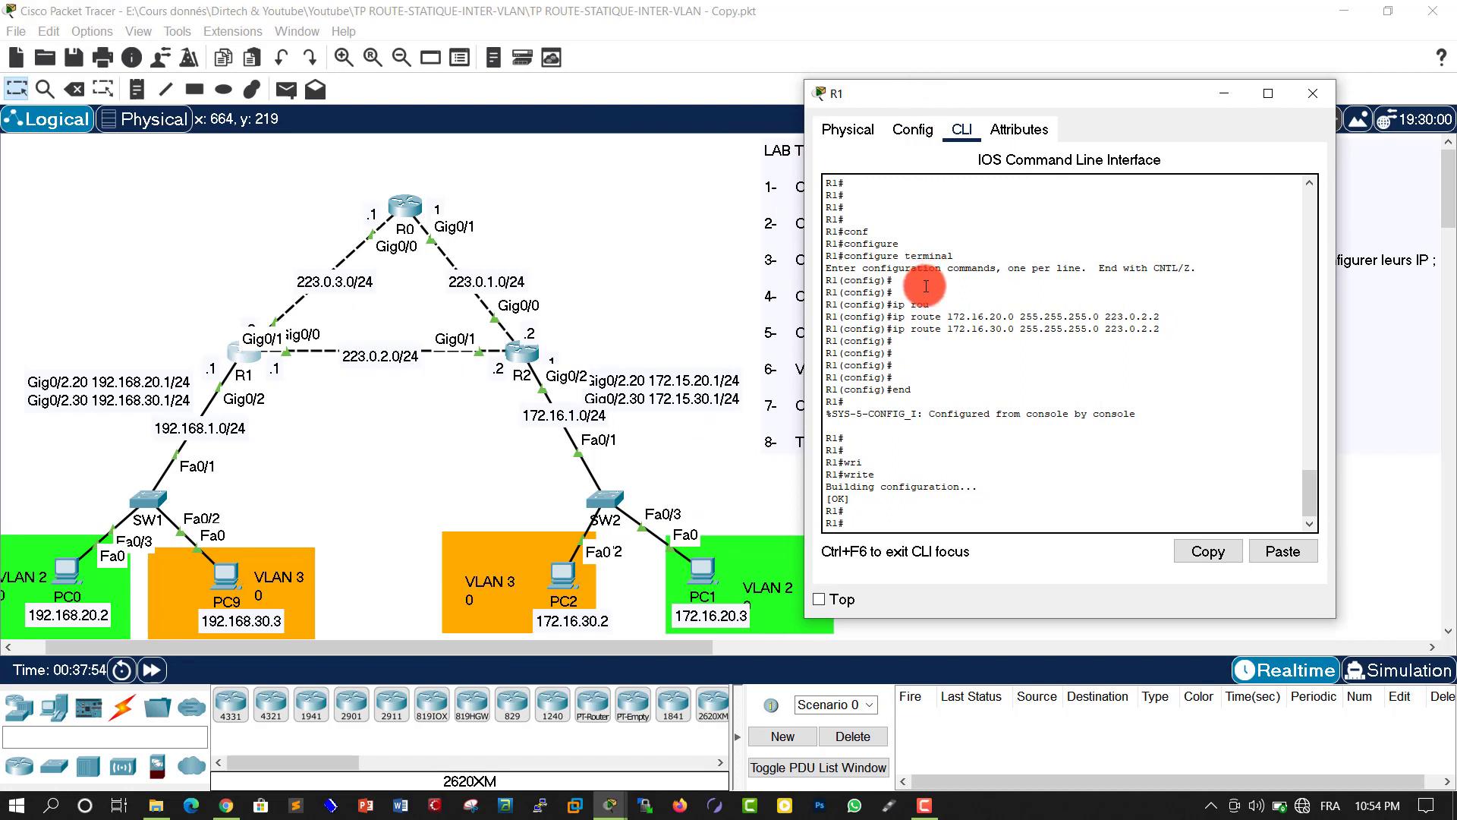
{"action": "key", "text": "Return"}
{"action": "key", "text": "Return"}
{"action": "type", "text": "sho"}
{"action": "key", "text": "Tab"}
{"action": "type", "text": "i"}
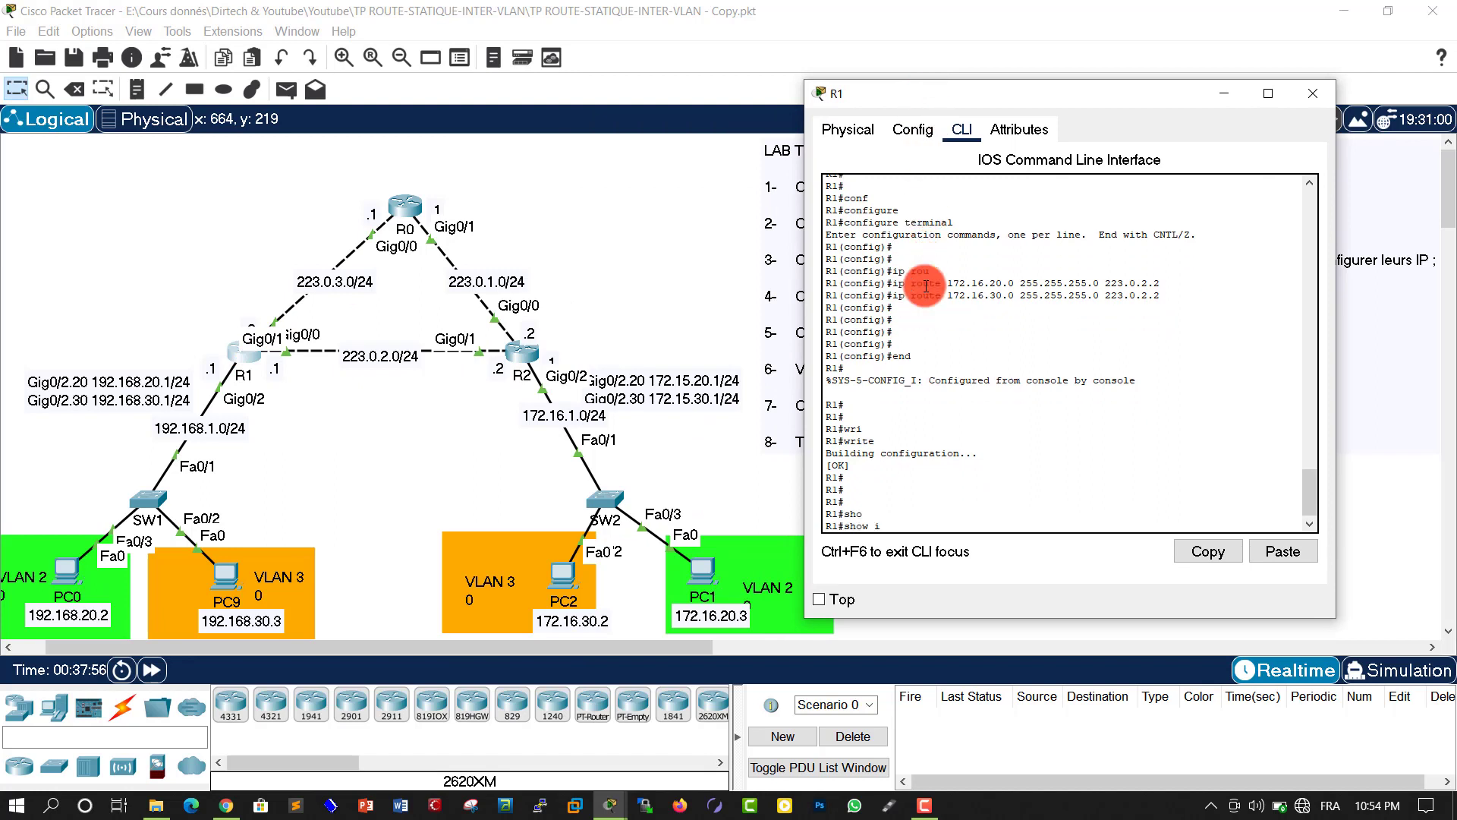
{"action": "type", "text": "p route"}
{"action": "key", "text": "Tab"}
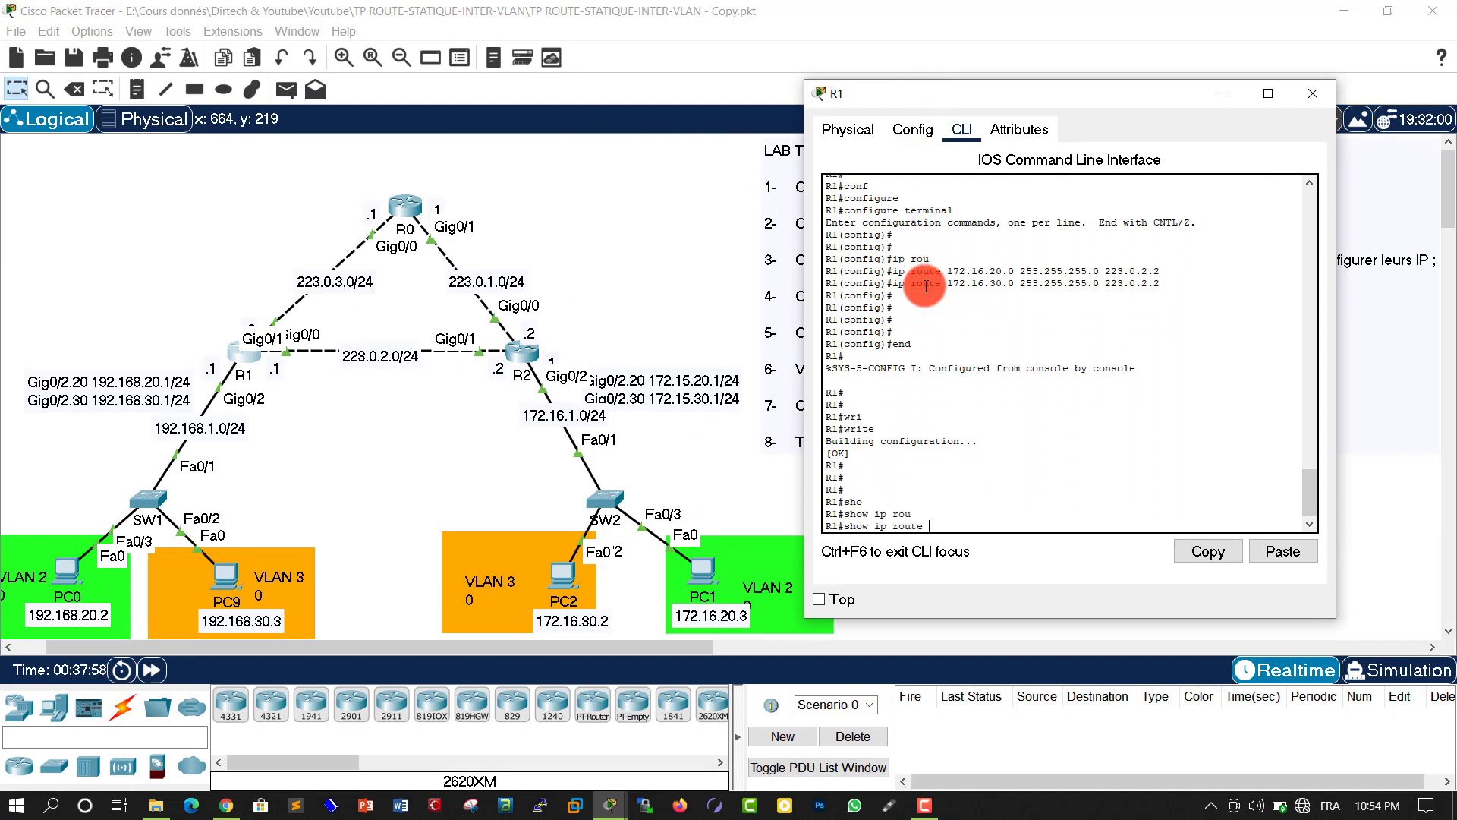
{"action": "key", "text": "Tab"}
{"action": "key", "text": "Return"}
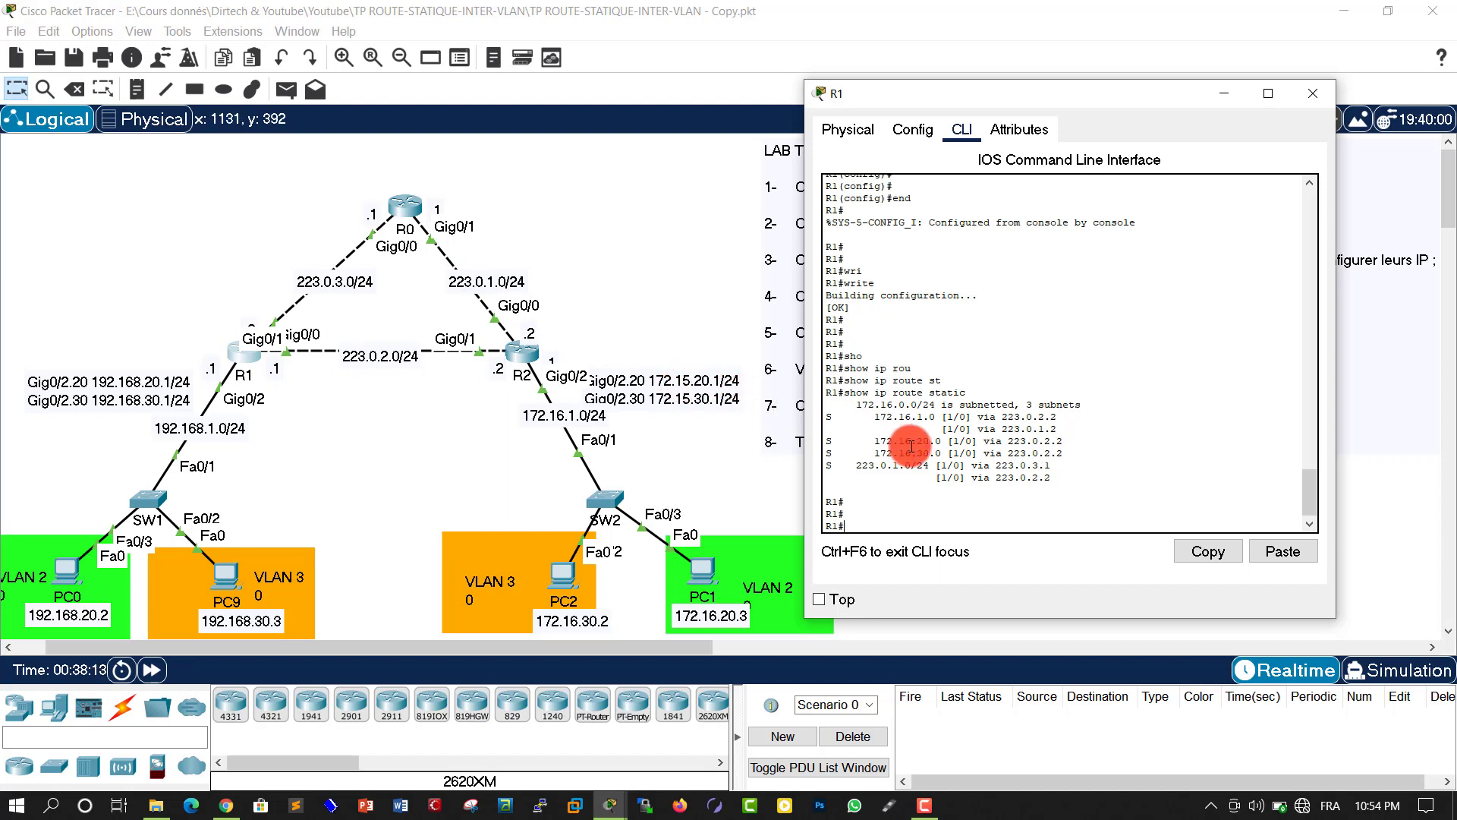
Highlight R1's static routes to 172.16.20.0, 172.16.30.0 and 172.16.1.0 for checking, and close the R1 window
{"action": "left_click_drag", "start_coordinate": [880, 441], "coordinate": [1072, 456]}
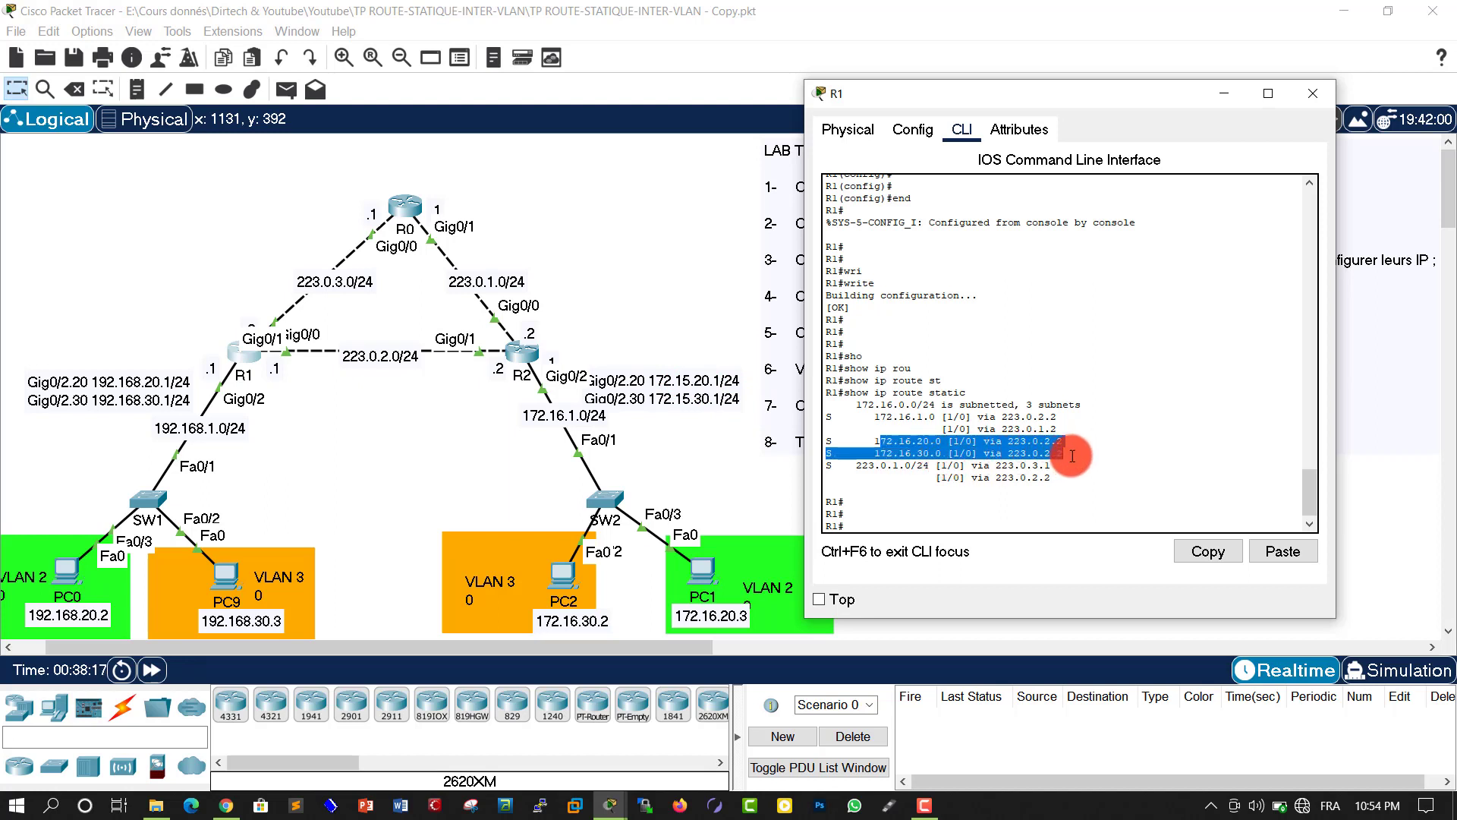
{"action": "left_click_drag", "start_coordinate": [875, 405], "coordinate": [1002, 427]}
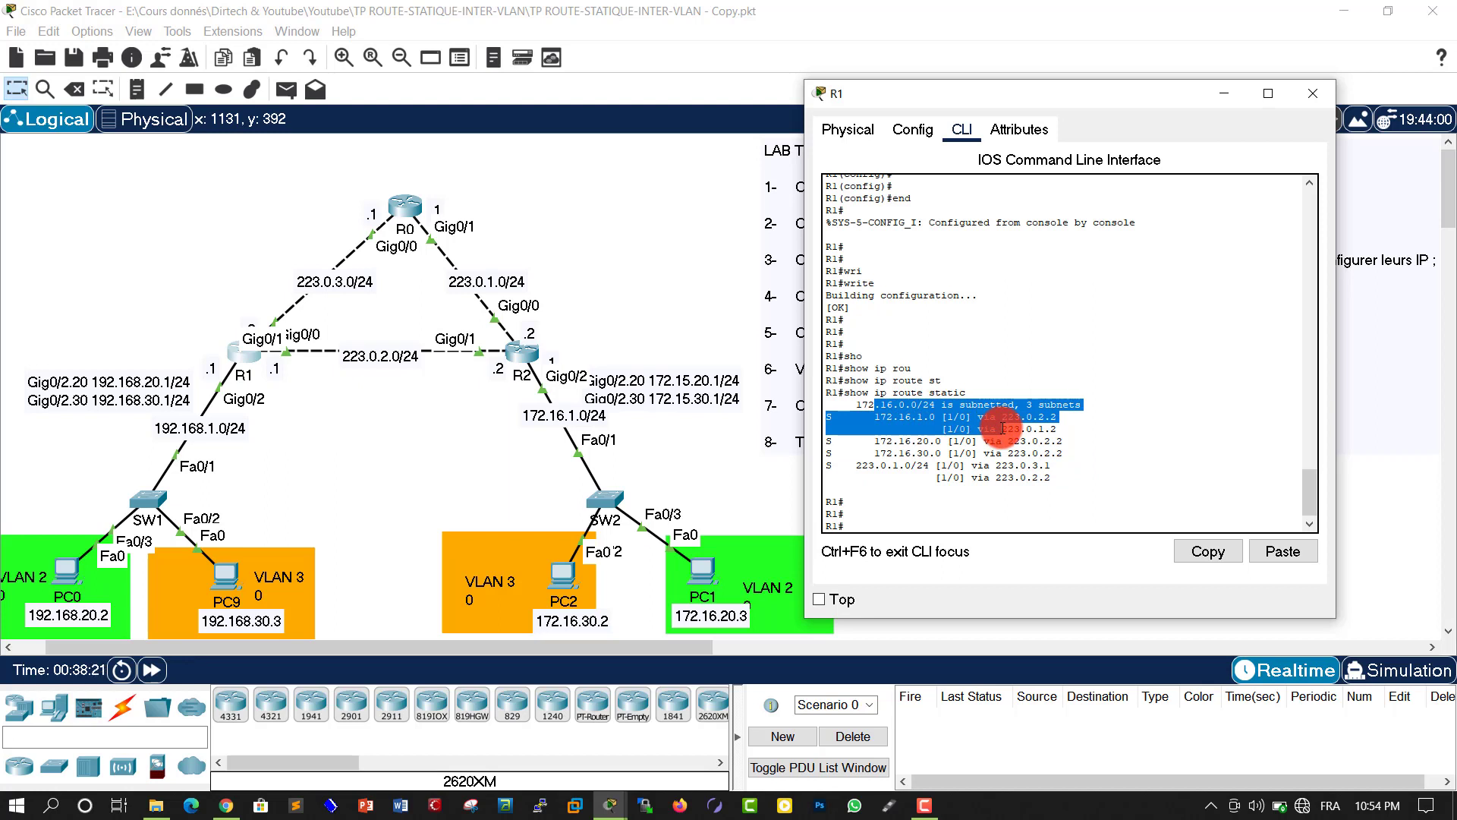
{"action": "left_click", "coordinate": [1309, 99]}
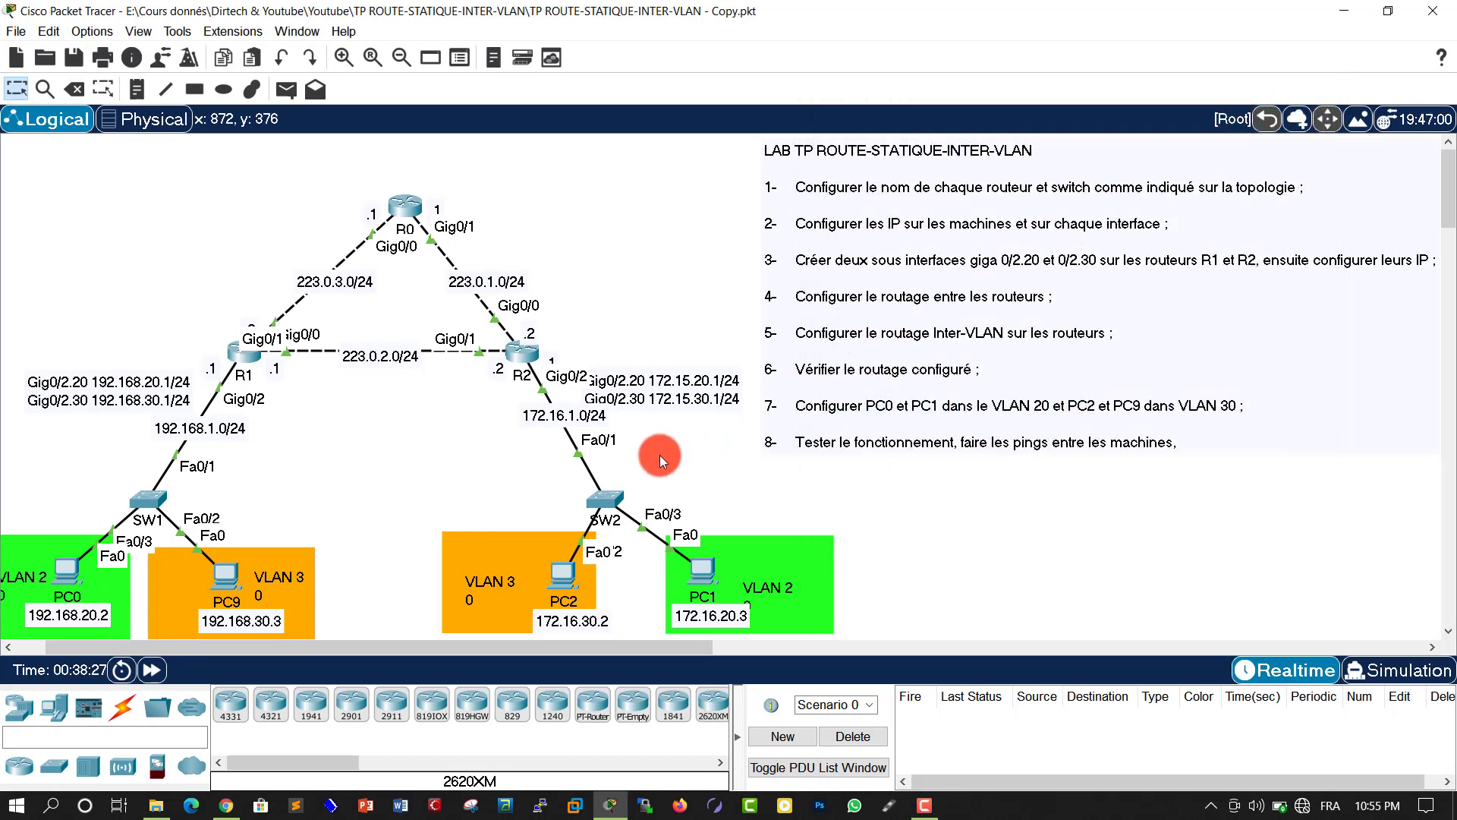
Open R2's command line and run show ip route static to list its static routes
{"action": "left_click", "coordinate": [521, 351]}
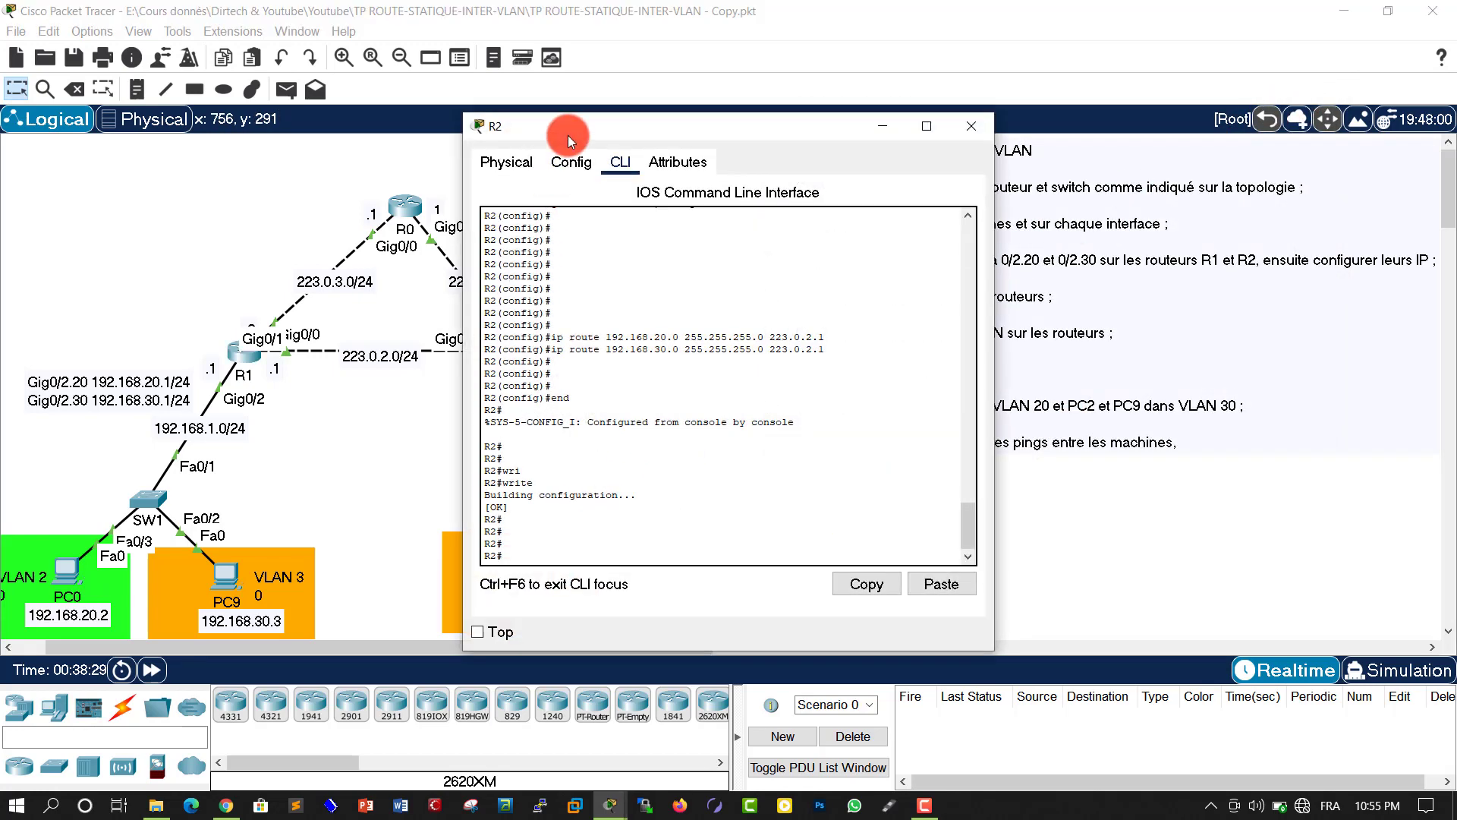
{"action": "left_click_drag", "start_coordinate": [568, 135], "coordinate": [930, 84]}
{"action": "left_click", "coordinate": [992, 335]}
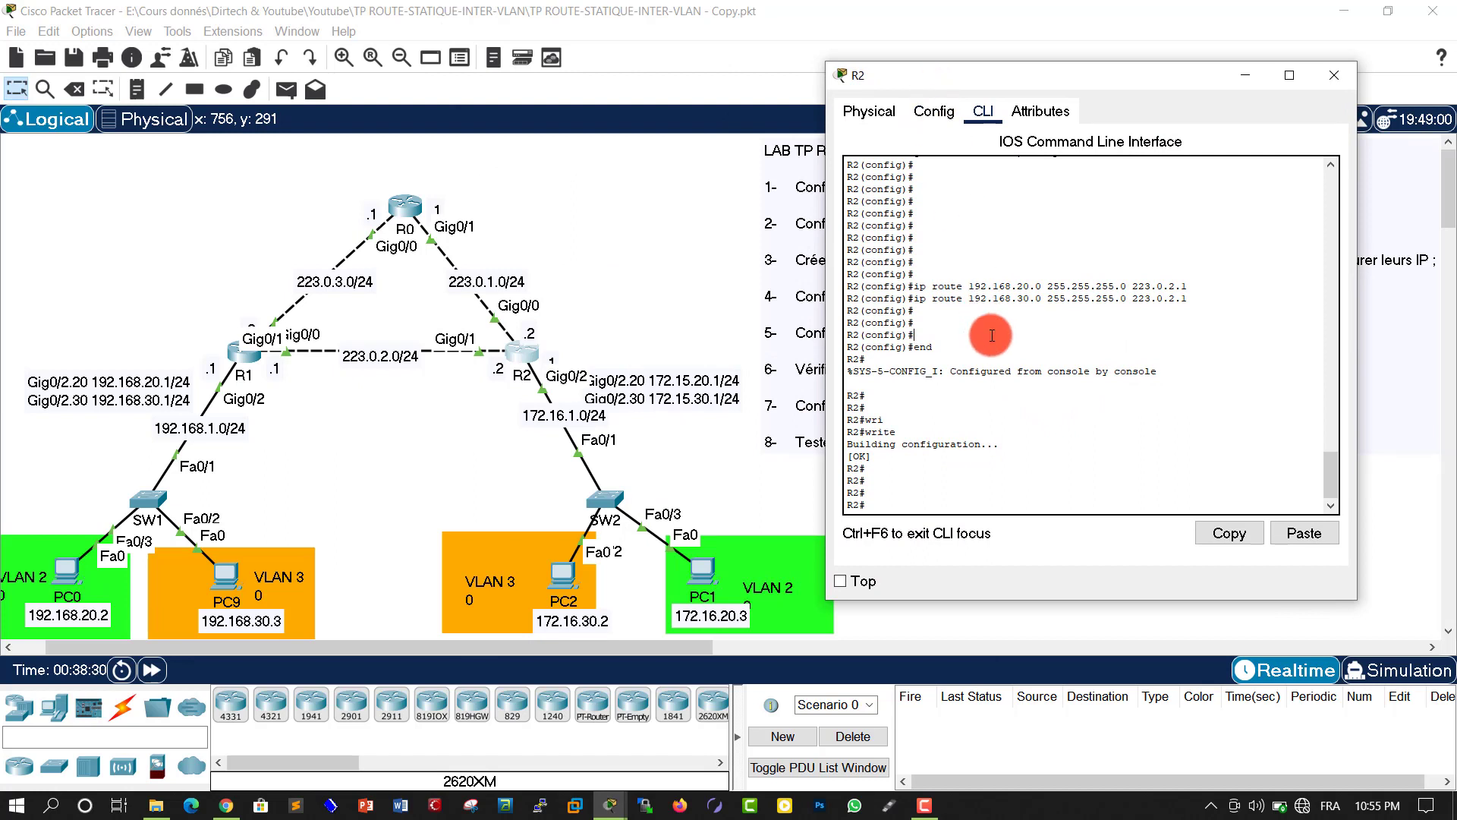
{"action": "key", "text": "Return"}
{"action": "key", "text": "Return"}
{"action": "key", "text": "Return"}
{"action": "type", "text": "sho"}
{"action": "key", "text": "Tab"}
{"action": "type", "text": "ip sh"}
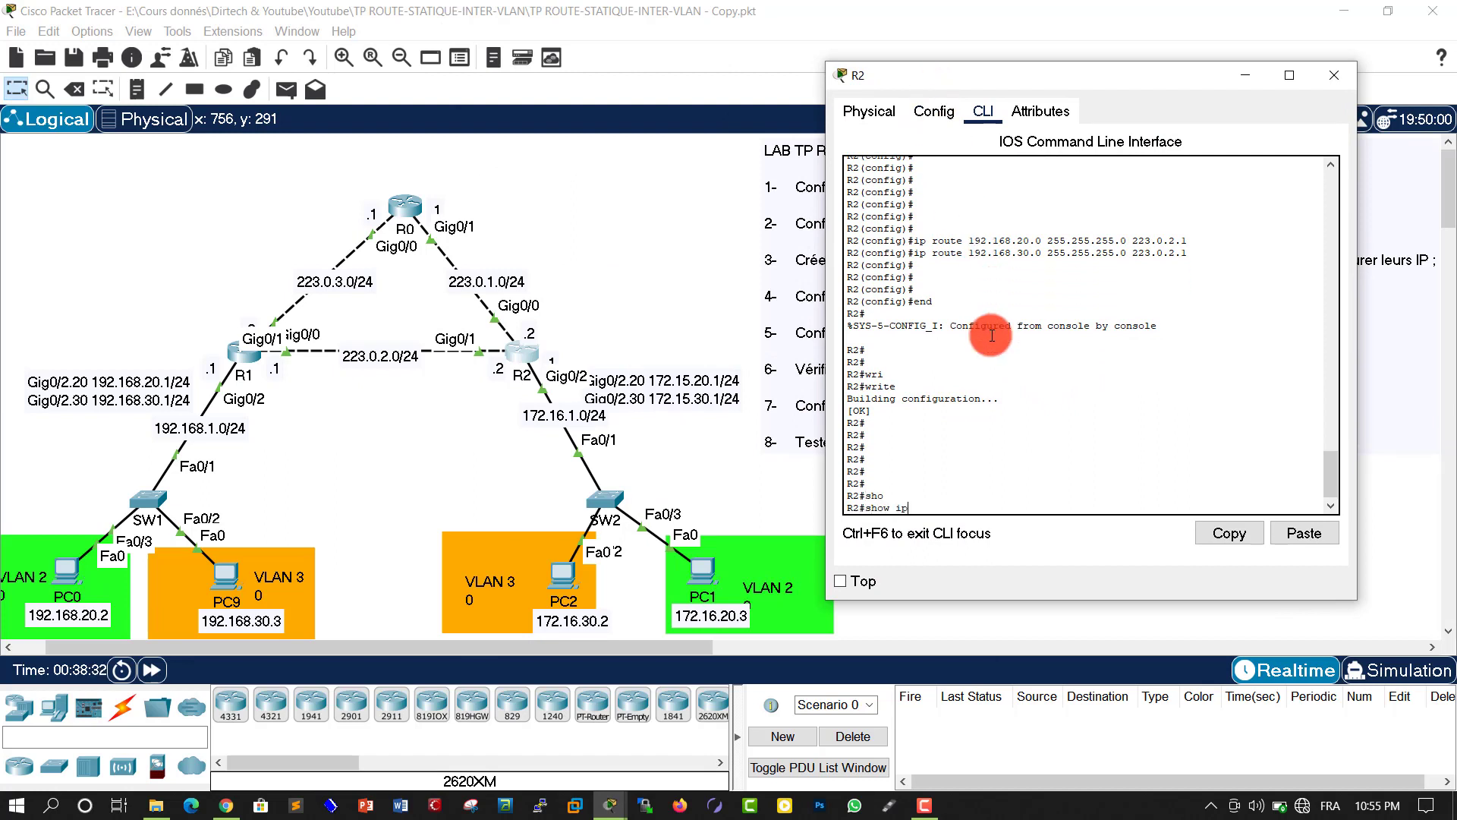
{"action": "key", "text": "Tab"}
{"action": "key", "text": "BackSpace"}
{"action": "key", "text": "BackSpace"}
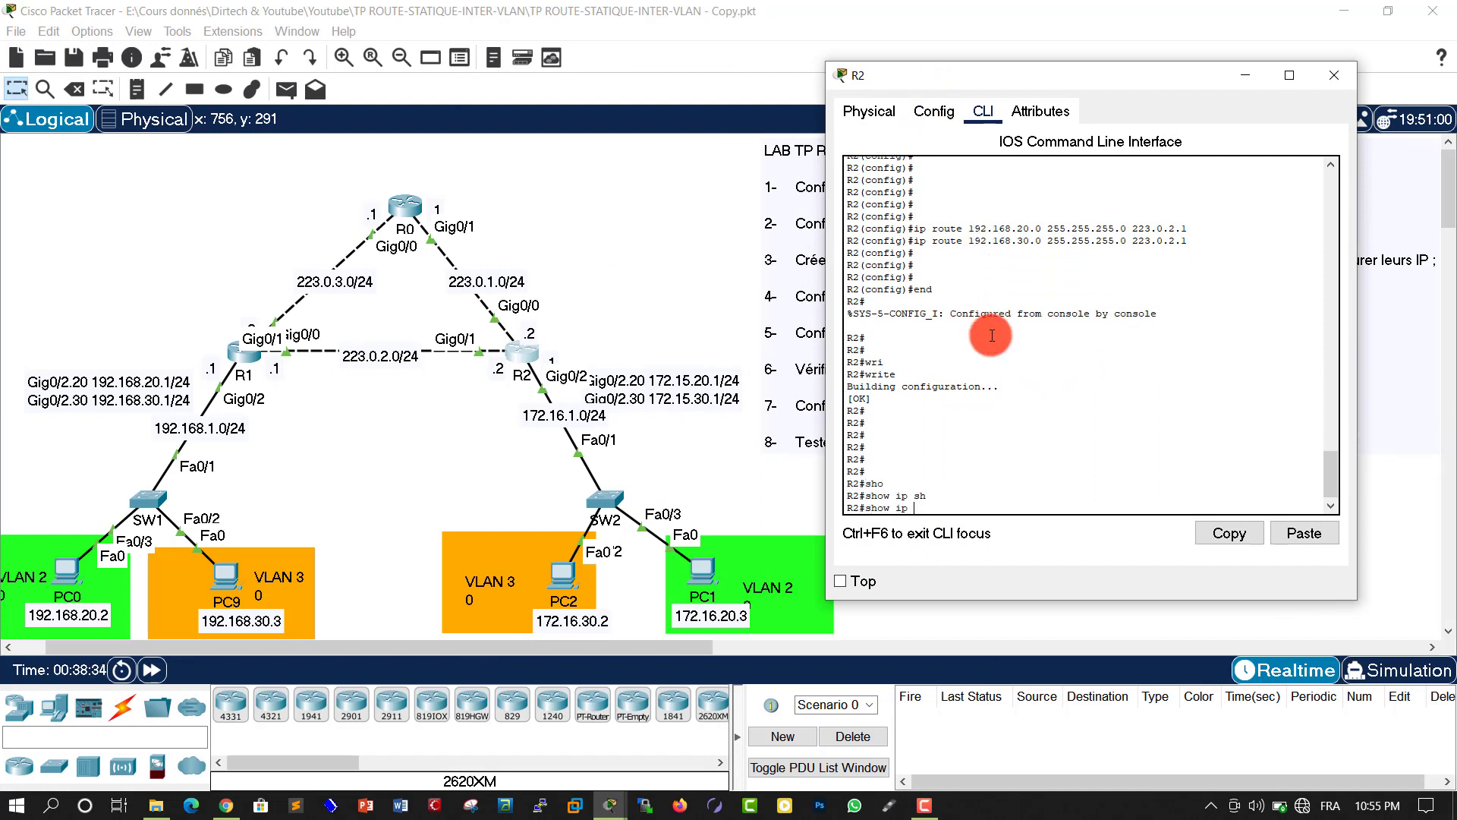
{"action": "type", "text": "ro"}
{"action": "key", "text": "Tab"}
{"action": "type", "text": "st"}
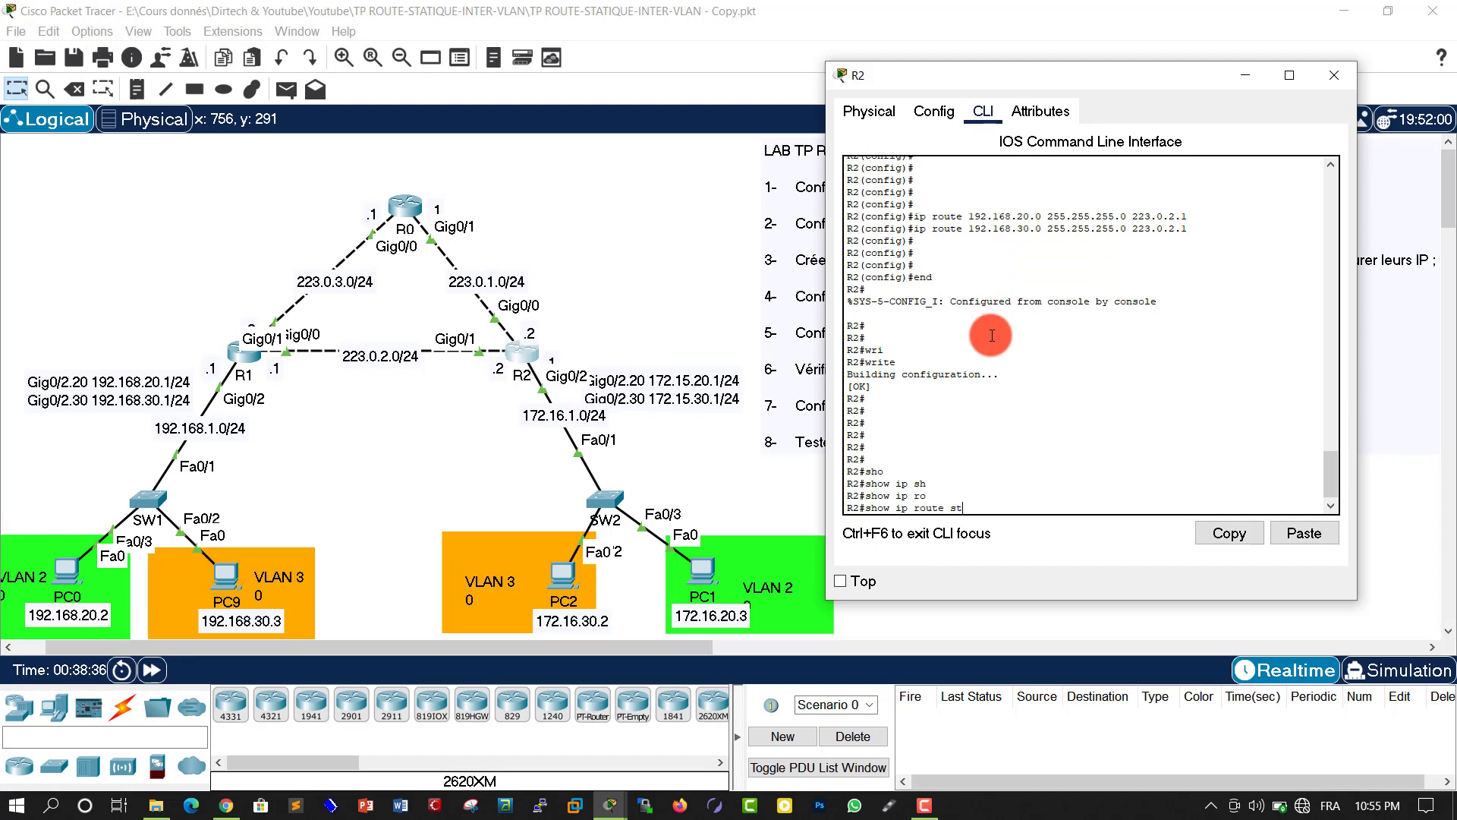
{"action": "key", "text": "Tab"}
{"action": "key", "text": "Return"}
{"action": "key", "text": "Return"}
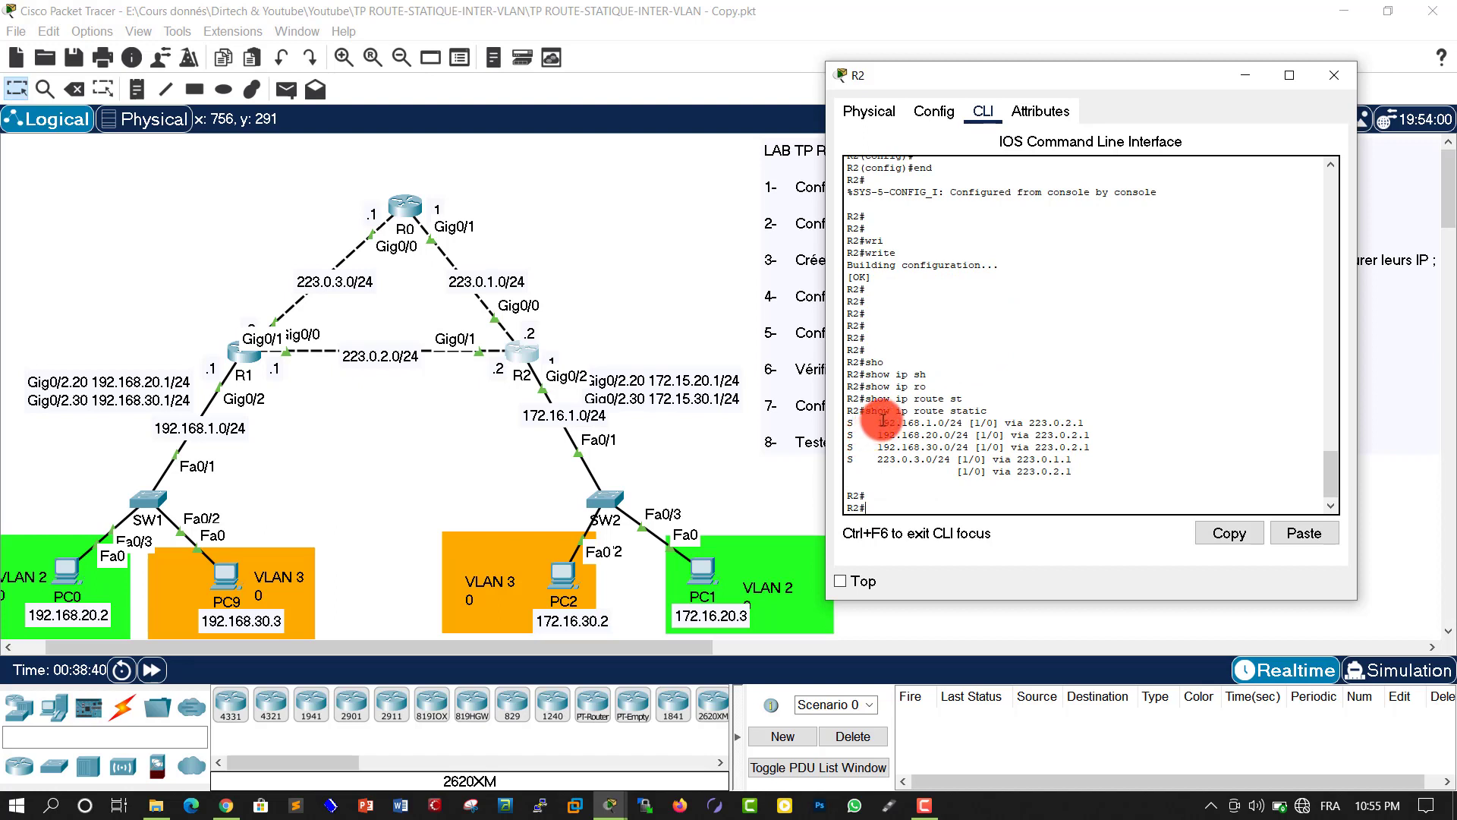
Examine R2's static routes to 192.168.1.0, 192.168.20.0, 192.168.30.0 and 223.0.3.0 by highlighting them, and close the R2 window
{"action": "left_click_drag", "start_coordinate": [866, 411], "coordinate": [1015, 464]}
{"action": "left_click", "coordinate": [1009, 455]}
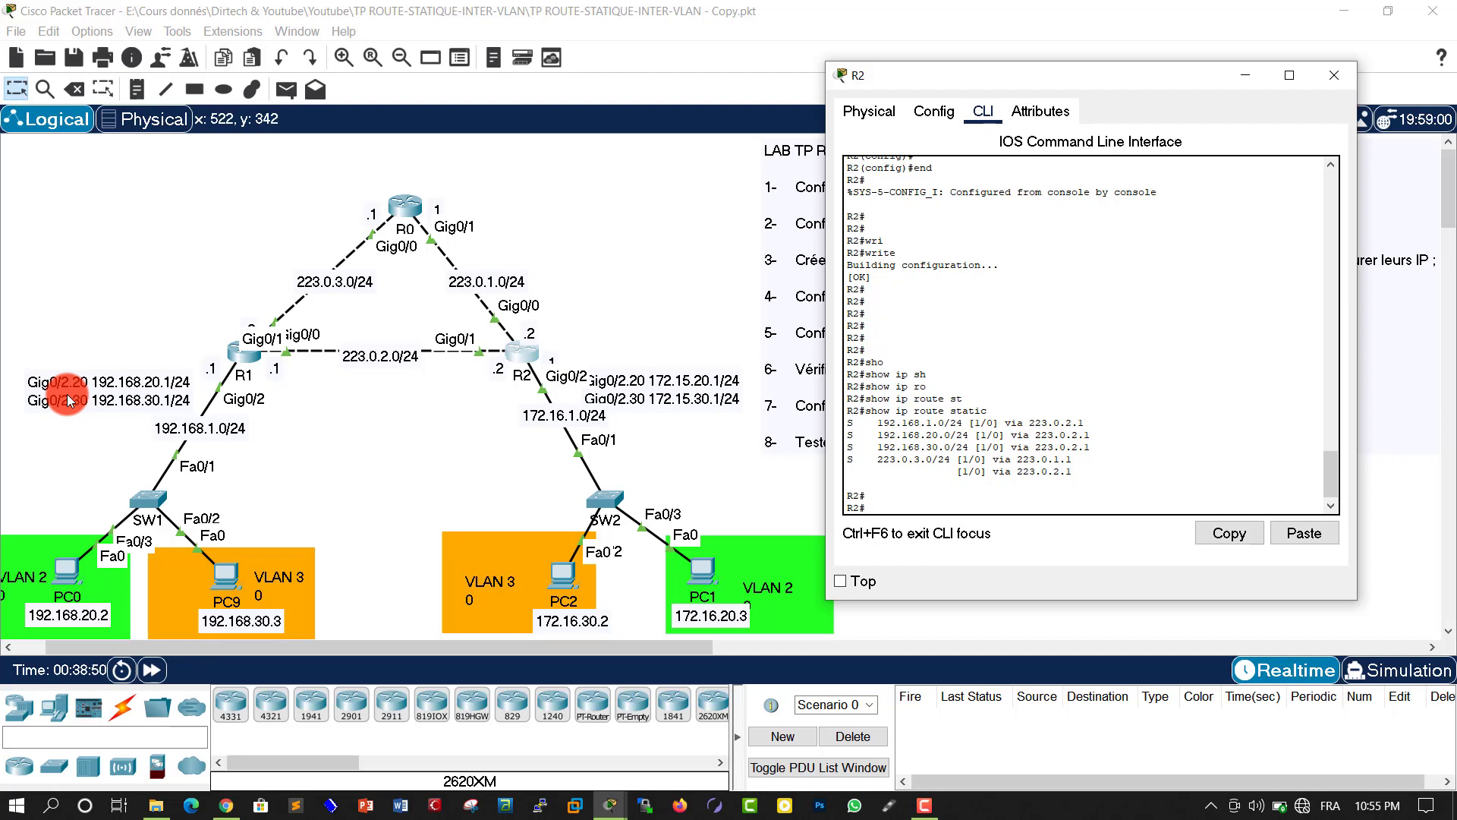
{"action": "left_click_drag", "start_coordinate": [926, 436], "coordinate": [941, 448]}
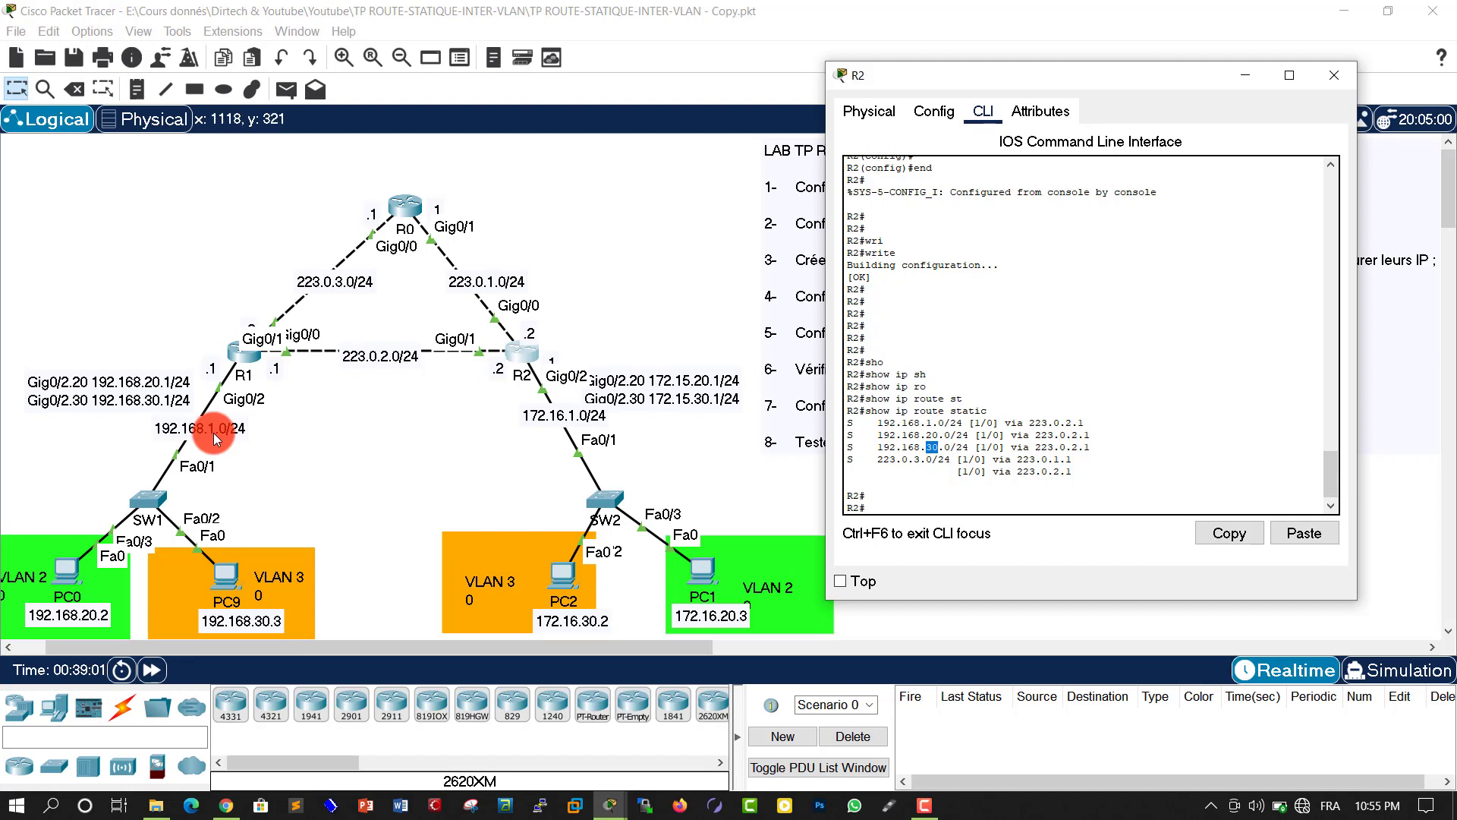
{"action": "left_click_drag", "start_coordinate": [877, 423], "coordinate": [999, 419]}
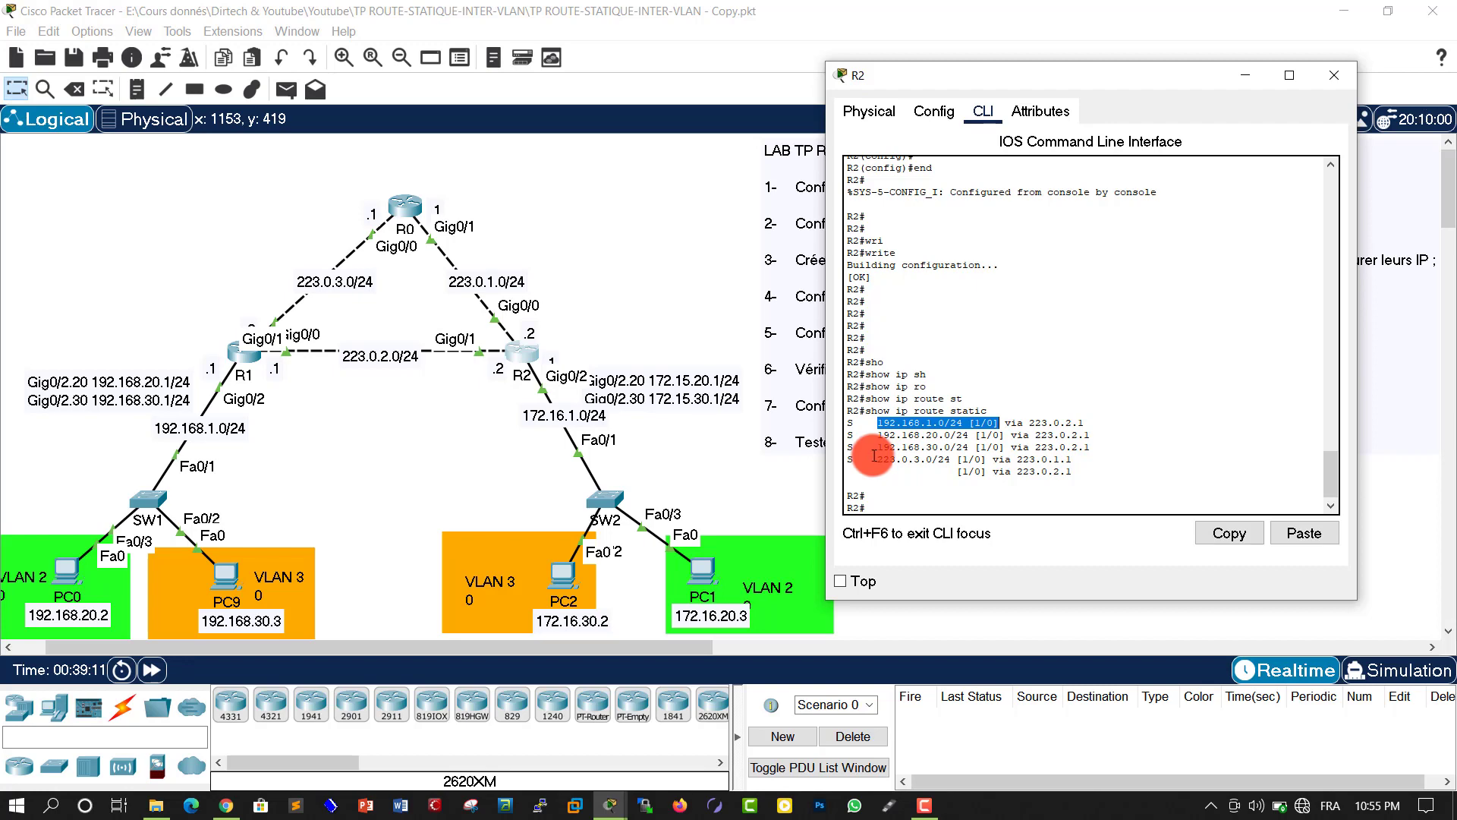
{"action": "left_click_drag", "start_coordinate": [883, 459], "coordinate": [993, 459]}
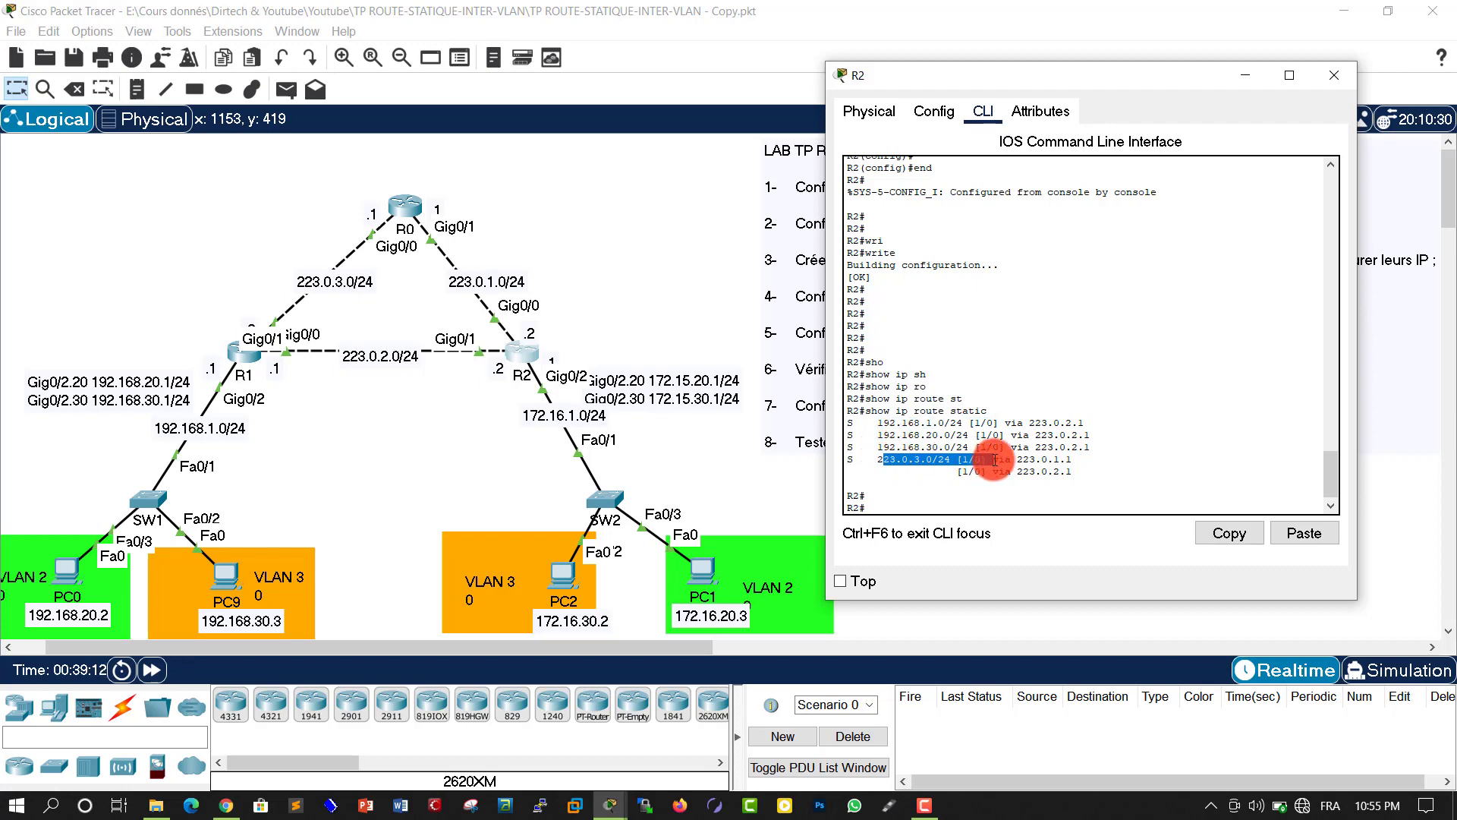
{"action": "left_click", "coordinate": [1334, 75]}
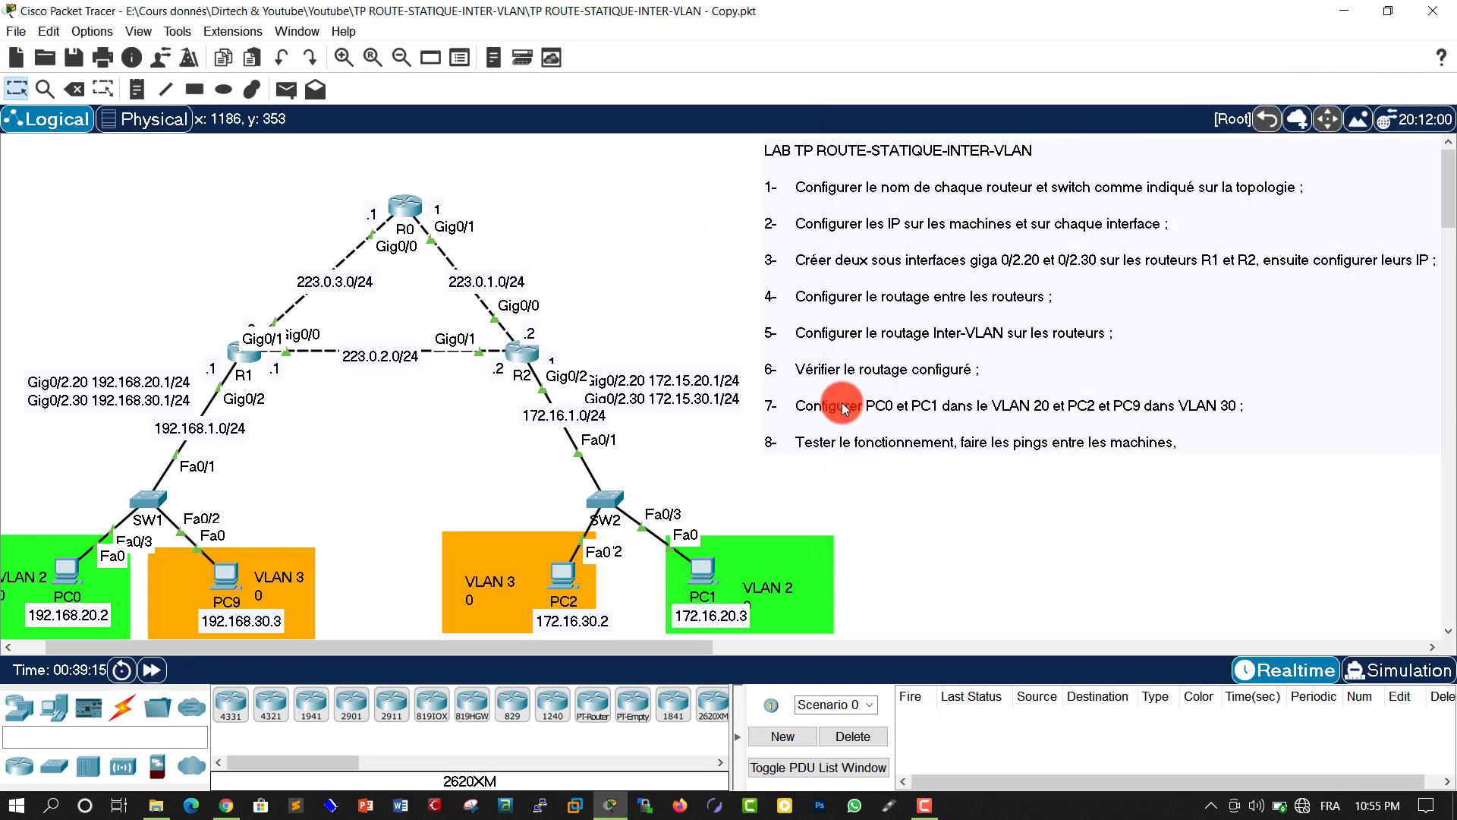
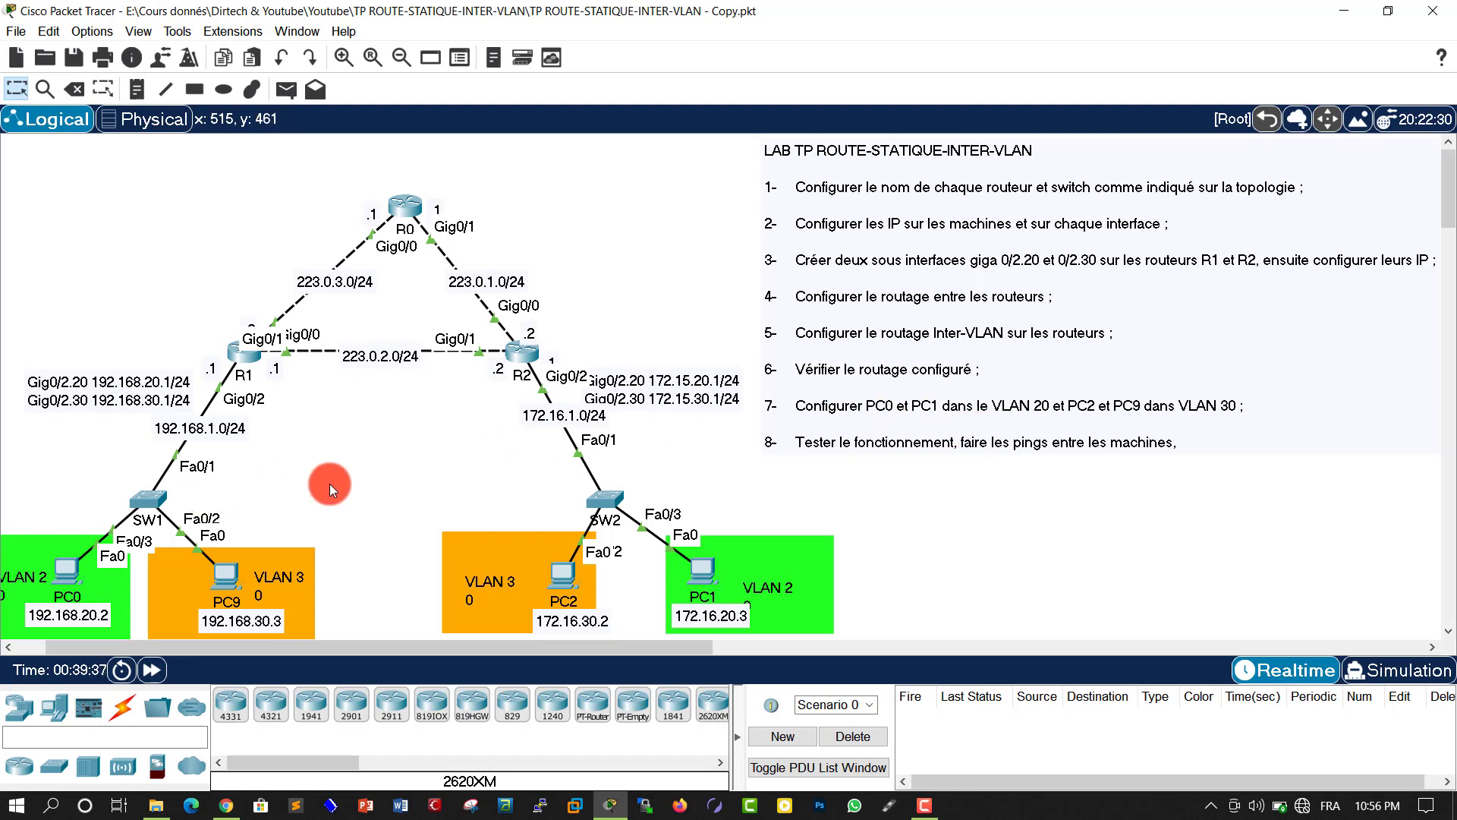
Open switch SW1's command line and enter privileged mode with enable
{"action": "left_click", "coordinate": [149, 498]}
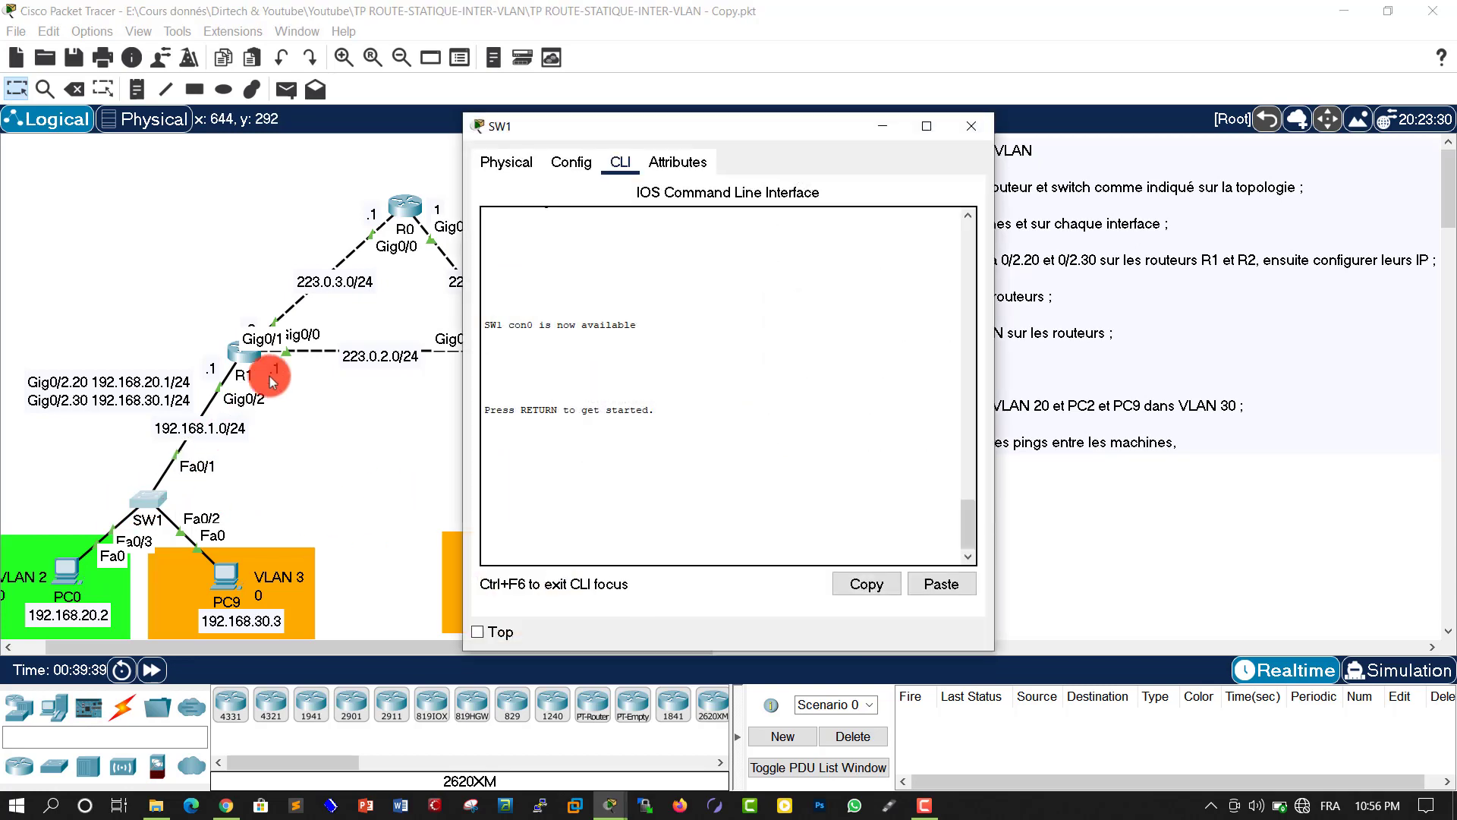
{"action": "left_click_drag", "start_coordinate": [570, 123], "coordinate": [255, 98]}
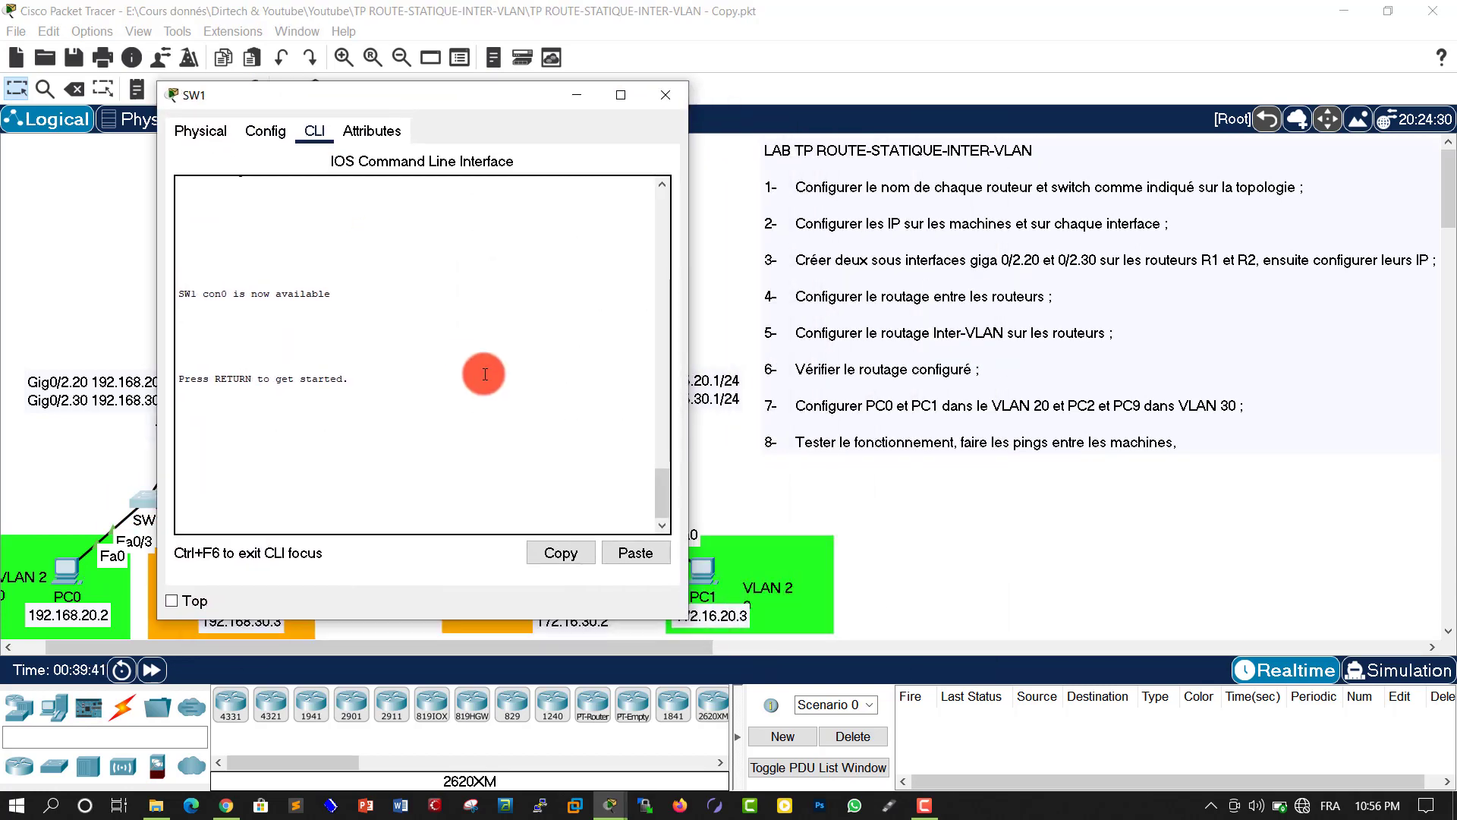
{"action": "key", "text": "Return"}
{"action": "key", "text": "Return"}
{"action": "key", "text": "Return"}
{"action": "key", "text": "Return"}
{"action": "type", "text": "en"}
{"action": "key", "text": "Tab"}
{"action": "key", "text": "Return"}
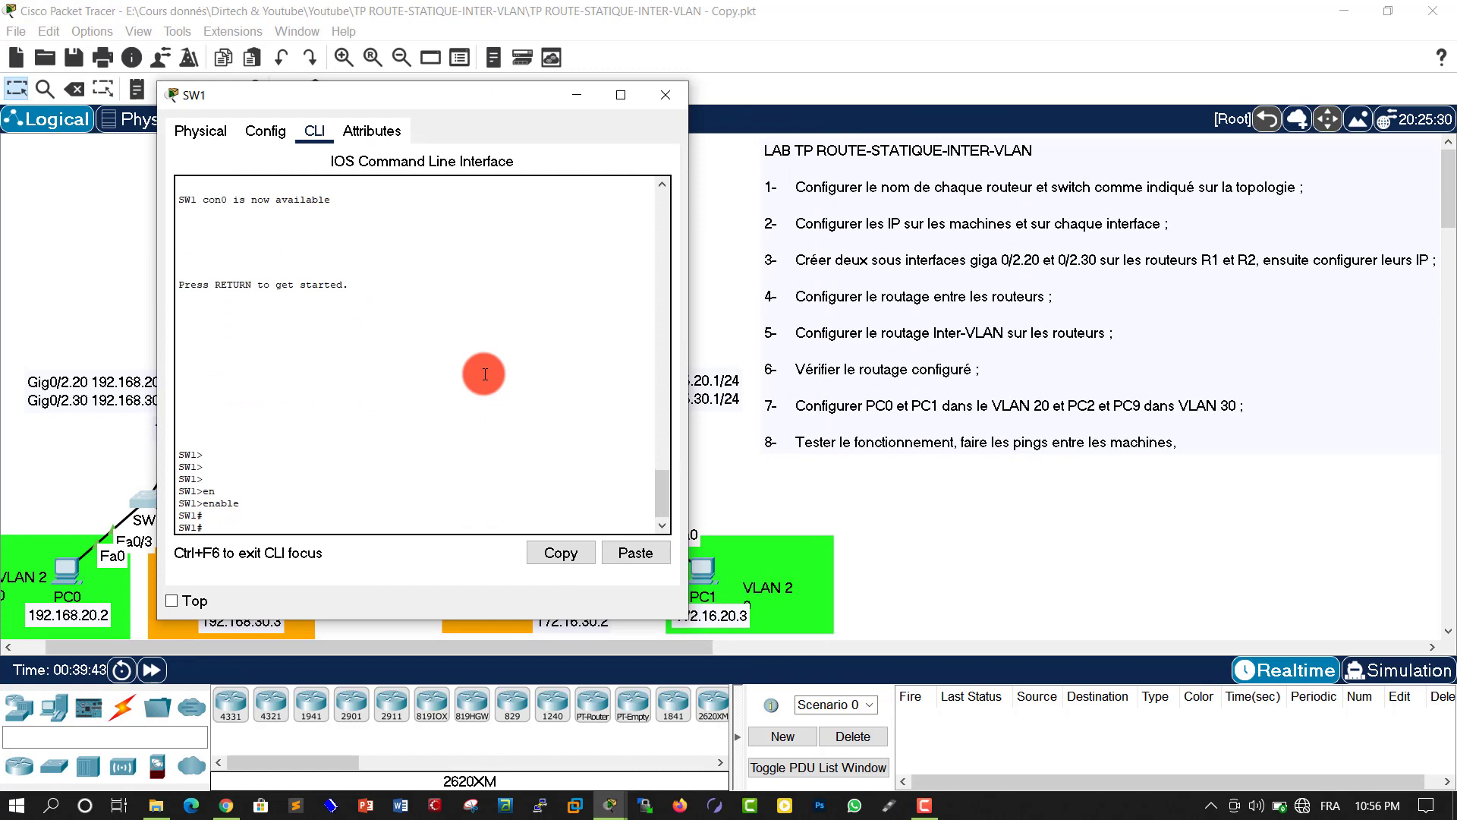
Enter global configuration mode on SW1 with configure terminal
{"action": "key", "text": "Return"}
{"action": "type", "text": "con"}
{"action": "key", "text": "Tab"}
{"action": "type", "text": "f"}
{"action": "key", "text": "Tab"}
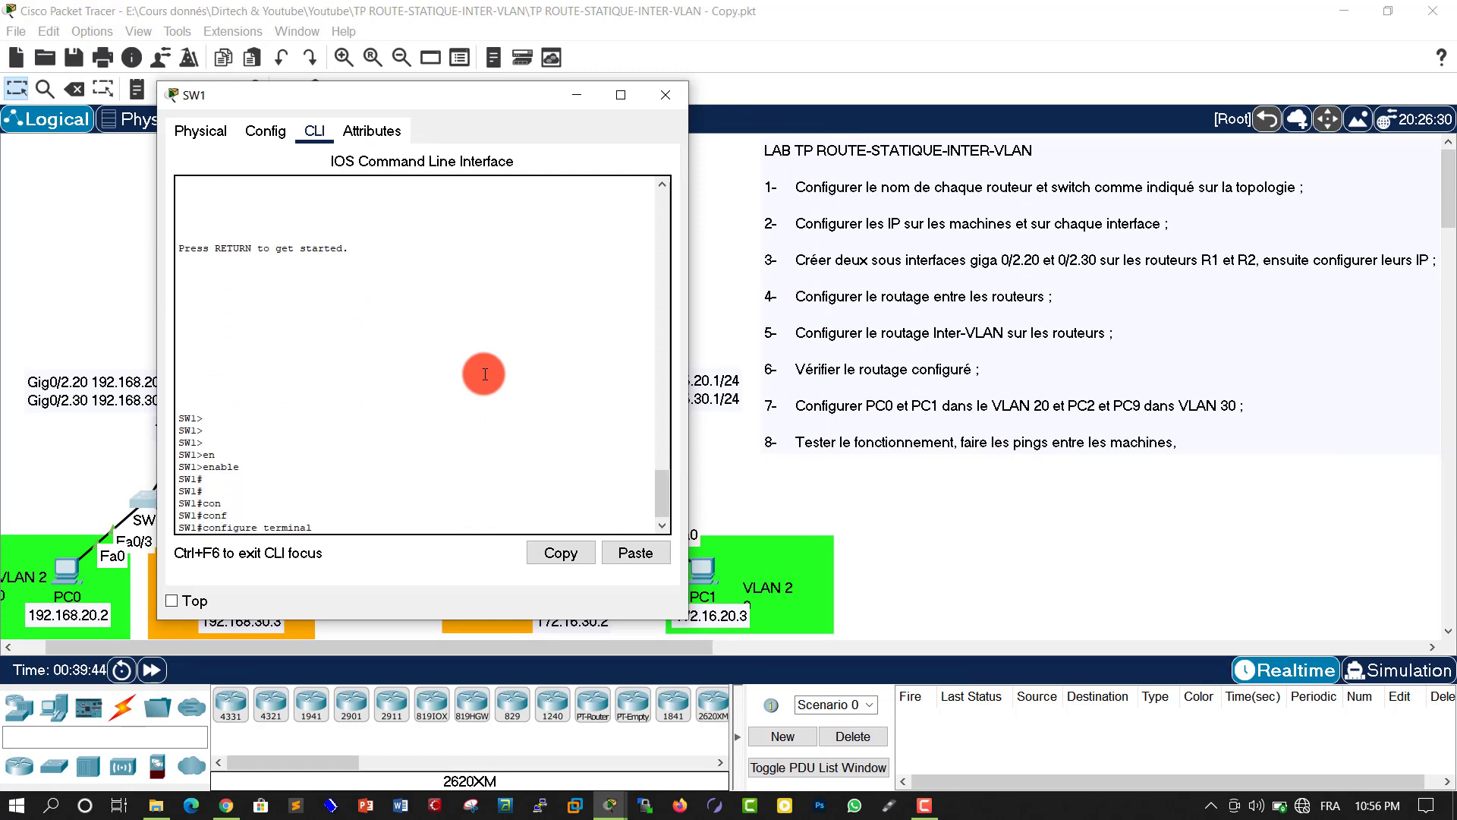
{"action": "type", "text": "terminal"}
{"action": "key", "text": "Return"}
{"action": "key", "text": "Return"}
{"action": "key", "text": "Return"}
{"action": "key", "text": "Return"}
Create VLAN 20 on SW1
{"action": "type", "text": "vl"}
{"action": "key", "text": "Tab"}
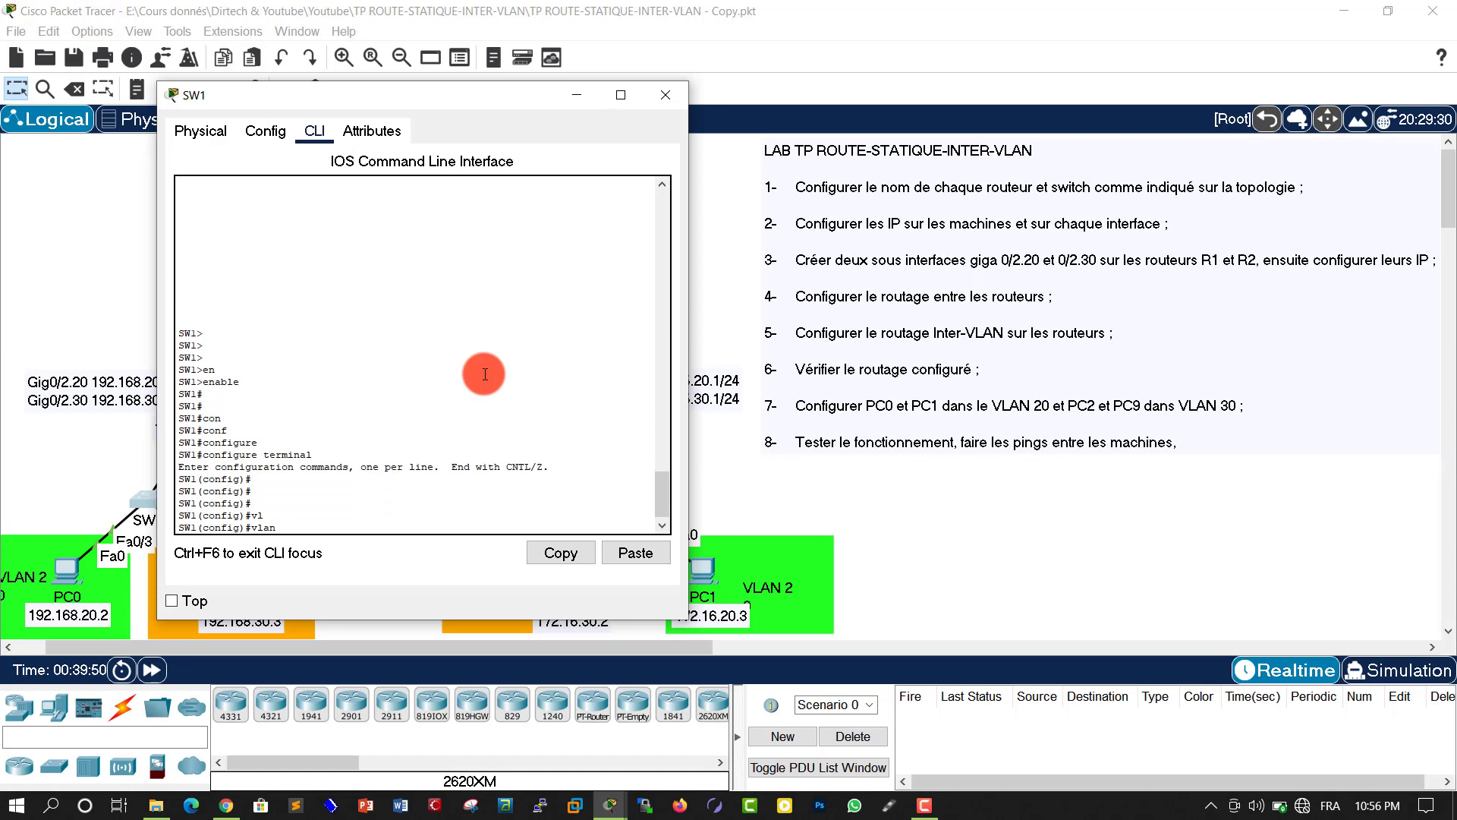
{"action": "type", "text": "20"}
{"action": "key", "text": "Return"}
{"action": "key", "text": "Return"}
{"action": "key", "text": "Return"}
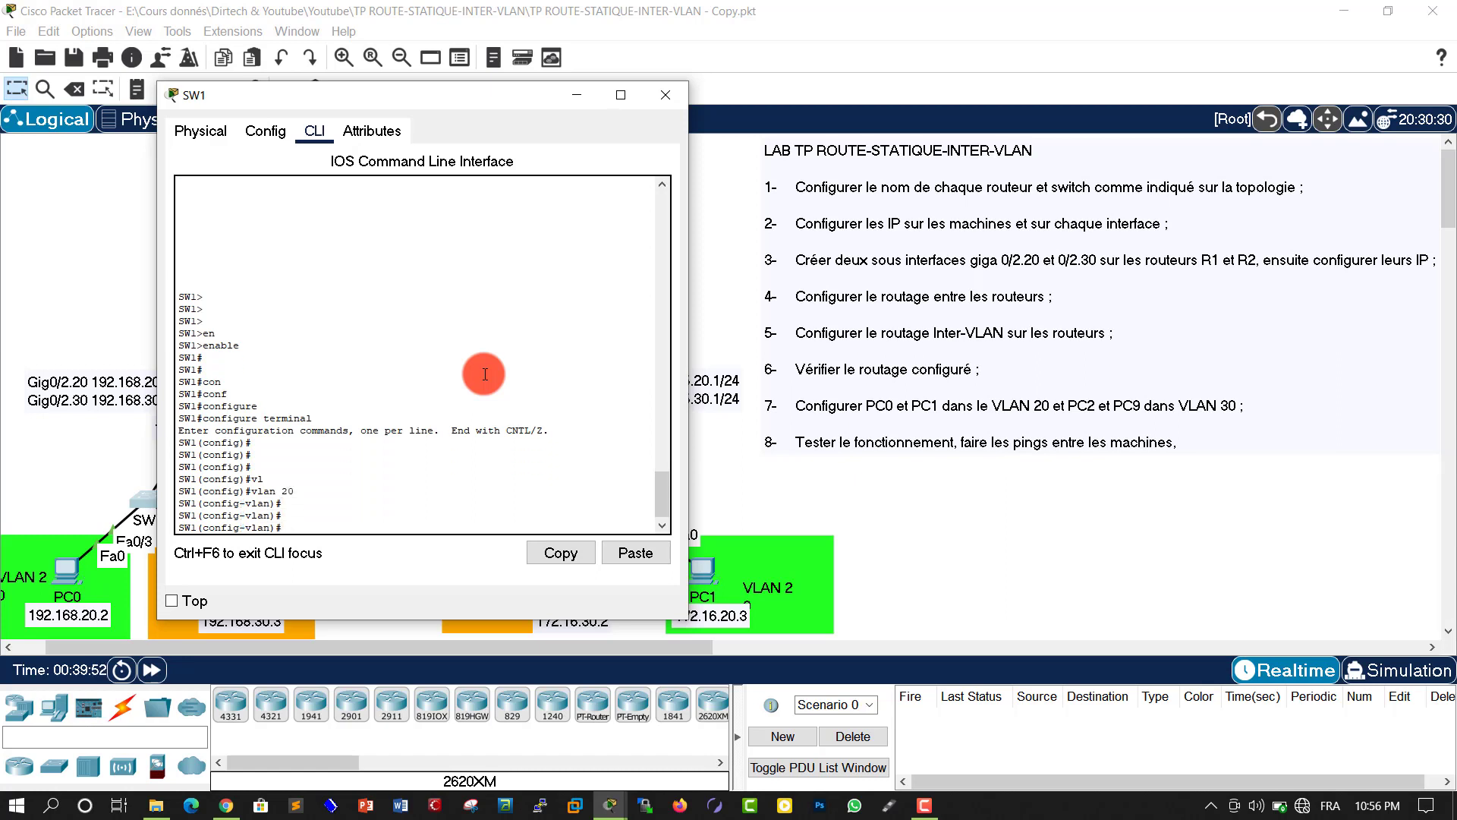
Try to name VLAN 20 by entering V20 on its own in VLAN configuration mode
{"action": "type", "text": "v20"}
{"action": "key", "text": "Return"}
{"action": "key", "text": "Return"}
{"action": "key", "text": "Return"}
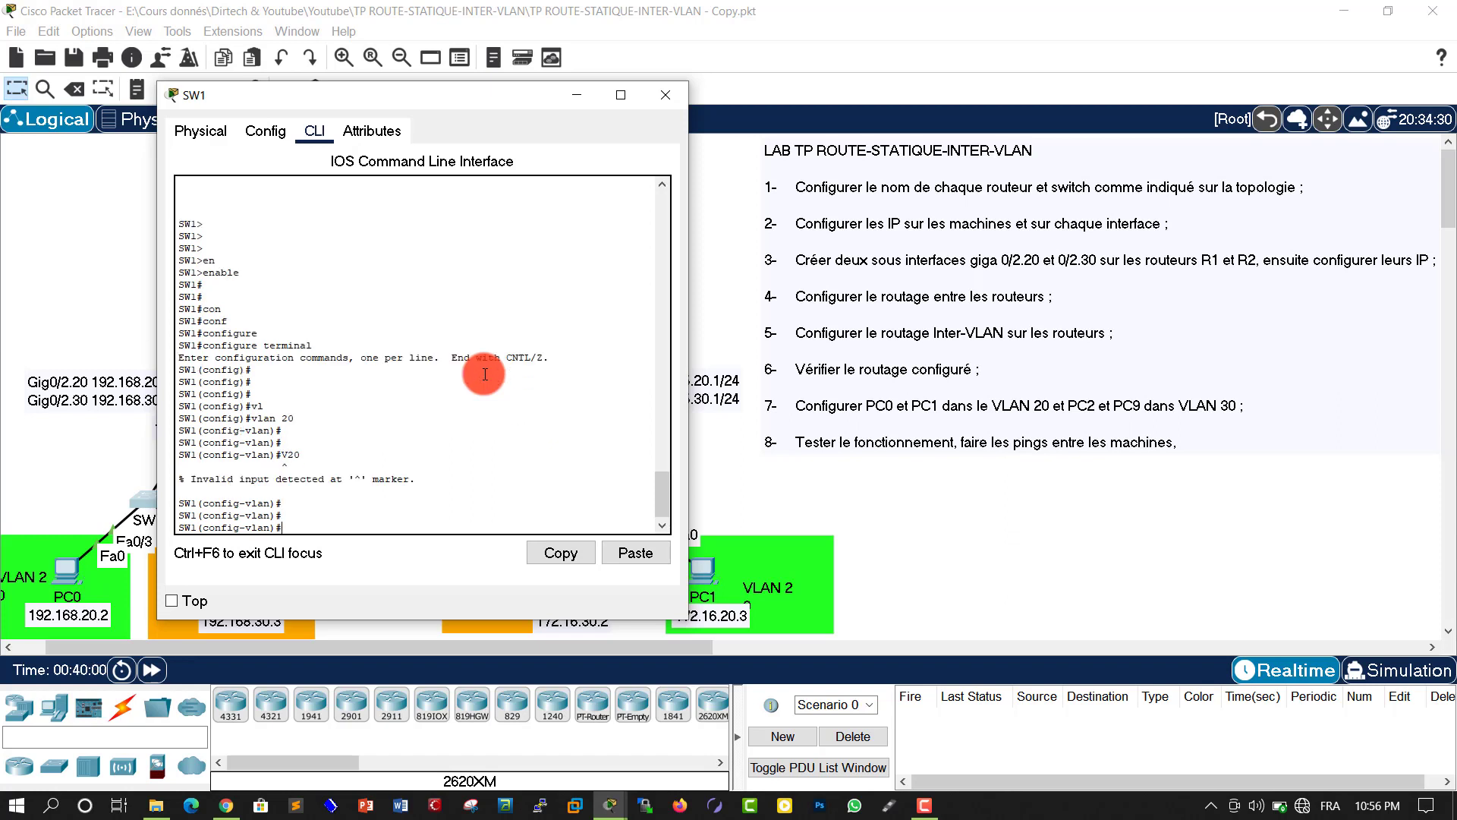
Name VLAN 20 as V20 and exit back to SW1's global configuration mode
{"action": "type", "text": "na"}
{"action": "key", "text": "Tab"}
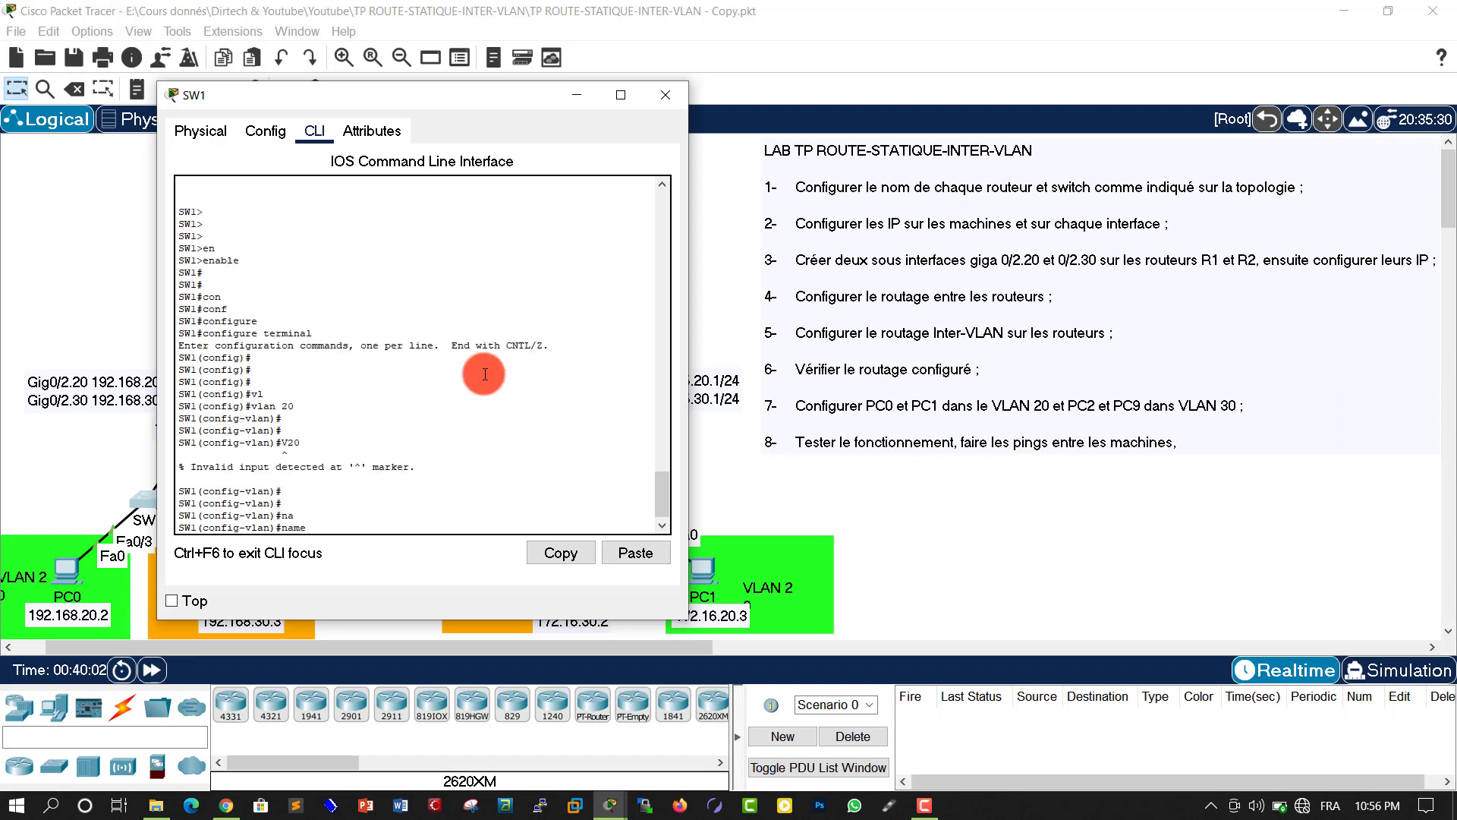
{"action": "type", "text": "V20"}
{"action": "key", "text": "Return"}
{"action": "key", "text": "Return"}
{"action": "key", "text": "Return"}
{"action": "type", "text": "exi"}
{"action": "key", "text": "Tab"}
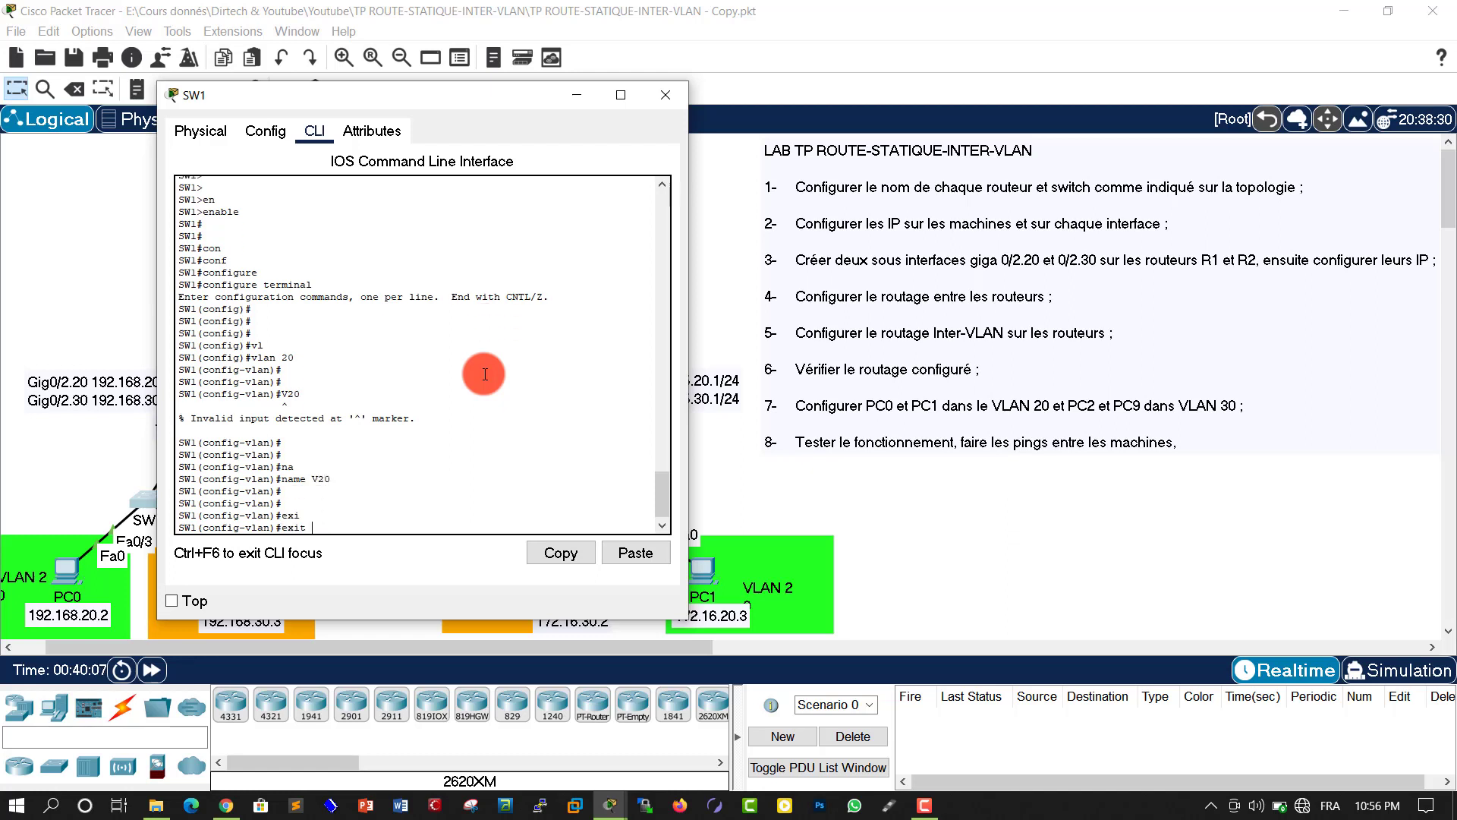
{"action": "key", "text": "Return"}
{"action": "key", "text": "Return"}
{"action": "key", "text": "Return"}
Create VLAN 30 on SW1
{"action": "type", "text": "v"}
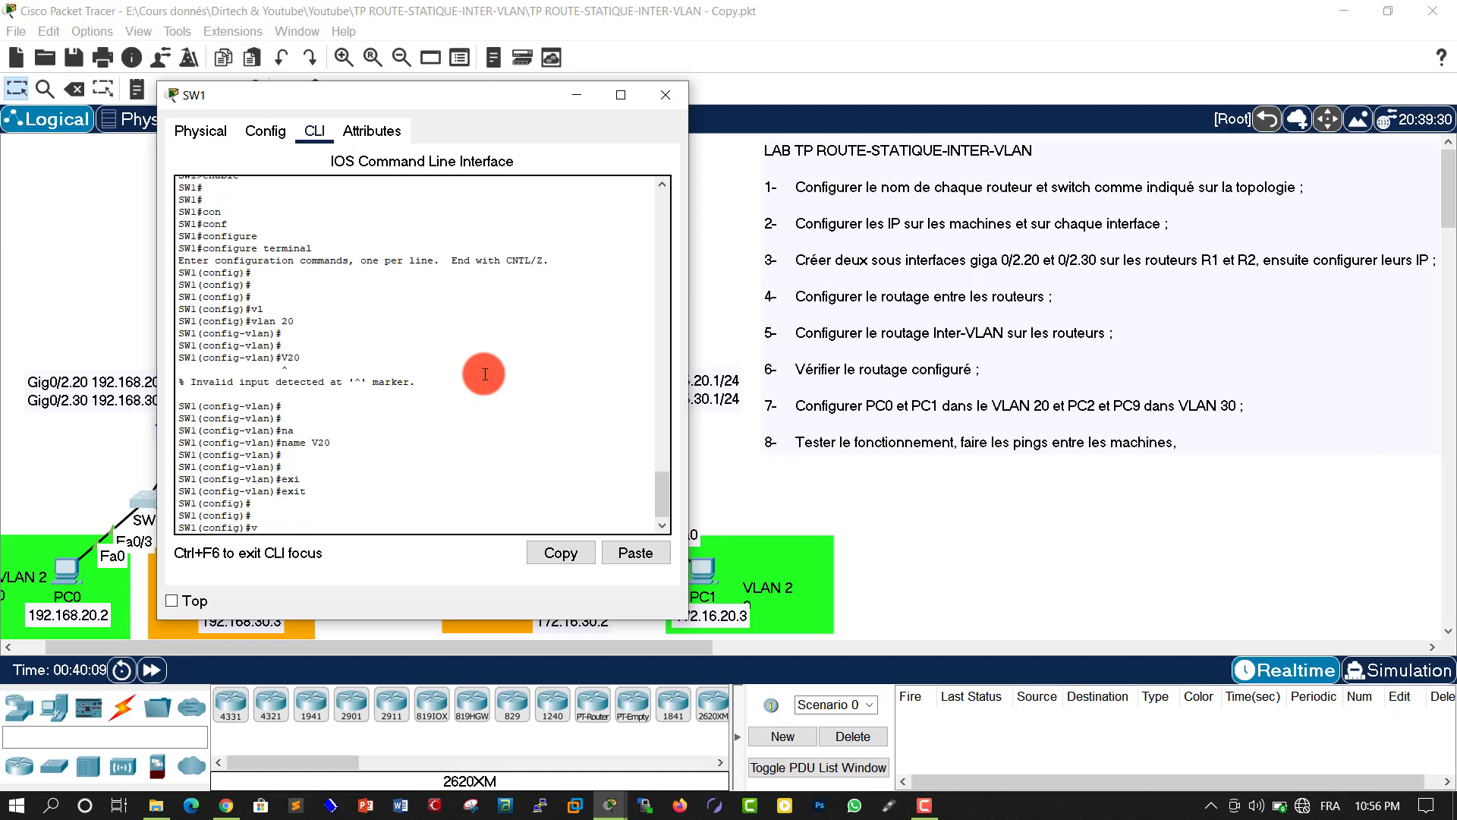
{"action": "type", "text": "la"}
{"action": "key", "text": "Tab"}
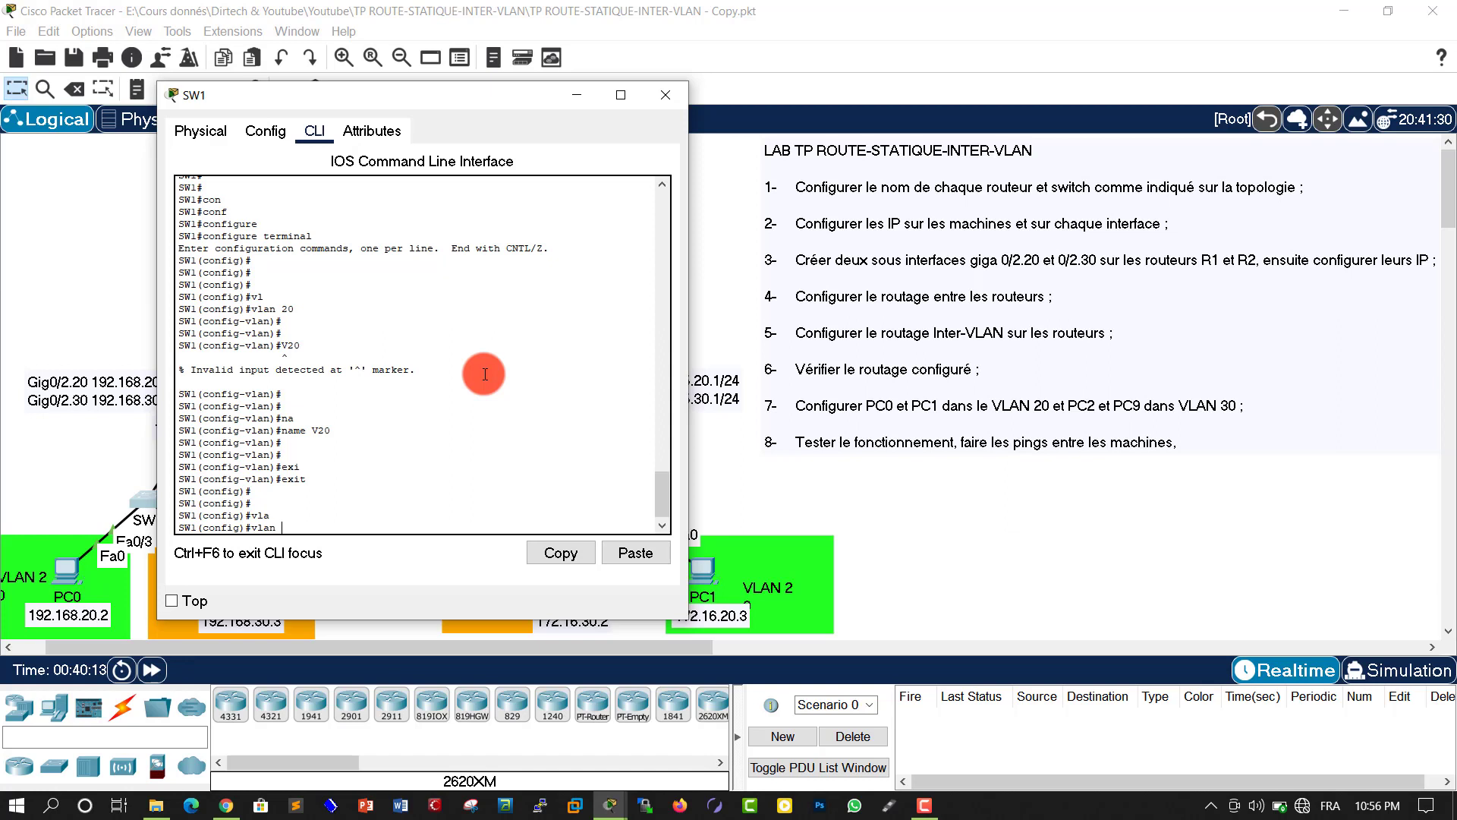
{"action": "type", "text": "30"}
{"action": "key", "text": "Return"}
{"action": "key", "text": "Return"}
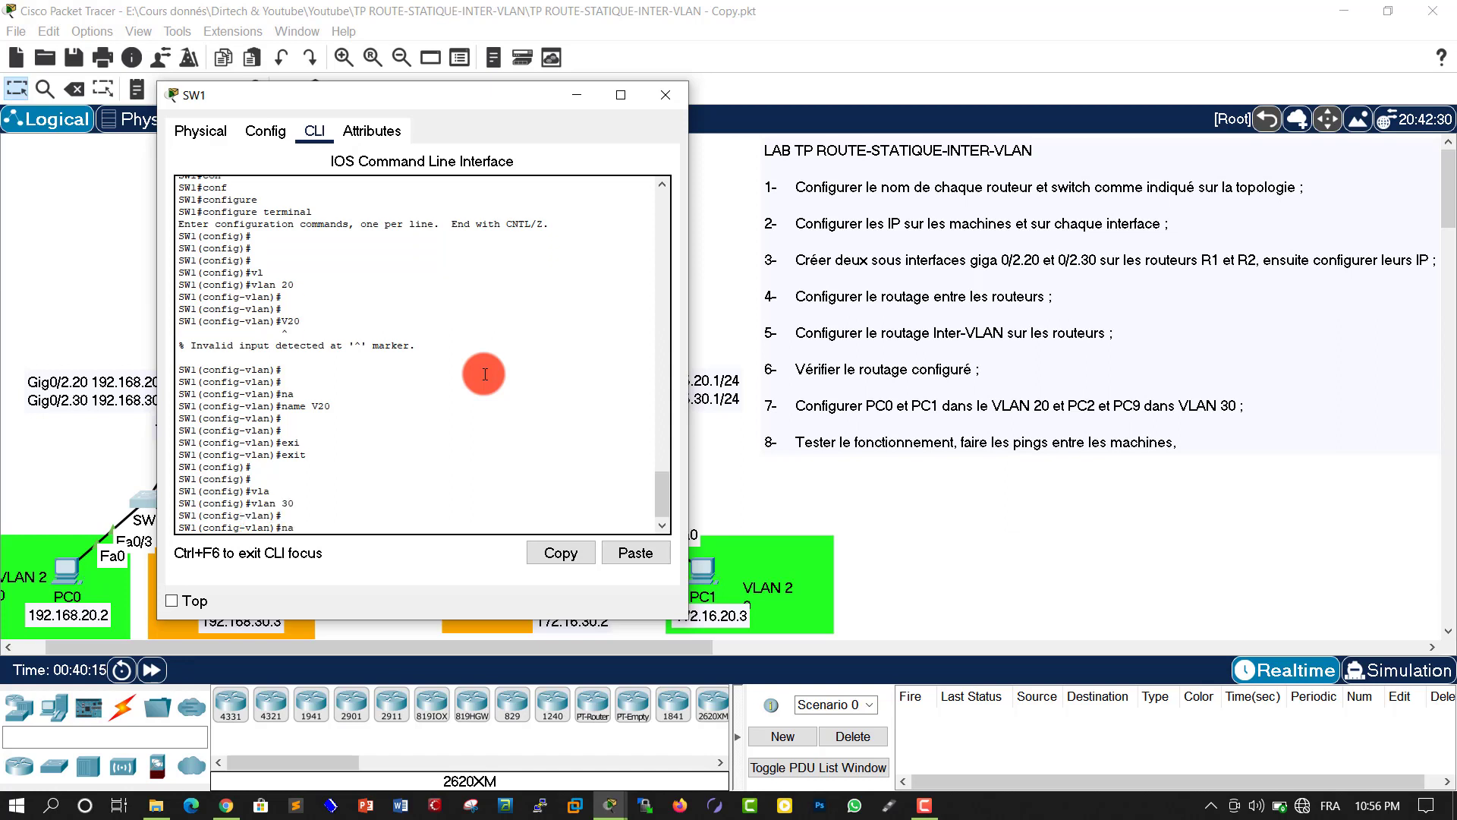
Name VLAN 30 as V30 on SW1
{"action": "type", "text": "na"}
{"action": "key", "text": "Tab"}
{"action": "type", "text": "V"}
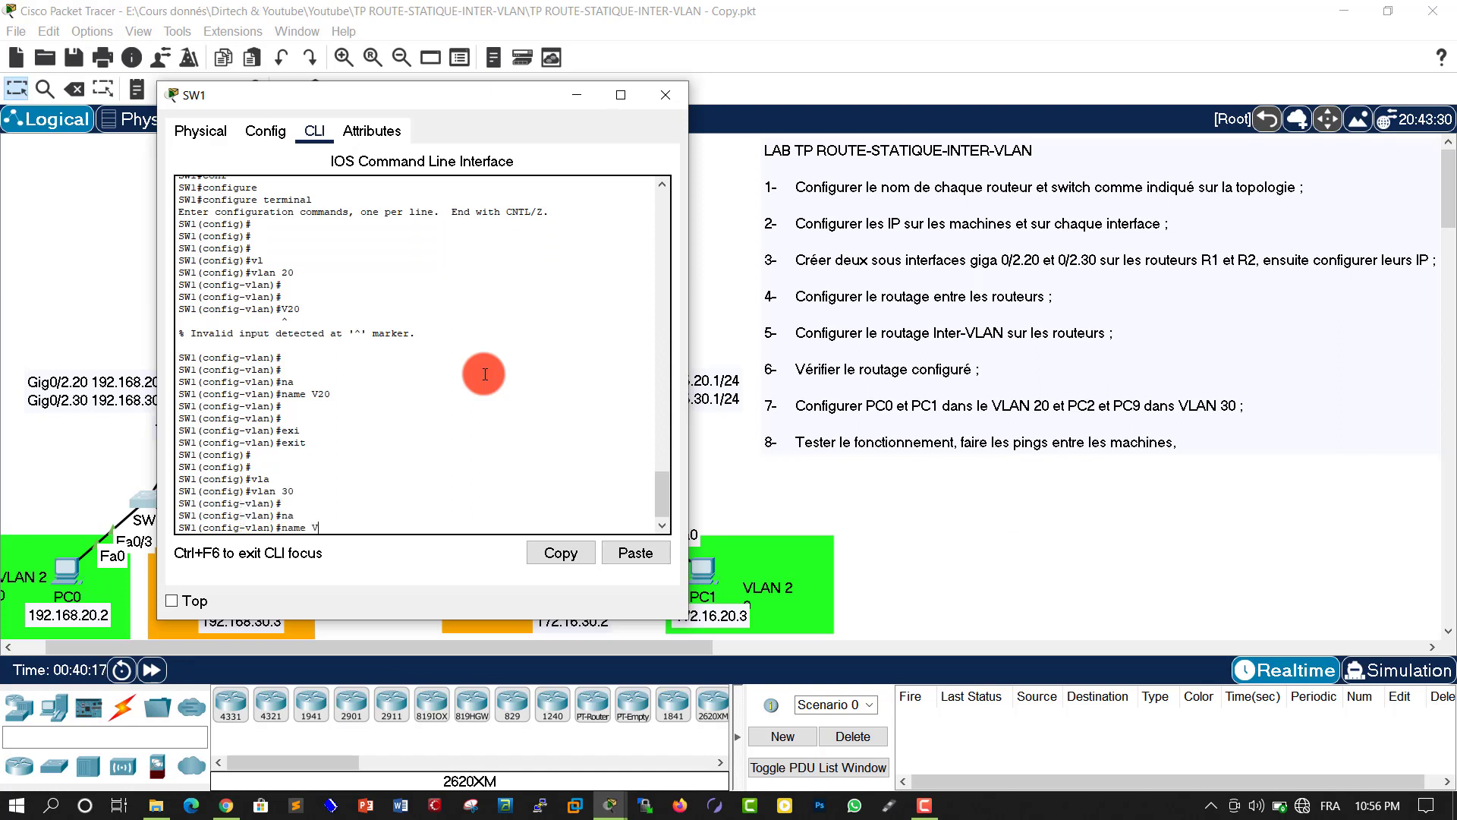
{"action": "type", "text": "30"}
{"action": "key", "text": "Return"}
{"action": "key", "text": "Return"}
{"action": "key", "text": "Return"}
{"action": "key", "text": "Return"}
Exit VLAN configuration mode on SW1 back to global configuration mode and close the switch's window
{"action": "type", "text": "e"}
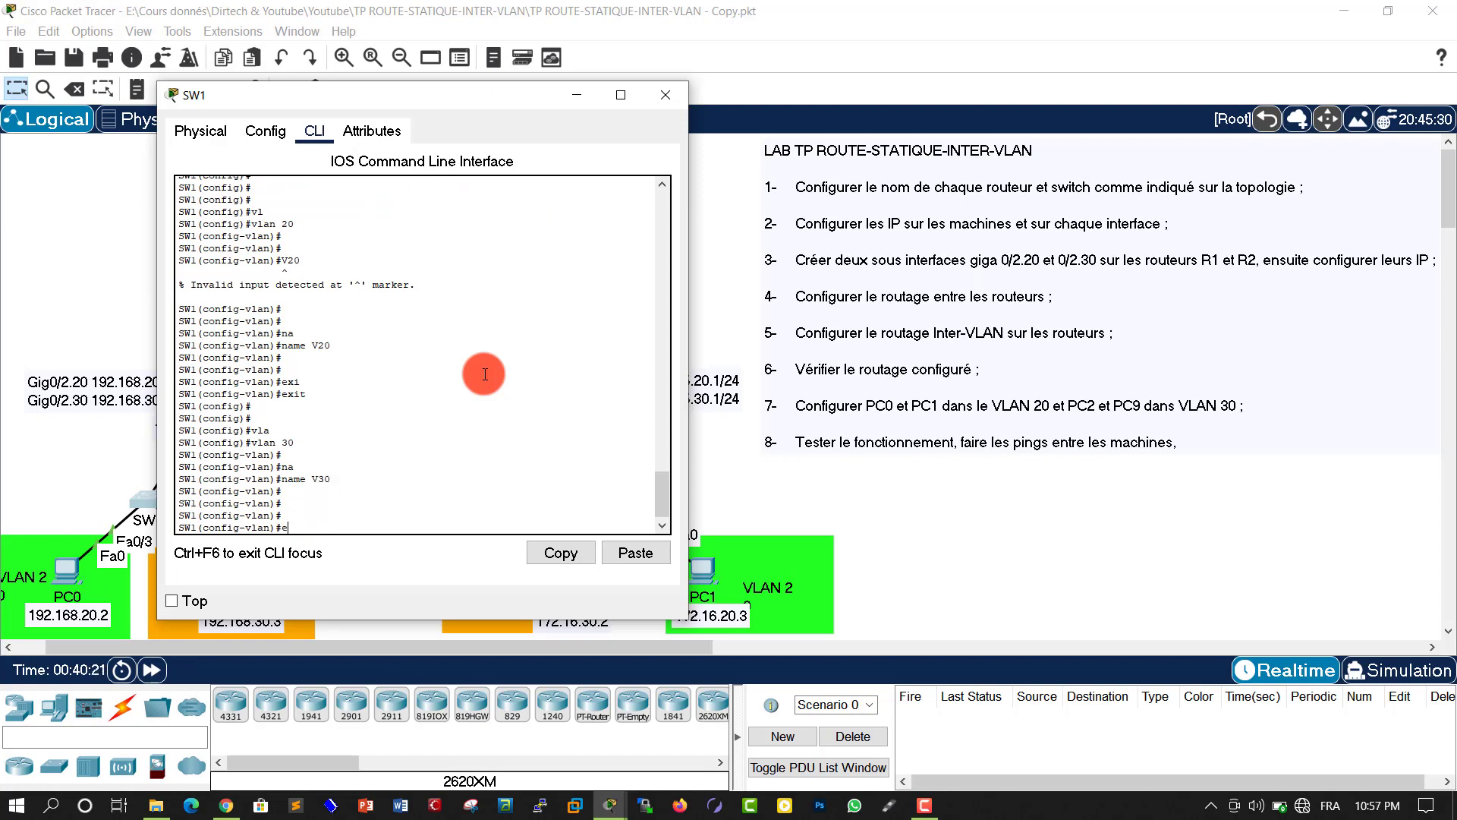
{"action": "type", "text": "xi"}
{"action": "key", "text": "Tab"}
{"action": "key", "text": "Return"}
{"action": "key", "text": "Return"}
{"action": "key", "text": "Return"}
{"action": "key", "text": "Return"}
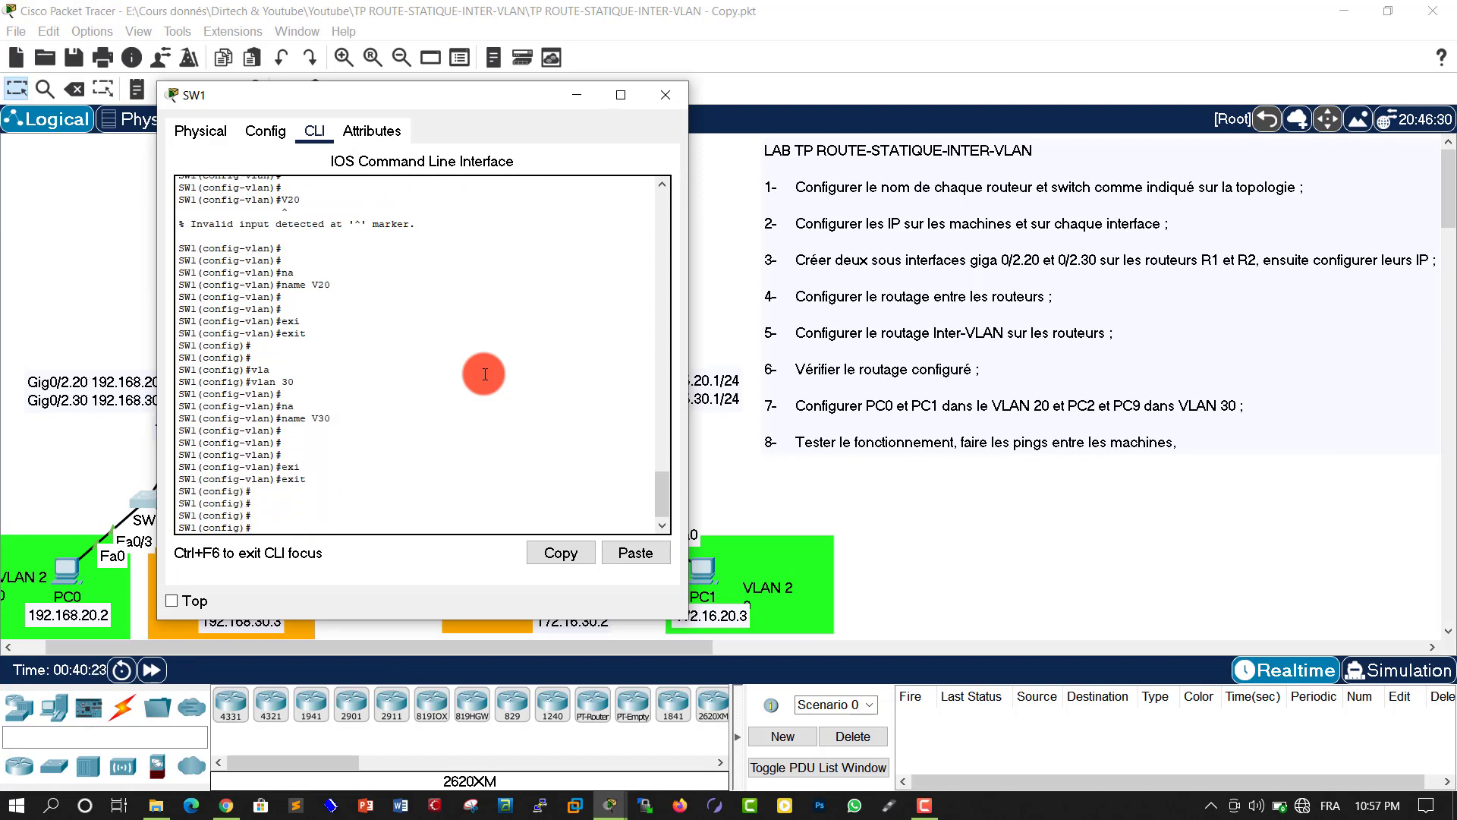
{"action": "left_click", "coordinate": [653, 105]}
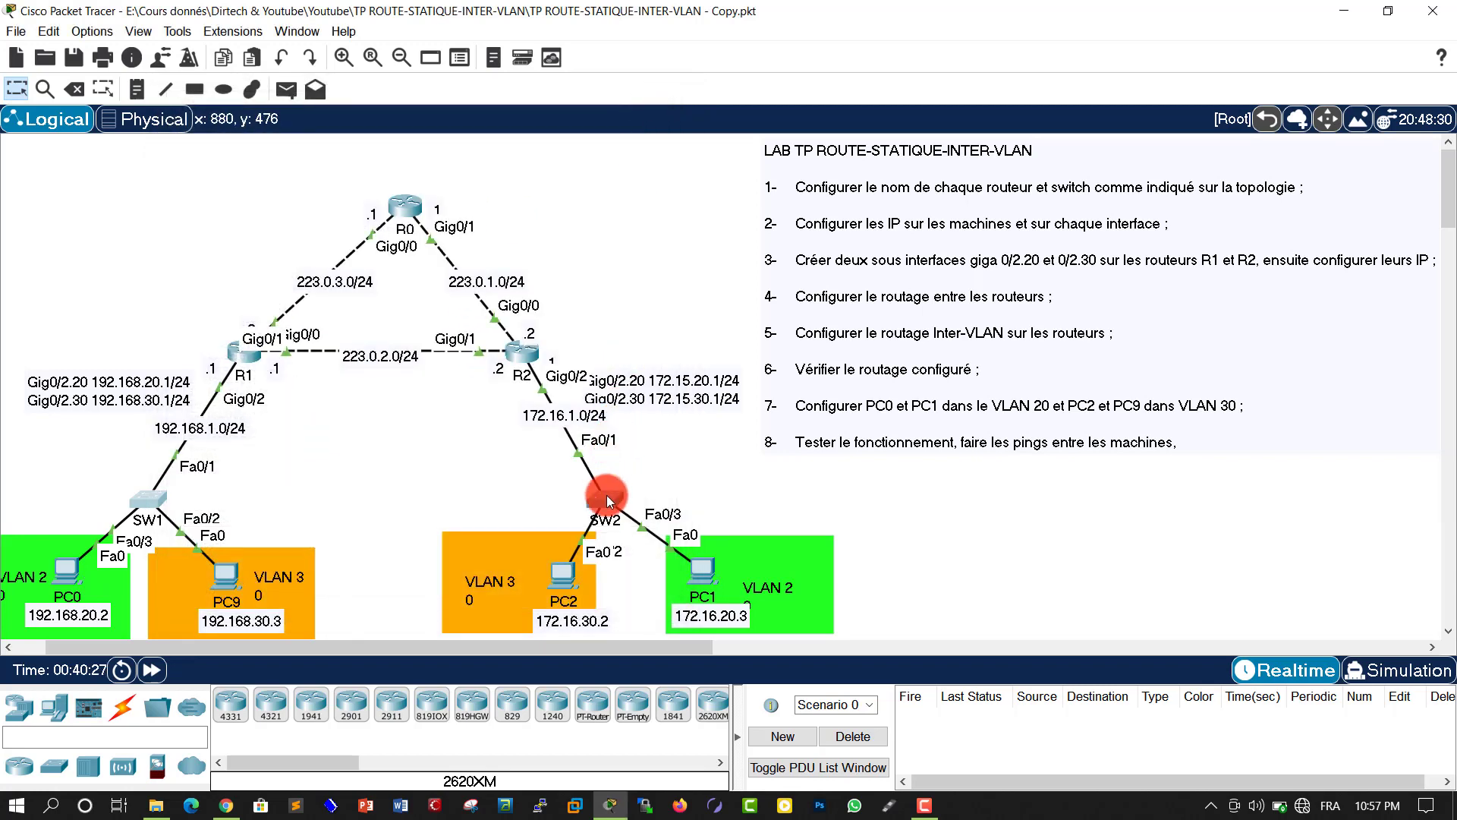
Open SW2's command line and enter privileged EXEC mode with enable
{"action": "left_click", "coordinate": [607, 495]}
{"action": "left_click_drag", "start_coordinate": [612, 126], "coordinate": [295, 130]}
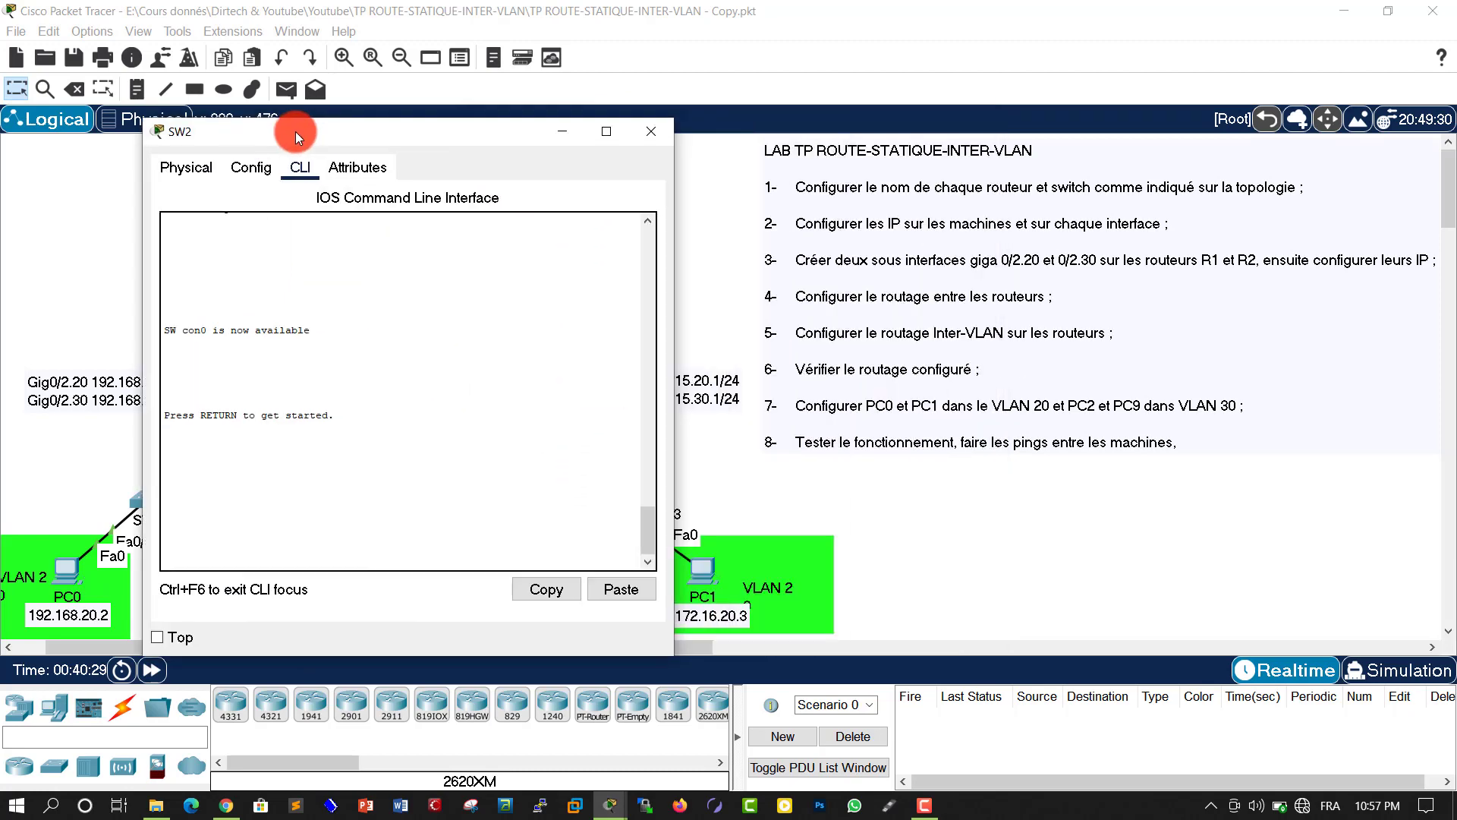
{"action": "left_click", "coordinate": [389, 313]}
{"action": "key", "text": "Return"}
{"action": "key", "text": "Return"}
{"action": "key", "text": "Return"}
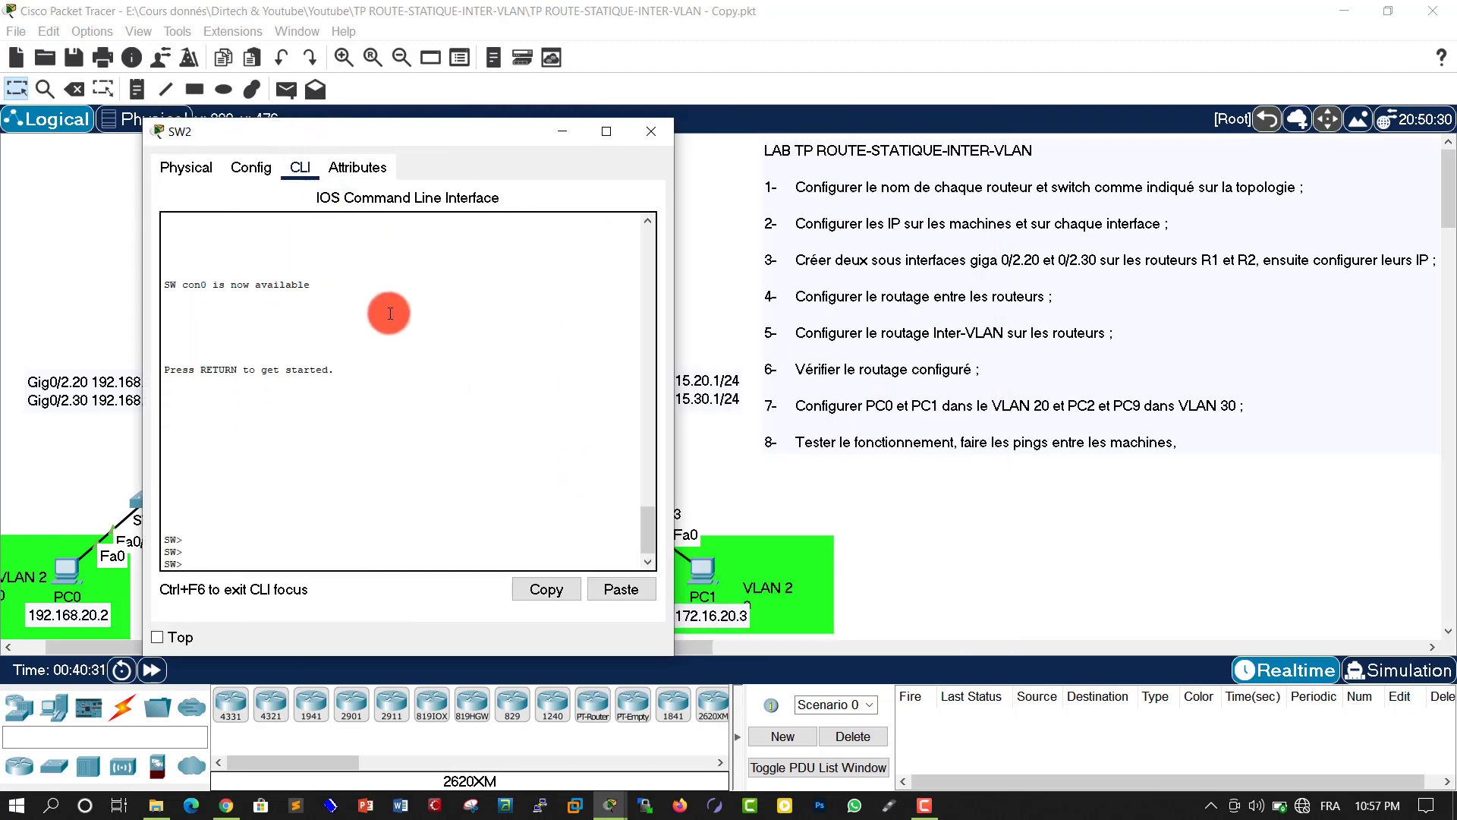
{"action": "type", "text": "en"}
{"action": "key", "text": "Tab"}
{"action": "key", "text": "Return"}
{"action": "key", "text": "Return"}
{"action": "key", "text": "Return"}
Enter global configuration mode on SW2 with configure terminal
{"action": "type", "text": "conf"}
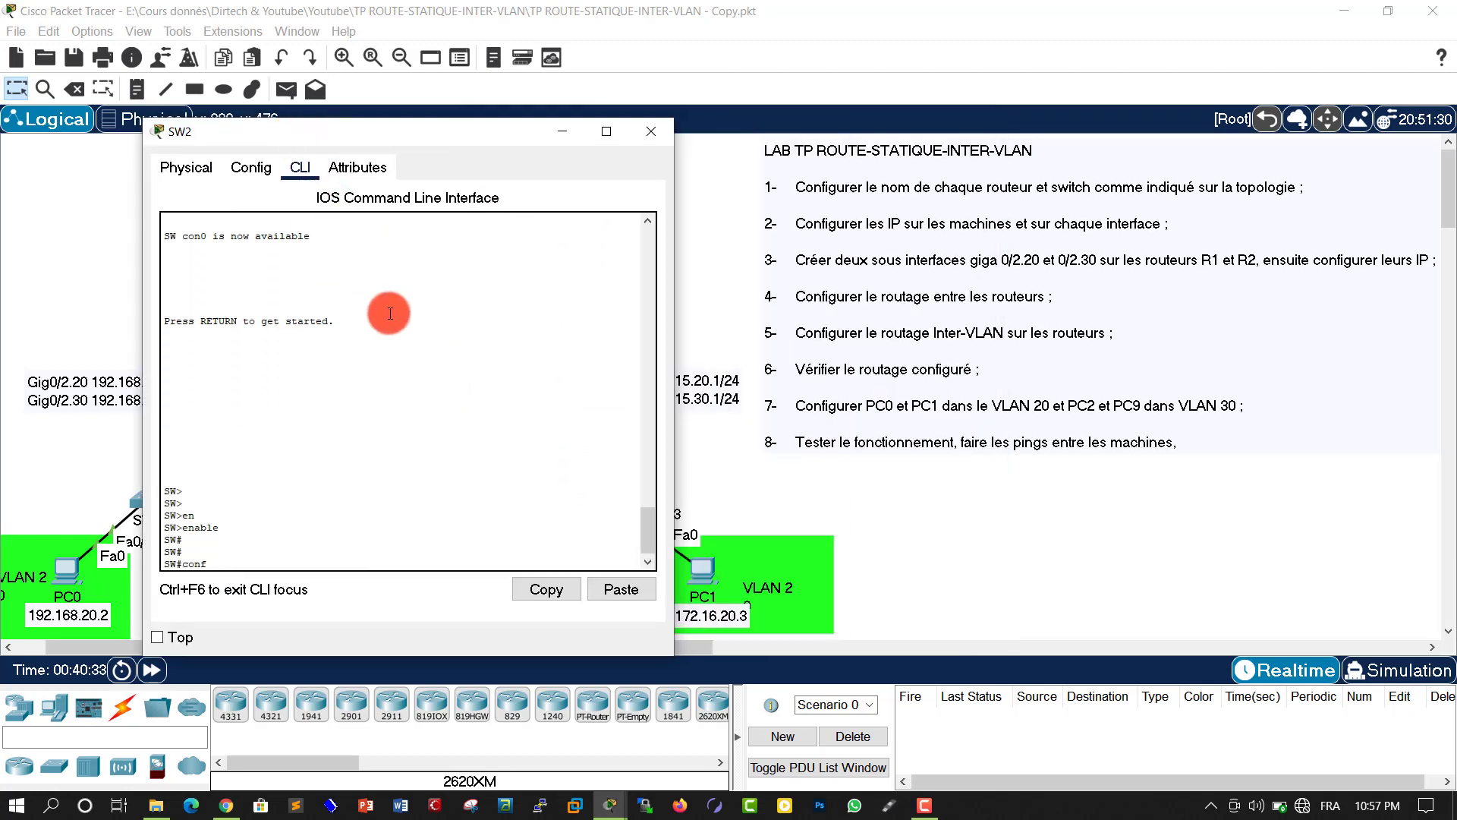
{"action": "key", "text": "Tab"}
{"action": "key", "text": "Tab"}
{"action": "key", "text": "Return"}
{"action": "key", "text": "Return"}
{"action": "key", "text": "Return"}
{"action": "key", "text": "Return"}
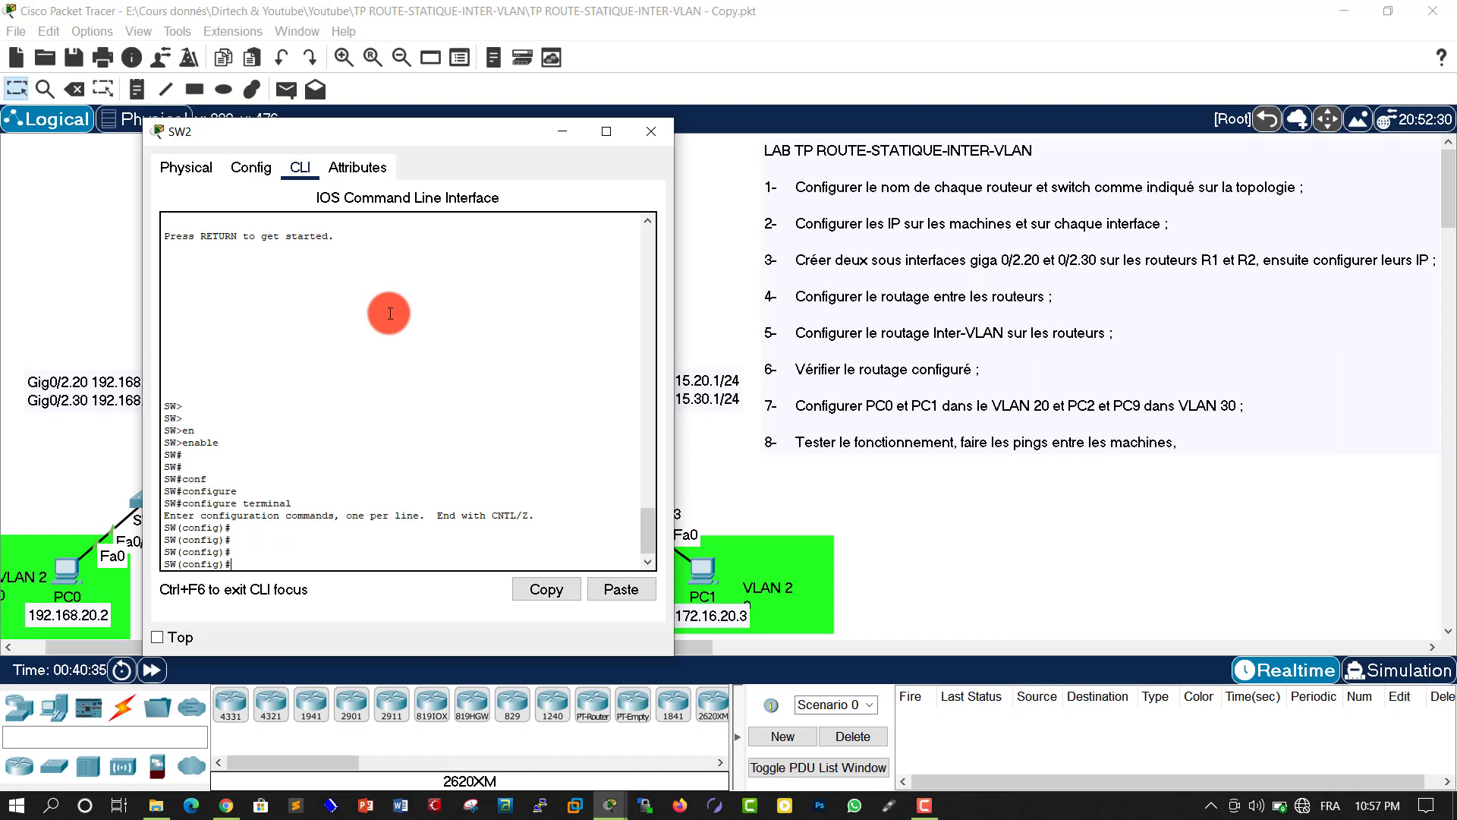
Create VLAN 20 on SW2
{"action": "type", "text": "vl"}
{"action": "key", "text": "Tab"}
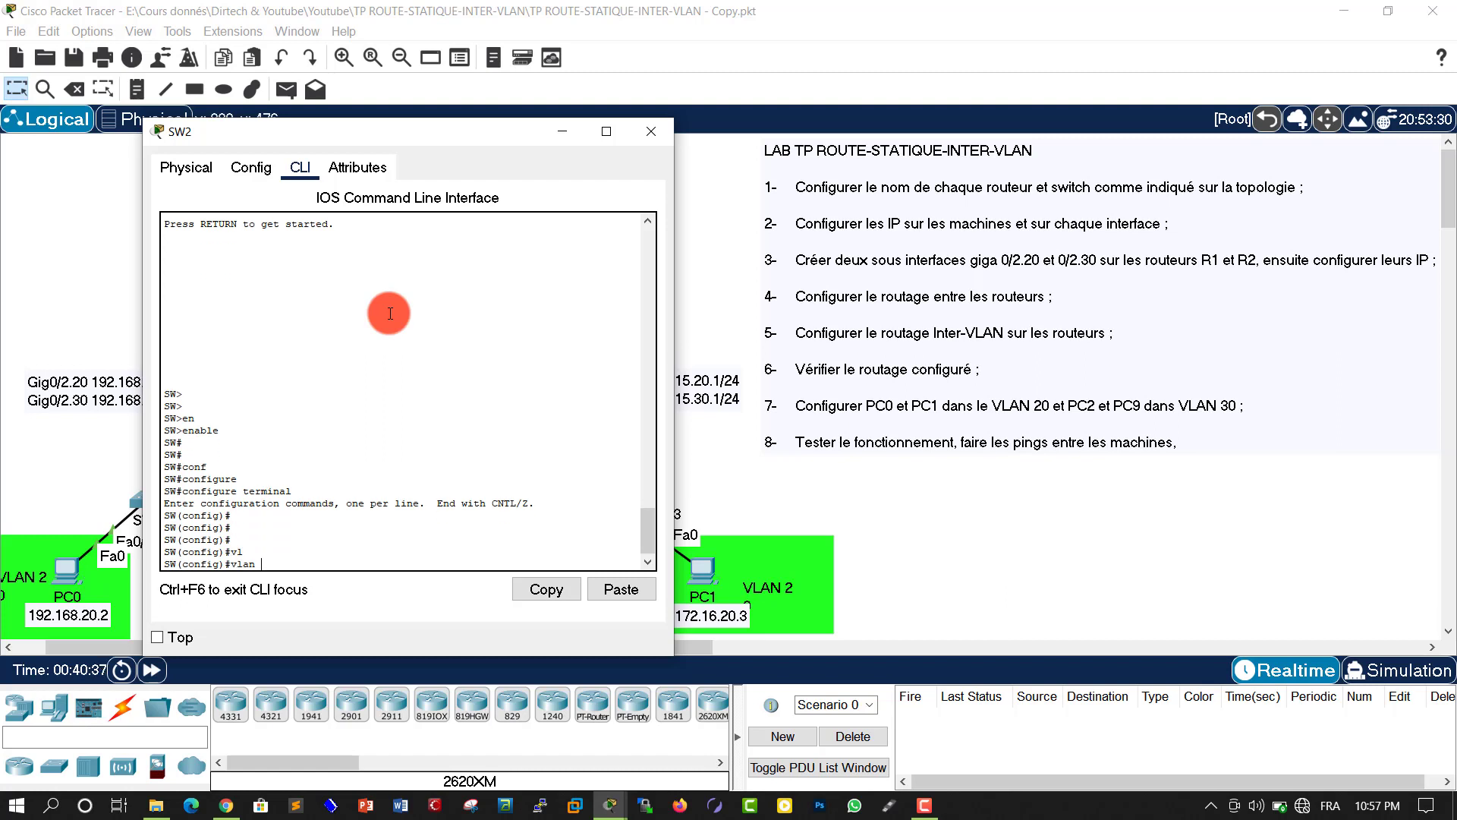
{"action": "type", "text": "20"}
{"action": "key", "text": "Return"}
Name VLAN 20 as V20 on SW2
{"action": "type", "text": "nfig-vlan)#n"}
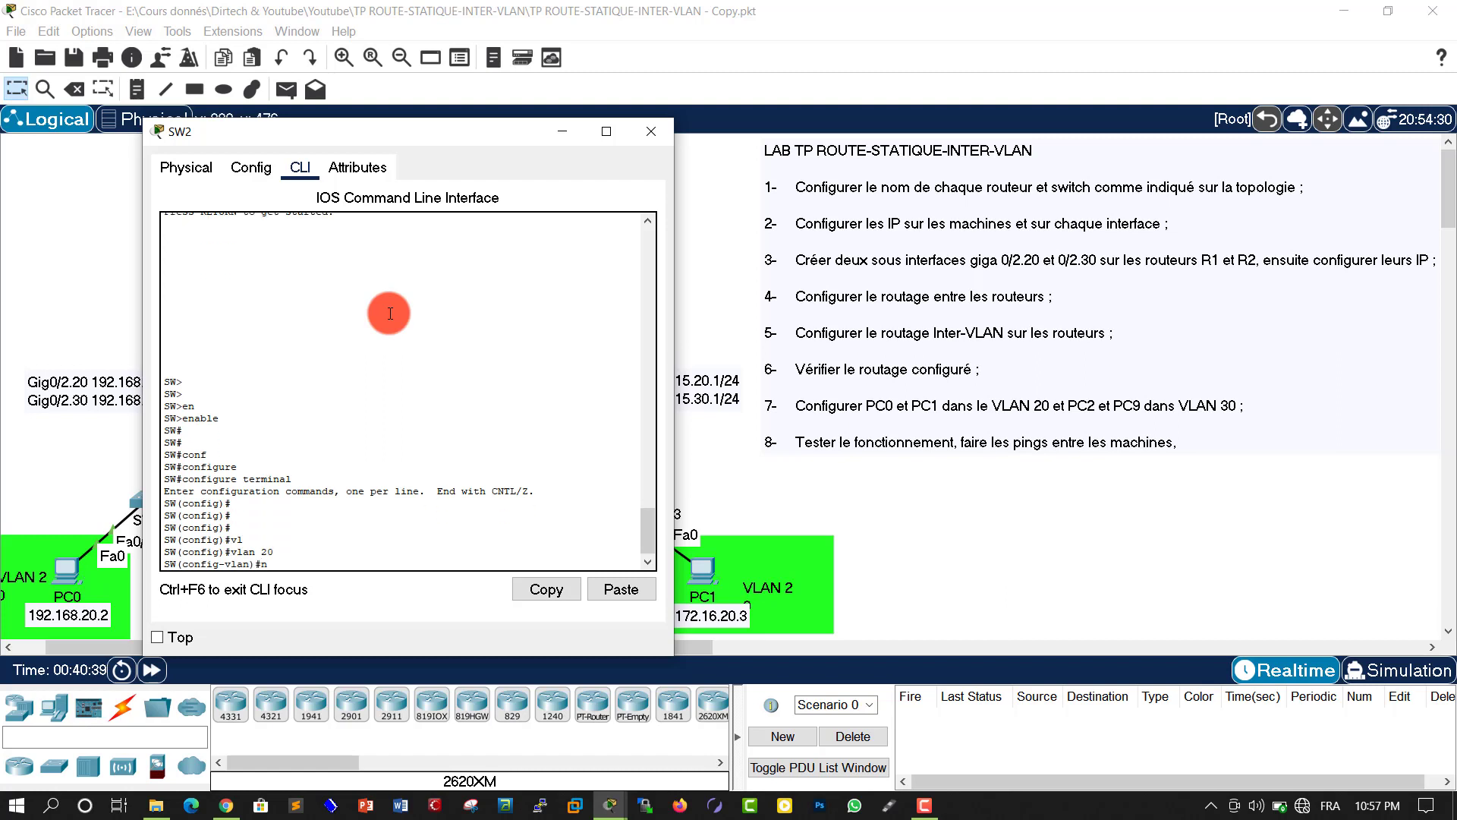
{"action": "key", "text": "Tab"}
{"action": "type", "text": "a"}
{"action": "key", "text": "Tab"}
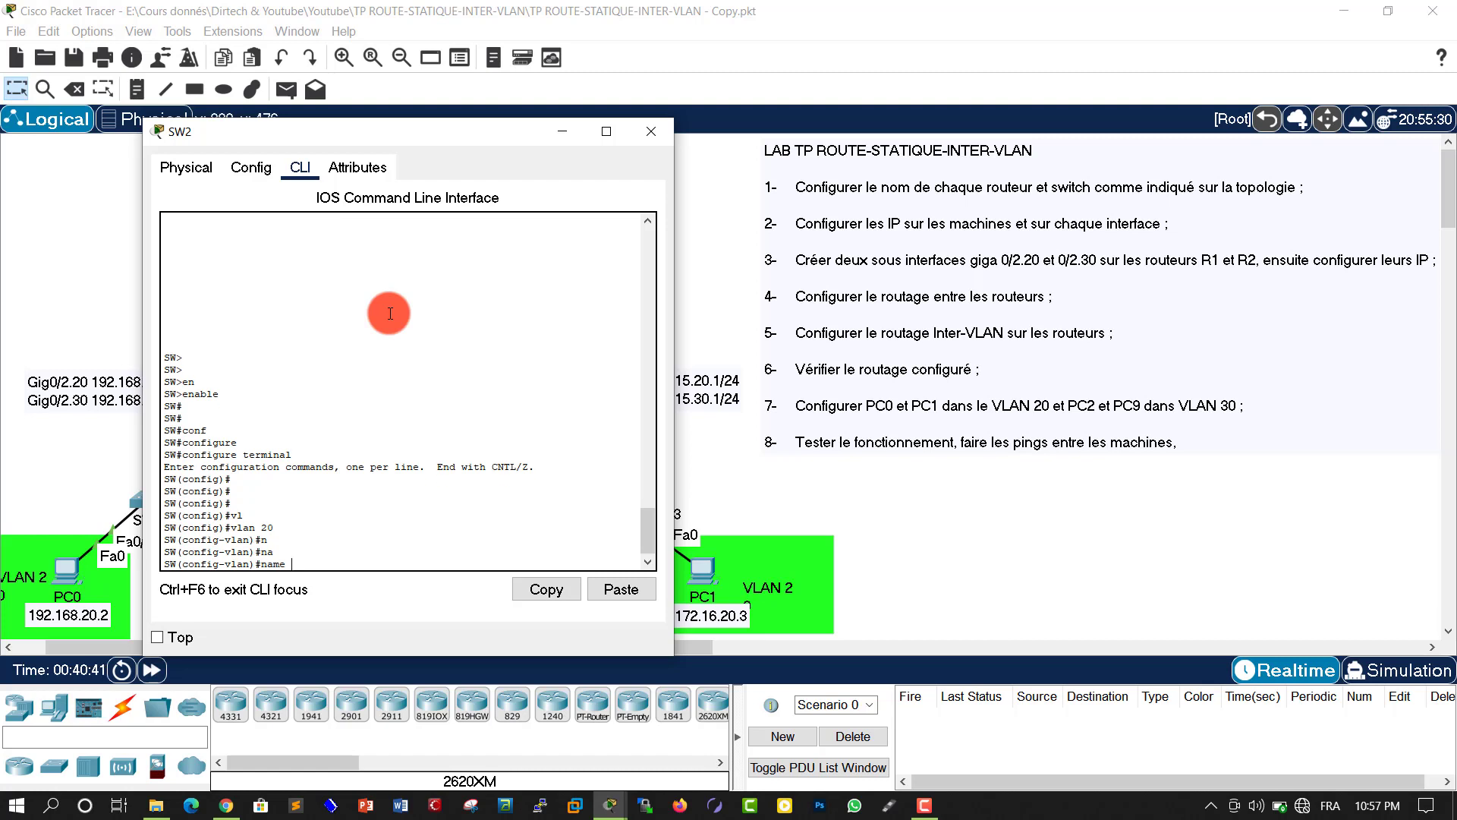
{"action": "type", "text": "V20"}
{"action": "key", "text": "Return"}
{"action": "key", "text": "Return"}
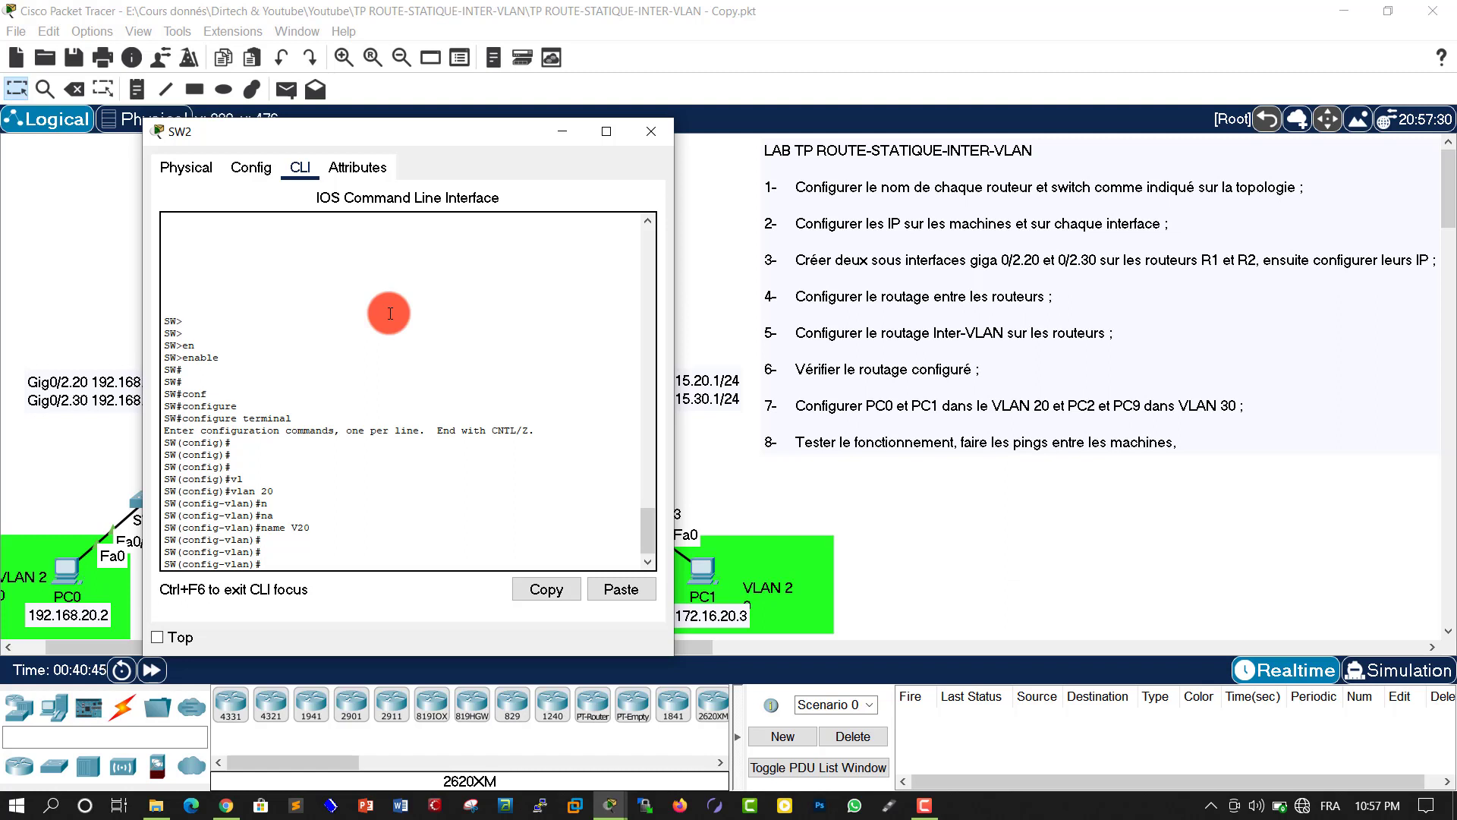
Try to leave VLAN 20's configuration mode on SW2 with the command exit i
{"action": "type", "text": "ex"}
{"action": "key", "text": "Tab"}
{"action": "type", "text": "it i"}
{"action": "key", "text": "Return"}
{"action": "key", "text": "Return"}
{"action": "key", "text": "Return"}
{"action": "key", "text": "Return"}
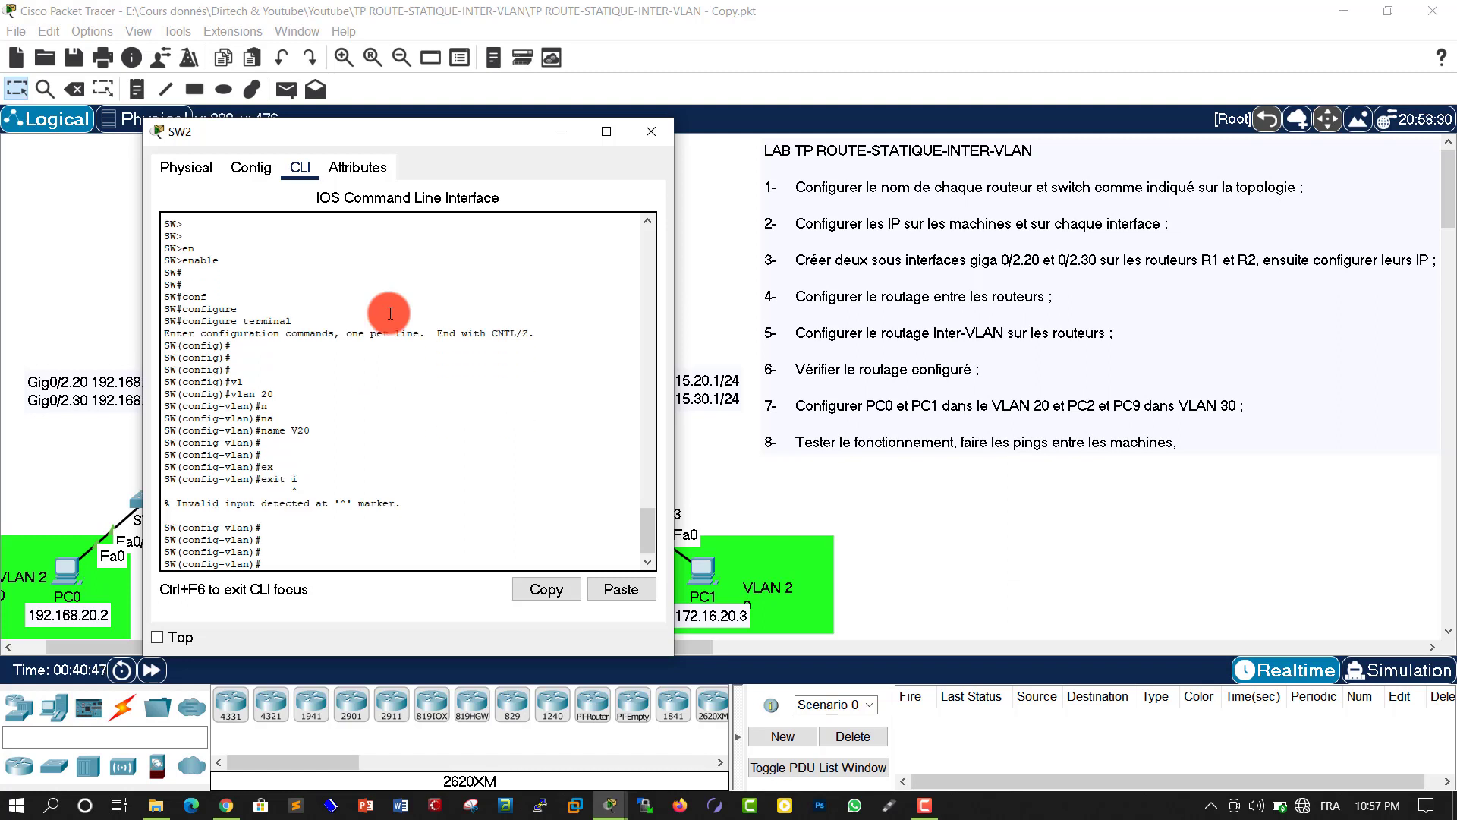
Exit VLAN 20's configuration mode on SW2 back to global configuration mode
{"action": "type", "text": "ex"}
{"action": "key", "text": "Tab"}
{"action": "key", "text": "Return"}
{"action": "key", "text": "Return"}
{"action": "key", "text": "Return"}
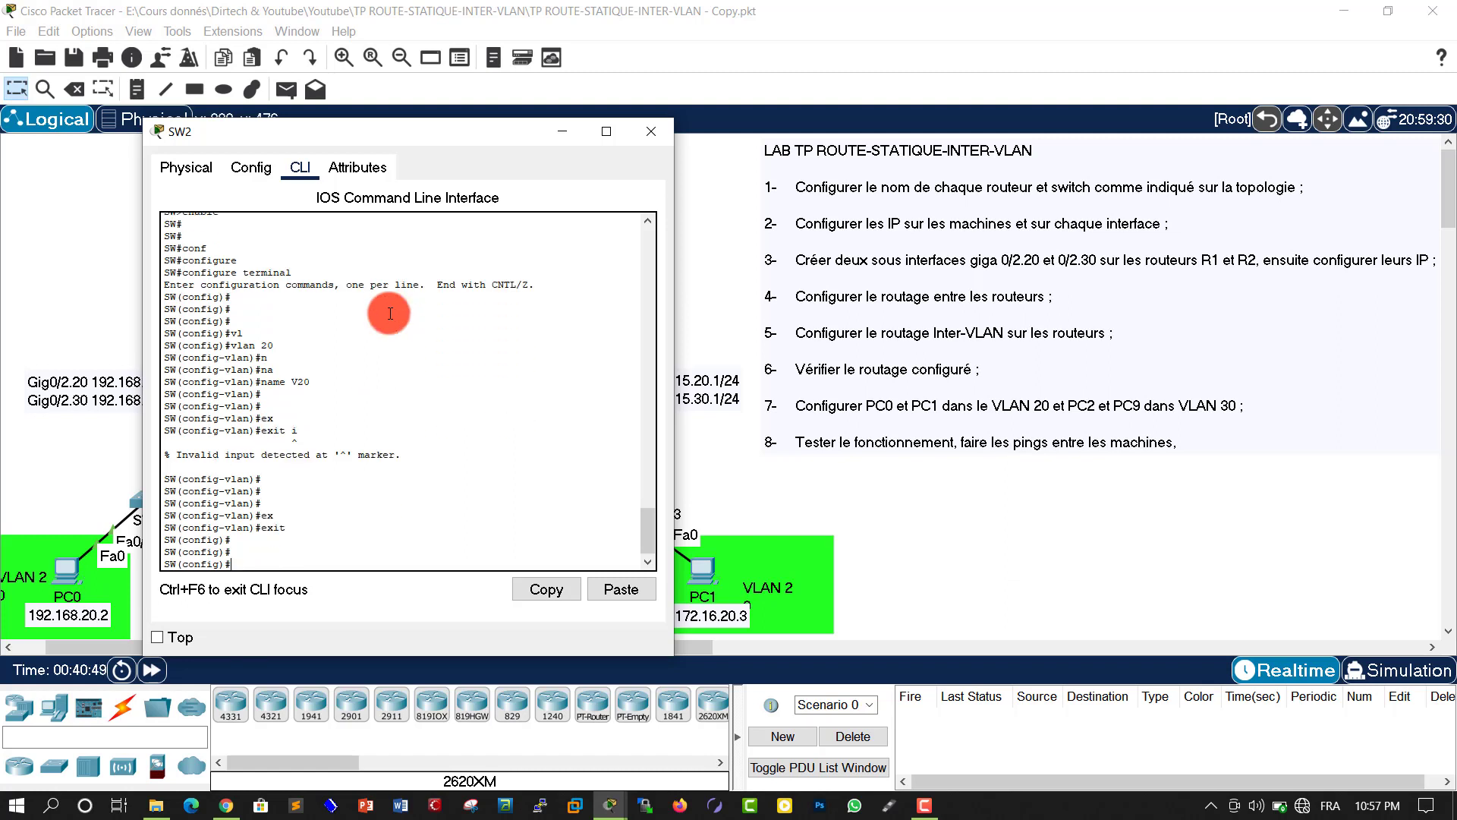
Create VLAN 30 on SW2
{"action": "type", "text": "vl"}
{"action": "key", "text": "Tab"}
{"action": "type", "text": "30"}
{"action": "key", "text": "Return"}
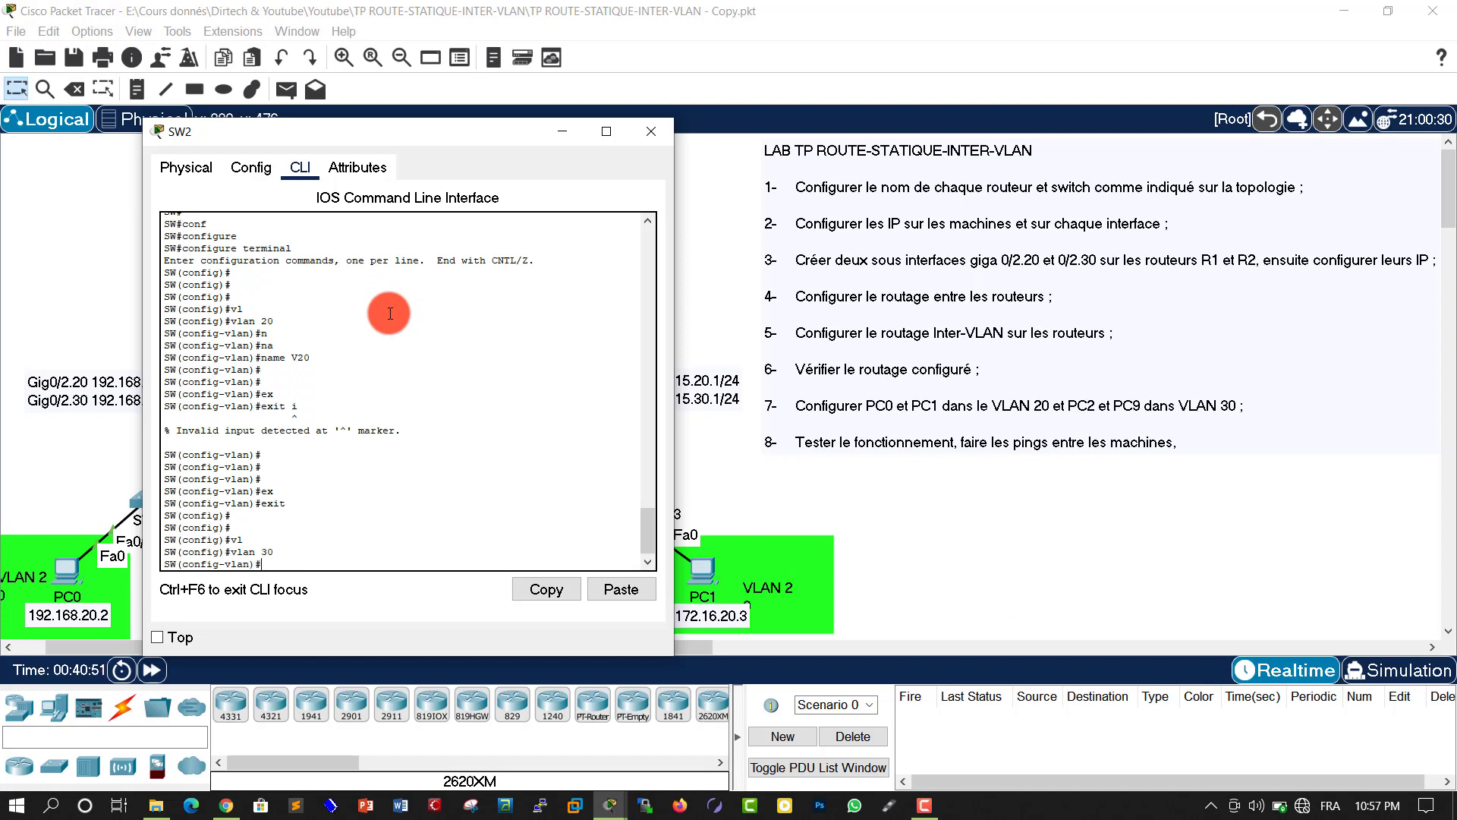
Name VLAN 30 as V30 on SW2
{"action": "type", "text": "na"}
{"action": "key", "text": "Tab"}
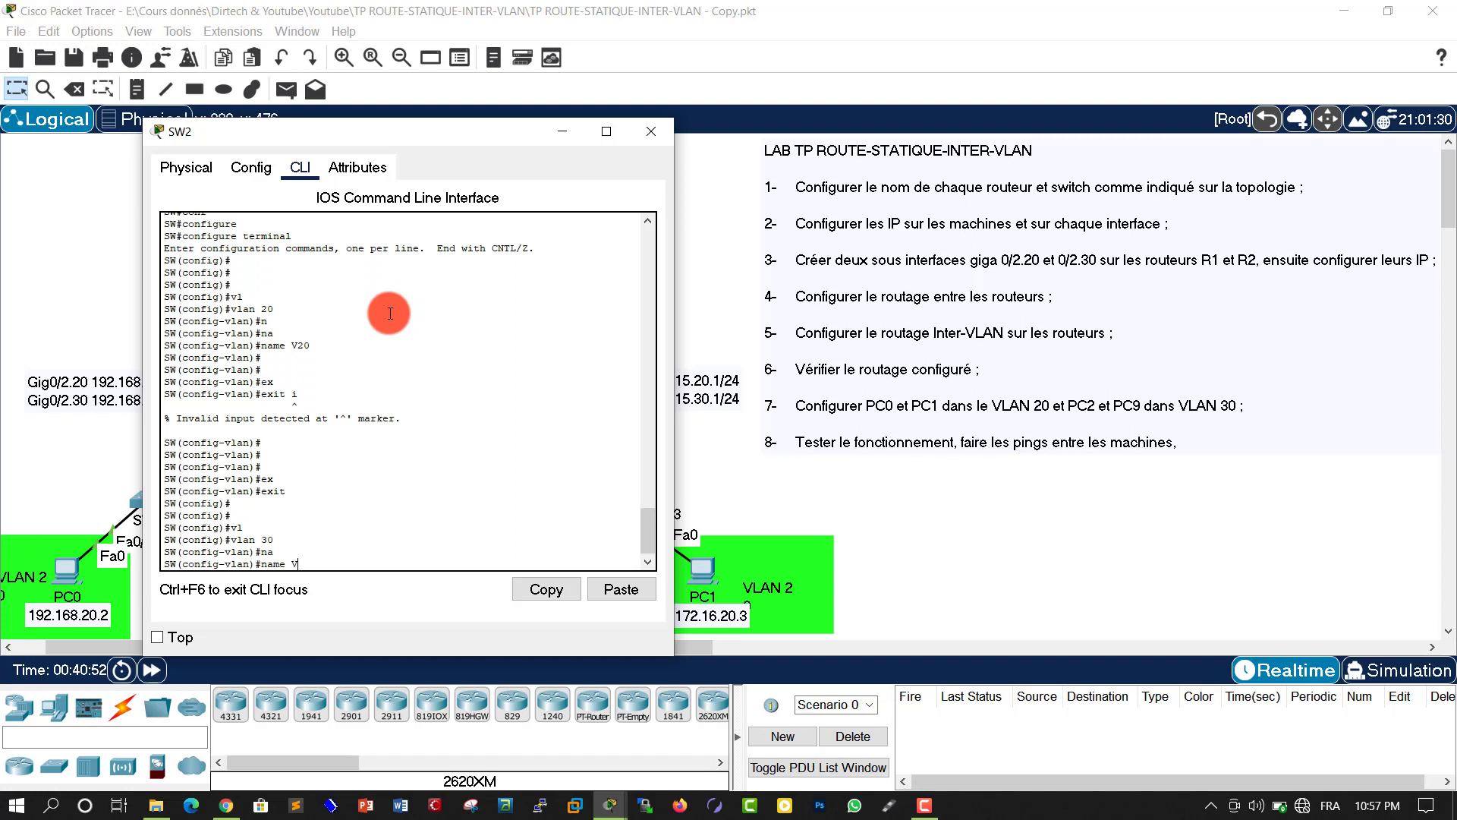
{"action": "type", "text": "V30"}
{"action": "key", "text": "Return"}
{"action": "key", "text": "Return"}
{"action": "key", "text": "Return"}
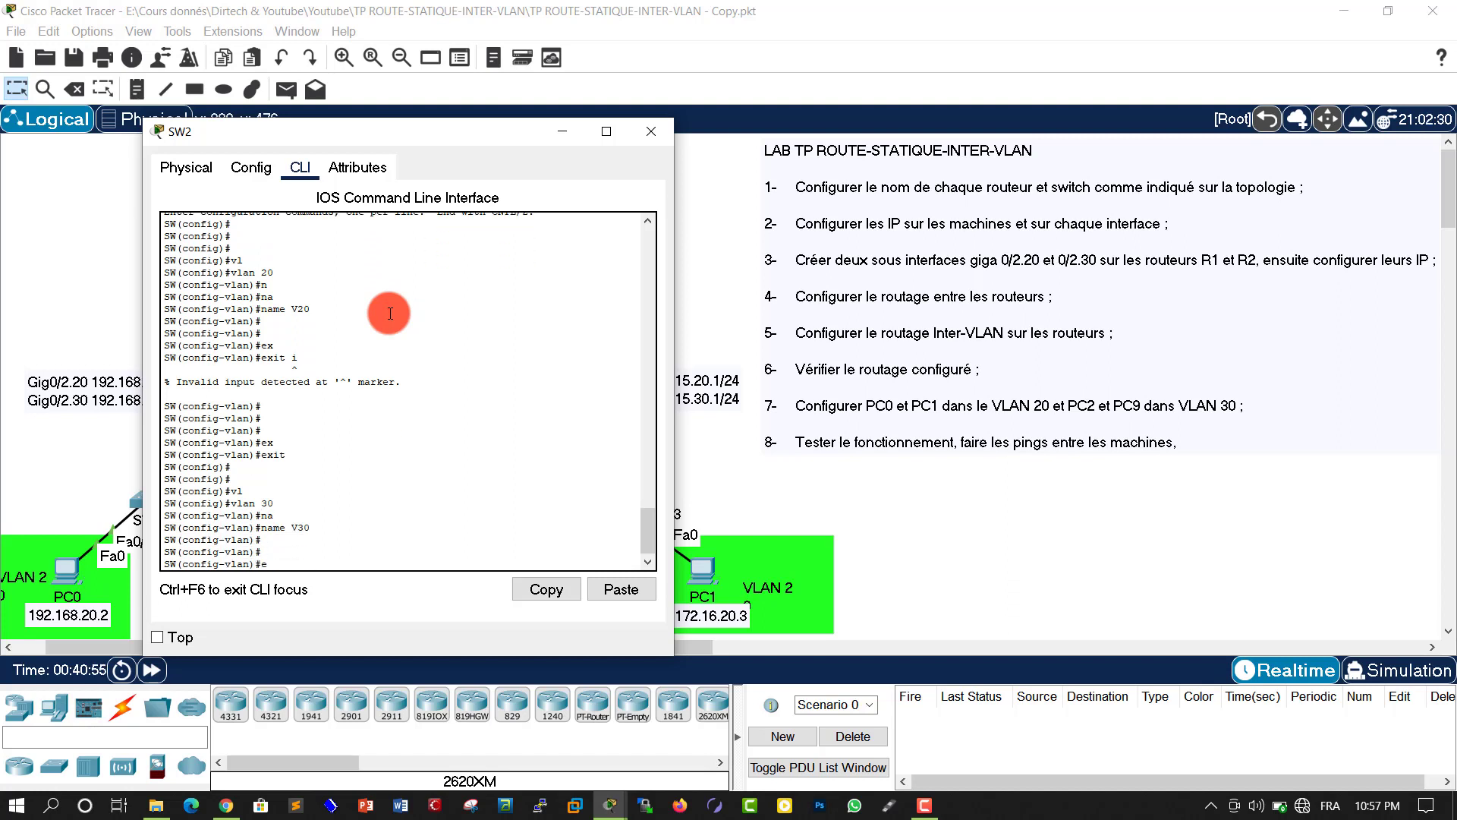
Exit VLAN 30's configuration mode on SW2 and close the switch's window
{"action": "type", "text": "exi"}
{"action": "key", "text": "Tab"}
{"action": "key", "text": "Return"}
{"action": "key", "text": "Return"}
{"action": "key", "text": "Return"}
{"action": "key", "text": "Return"}
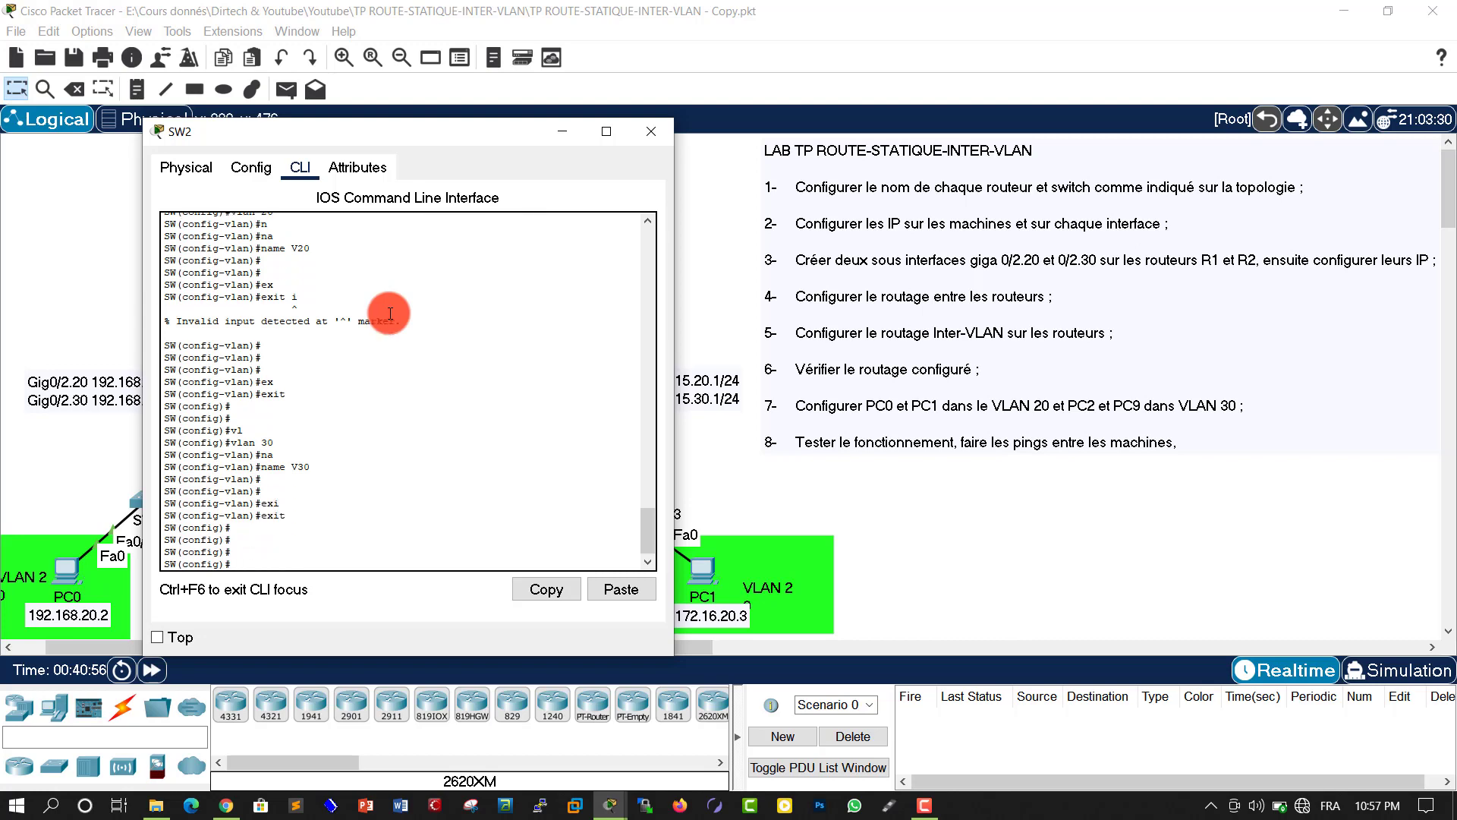
{"action": "left_click", "coordinate": [651, 132]}
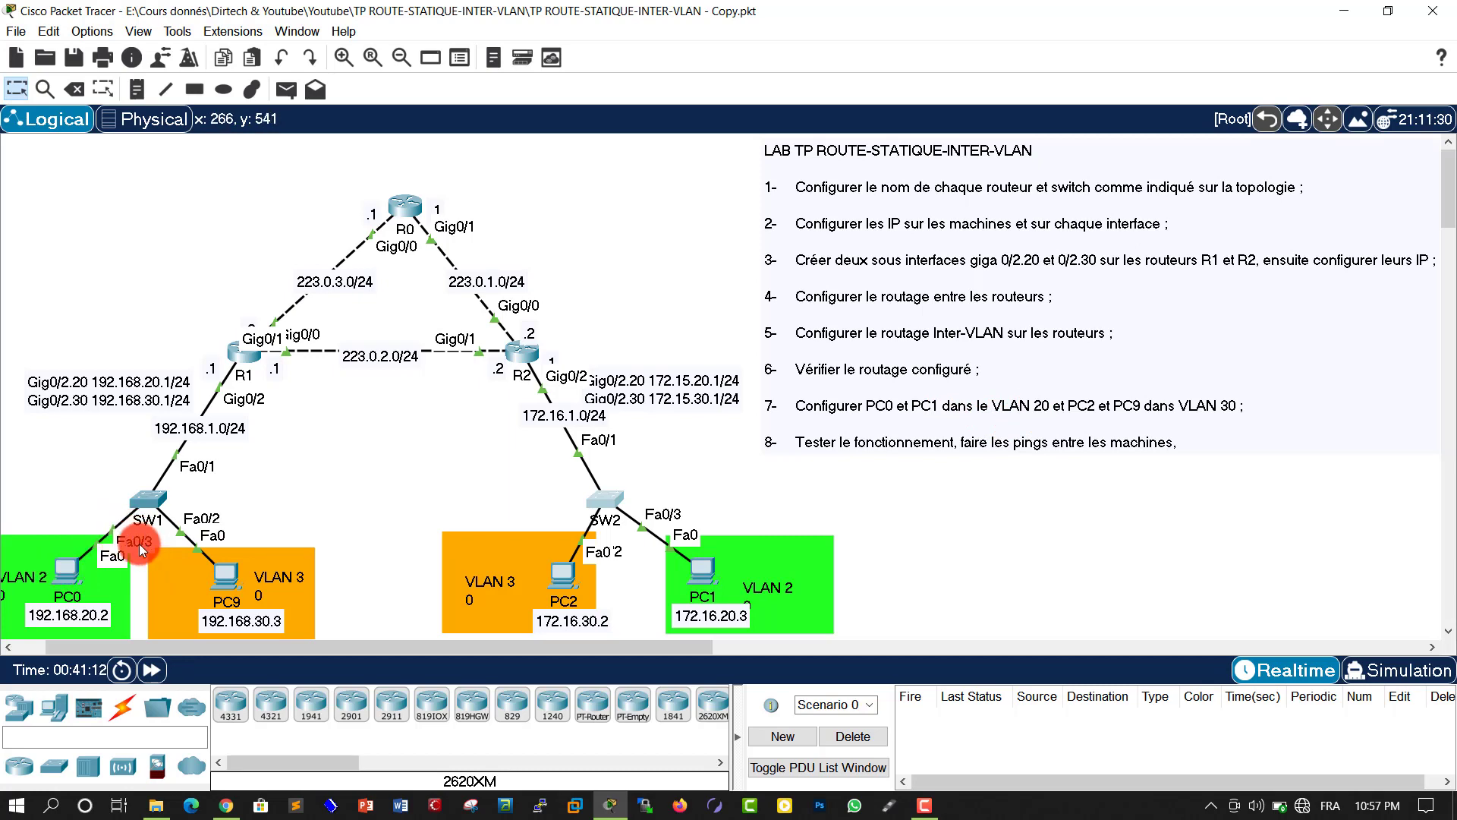
Reopen SW1's command line and enter interface configuration mode for FastEthernet 0/3
{"action": "left_click", "coordinate": [141, 494]}
{"action": "key", "text": "Return"}
{"action": "key", "text": "Return"}
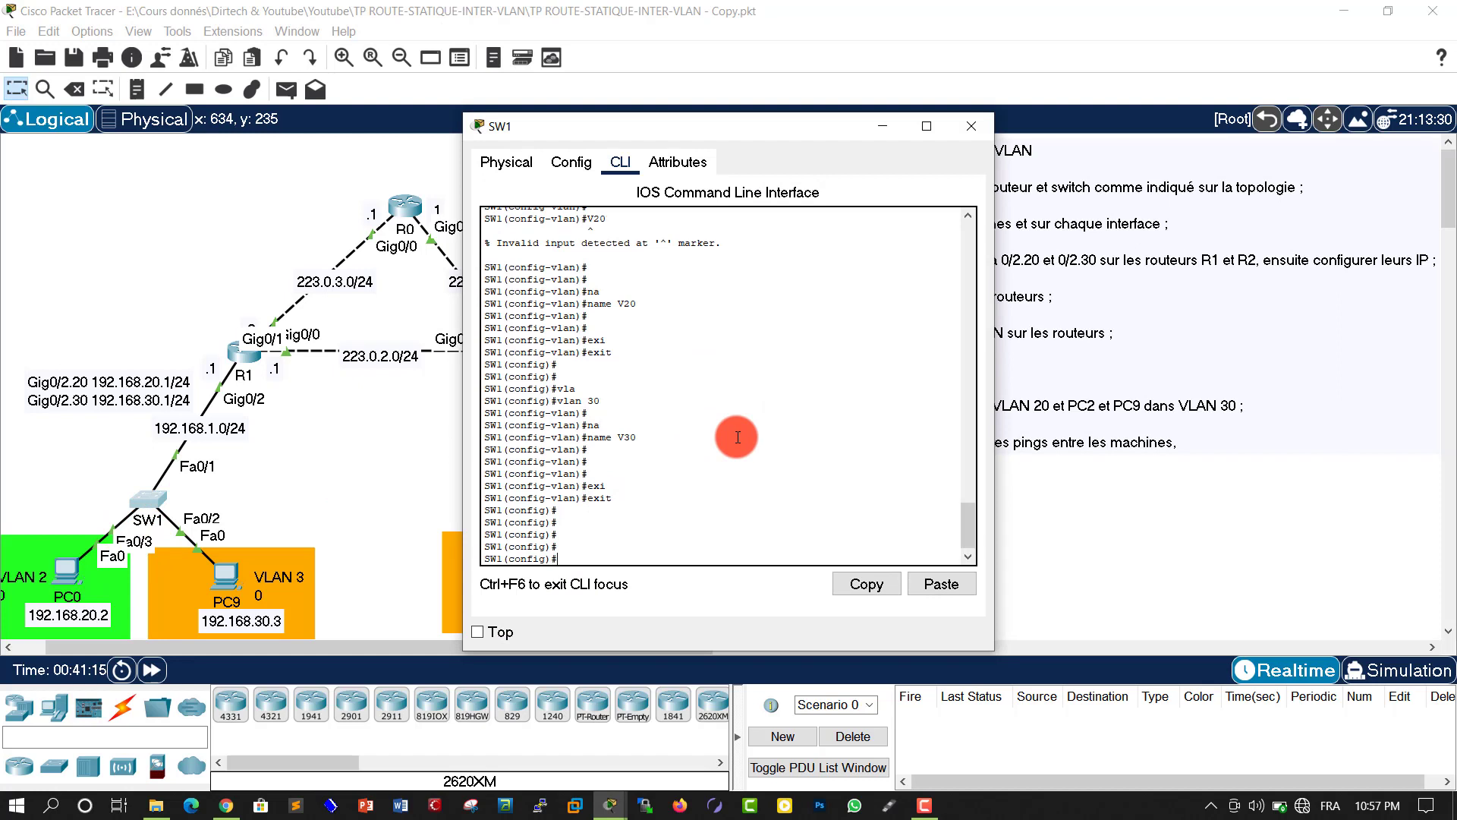
{"action": "type", "text": "interface"}
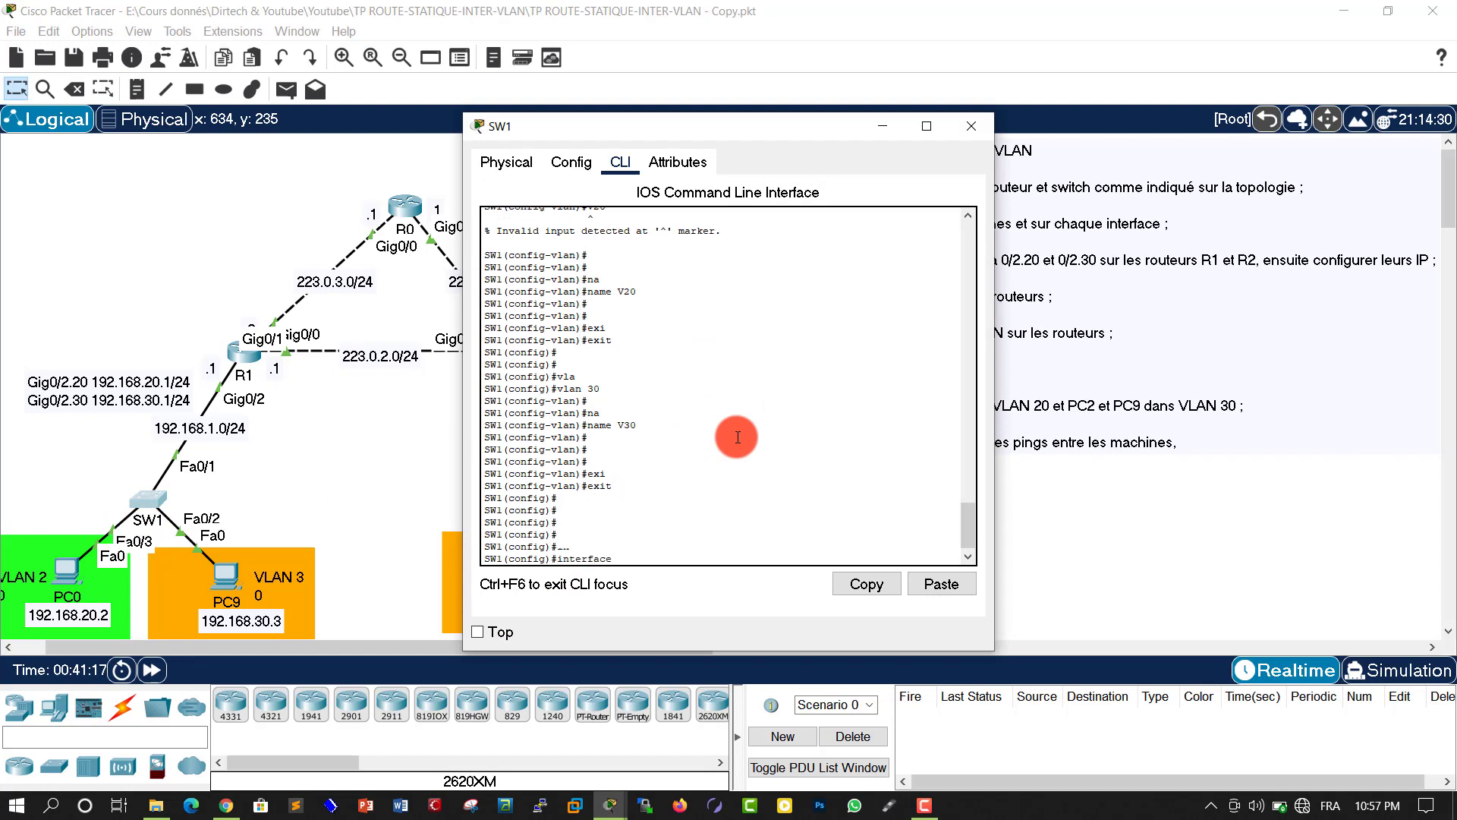
{"action": "key", "text": "Tab"}
{"action": "type", "text": "f"}
{"action": "key", "text": "Tab"}
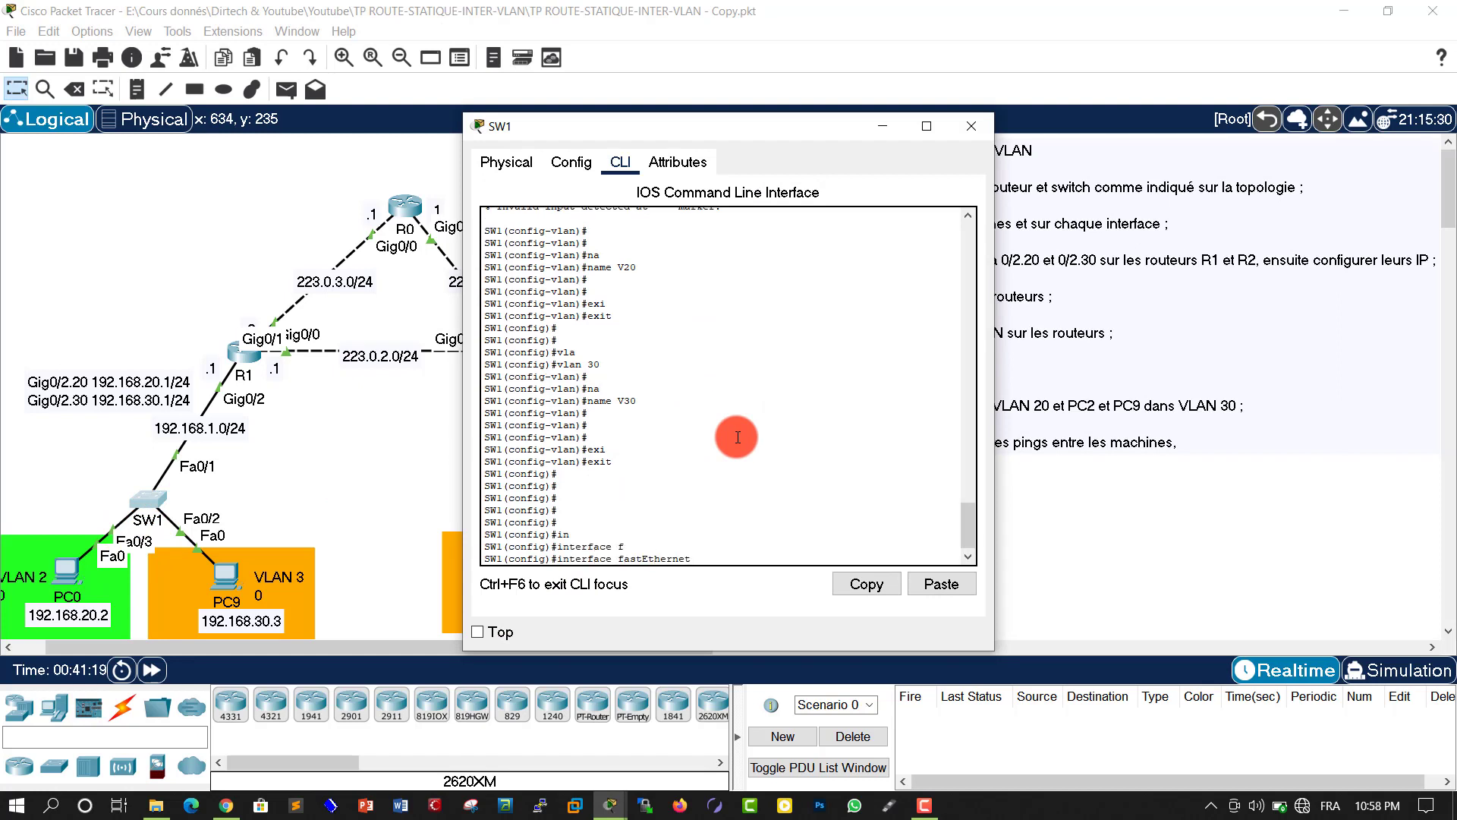
{"action": "type", "text": "0/3"}
{"action": "key", "text": "Return"}
{"action": "key", "text": "Return"}
{"action": "key", "text": "Return"}
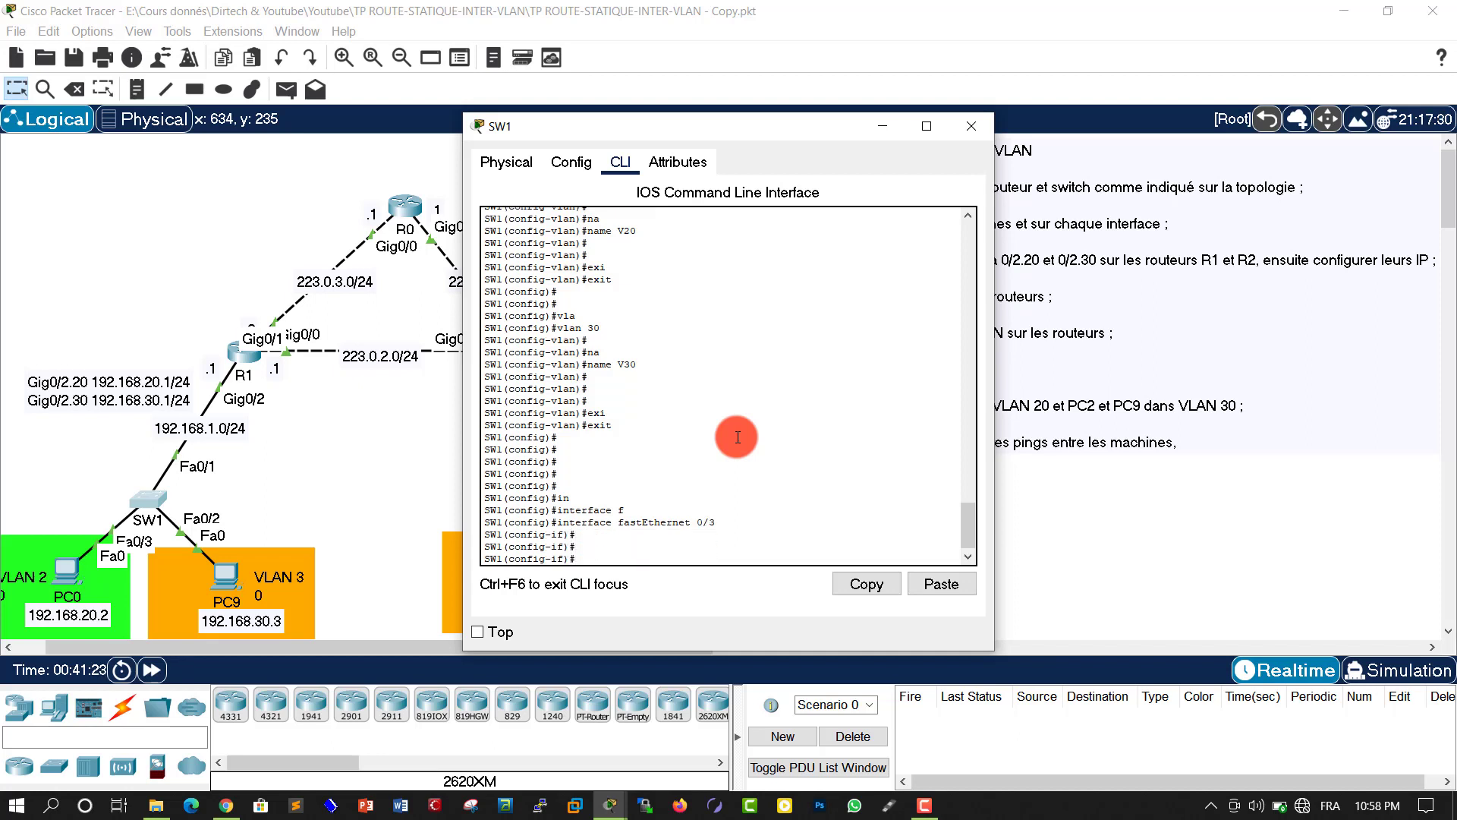
Set SW1's FastEthernet 0/3 switchport mode to access
{"action": "type", "text": "sw"}
{"action": "key", "text": "Tab"}
{"action": "type", "text": "m"}
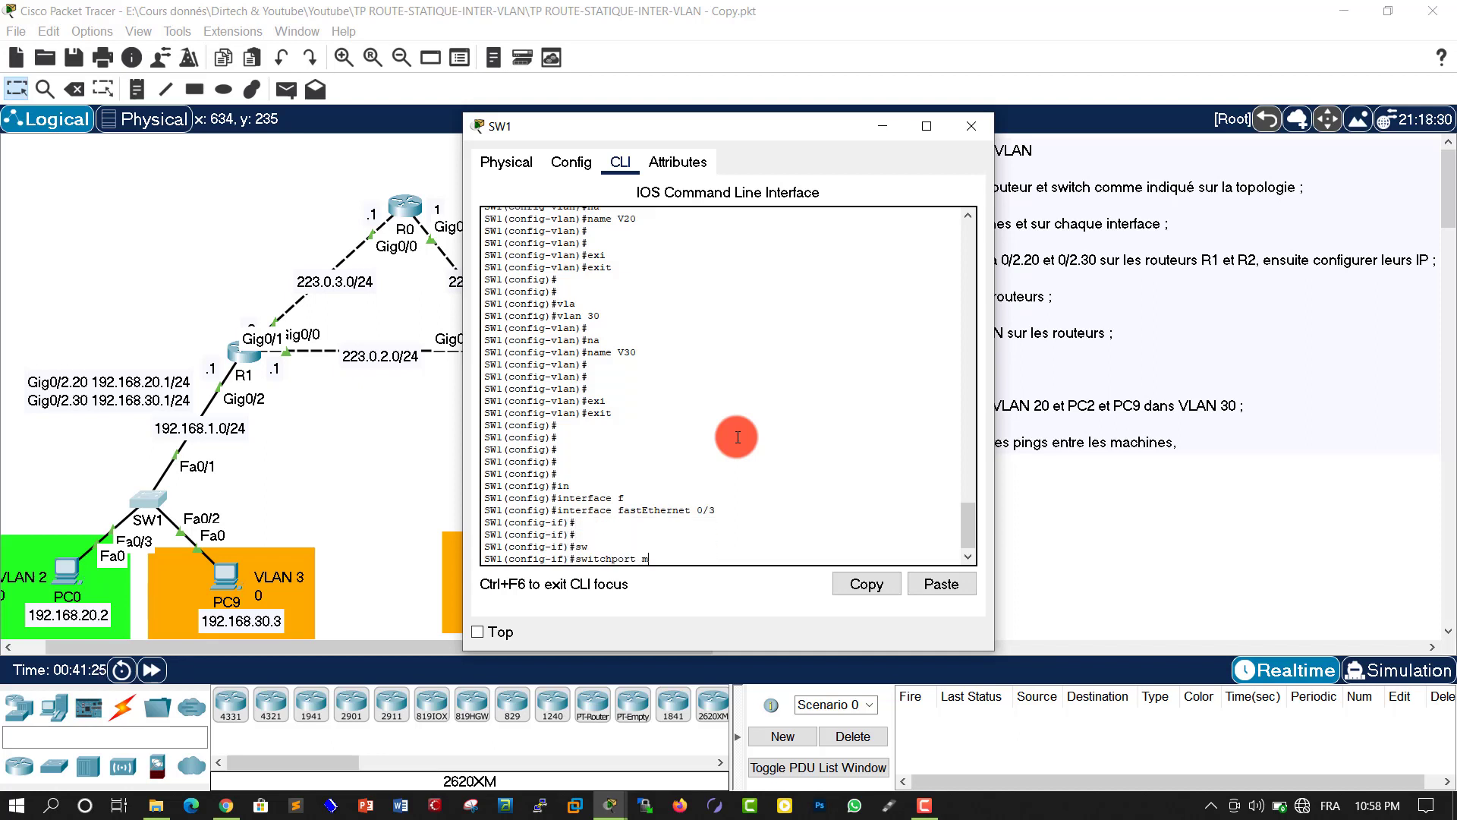
{"action": "type", "text": "o"}
{"action": "key", "text": "Tab"}
{"action": "type", "text": "ac"}
{"action": "key", "text": "Tab"}
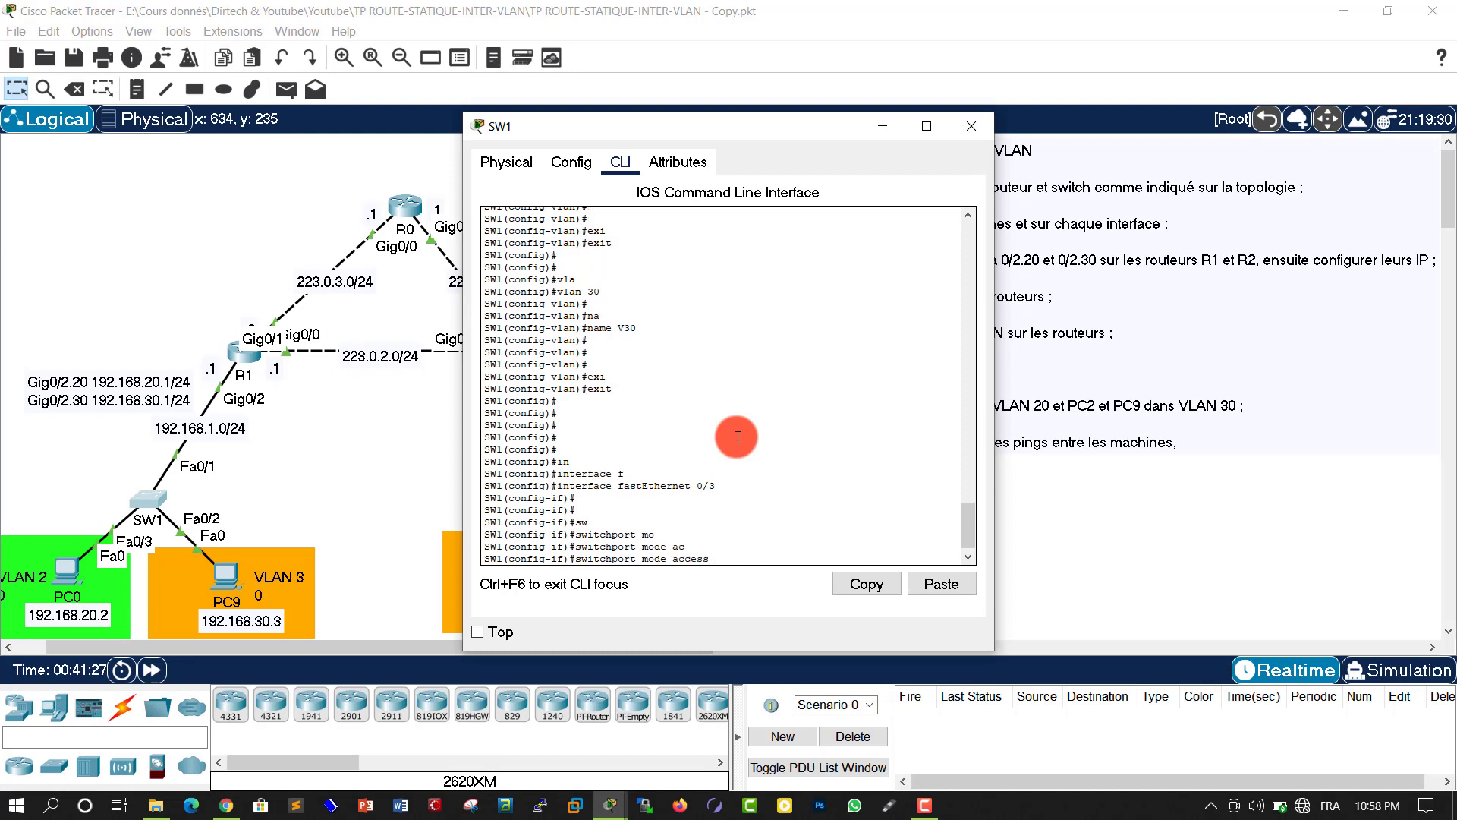
{"action": "key", "text": "Return"}
{"action": "key", "text": "Return"}
Assign SW1's FastEthernet 0/3 access port to VLAN 20
{"action": "type", "text": "sw"}
{"action": "key", "text": "Tab"}
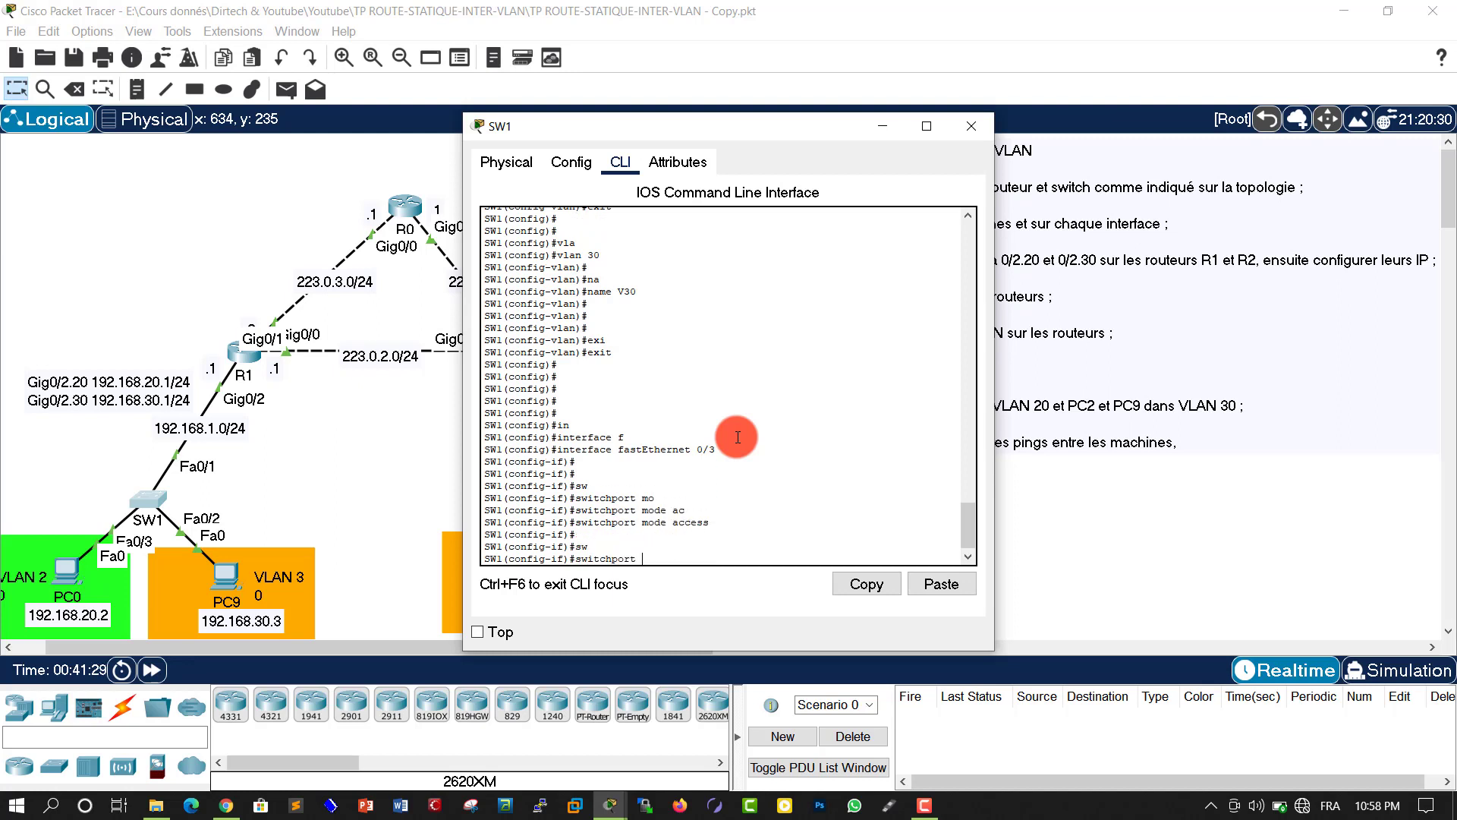
{"action": "type", "text": "ac"}
{"action": "key", "text": "Tab"}
{"action": "type", "text": "vlan"}
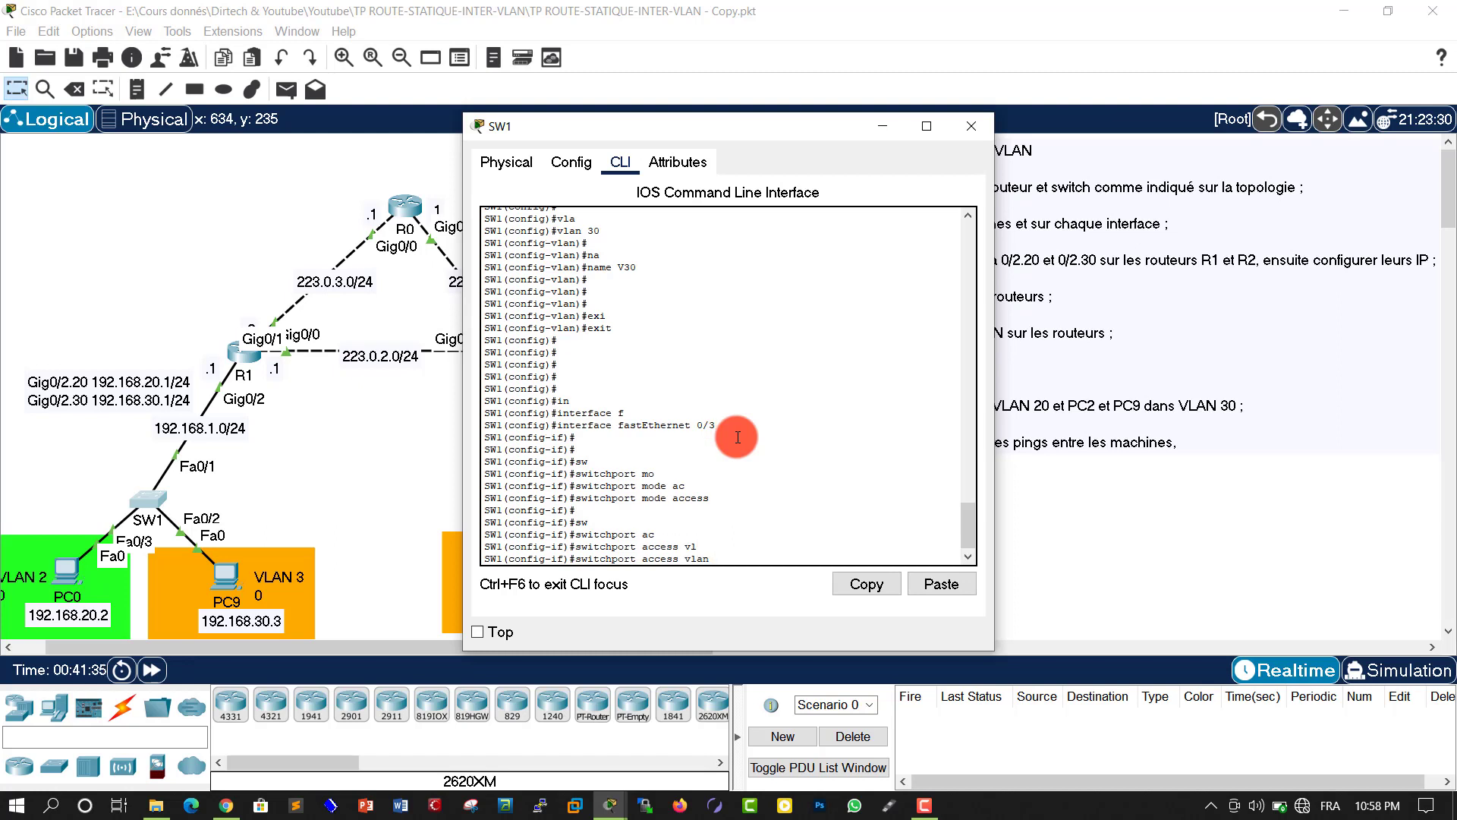
{"action": "type", "text": "20"}
{"action": "key", "text": "Return"}
{"action": "key", "text": "Return"}
{"action": "key", "text": "Return"}
{"action": "key", "text": "Return"}
Exit FastEthernet 0/3's interface configuration back to SW1's global configuration mode
{"action": "type", "text": "e"}
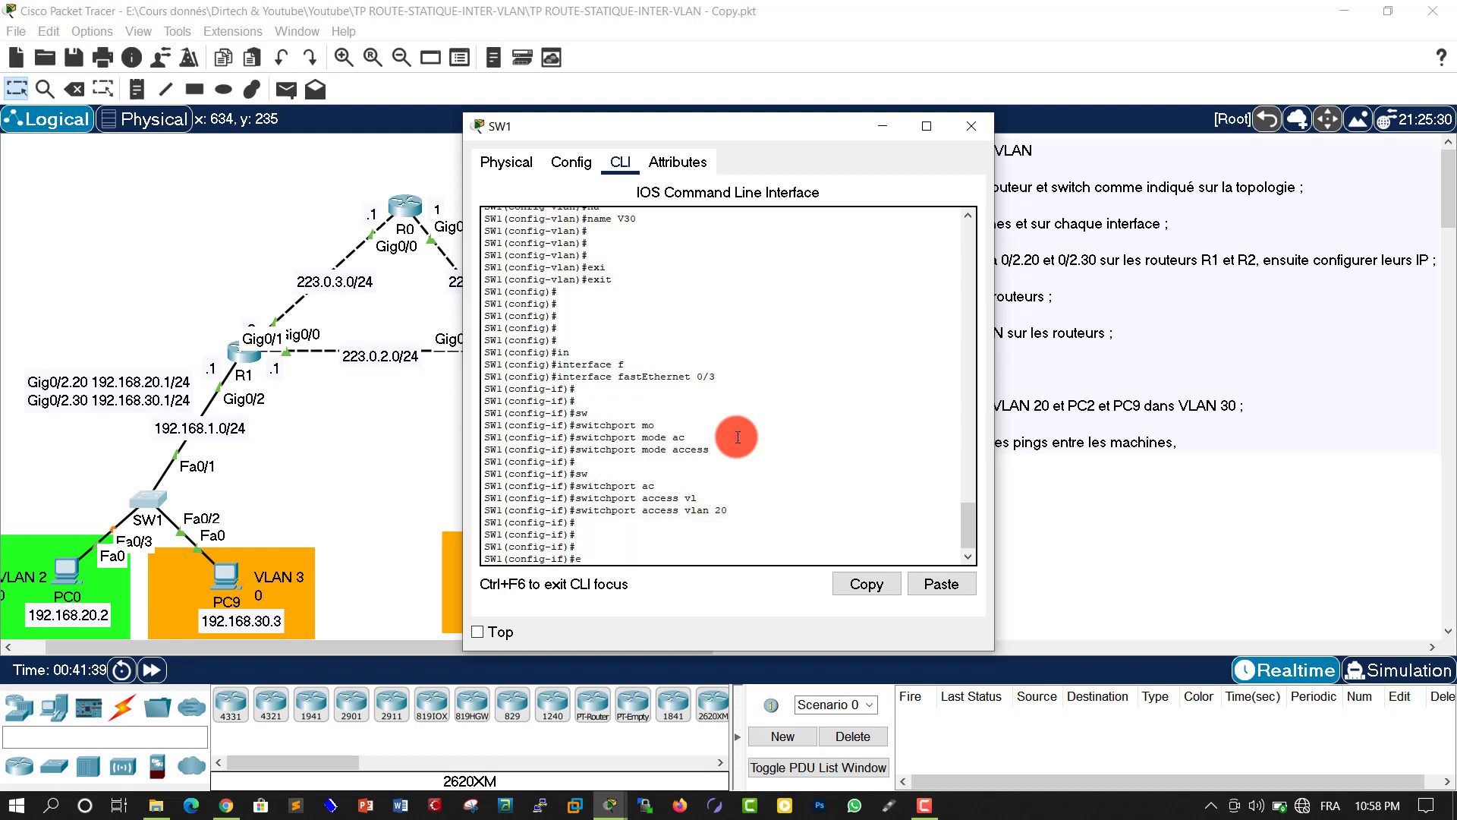
{"action": "type", "text": "xi"}
{"action": "key", "text": "Tab"}
{"action": "key", "text": "Return"}
{"action": "key", "text": "Return"}
{"action": "key", "text": "Return"}
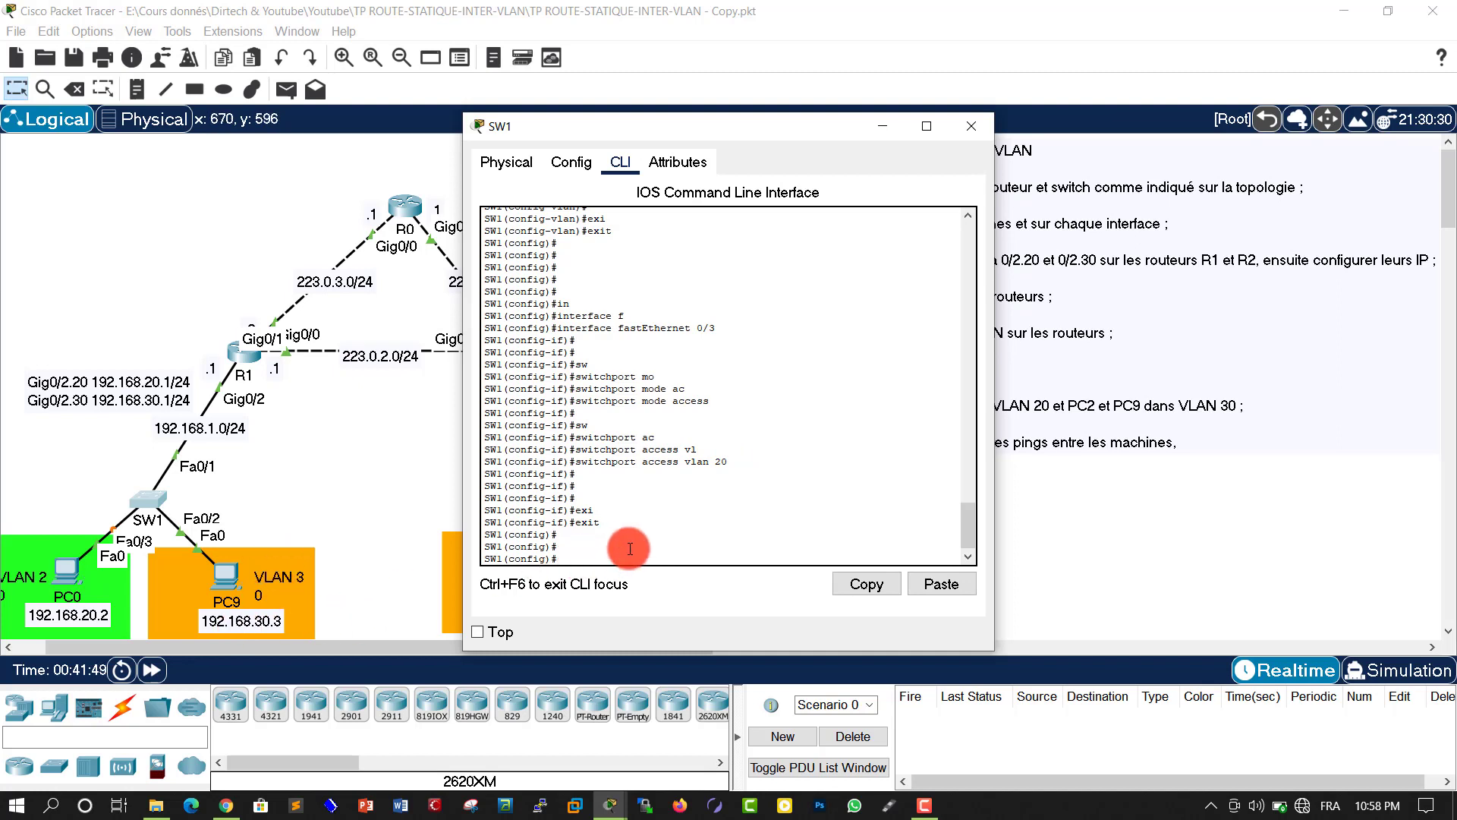
Enter interface configuration mode for FastEthernet 0/2 on SW1
{"action": "type", "text": "ij"}
{"action": "key", "text": "Tab"}
{"action": "key", "text": "BackSpace"}
{"action": "type", "text": "n"}
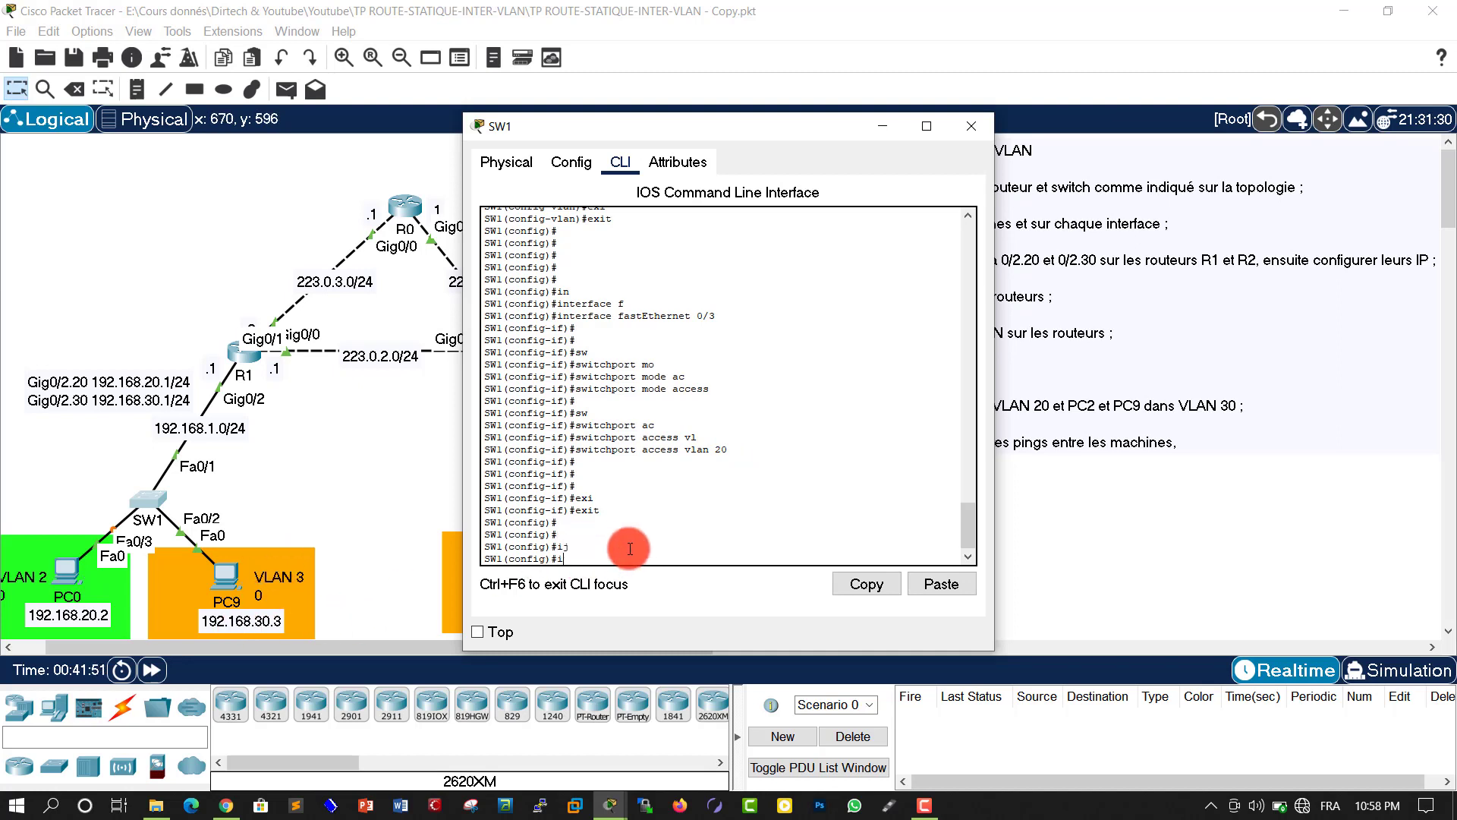
{"action": "key", "text": "Tab"}
{"action": "type", "text": "f"}
{"action": "key", "text": "Tab"}
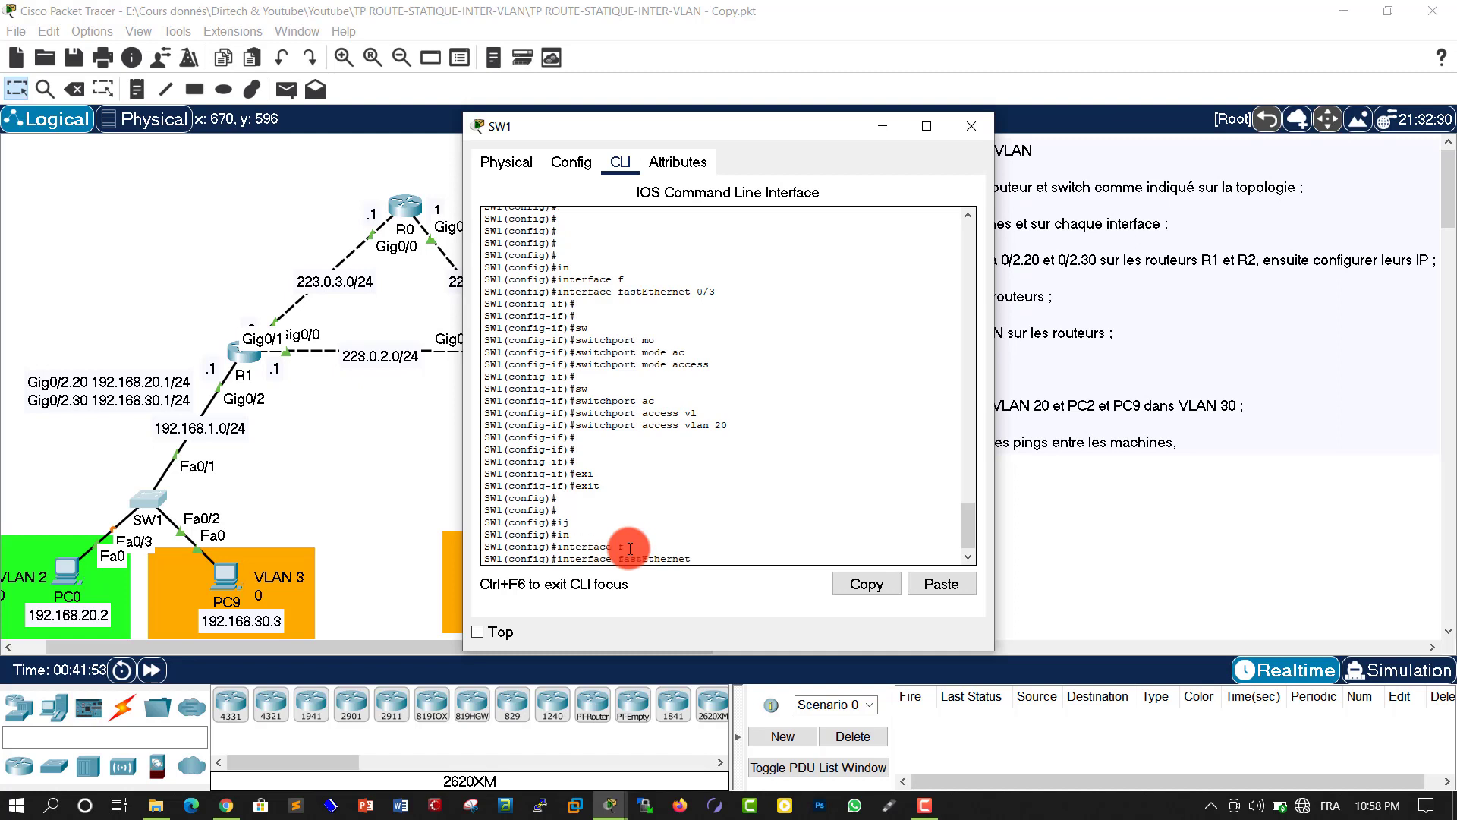
{"action": "type", "text": "0/2"}
{"action": "key", "text": "Return"}
{"action": "key", "text": "Return"}
{"action": "key", "text": "Return"}
{"action": "key", "text": "Return"}
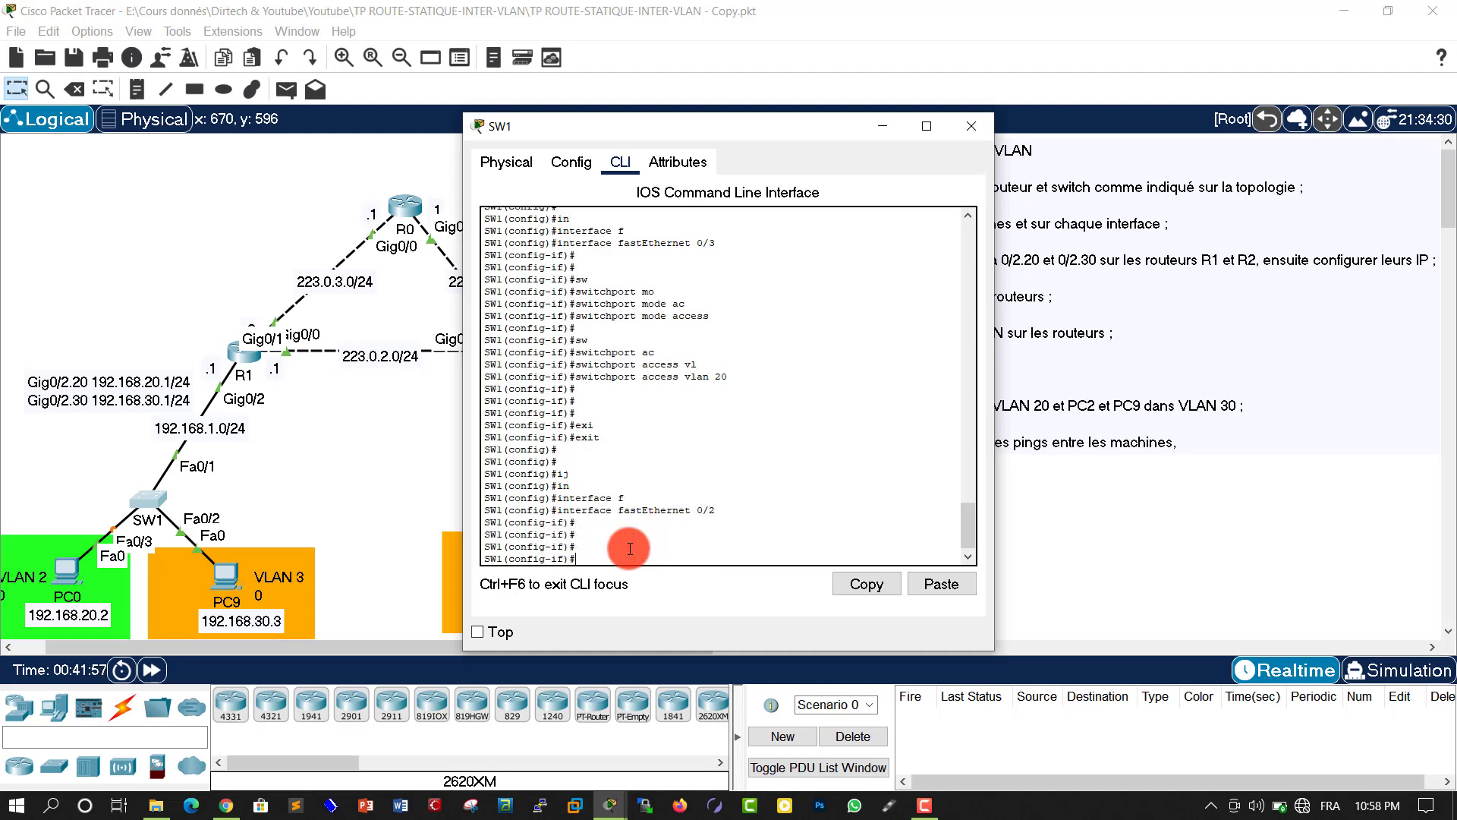
Set SW1's FastEthernet 0/2 switchport mode to access
{"action": "type", "text": "wsw"}
{"action": "key", "text": "Tab"}
{"action": "type", "text": "mo"}
{"action": "key", "text": "Tab"}
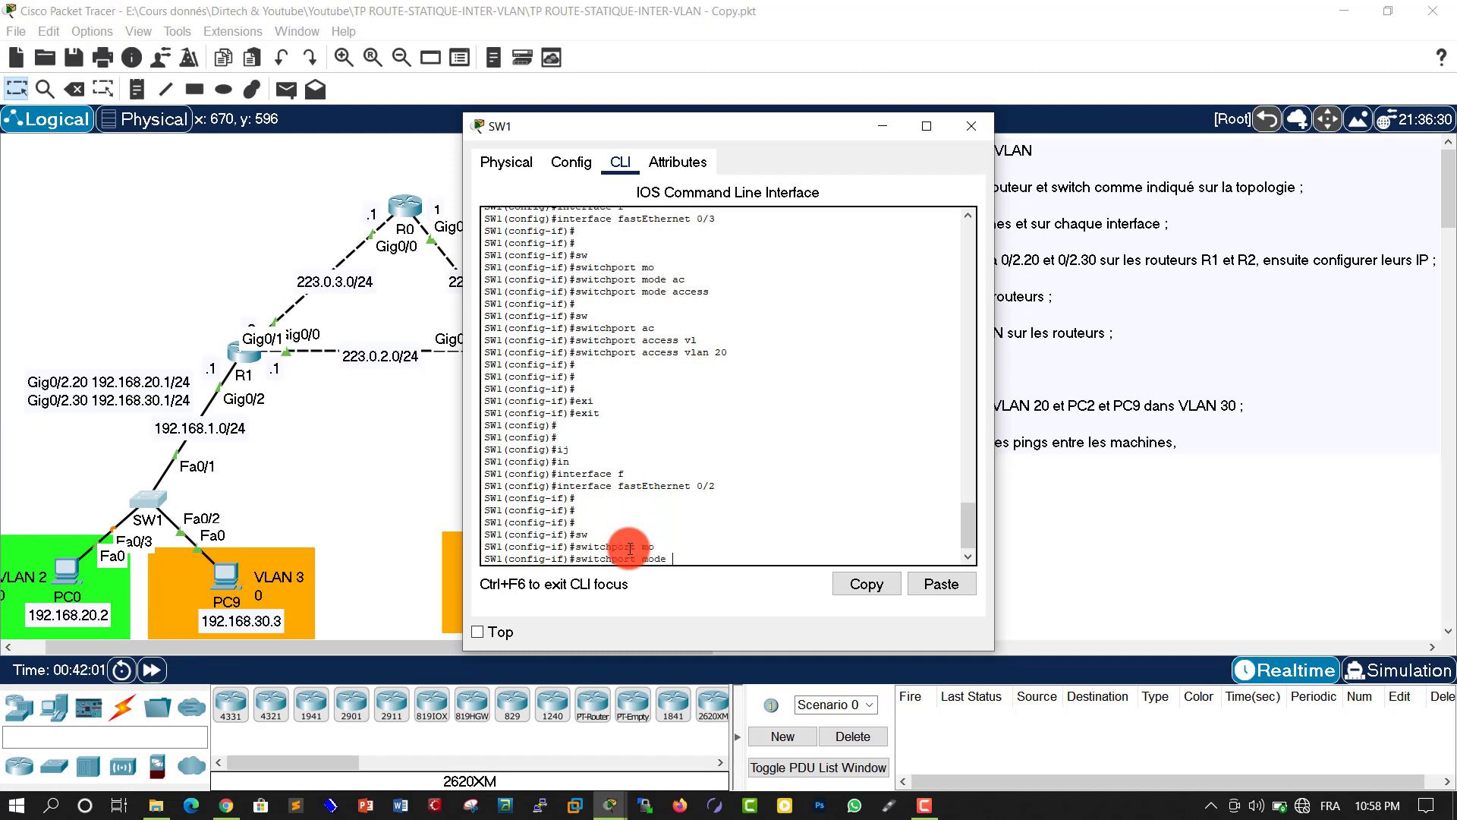
{"action": "type", "text": "ac"}
{"action": "key", "text": "Tab"}
{"action": "key", "text": "Return"}
{"action": "key", "text": "Return"}
{"action": "key", "text": "Return"}
{"action": "key", "text": "Return"}
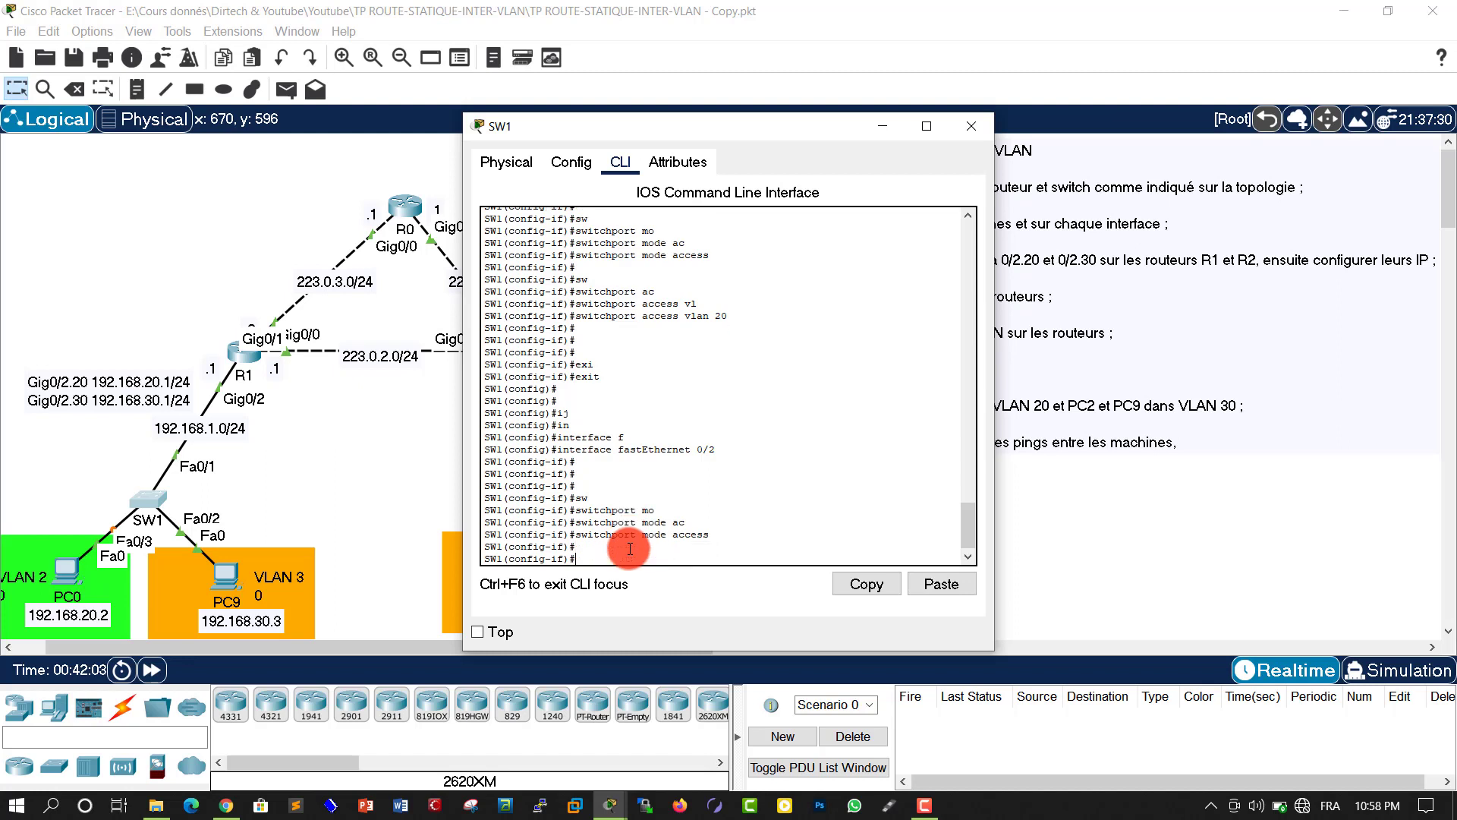
Assign SW1's FastEthernet 0/2 access port to VLAN 30
{"action": "type", "text": "sw"}
{"action": "key", "text": "Tab"}
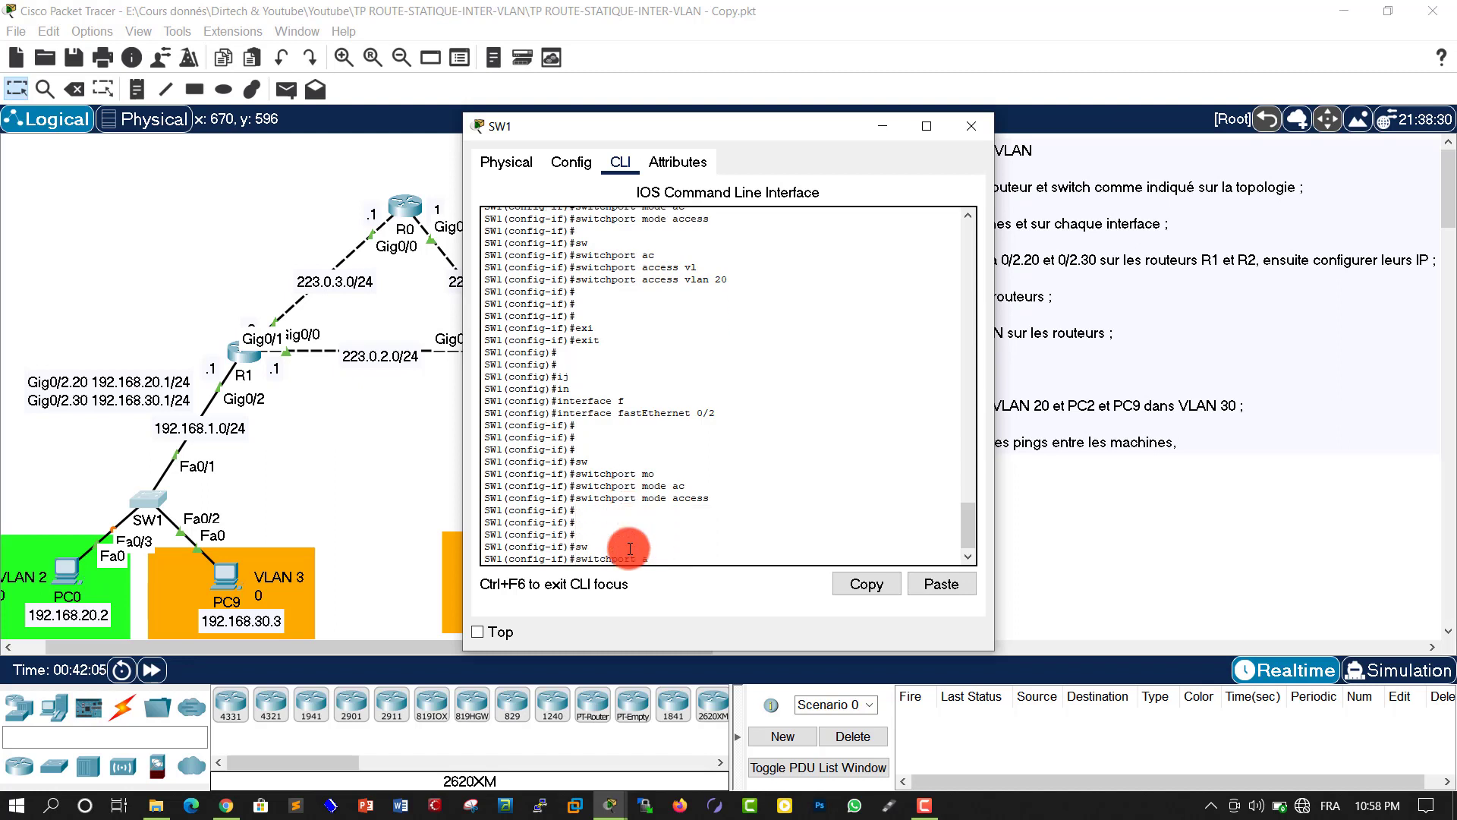
{"action": "type", "text": "ac"}
{"action": "key", "text": "Tab"}
{"action": "type", "text": "vl"}
{"action": "key", "text": "Tab"}
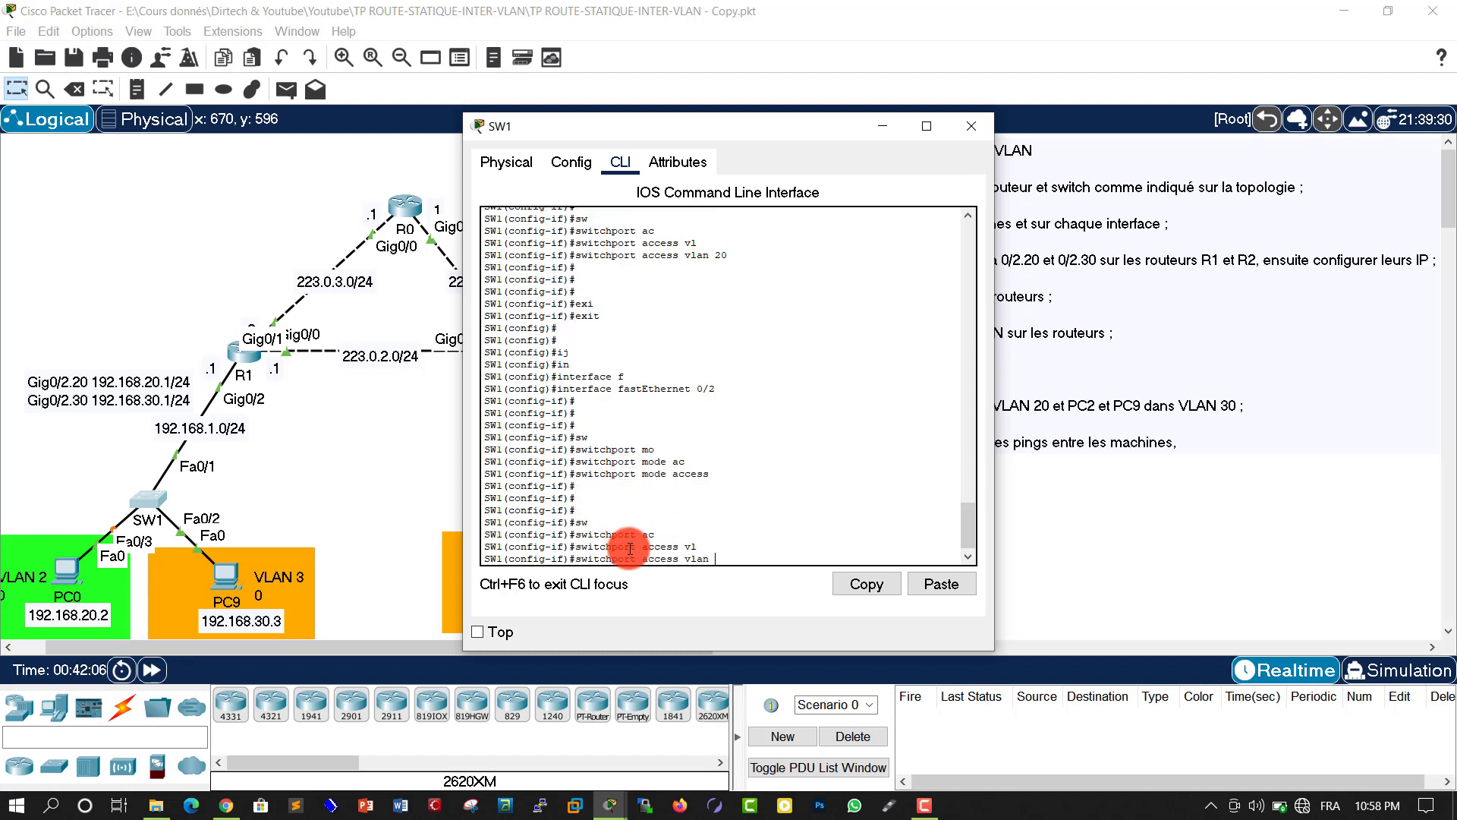
{"action": "type", "text": "30"}
{"action": "key", "text": "Return"}
{"action": "key", "text": "Return"}
{"action": "key", "text": "Return"}
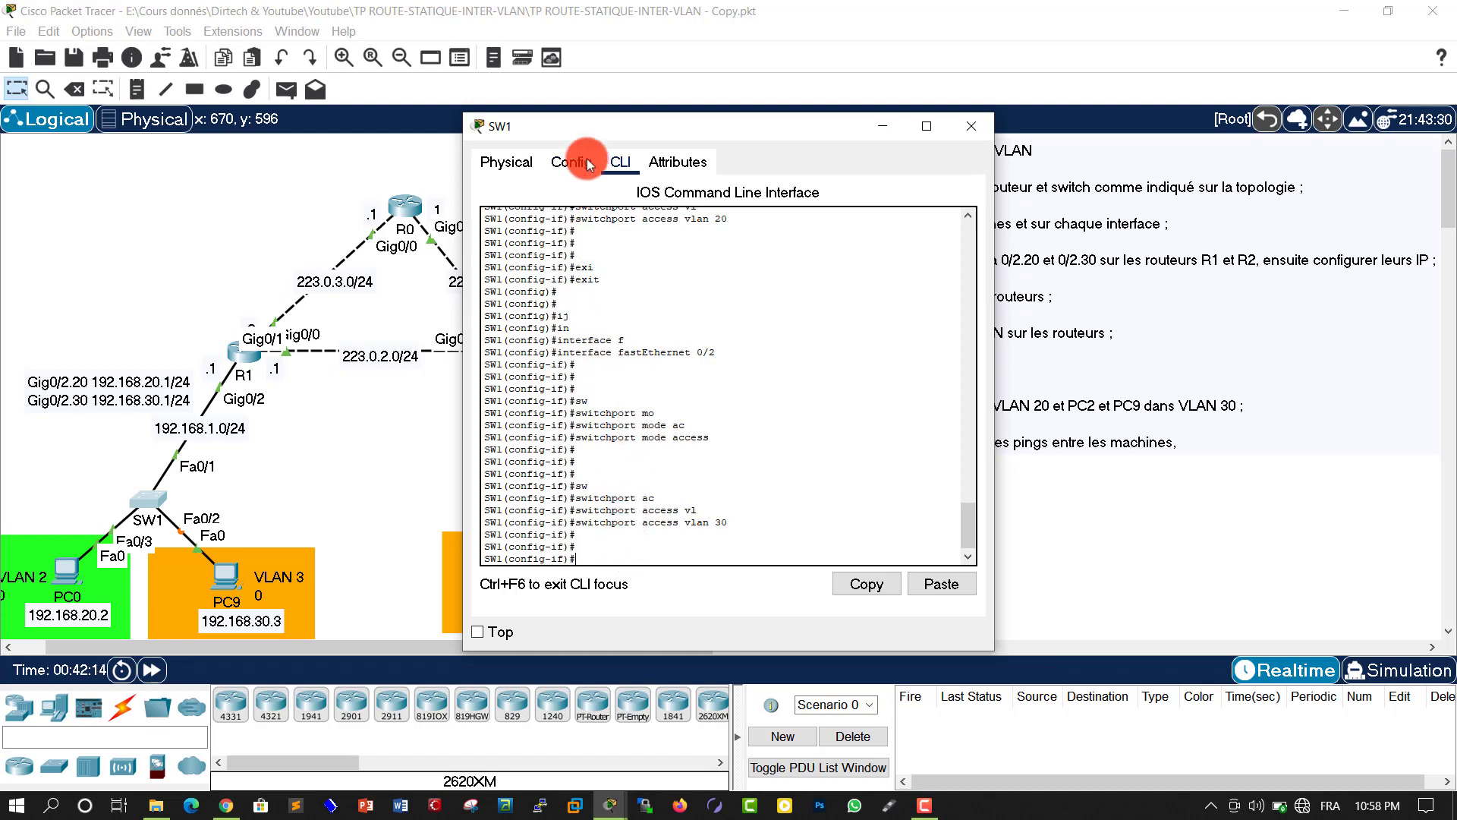
End the FastEthernet 0/2 configuration on SW1 and return to privileged EXEC mode
{"action": "left_click_drag", "start_coordinate": [583, 121], "coordinate": [633, 116]}
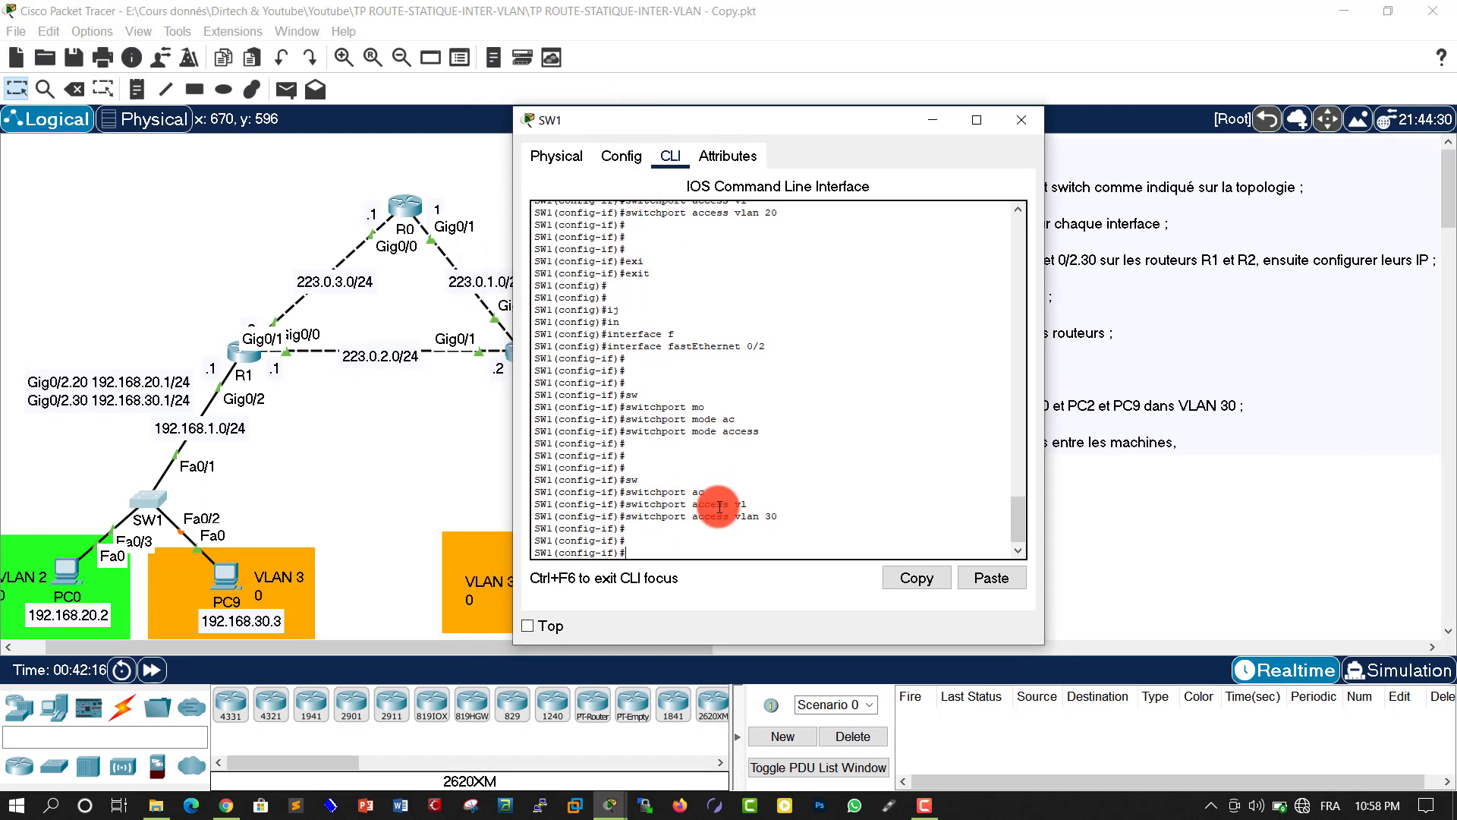
{"action": "key", "text": "Return"}
{"action": "key", "text": "Return"}
{"action": "key", "text": "Return"}
{"action": "type", "text": "end"}
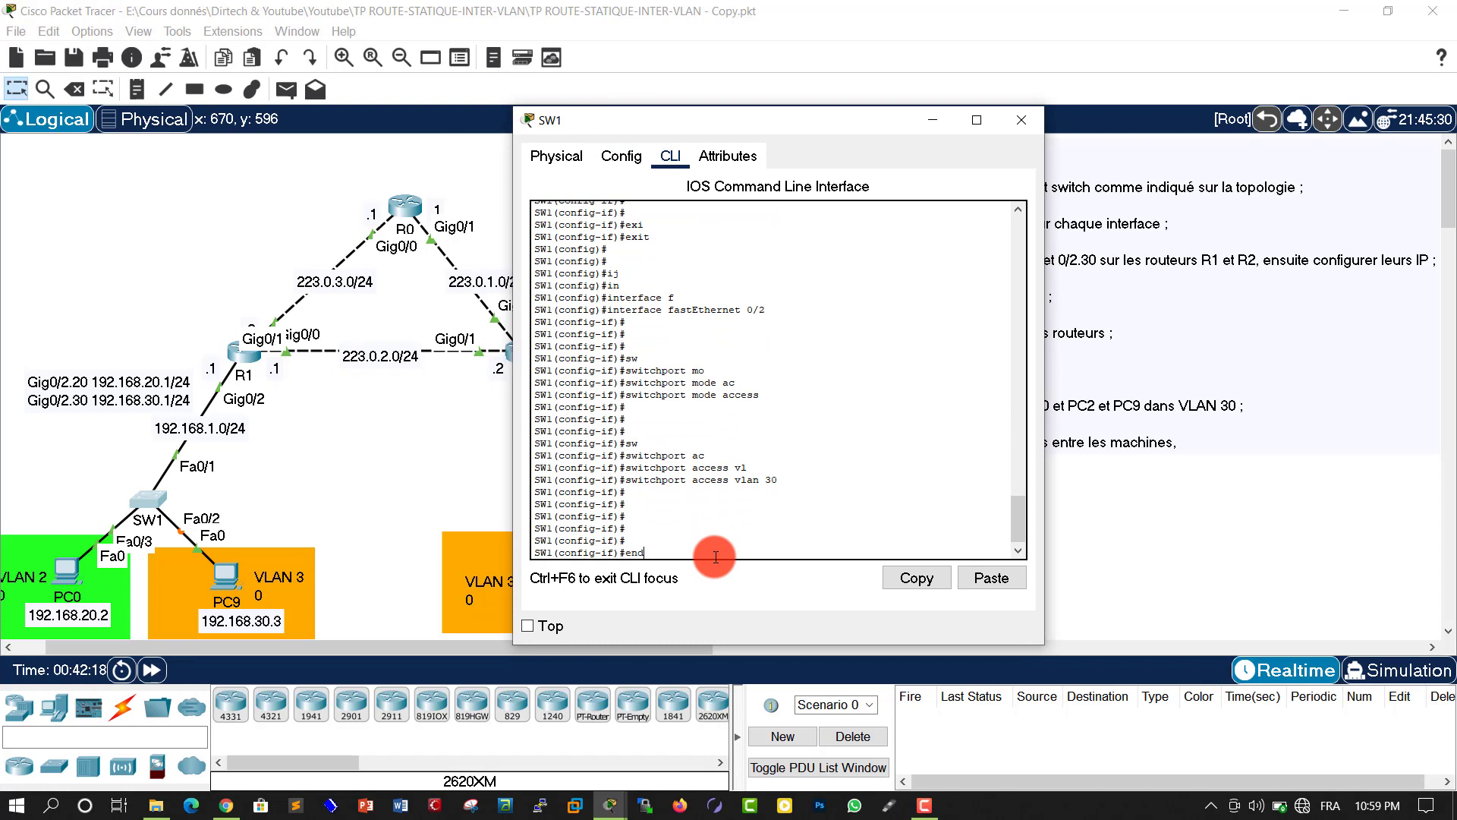
{"action": "key", "text": "Return"}
{"action": "key", "text": "Return"}
{"action": "key", "text": "Return"}
{"action": "key", "text": "Return"}
{"action": "key", "text": "Return"}
Enter global configuration mode on SW1 from the terminal
{"action": "type", "text": "conf"}
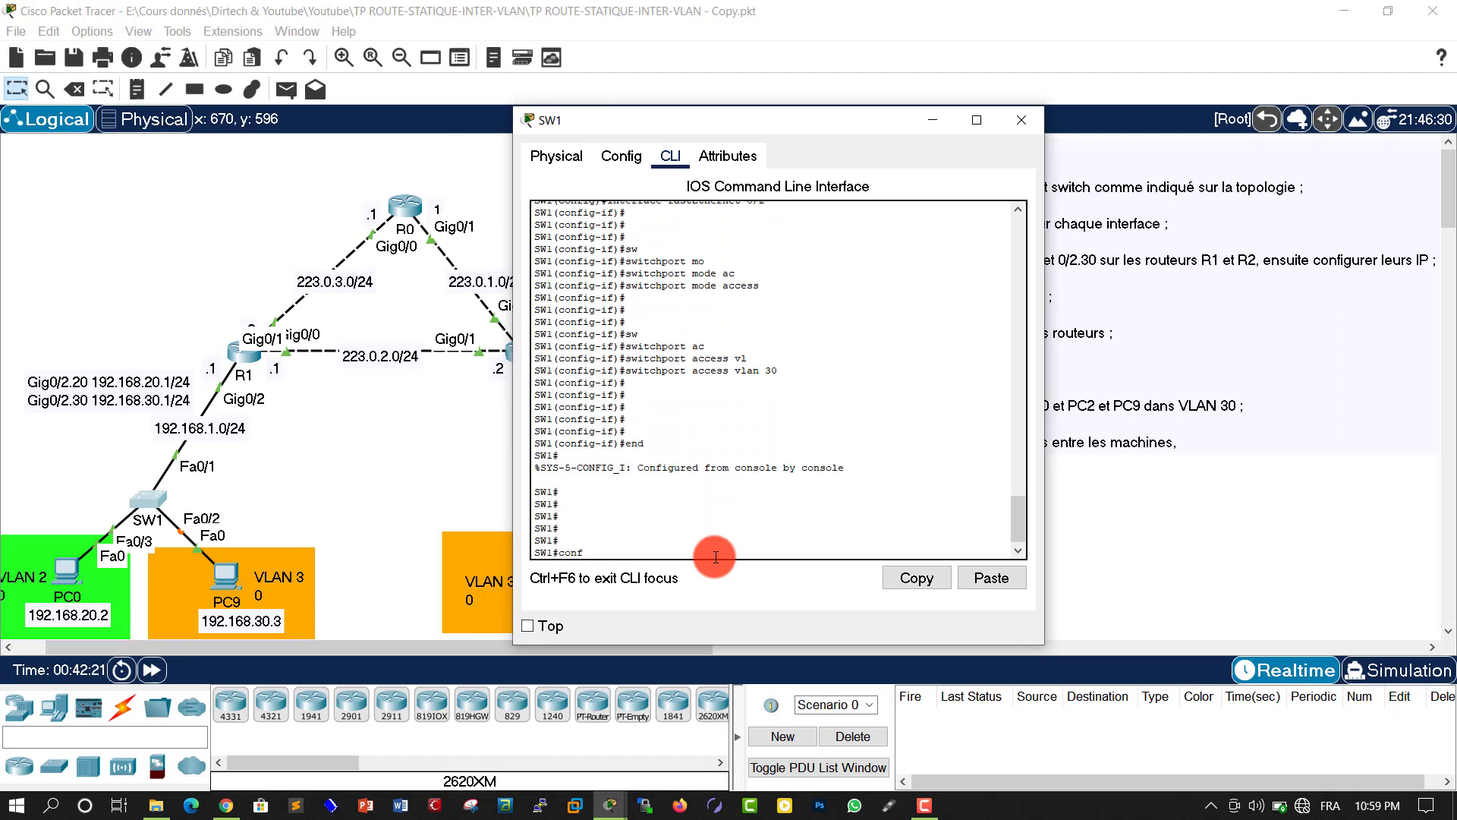
{"action": "key", "text": "Tab"}
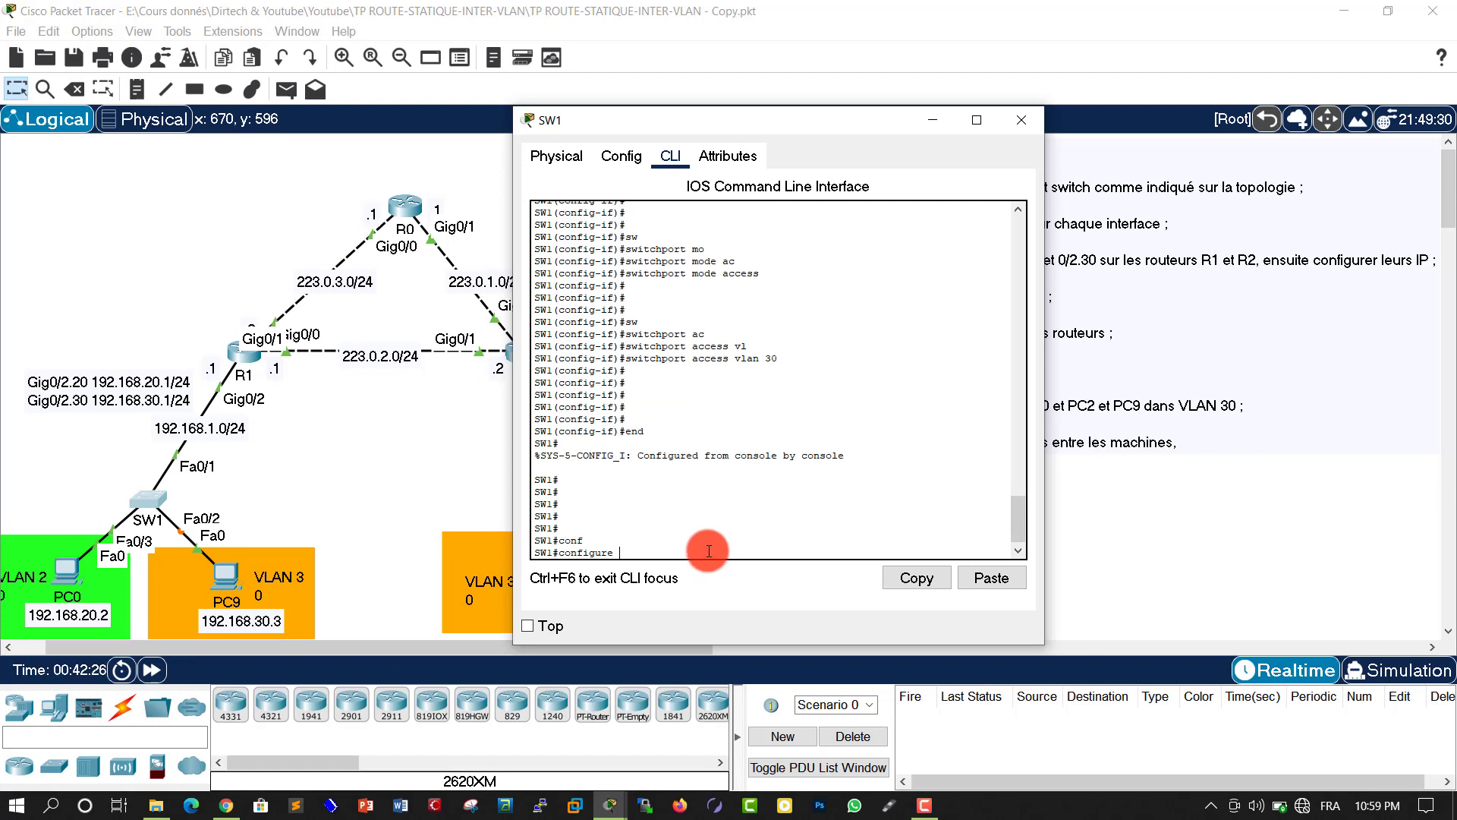
{"action": "key", "text": "Tab"}
{"action": "key", "text": "Tab"}
{"action": "key", "text": "Return"}
{"action": "key", "text": "Return"}
{"action": "key", "text": "Return"}
{"action": "key", "text": "Return"}
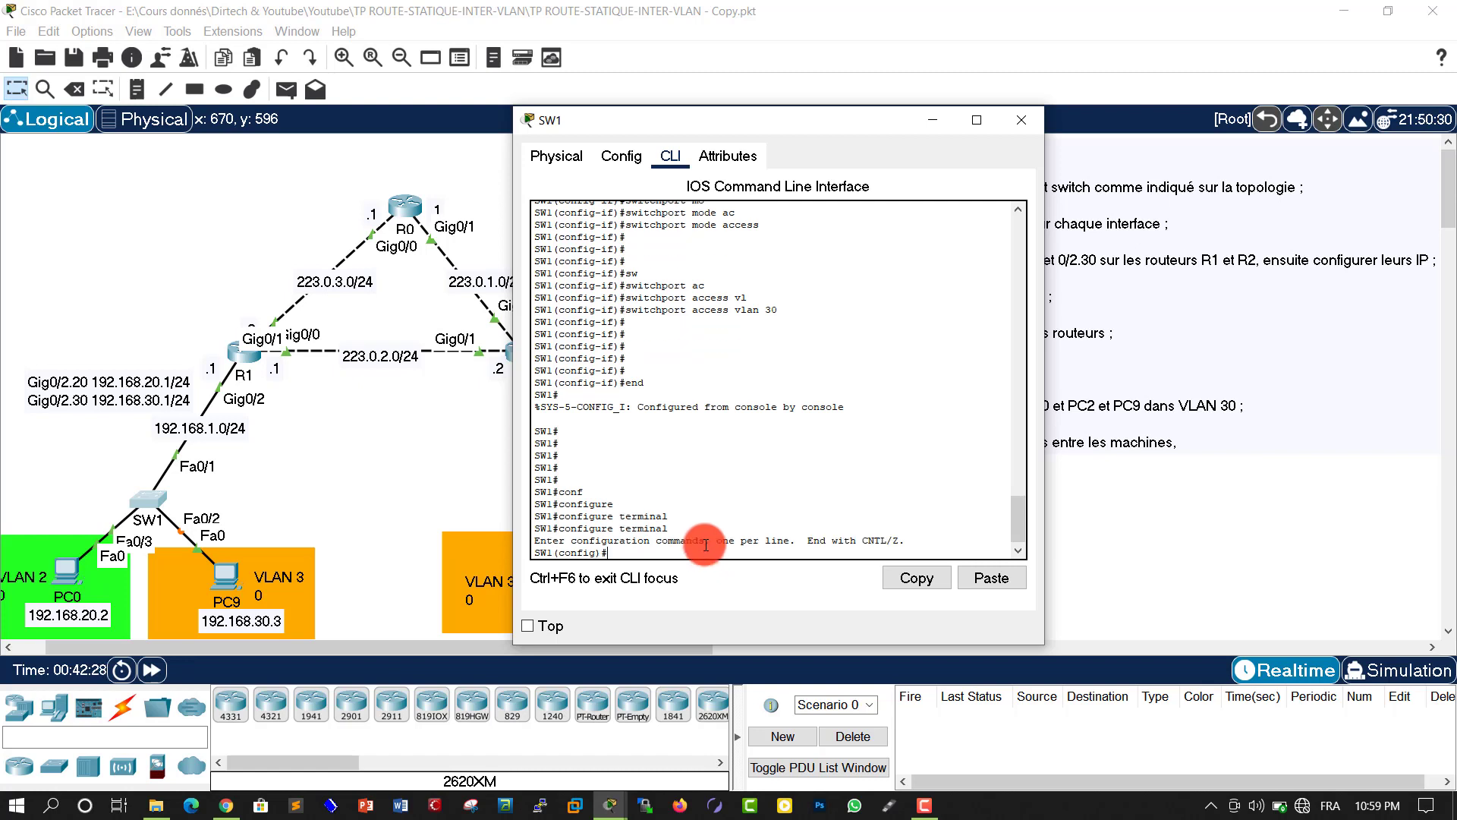
Enter interface configuration mode for FastEthernet 0/1 on SW1
{"action": "type", "text": "in"}
{"action": "key", "text": "Tab"}
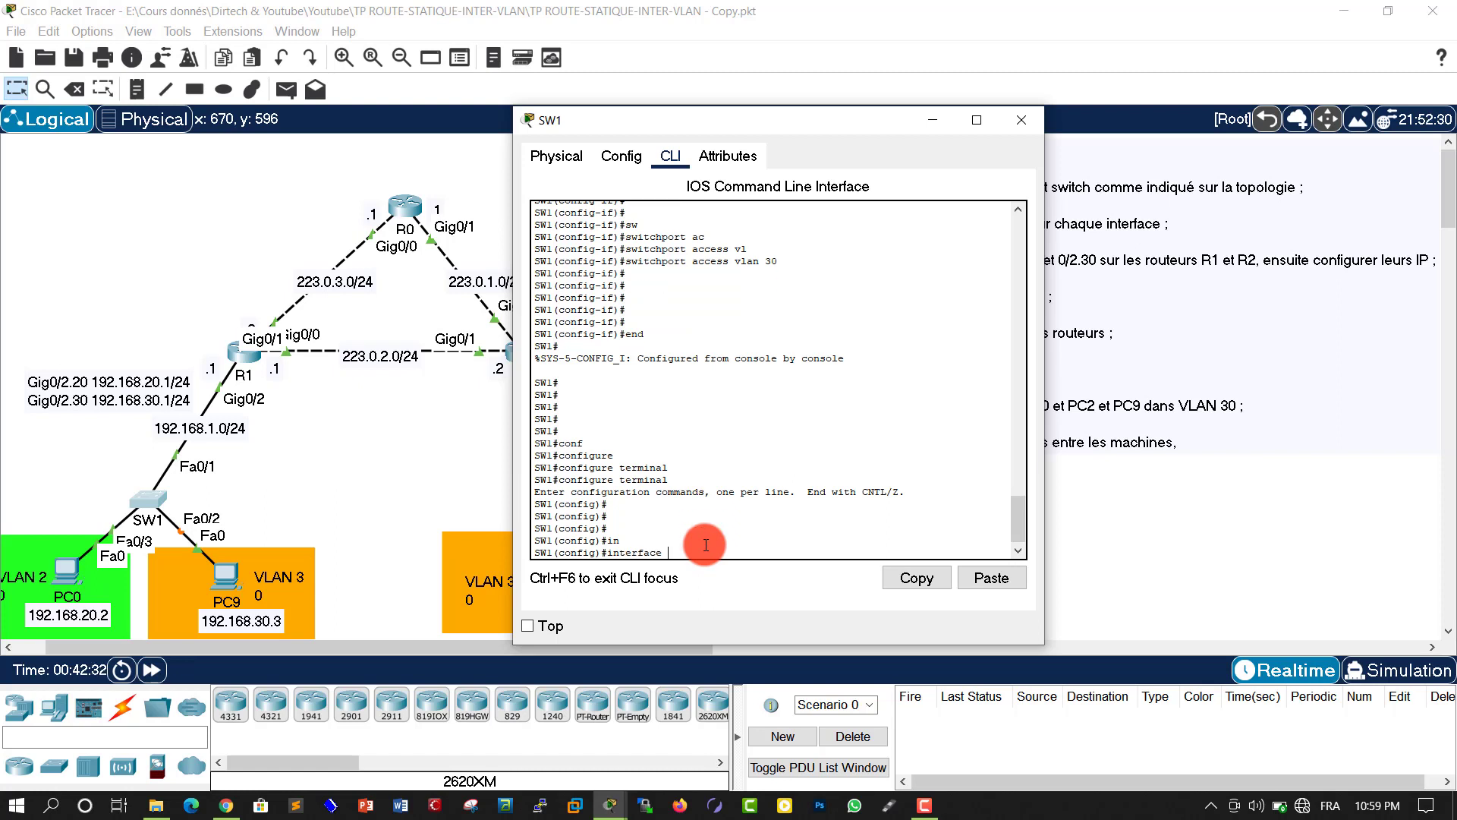
{"action": "type", "text": "f"}
{"action": "key", "text": "Tab"}
{"action": "type", "text": "0/"}
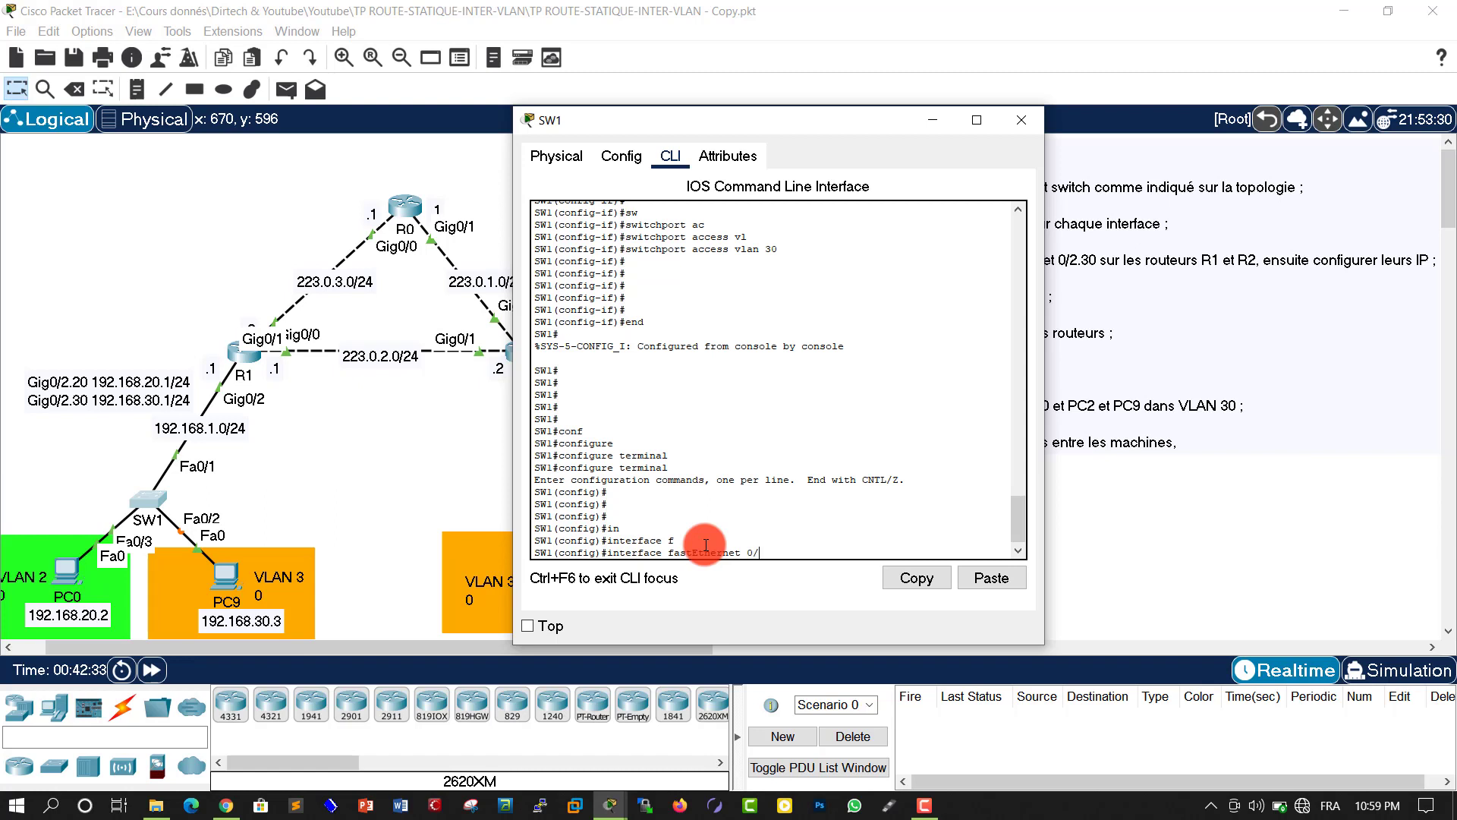
{"action": "type", "text": "1"}
{"action": "key", "text": "Return"}
{"action": "key", "text": "Return"}
{"action": "key", "text": "Return"}
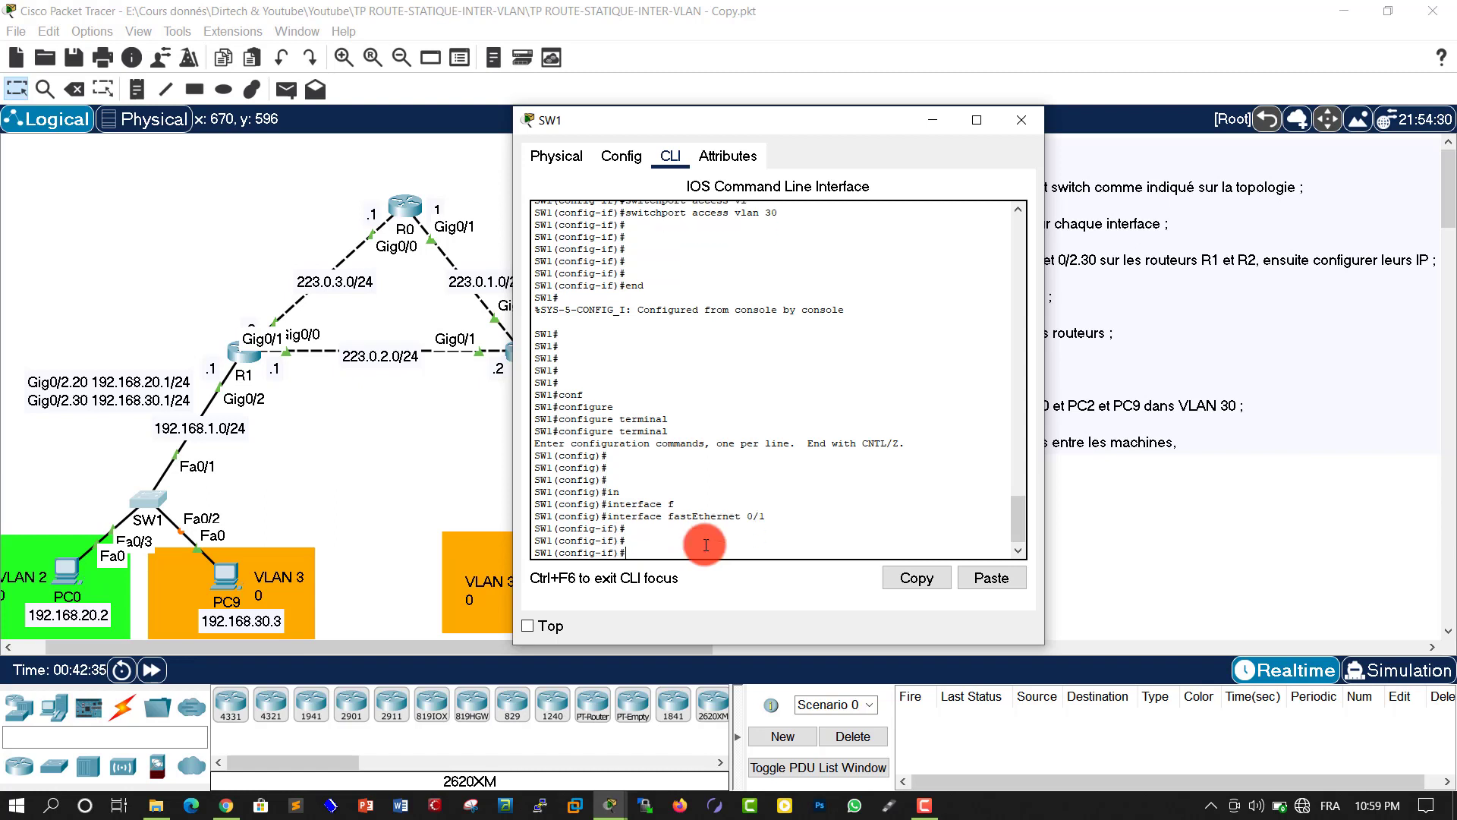
Set the switchport mode of SW1's FastEthernet 0/1 uplink to trunk
{"action": "type", "text": "sw"}
{"action": "key", "text": "Tab"}
{"action": "type", "text": "mo"}
{"action": "key", "text": "Tab"}
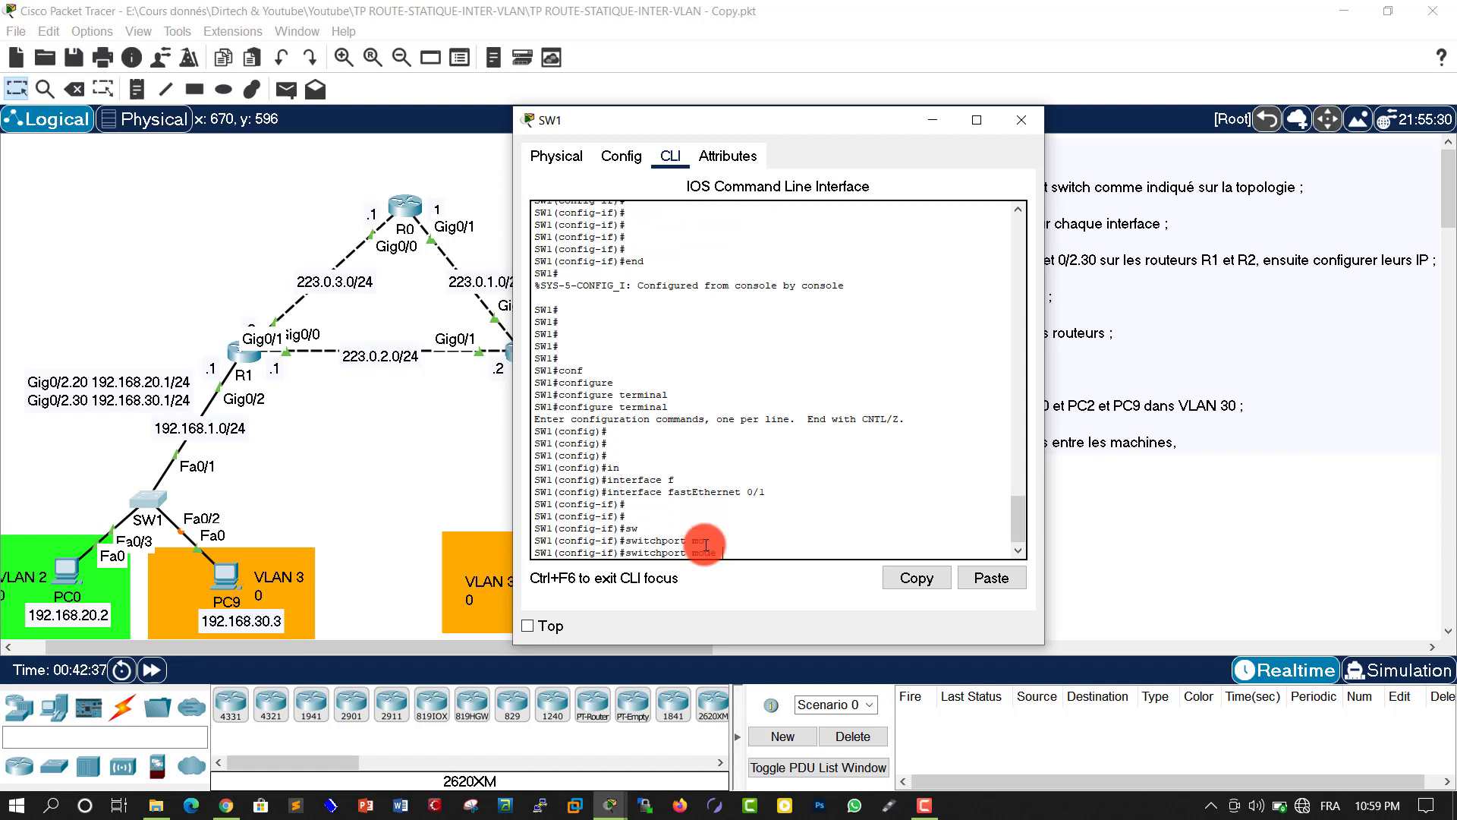
{"action": "type", "text": "tr"}
{"action": "key", "text": "Tab"}
{"action": "key", "text": "Return"}
{"action": "key", "text": "Return"}
{"action": "key", "text": "Return"}
{"action": "key", "text": "Return"}
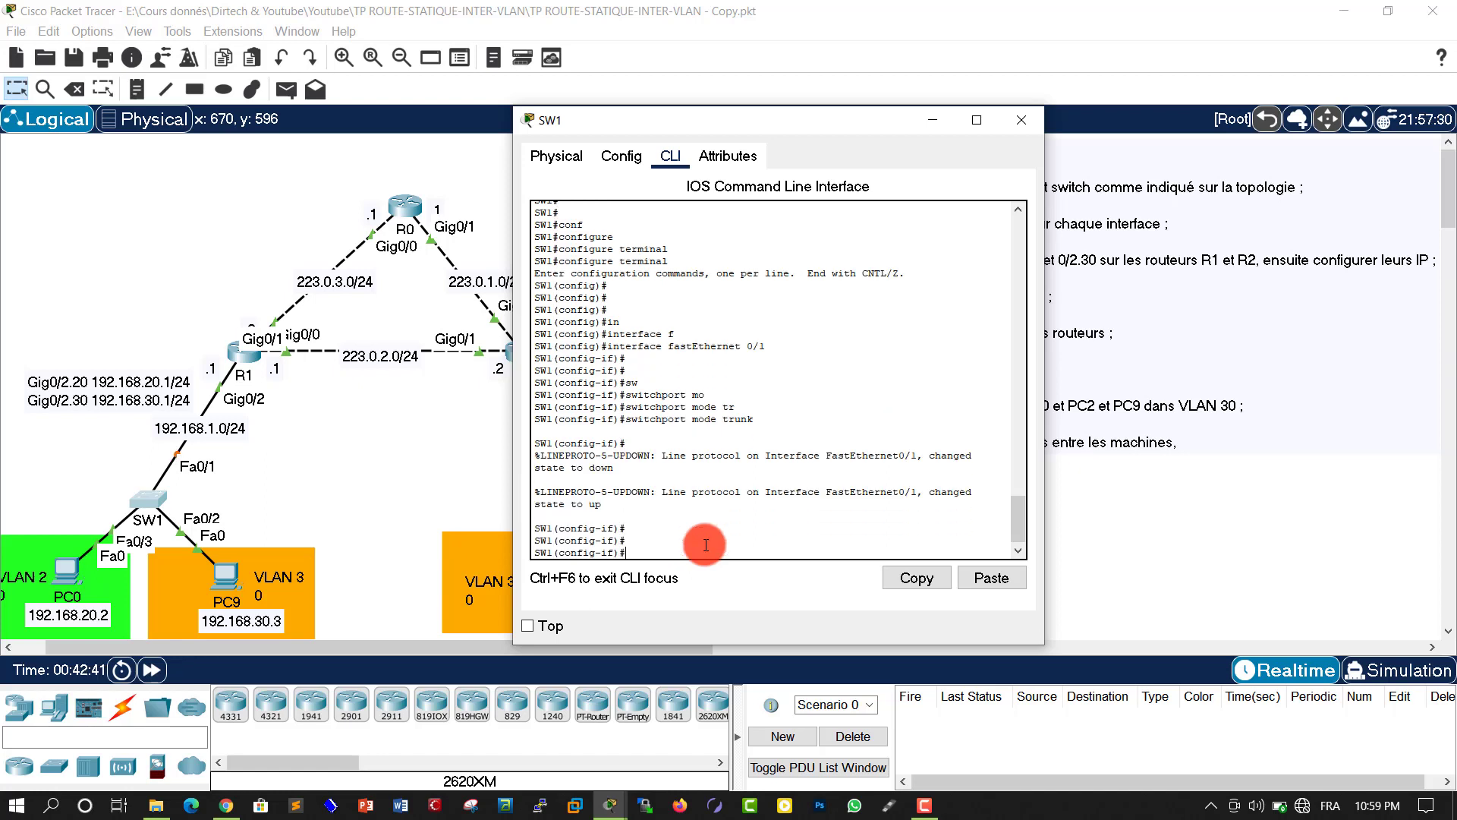
Allow VLANs 20 and 30 on SW1's FastEthernet 0/1 trunk
{"action": "type", "text": "w"}
{"action": "key", "text": "Tab"}
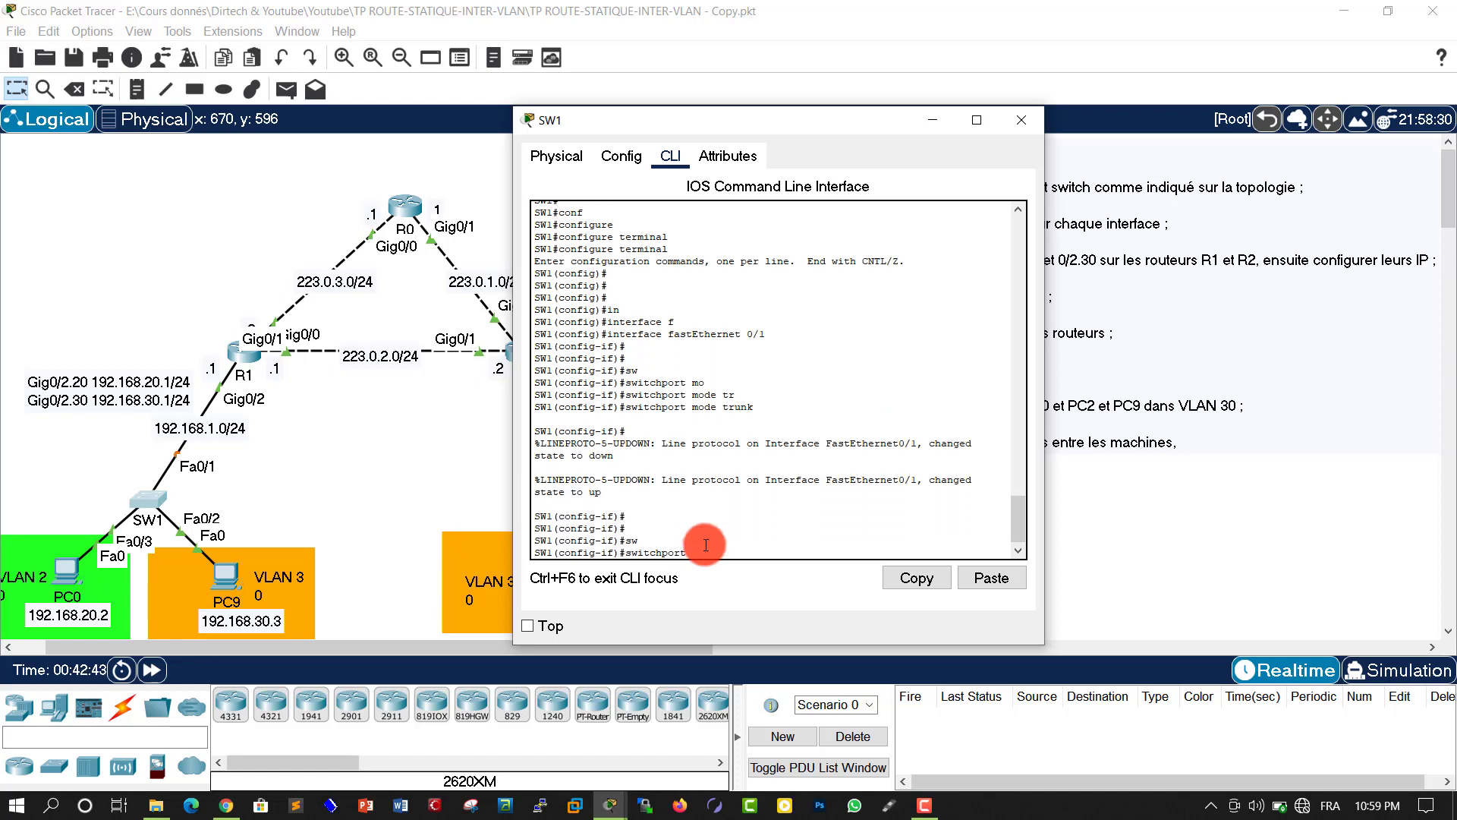
{"action": "type", "text": "tr"}
{"action": "key", "text": "Tab"}
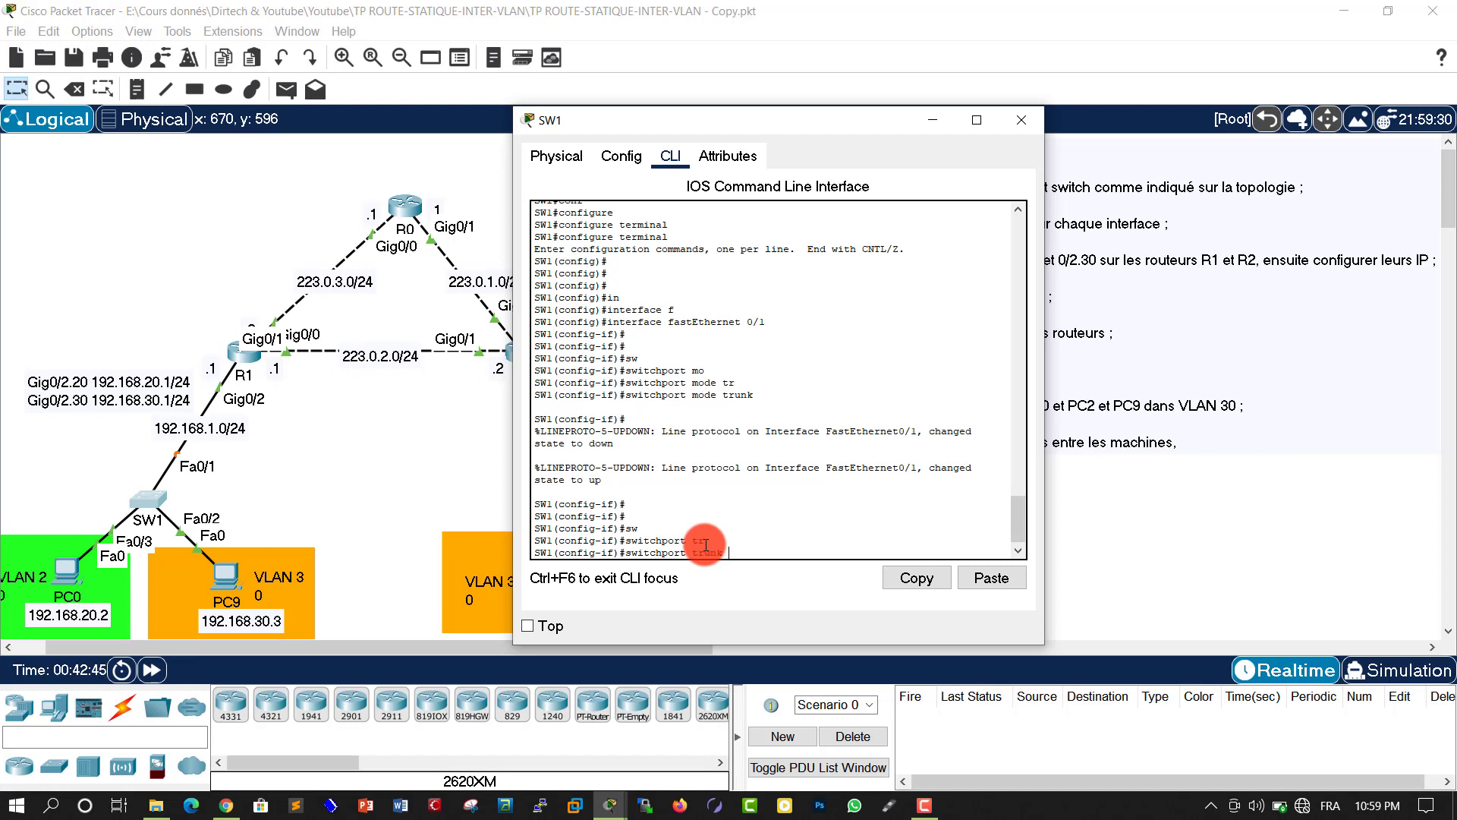
{"action": "type", "text": "al"}
{"action": "key", "text": "Tab"}
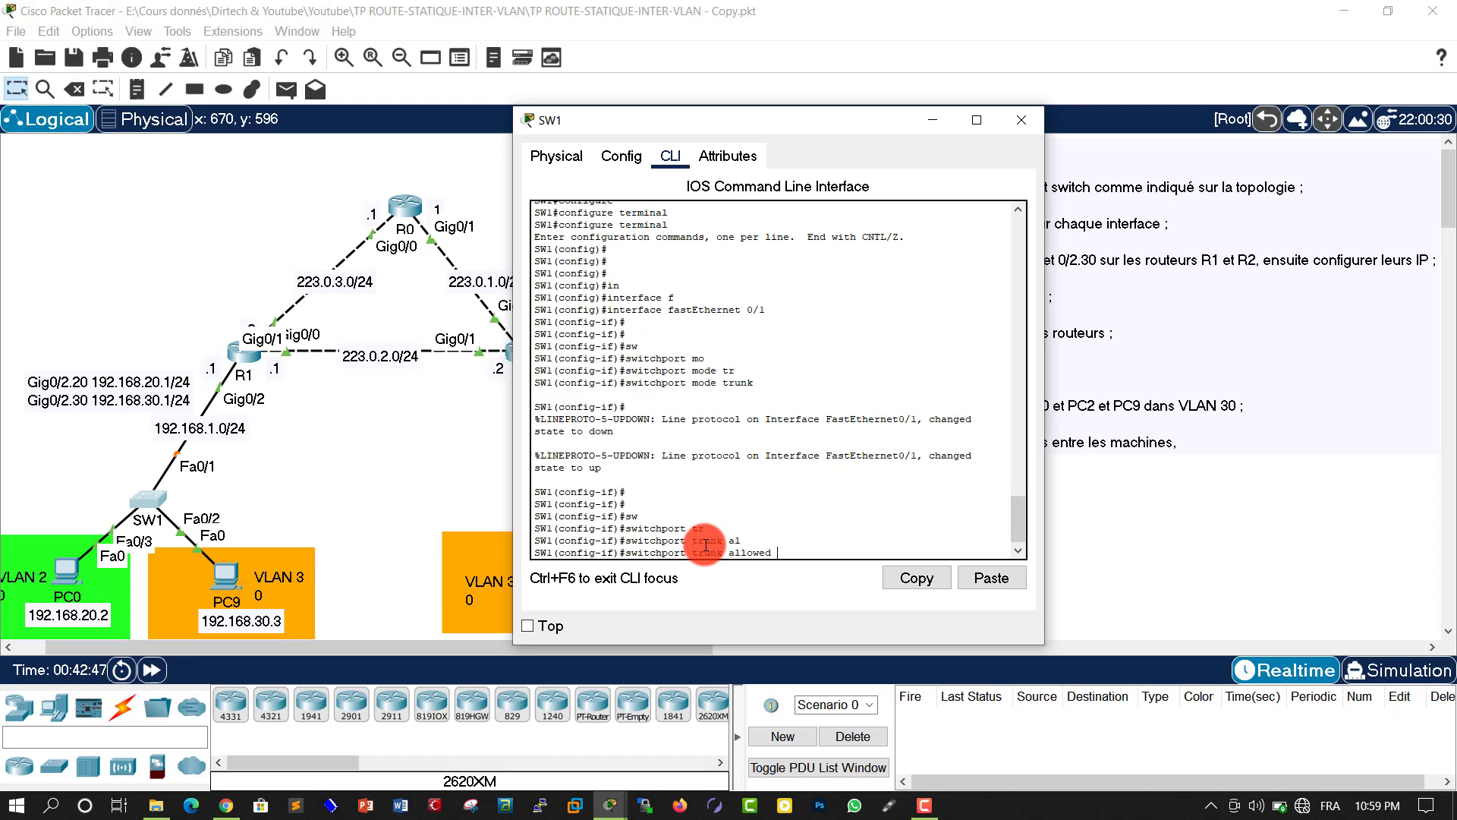
{"action": "type", "text": "vl"}
{"action": "key", "text": "Tab"}
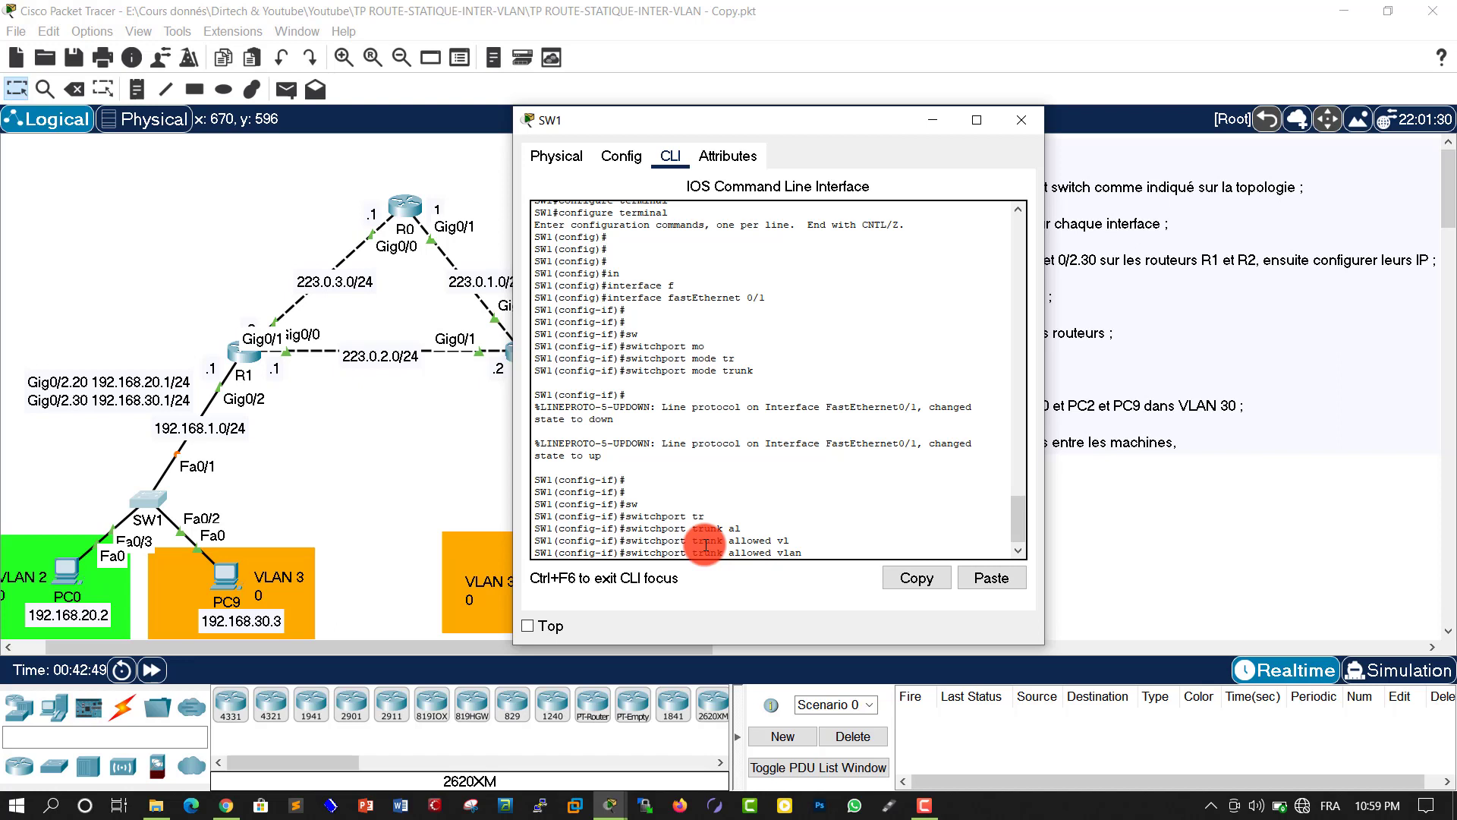
{"action": "type", "text": "20,"}
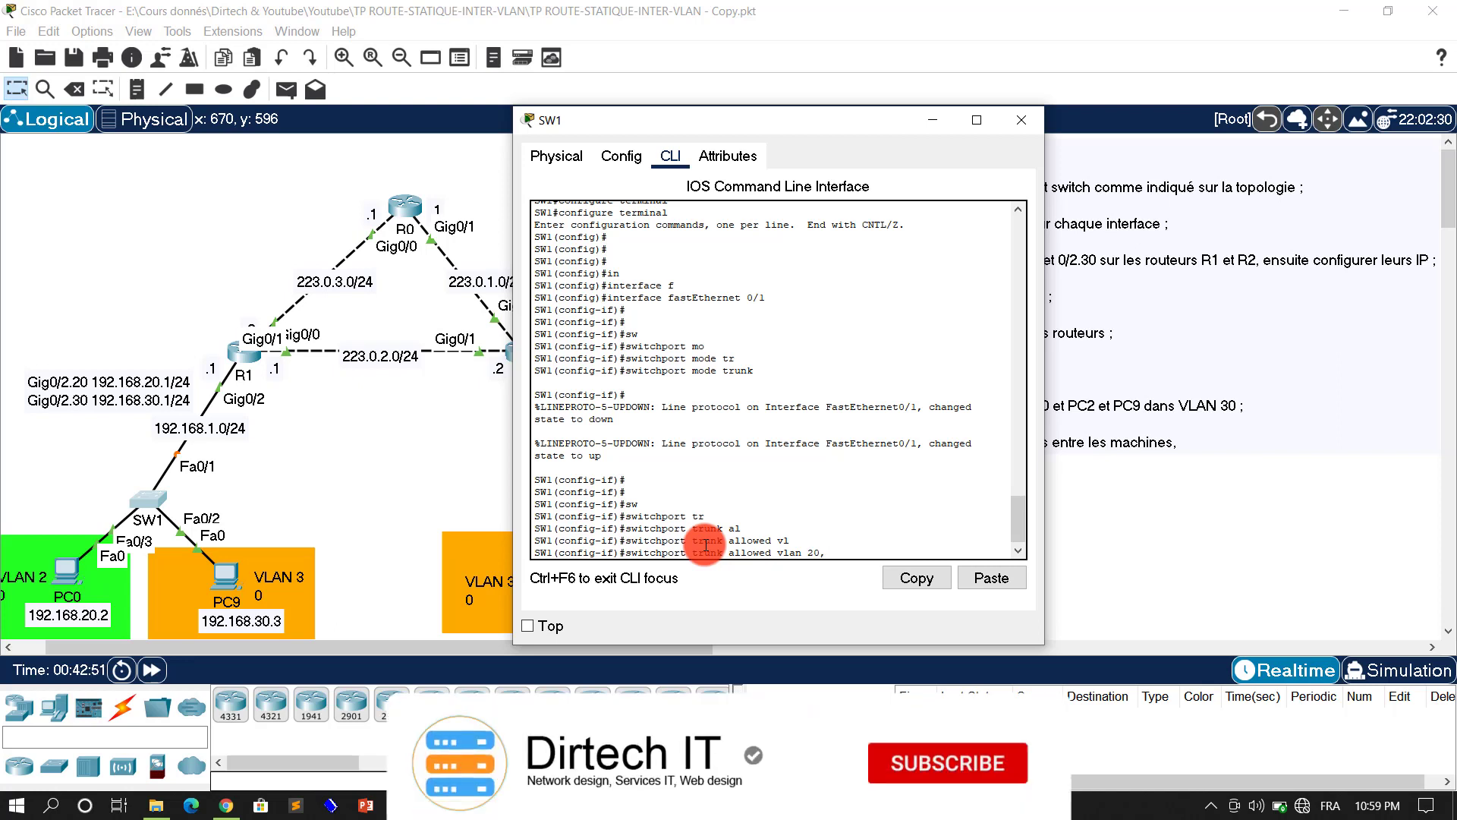
{"action": "type", "text": "30"}
{"action": "key", "text": "Return"}
{"action": "key", "text": "Return"}
{"action": "key", "text": "Return"}
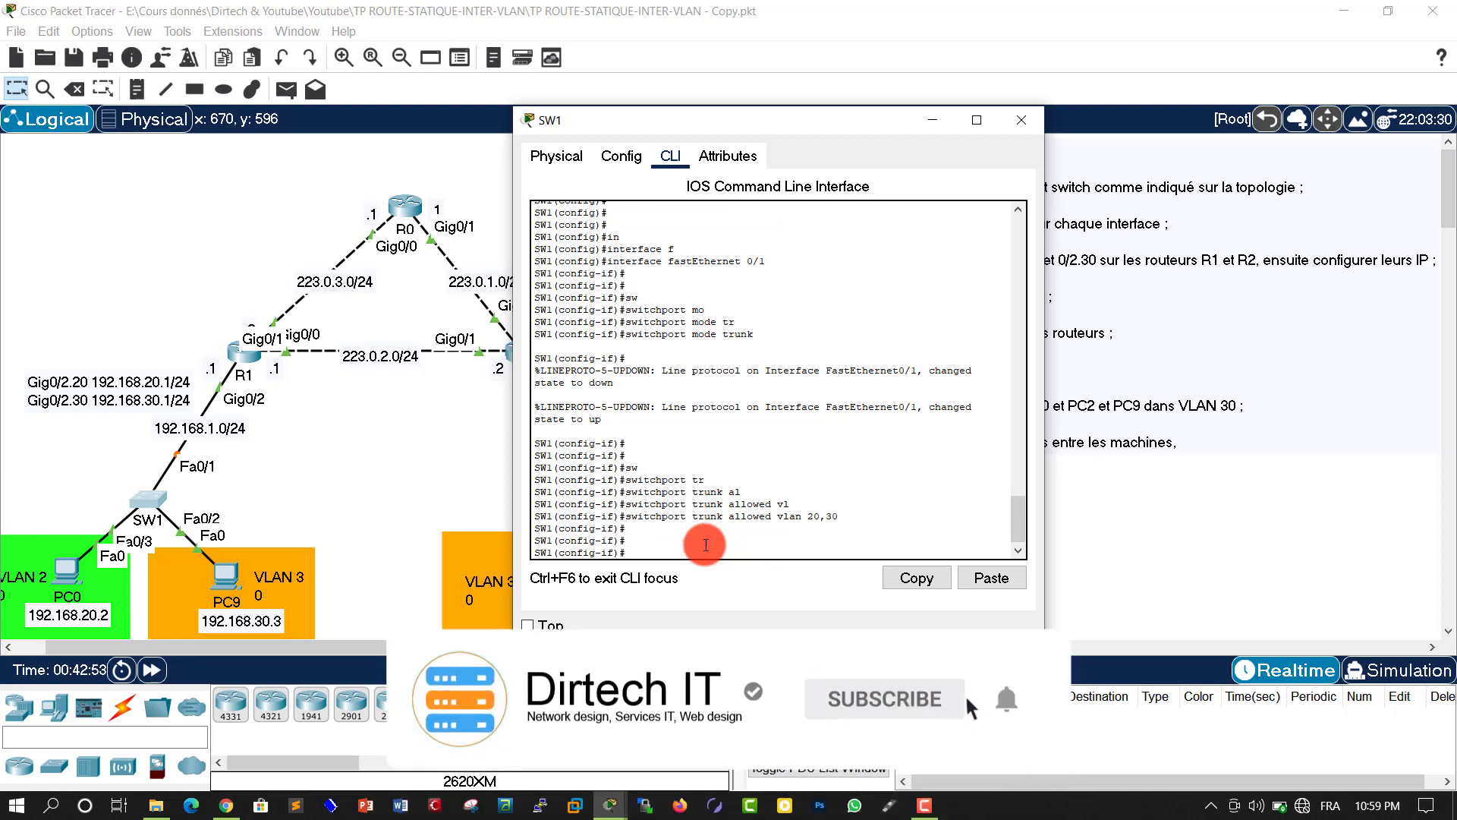
End SW1's configuration session in privileged EXEC mode and close the switch's window
{"action": "key", "text": "Return"}
{"action": "key", "text": "Return"}
{"action": "key", "text": "Return"}
{"action": "type", "text": "end"}
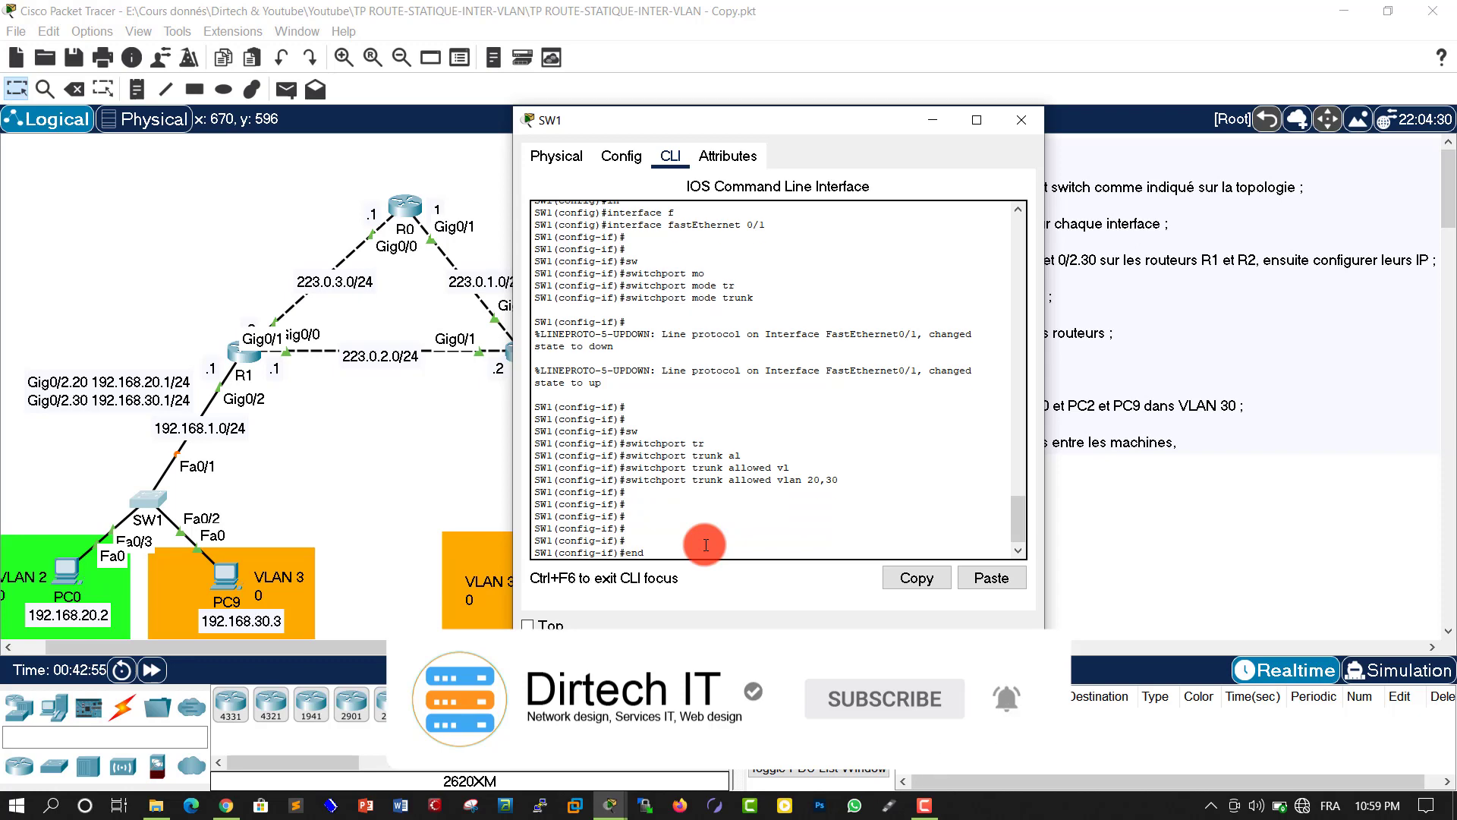
{"action": "key", "text": "Return"}
{"action": "key", "text": "Return"}
{"action": "key", "text": "Return"}
{"action": "key", "text": "Return"}
{"action": "key", "text": "Return"}
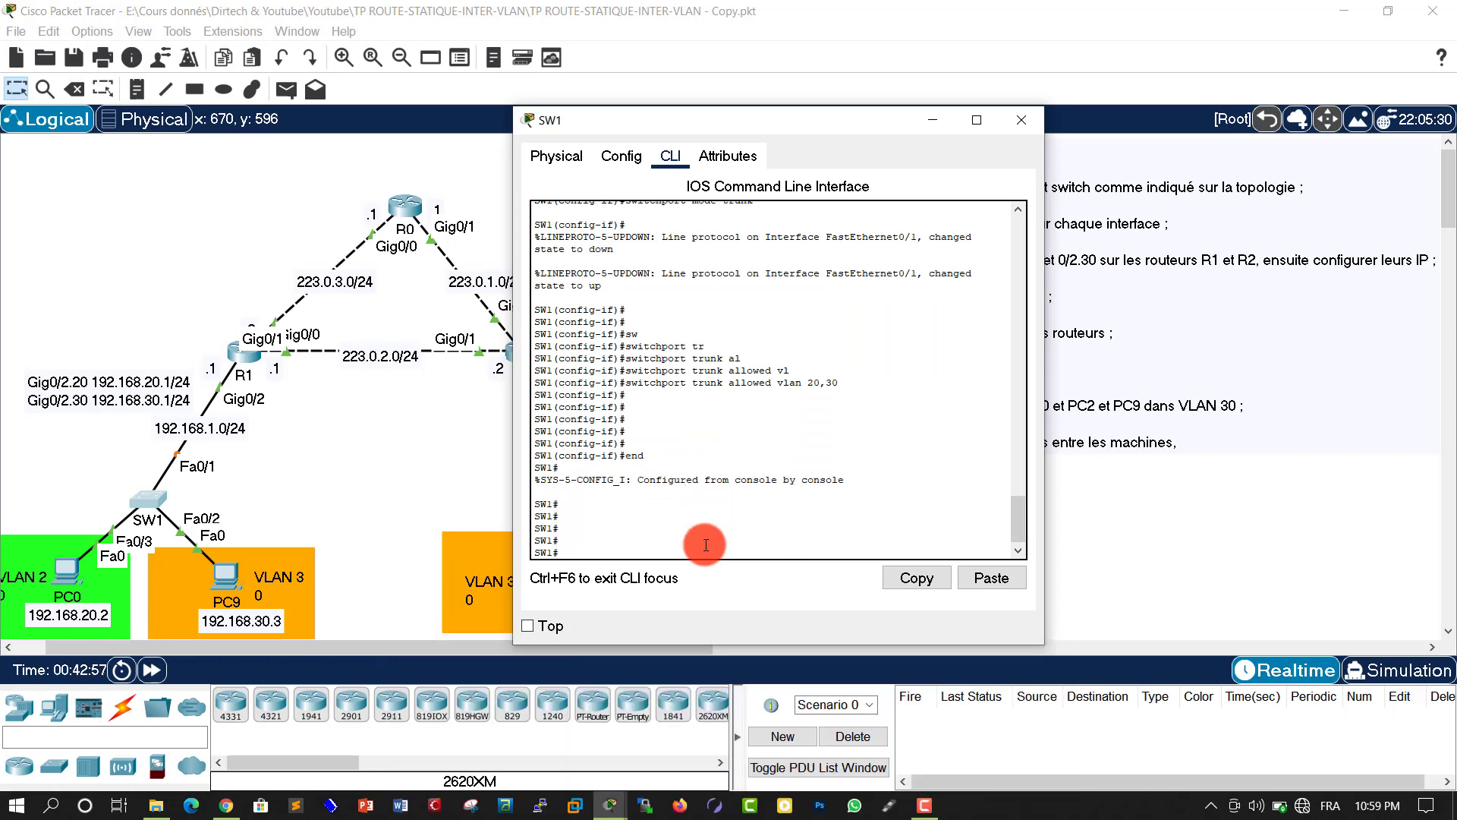
{"action": "left_click", "coordinate": [1013, 120]}
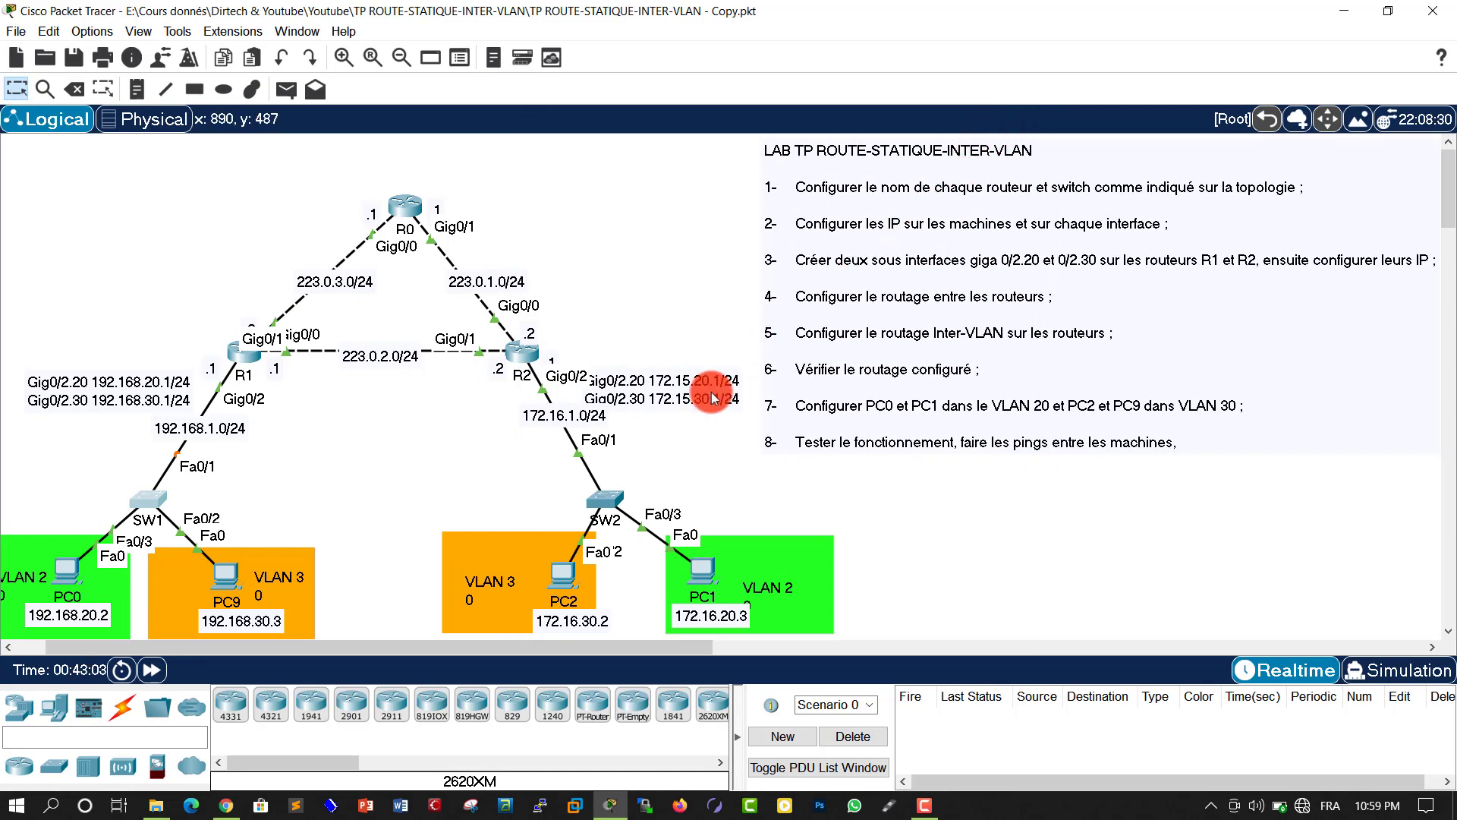
Open SW2's command line and move its window clear of the network topology
{"action": "left_click", "coordinate": [602, 498]}
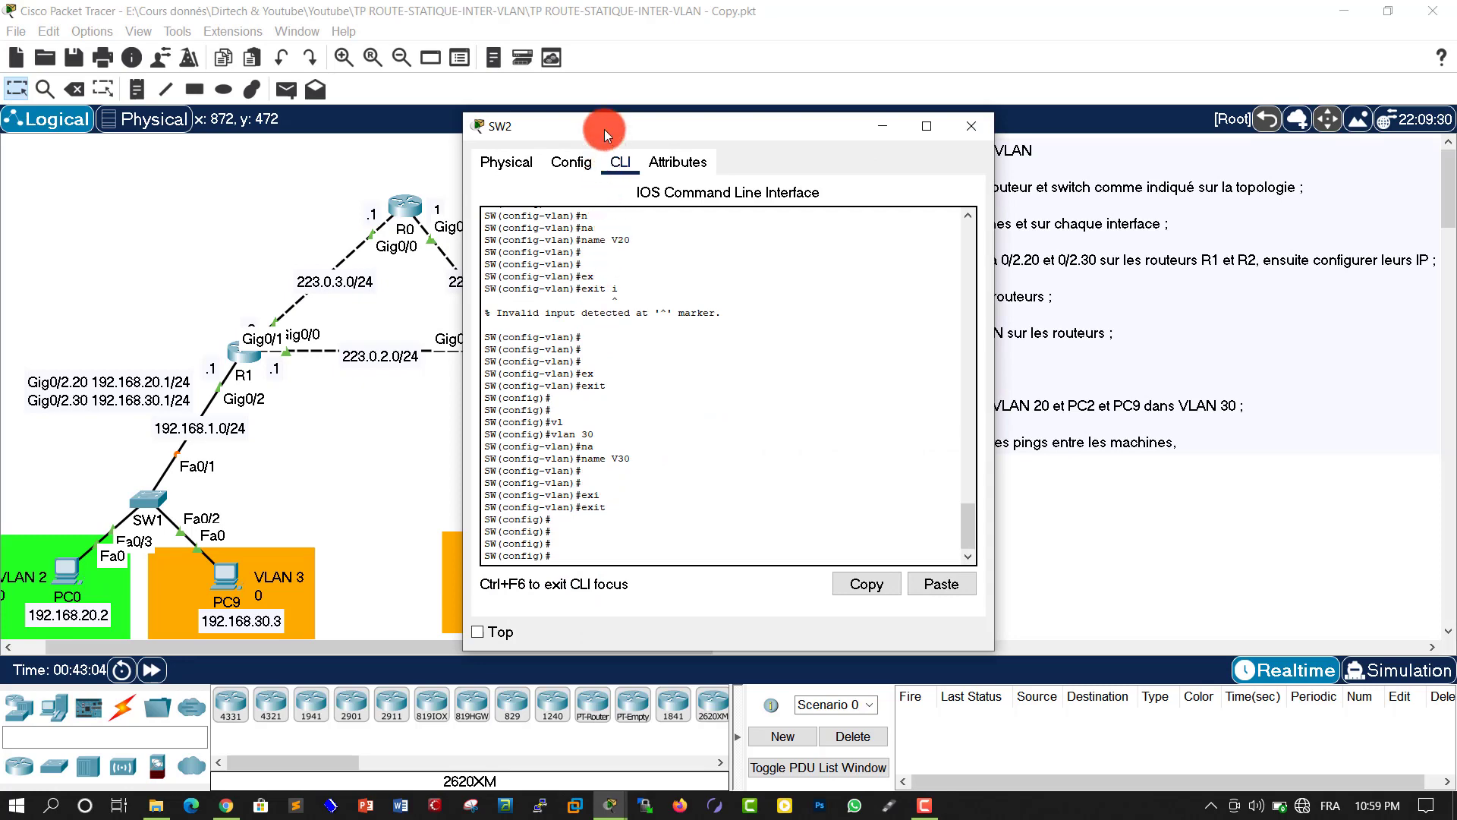
{"action": "left_click_drag", "start_coordinate": [604, 129], "coordinate": [973, 44]}
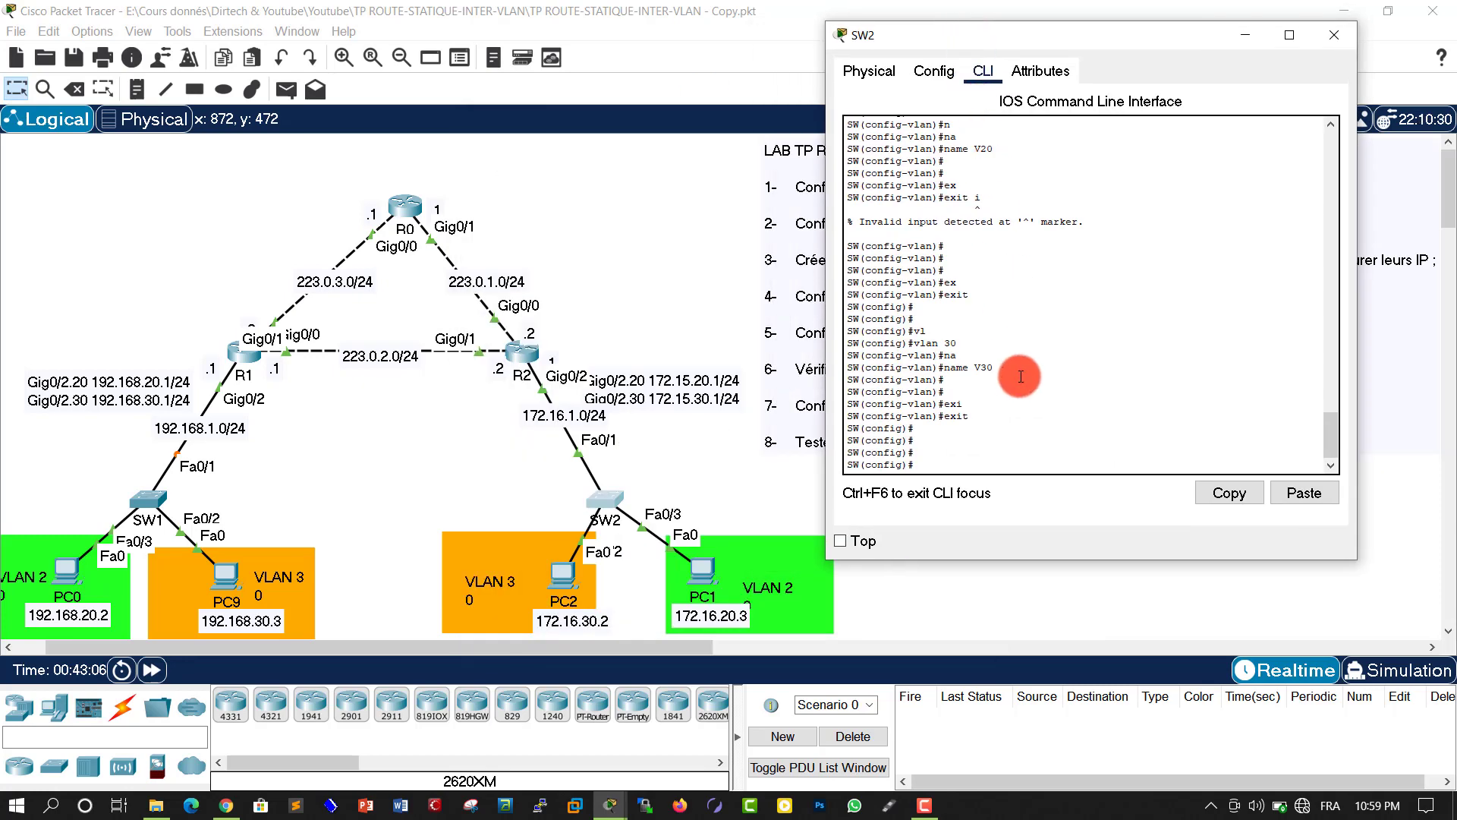
{"action": "key", "text": "Return"}
{"action": "key", "text": "Return"}
{"action": "key", "text": "Return"}
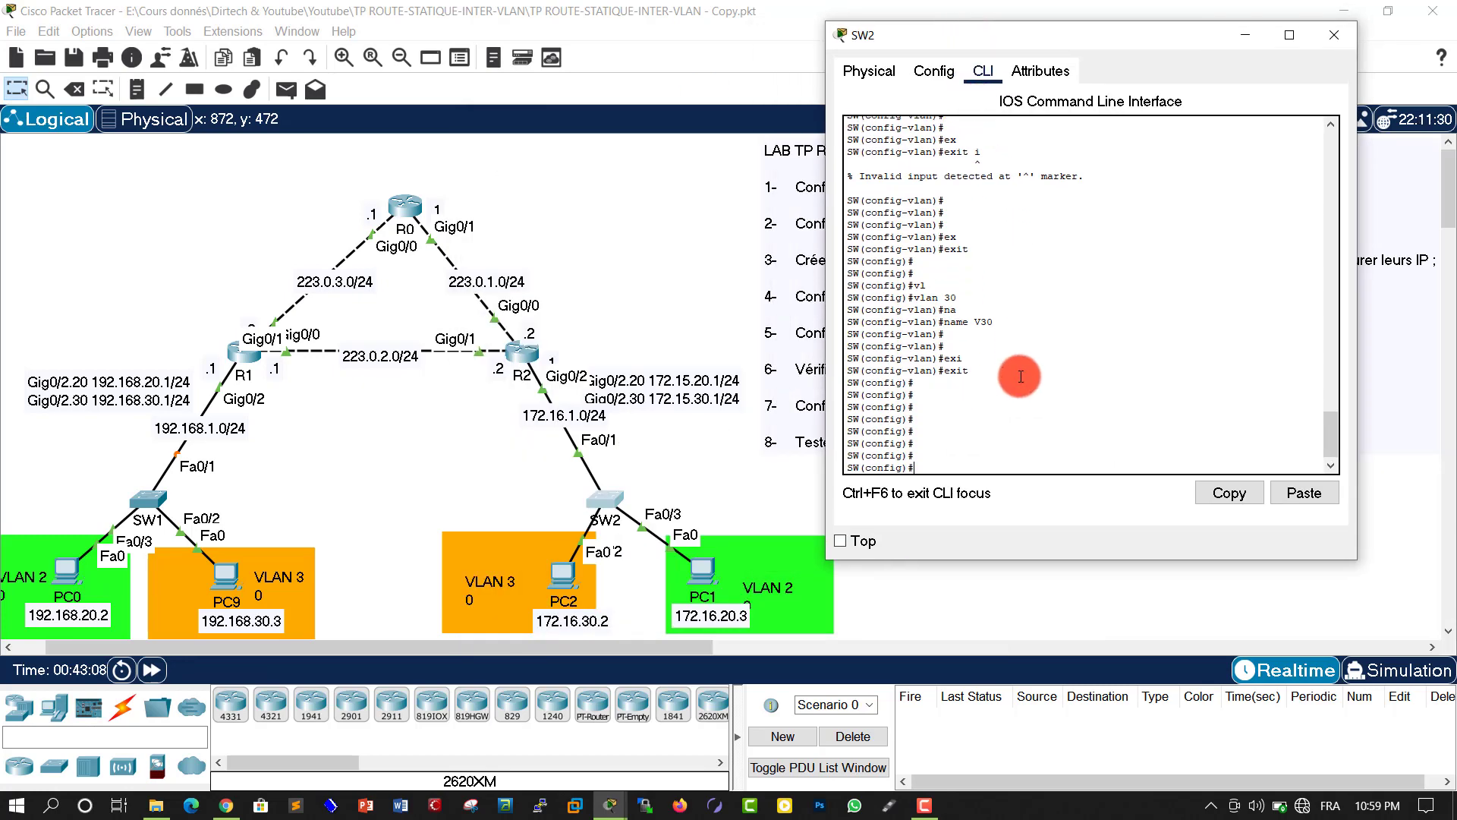
Enter interface configuration mode for FastEthernet 0/2 on SW2
{"action": "type", "text": "in"}
{"action": "key", "text": "Tab"}
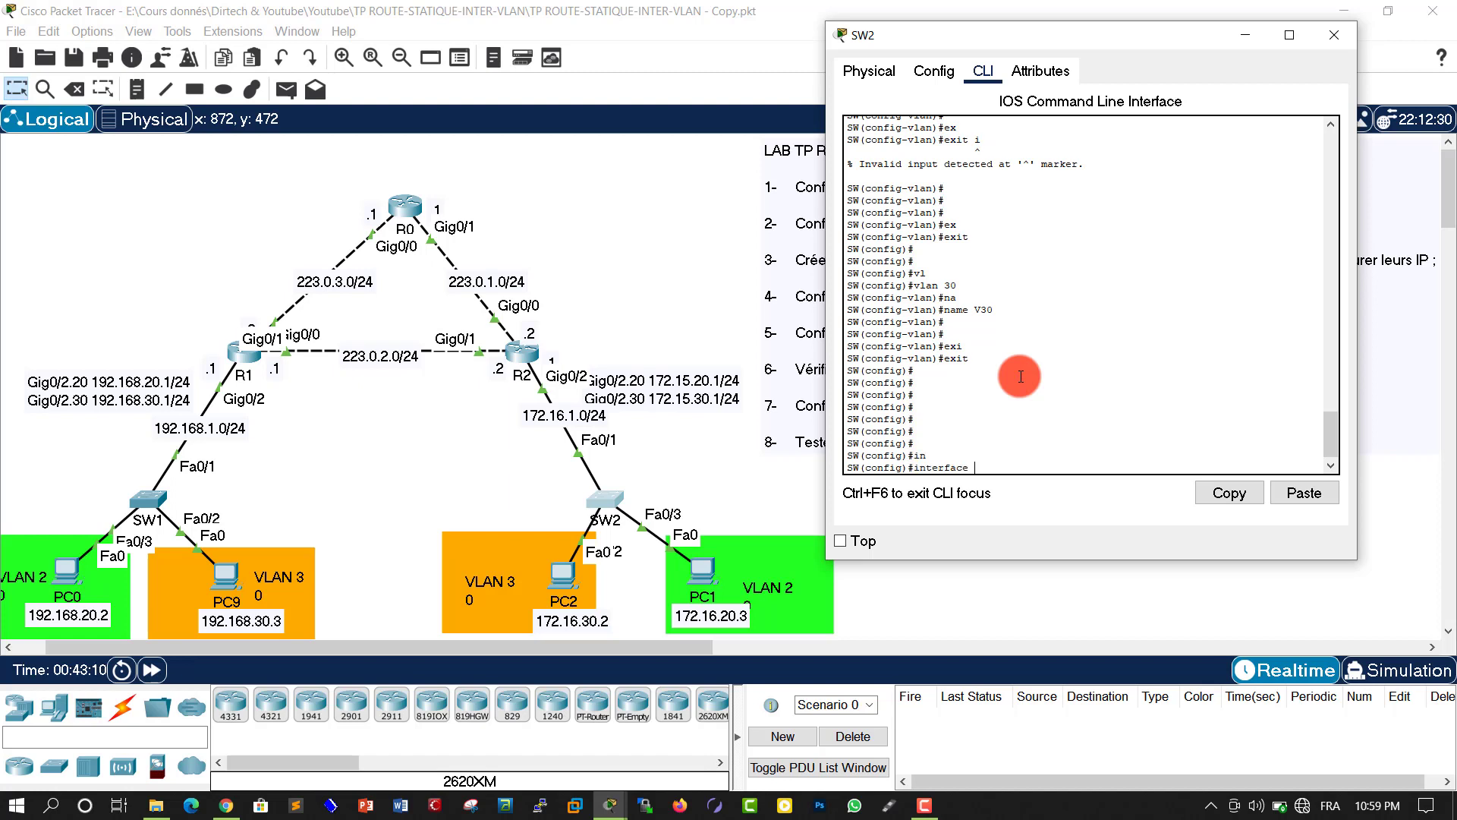
{"action": "type", "text": "f"}
{"action": "key", "text": "Tab"}
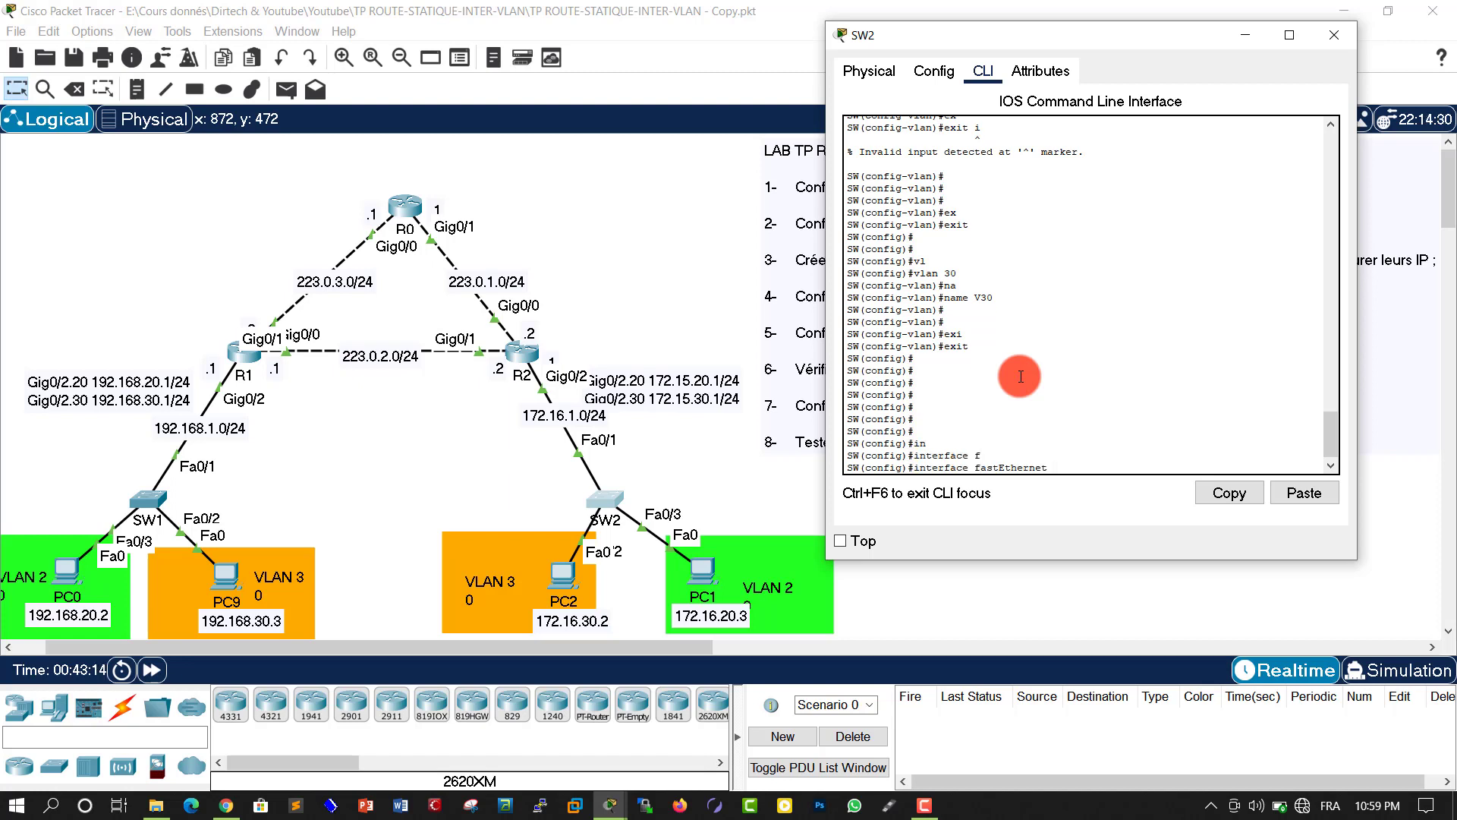
{"action": "type", "text": "0/2"}
{"action": "key", "text": "Return"}
{"action": "key", "text": "Return"}
{"action": "key", "text": "Return"}
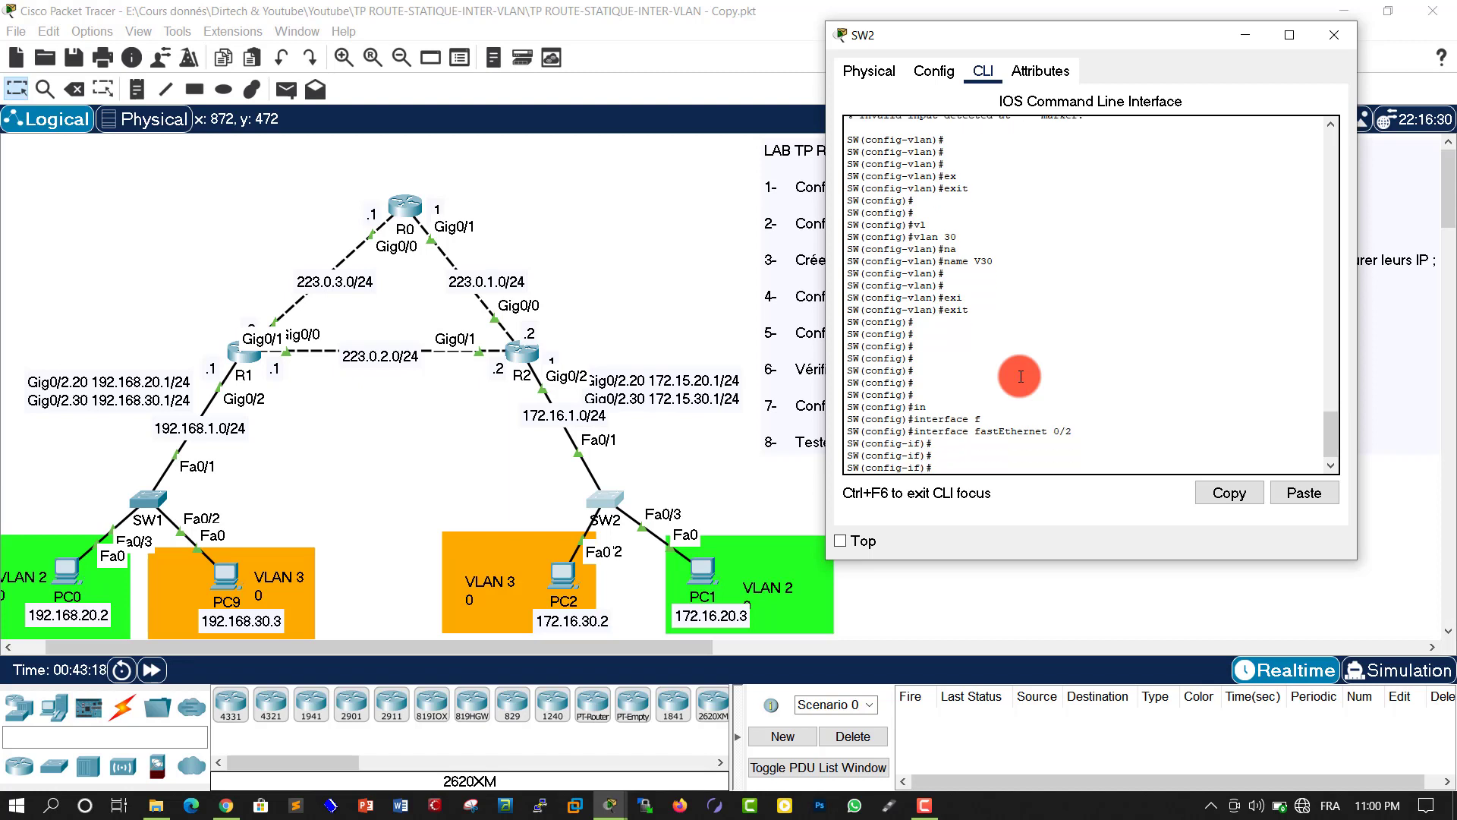
Set SW2's FastEthernet 0/2 switchport mode to access
{"action": "type", "text": "switchport"}
{"action": "key", "text": "Tab"}
{"action": "type", "text": "m"}
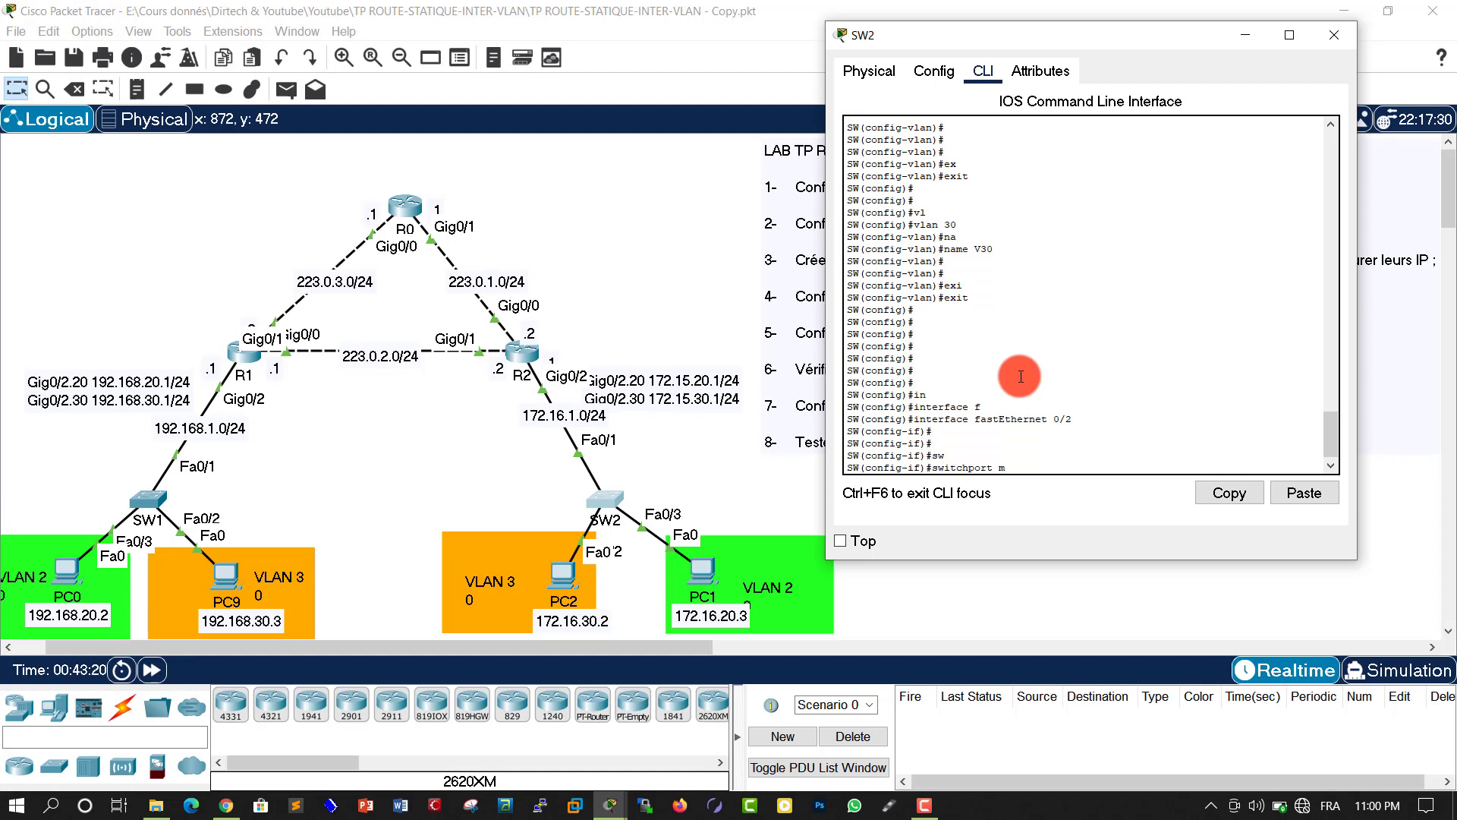
{"action": "type", "text": "o"}
{"action": "key", "text": "Tab"}
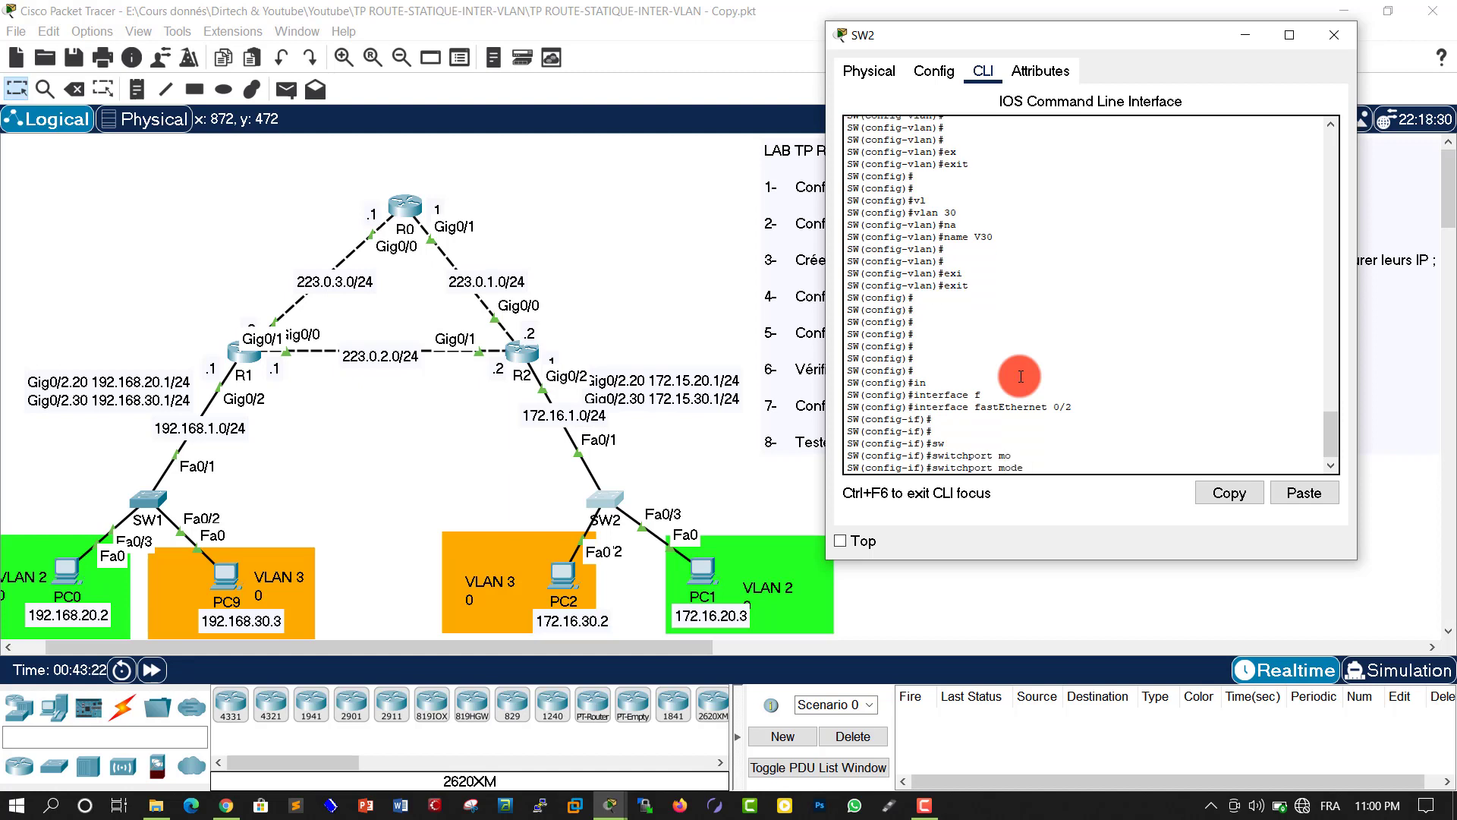
{"action": "type", "text": "access"}
{"action": "key", "text": "Tab"}
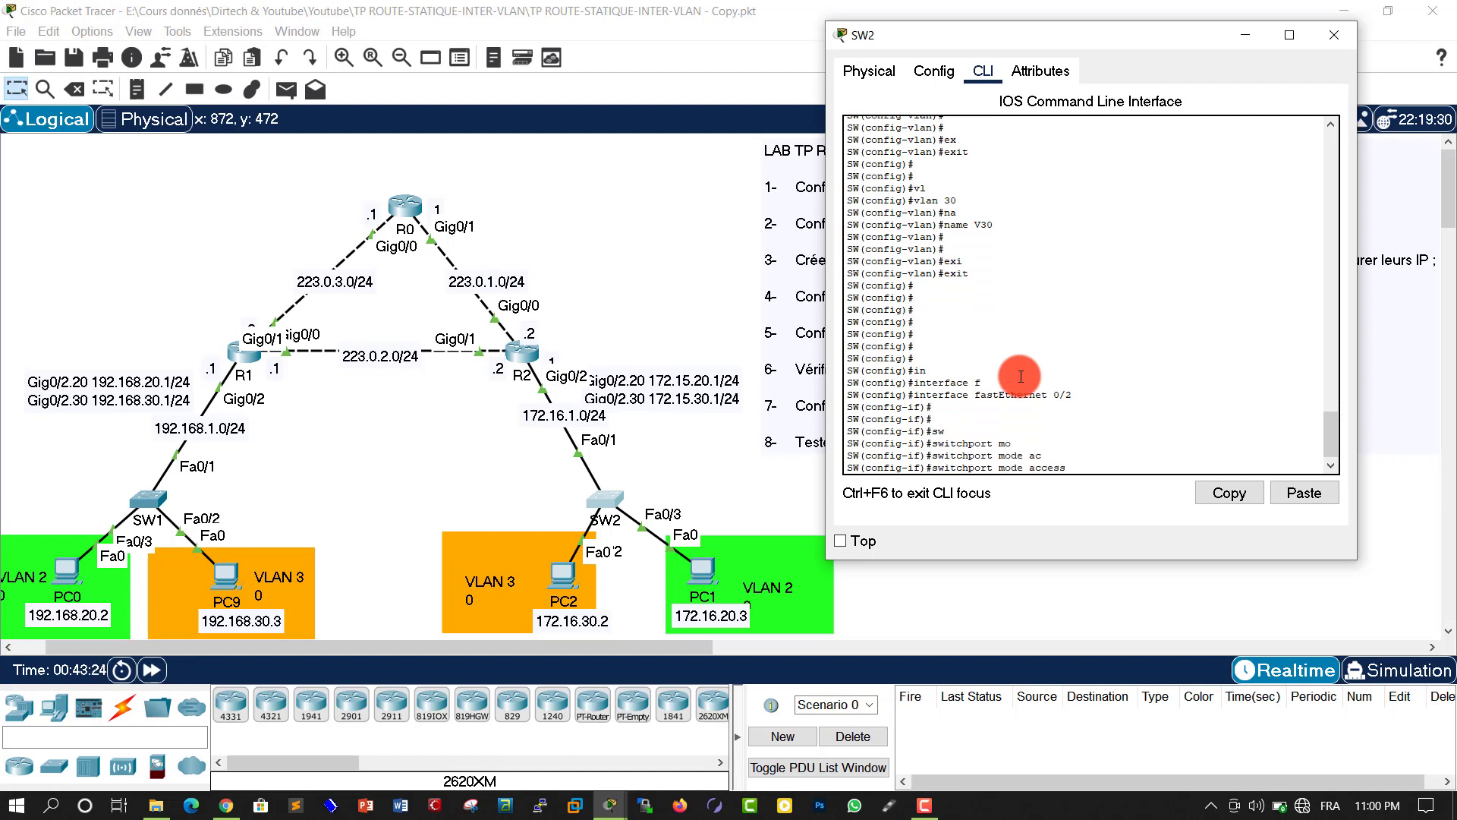
{"action": "key", "text": "Return"}
{"action": "key", "text": "Return"}
Assign SW2's FastEthernet 0/2 access port to VLAN 30
{"action": "key", "text": "Tab"}
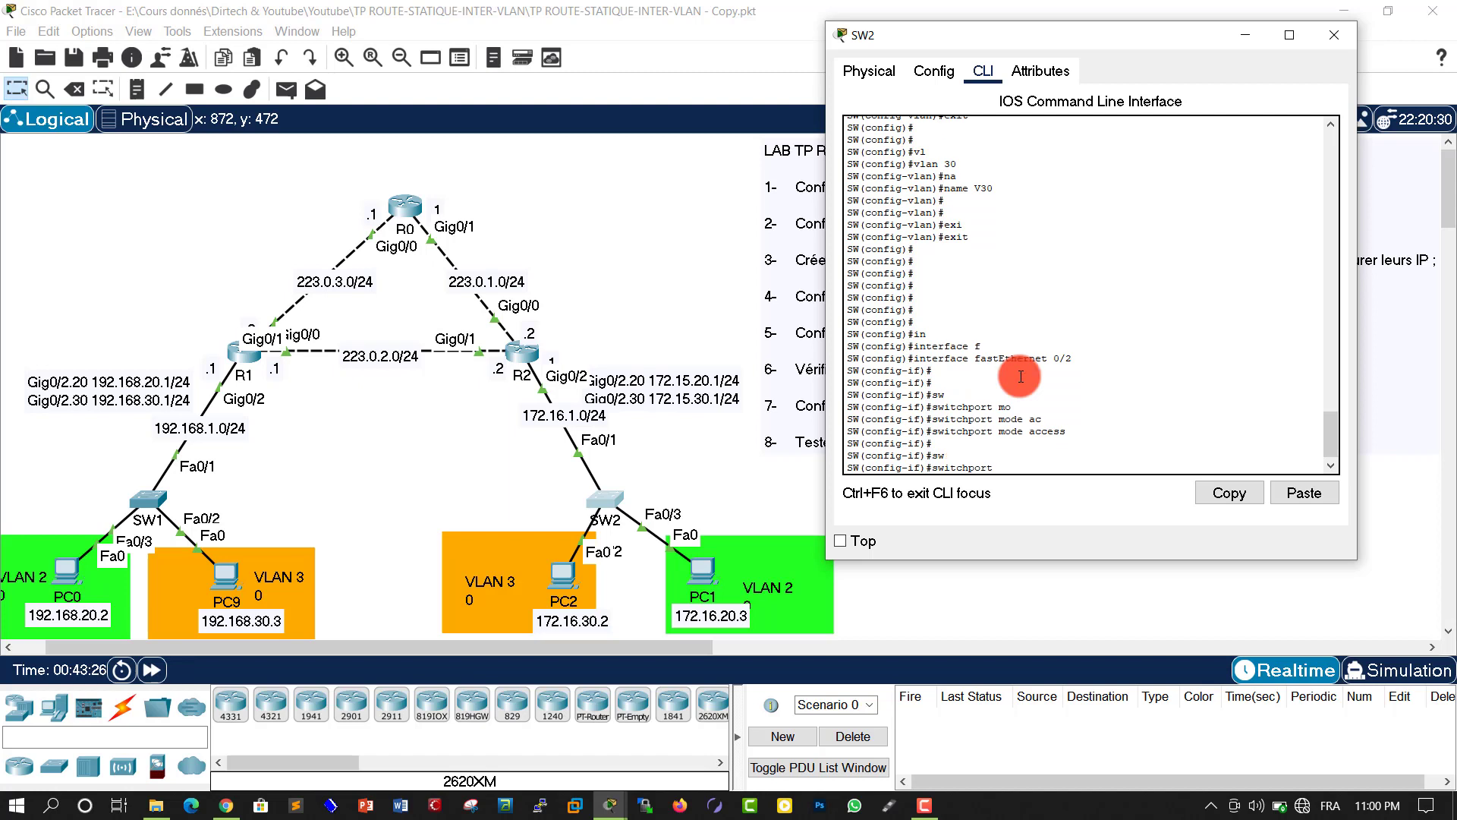
{"action": "type", "text": "ac"}
{"action": "key", "text": "Tab"}
{"action": "type", "text": "vl"}
{"action": "key", "text": "Tab"}
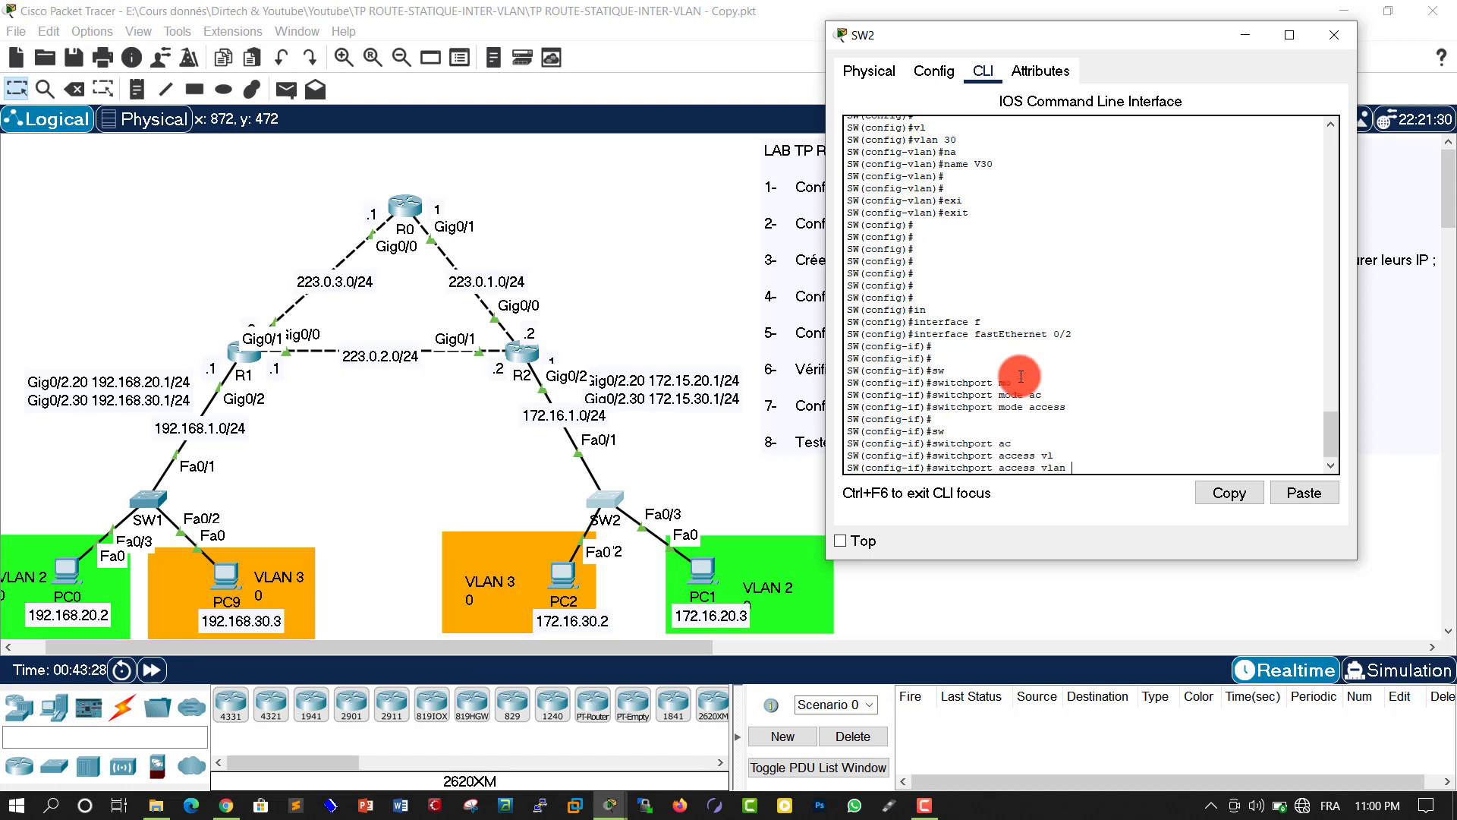
{"action": "key", "text": "Return"}
{"action": "key", "text": "Return"}
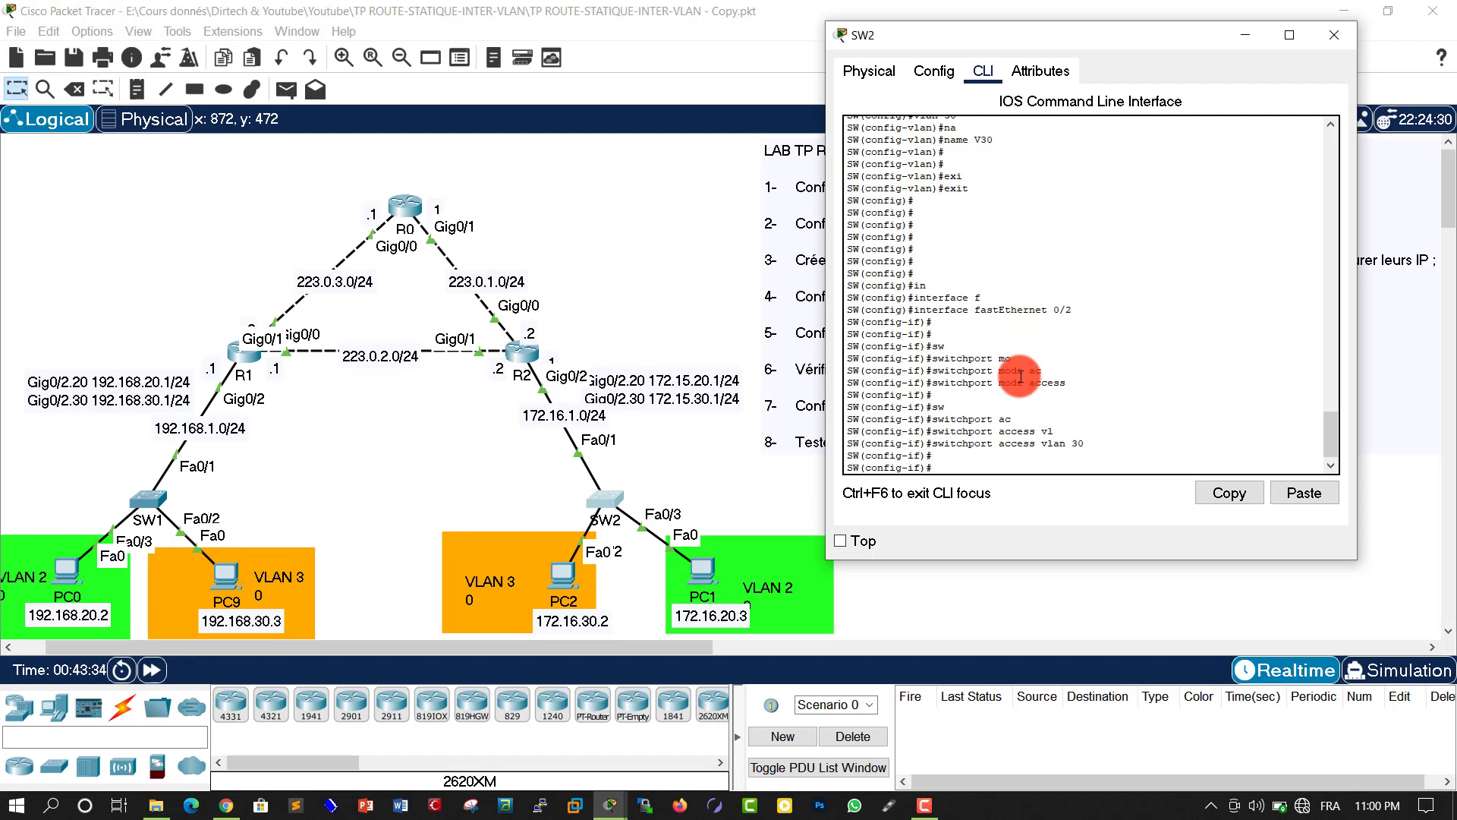
Exit FastEthernet 0/2's interface configuration back to SW2's global configuration mode
{"action": "type", "text": "exi"}
{"action": "key", "text": "Tab"}
{"action": "key", "text": "Return"}
{"action": "key", "text": "Return"}
{"action": "key", "text": "Return"}
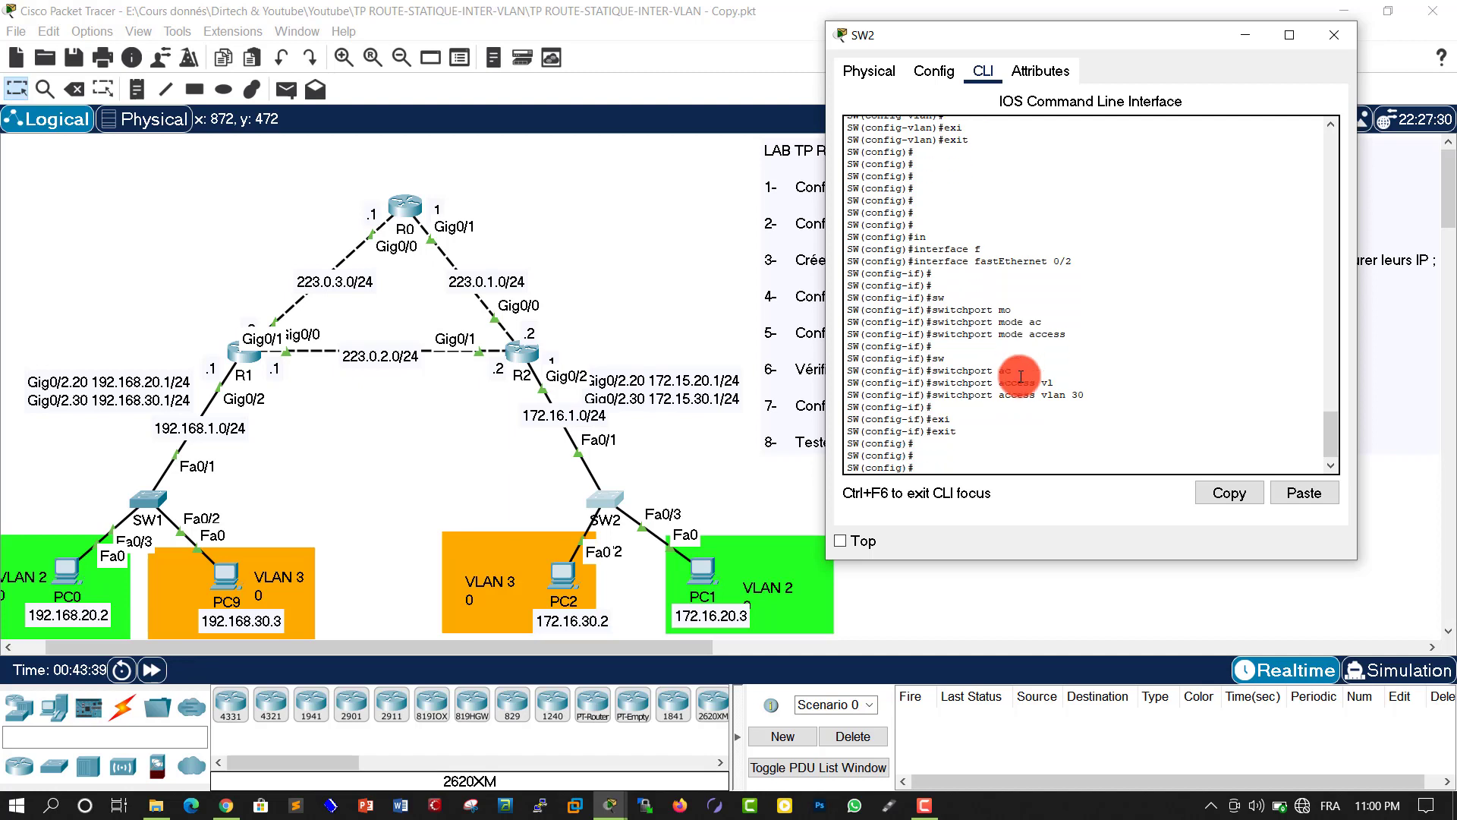
Enter interface configuration mode for FastEthernet 0/3 on SW2
{"action": "type", "text": "in"}
{"action": "key", "text": "Tab"}
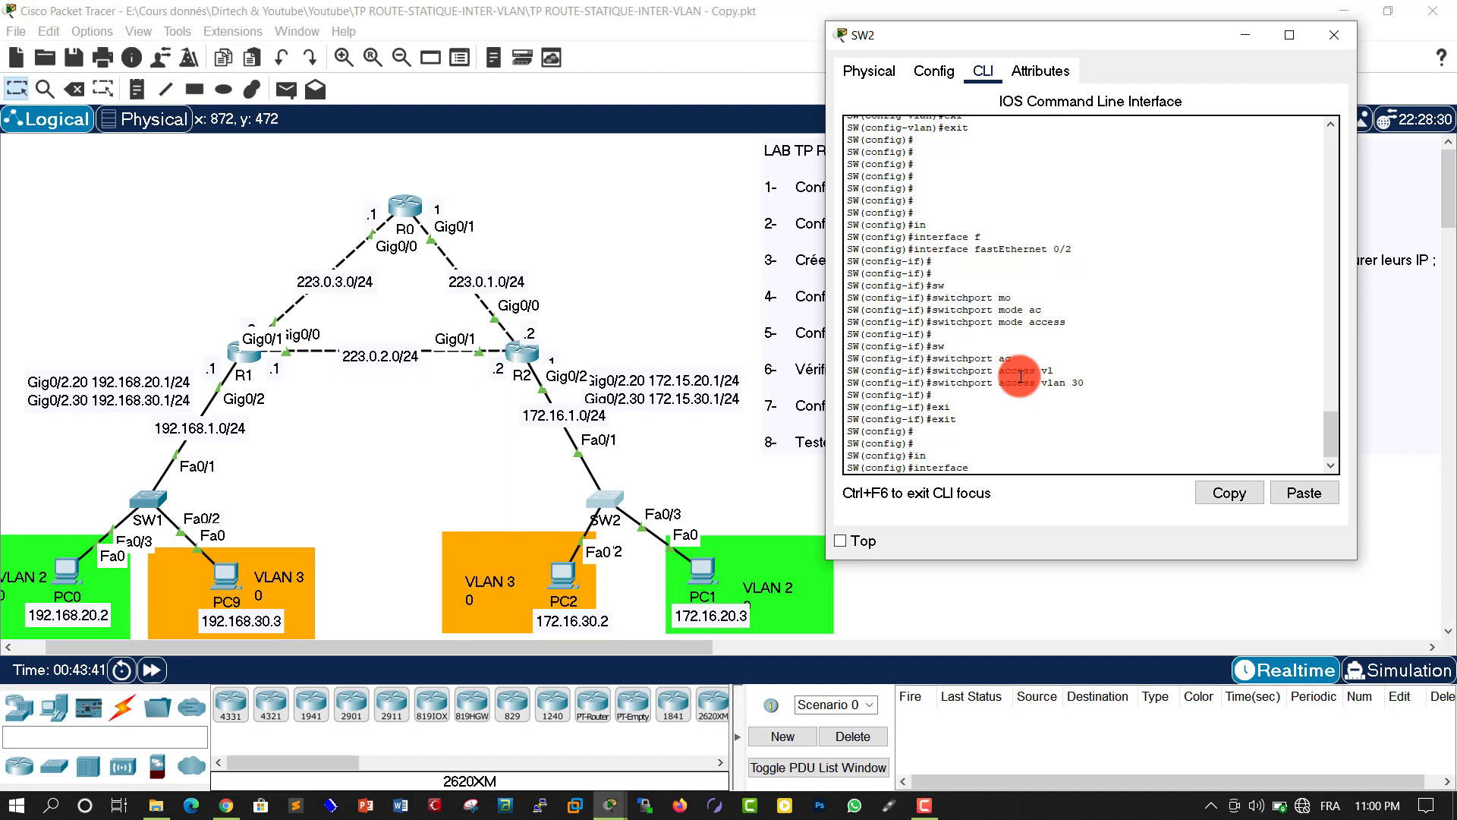
{"action": "type", "text": "fa"}
{"action": "key", "text": "Tab"}
{"action": "type", "text": "0"}
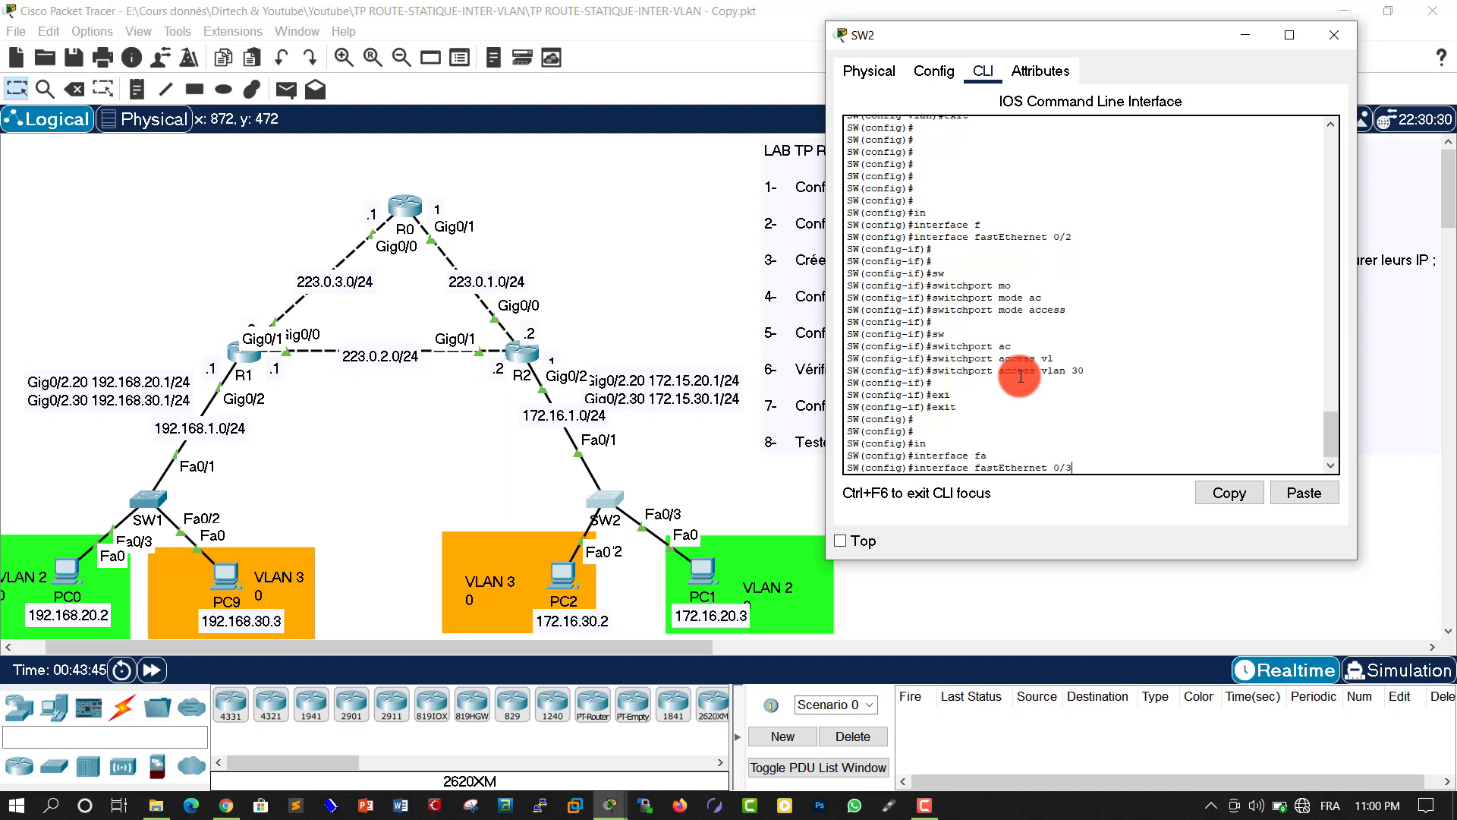
{"action": "type", "text": "/3"}
{"action": "key", "text": "Return"}
{"action": "key", "text": "Return"}
{"action": "key", "text": "Return"}
Set SW2's FastEthernet 0/3 switchport mode to access
{"action": "type", "text": "sw"}
{"action": "key", "text": "Tab"}
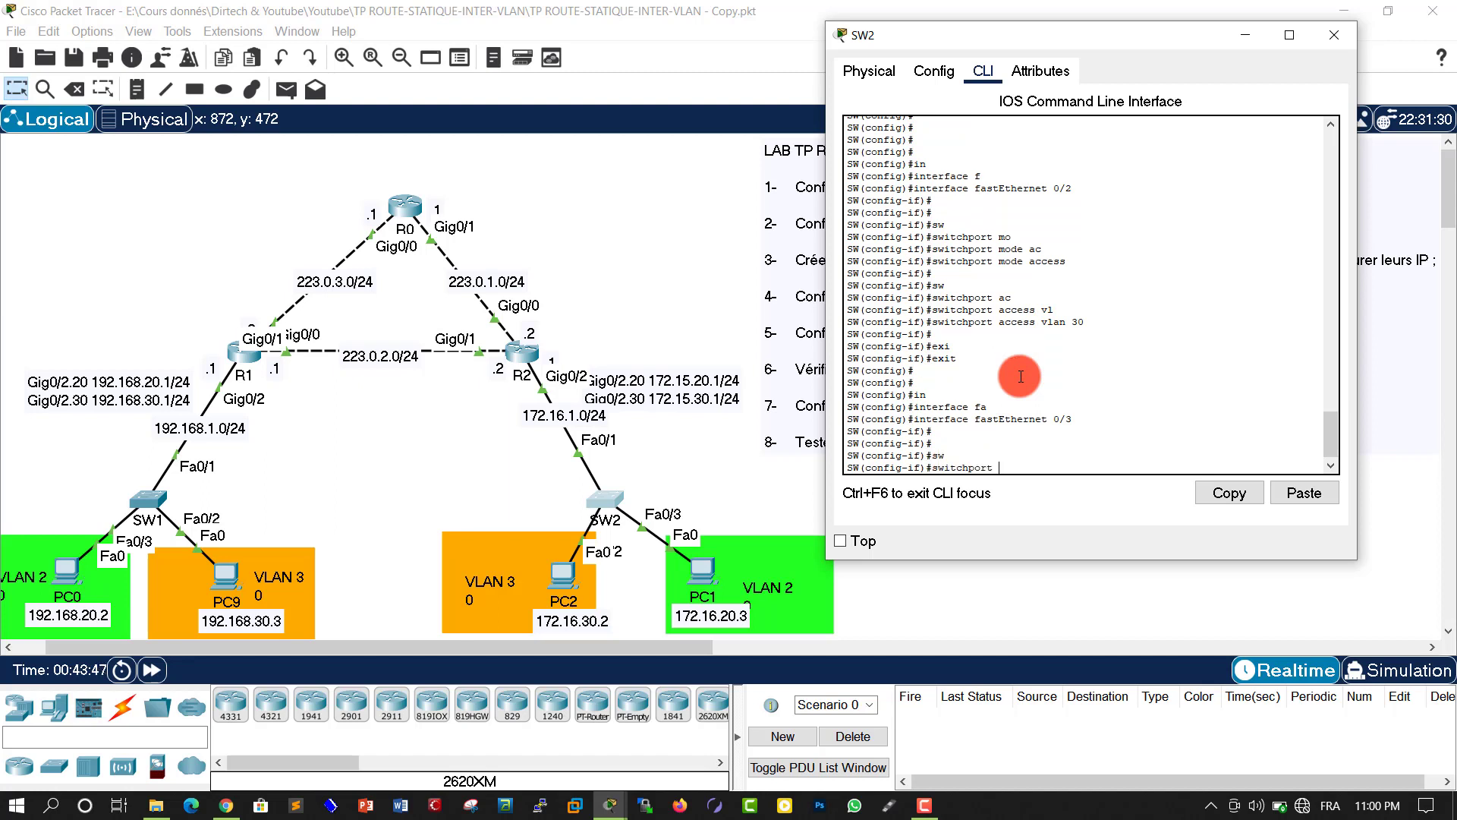
{"action": "type", "text": "mo"}
{"action": "key", "text": "Tab"}
{"action": "type", "text": "ac"}
{"action": "key", "text": "Tab"}
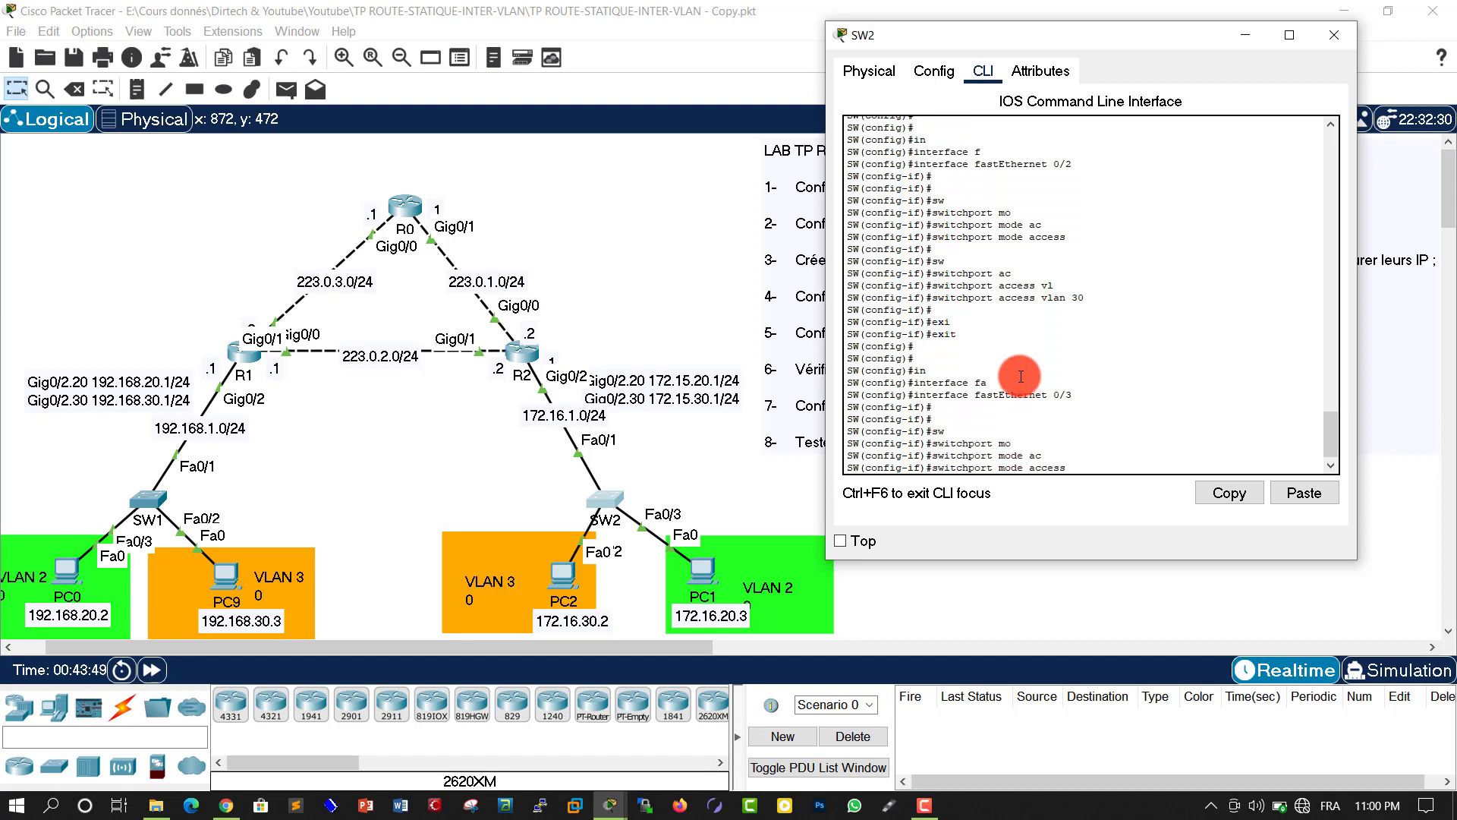
{"action": "key", "text": "Return"}
{"action": "type", "text": "sw"}
{"action": "key", "text": "Tab"}
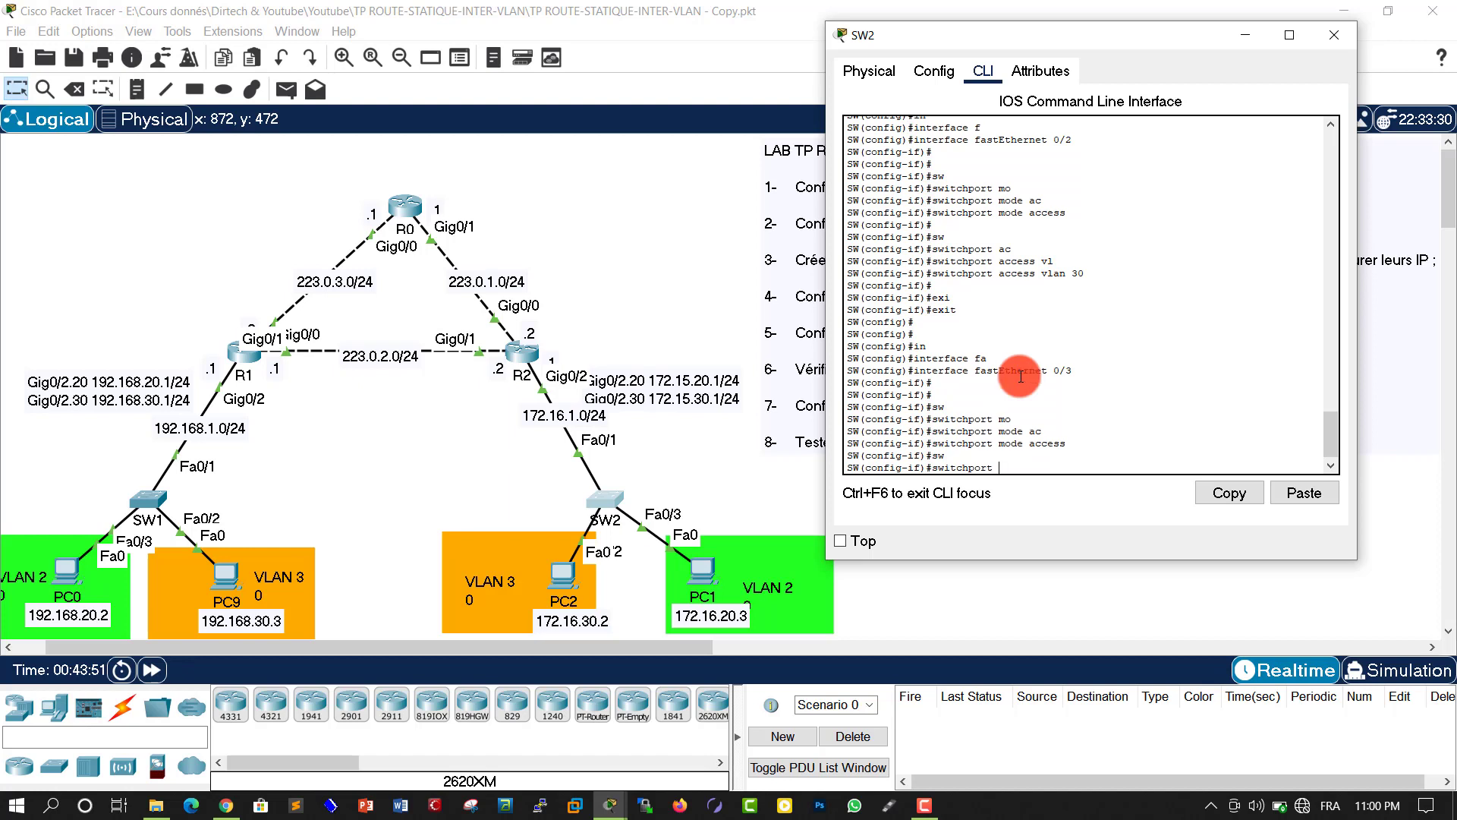
{"action": "type", "text": "ac"}
{"action": "key", "text": "Tab"}
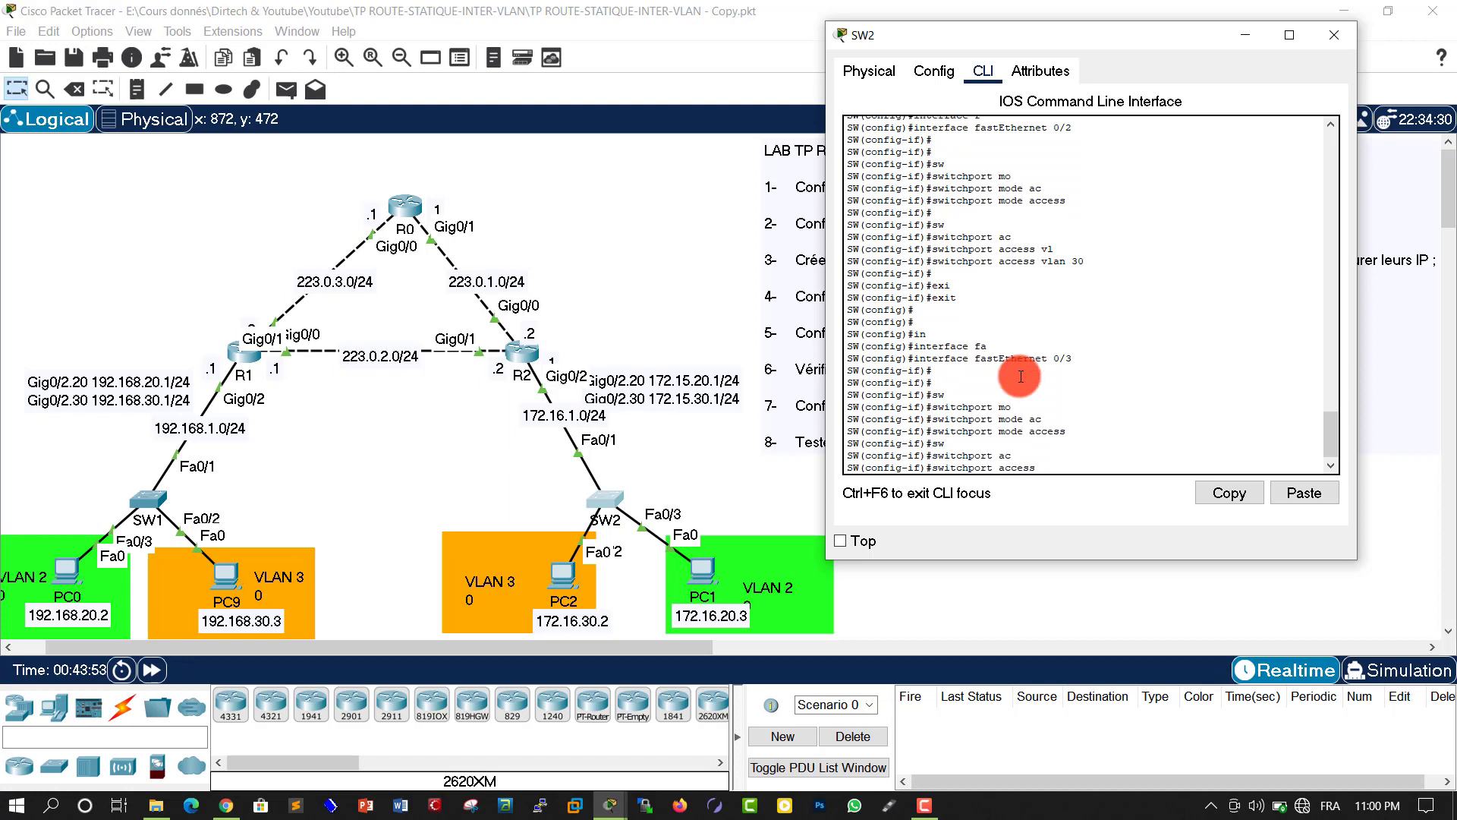
{"action": "type", "text": "vl"}
{"action": "key", "text": "Tab"}
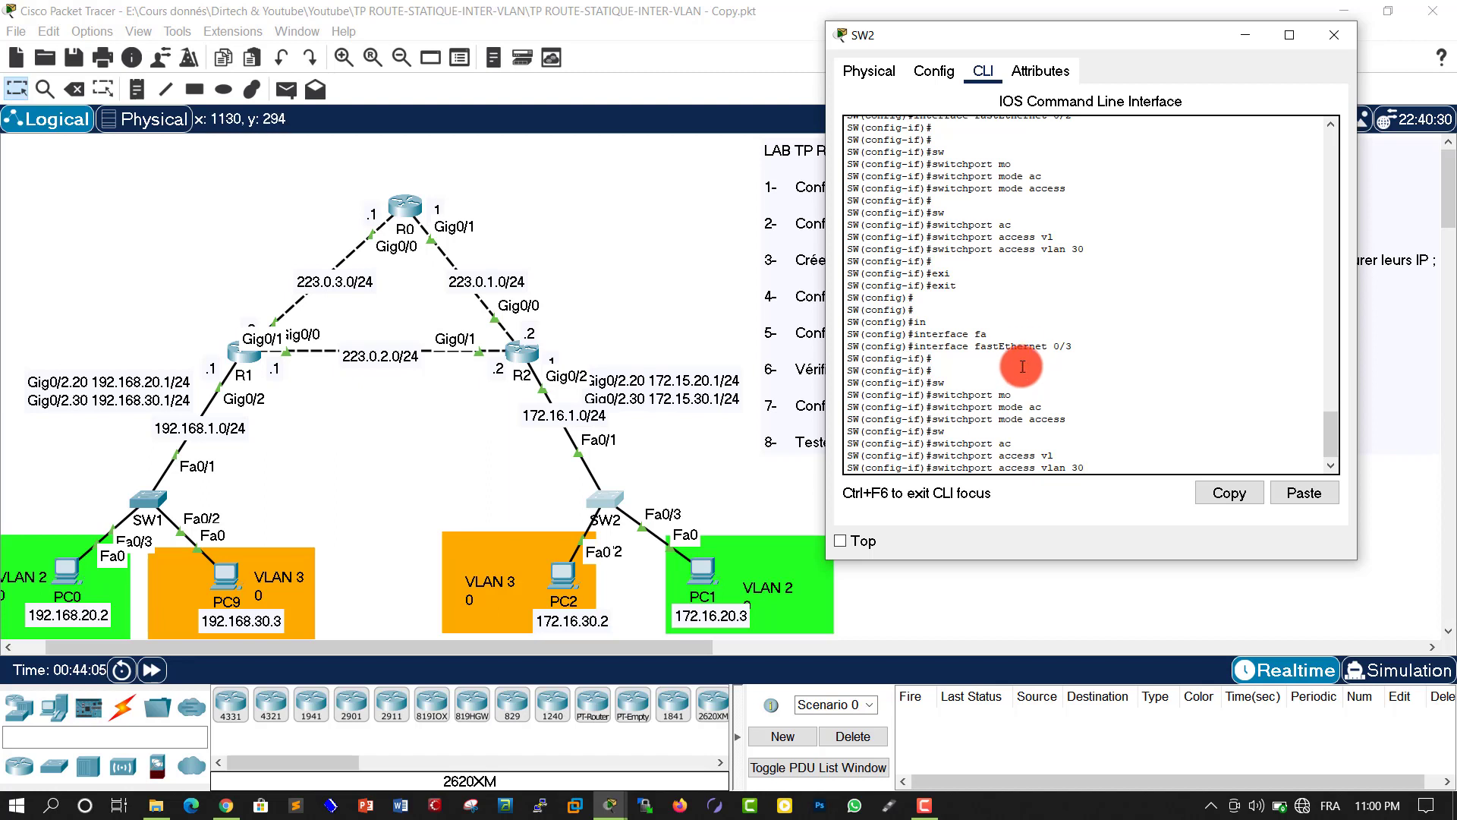
{"action": "left_click_drag", "start_coordinate": [1041, 249], "coordinate": [1102, 250]}
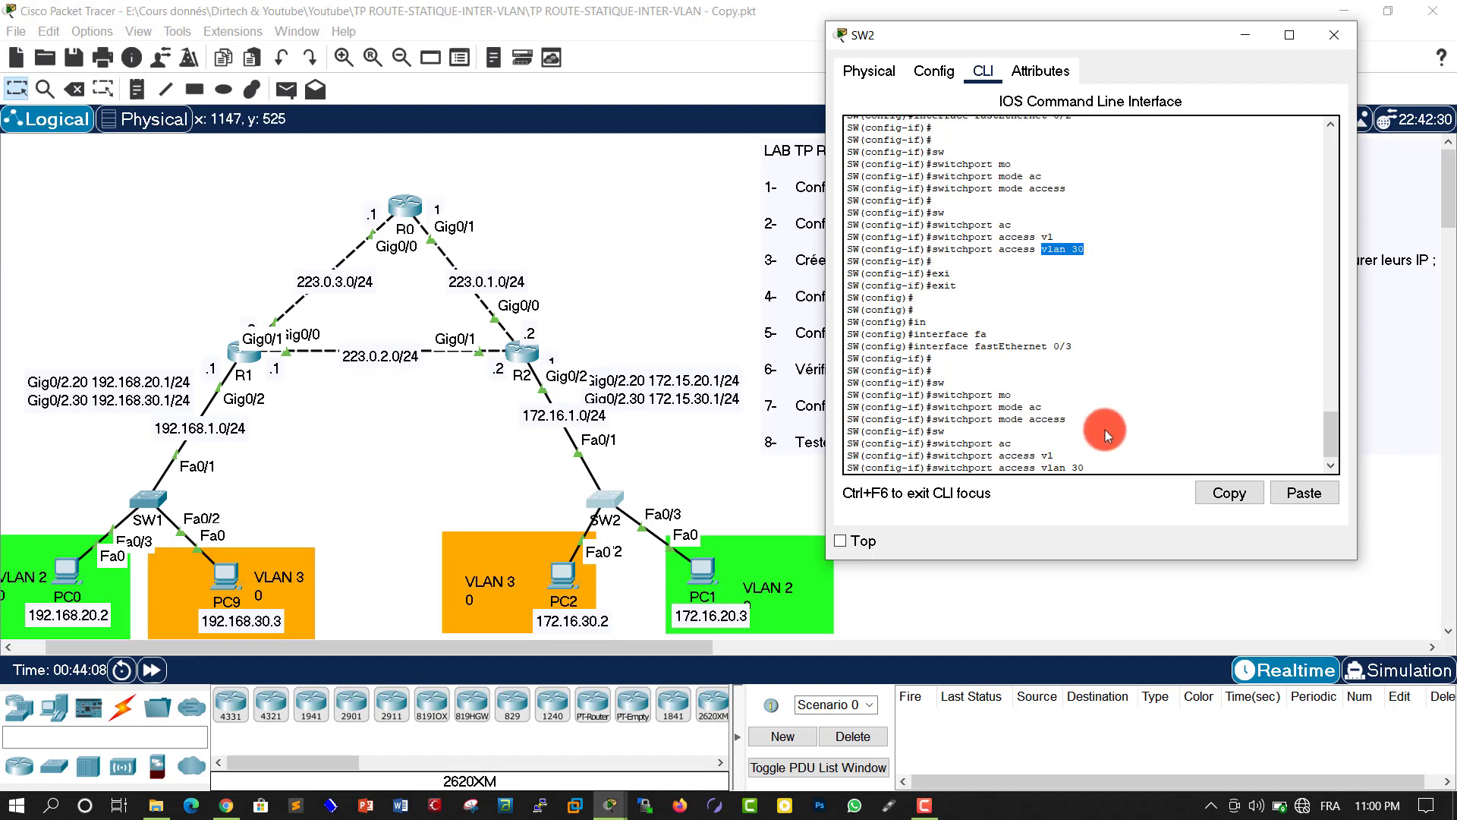
{"action": "left_click", "coordinate": [1106, 460]}
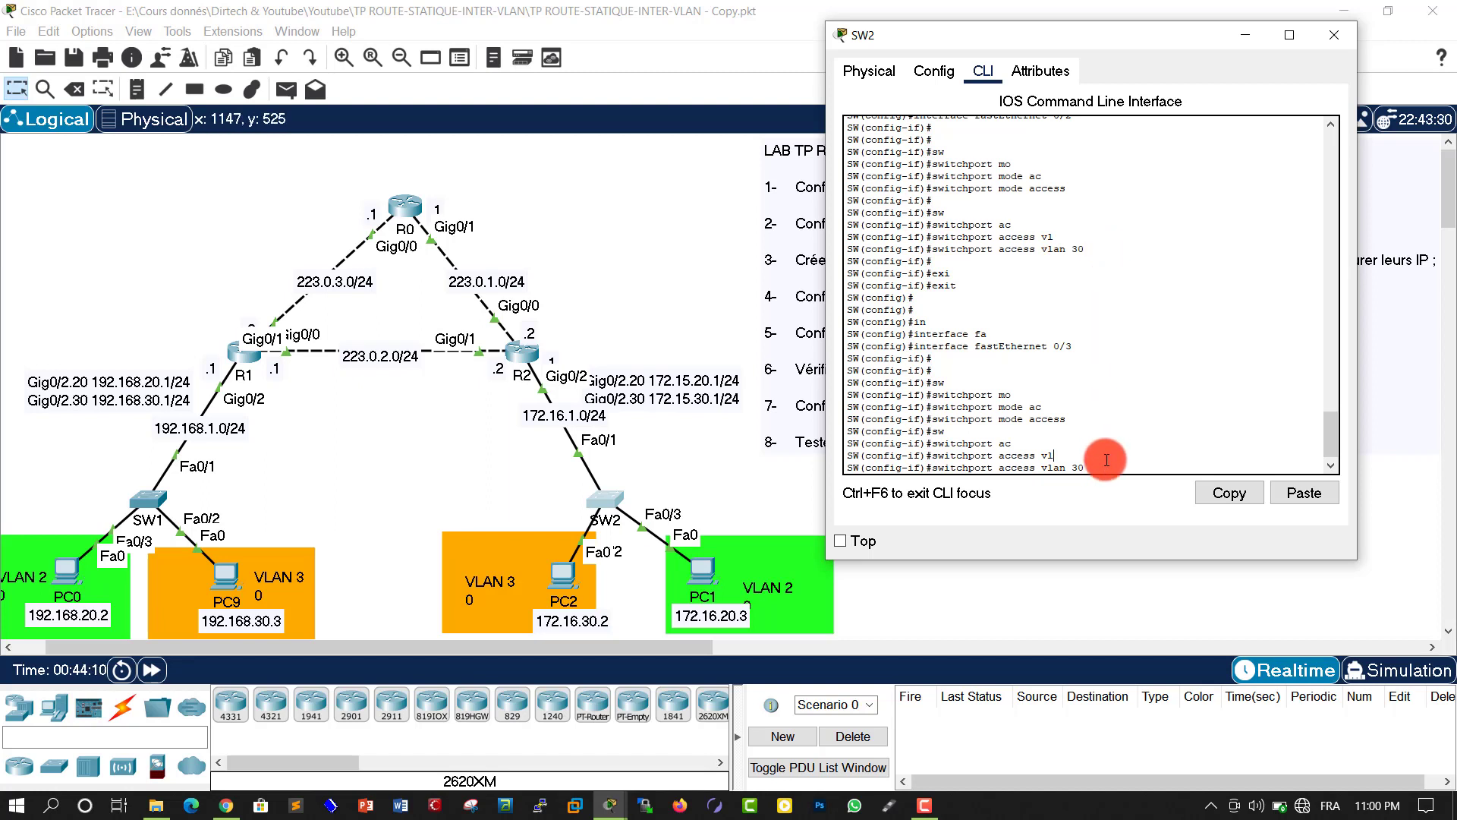
{"action": "key", "text": "Up"}
{"action": "key", "text": "Up"}
{"action": "key", "text": "Down"}
{"action": "key", "text": "Down"}
Assign SW2's FastEthernet 0/3 access port to VLAN 20
{"action": "type", "text": "sw"}
{"action": "key", "text": "Tab"}
{"action": "type", "text": "ac"}
{"action": "key", "text": "Tab"}
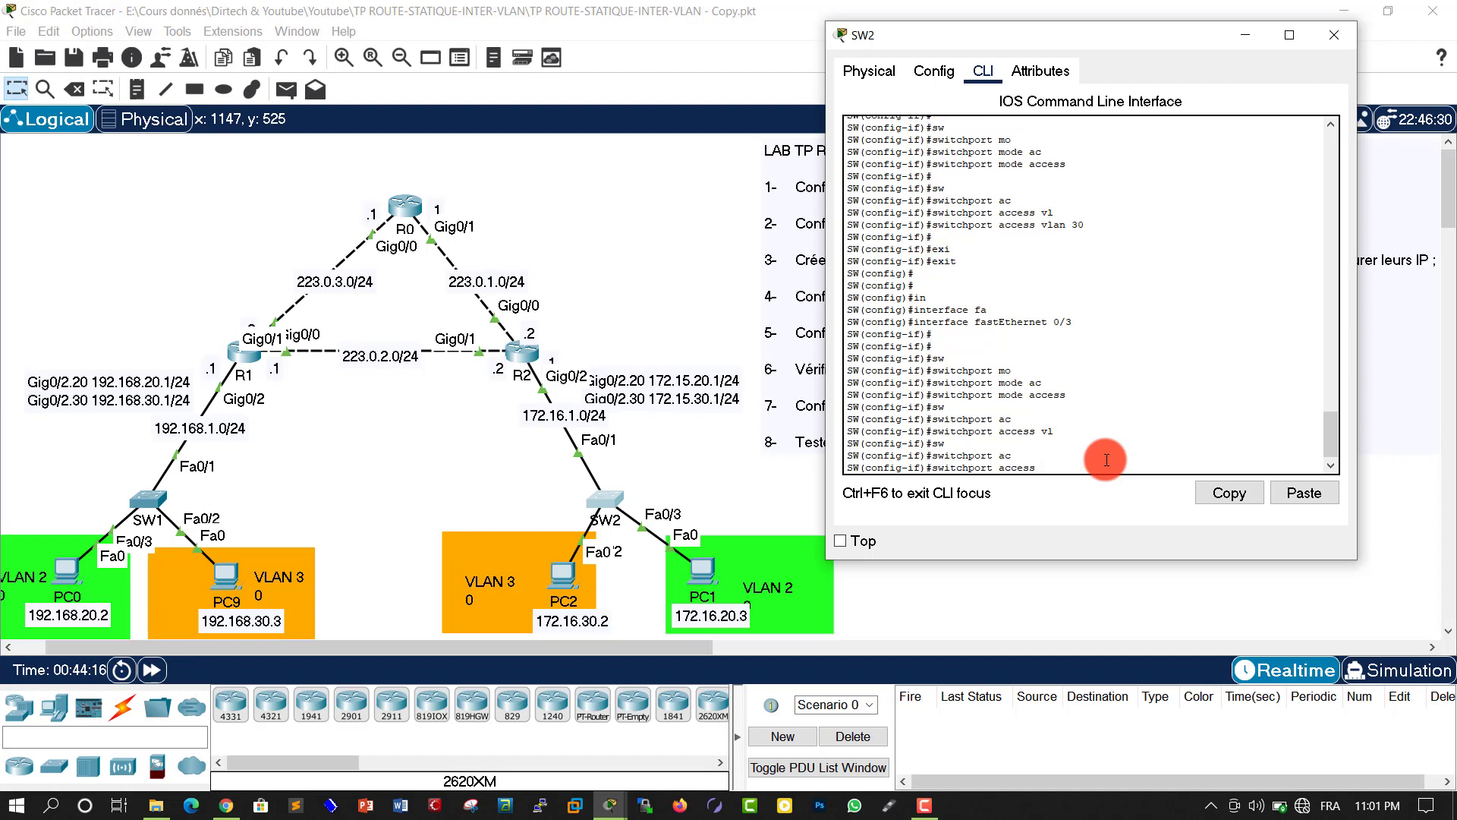
{"action": "type", "text": "vl"}
{"action": "key", "text": "Tab"}
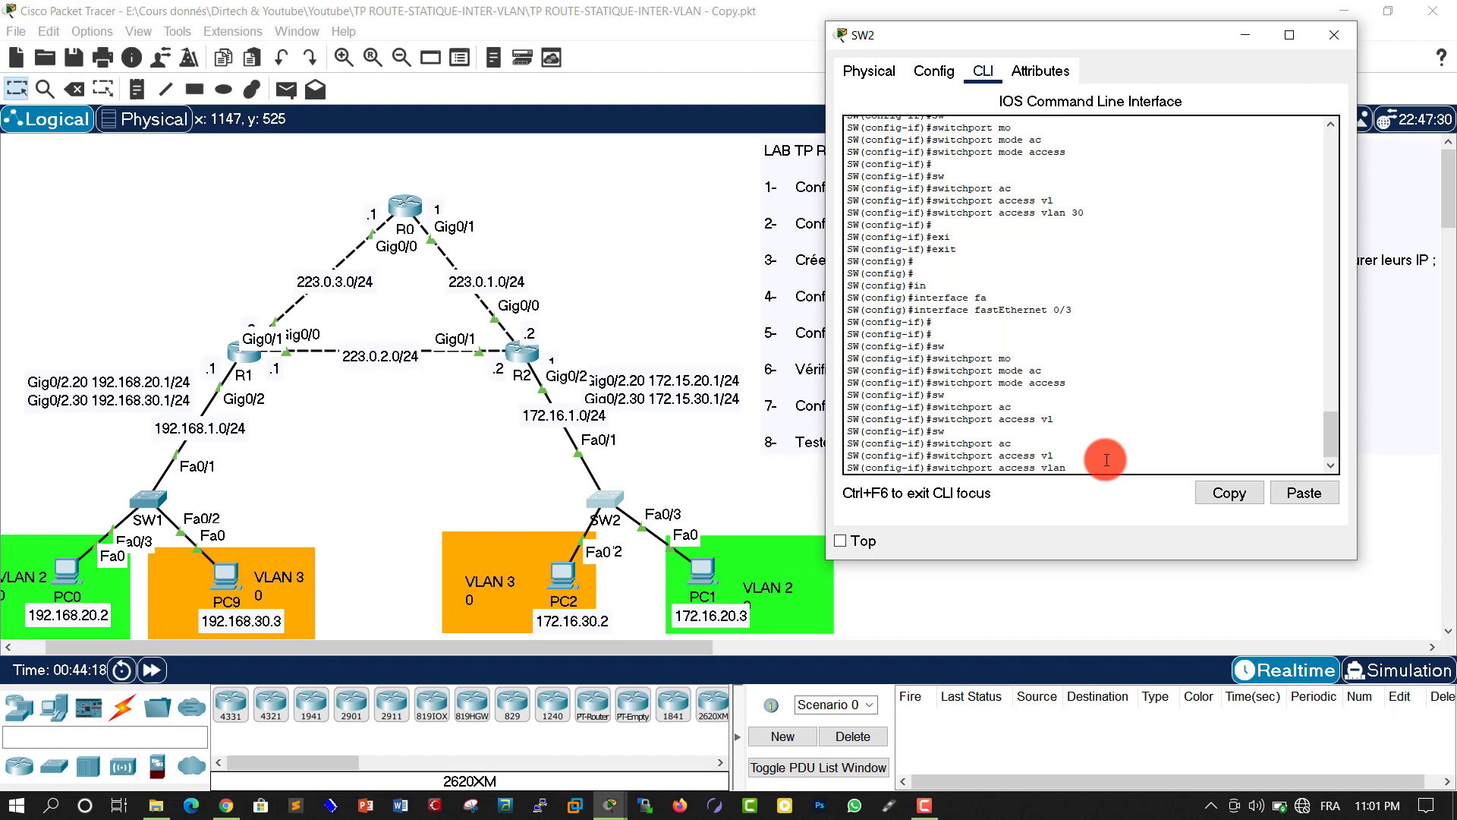
{"action": "type", "text": "20"}
{"action": "key", "text": "Return"}
{"action": "key", "text": "Return"}
{"action": "key", "text": "Return"}
{"action": "key", "text": "Return"}
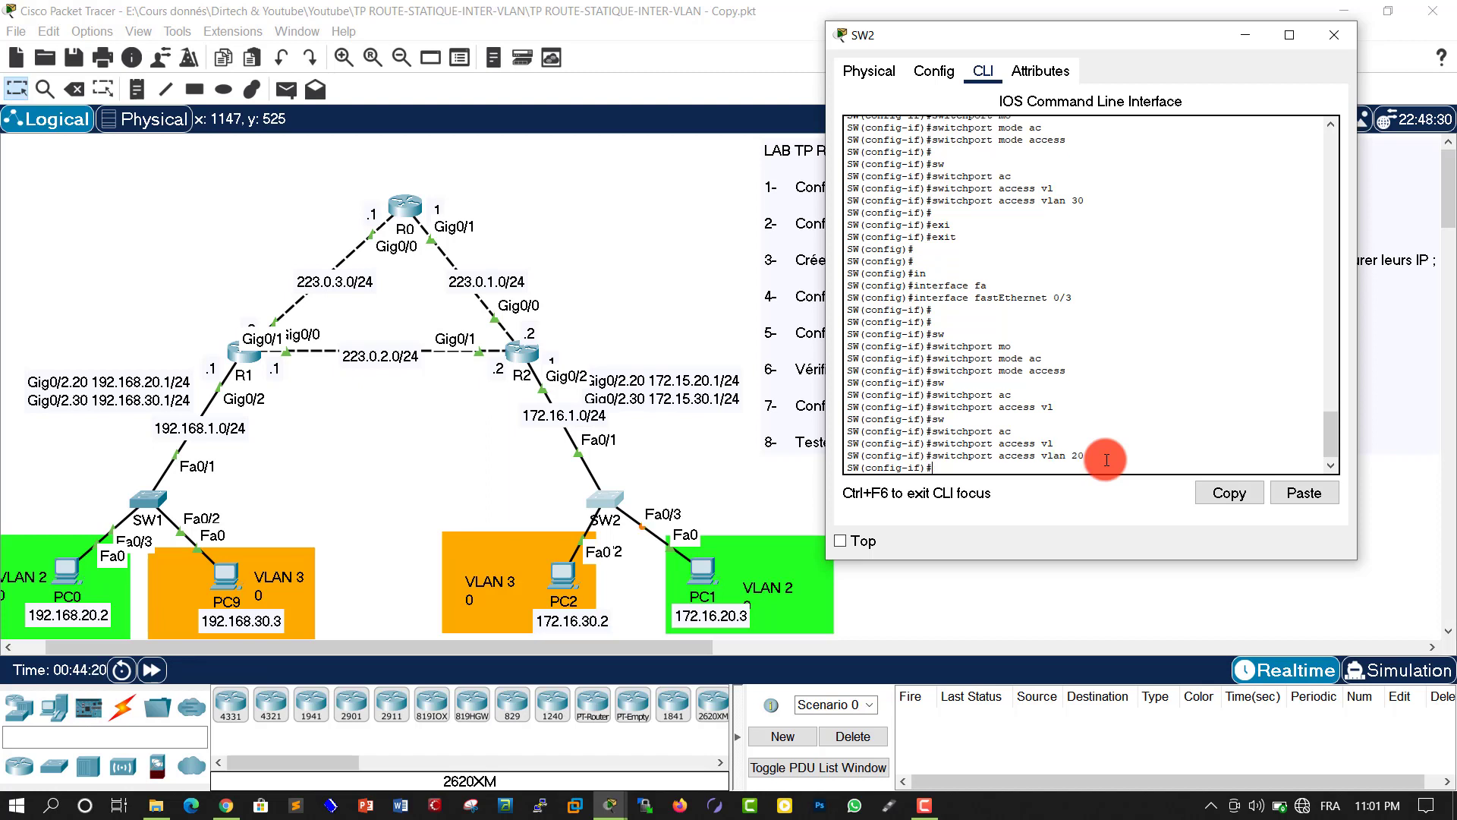
End the FastEthernet 0/3 configuration and return SW2 to privileged EXEC mode
{"action": "type", "text": "end"}
{"action": "key", "text": "Return"}
{"action": "key", "text": "Return"}
{"action": "key", "text": "Return"}
{"action": "key", "text": "Return"}
{"action": "key", "text": "Return"}
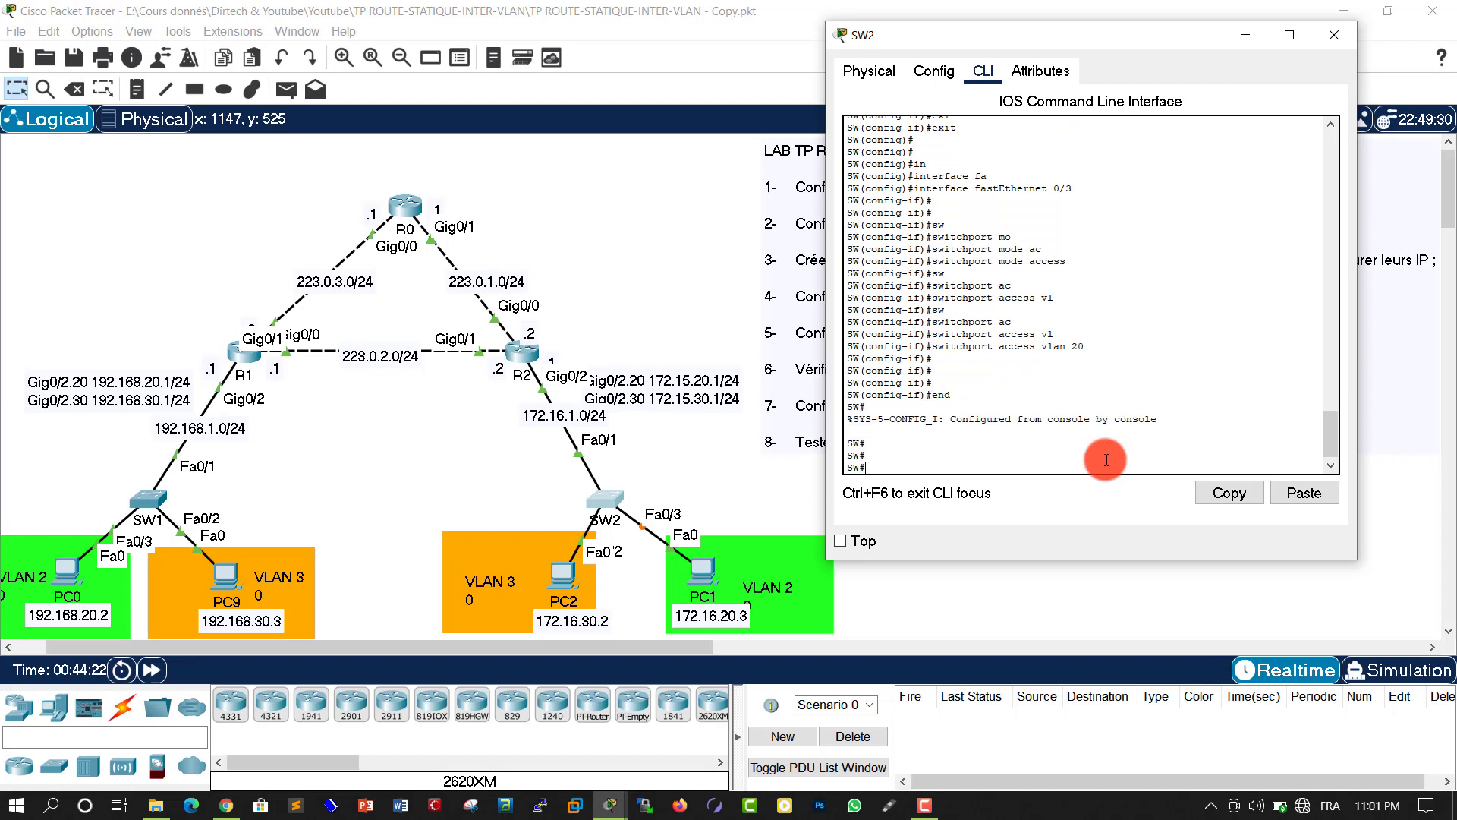
{"action": "key", "text": "Return"}
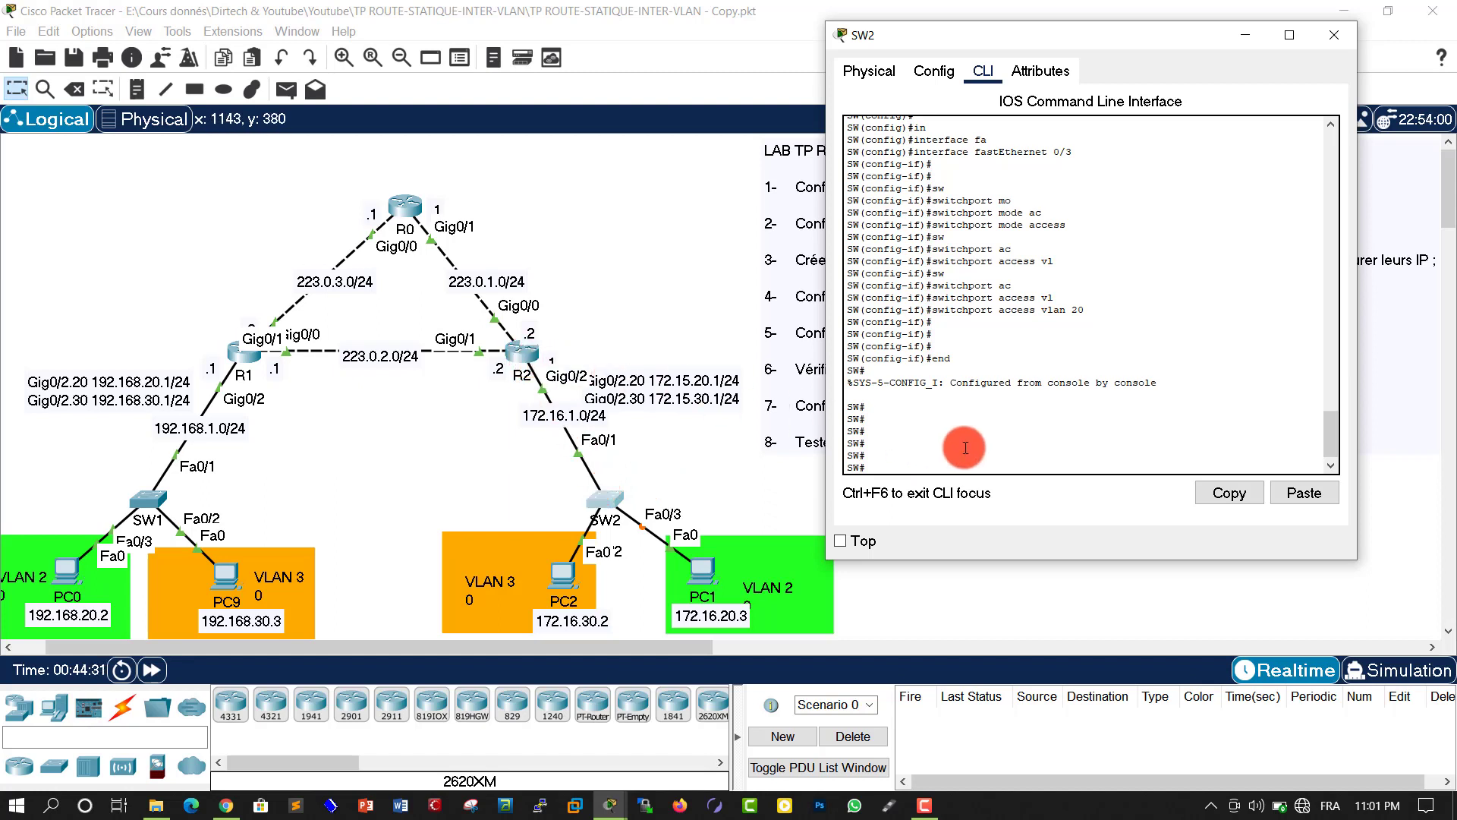
Enter global configuration mode on SW2 from the privileged EXEC prompt
{"action": "type", "text": "nf"}
{"action": "key", "text": "Tab"}
{"action": "type", "text": "t"}
{"action": "key", "text": "Tab"}
{"action": "key", "text": "Return"}
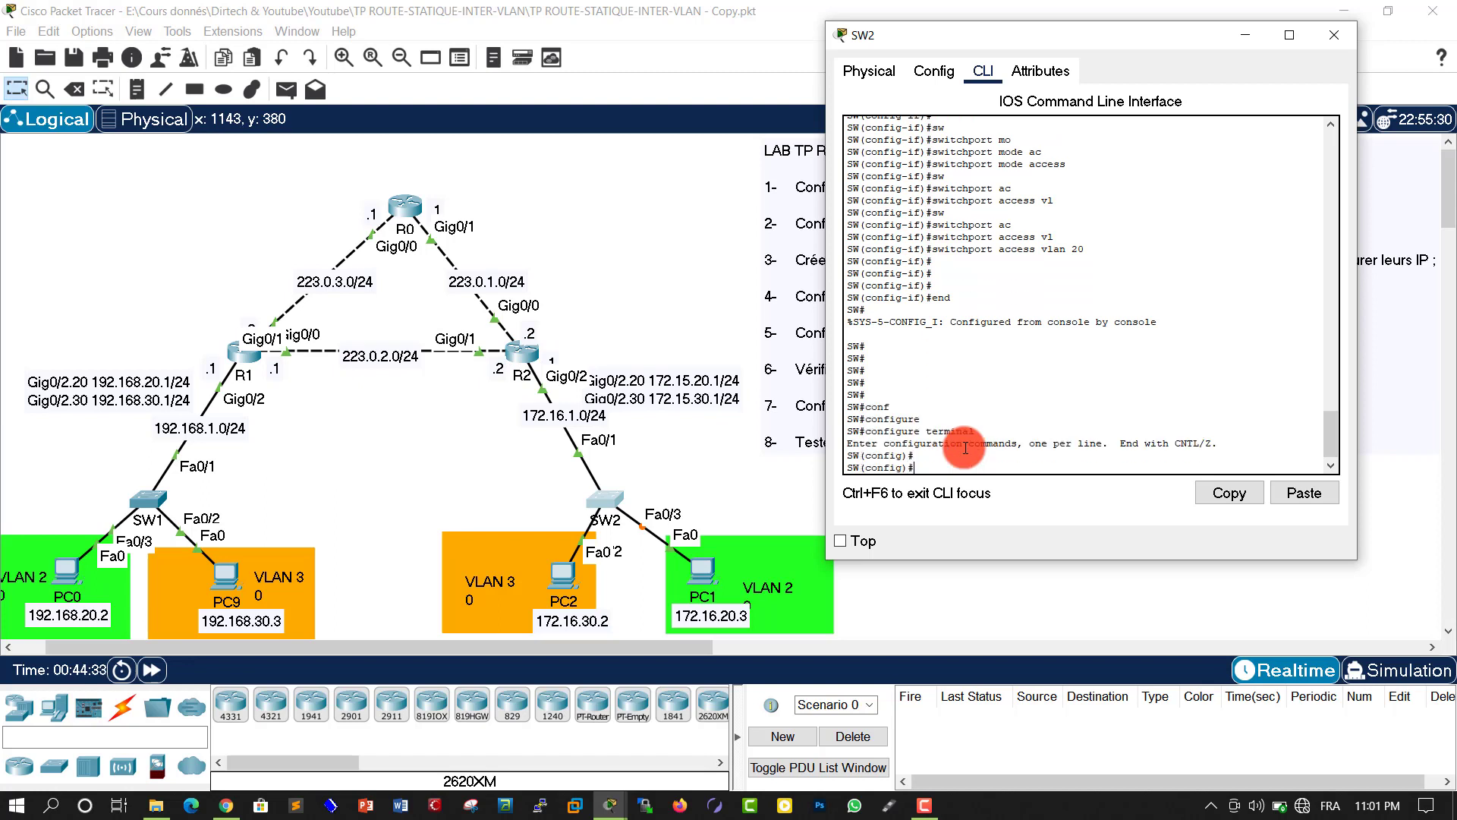
{"action": "key", "text": "Return"}
{"action": "key", "text": "Return"}
Enter interface configuration mode for SW2's uplink port FastEthernet 0/1
{"action": "type", "text": "in"}
{"action": "key", "text": "Tab"}
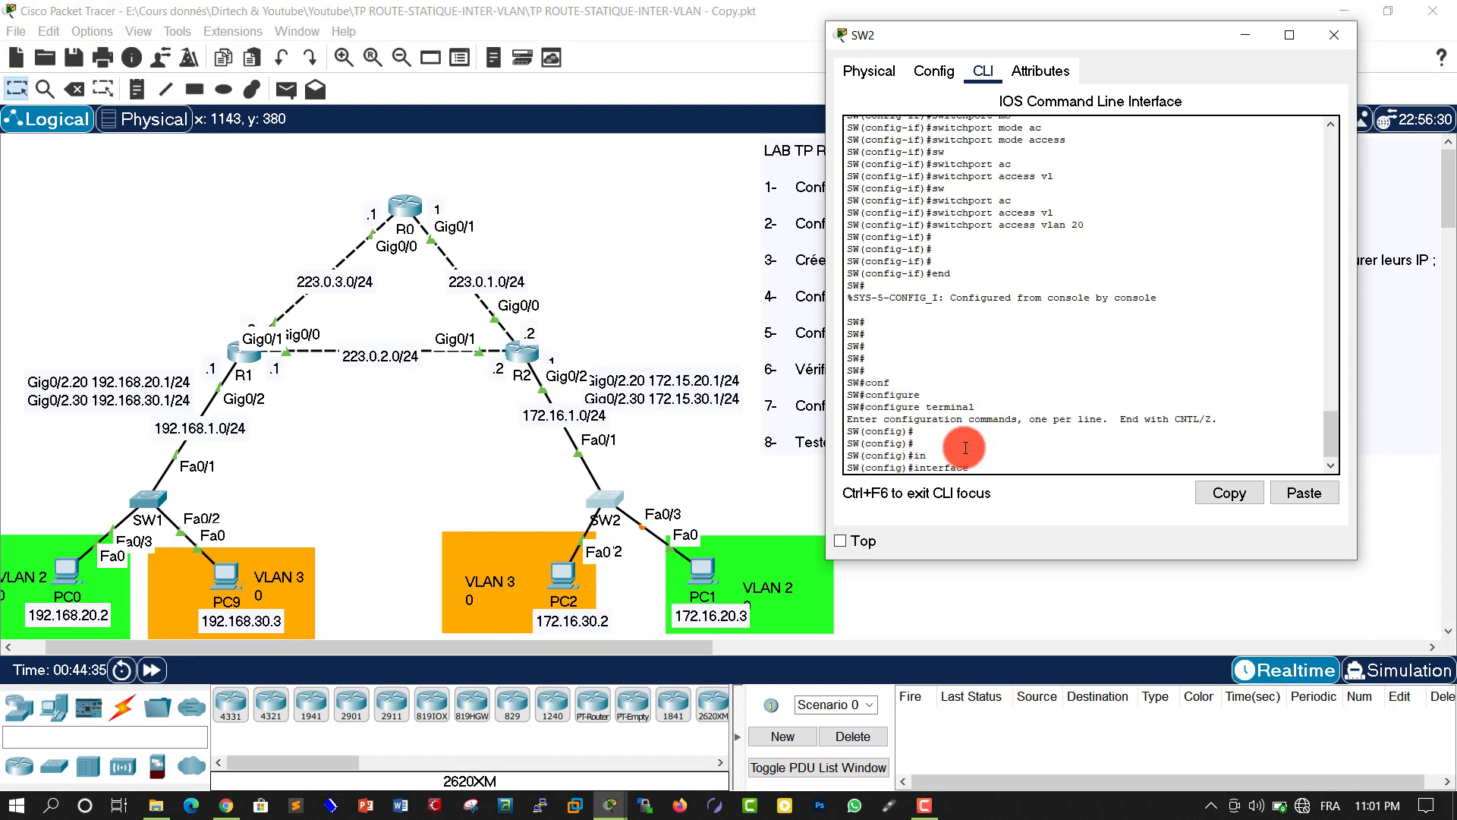
{"action": "type", "text": "f"}
{"action": "key", "text": "Tab"}
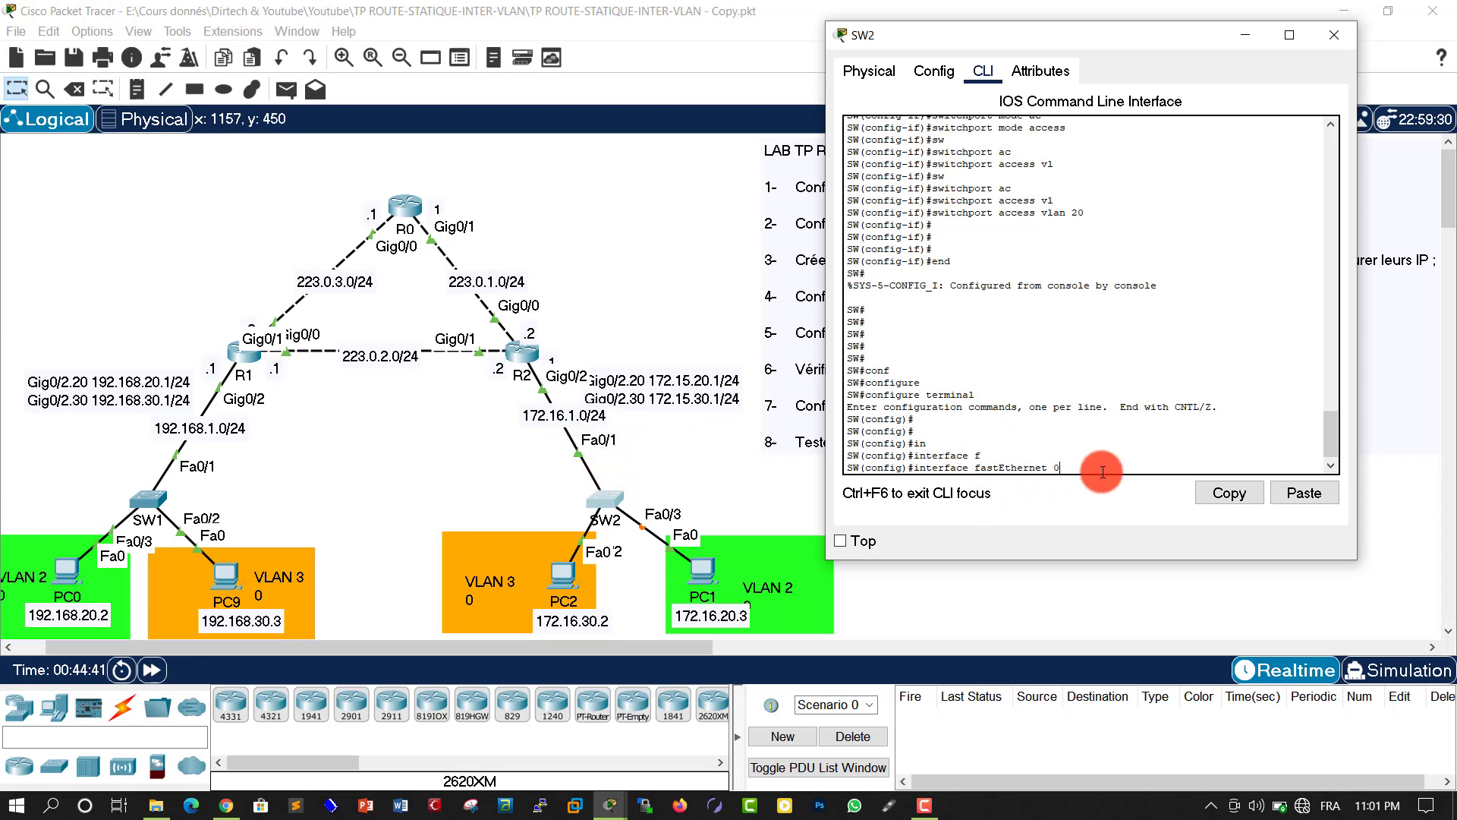
{"action": "type", "text": "0/1"}
{"action": "key", "text": "Return"}
{"action": "key", "text": "Return"}
{"action": "key", "text": "Return"}
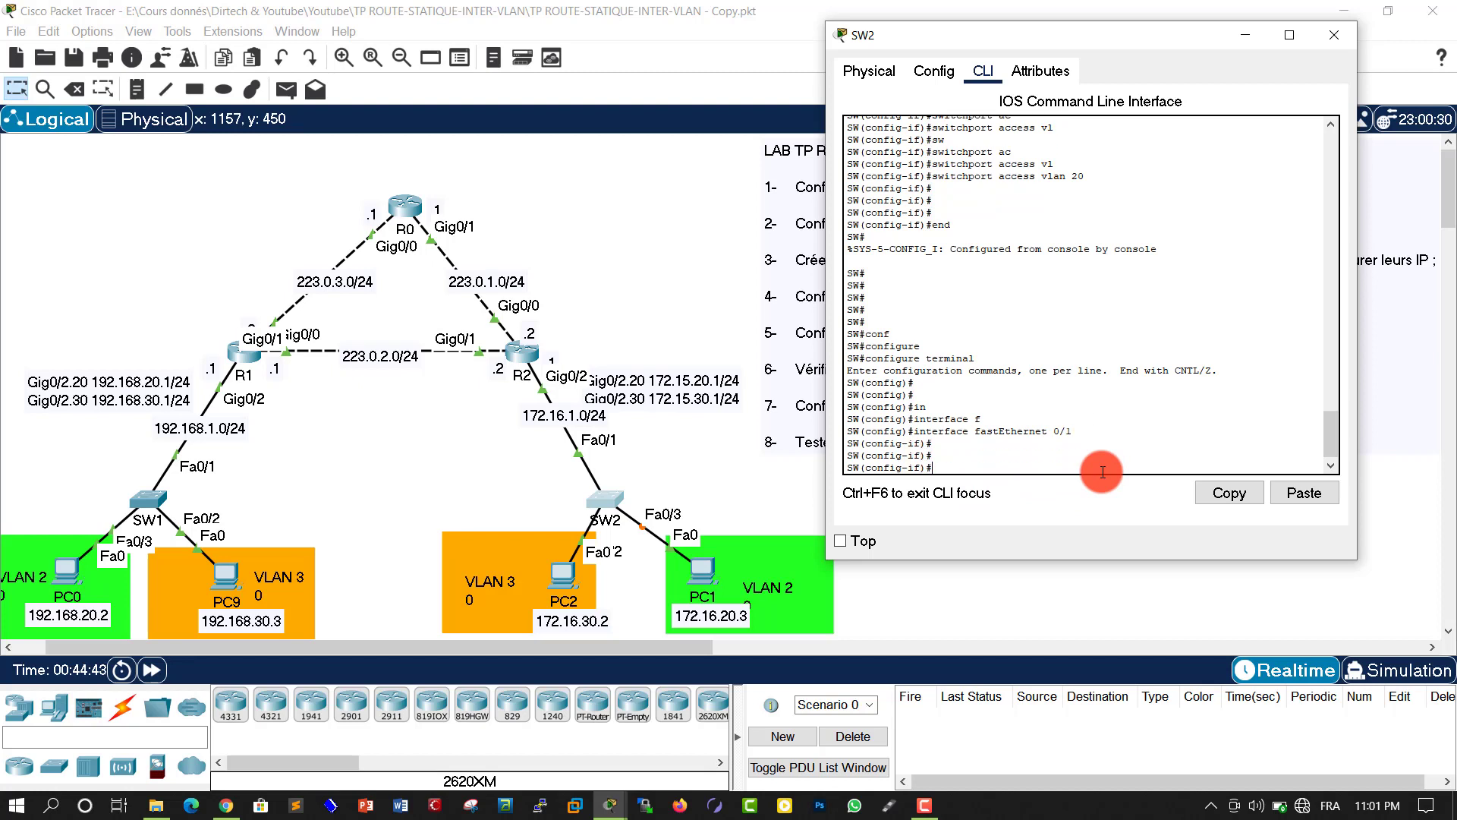
Set SW2's FastEthernet 0/1 switchport mode to trunk
{"action": "type", "text": "sw"}
{"action": "key", "text": "Tab"}
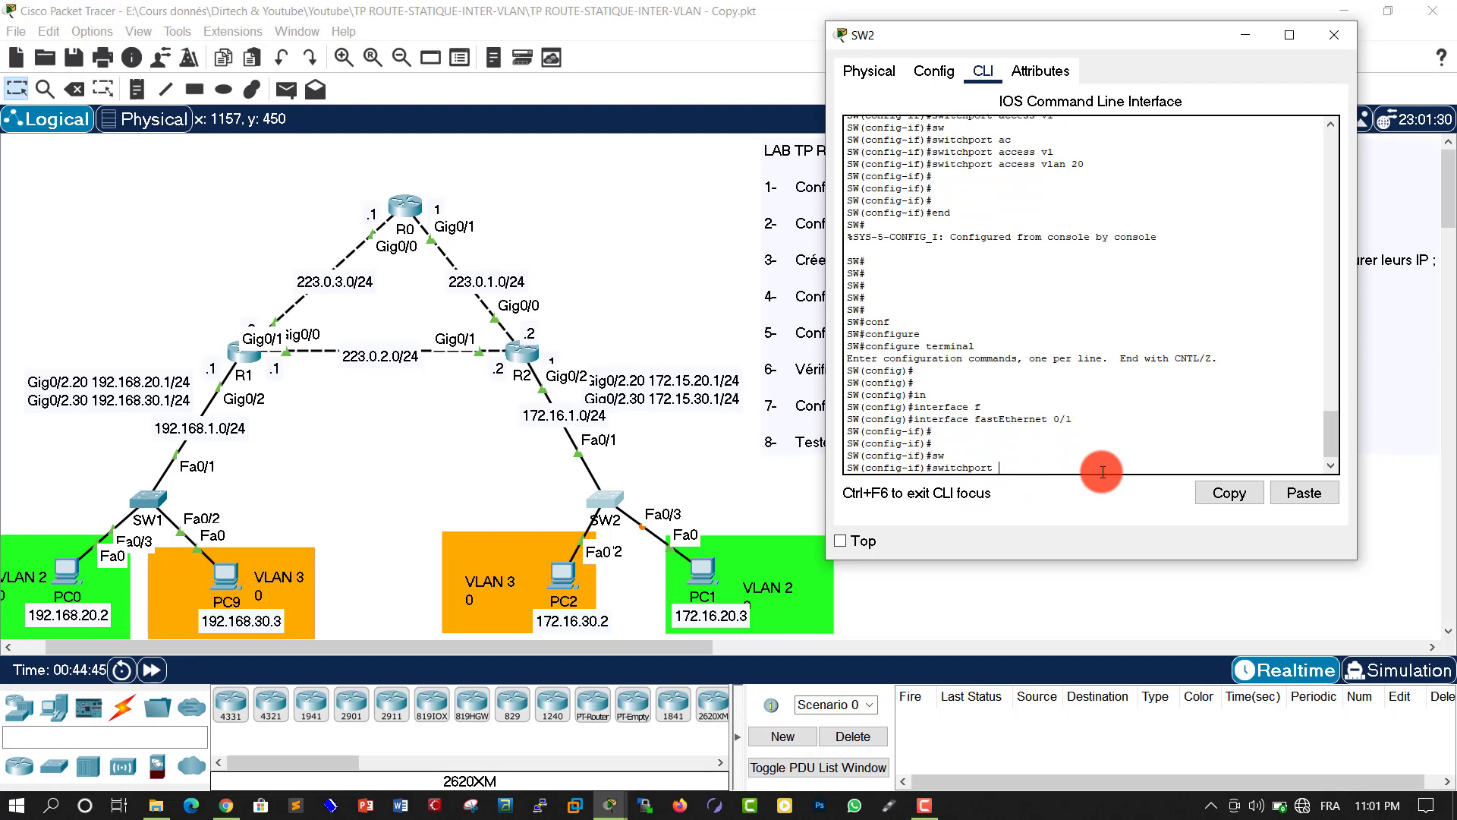
{"action": "type", "text": "mo"}
{"action": "key", "text": "Tab"}
{"action": "type", "text": "tr"}
{"action": "key", "text": "Tab"}
{"action": "key", "text": "Return"}
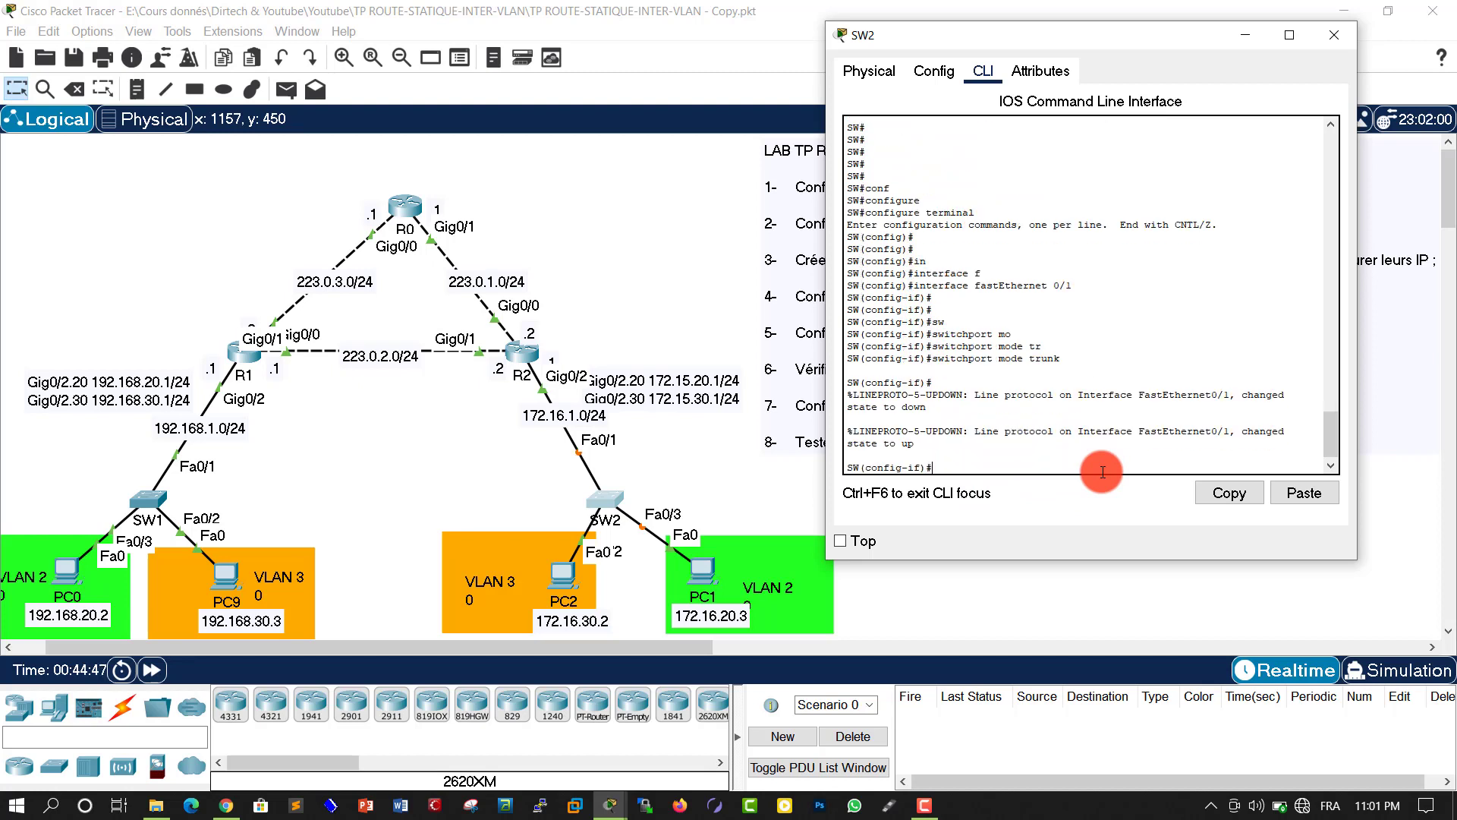
{"action": "key", "text": "Return"}
{"action": "key", "text": "Return"}
{"action": "key", "text": "Return"}
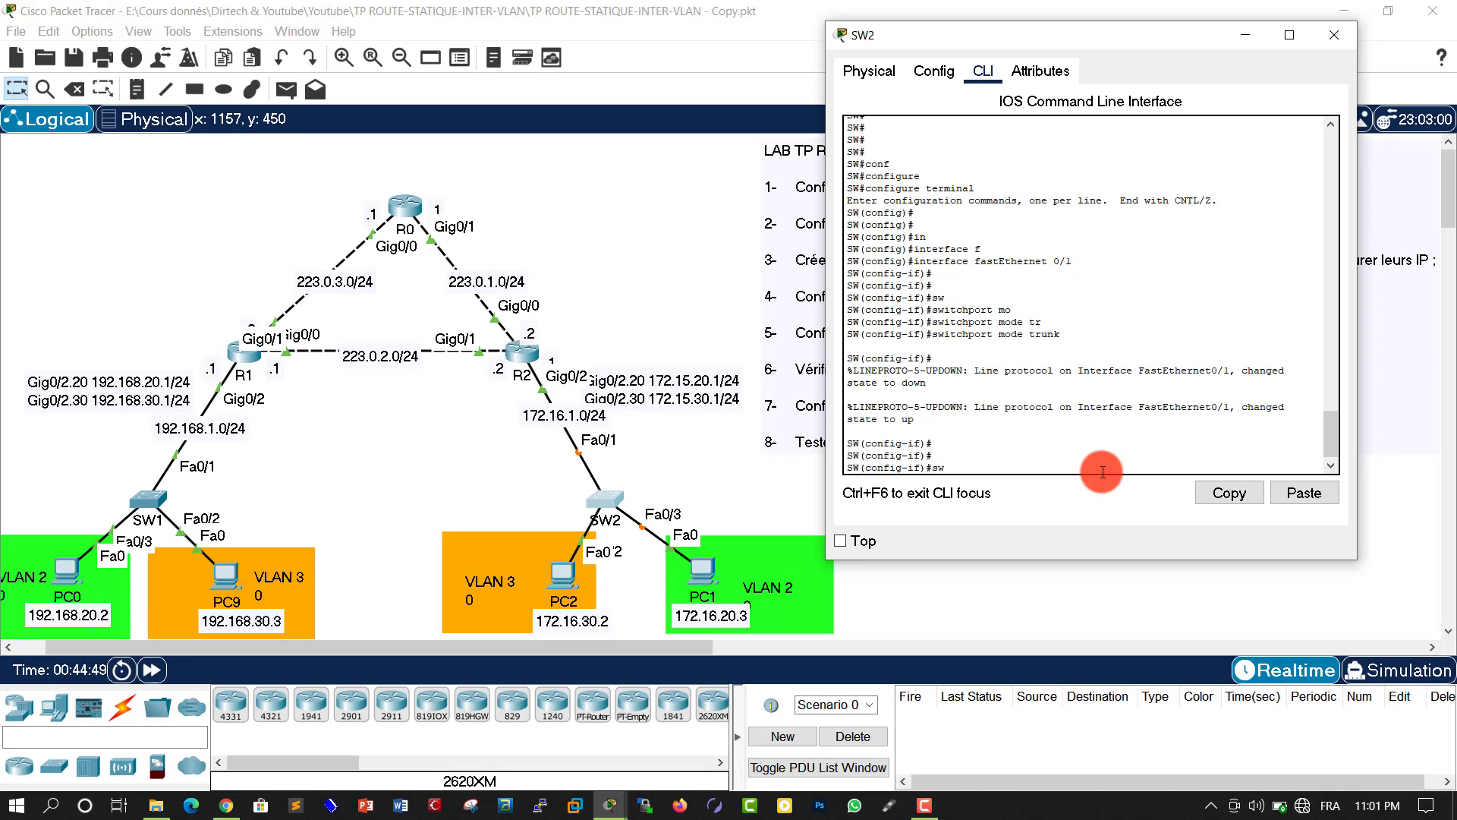
Allow VLANs 20 and 30 on SW2's FastEthernet 0/1 trunk
{"action": "type", "text": "sw"}
{"action": "key", "text": "Tab"}
{"action": "type", "text": "tr"}
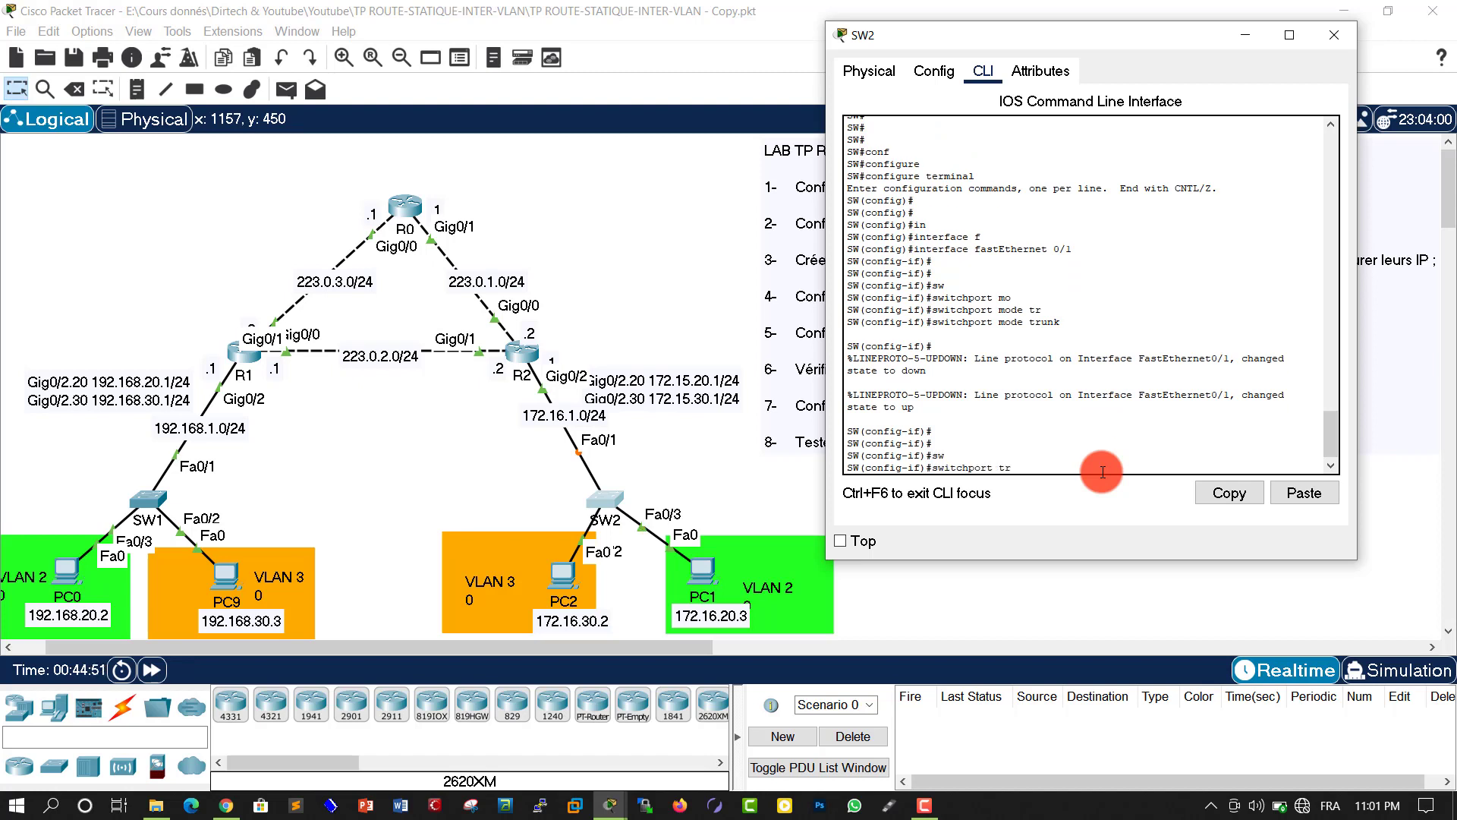
{"action": "key", "text": "Tab"}
{"action": "type", "text": "all"}
{"action": "key", "text": "Tab"}
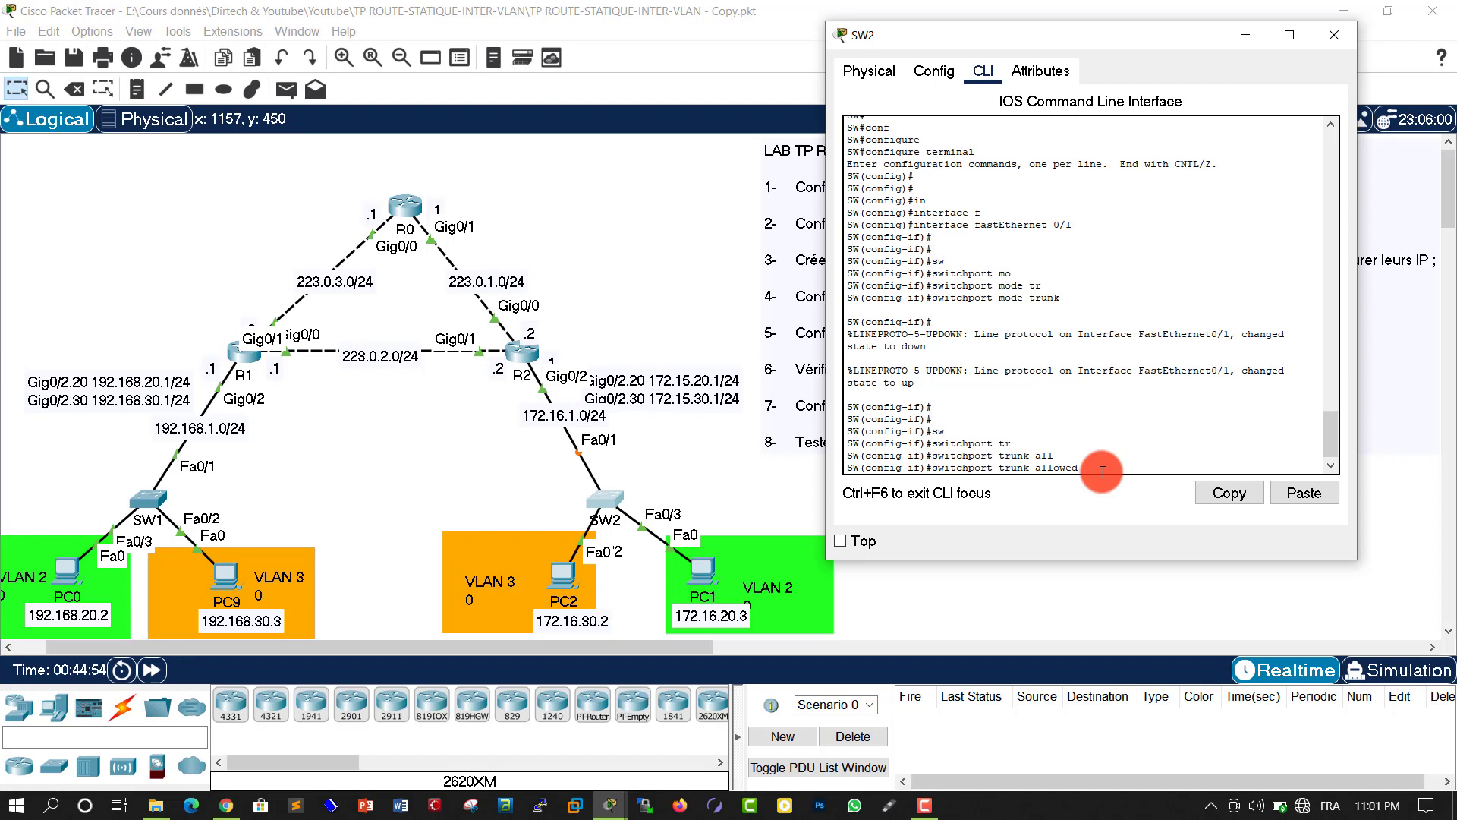
{"action": "type", "text": "v"}
{"action": "key", "text": "Tab"}
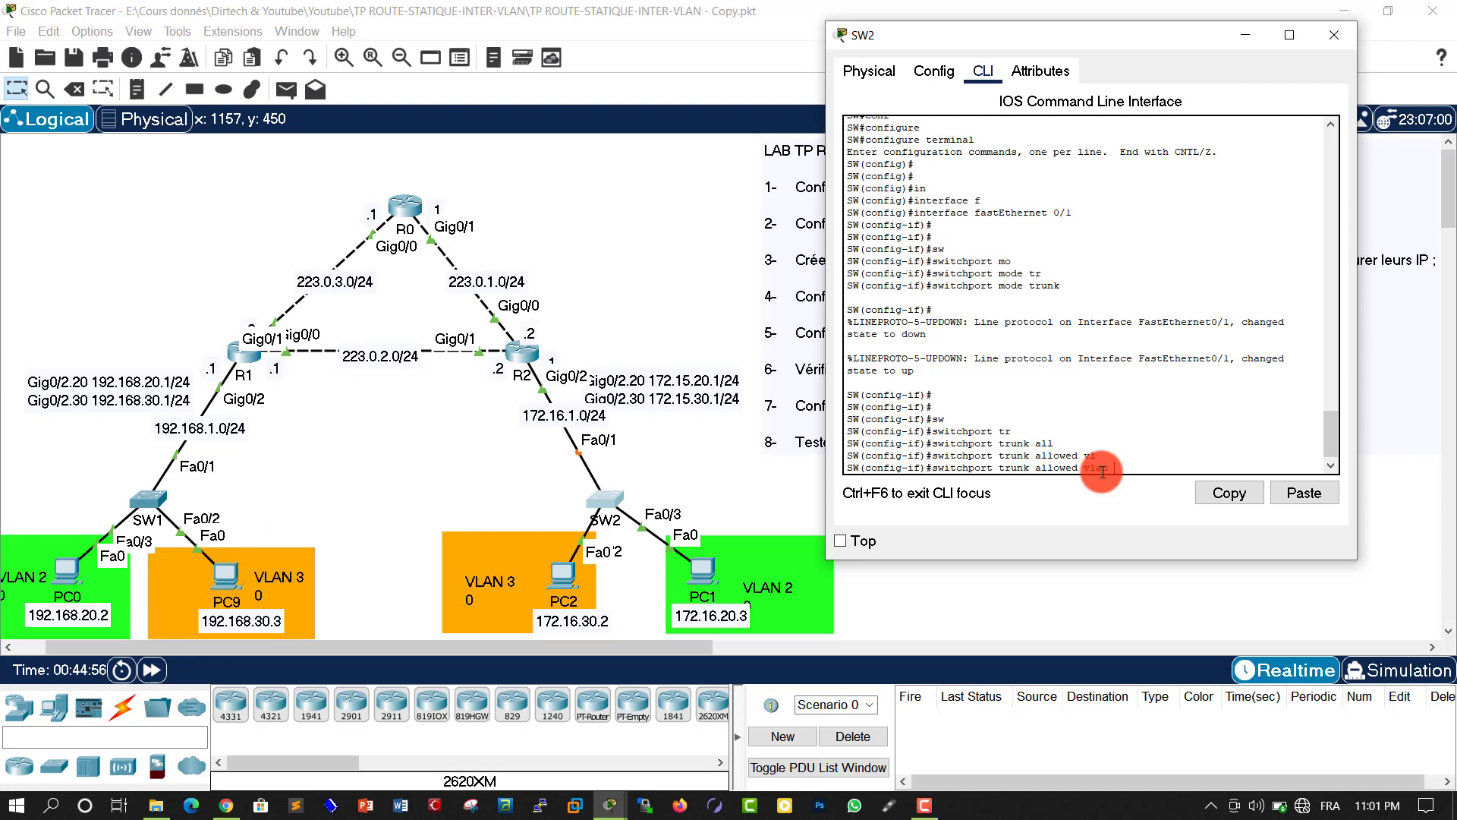
{"action": "type", "text": "20,30"}
{"action": "key", "text": "Return"}
{"action": "key", "text": "Return"}
{"action": "key", "text": "Return"}
End the FastEthernet 0/1 trunk configuration and return SW2 to privileged EXEC mode
{"action": "type", "text": "end"}
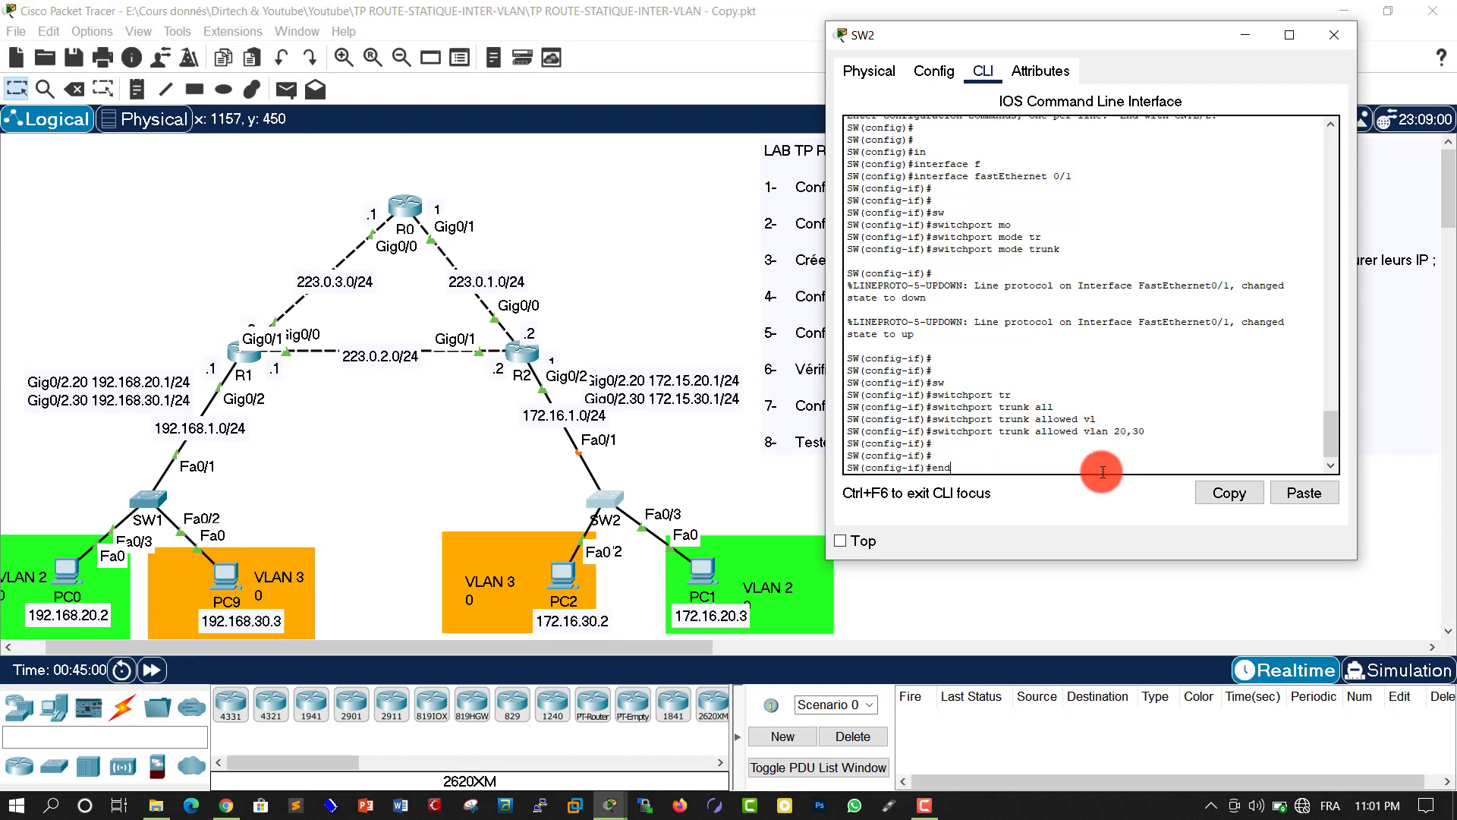
{"action": "key", "text": "Return"}
{"action": "key", "text": "Return"}
{"action": "key", "text": "Return"}
{"action": "key", "text": "Return"}
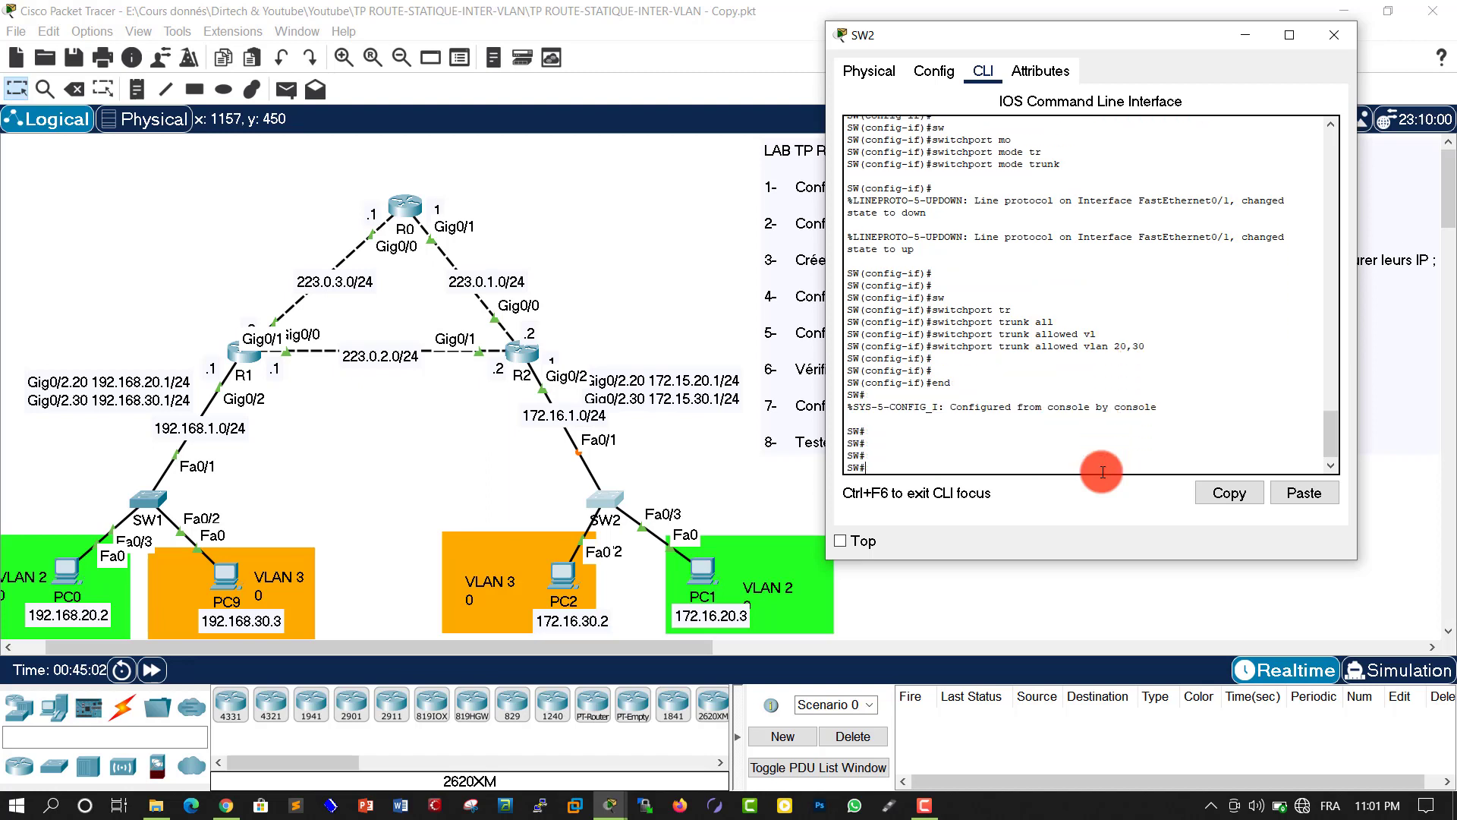
Save SW2's configuration with the write command and close the SW2 window
{"action": "type", "text": "wri"}
{"action": "key", "text": "Tab"}
{"action": "key", "text": "Return"}
{"action": "key", "text": "Return"}
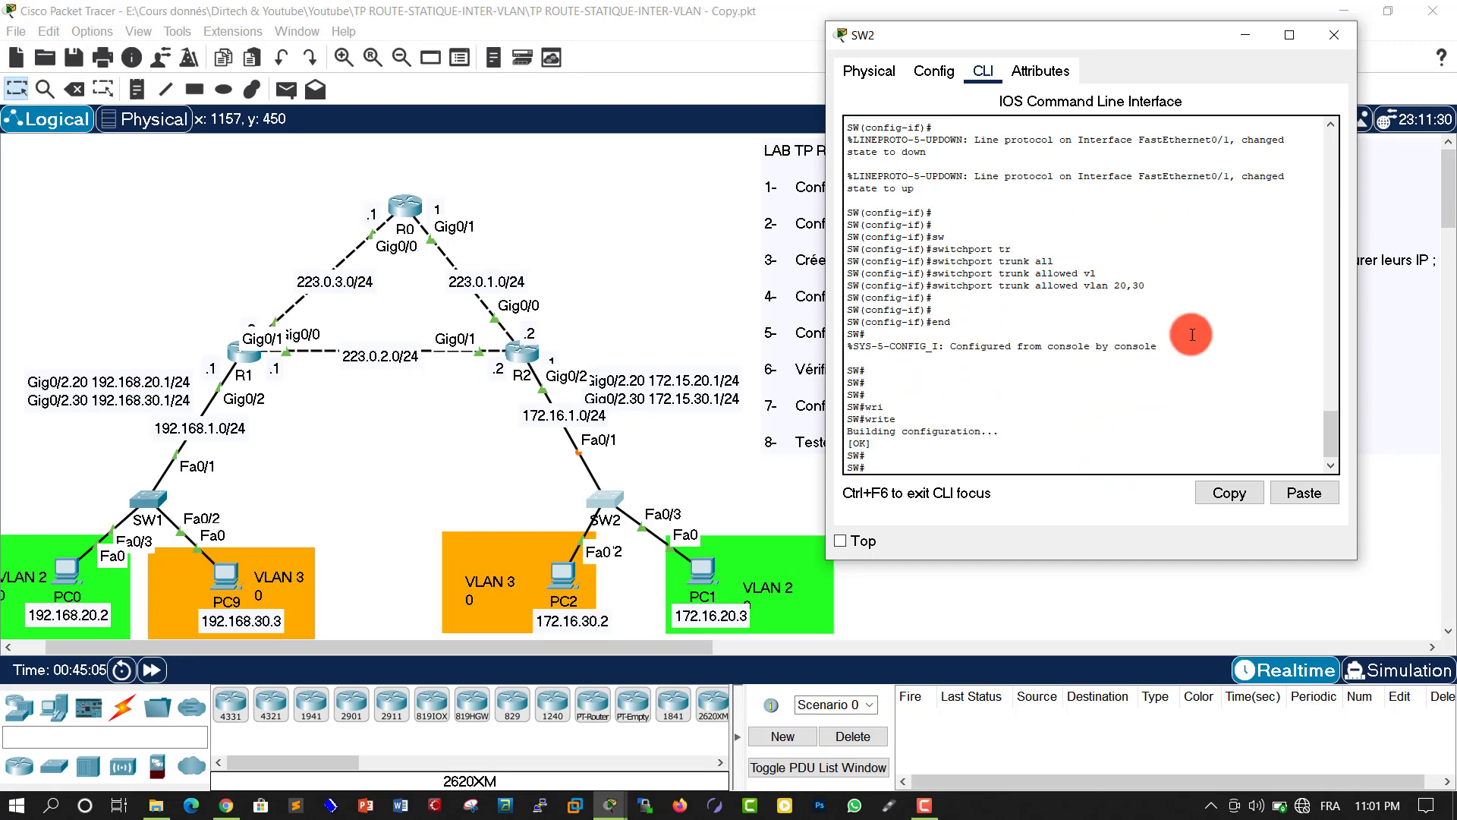
{"action": "left_click", "coordinate": [1336, 32]}
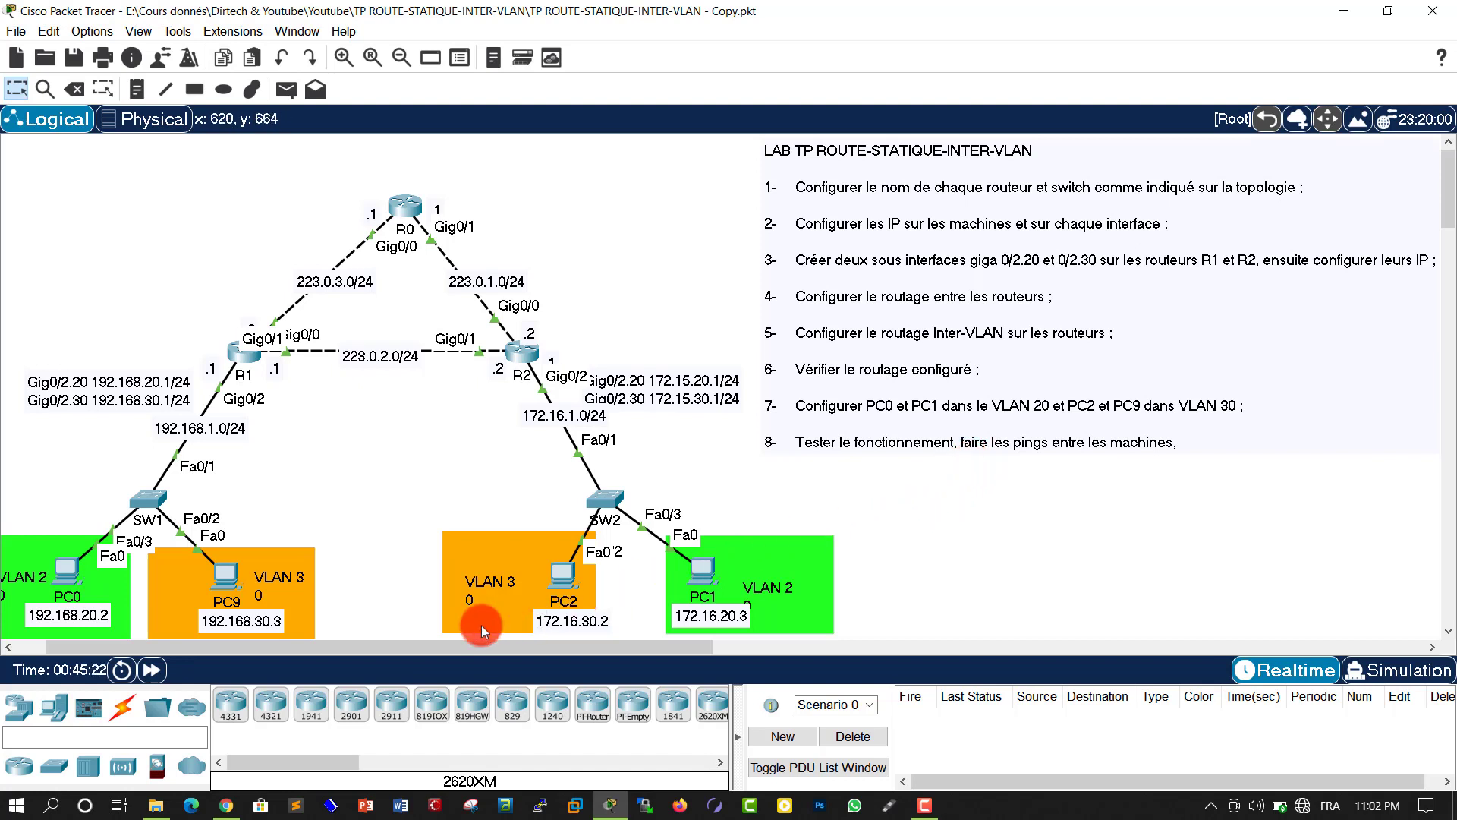
Send a simple PDU from PC0 to router R1 to test connectivity
{"action": "left_click_drag", "start_coordinate": [404, 645], "coordinate": [375, 645]}
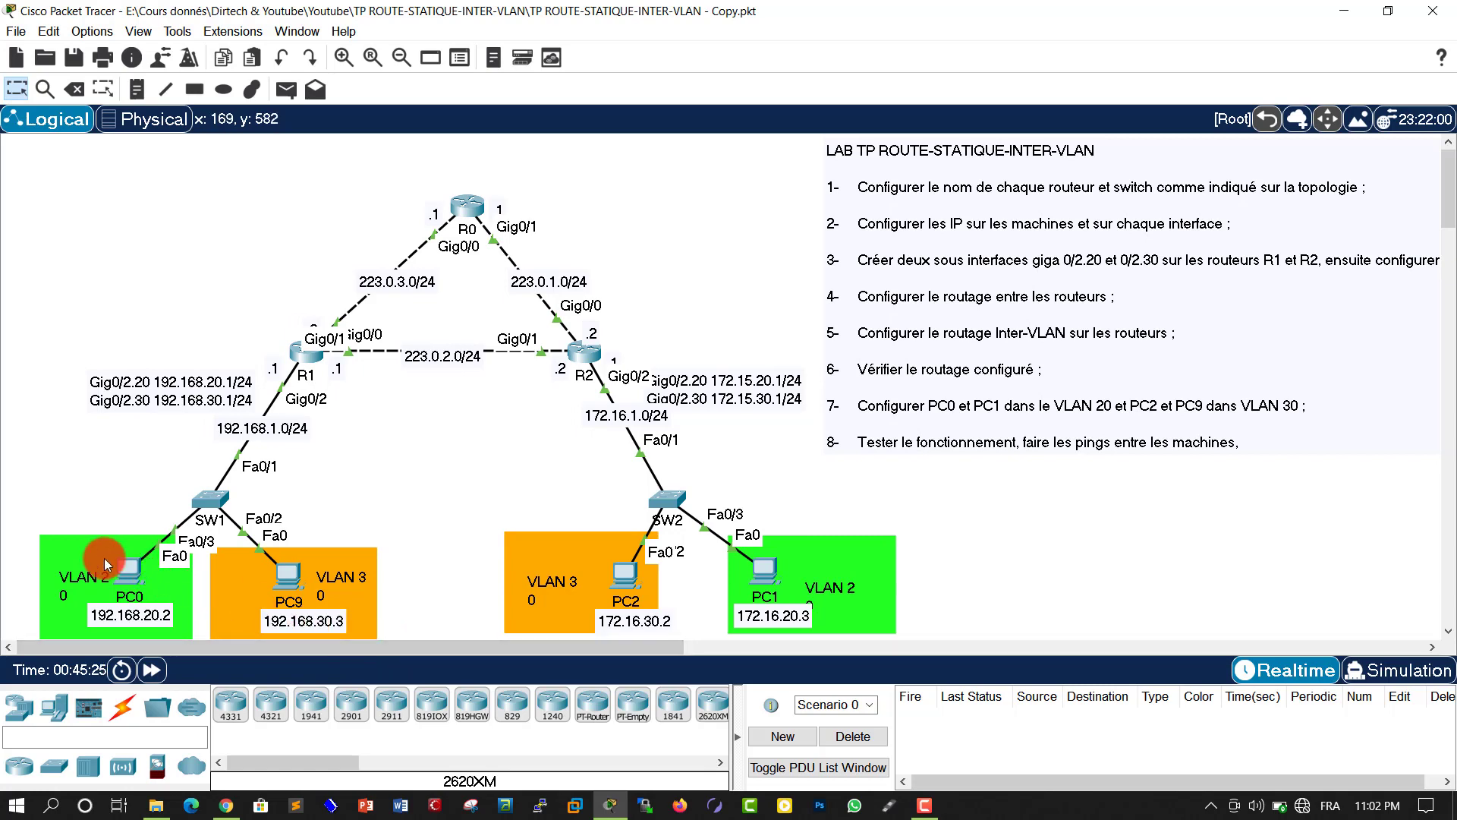
{"action": "mouse_move", "coordinate": [104, 557]}
{"action": "left_click", "coordinate": [287, 91]}
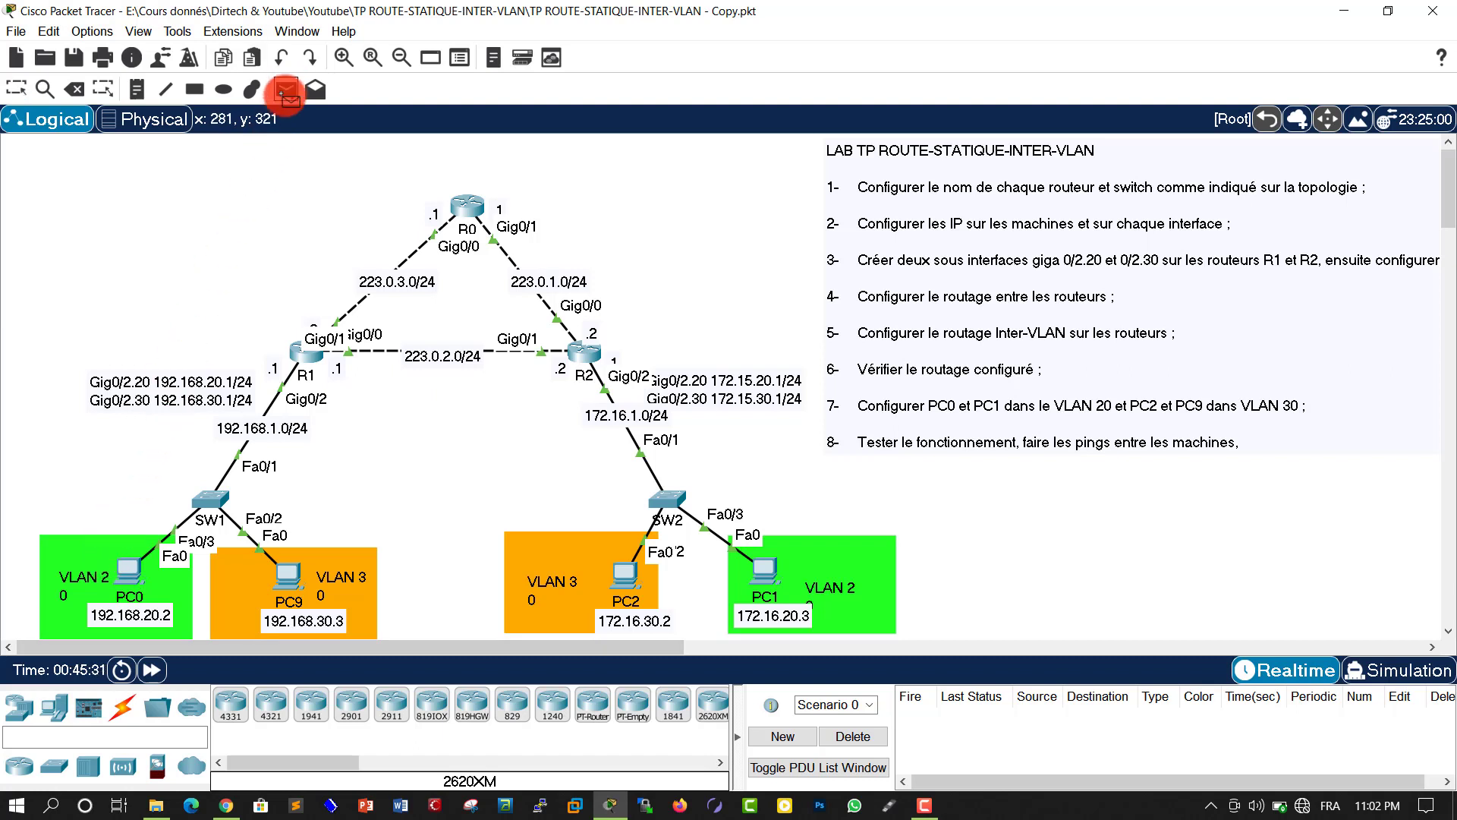
{"action": "left_click", "coordinate": [134, 568]}
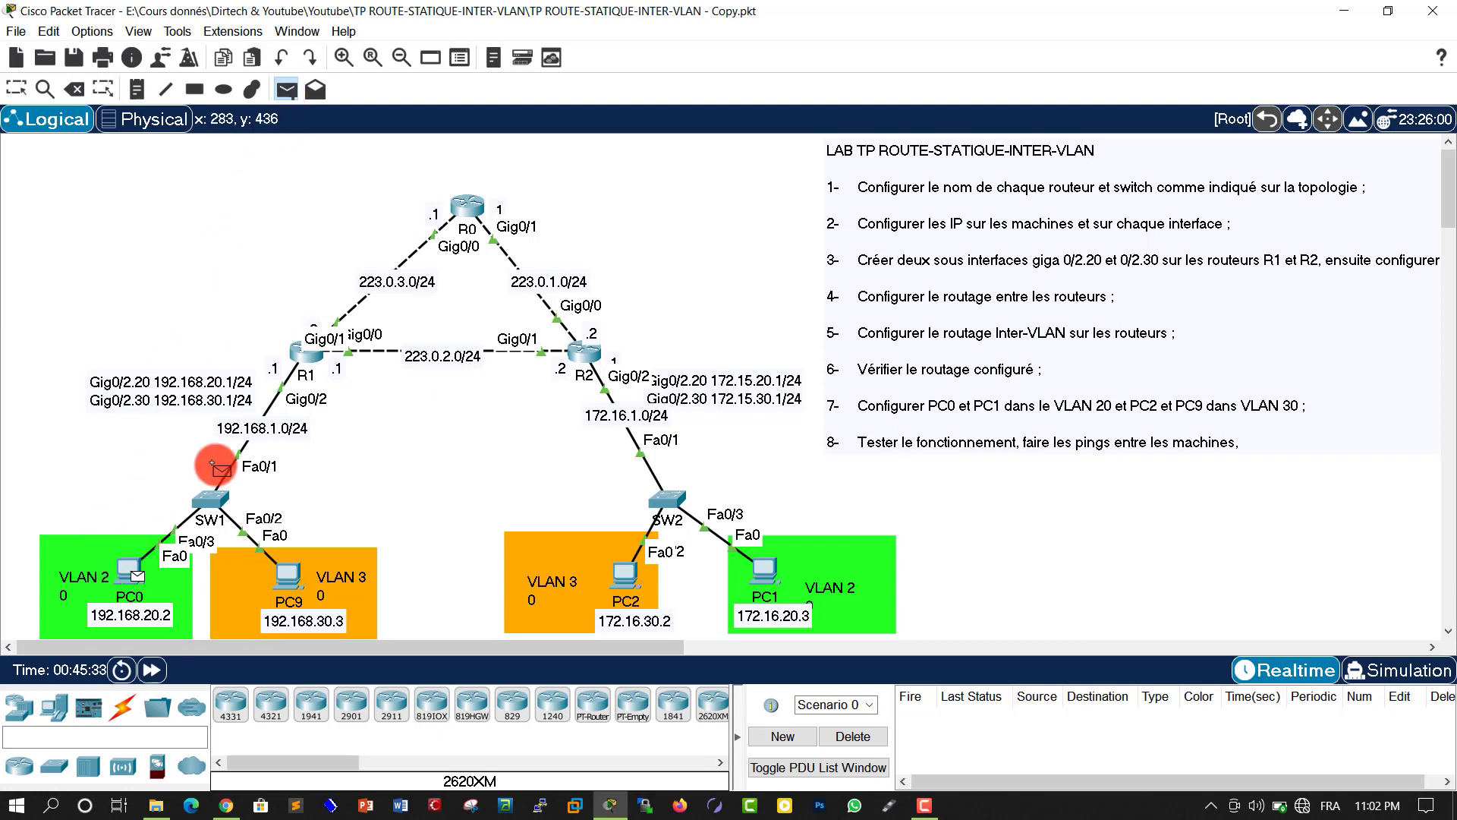
{"action": "left_click", "coordinate": [305, 355]}
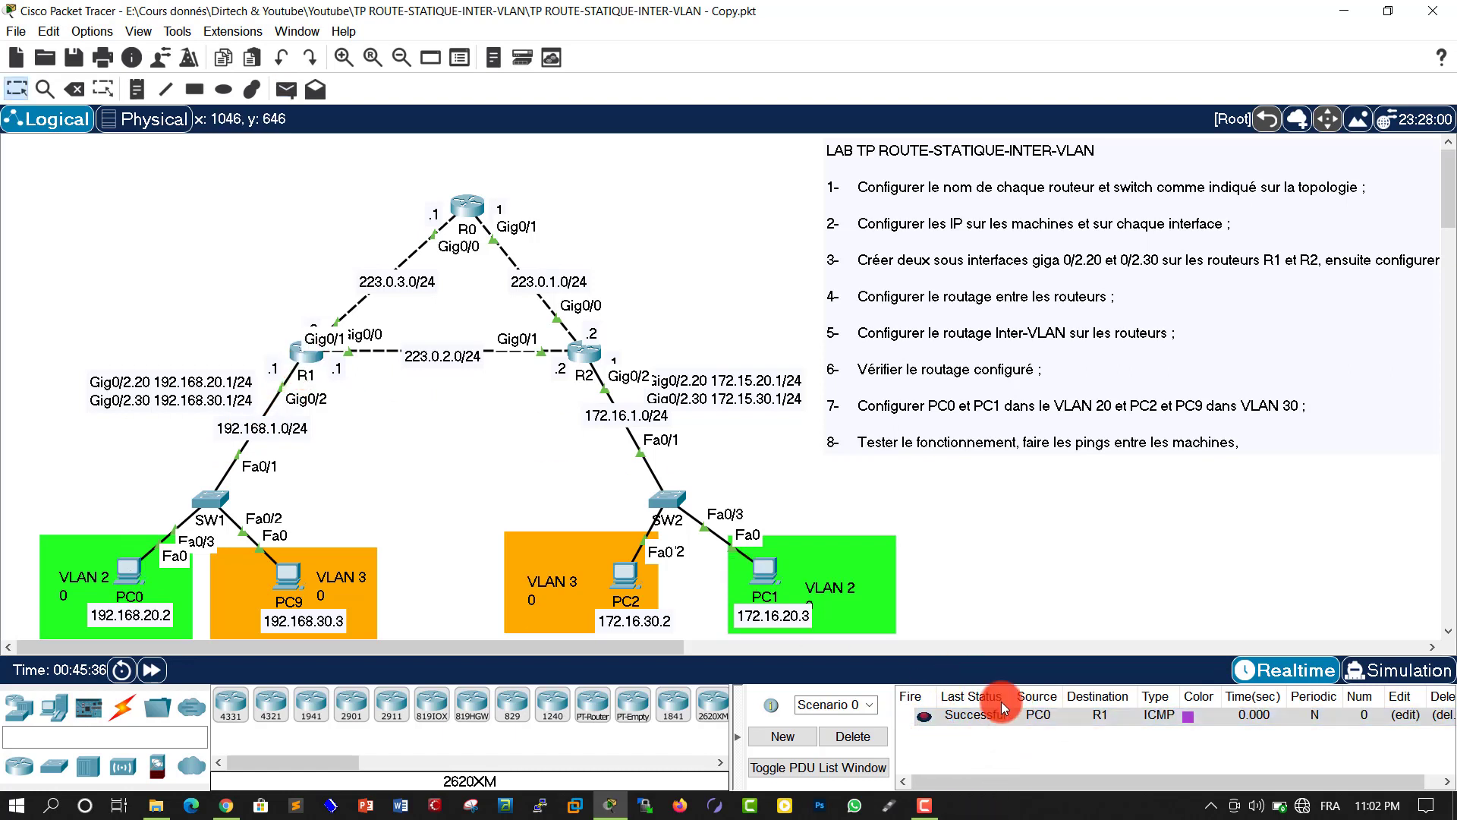
Send a simple PDU from PC0 to router R0 to test connectivity
{"action": "left_click", "coordinate": [287, 90]}
{"action": "left_click", "coordinate": [133, 567]}
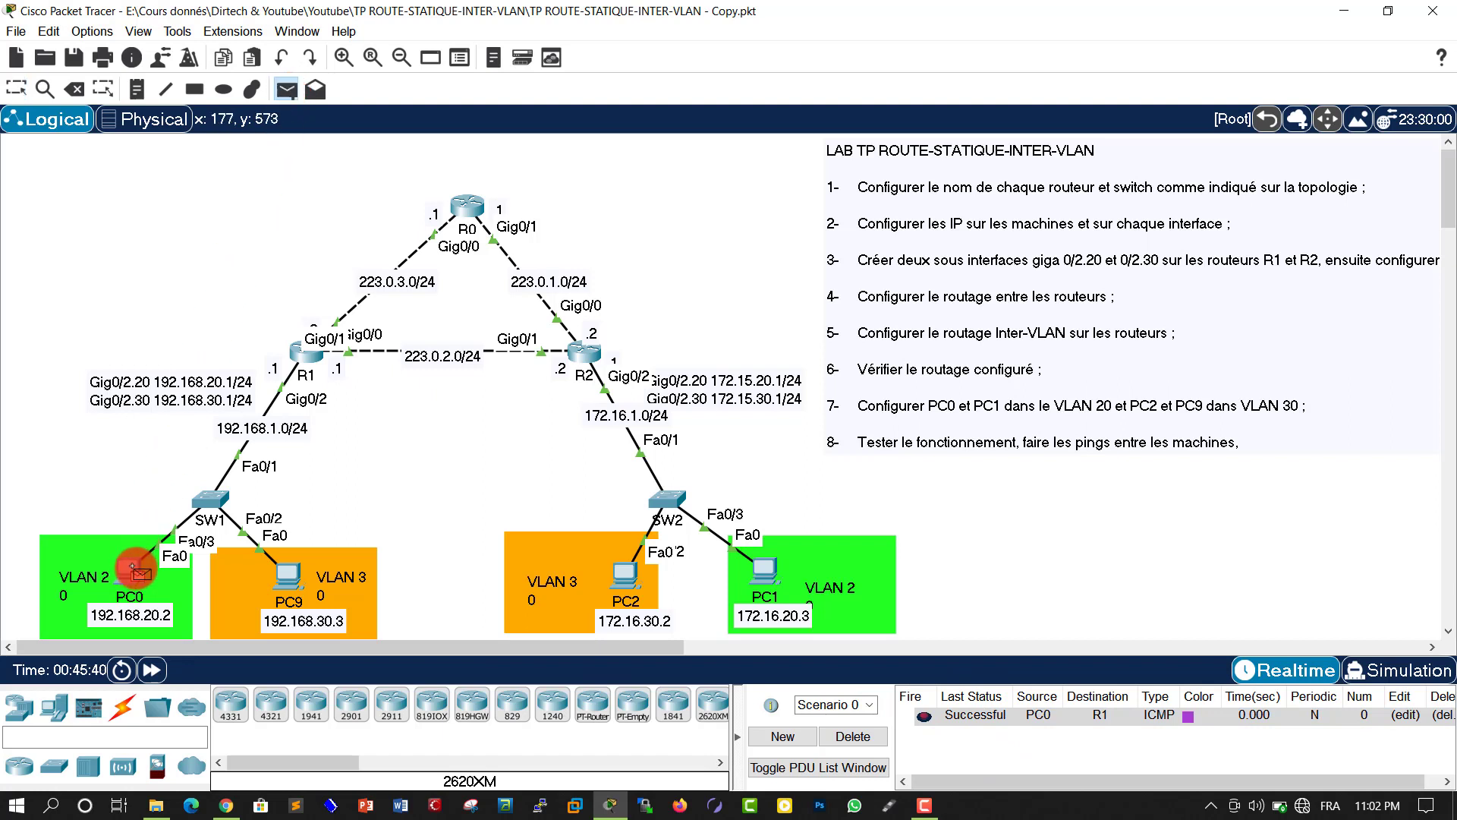
{"action": "left_click", "coordinate": [468, 207]}
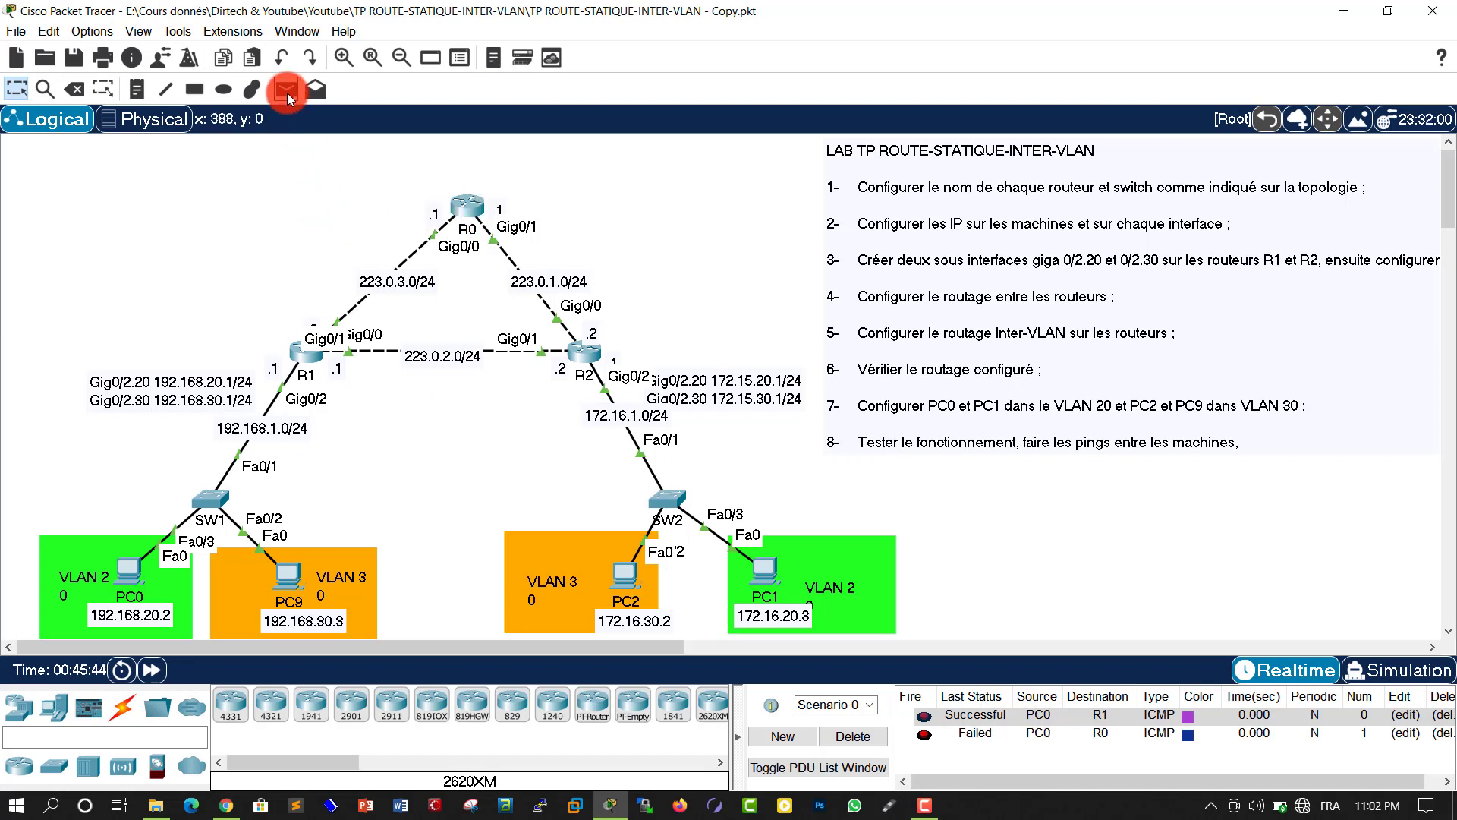
Send two more simple PDUs from PC0 to router R0 and delete the scenario's PDU entries
{"action": "left_click", "coordinate": [287, 91]}
{"action": "left_click", "coordinate": [131, 570]}
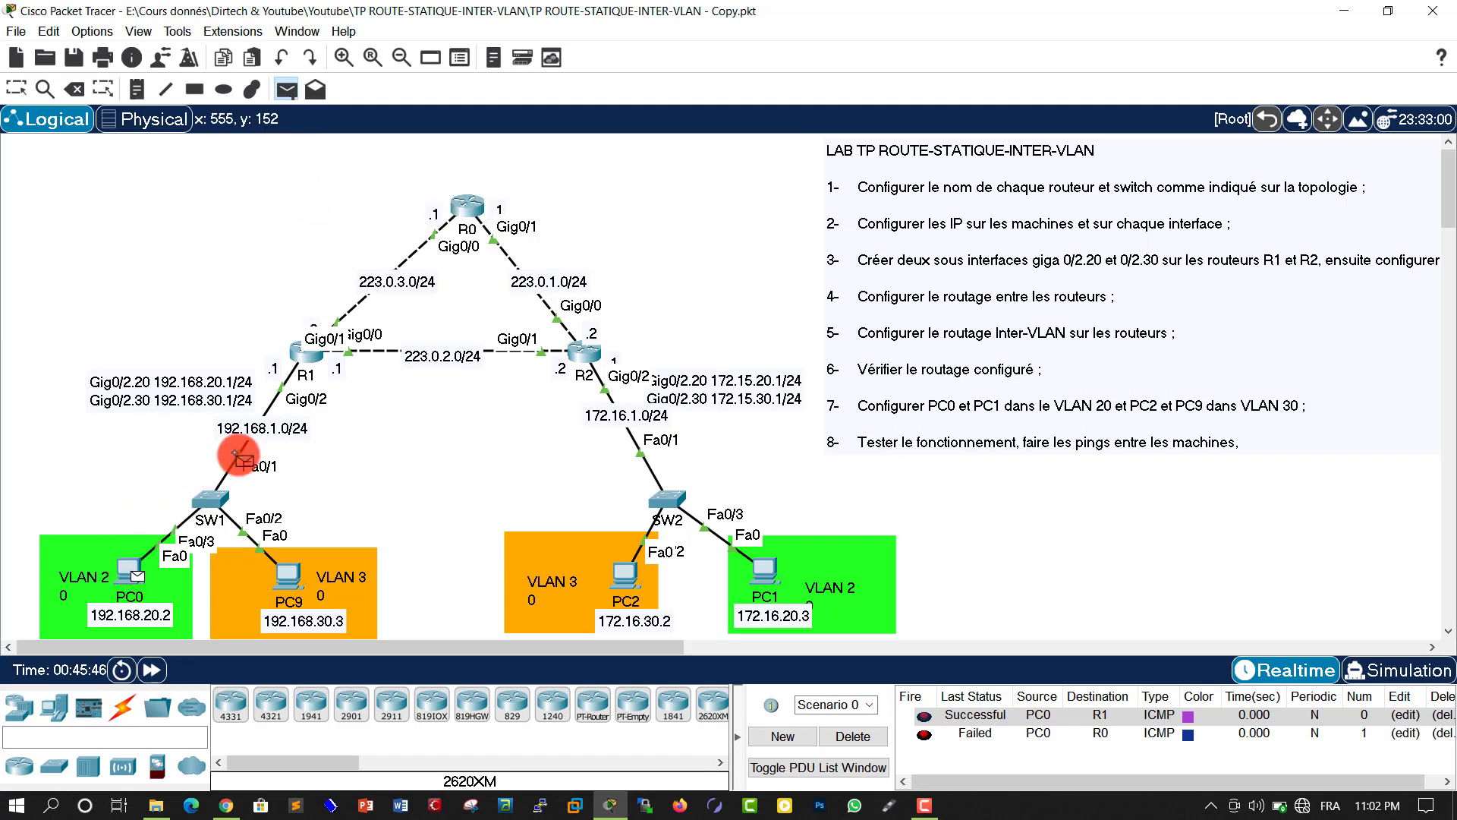
{"action": "left_click", "coordinate": [468, 207]}
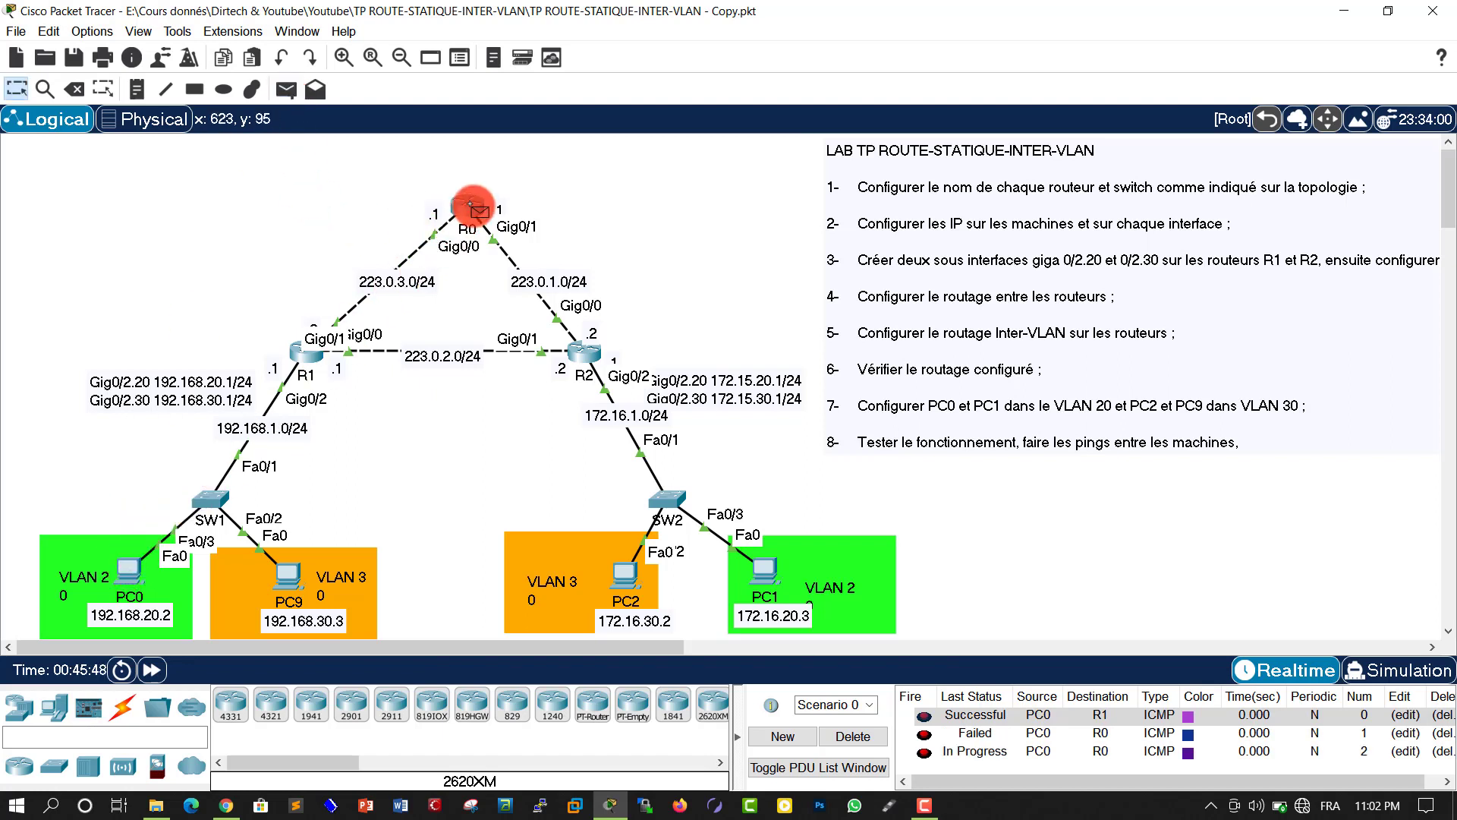
{"action": "left_click", "coordinate": [287, 91]}
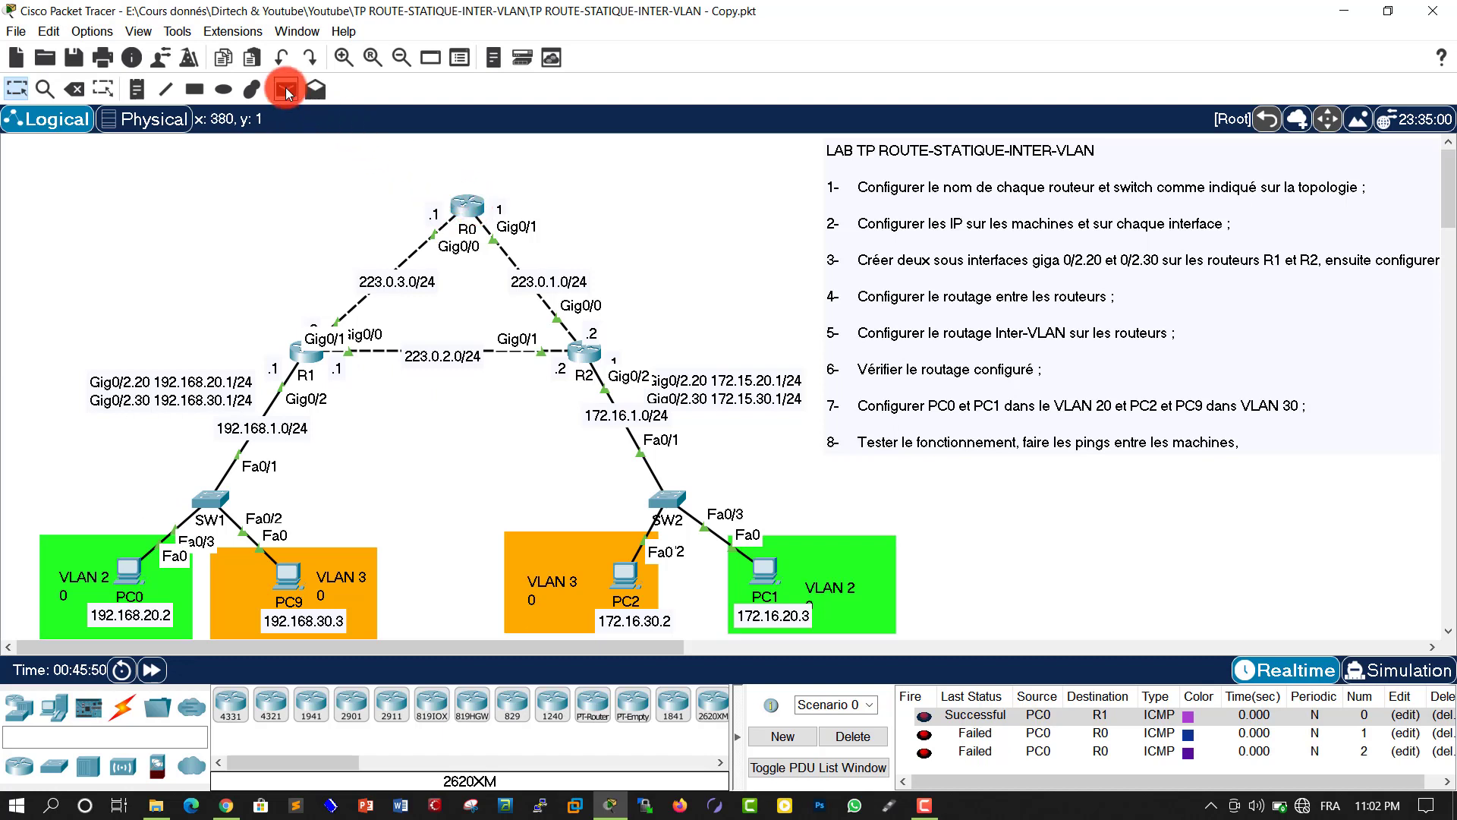
{"action": "left_click", "coordinate": [130, 571]}
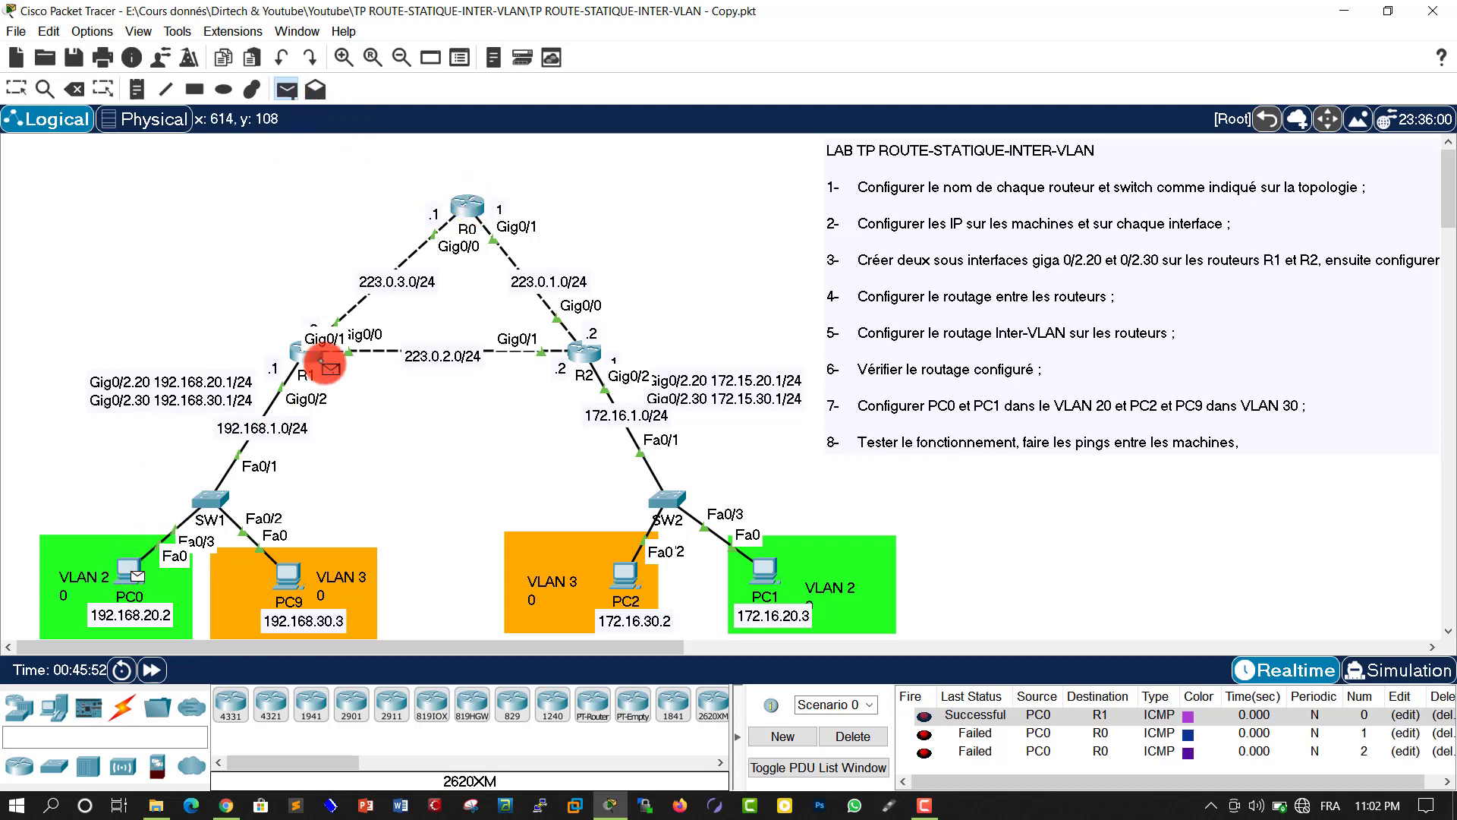
{"action": "left_click", "coordinate": [466, 207]}
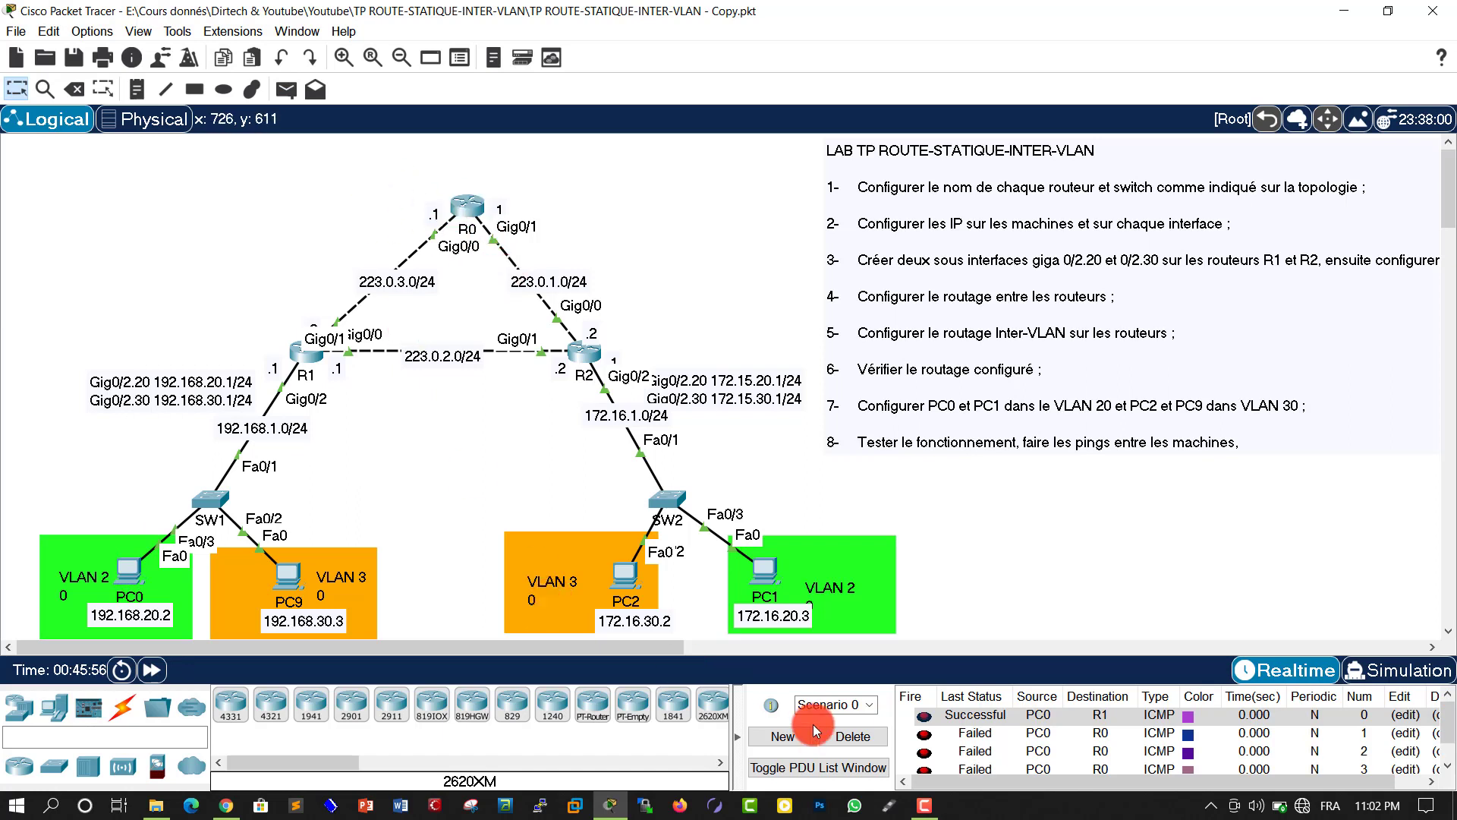
{"action": "left_click", "coordinate": [853, 733]}
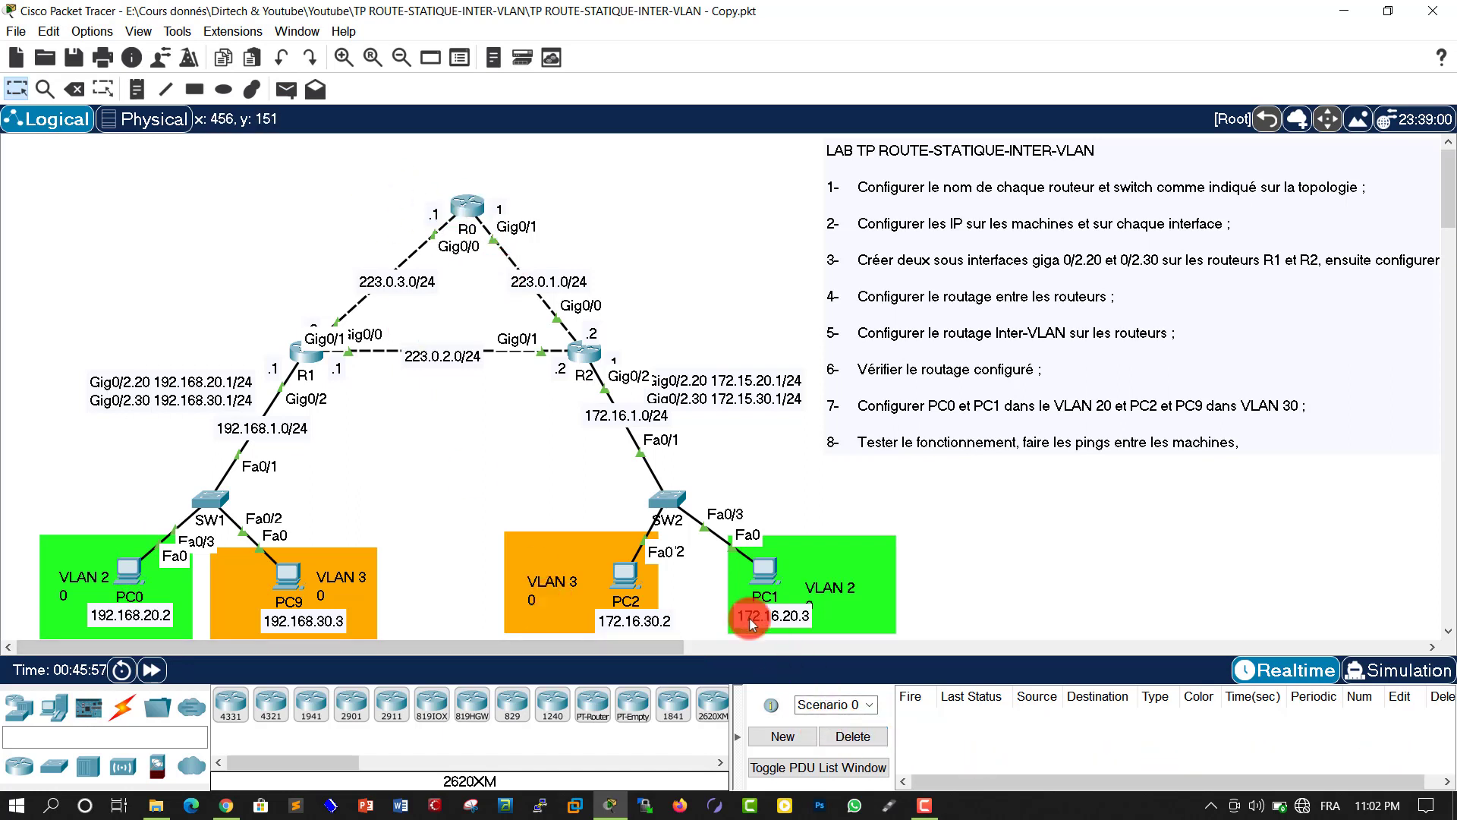
Send simple PDUs from PC2 and from PC1 to router R2 to test their gateway connectivity
{"action": "left_click", "coordinate": [285, 89]}
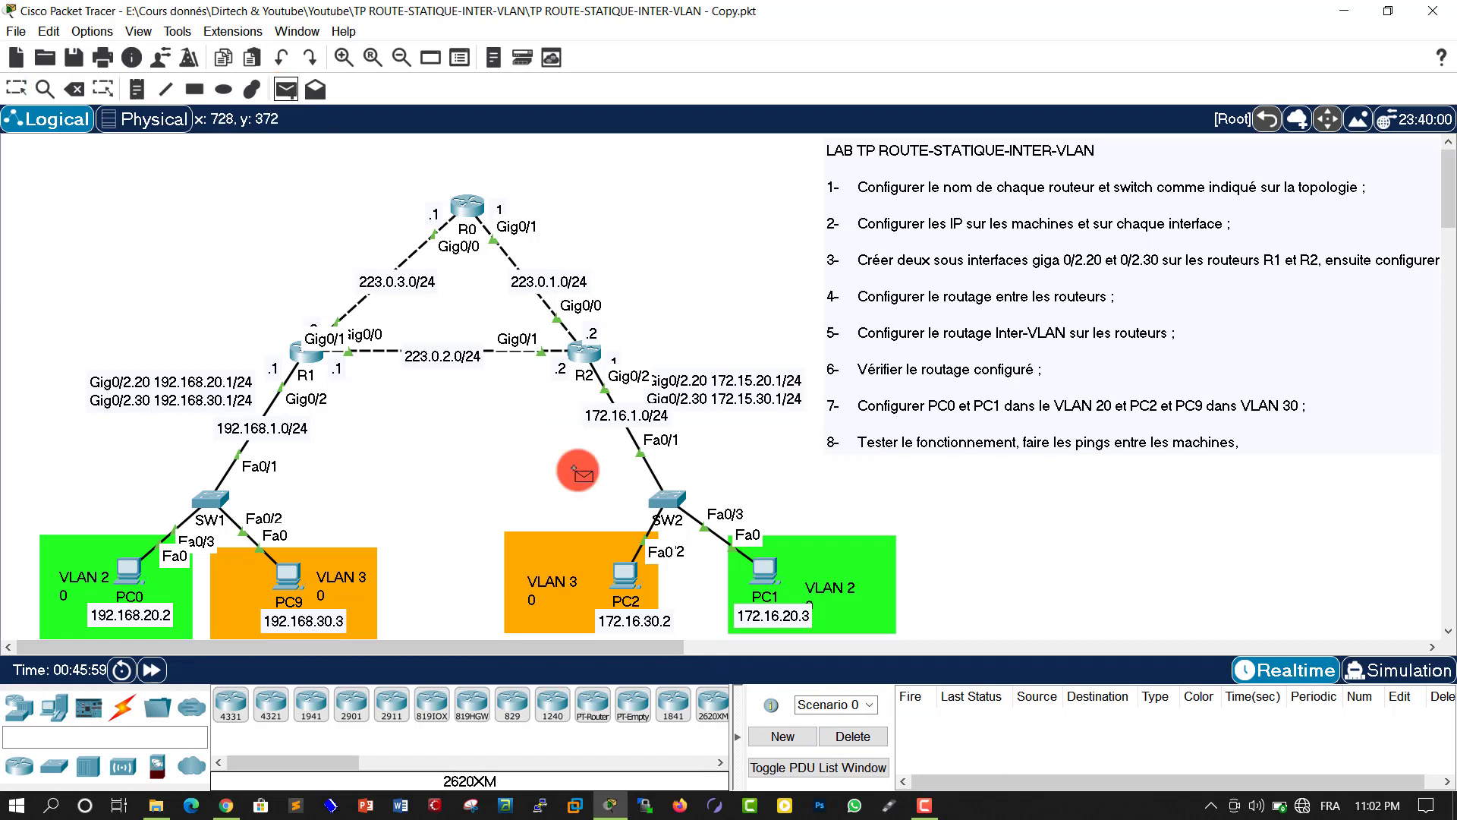
{"action": "left_click", "coordinate": [626, 574]}
{"action": "left_click", "coordinate": [586, 357]}
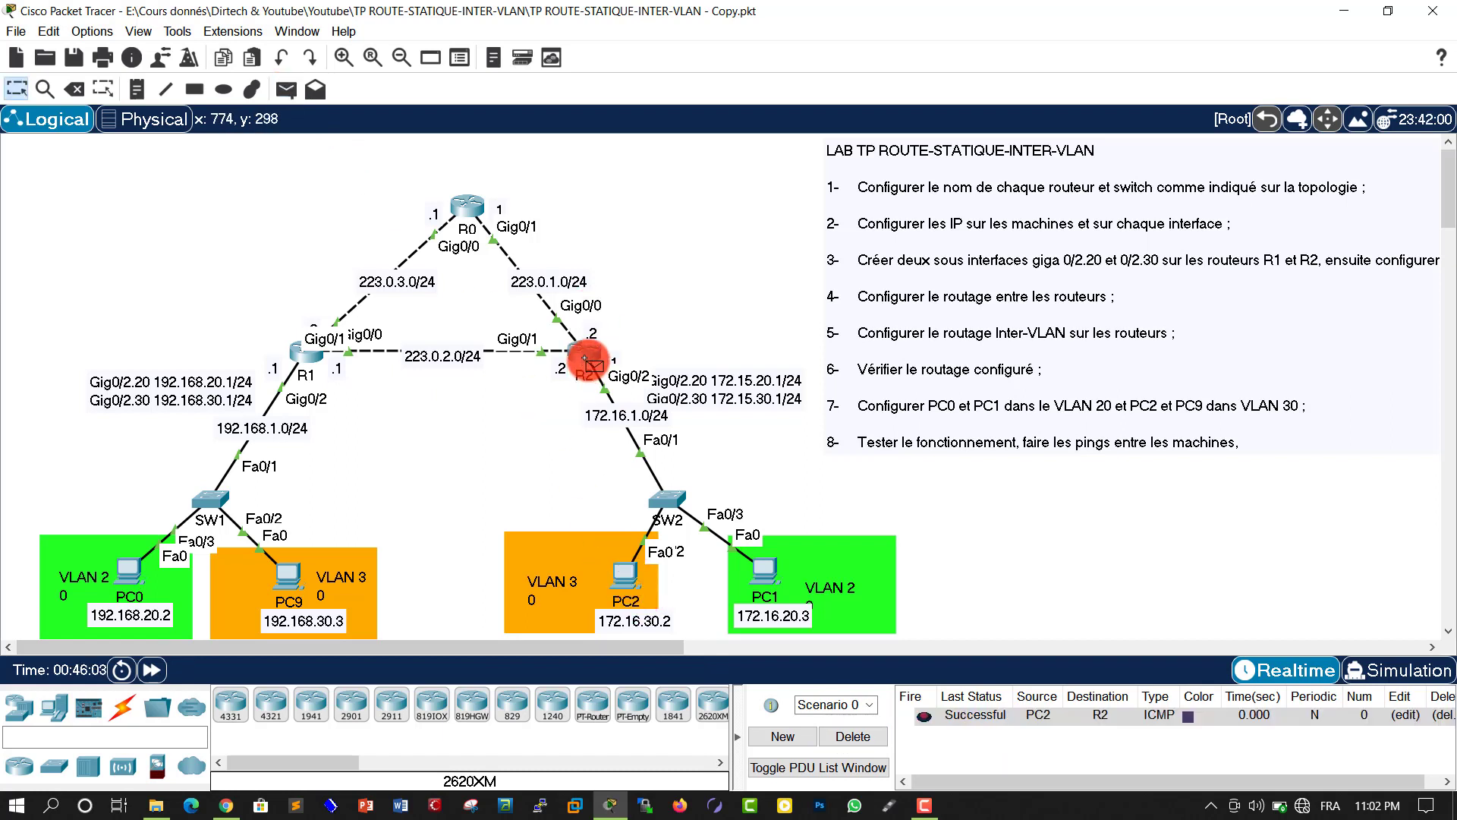
{"action": "left_click", "coordinate": [285, 89]}
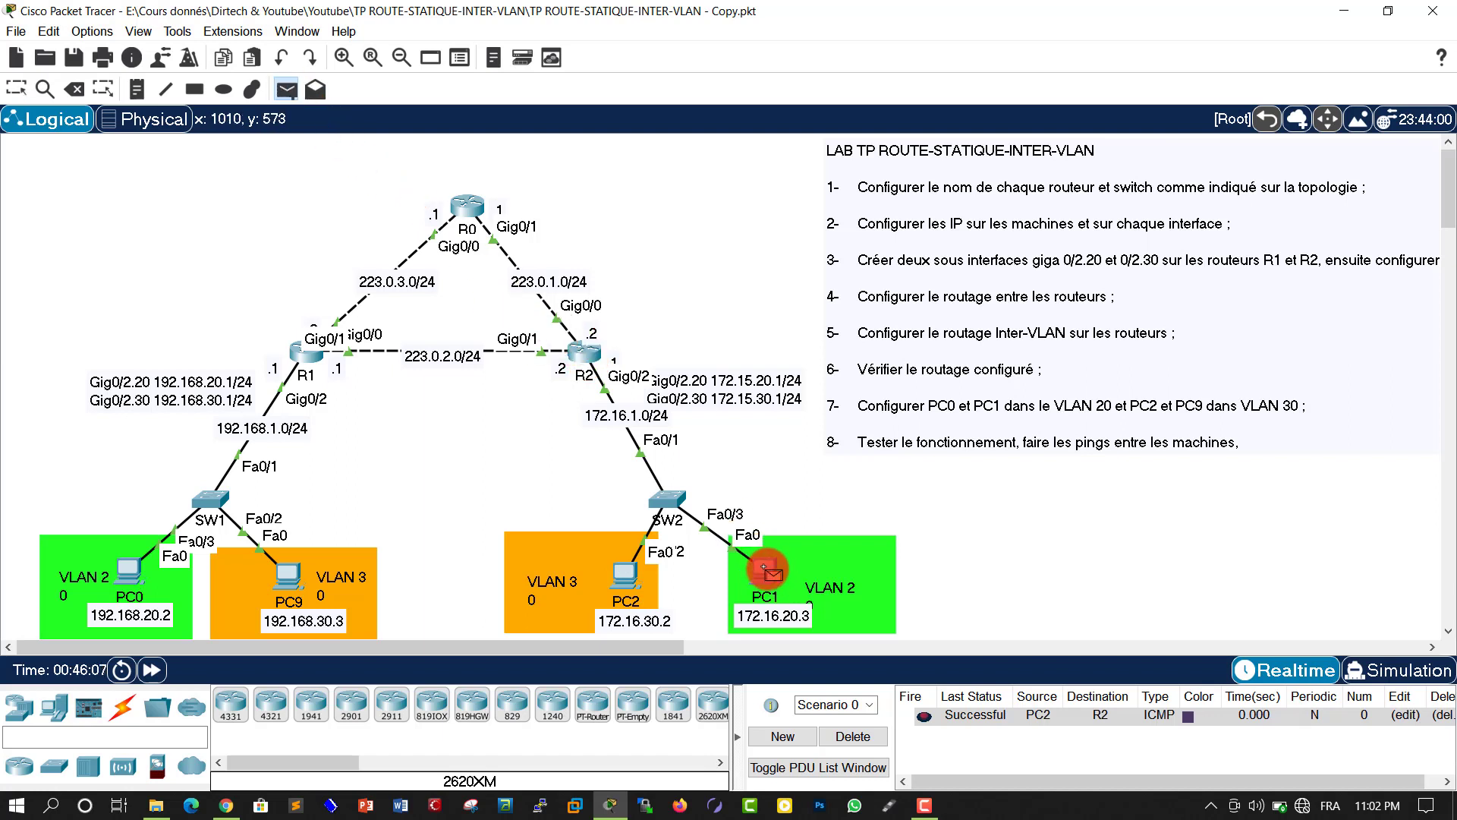
{"action": "left_click", "coordinate": [764, 570]}
{"action": "left_click", "coordinate": [586, 355]}
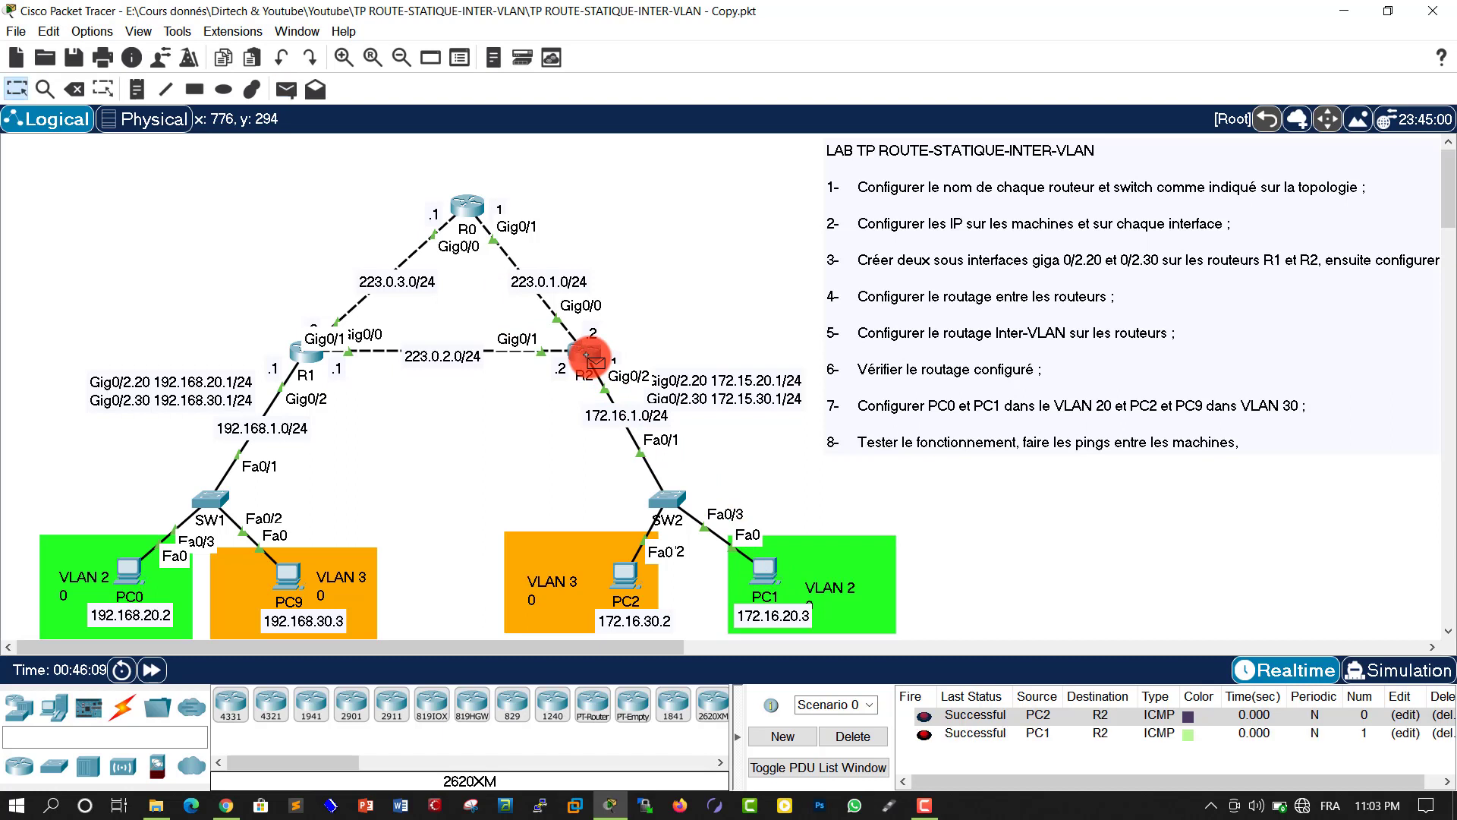
Send a simple PDU from PC9 to router R1 and another from PC0 to router R0
{"action": "left_click", "coordinate": [286, 89]}
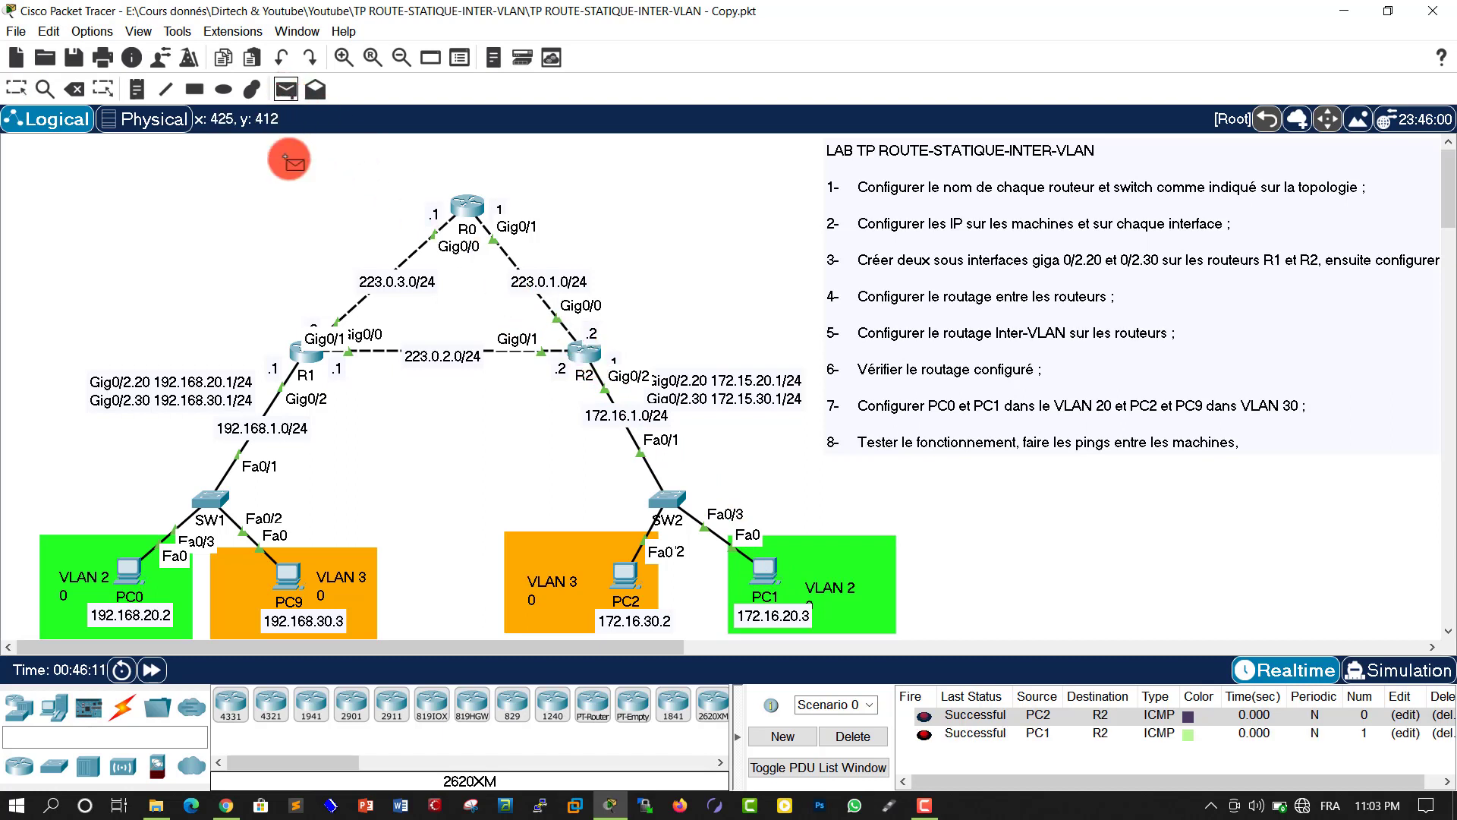
{"action": "left_click", "coordinate": [288, 577]}
{"action": "left_click", "coordinate": [308, 355]}
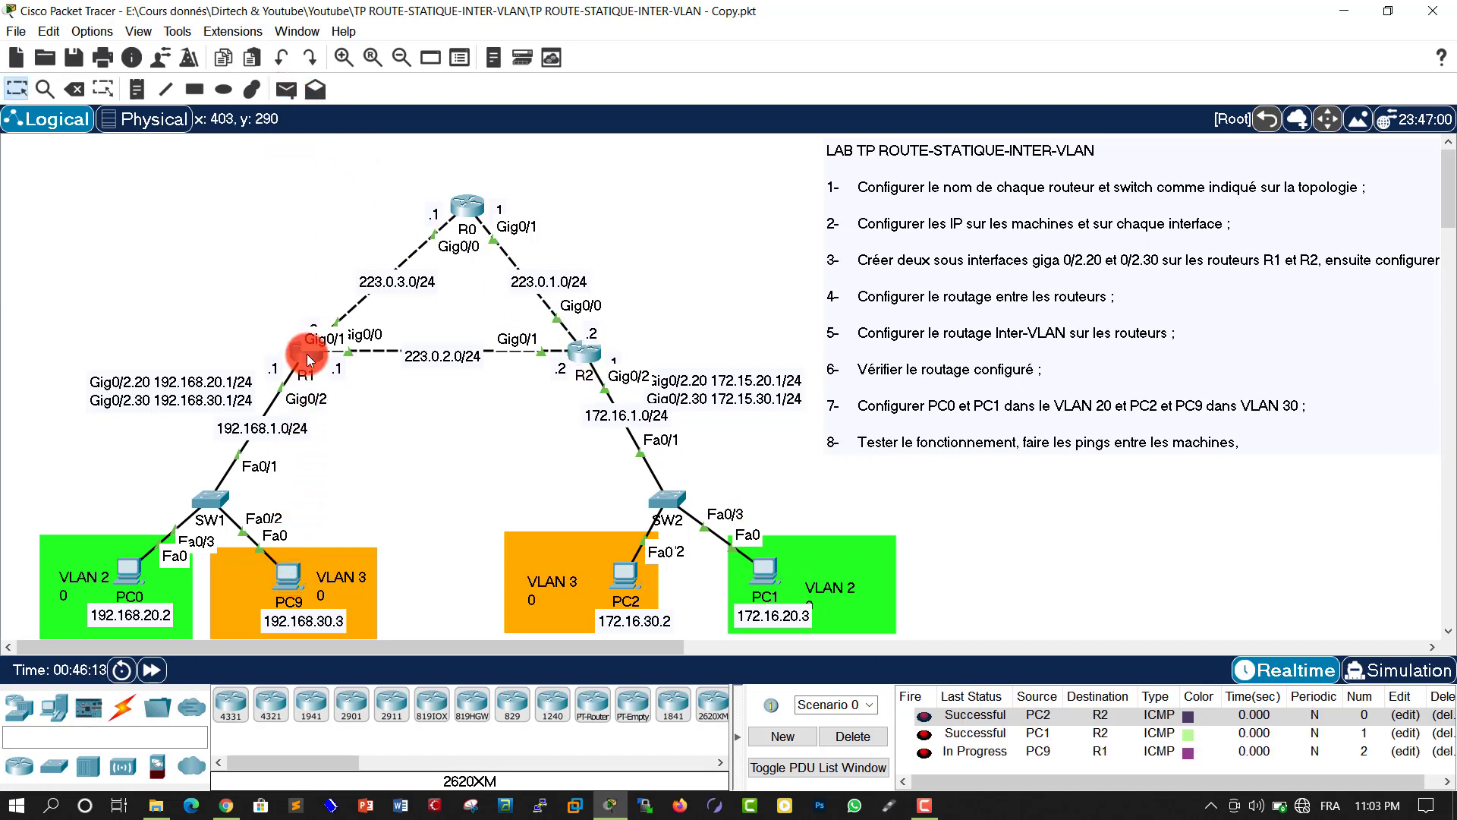
{"action": "left_click", "coordinate": [288, 91]}
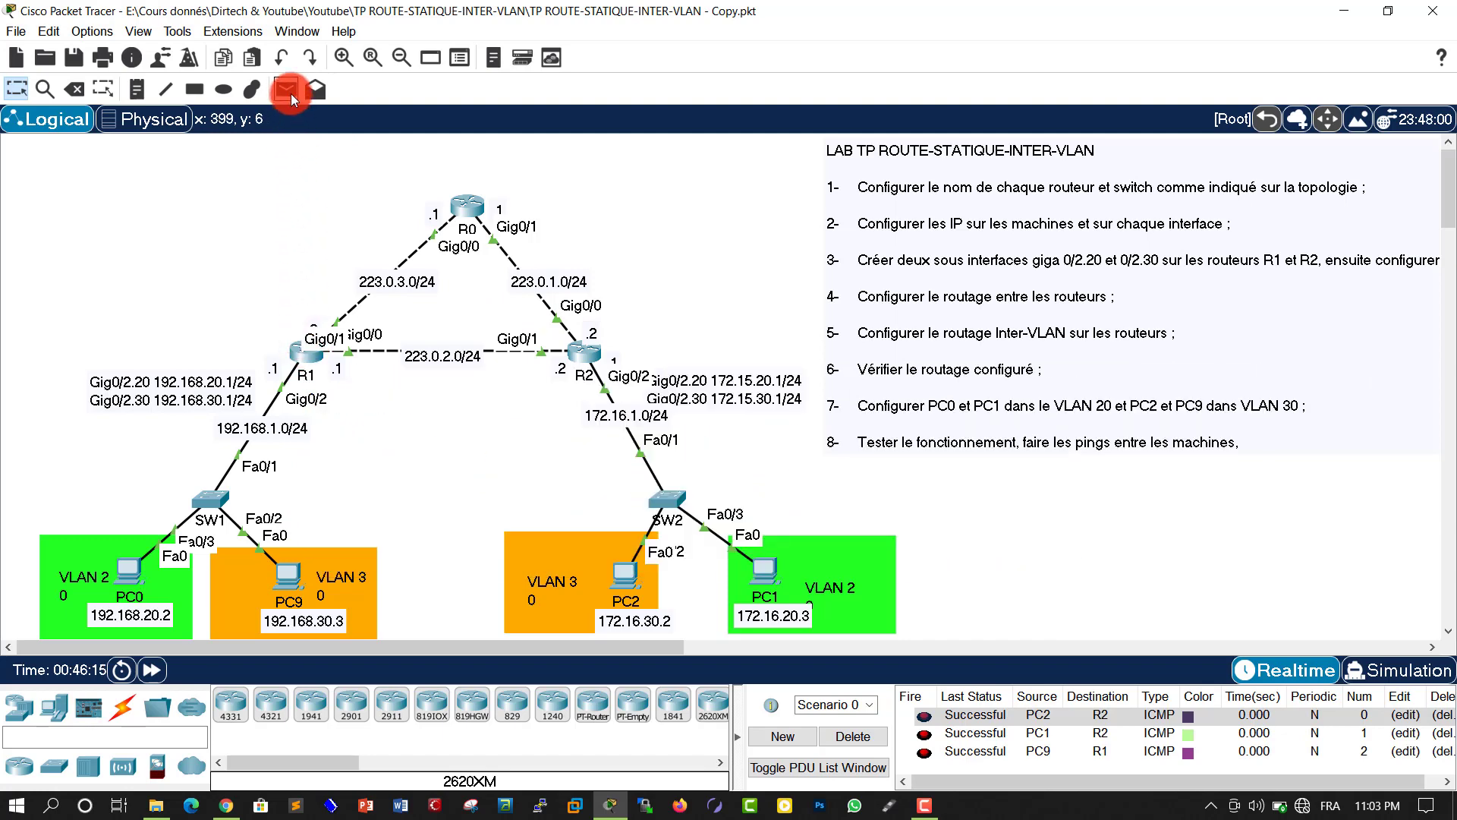
{"action": "left_click", "coordinate": [141, 559]}
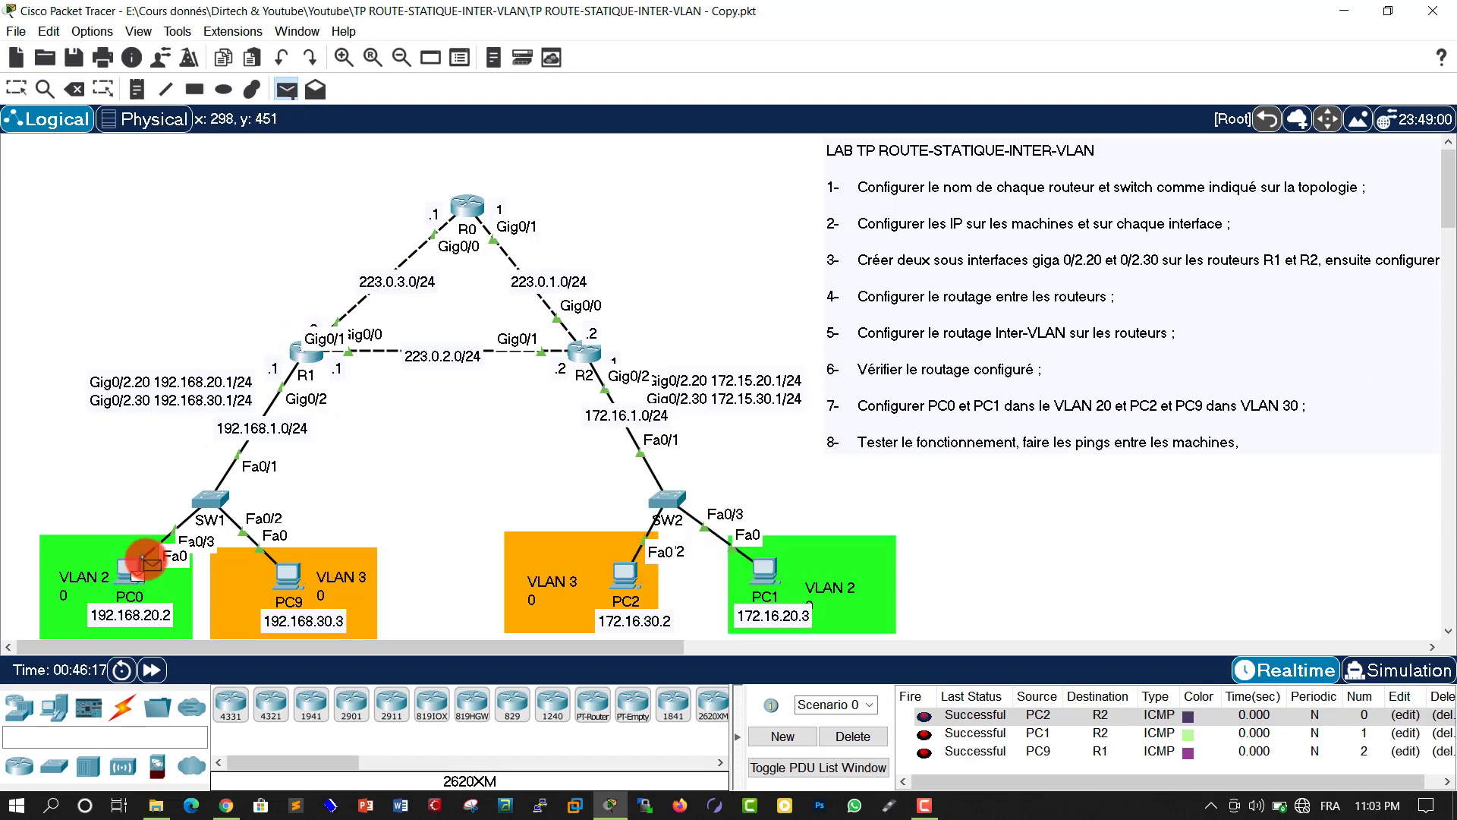
{"action": "left_click", "coordinate": [471, 206]}
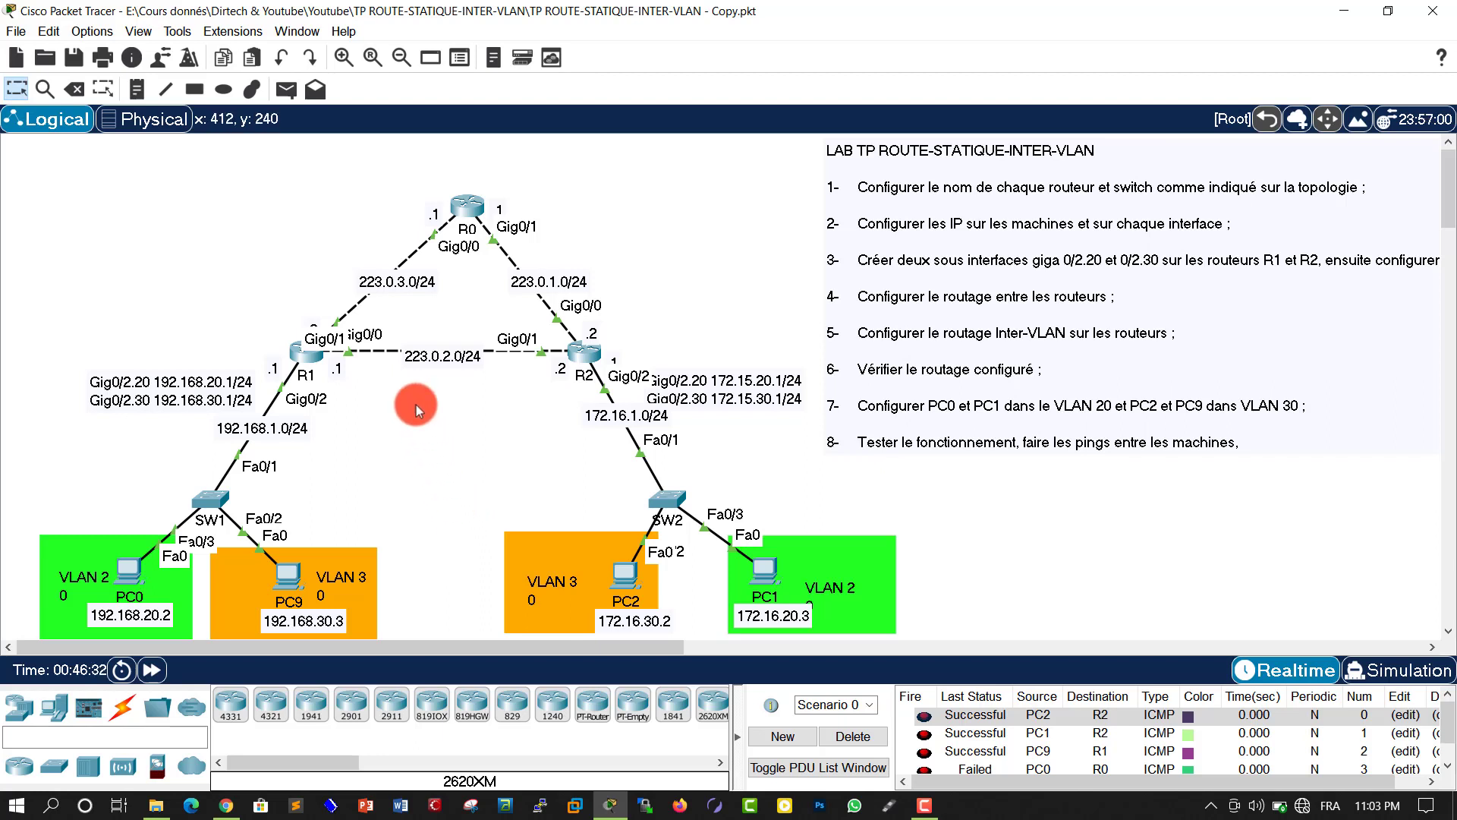
Delete the scenario's PDU entries and send a simple PDU from PC0 to PC9 to test inter-VLAN connectivity
{"action": "left_click", "coordinate": [286, 89]}
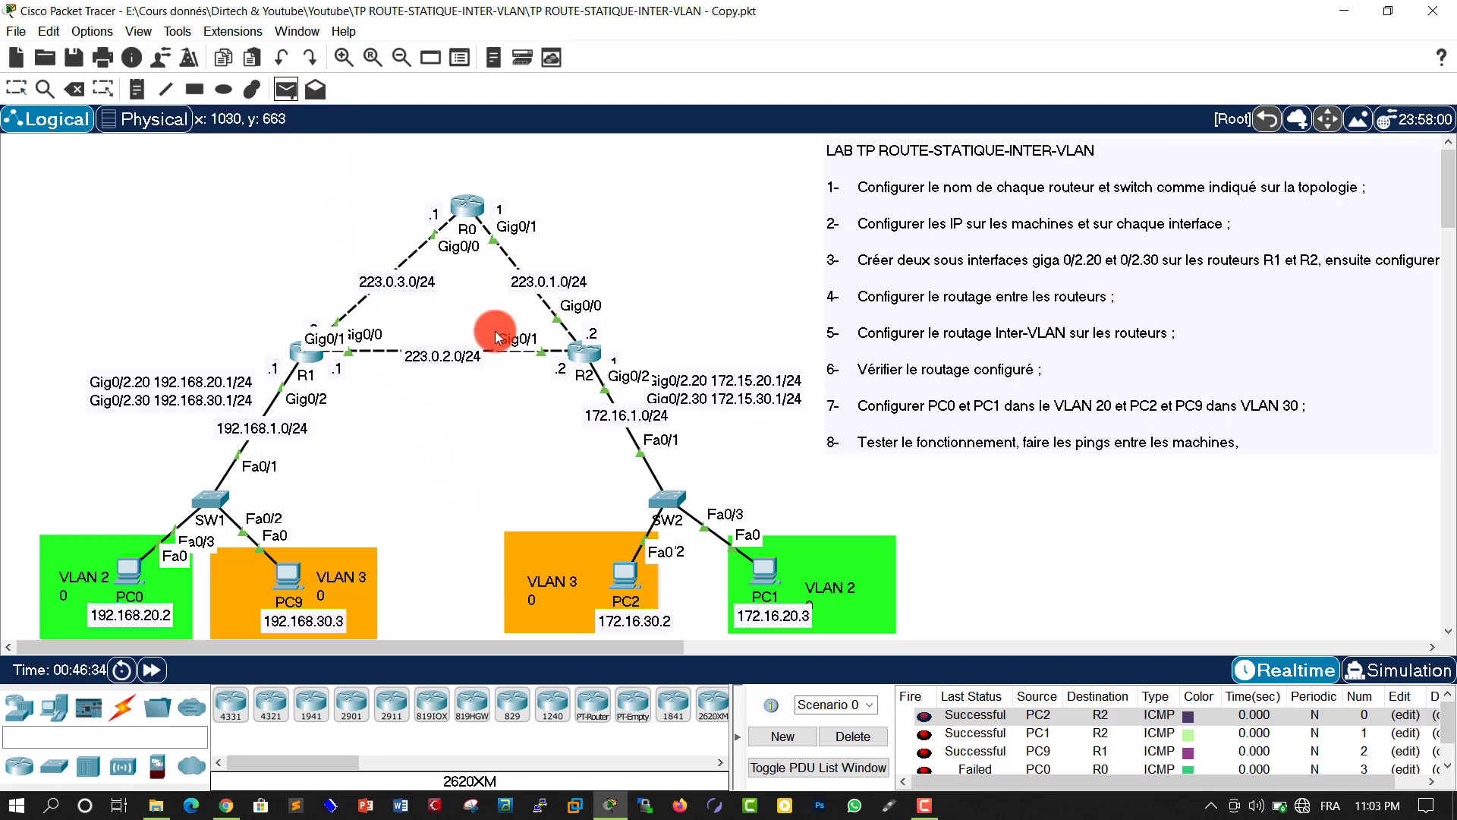
{"action": "left_click", "coordinate": [849, 738]}
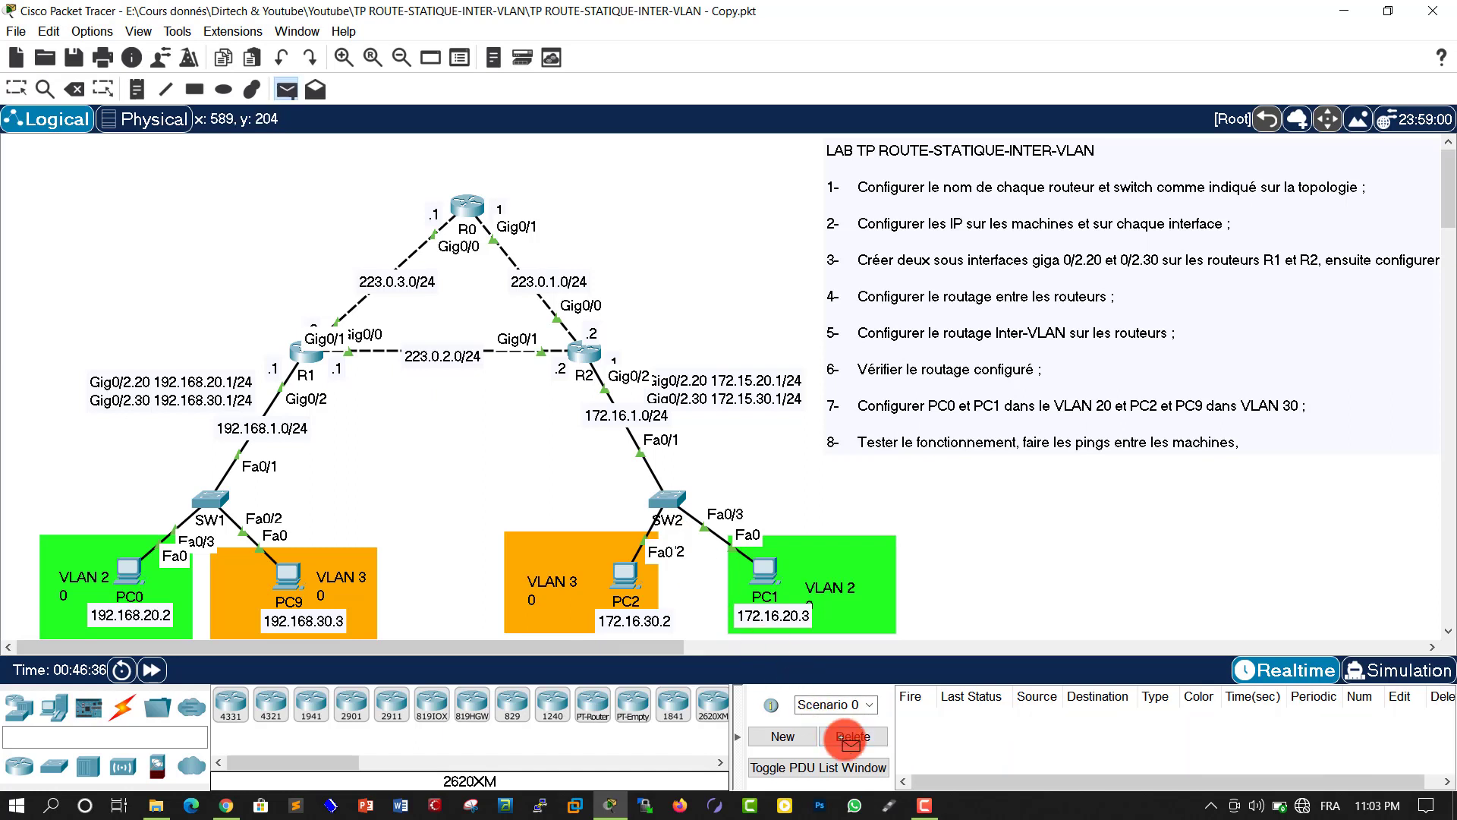
{"action": "left_click", "coordinate": [322, 623]}
{"action": "left_click", "coordinate": [127, 573]}
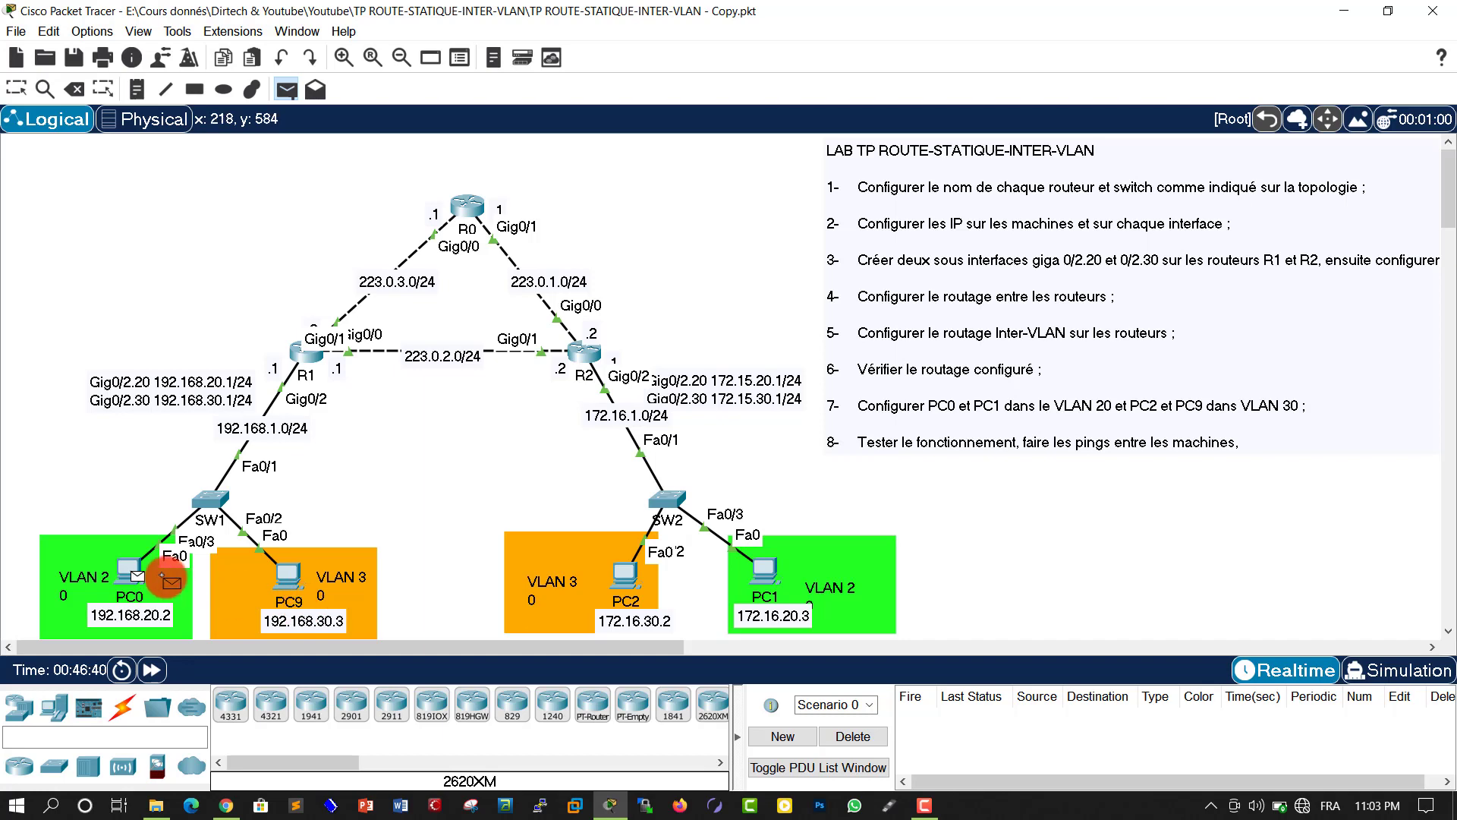
{"action": "left_click", "coordinate": [287, 577]}
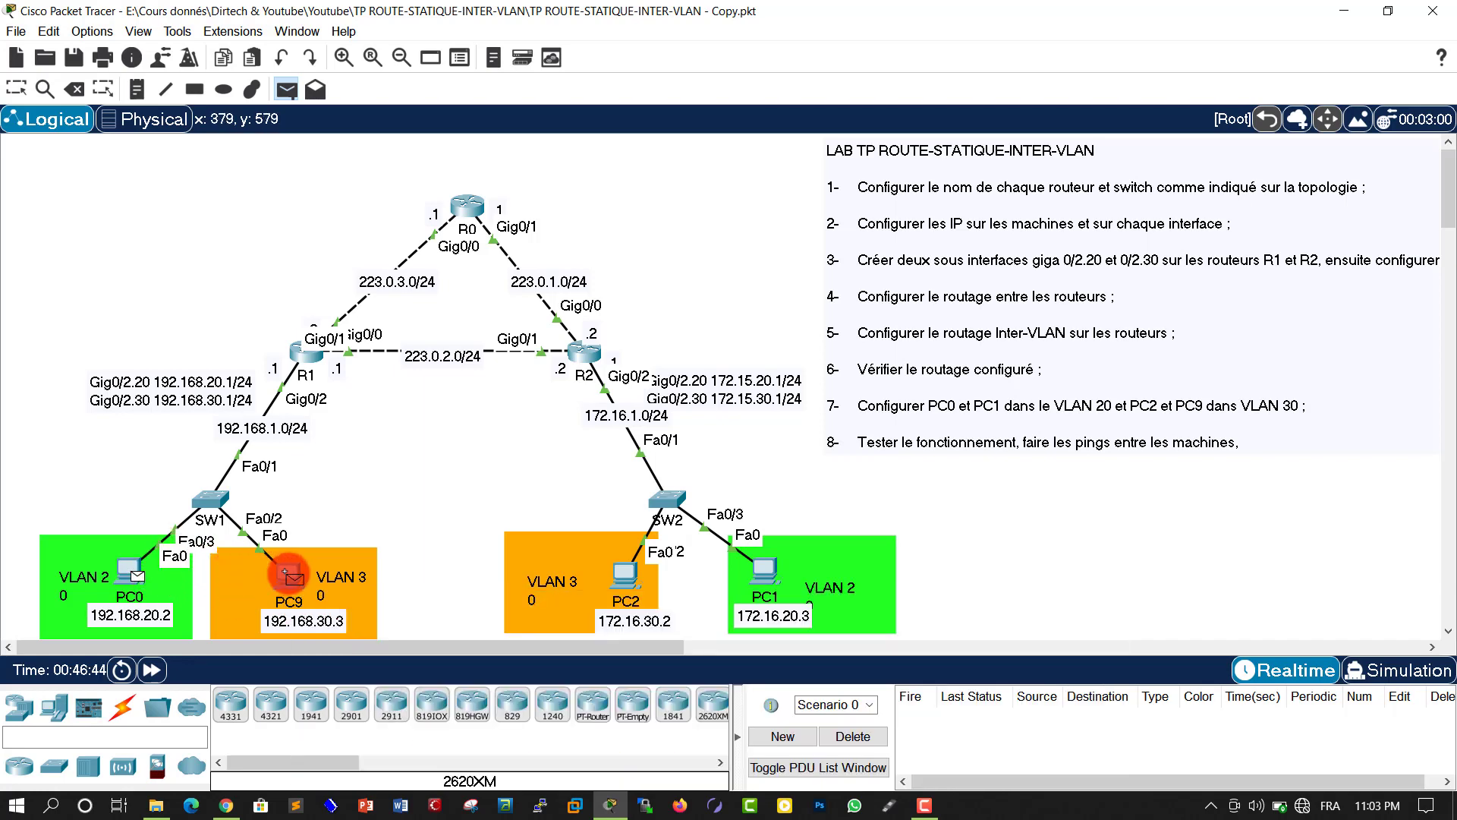
{"action": "left_click", "coordinate": [288, 578]}
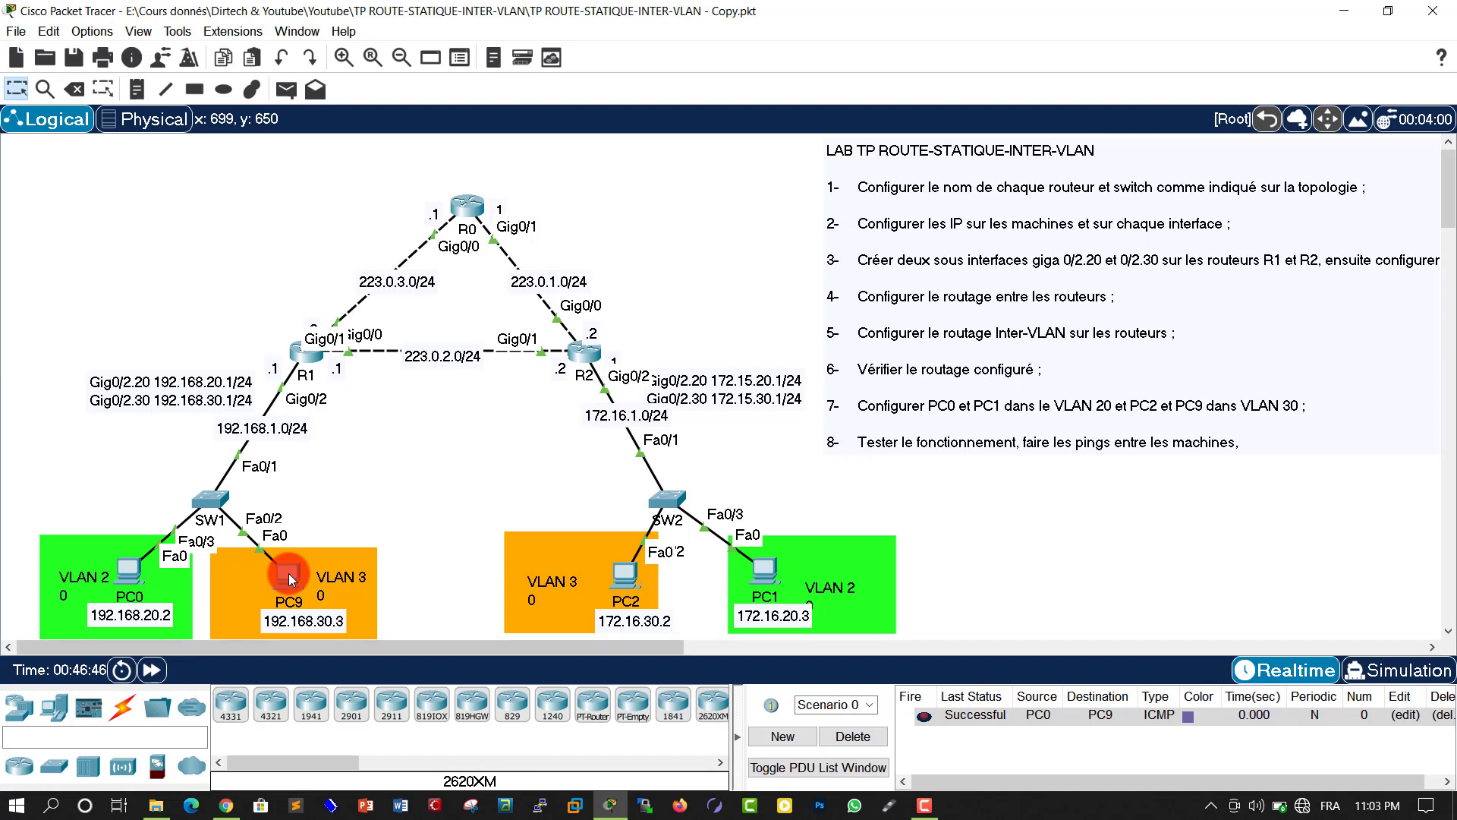
Send a simple PDU from PC0 to PC2 to test connectivity across the two sites
{"action": "left_click", "coordinate": [286, 90]}
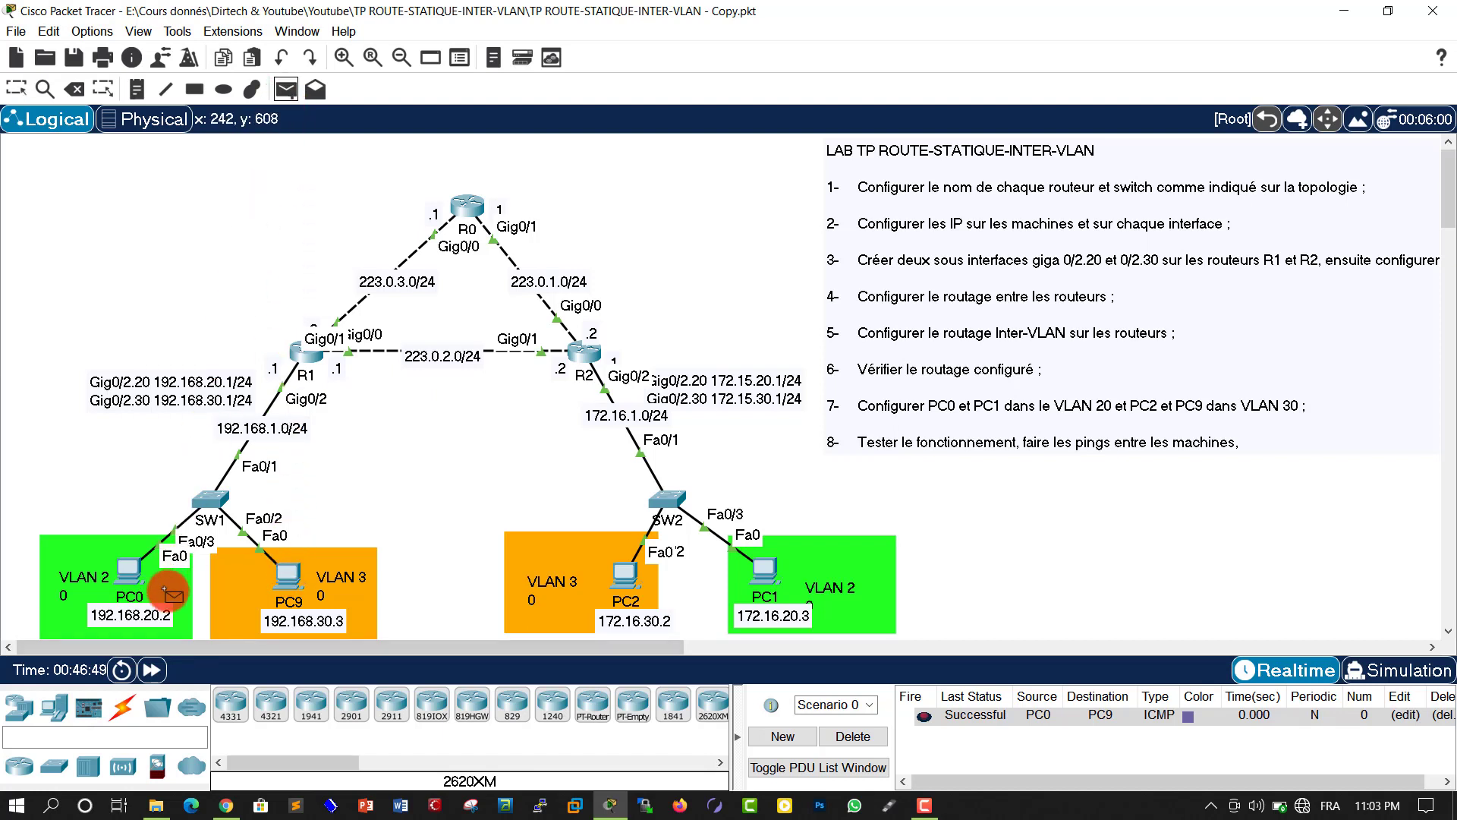
{"action": "left_click", "coordinate": [659, 562]}
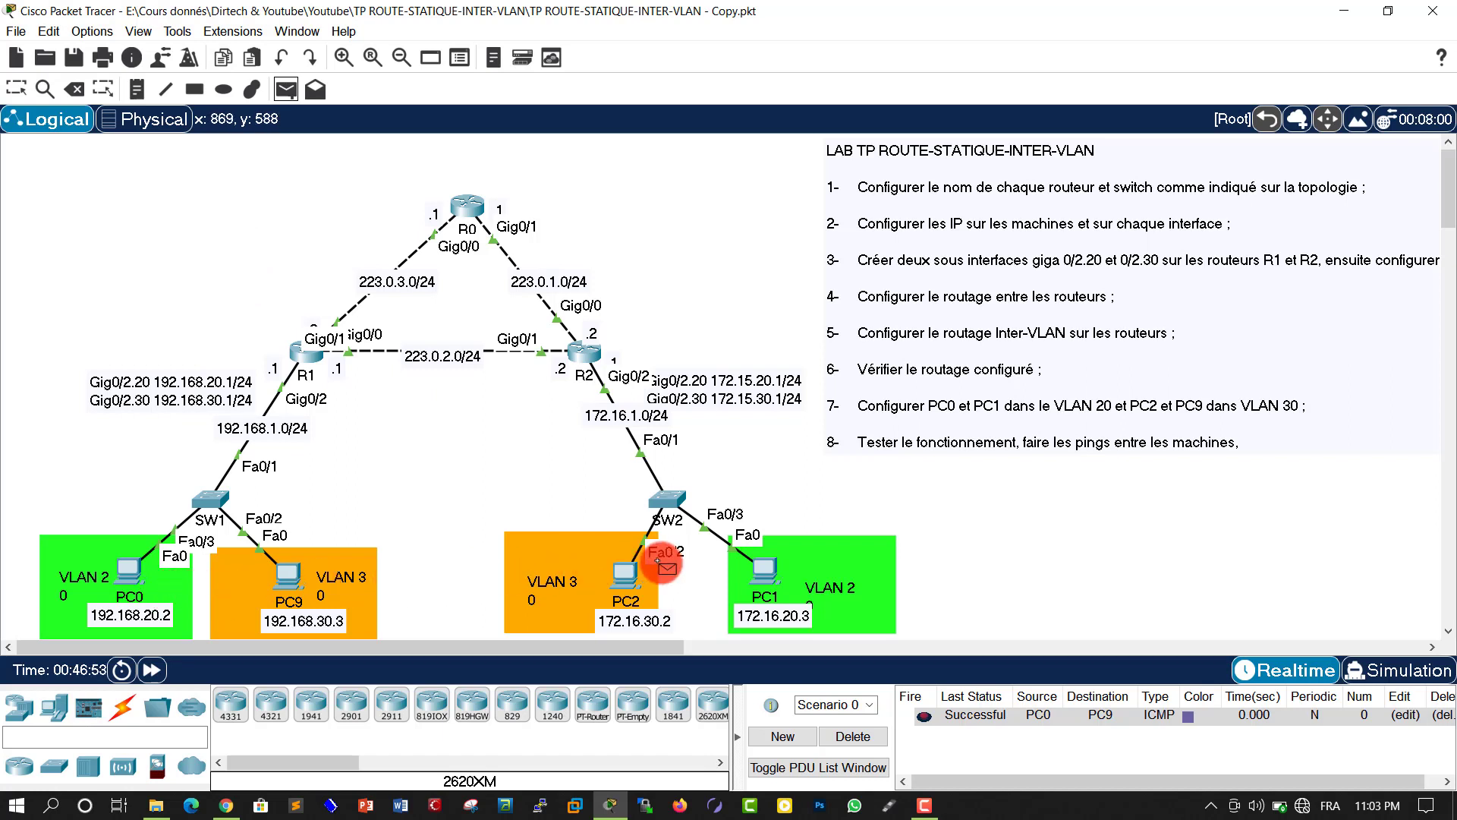
{"action": "left_click", "coordinate": [132, 569]}
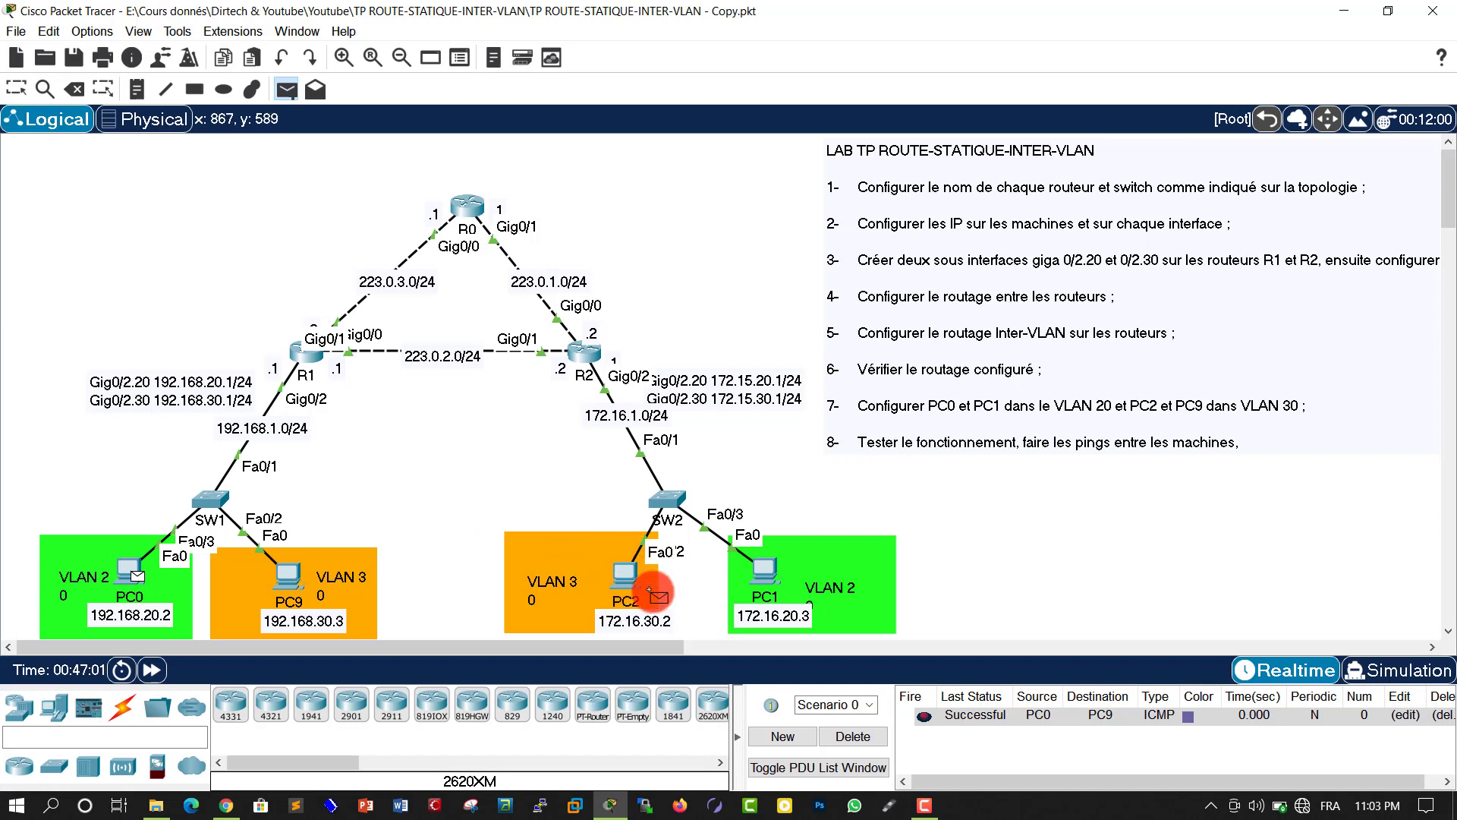
{"action": "left_click", "coordinate": [620, 571]}
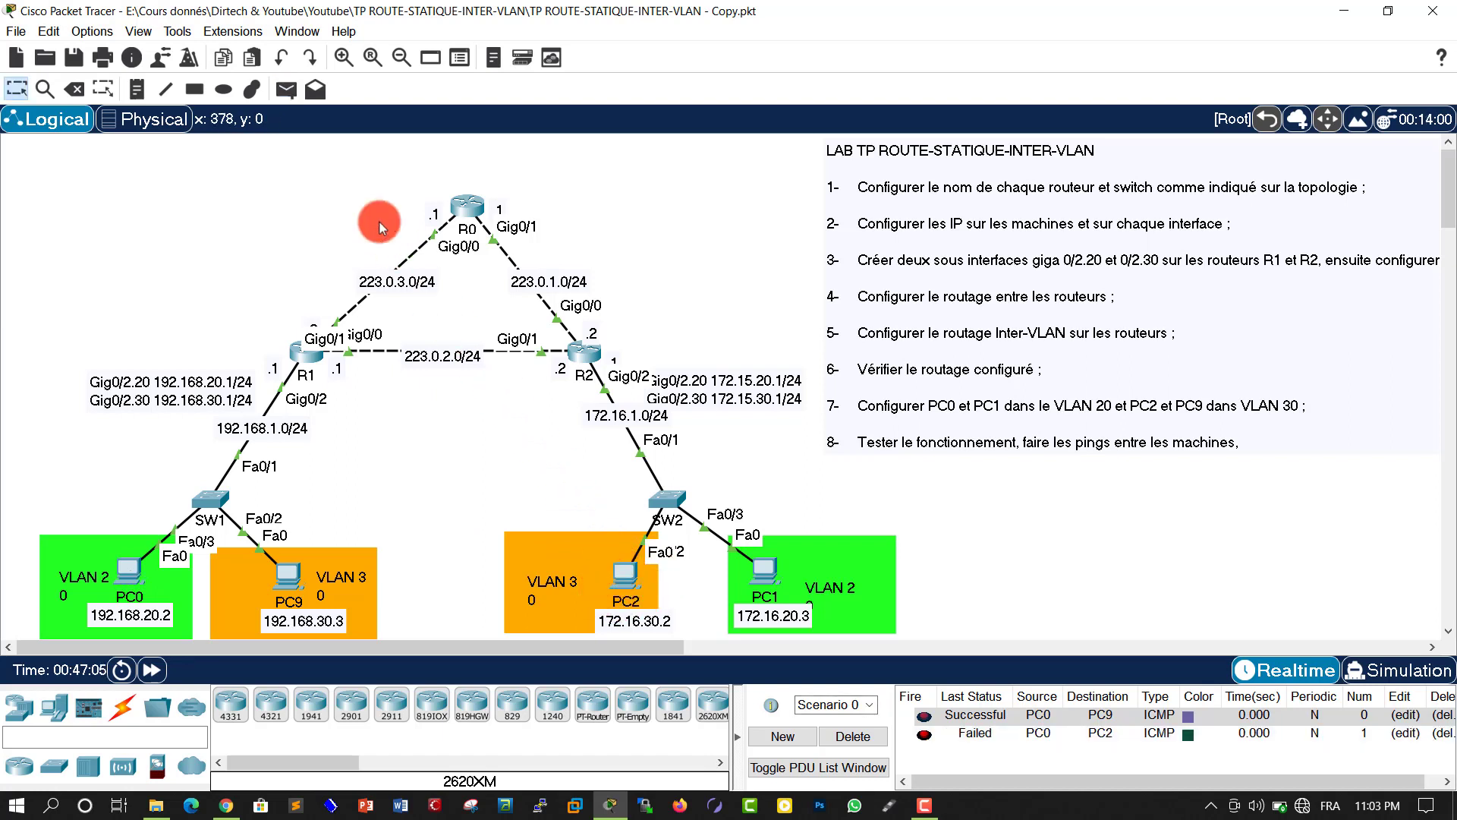
Repeat the simple PDU test from PC0 to PC2 and clear the scenario's PDU entries
{"action": "left_click", "coordinate": [287, 90]}
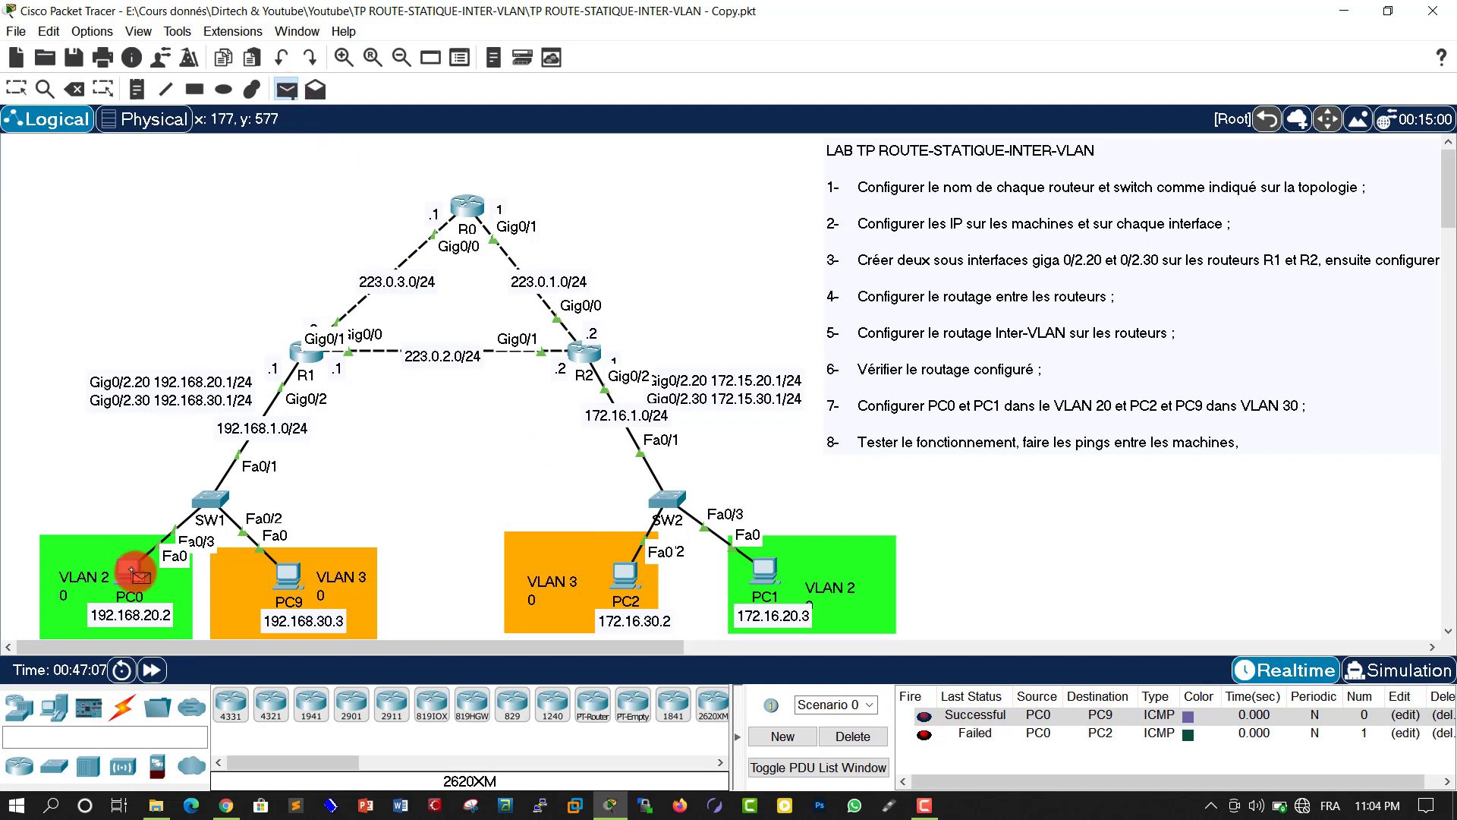
{"action": "left_click", "coordinate": [622, 576]}
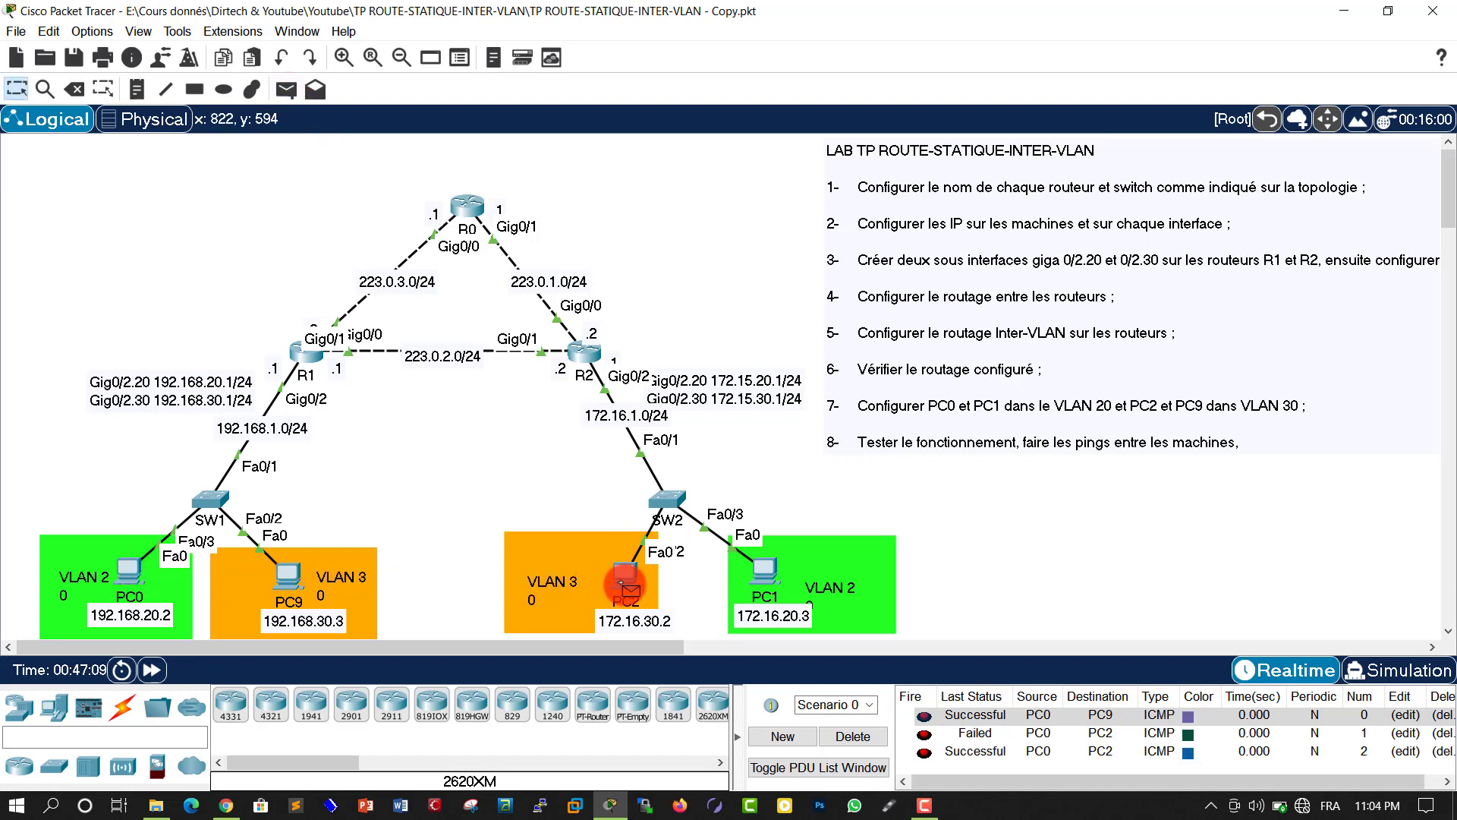
{"action": "left_click", "coordinate": [888, 709]}
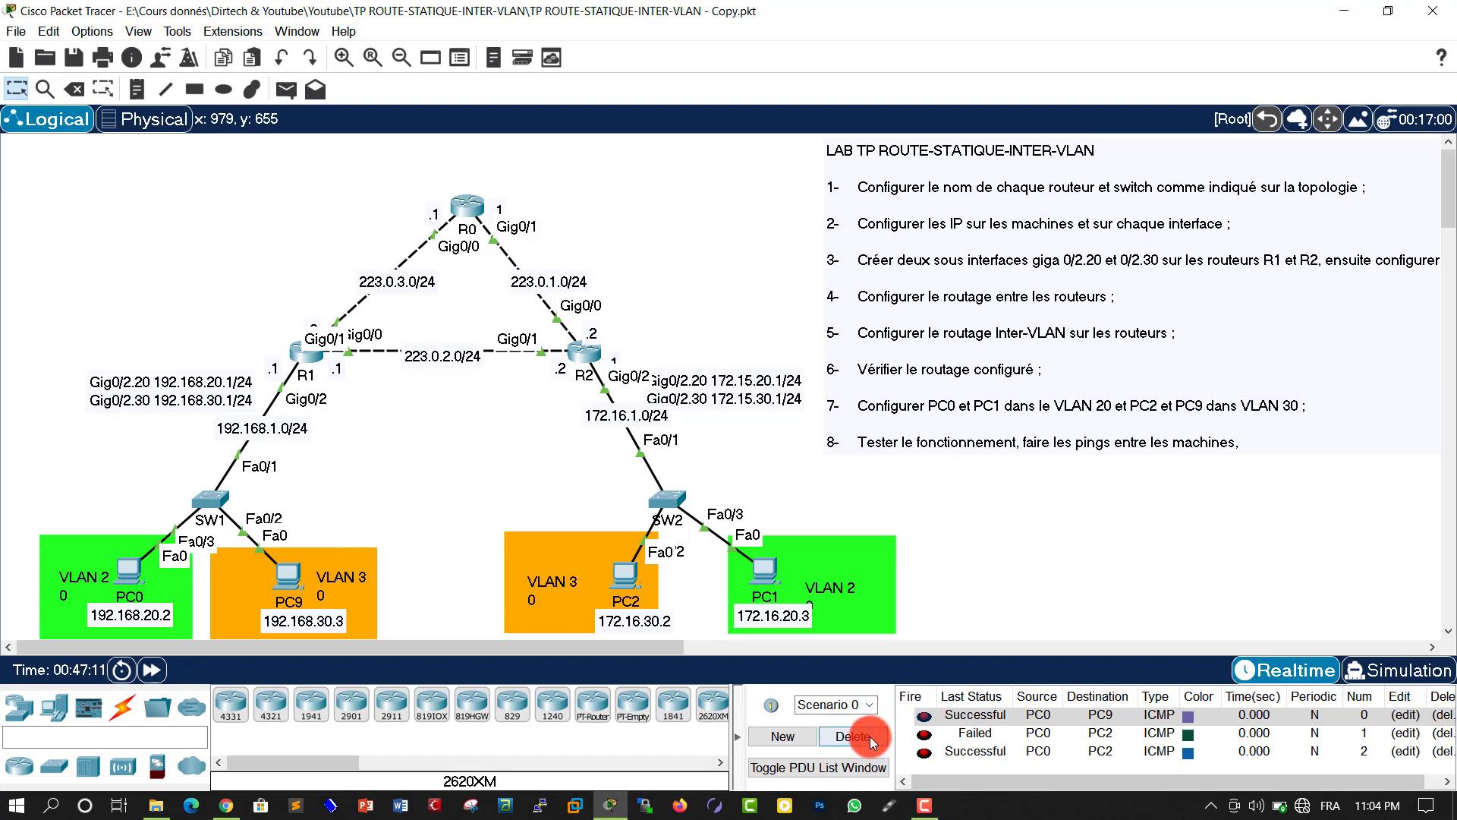
{"action": "left_click", "coordinate": [870, 736]}
Send a simple PDU from PC0 to PC1 and another from PC2 to PC9
{"action": "left_click", "coordinate": [287, 90]}
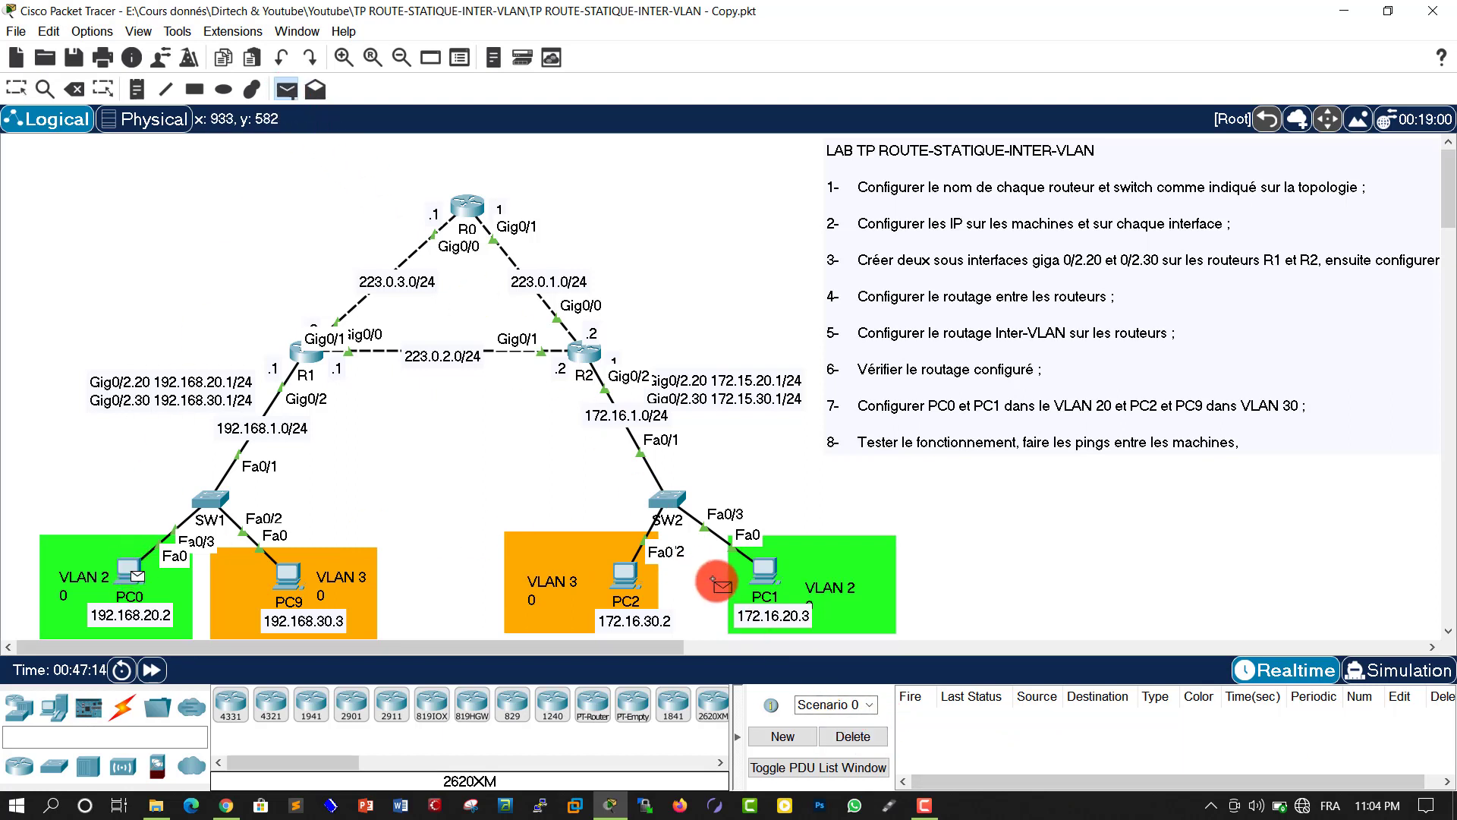
{"action": "left_click", "coordinate": [763, 575]}
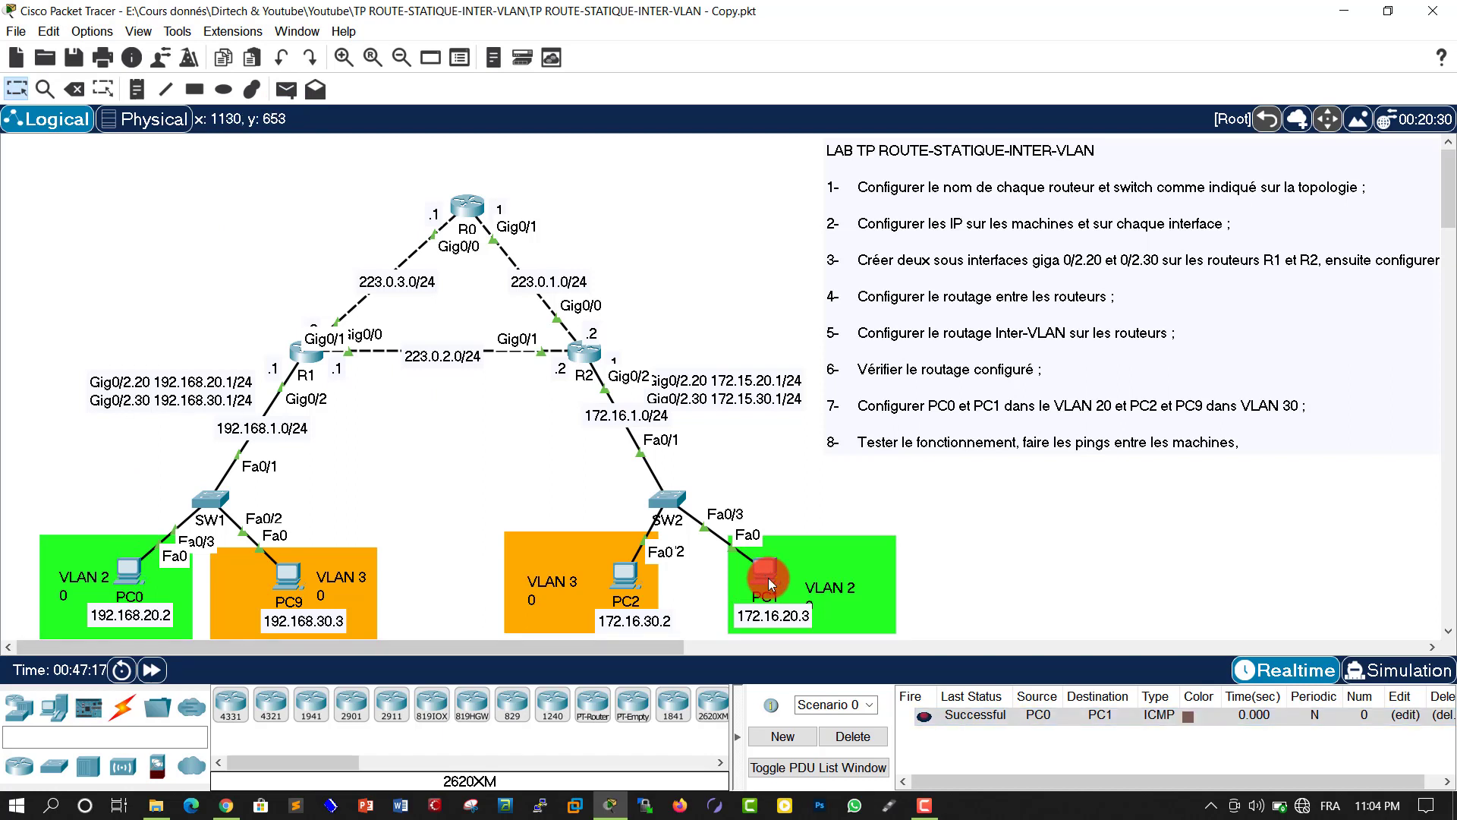
{"action": "left_click", "coordinate": [286, 89]}
{"action": "left_click", "coordinate": [626, 586]}
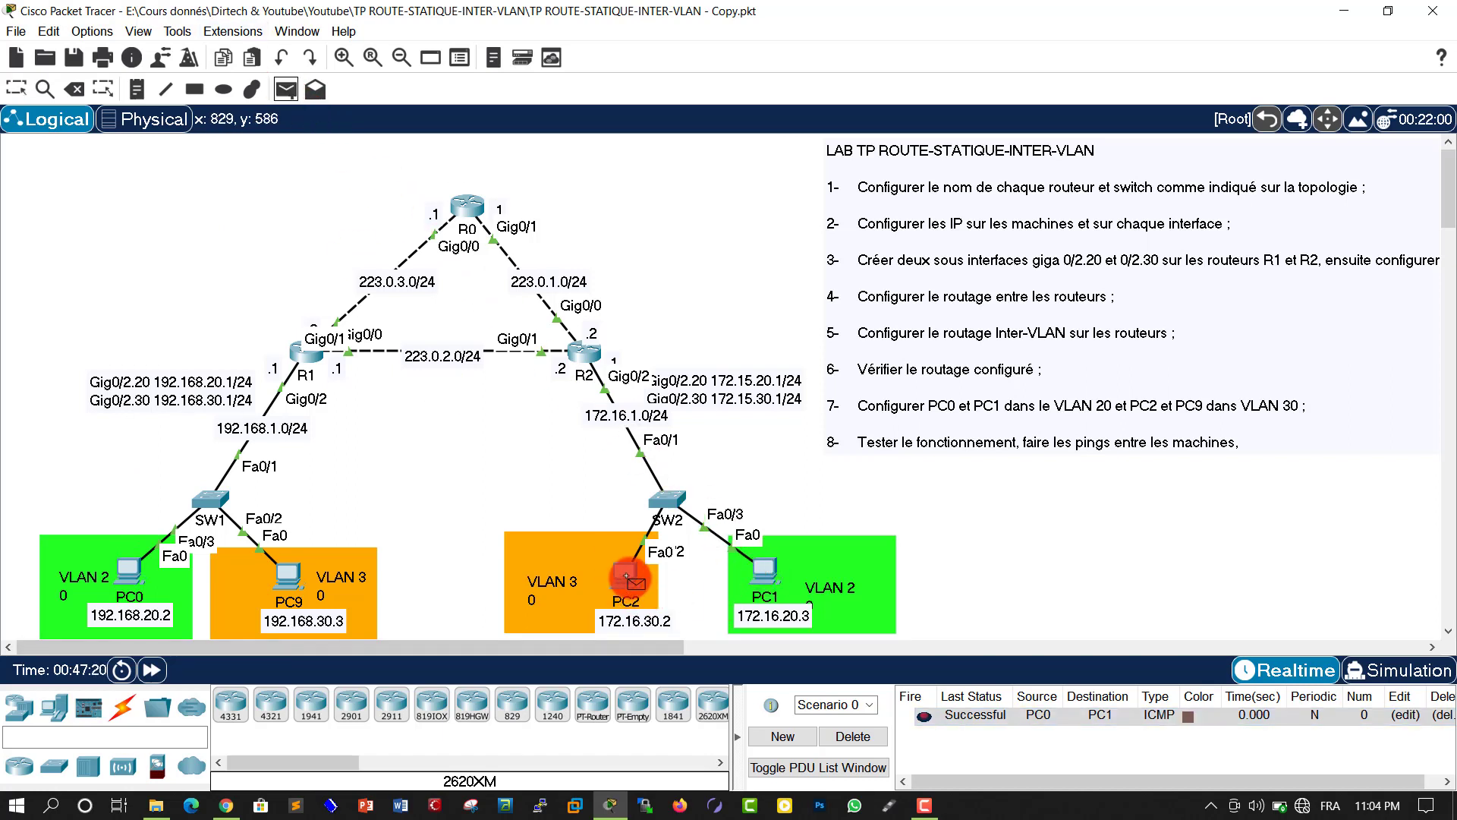
{"action": "left_click", "coordinate": [289, 577]}
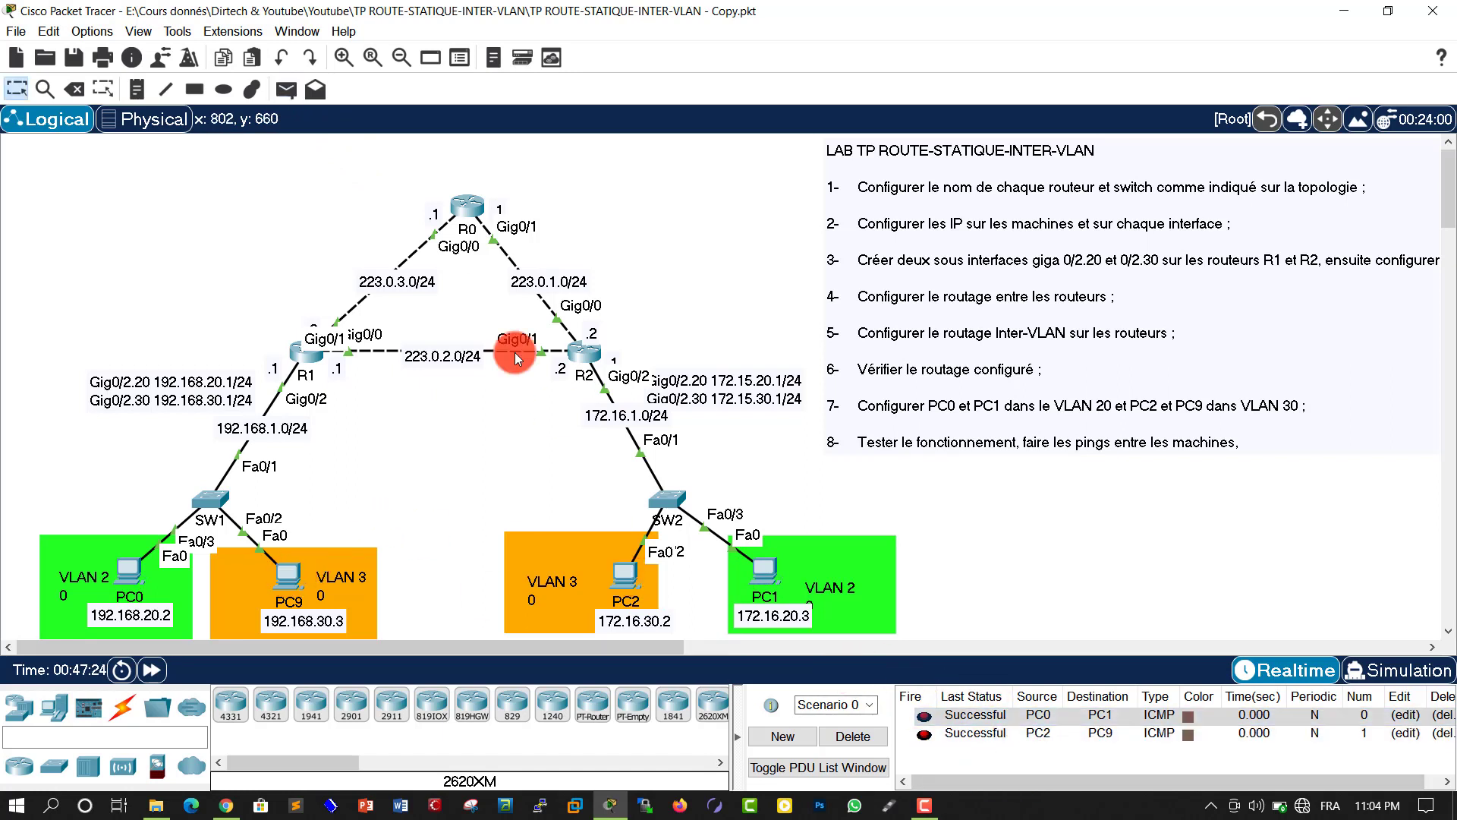
Send a simple PDU from PC1 to PC0 to test the return direction between the VLAN 20 machines
{"action": "left_click", "coordinate": [285, 89]}
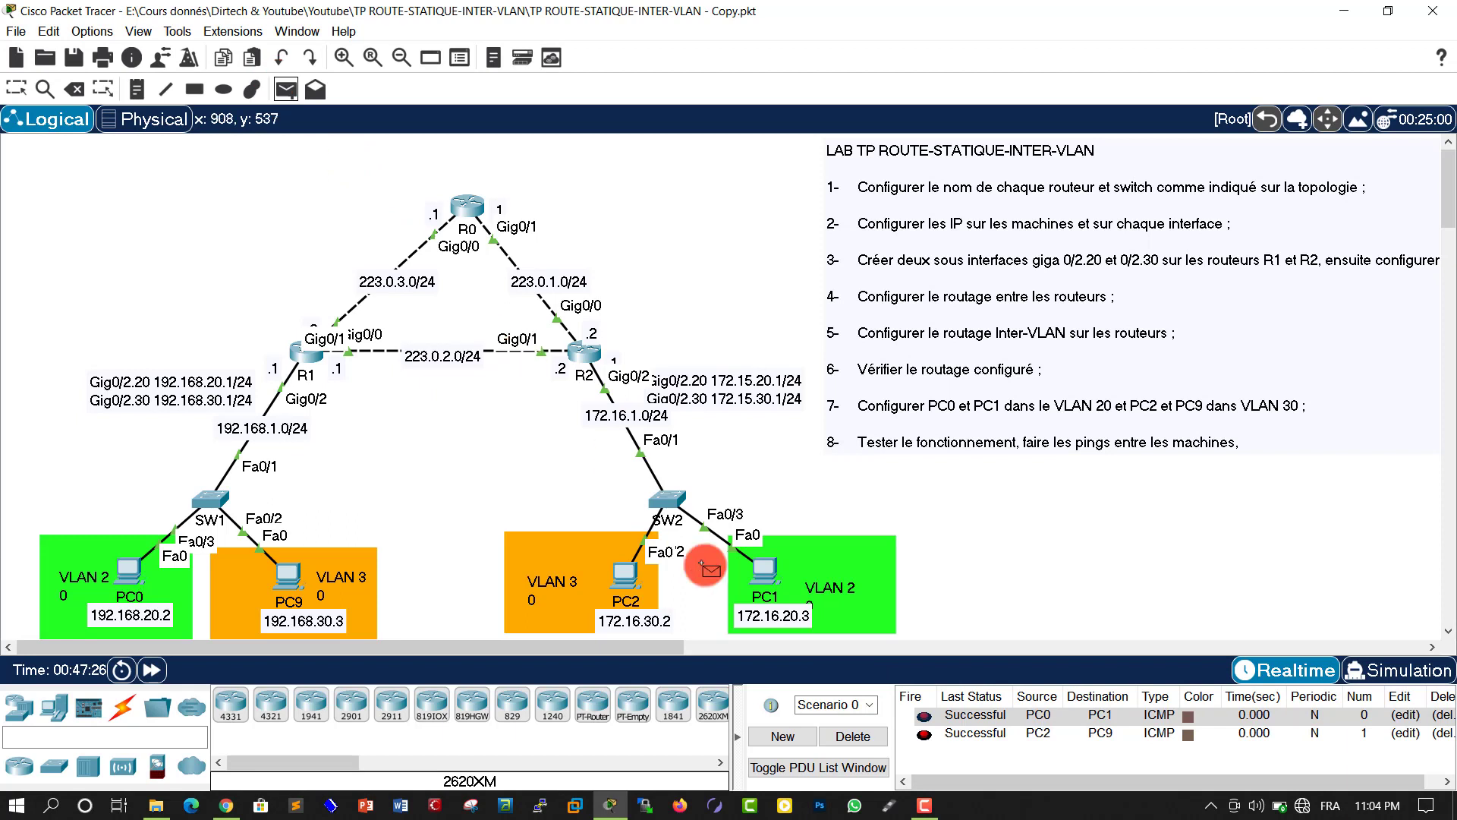
{"action": "left_click", "coordinate": [759, 567]}
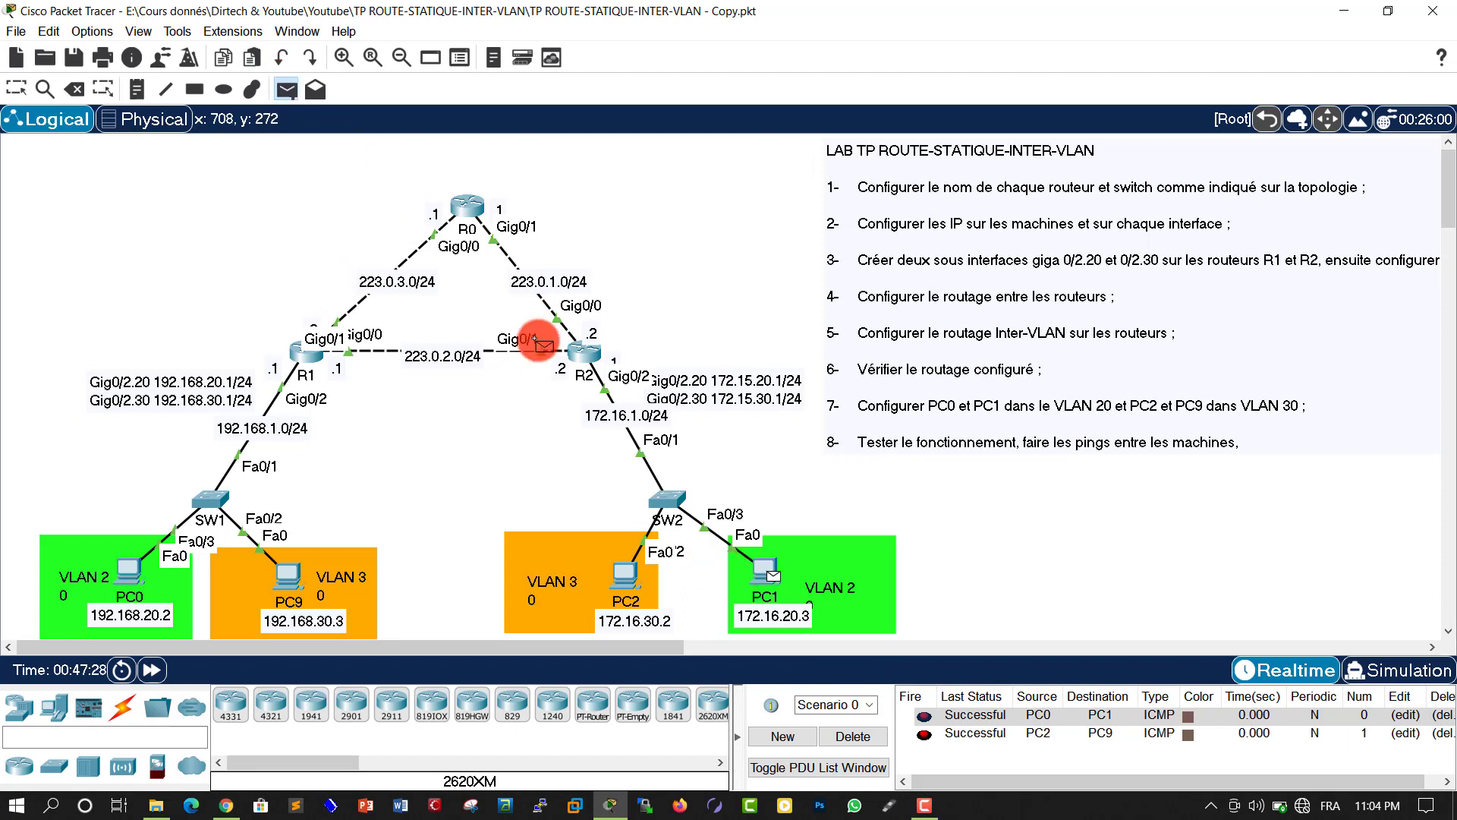
{"action": "left_click", "coordinate": [130, 576]}
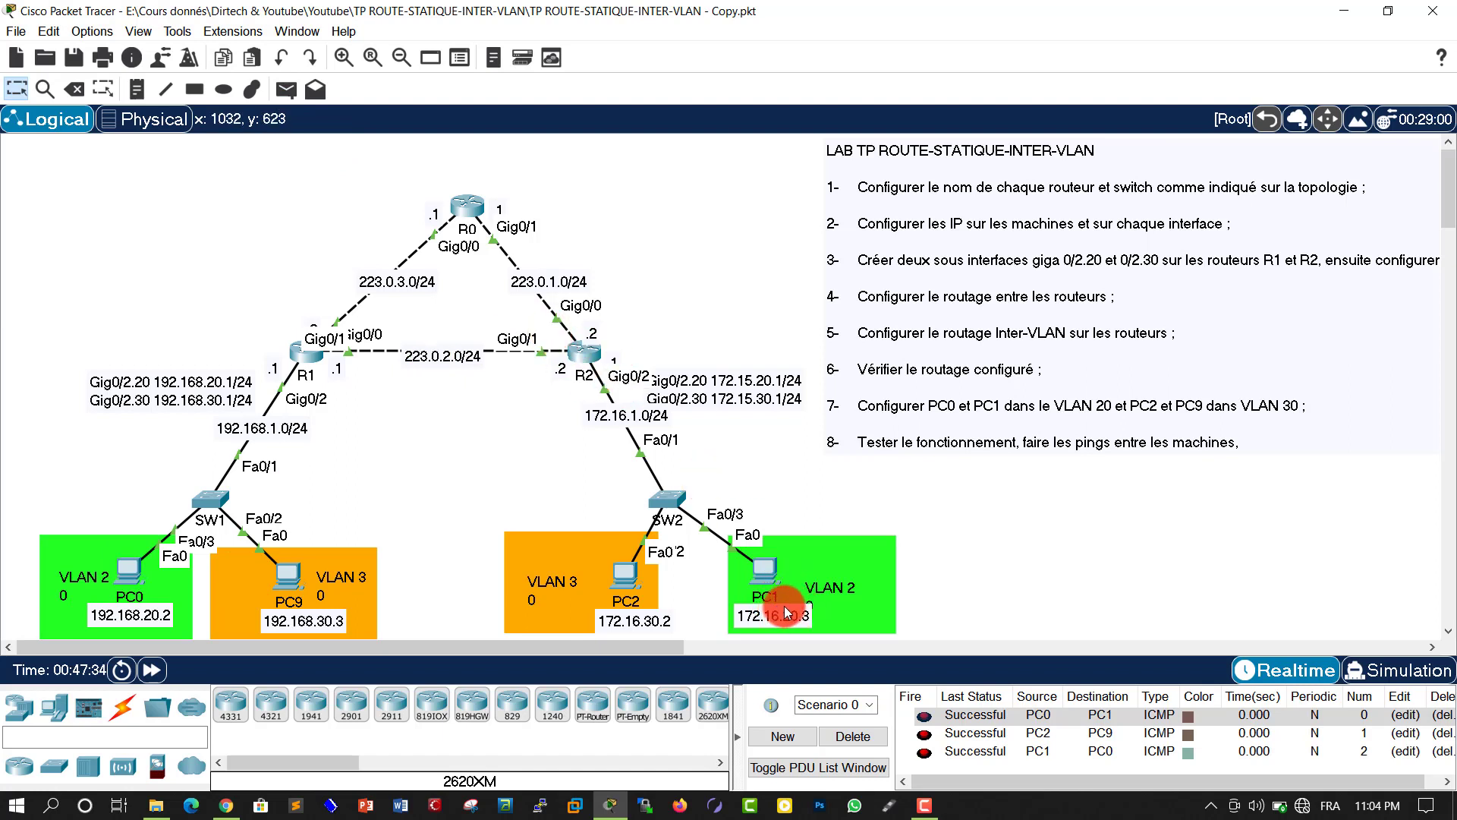
Test PC1 to router R0 with a simple PDU, clearing the scenario's PDU entries before and after
{"action": "left_click", "coordinate": [288, 94]}
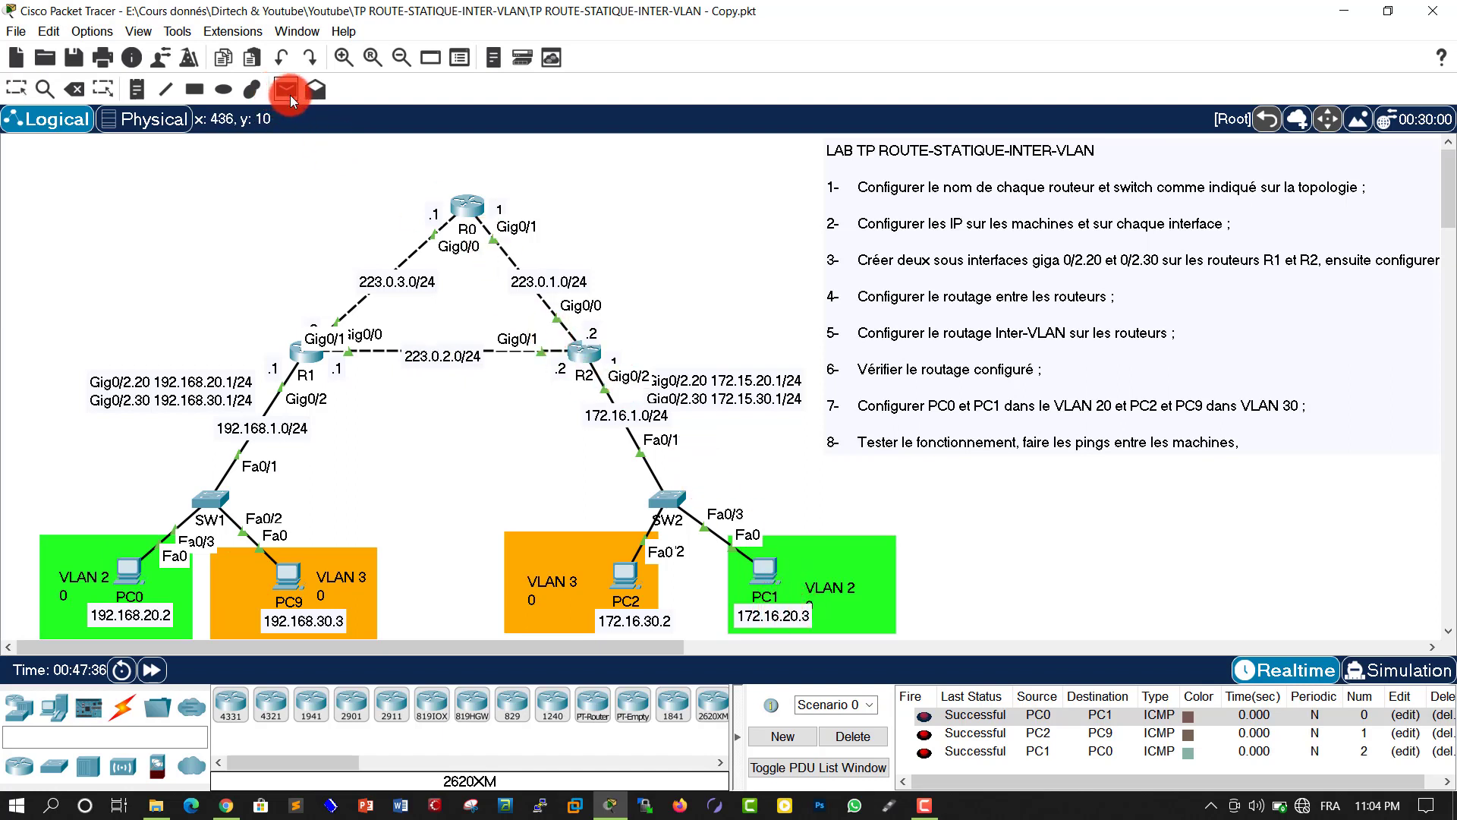
{"action": "left_click", "coordinate": [770, 577]}
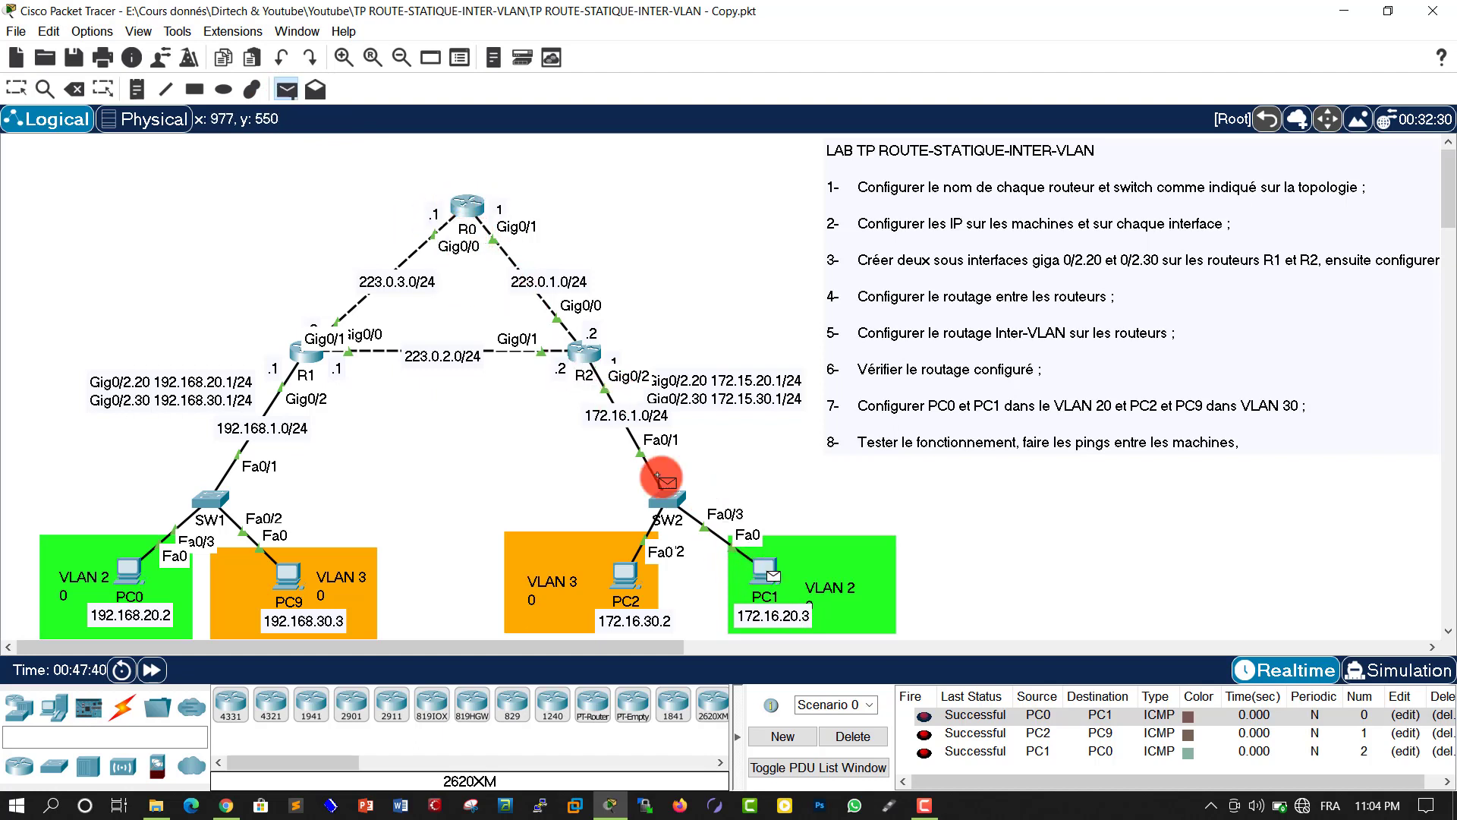
{"action": "left_click", "coordinate": [835, 737]}
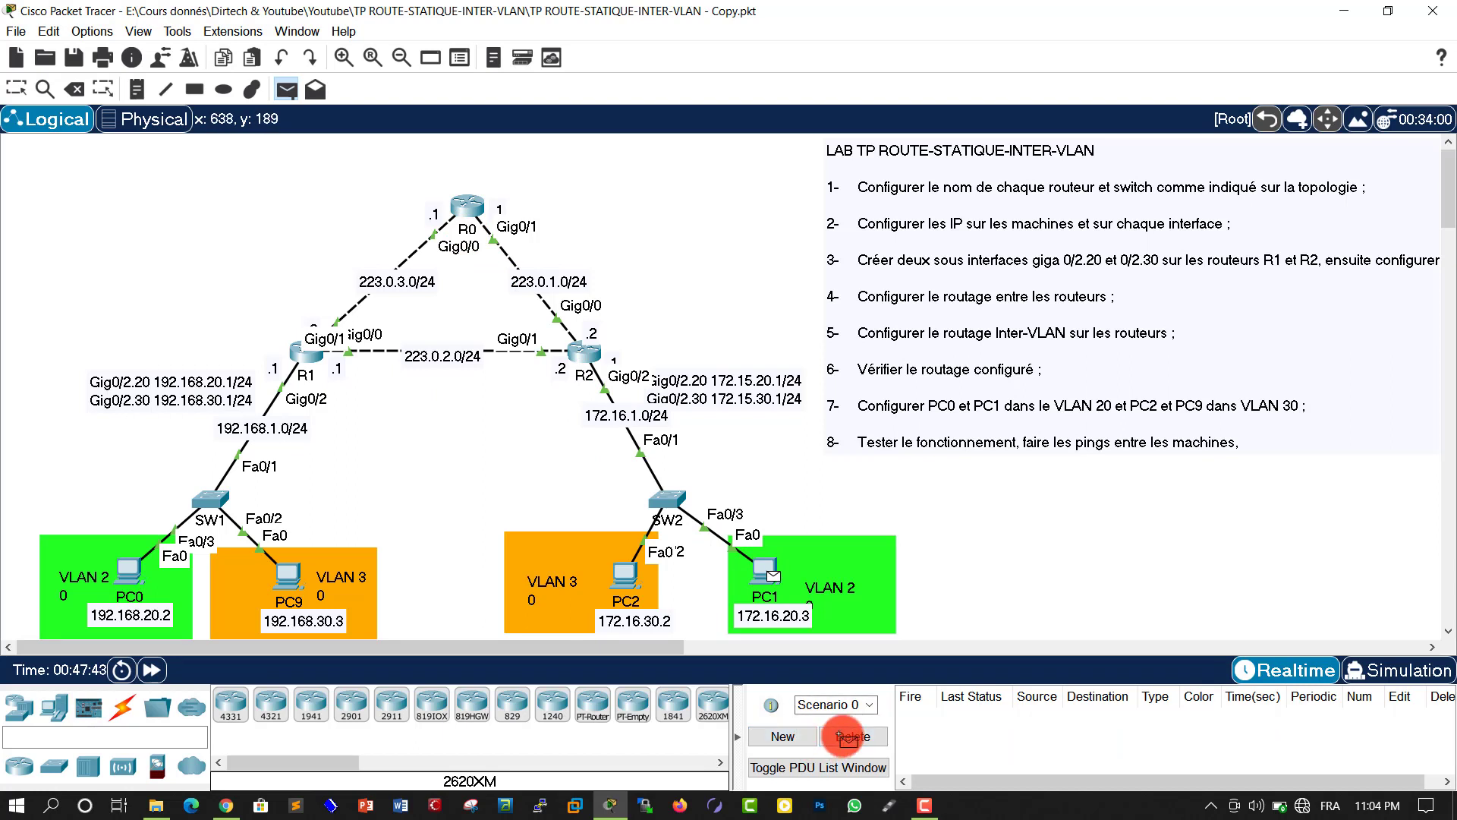
{"action": "left_click", "coordinate": [469, 205]}
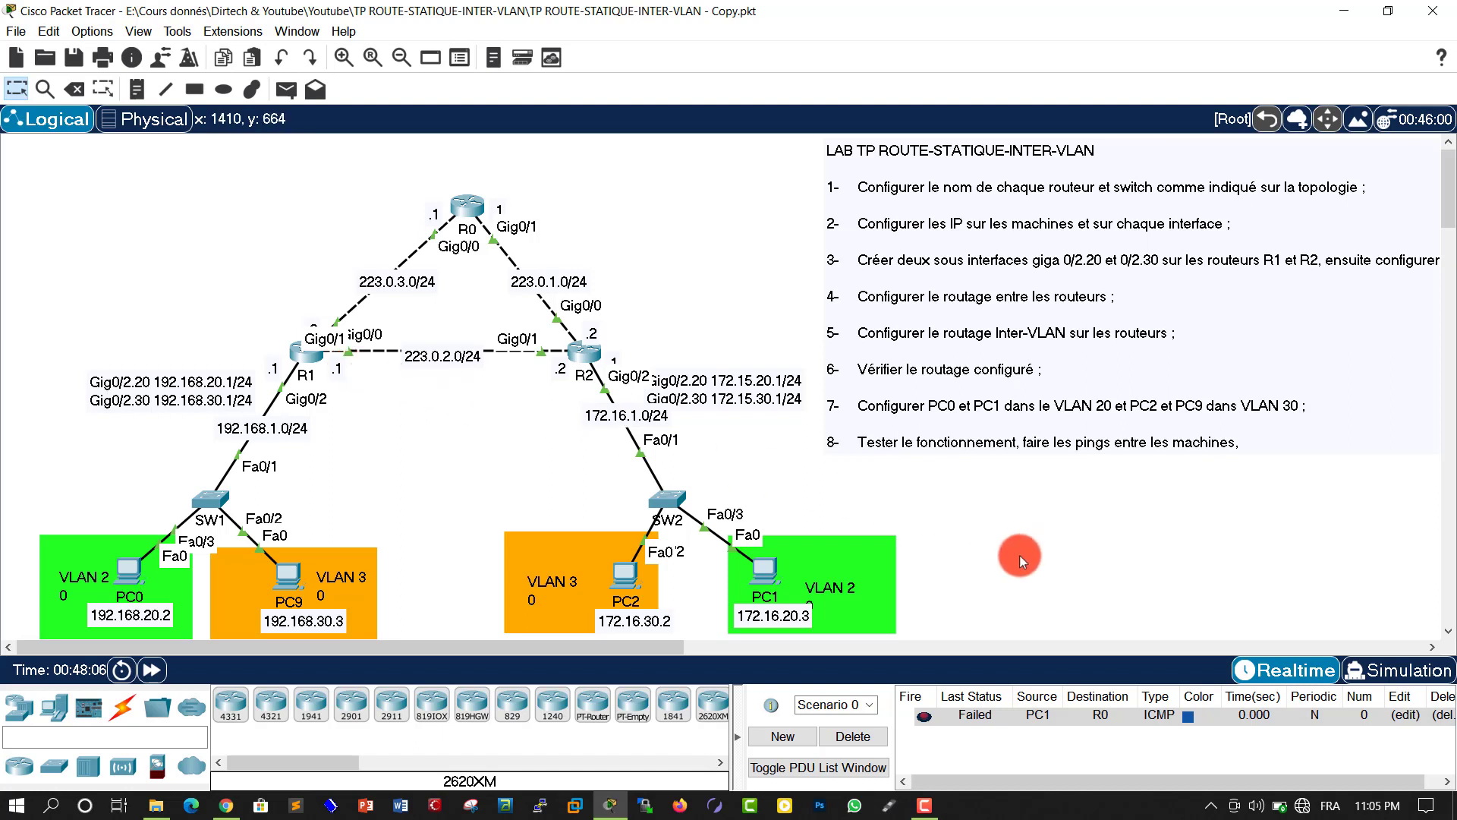
{"action": "left_click", "coordinate": [862, 738]}
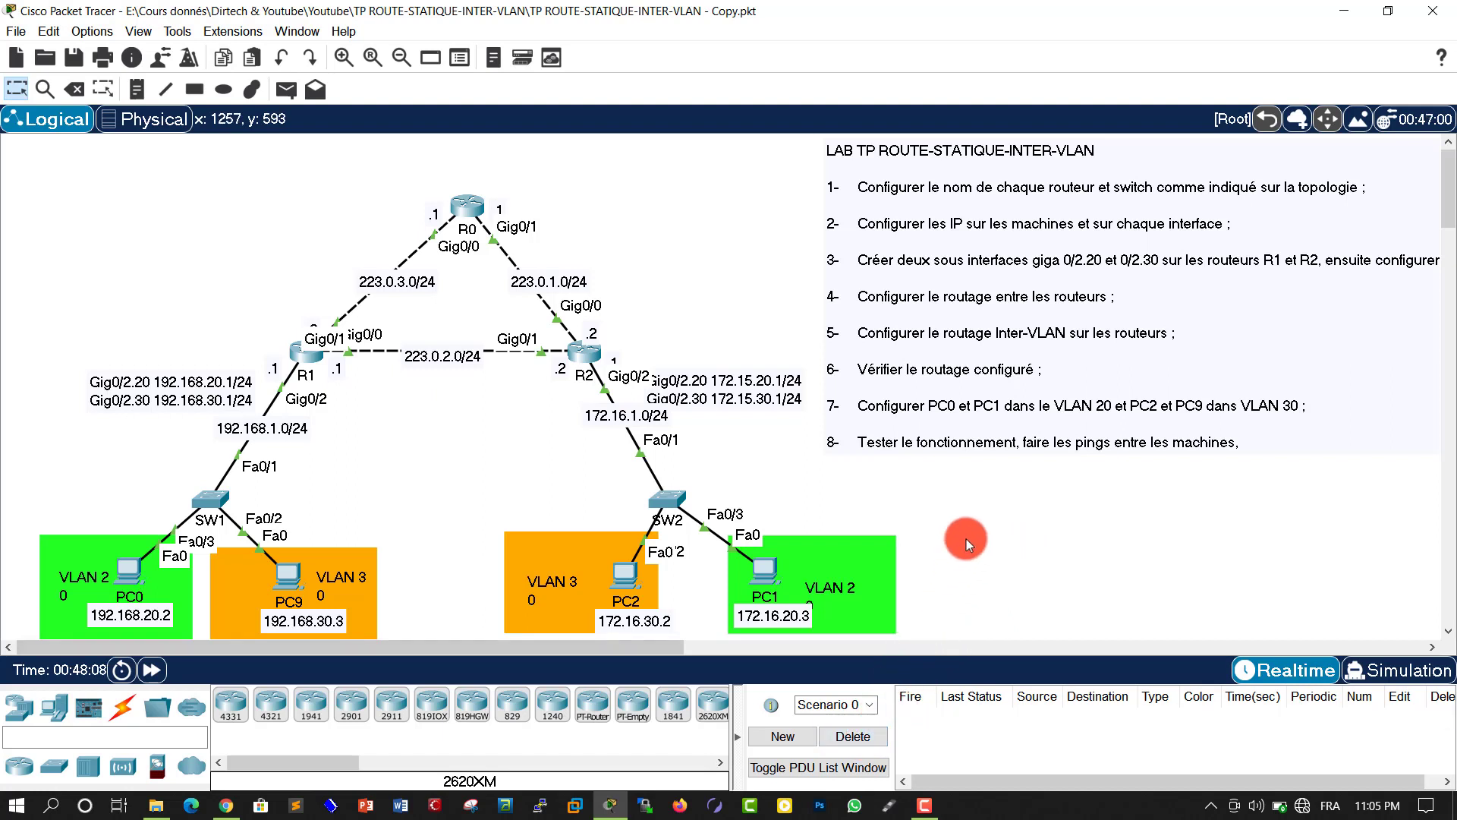